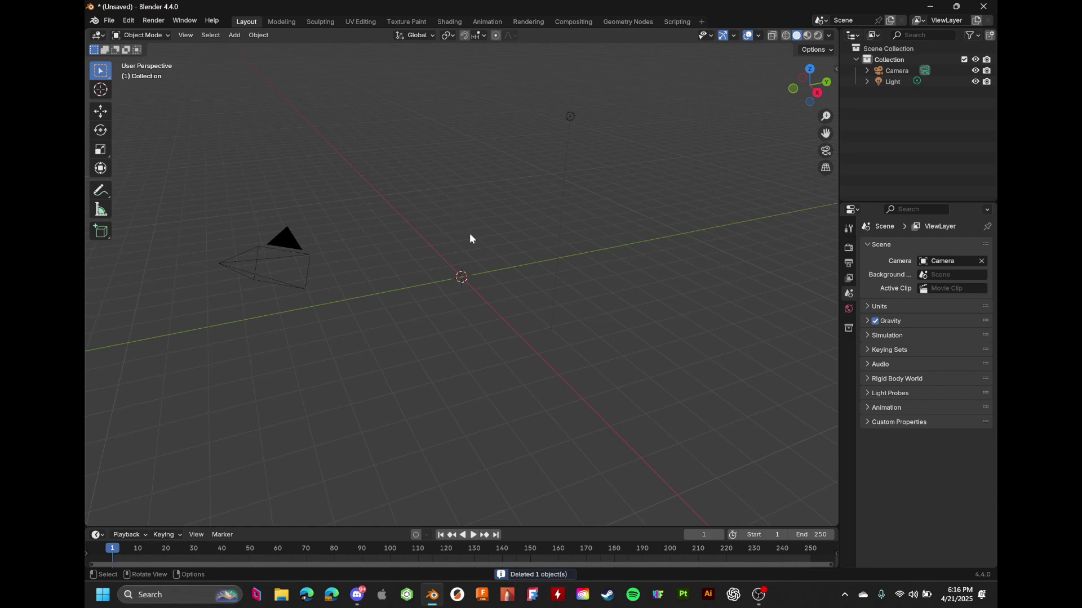
Add a cube mesh at the world origin and delete it again
key(shift+a)
key(Escape)
key(shift+a)
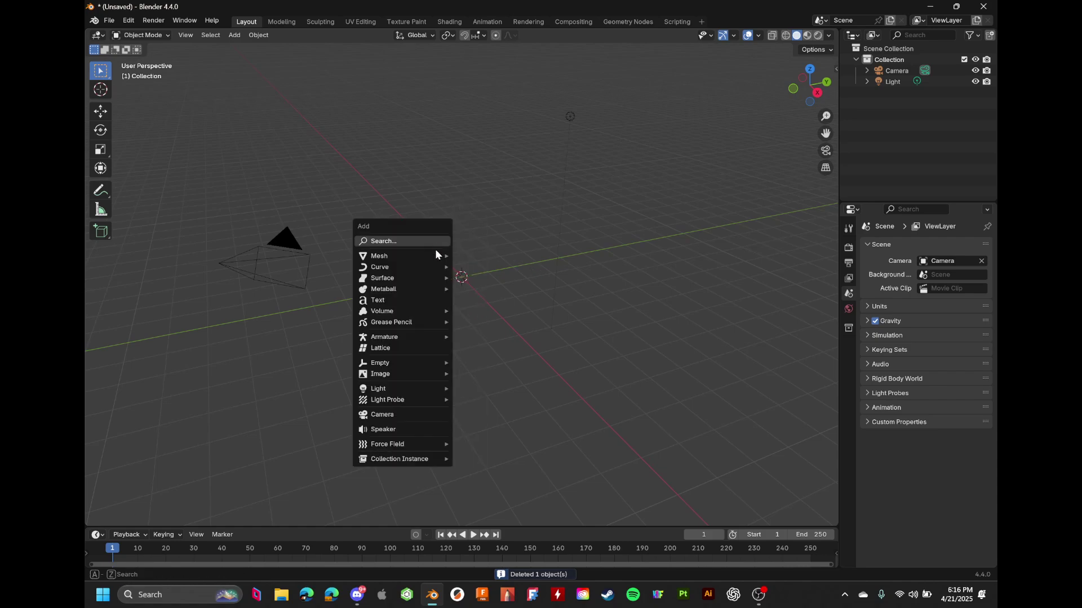
mouse_move(445, 256)
click(492, 269)
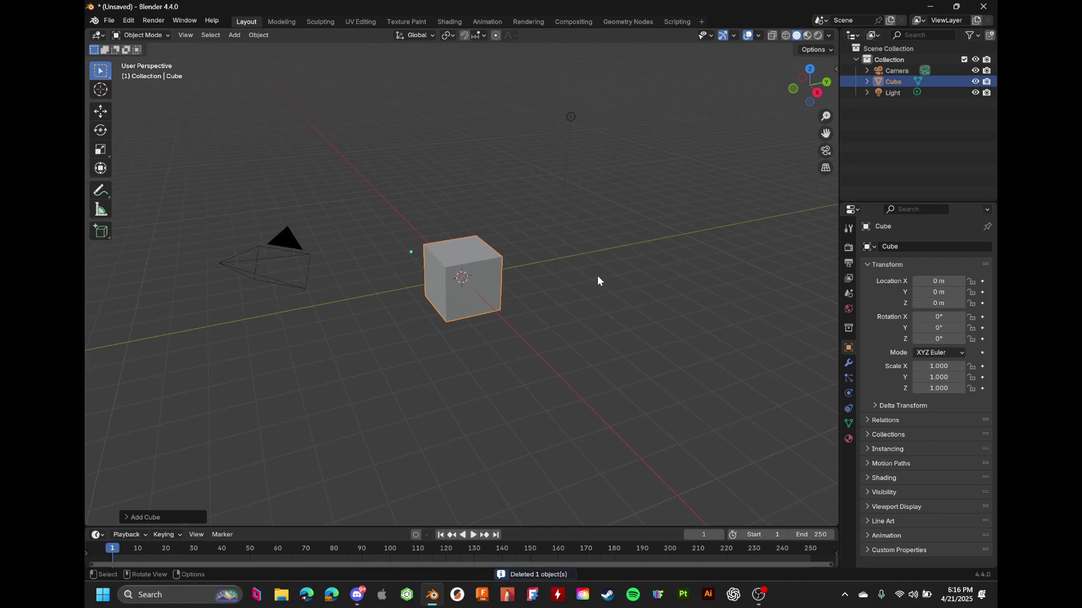
middle_drag(597, 276, 608, 275)
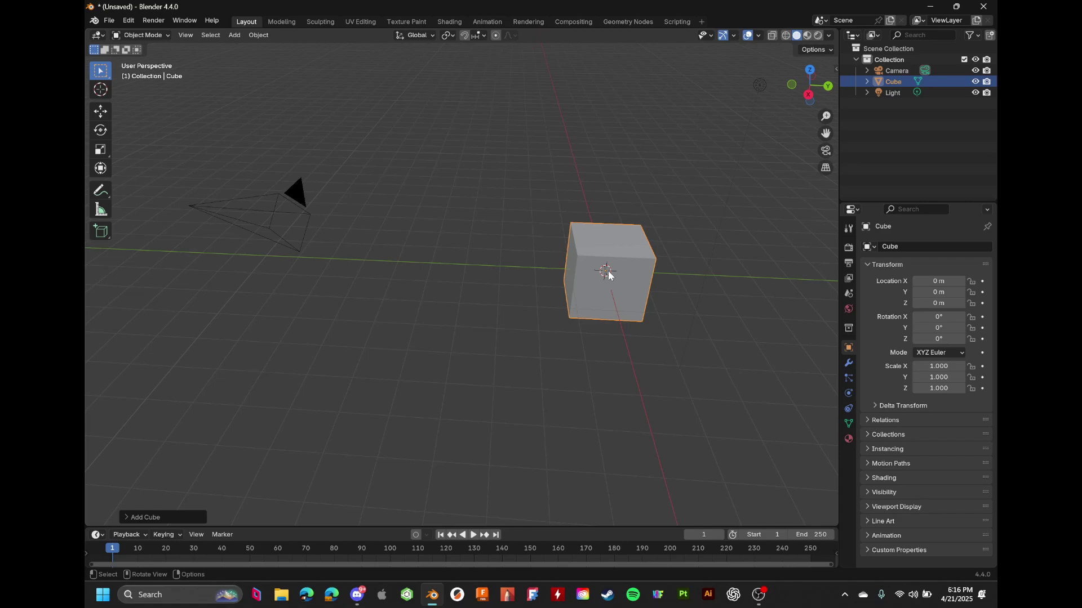
middle_drag(608, 272, 609, 276)
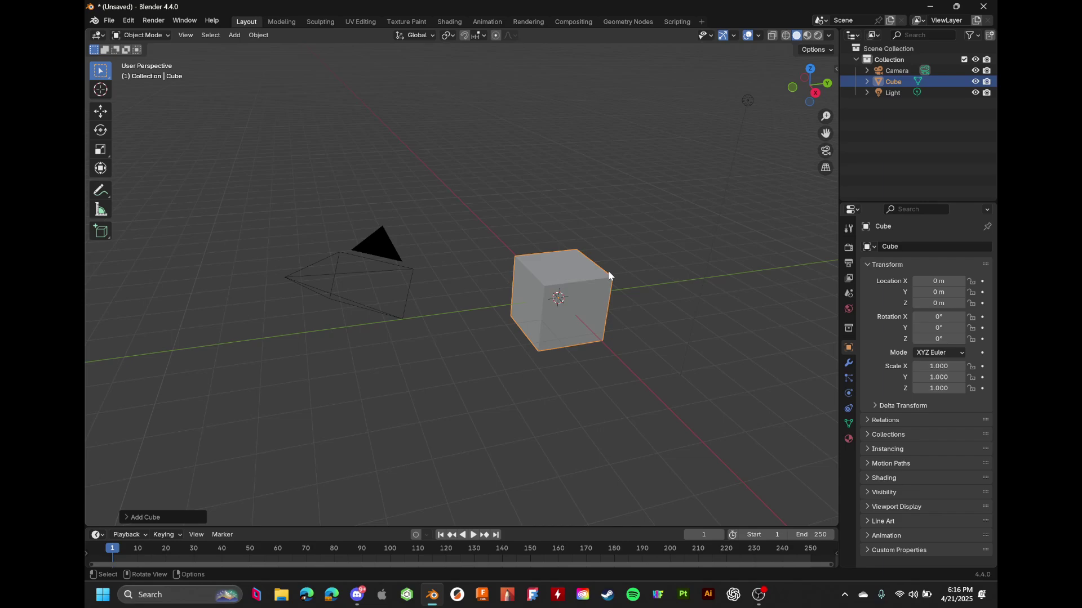
key(Delete)
Add a monkey mesh at the world origin
key(shift+a)
mouse_move(608, 272)
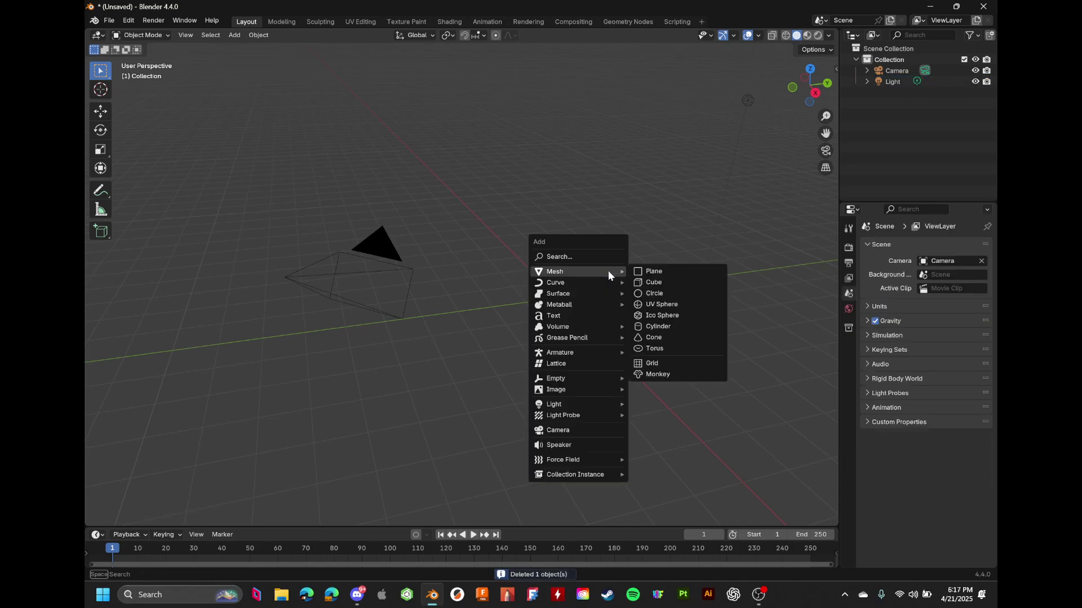
click(653, 374)
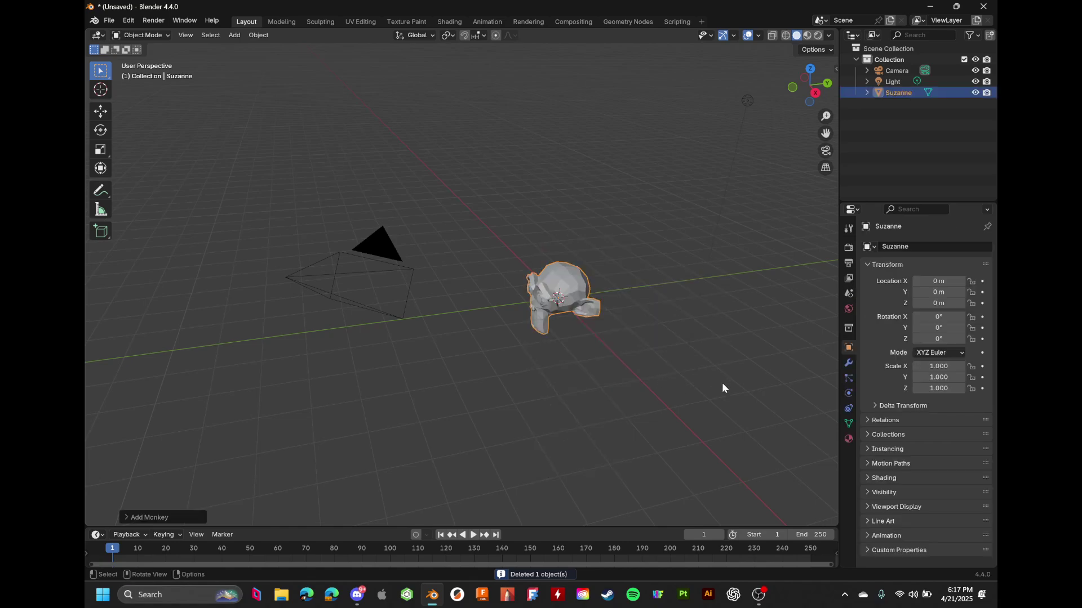
middle_drag(722, 387, 730, 347)
key(KP_Decimal)
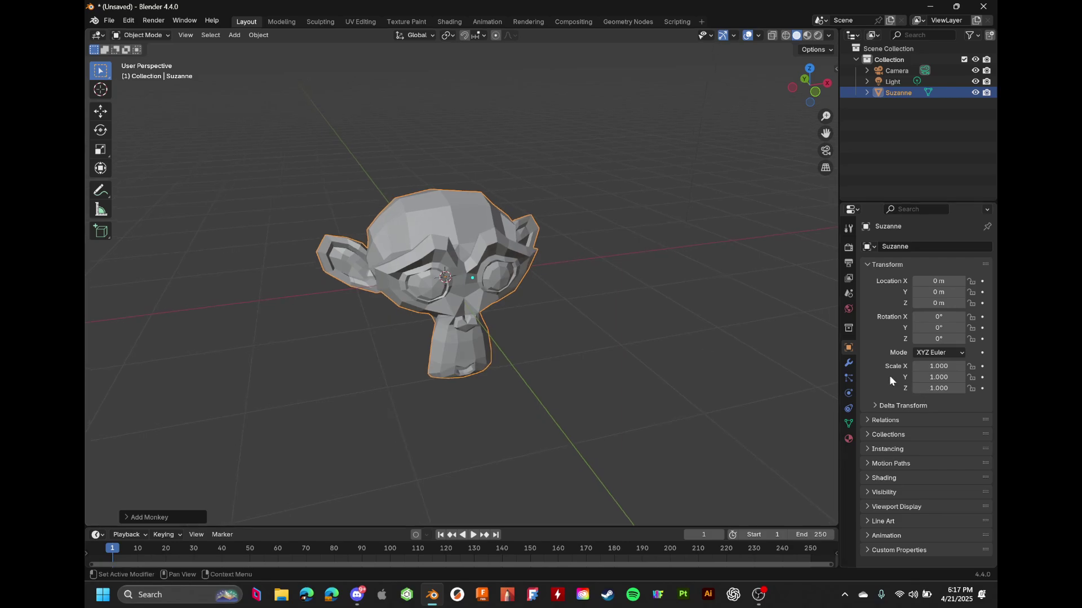
Look through the monkey's modifier, physics, constraint and particle properties
click(850, 365)
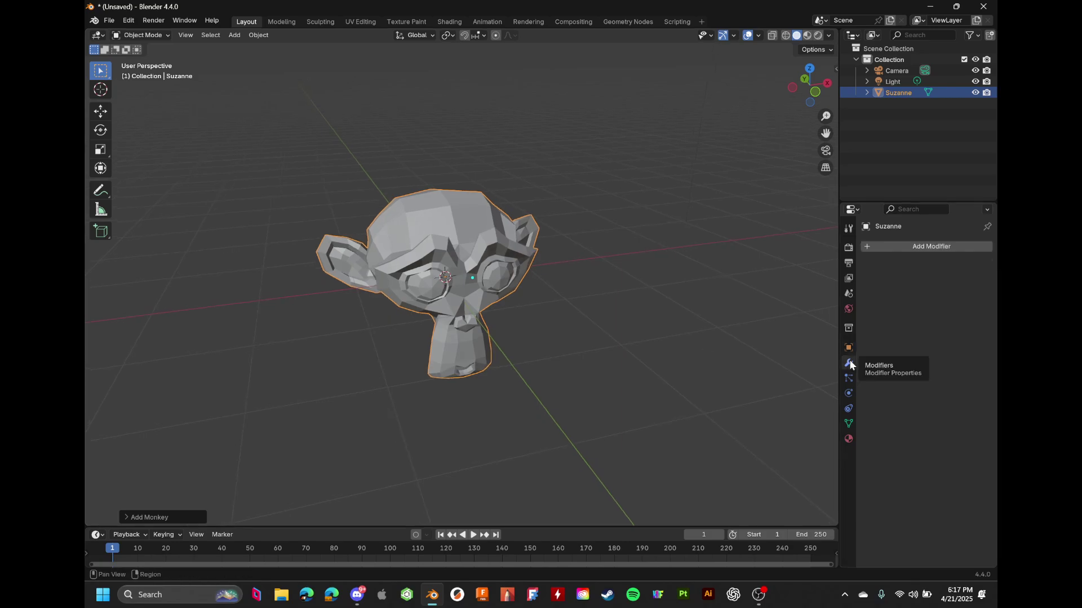
click(849, 398)
click(847, 365)
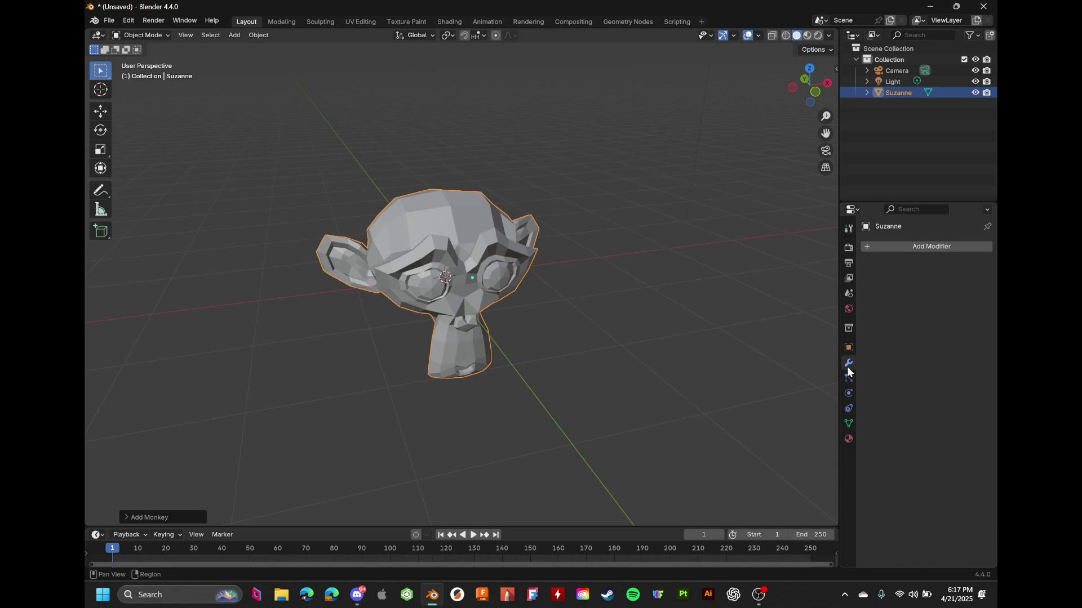
click(849, 392)
middle_drag(741, 353, 678, 335)
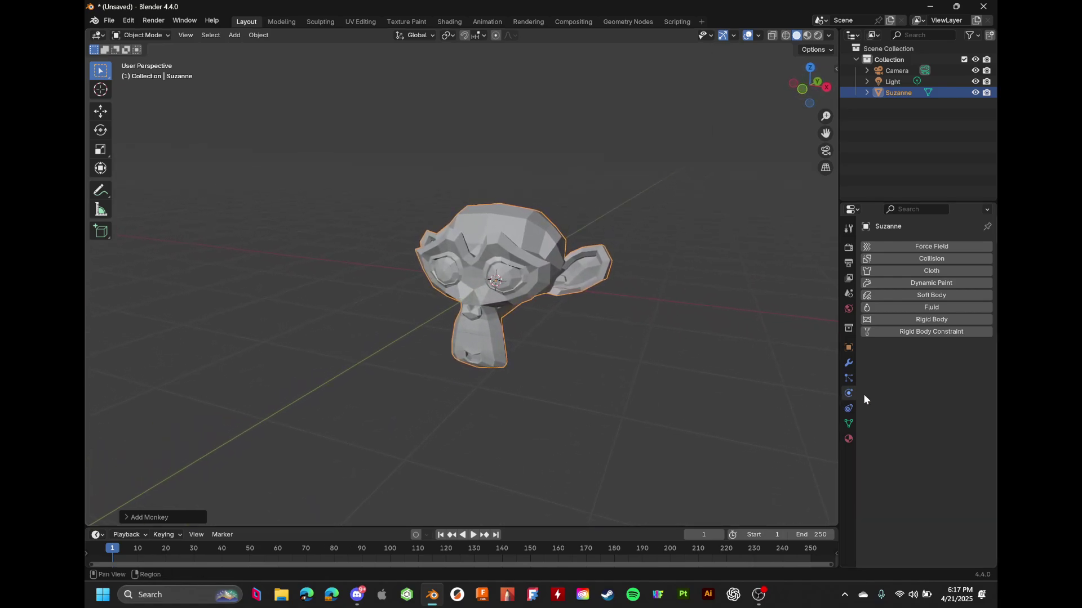
click(849, 406)
click(848, 378)
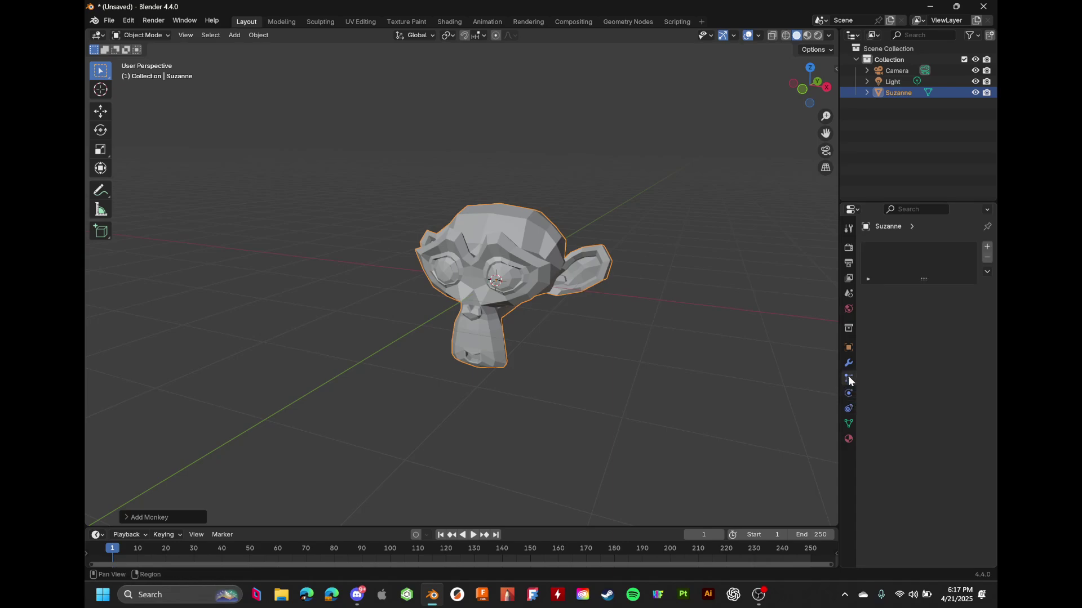
click(848, 363)
Enable Fluid physics on the monkey and set its type to Flow
click(848, 393)
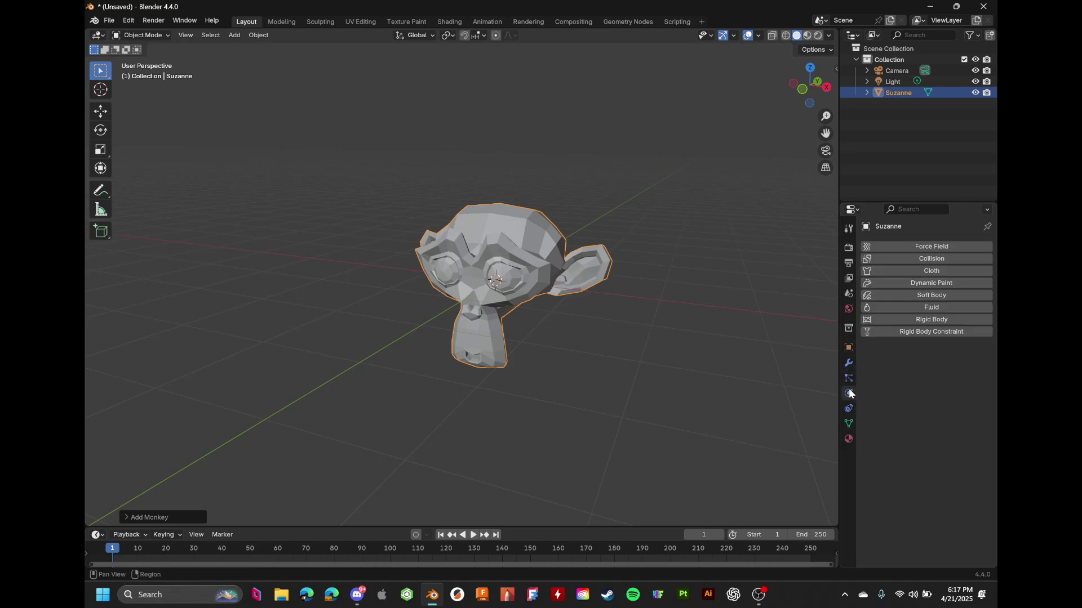
click(941, 309)
click(947, 361)
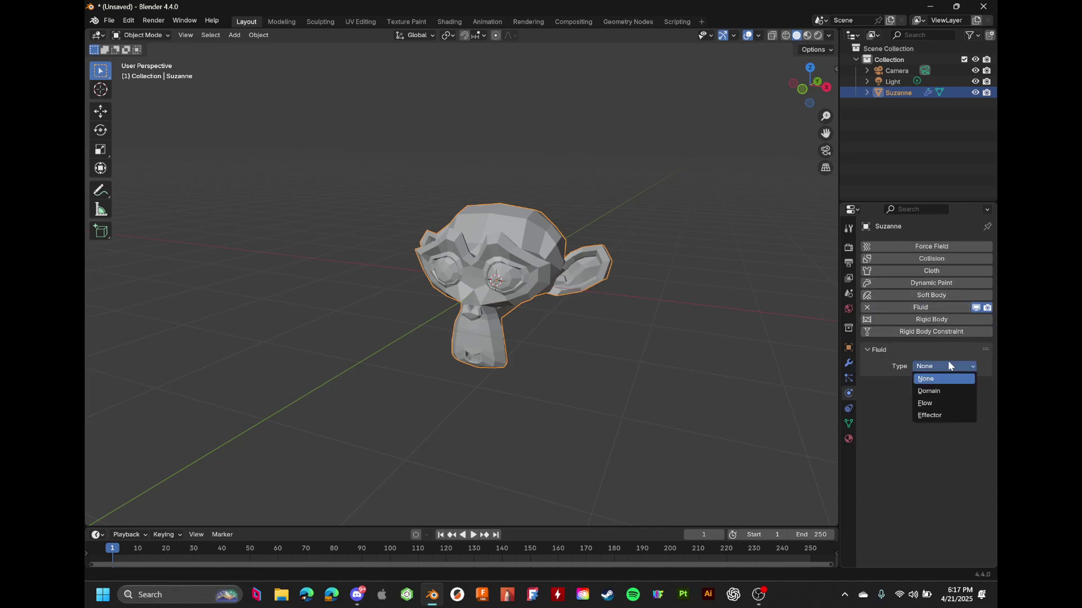
click(939, 403)
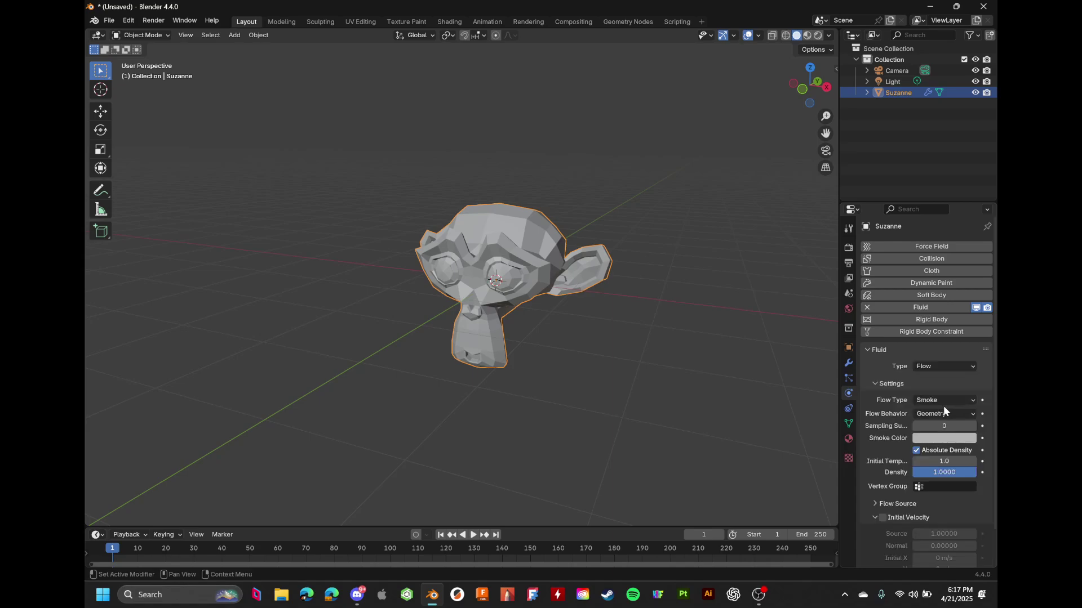
Play the timeline to preview the monkey's smoke flow, stop it and return to frame 0
middle_drag(709, 360, 710, 359)
click(708, 357)
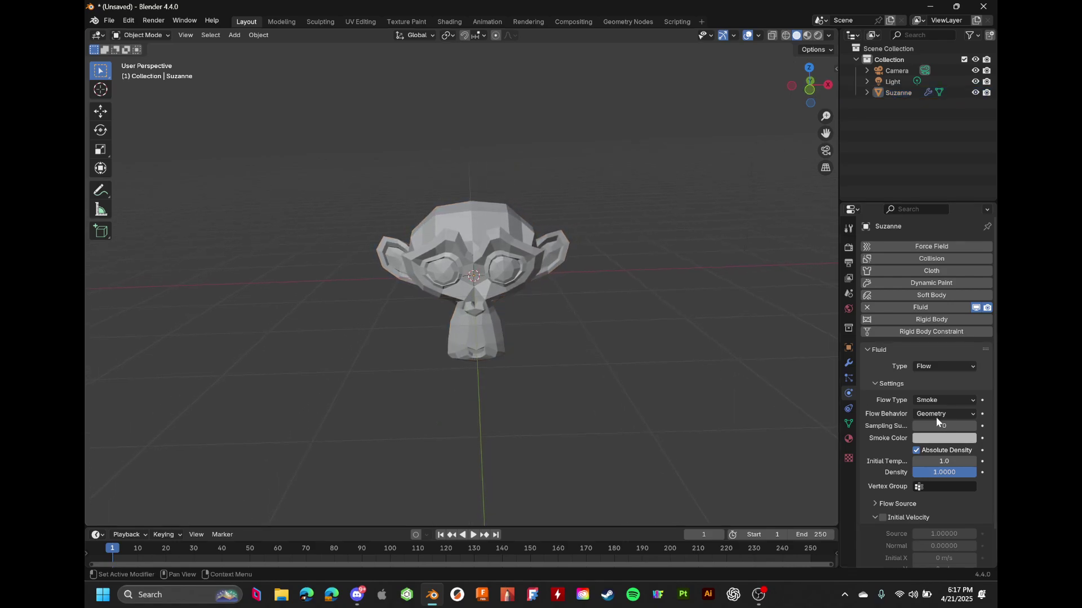
scroll(935, 416, down, 2)
key(space)
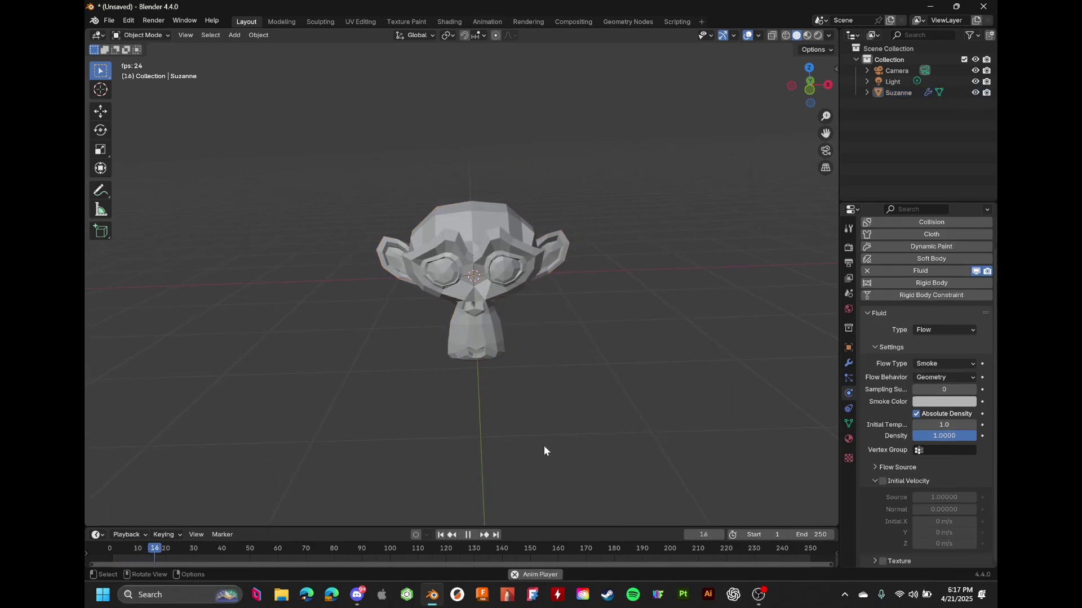
key(space)
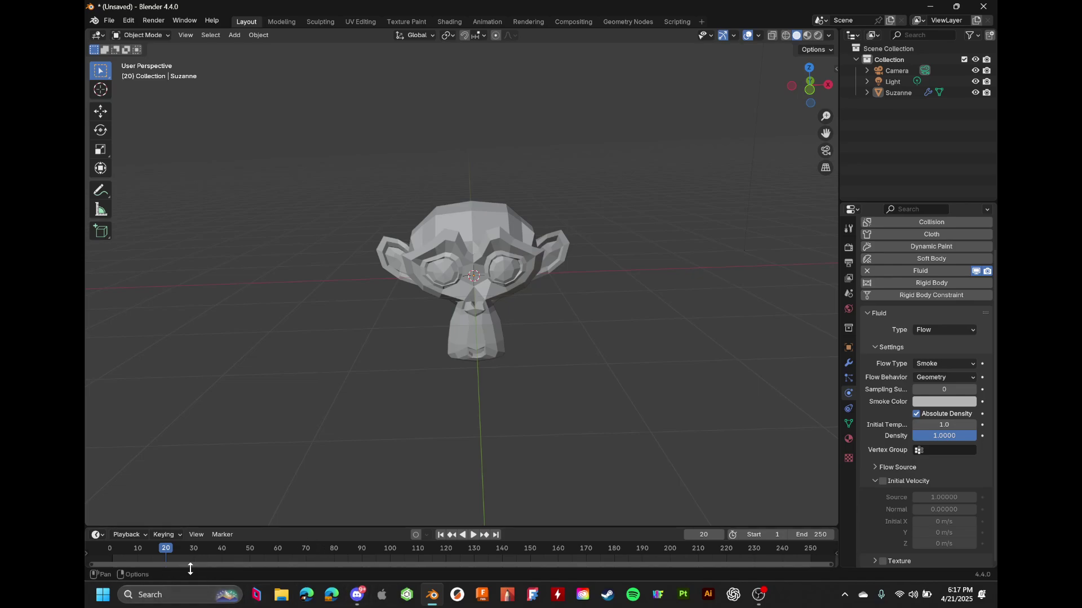
click(108, 551)
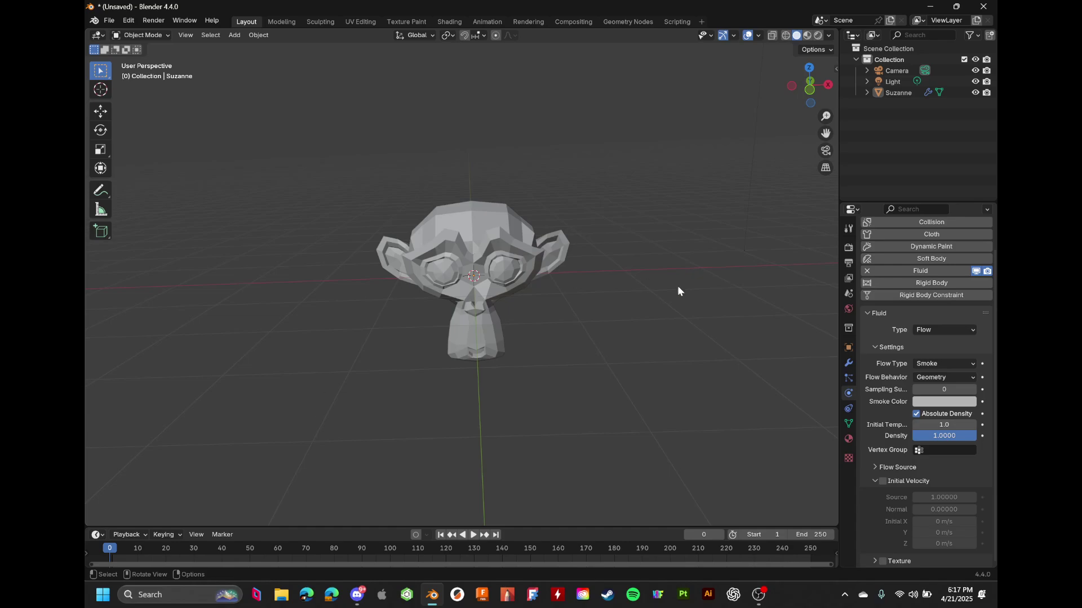
Check the available flow types for the monkey and remove its Fluid physics
click(935, 330)
click(933, 334)
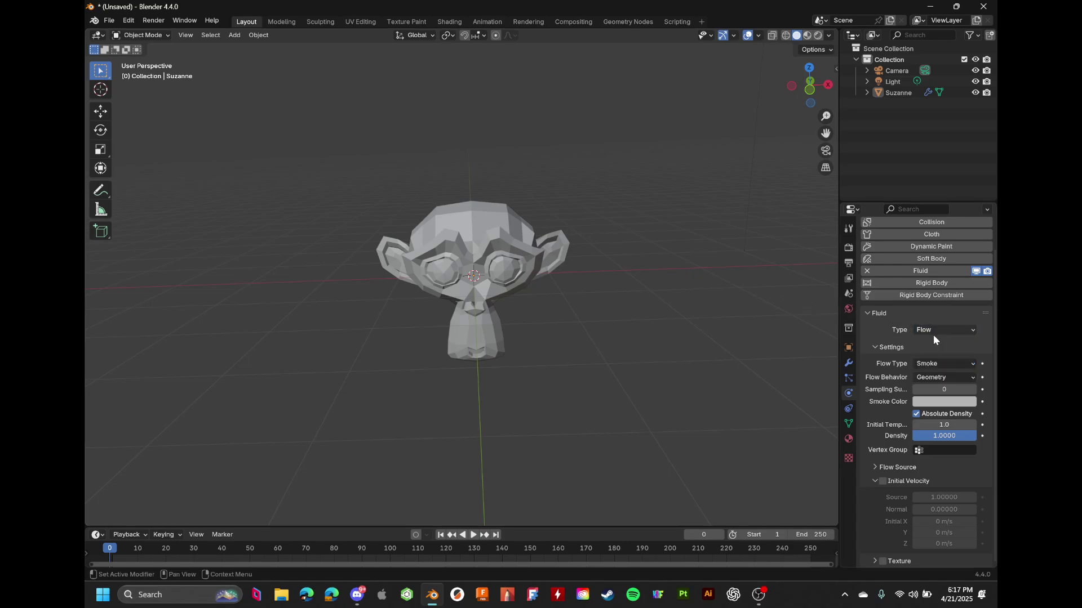
click(936, 363)
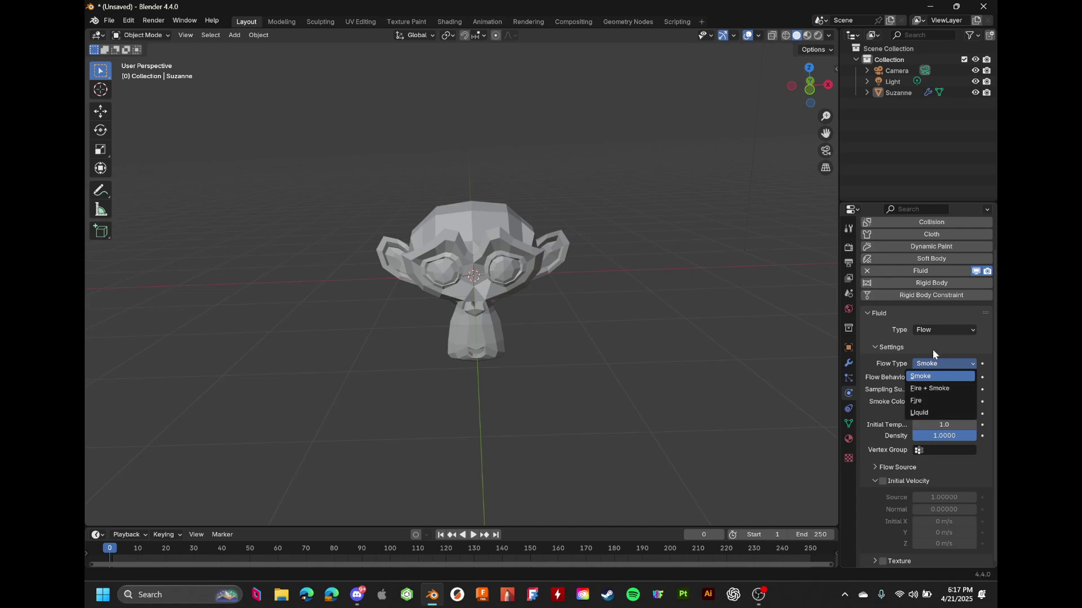
click(927, 348)
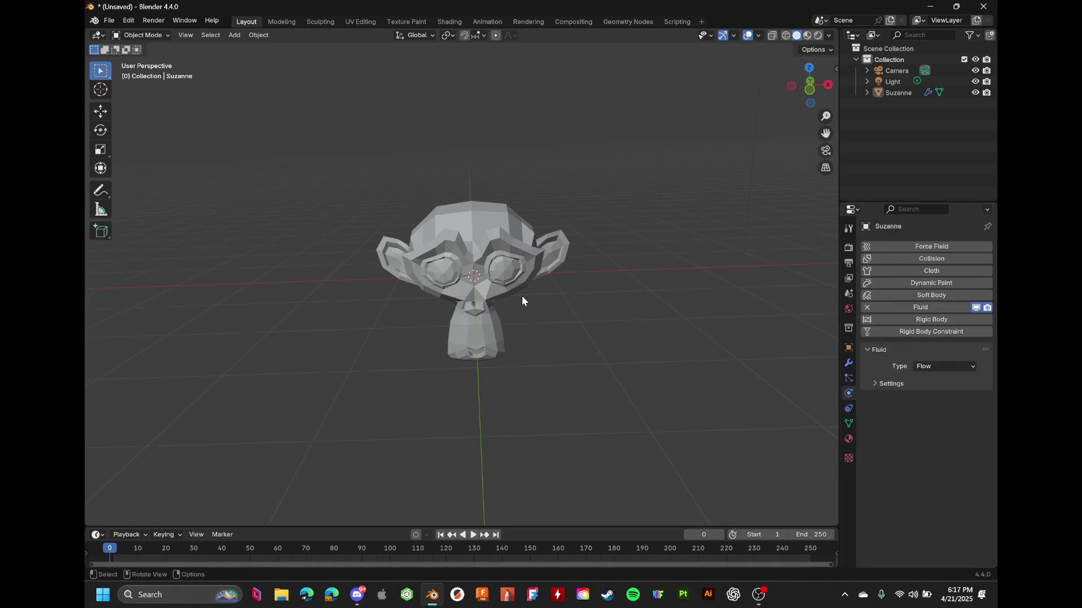
click(483, 291)
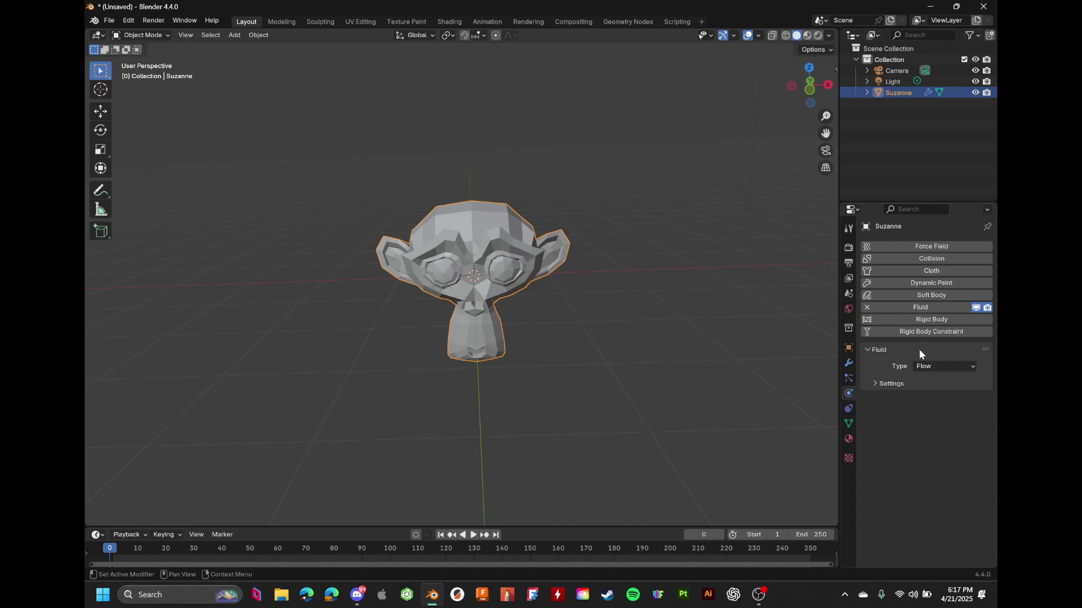
click(945, 308)
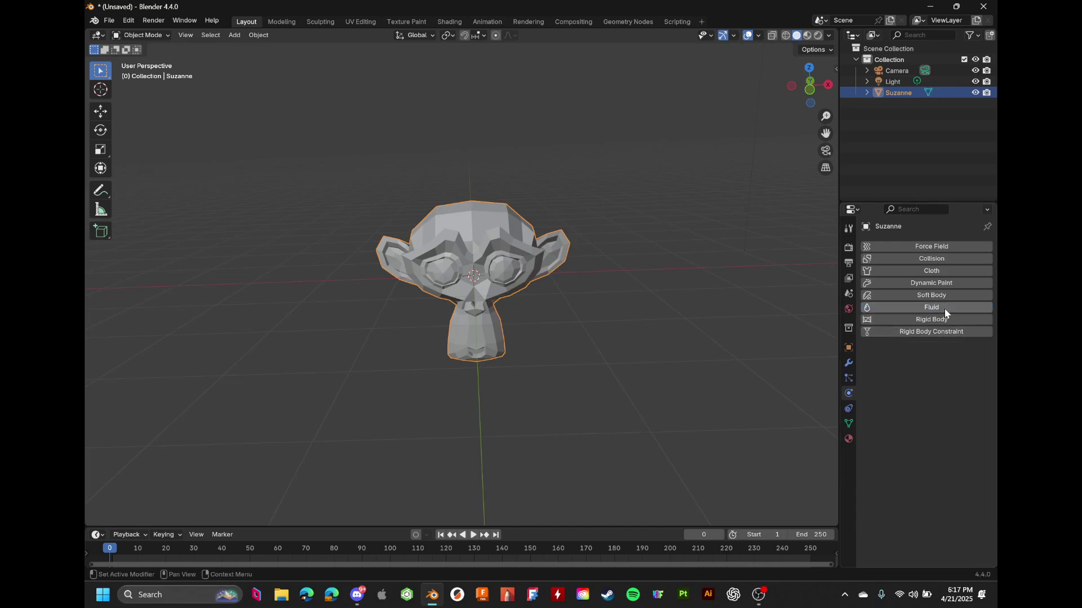
Apply the Quick Smoke effect to the monkey and expand its fluid flow settings
middle_drag(643, 248, 647, 236)
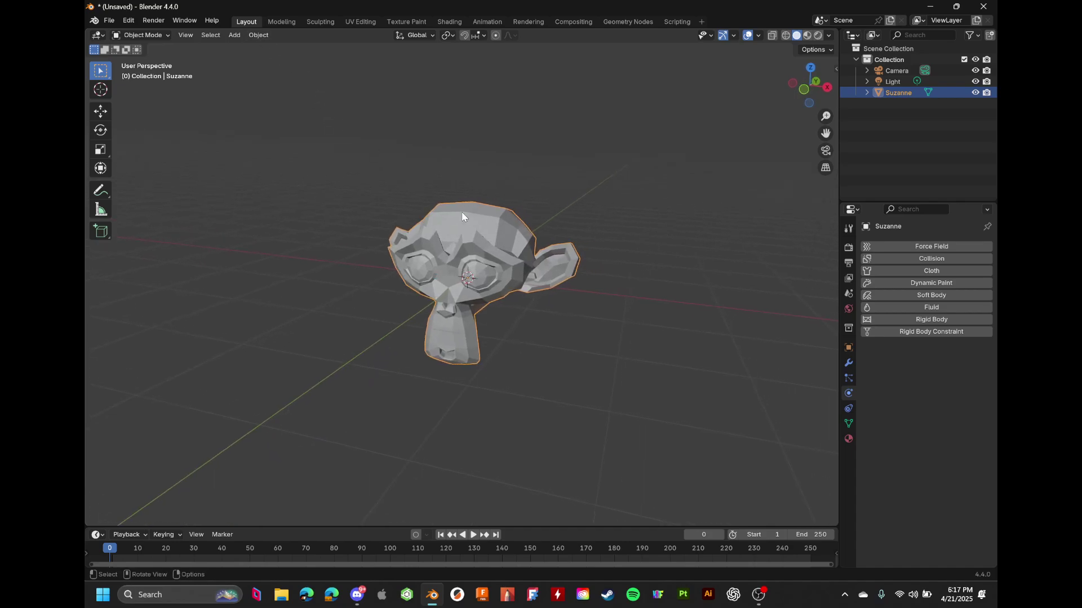
click(257, 36)
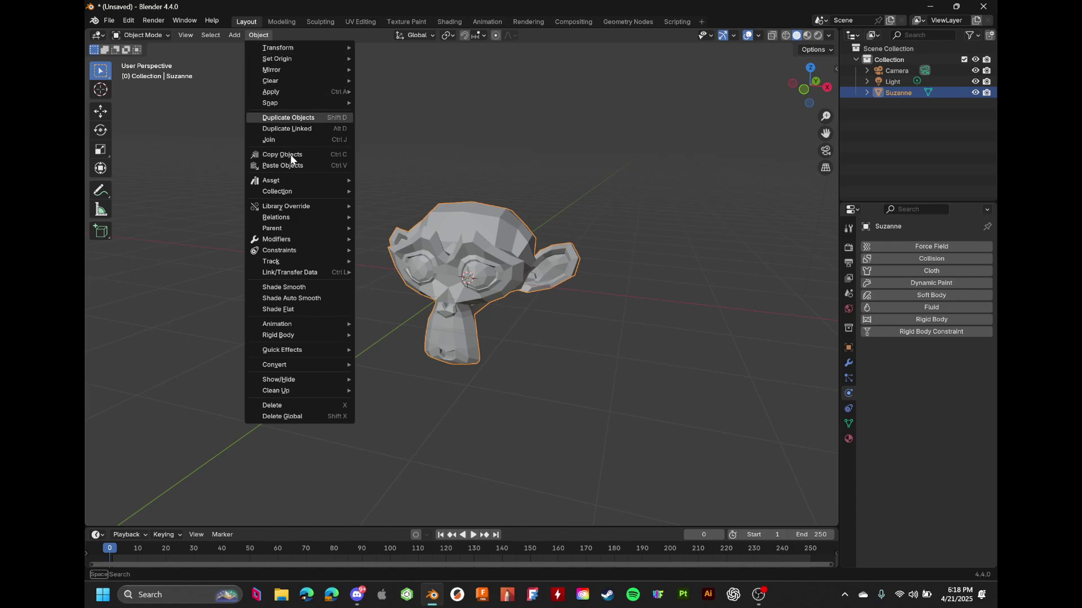
mouse_move(310, 350)
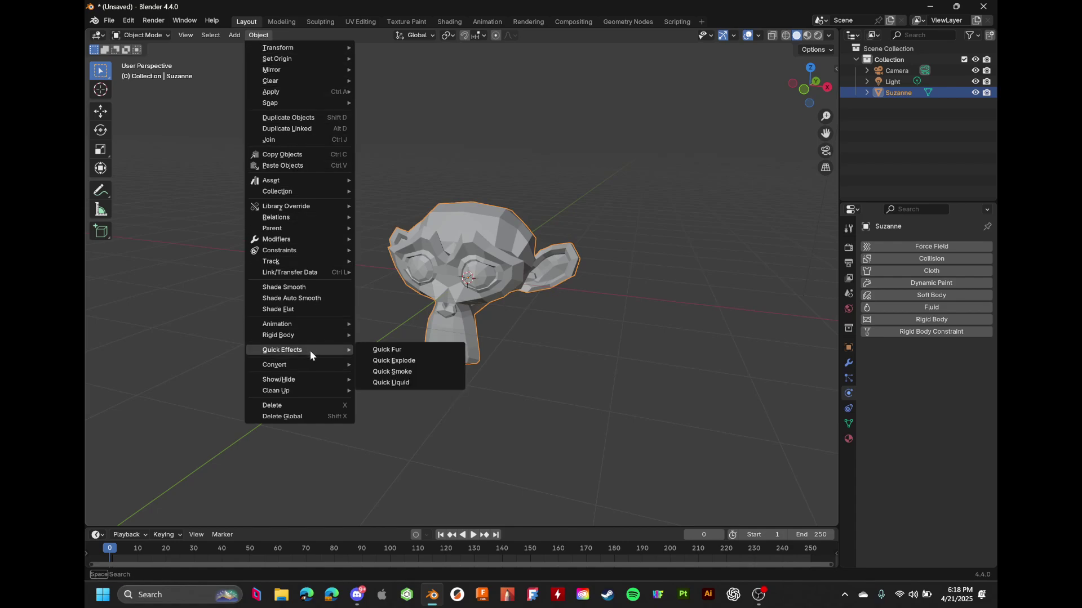
click(415, 373)
click(512, 289)
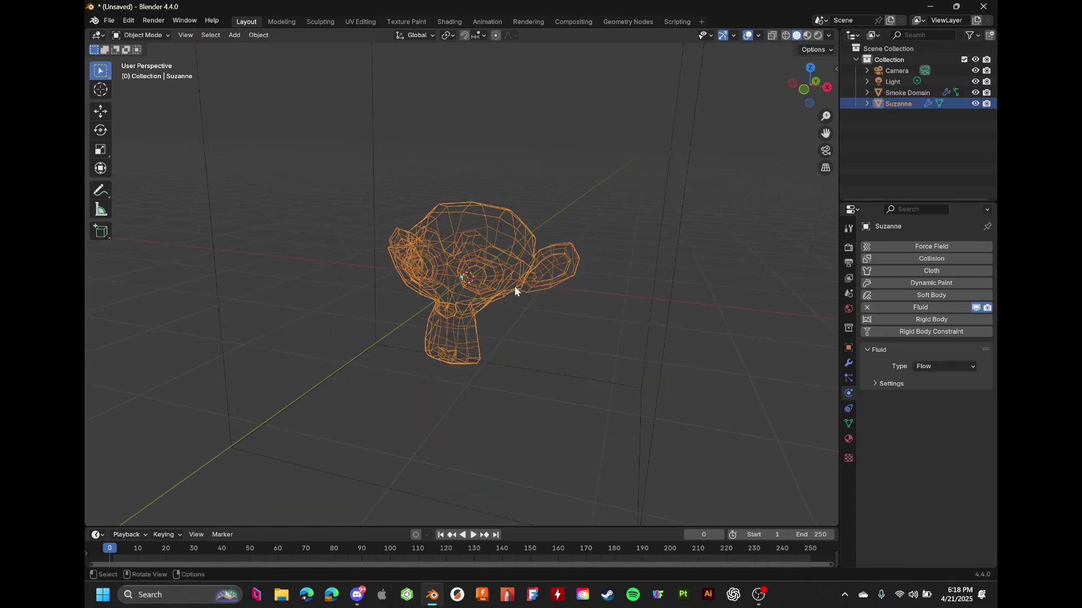
middle_drag(515, 287, 763, 390)
click(875, 384)
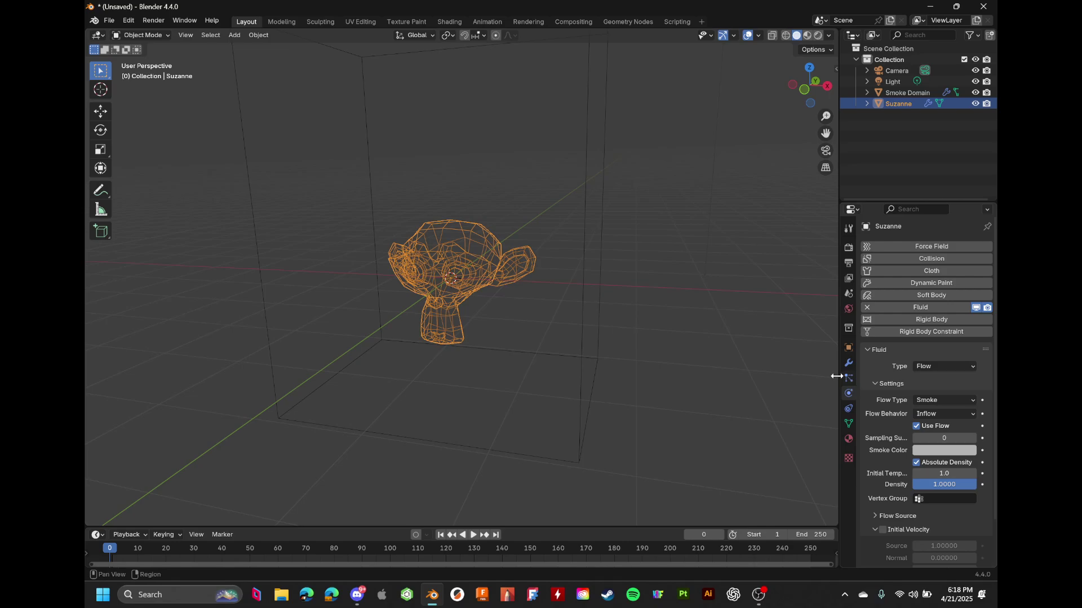
Inspect the fluid settings of the smoke domain box and of the monkey in turn
middle_drag(576, 256, 598, 260)
click(567, 222)
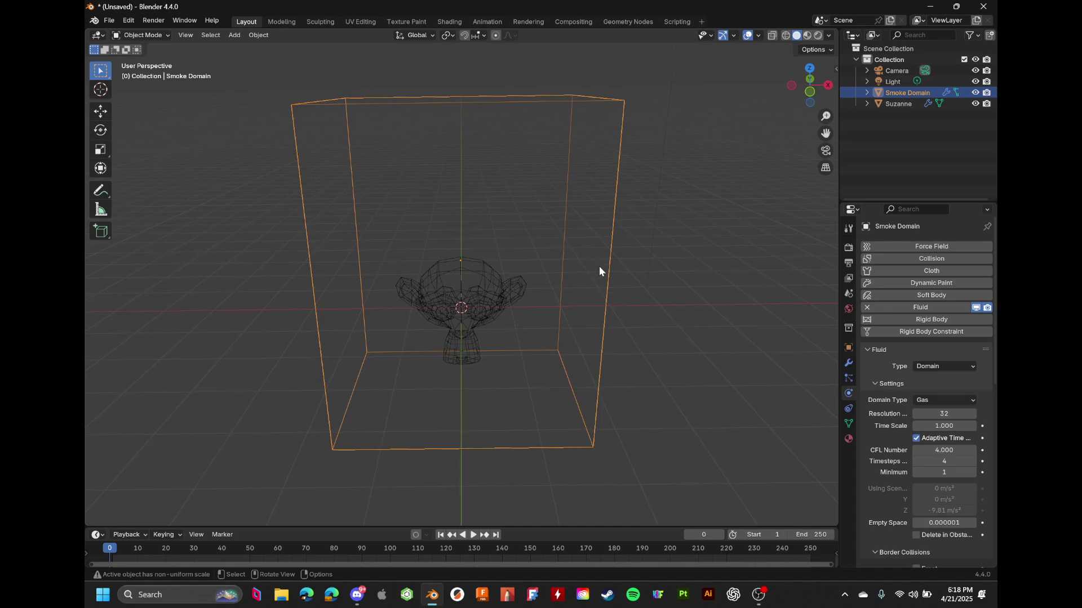
middle_drag(534, 269, 454, 291)
click(454, 292)
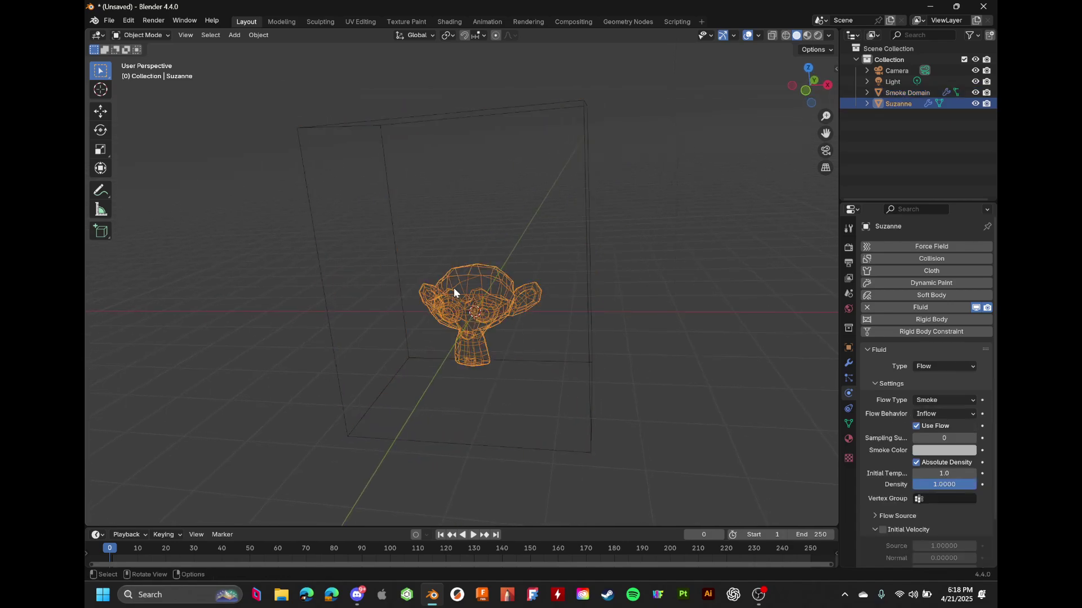
Undo the Quick Smoke effect and remove the Fluid physics from the monkey
key(ctrl+z)
key(ctrl+z)
key(ctrl+z)
key(ctrl+z)
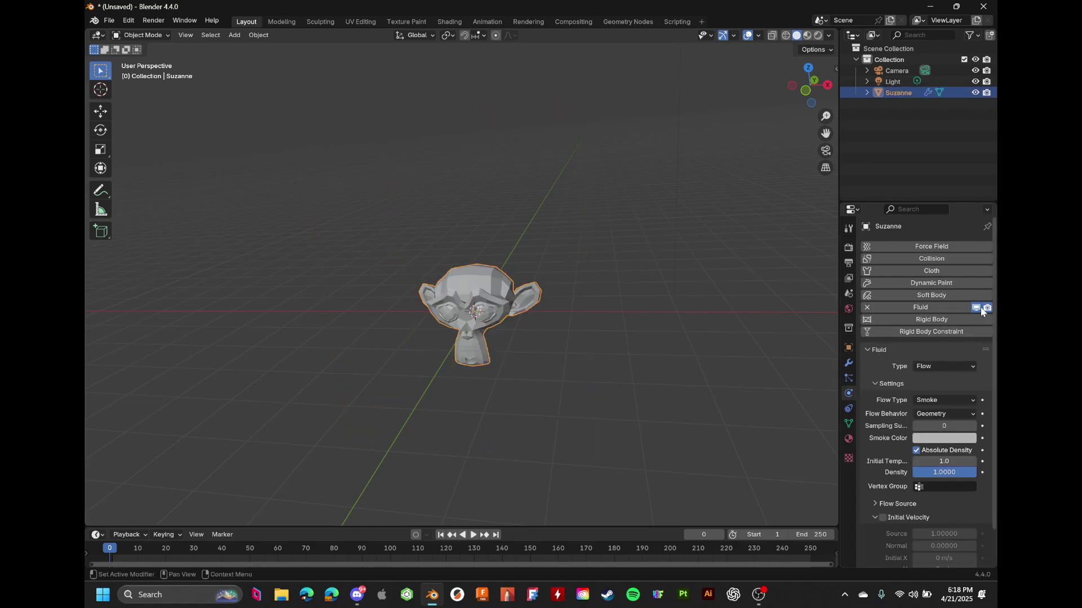
click(937, 309)
Apply the Quick Smoke effect to the monkey and play the timeline to preview the smoke
middle_drag(434, 169, 391, 143)
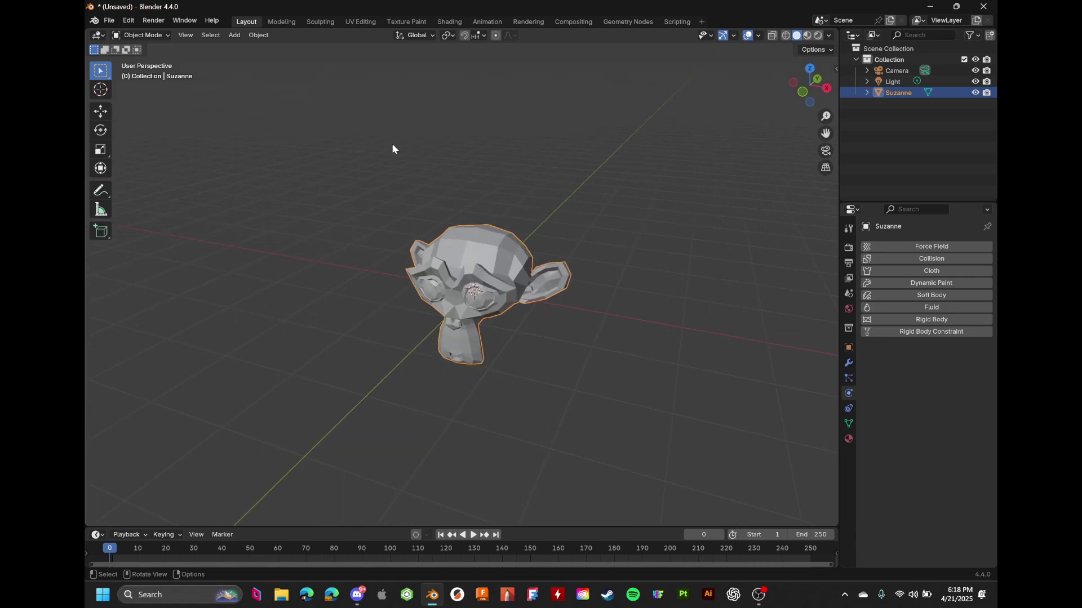
click(266, 36)
mouse_move(334, 355)
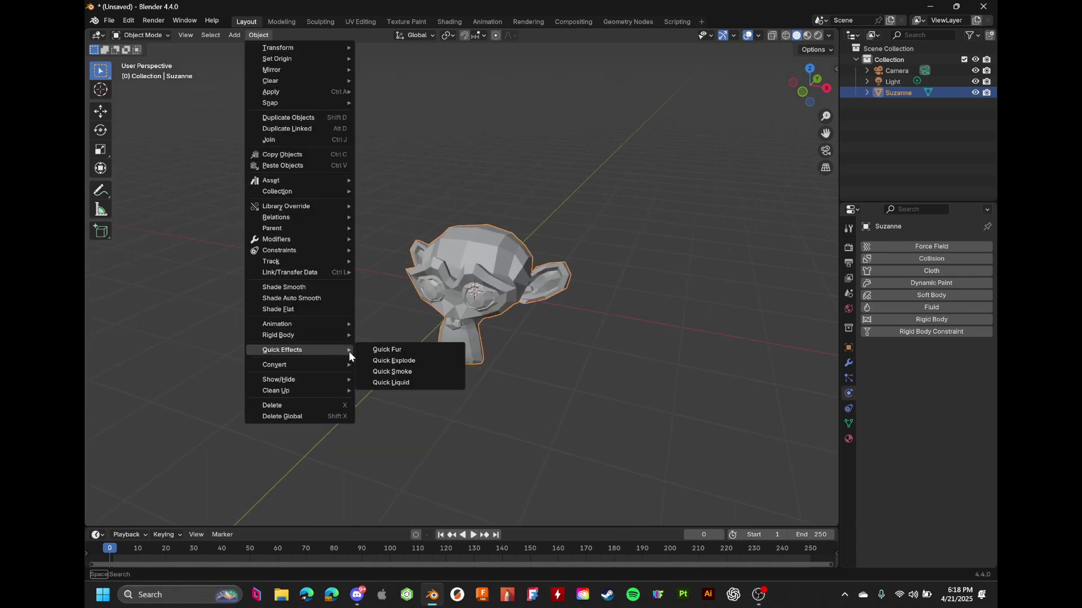
click(431, 369)
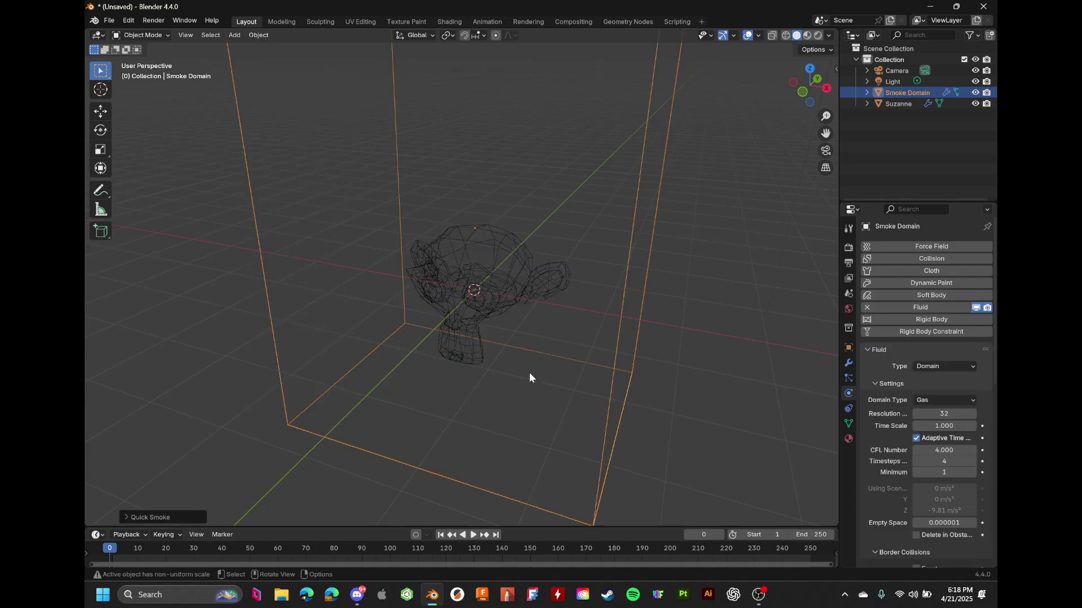
key(space)
scroll(530, 373, down, 2)
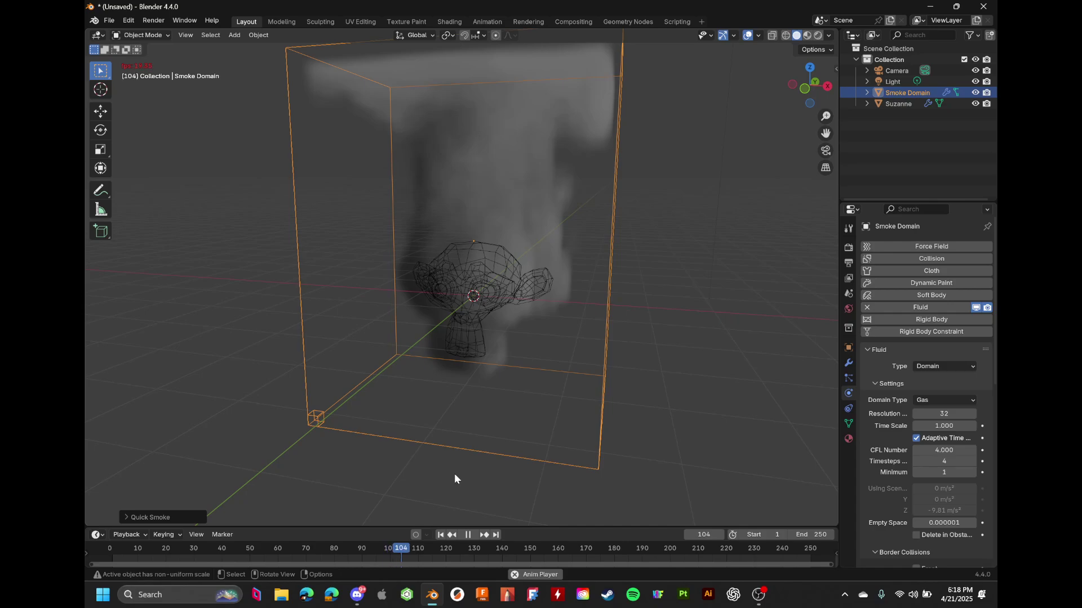
Stop the playback, set the render engine to Cycles and the render device to GPU Compute
key(space)
middle_drag(454, 473, 836, 264)
click(848, 247)
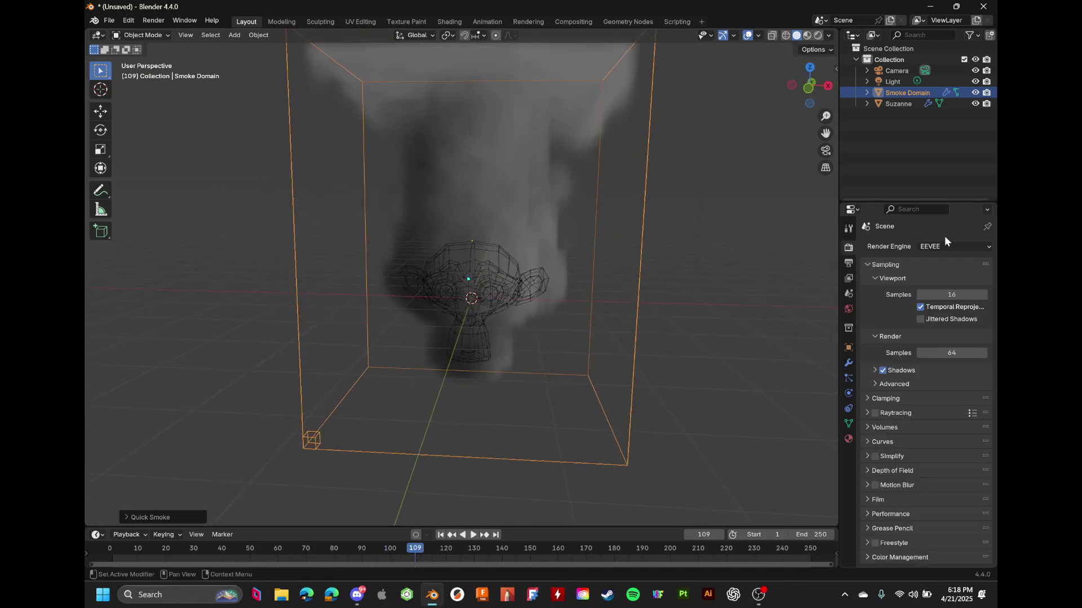
click(952, 247)
click(945, 282)
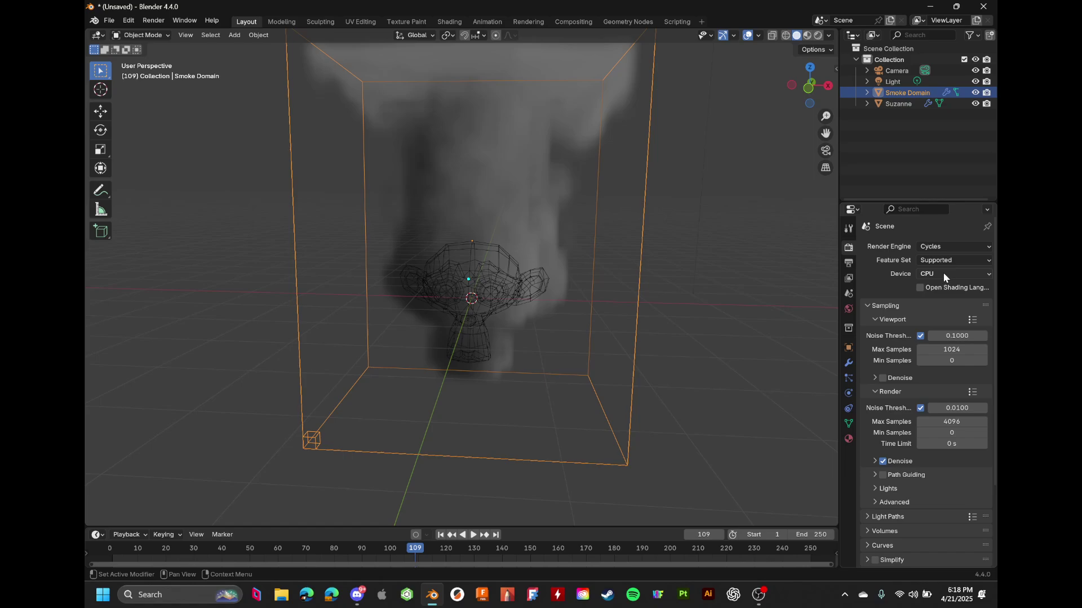
click(942, 273)
click(935, 298)
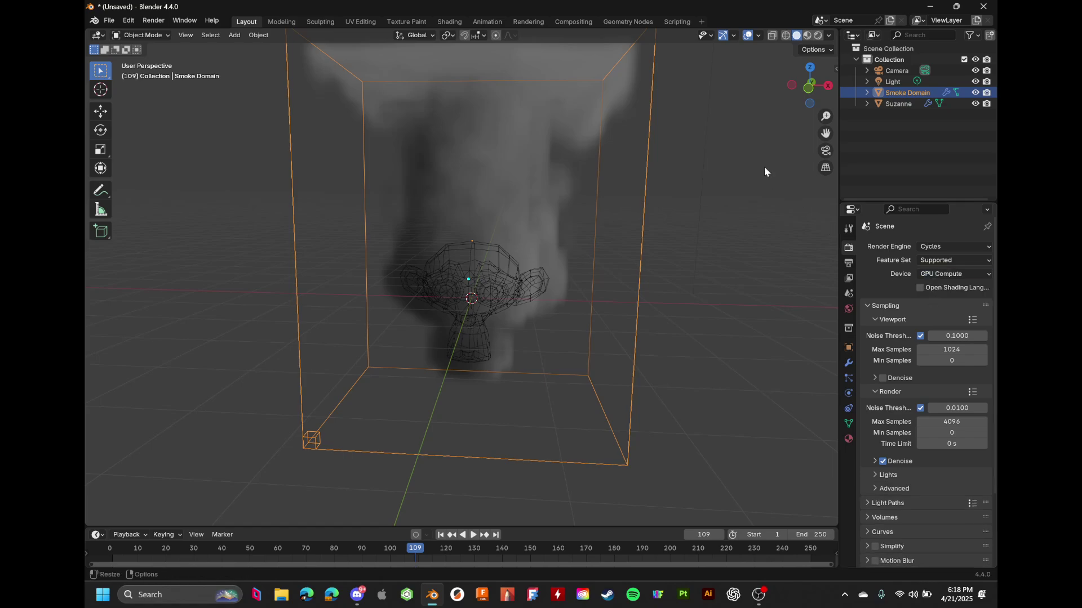
Switch the viewport to rendered shading and deselect the smoke domain
click(818, 35)
middle_drag(667, 249, 672, 246)
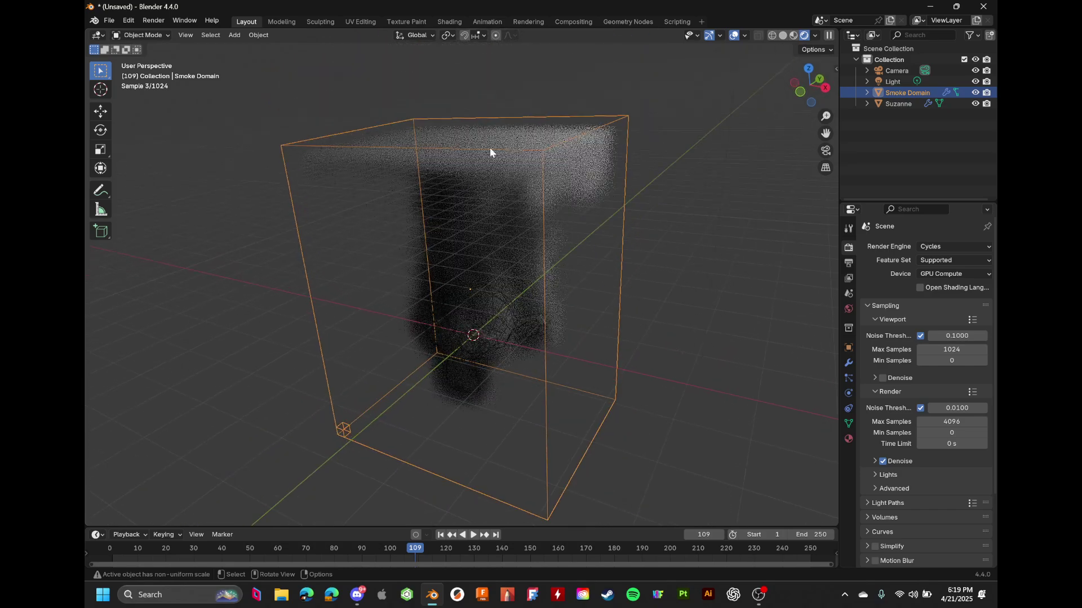
middle_drag(577, 132, 630, 207)
click(599, 302)
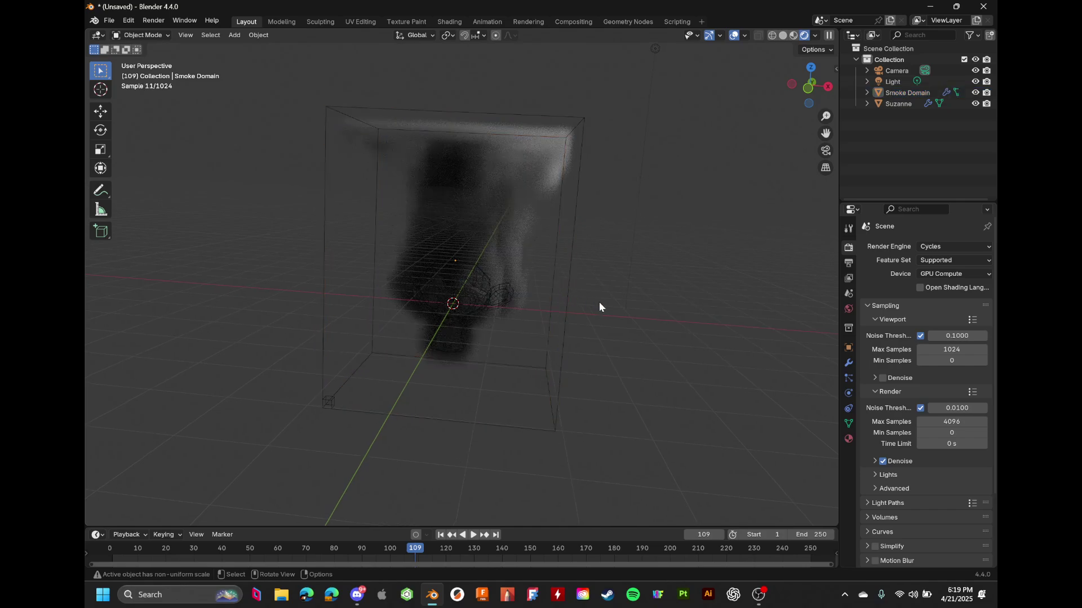
Raise the smoke domain box along the Z axis until its base sits just beneath the monkey
click(336, 321)
key(g)
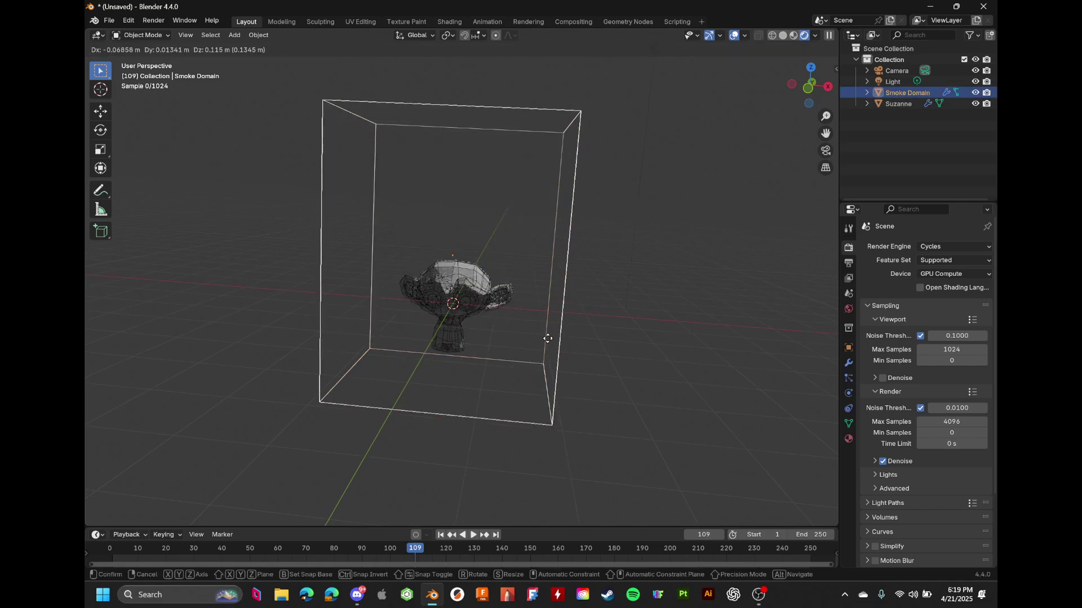
key(x)
key(z)
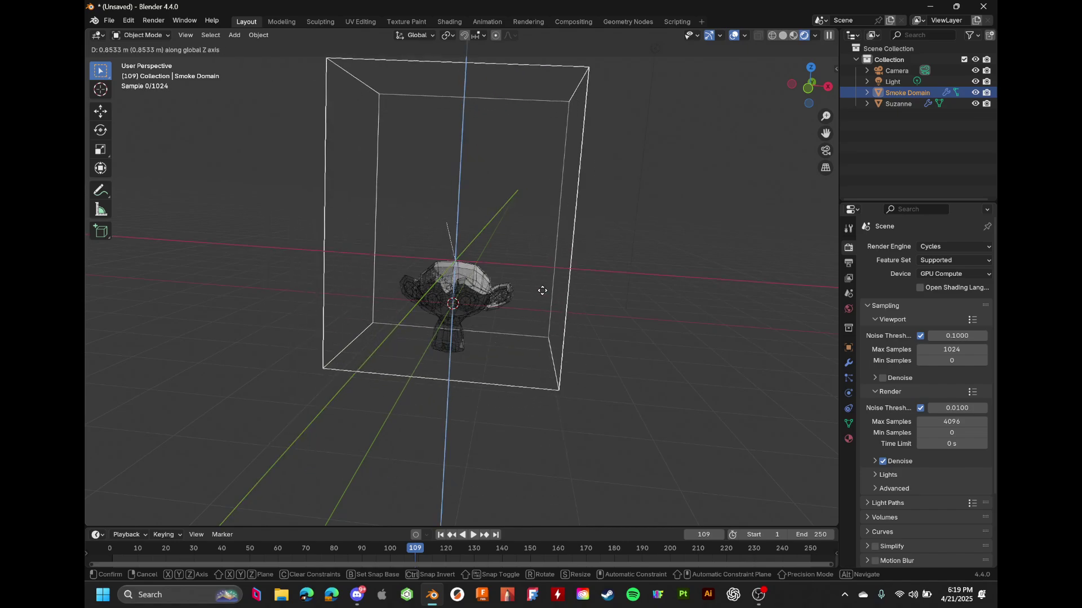
click(628, 312)
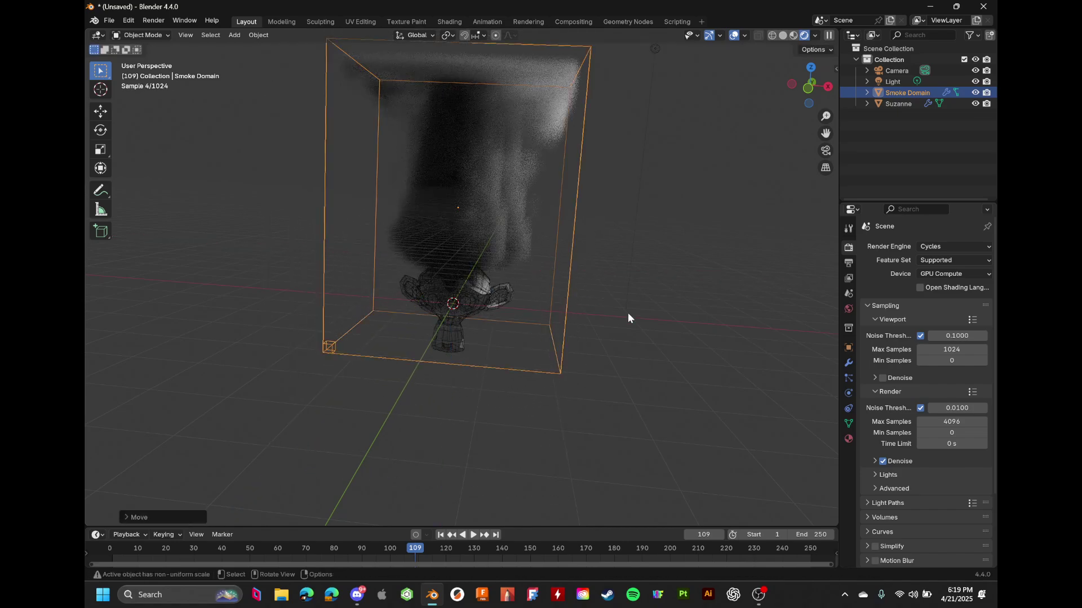
scroll(609, 315, up, 3)
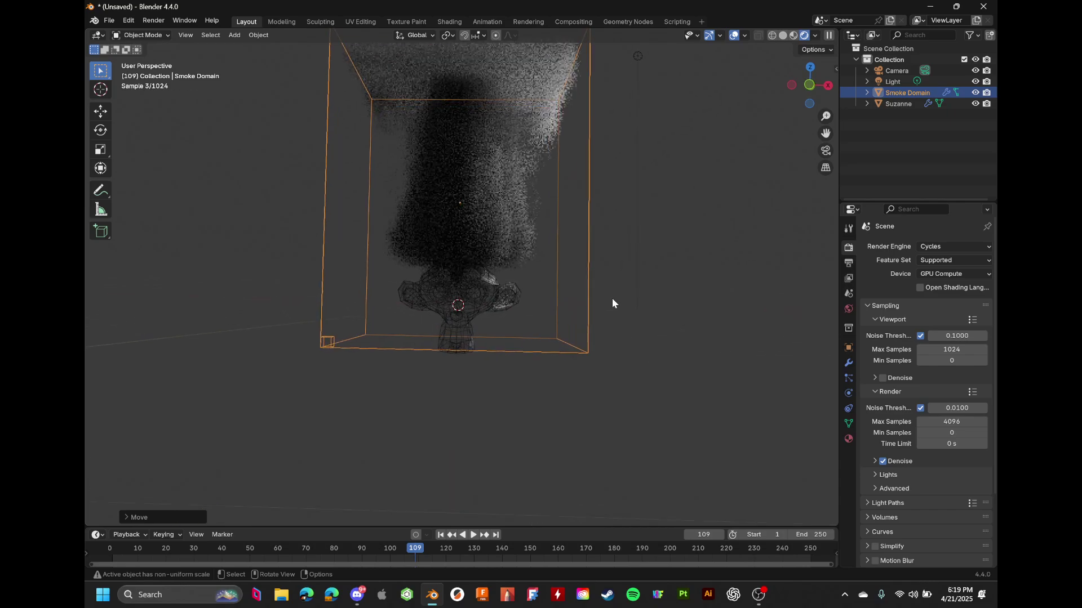
key(g)
key(z)
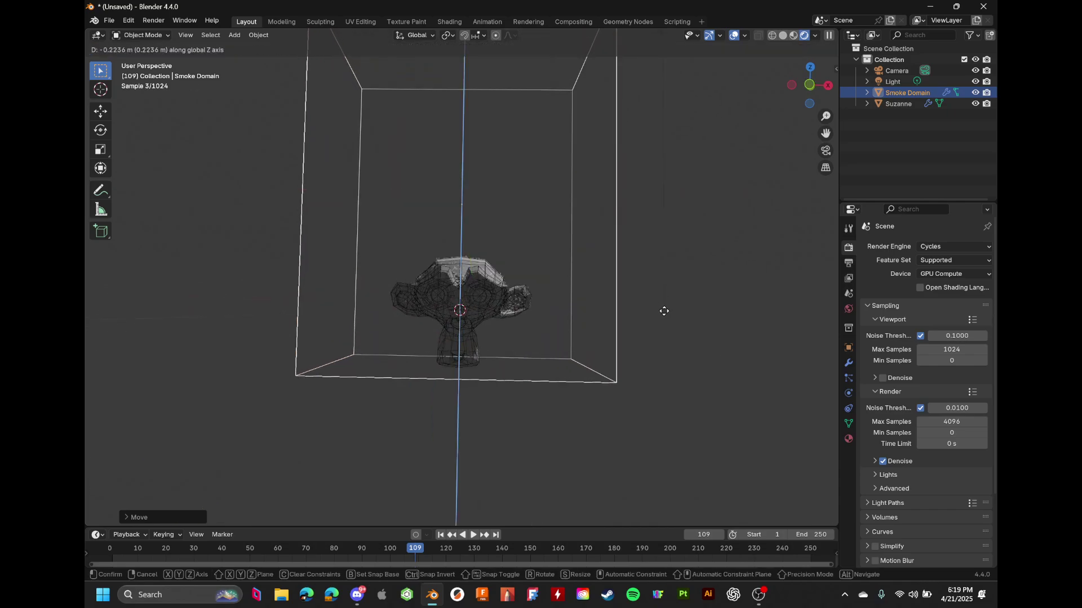
click(658, 311)
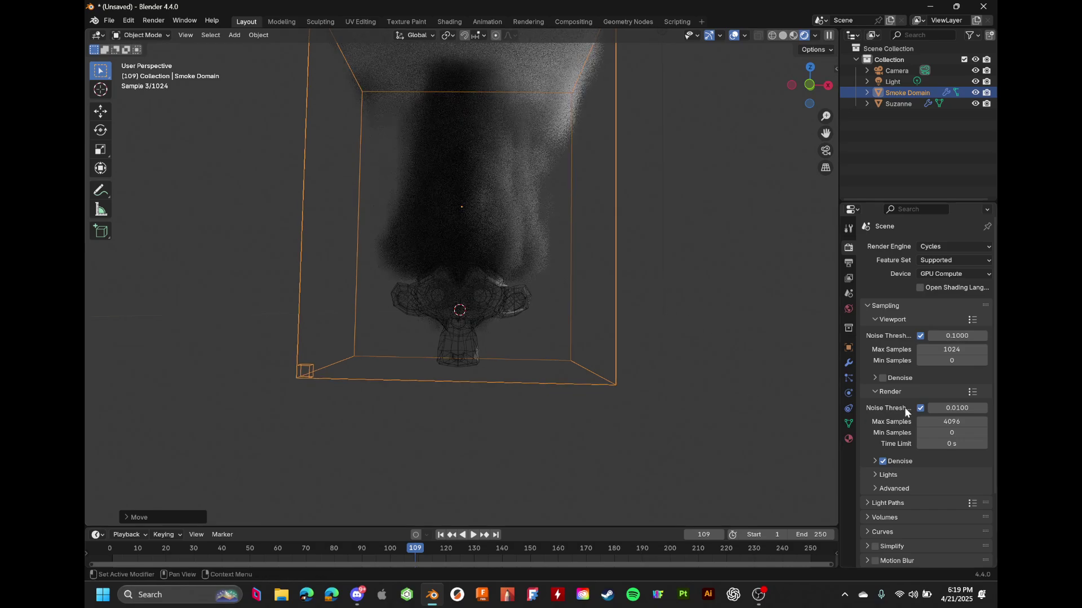
Rewind the timeline to frame 0 and play the rendered smoke simulation to about frame 107
drag(216, 547, 835, 544)
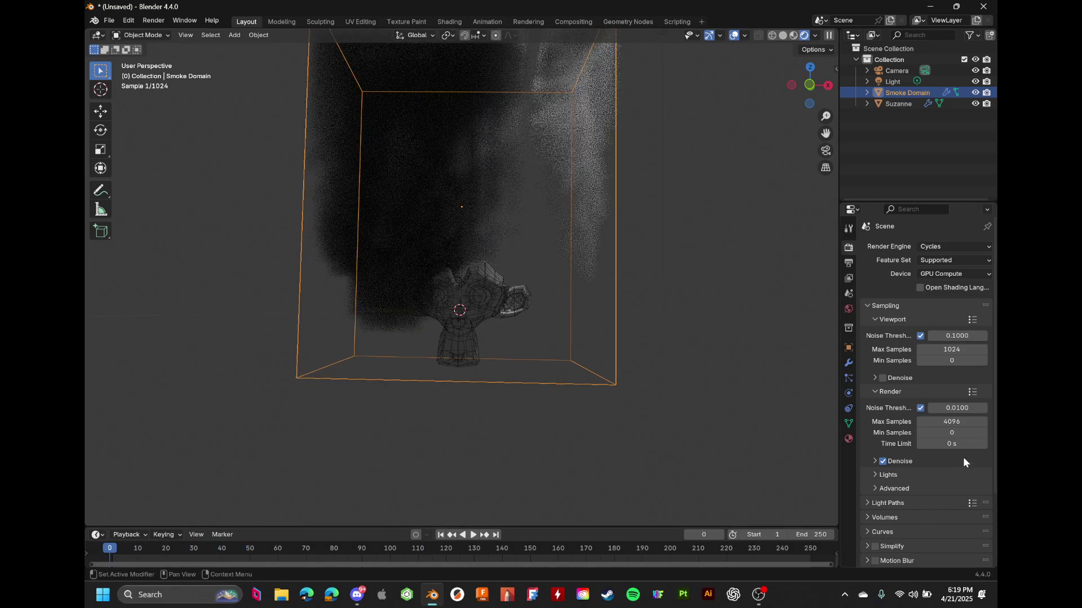
key(space)
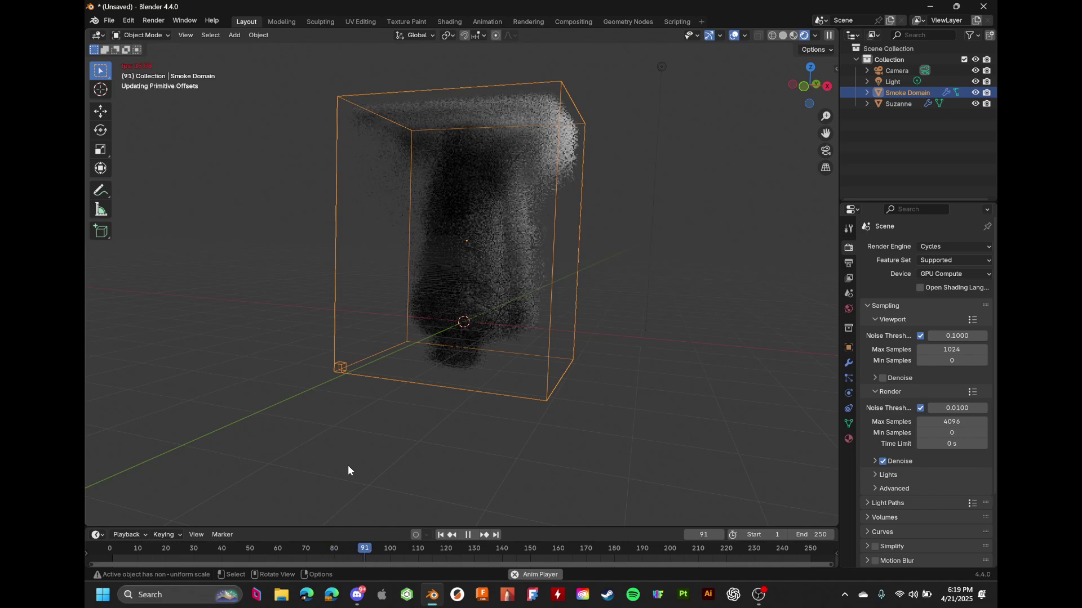
key(space)
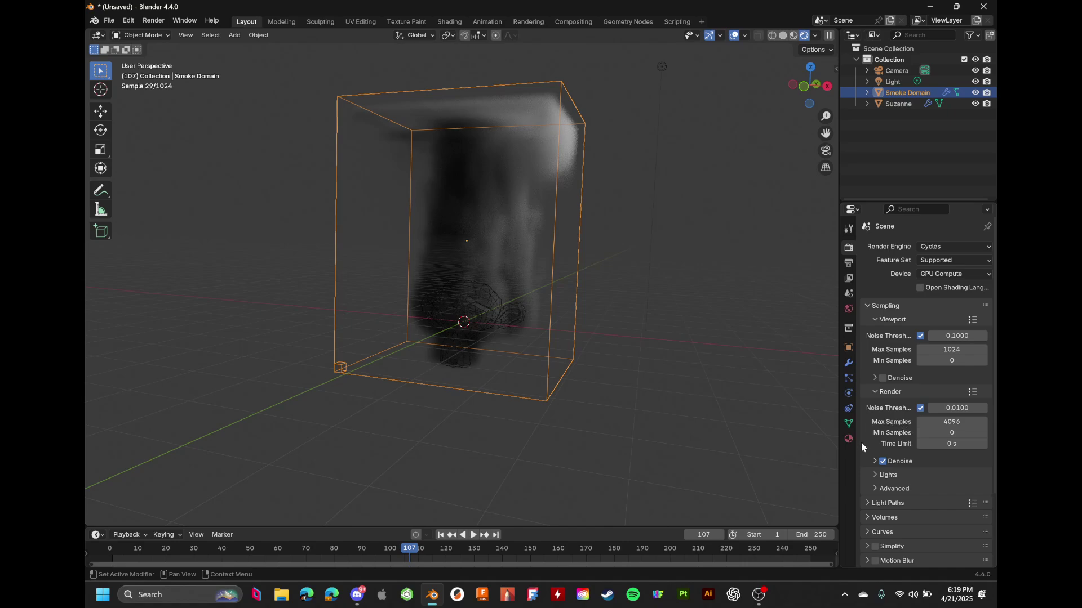
Open the smoke domain's fluid physics settings and widen the properties editor so the full labels fit
scroll(883, 432, down, 4)
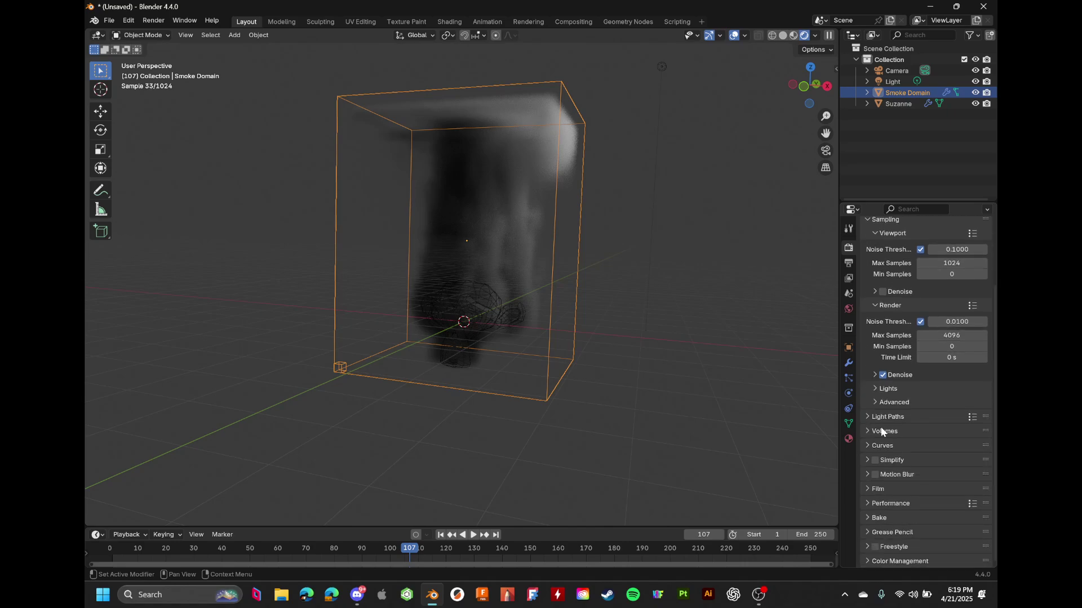
click(848, 364)
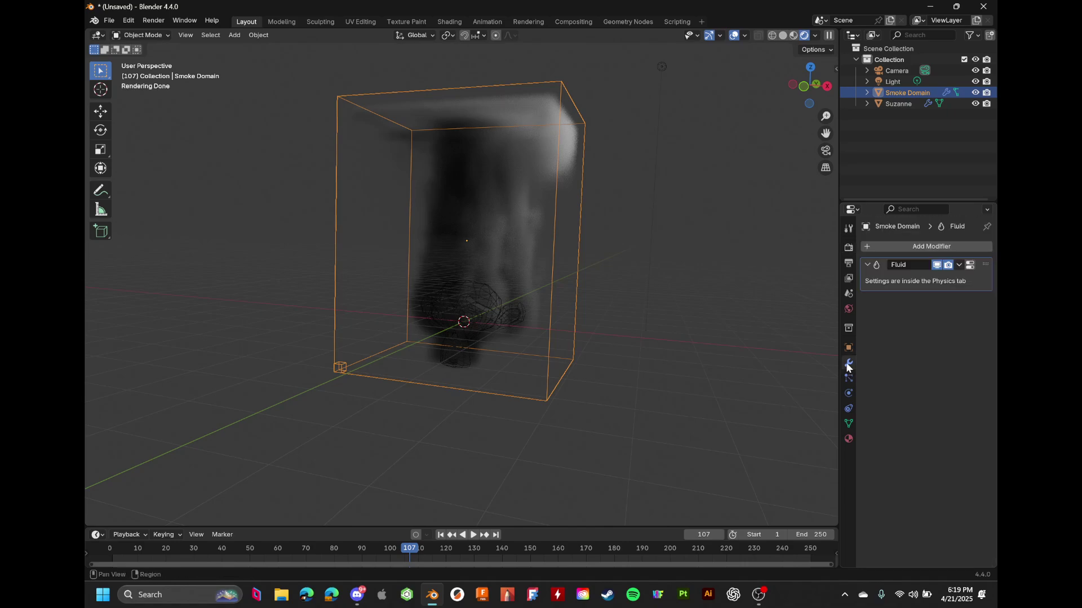
click(850, 396)
scroll(870, 417, down, 4)
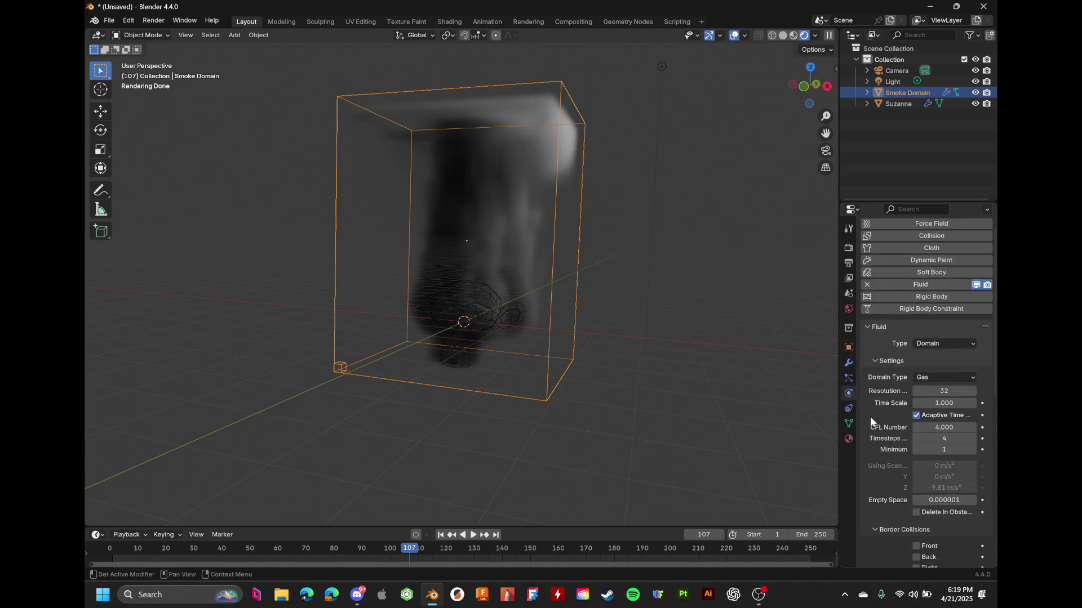
drag(839, 403, 741, 389)
scroll(794, 372, down, 3)
scroll(795, 372, up, 5)
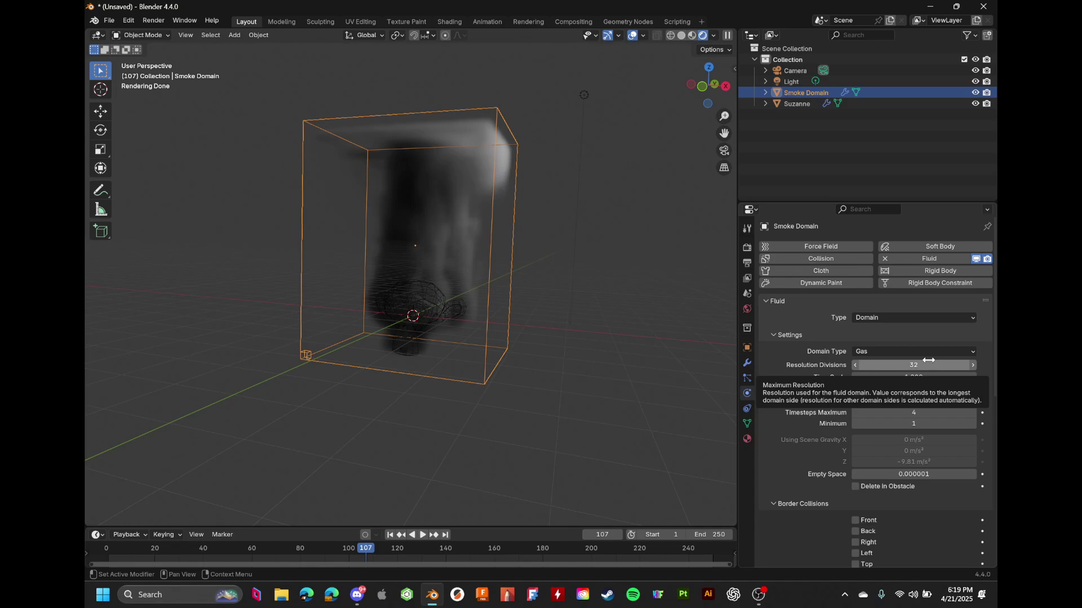
Examine the small resolution cube at the smoke domain's lower corner and compare it with the detail of the smoke
scroll(332, 336, up, 8)
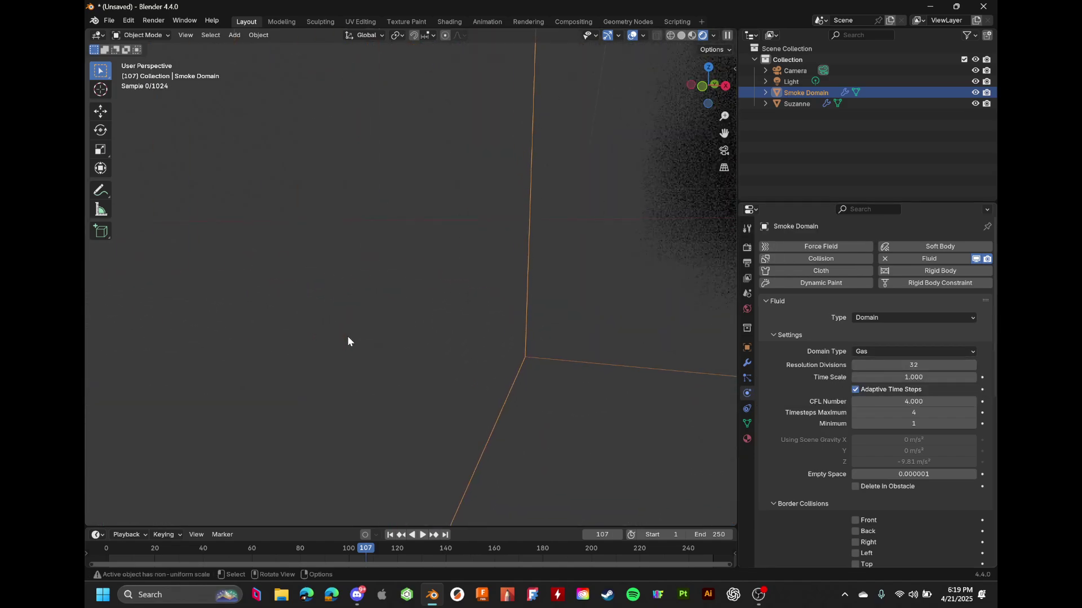
scroll(348, 338, down, 6)
middle_drag(347, 332, 457, 307)
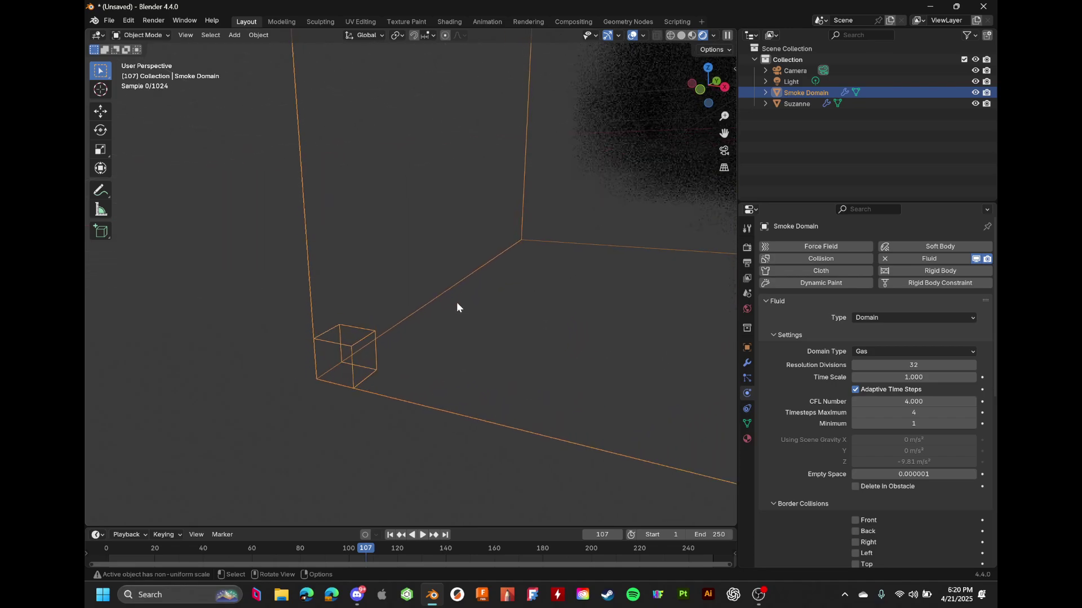
scroll(459, 297, down, 8)
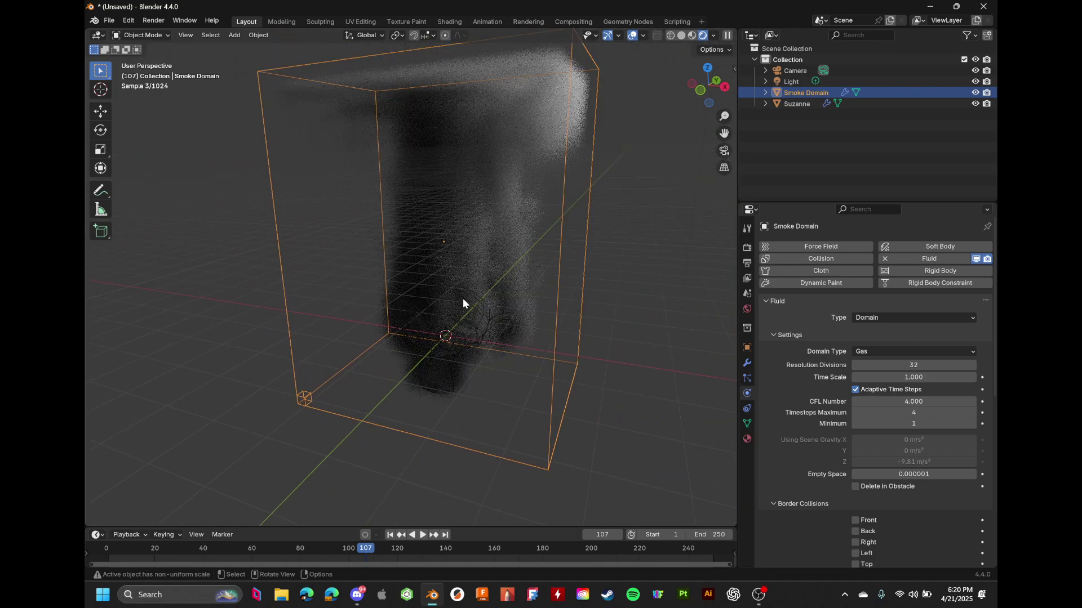
middle_drag(464, 299, 457, 299)
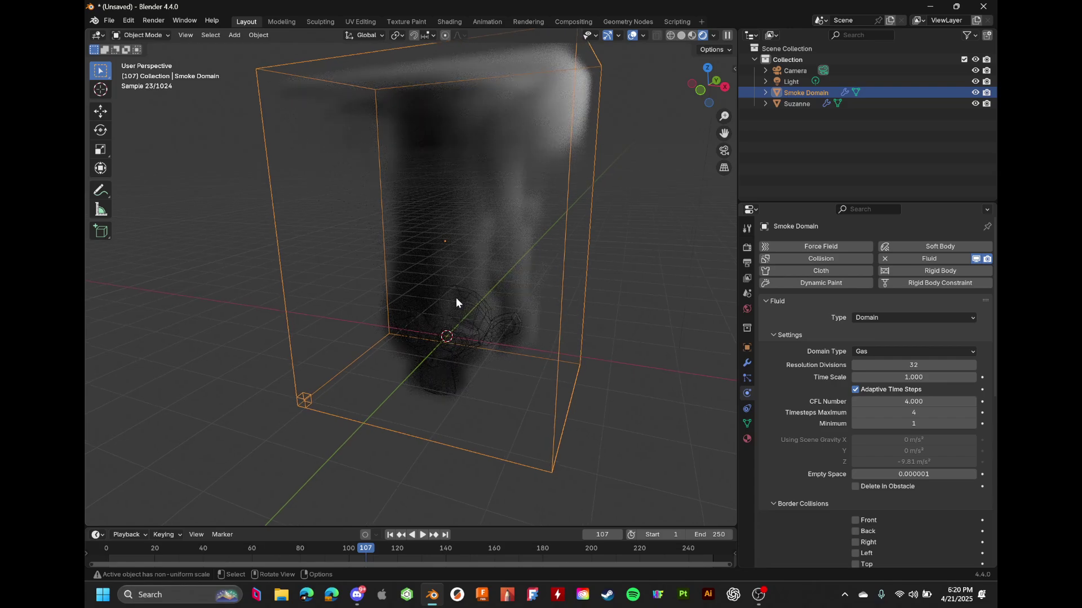
middle_drag(455, 302, 639, 255)
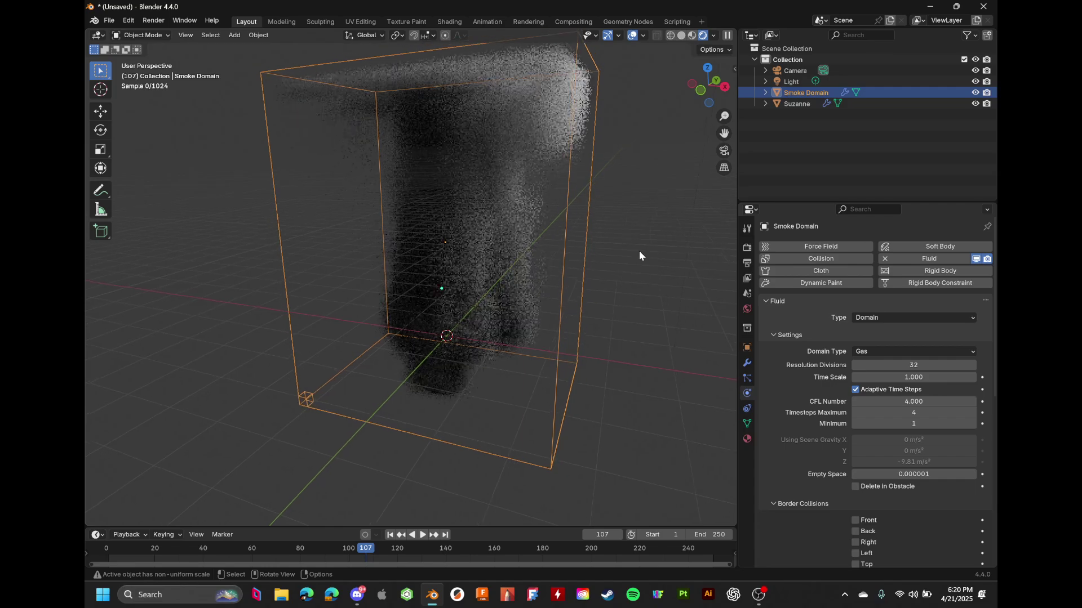
scroll(537, 248, up, 1)
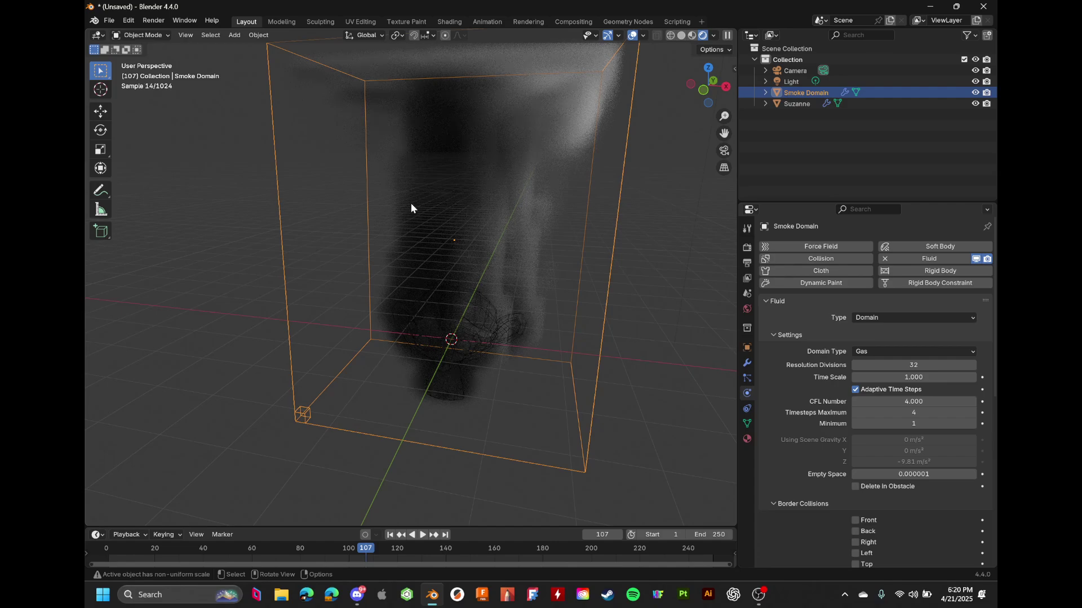
middle_drag(380, 216, 465, 250)
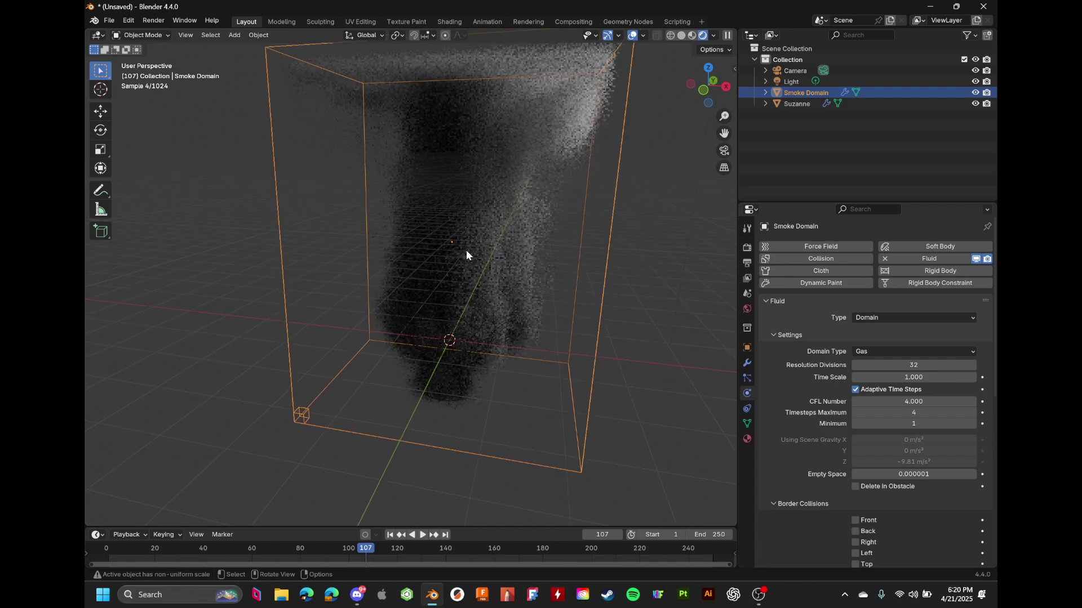
Set the smoke domain's resolution divisions to 12
click(908, 365)
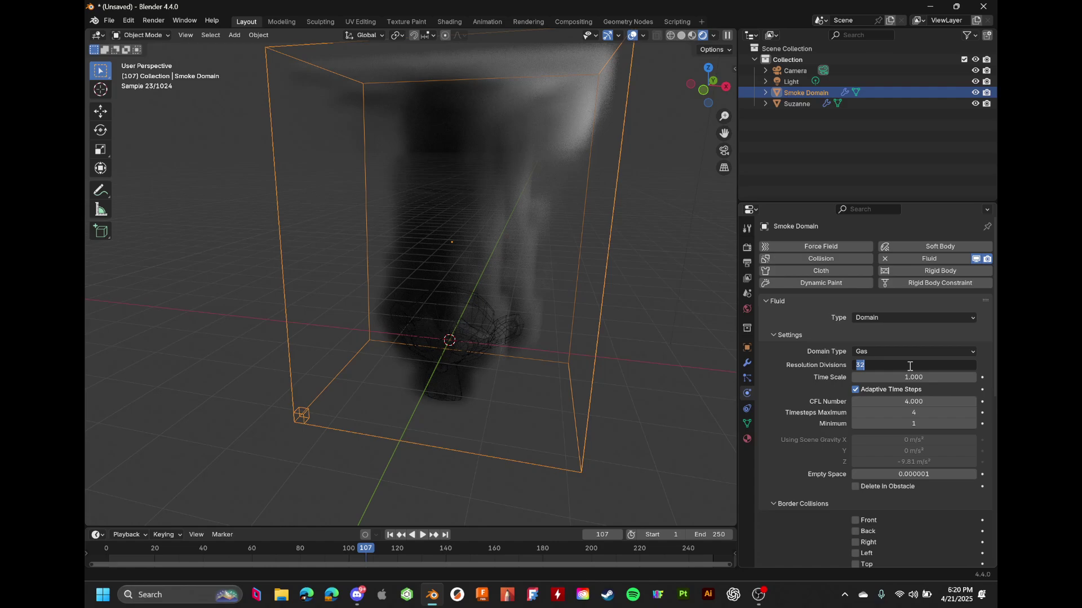
text(12)
key(Return)
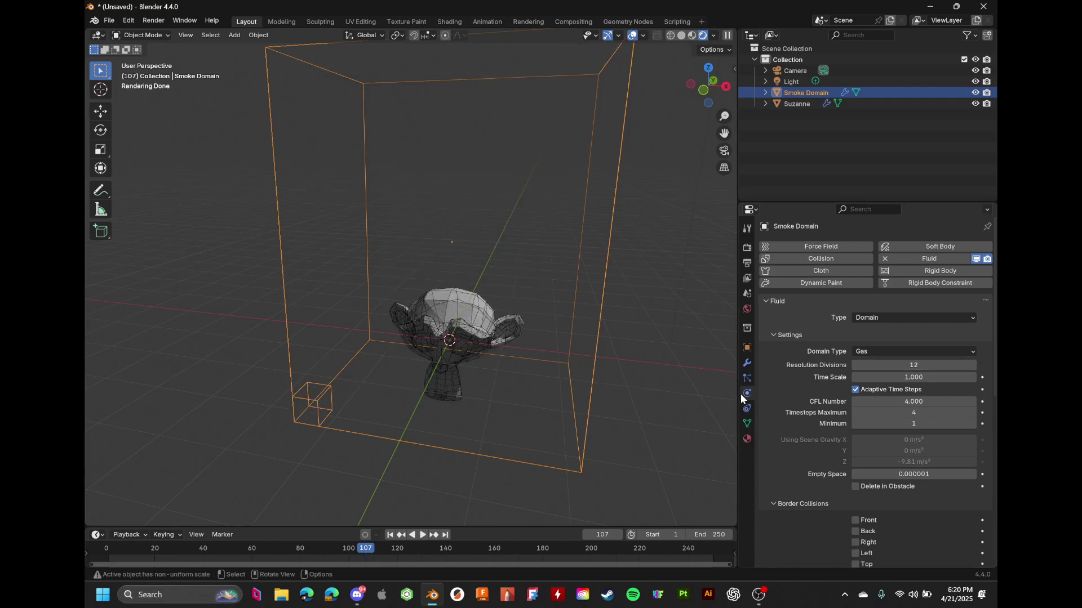
Set the smoke domain's resolution divisions to 64 and play the simulation from the start to inspect the finer smoke
click(913, 365)
text(6)
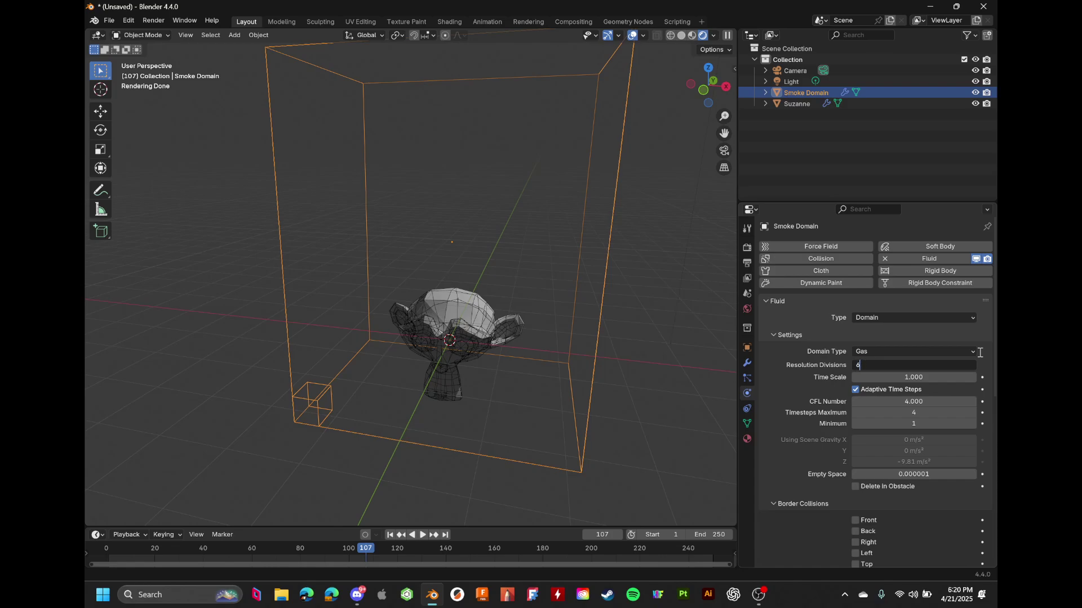
text(4)
key(Return)
click(105, 550)
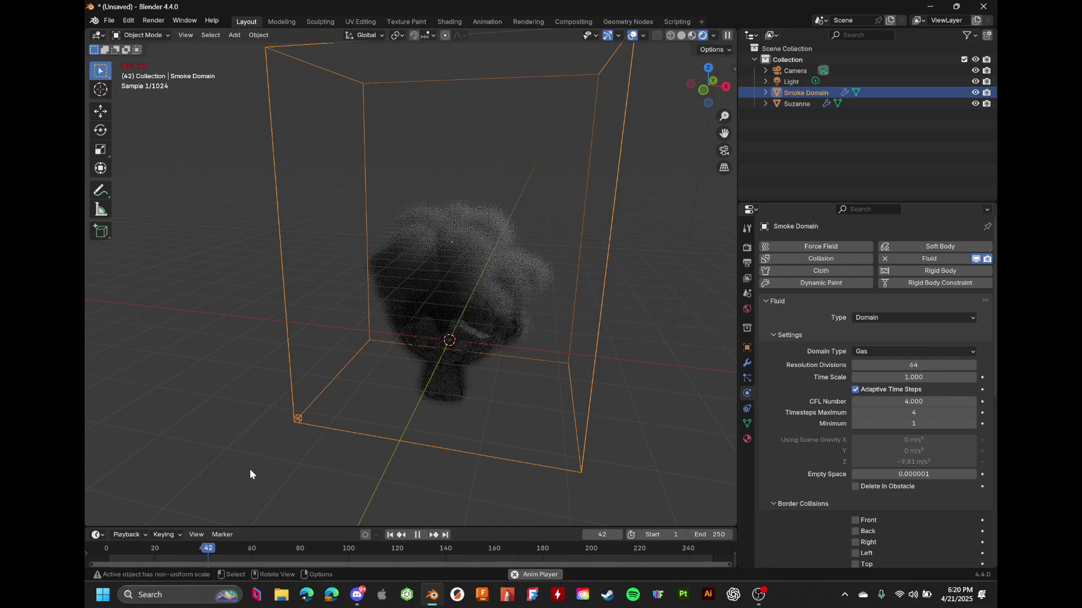
key(space)
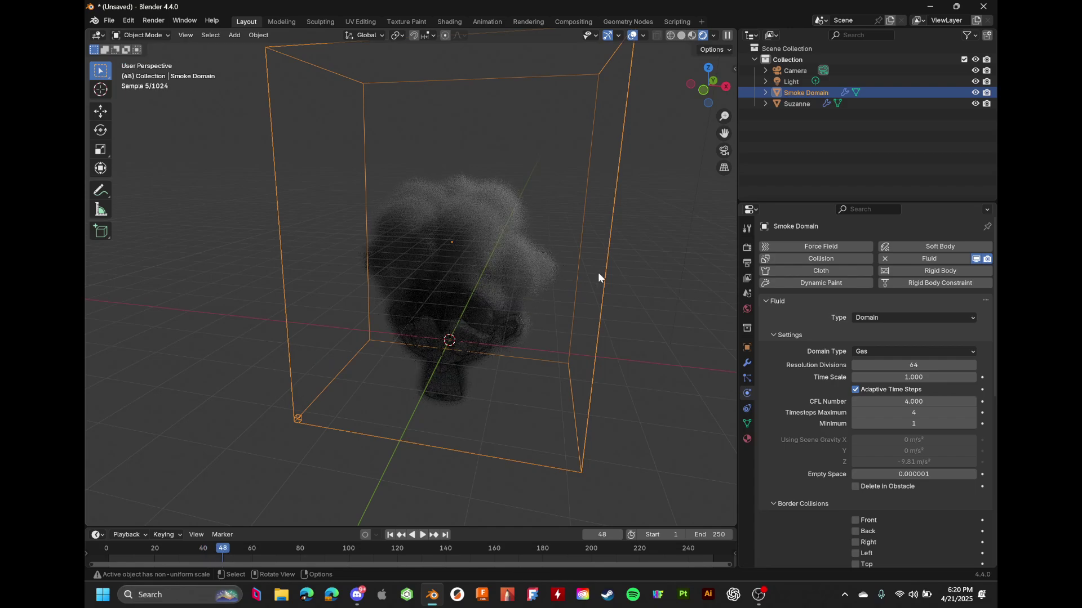
scroll(599, 276, up, 6)
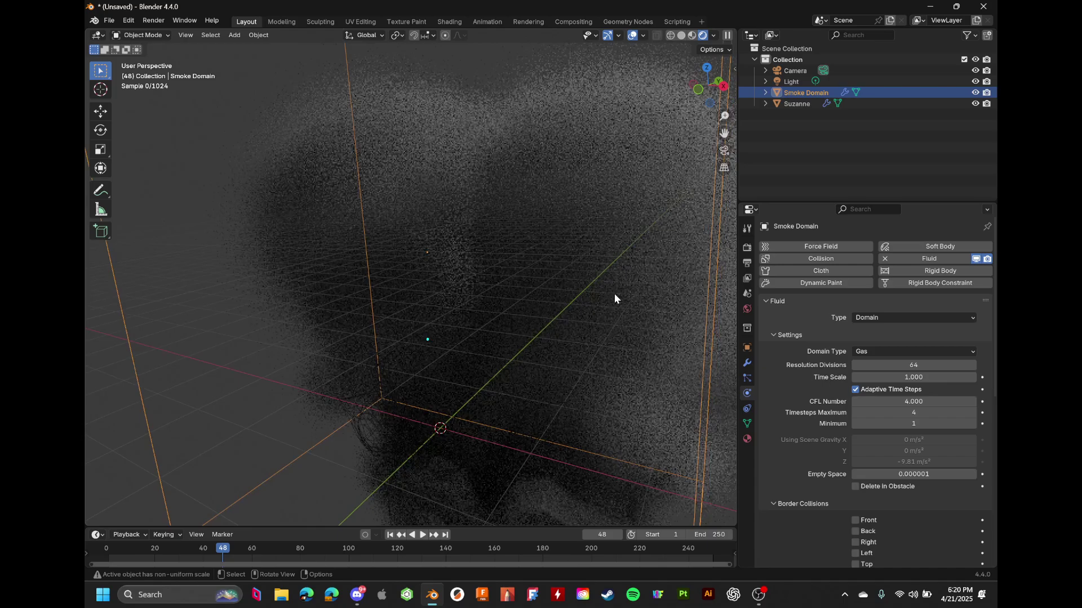
scroll(614, 298, down, 5)
click(746, 247)
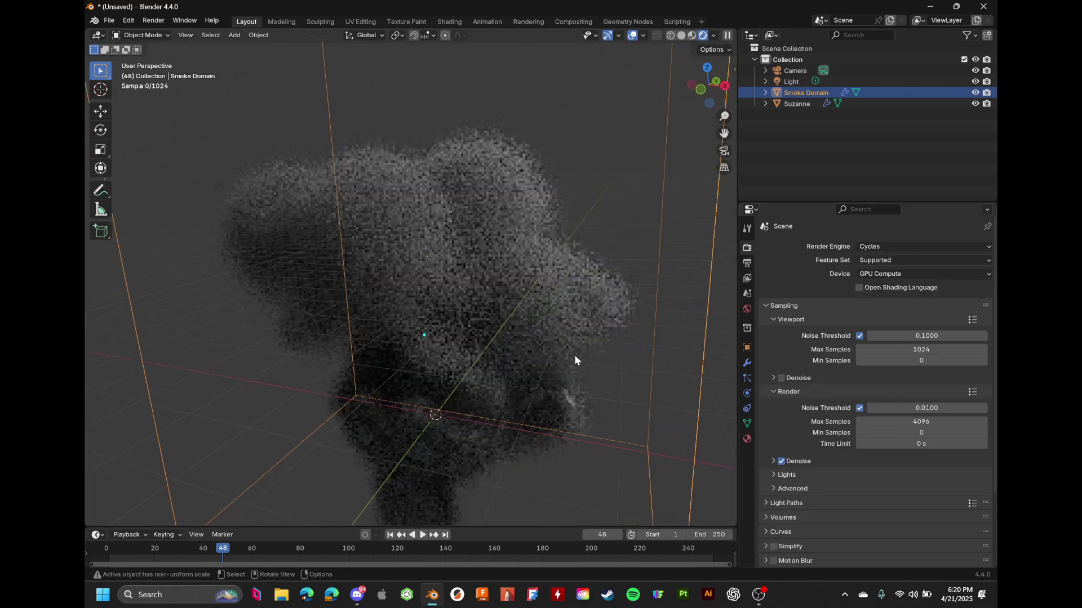
scroll(576, 356, down, 1)
middle_drag(575, 356, 609, 357)
Rewind the timeline to frame 0 and set the smoke domain's resolution divisions to 32
click(97, 550)
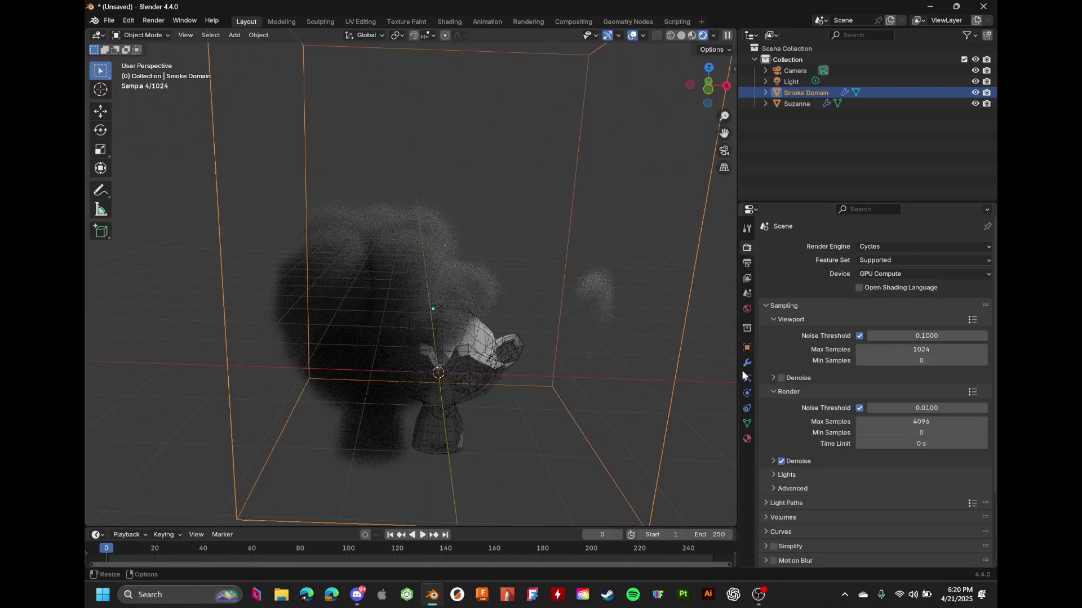
click(747, 393)
scroll(781, 396, down, 4)
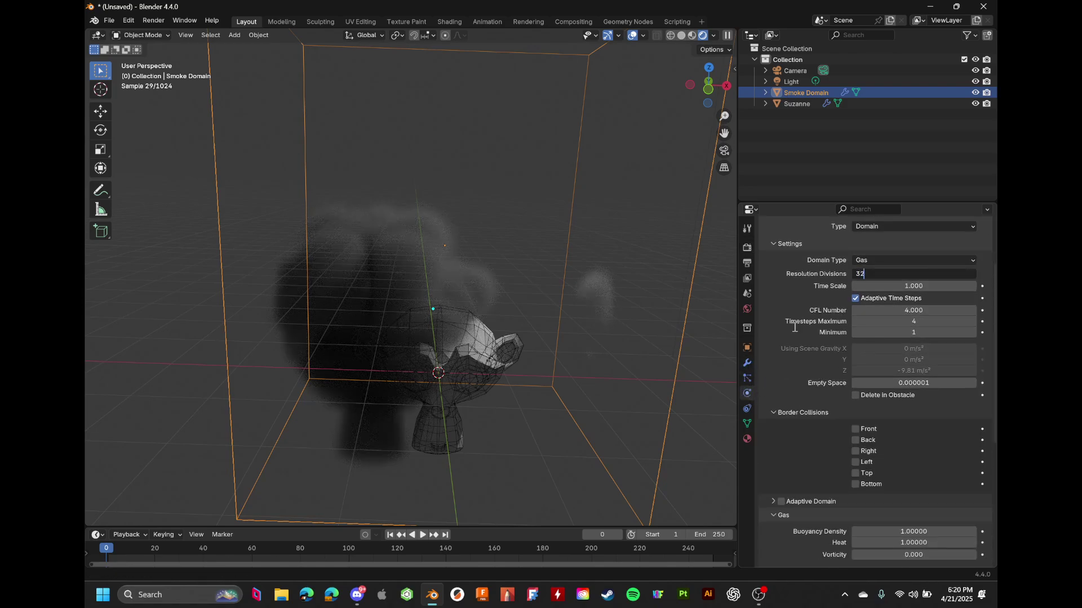
key(Return)
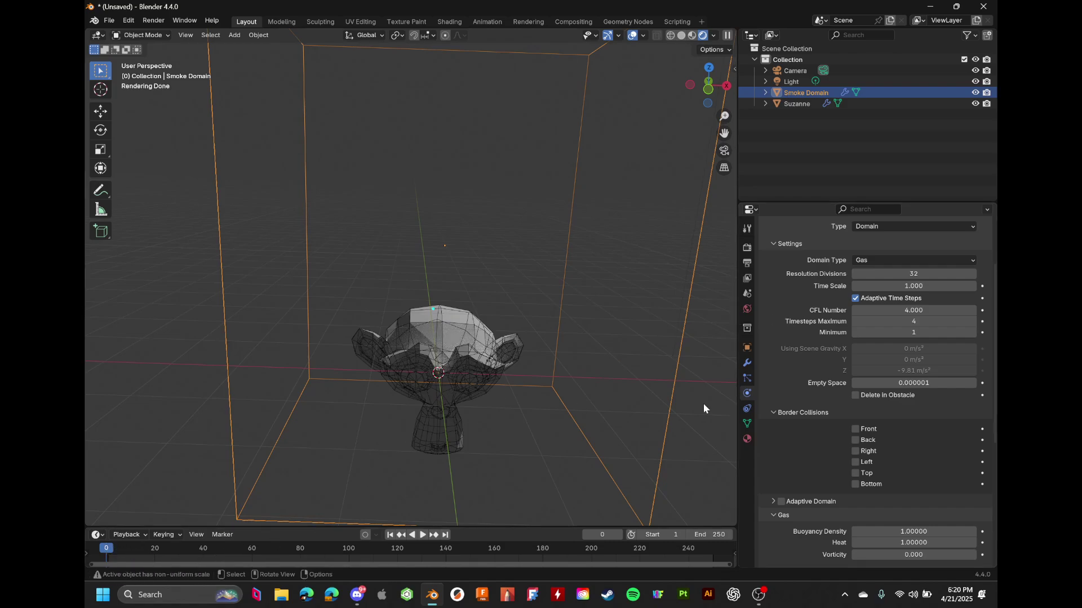
Set the smoke domain's cache type to All
scroll(780, 434, down, 10)
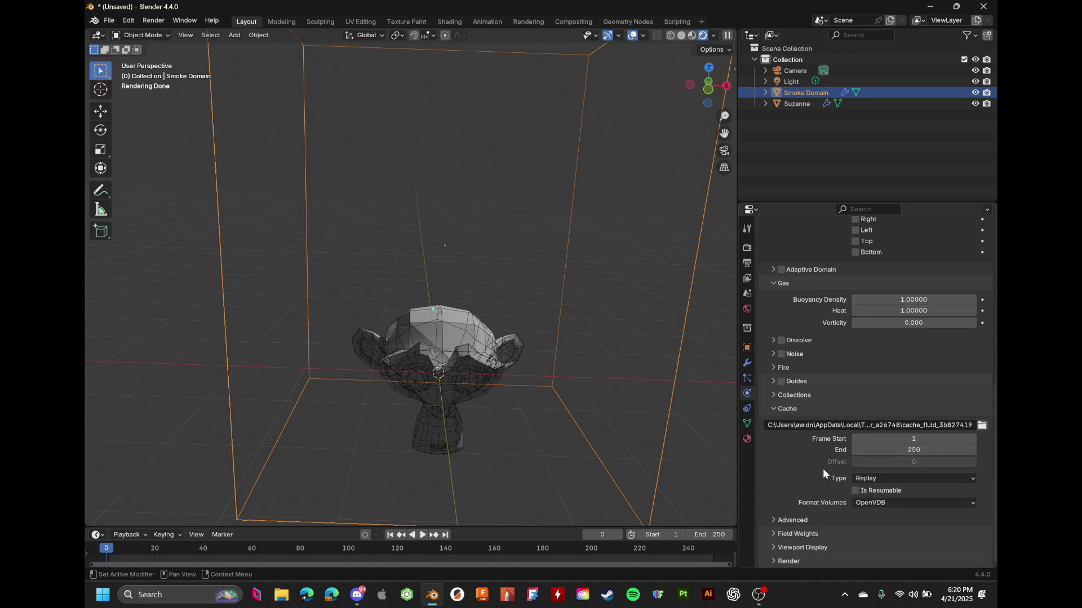
click(881, 479)
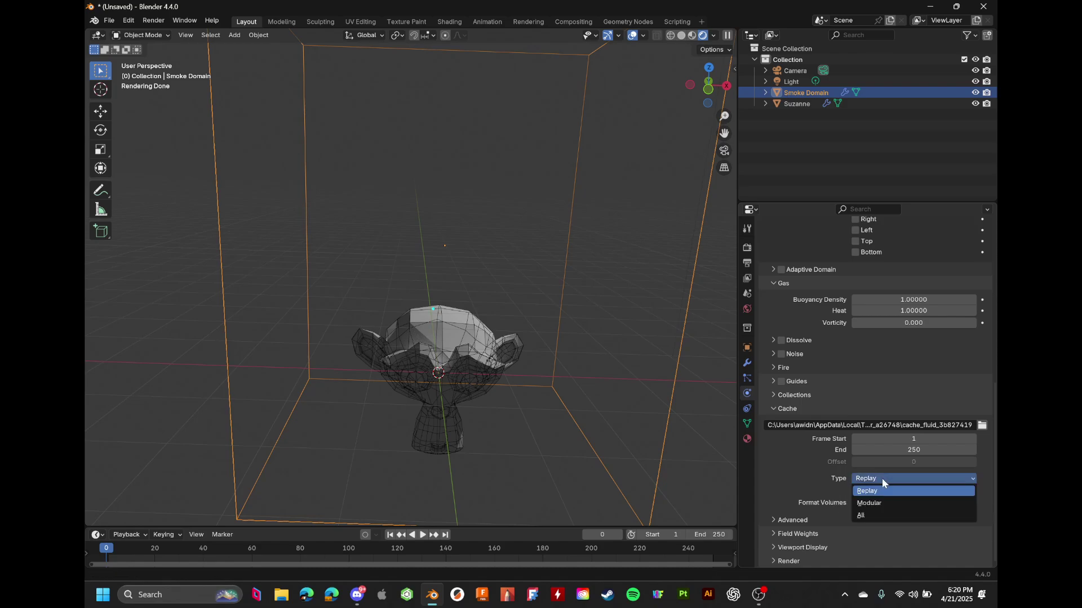
click(871, 515)
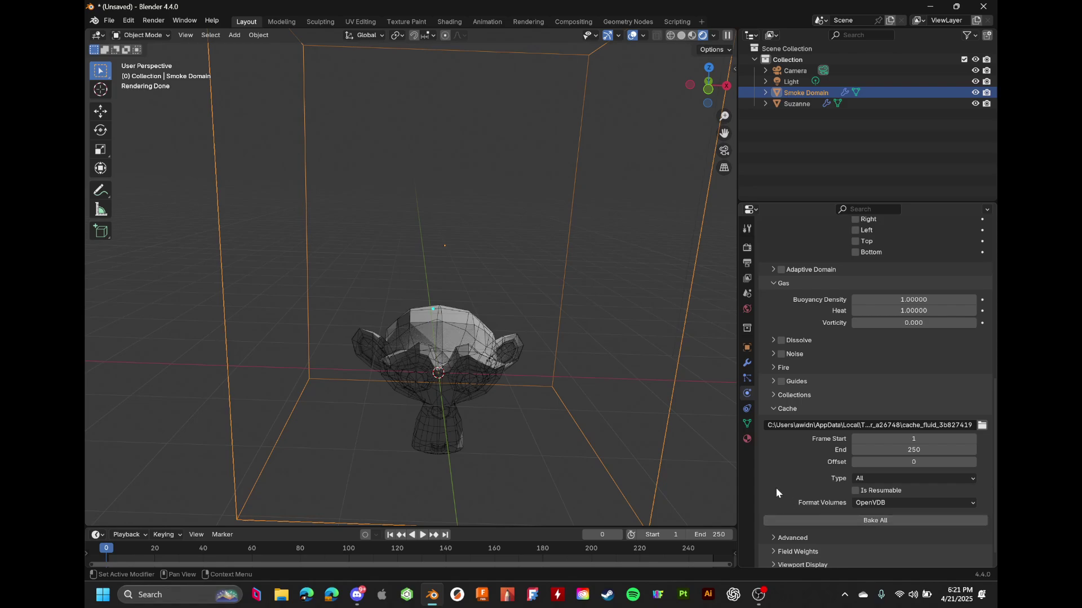
Play the unbaked simulation briefly to check it in the viewport, then stop playback
scroll(778, 491, down, 1)
key(space)
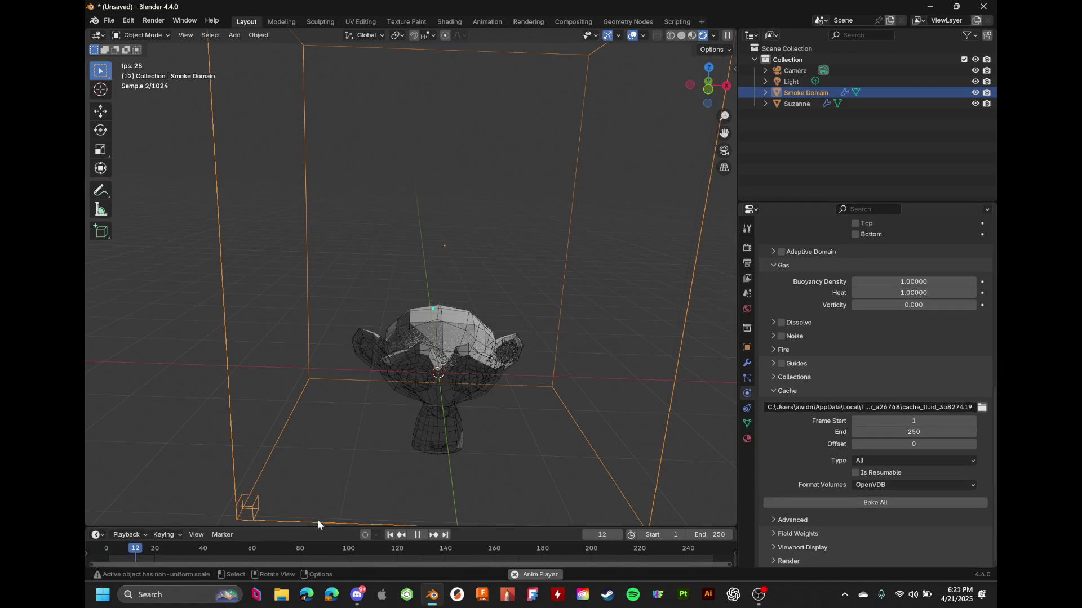
key(space)
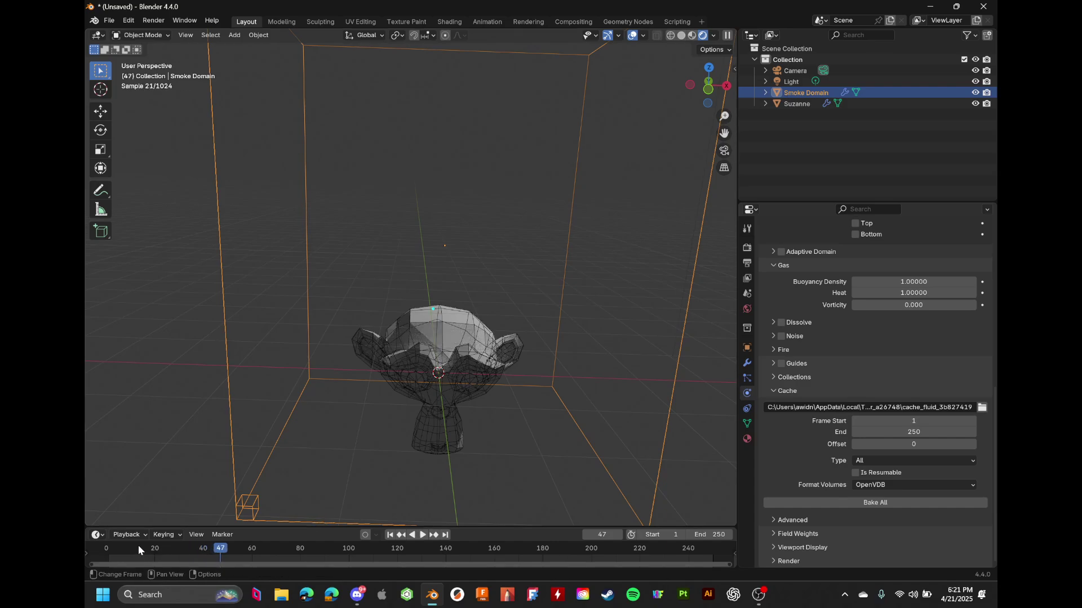
Rewind the timeline to frame 0, start baking the whole smoke simulation and stop the bake partway through
drag(138, 549, 106, 549)
click(828, 503)
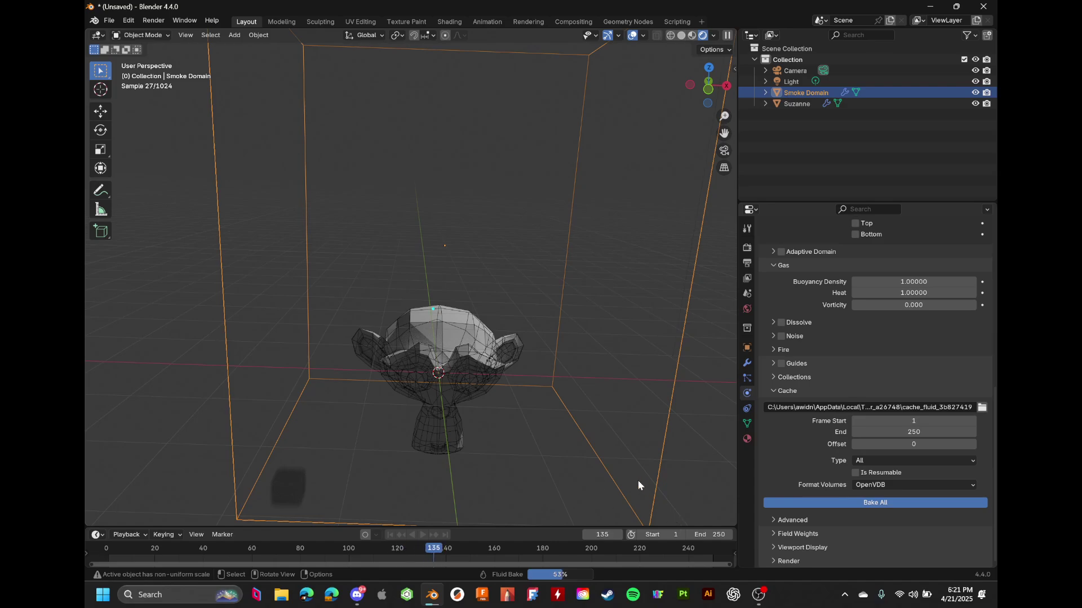
key(Escape)
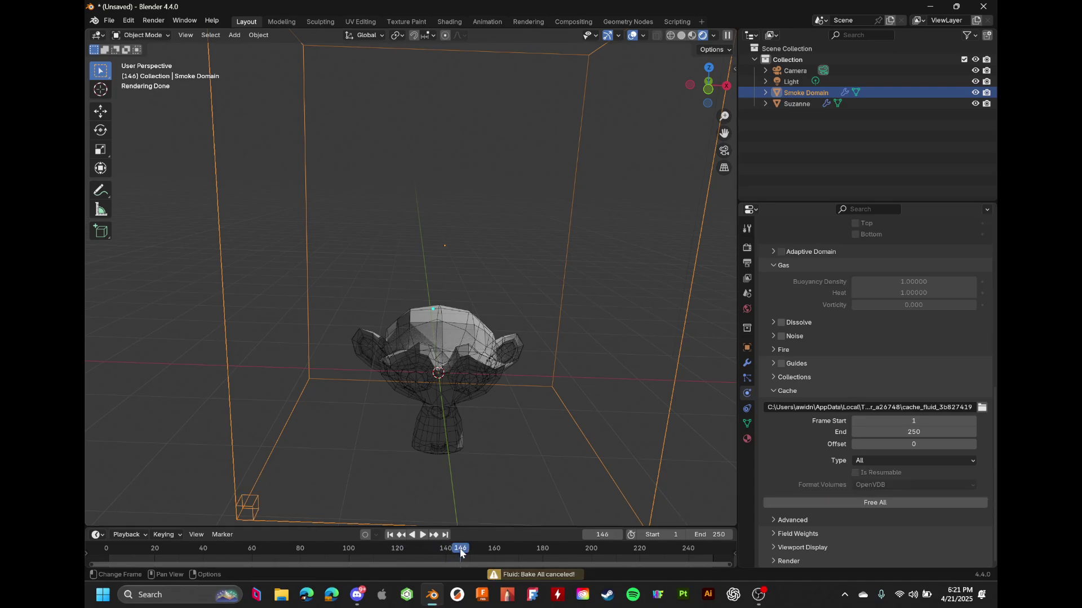
Scrub the timeline to frame 183 and inspect how the smoke fills the whole domain from an angled view
drag(461, 554, 550, 553)
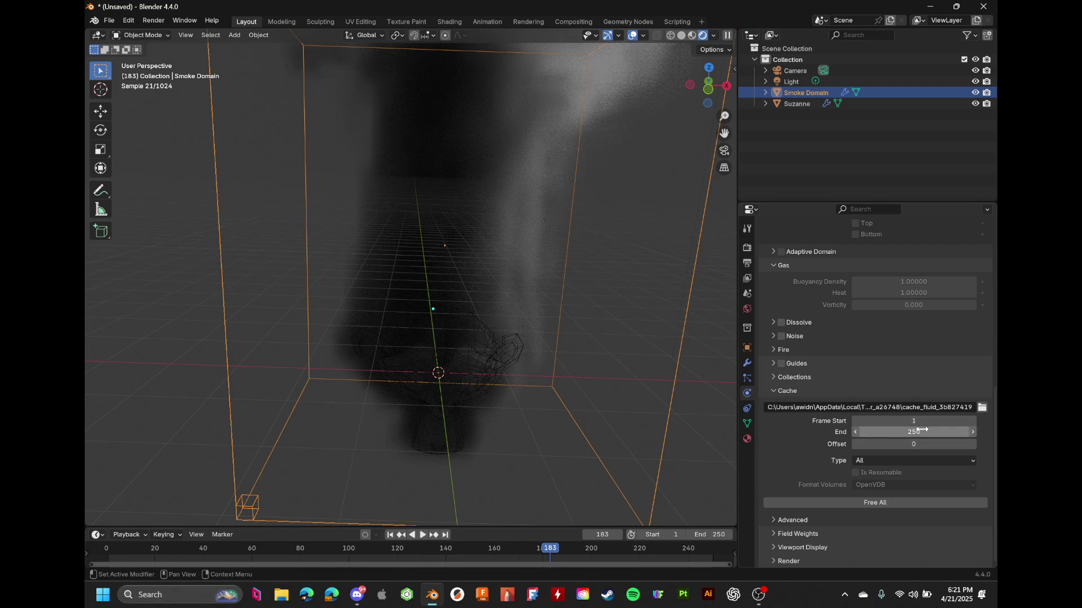
scroll(797, 465, up, 2)
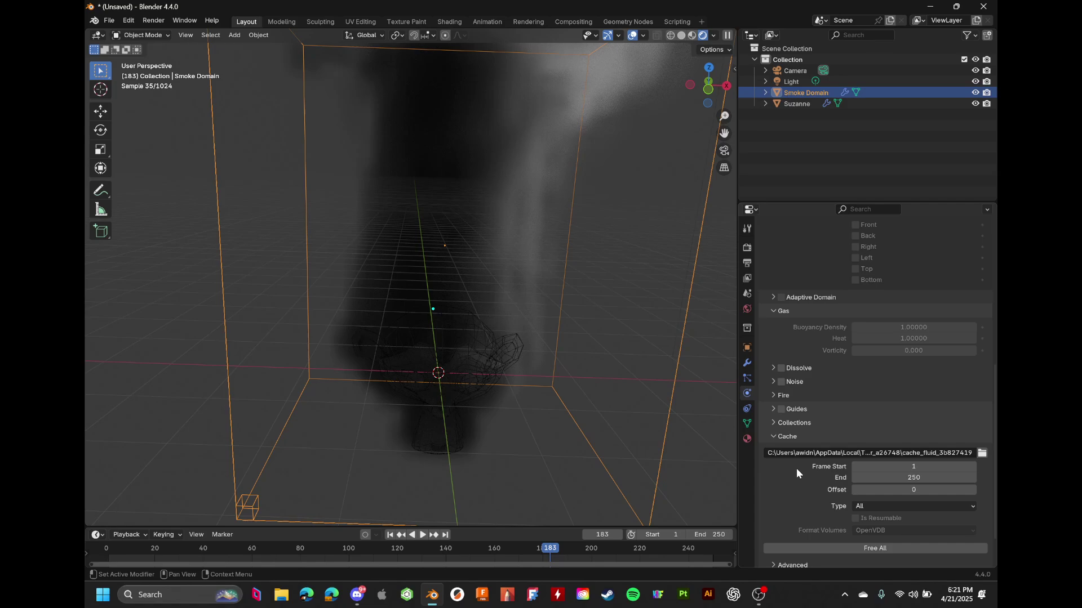
scroll(620, 474, down, 5)
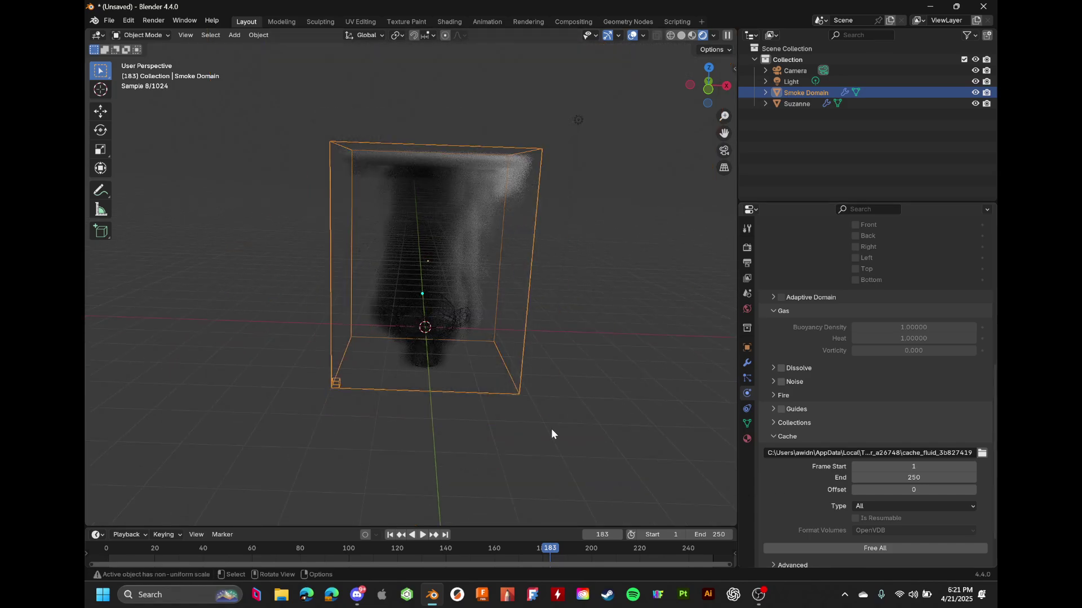
middle_drag(551, 430, 523, 429)
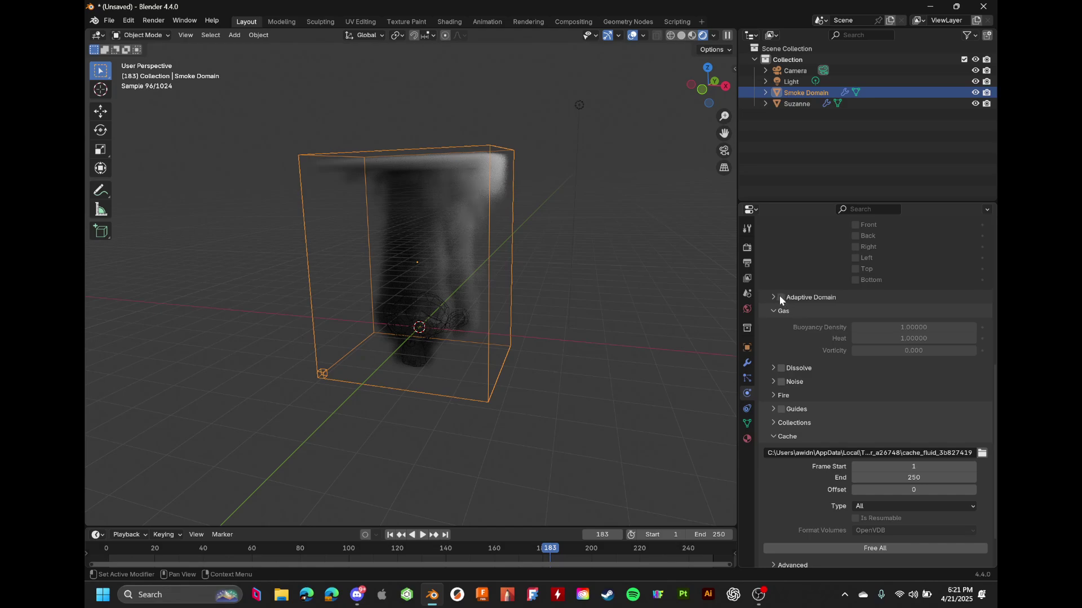
Free the baked smoke data and enable Adaptive Domain for the smoke domain
click(855, 546)
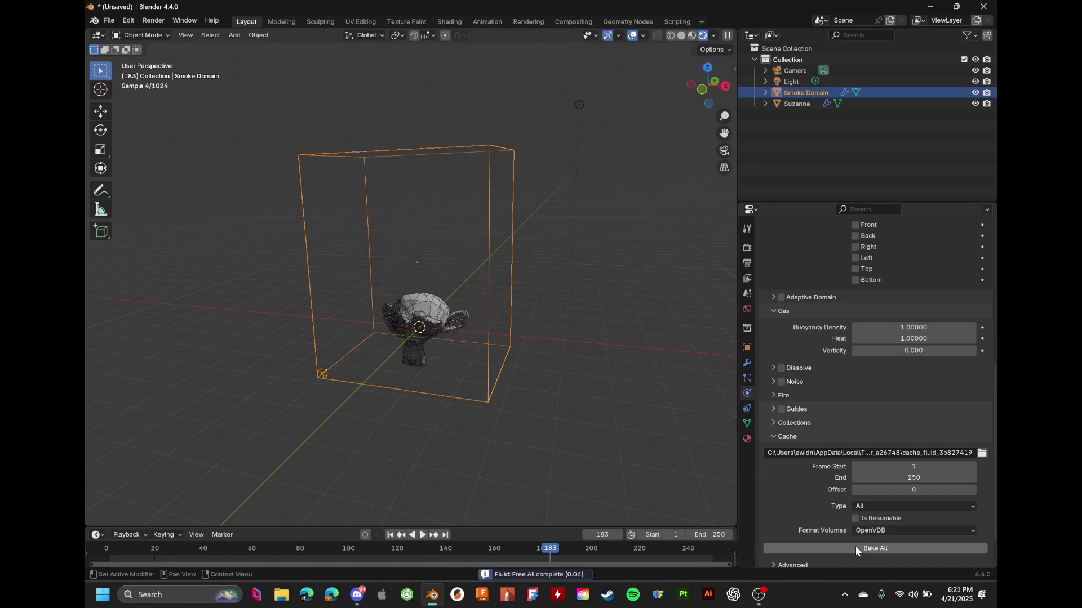
scroll(811, 515, down, 1)
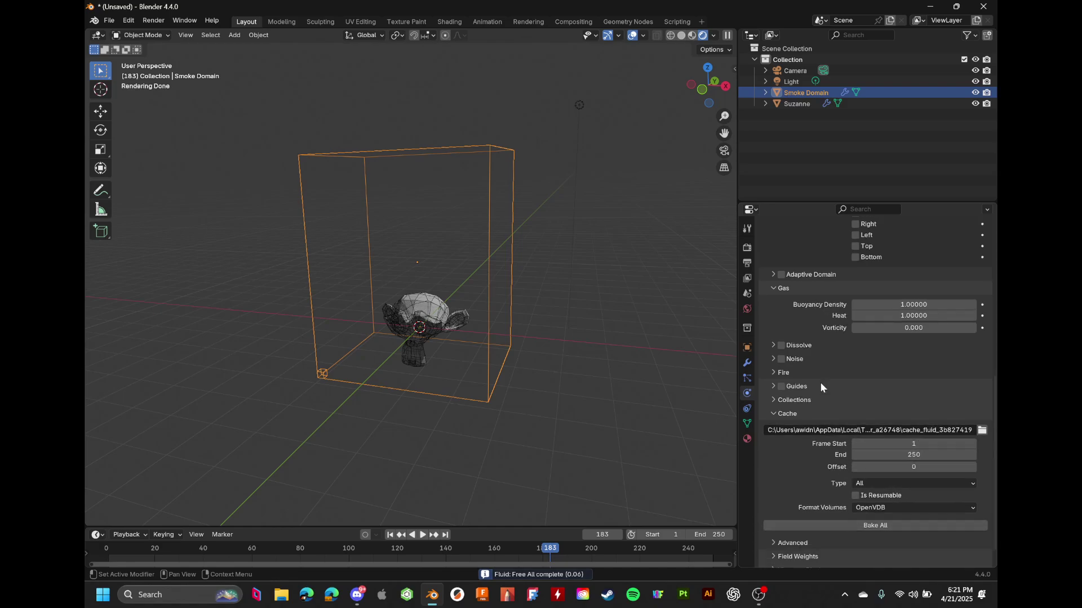
scroll(828, 524, up, 1)
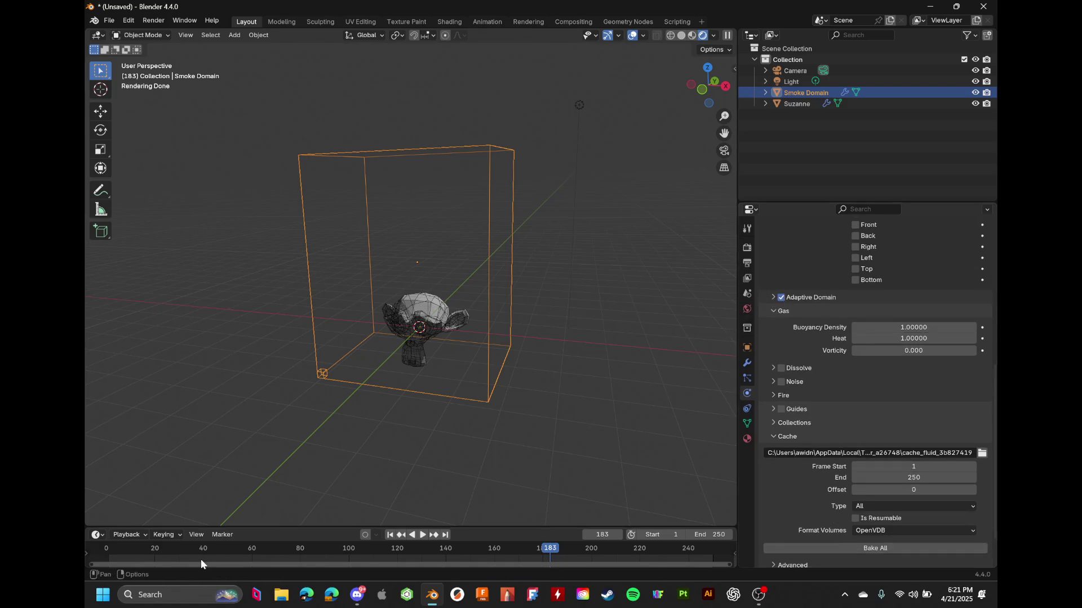
Rewind to frame 0, bake the simulation with the adaptive domain and stop the bake partway through
click(98, 535)
click(103, 550)
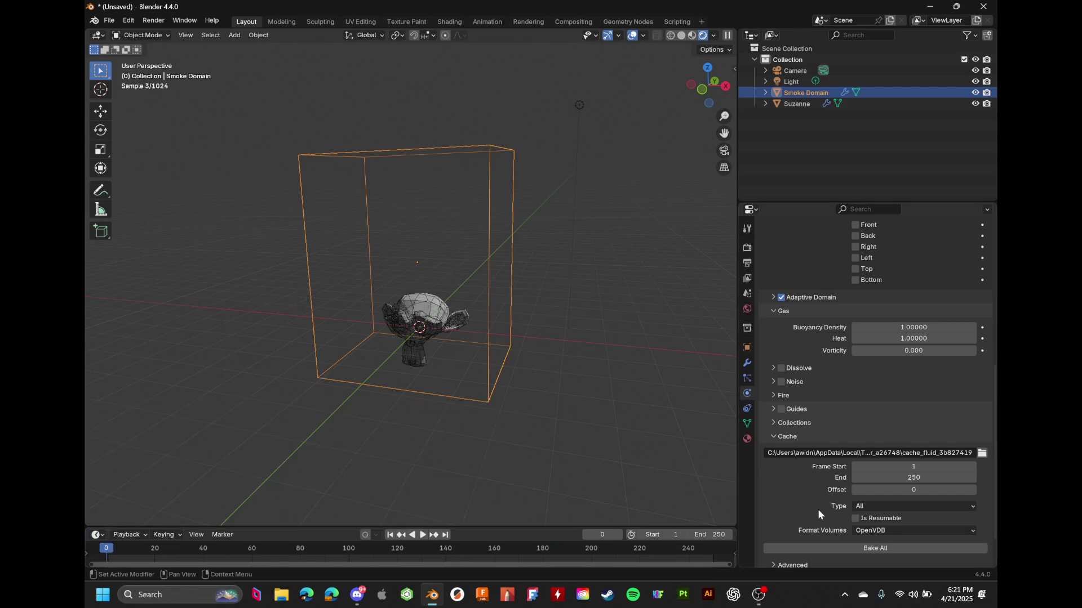
click(822, 548)
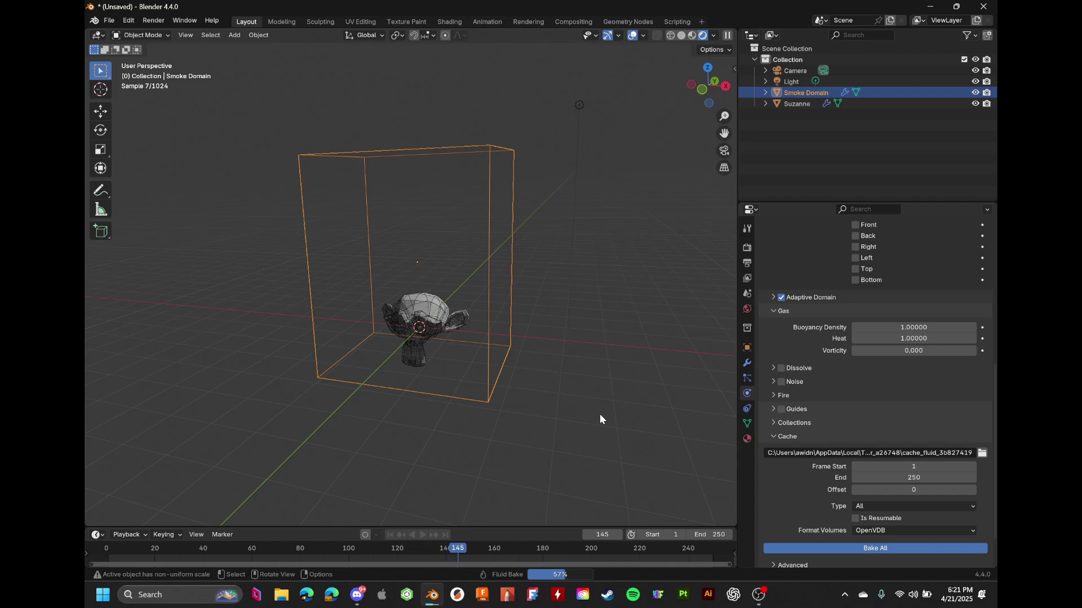
key(Escape)
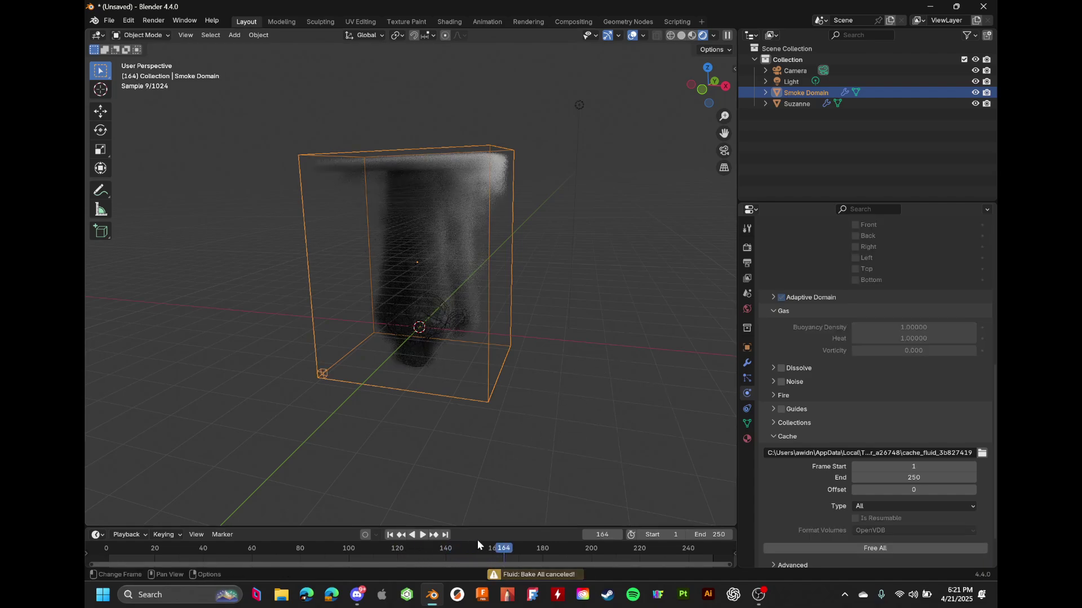
Scrub the timeline back to frame 76 to inspect the baked smoke, and review the expanded Adaptive Domain settings
drag(509, 555, 450, 554)
drag(473, 552, 290, 532)
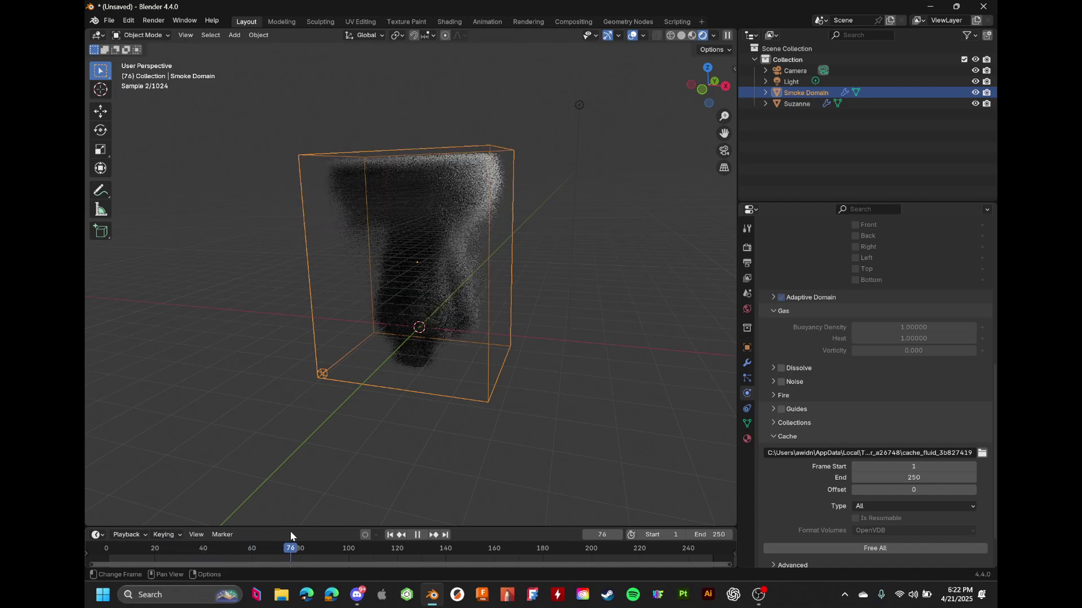
click(773, 298)
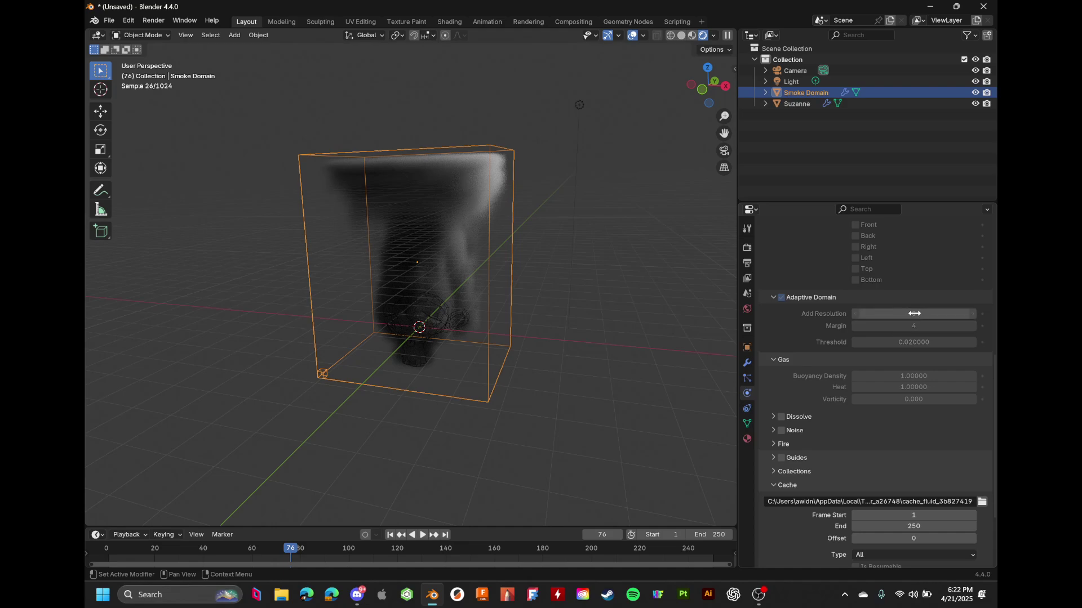
scroll(773, 393, down, 1)
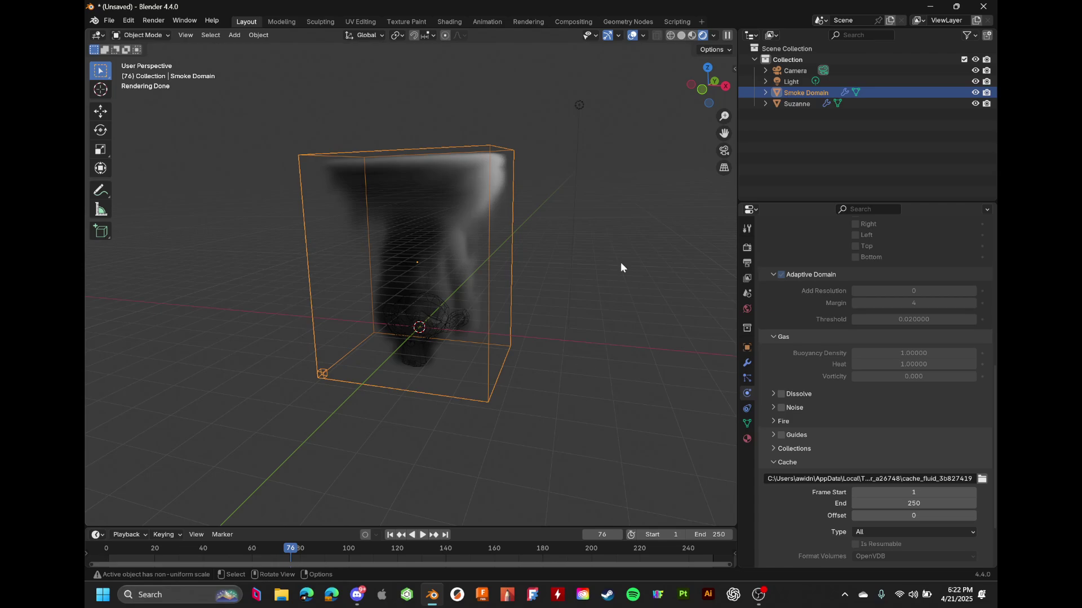
scroll(851, 424, up, 6)
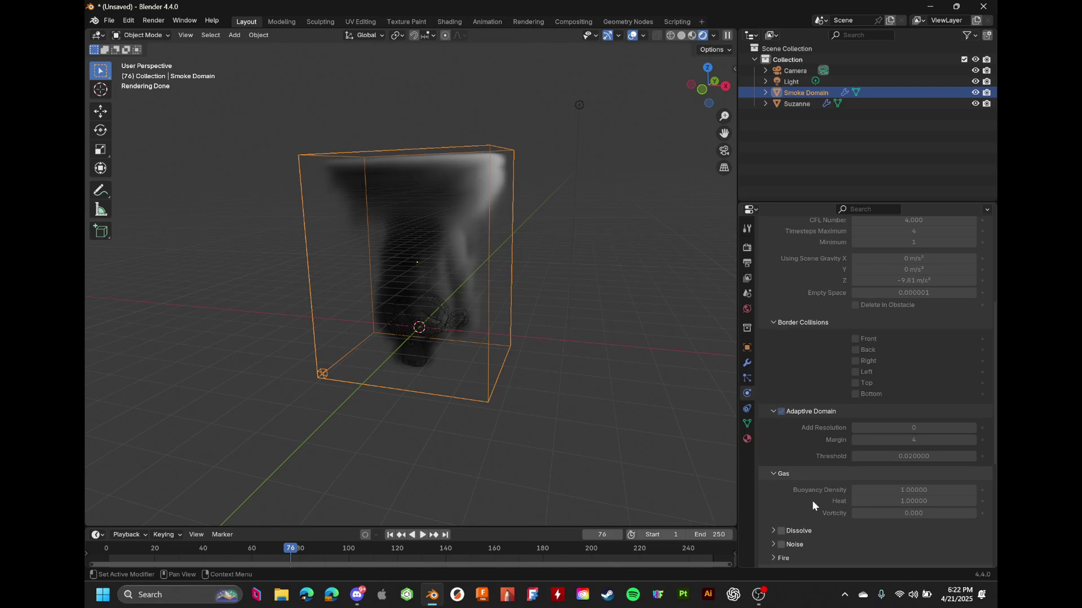
scroll(815, 490, up, 8)
scroll(809, 489, down, 17)
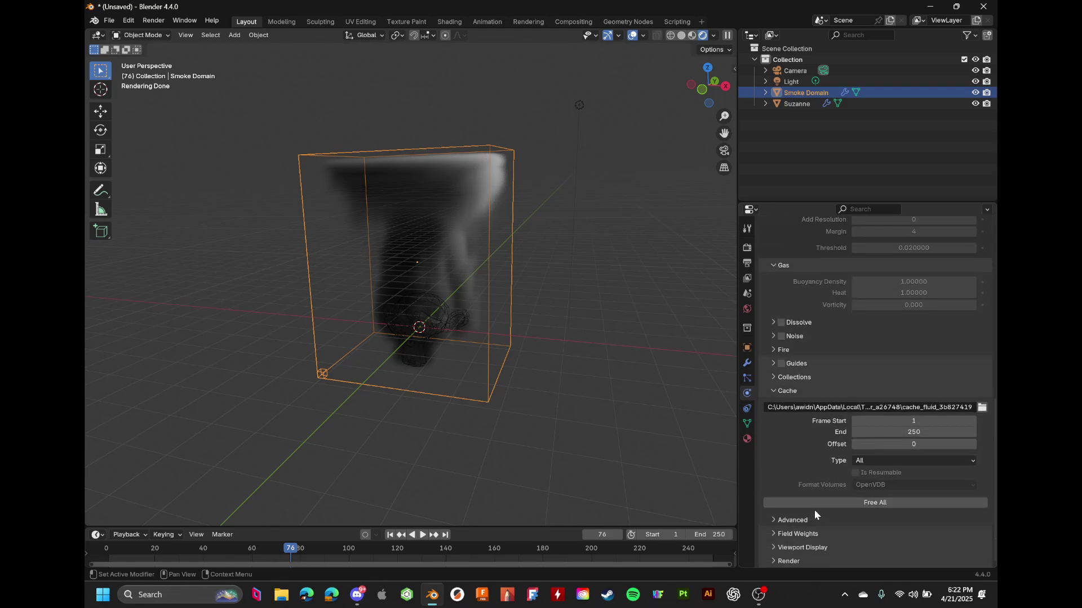
Free the baked smoke data and enable Dissolve in the domain's gas settings
click(812, 503)
scroll(796, 495, up, 9)
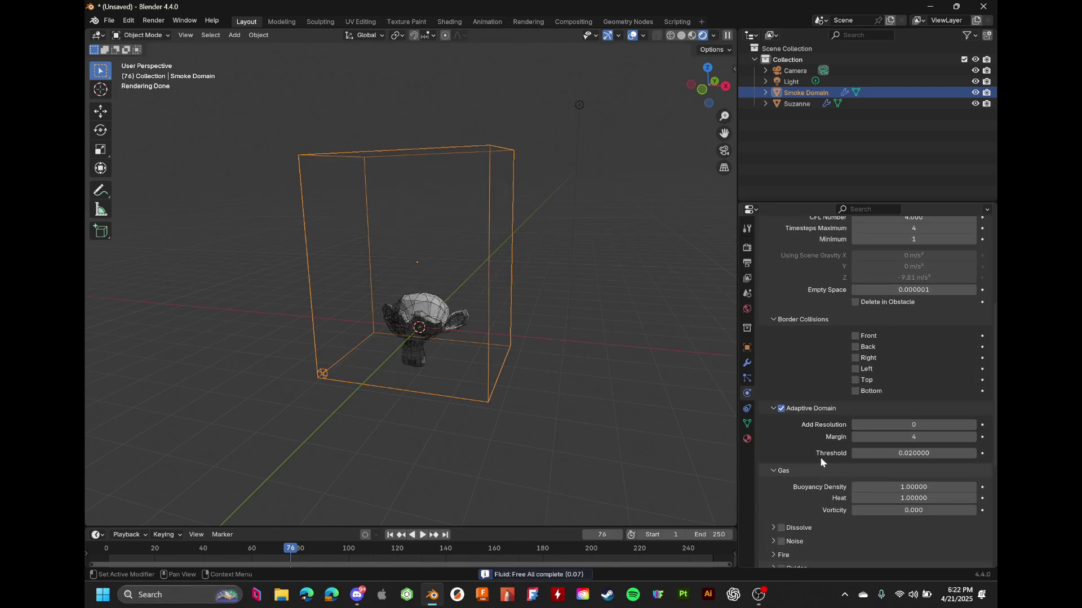
scroll(820, 457, up, 5)
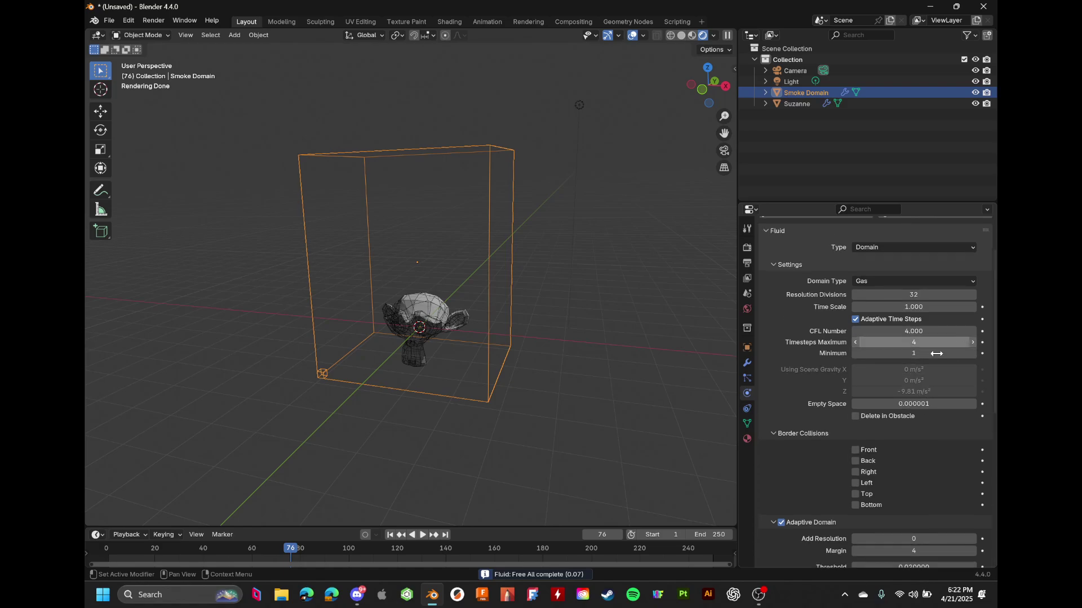
scroll(794, 398, down, 10)
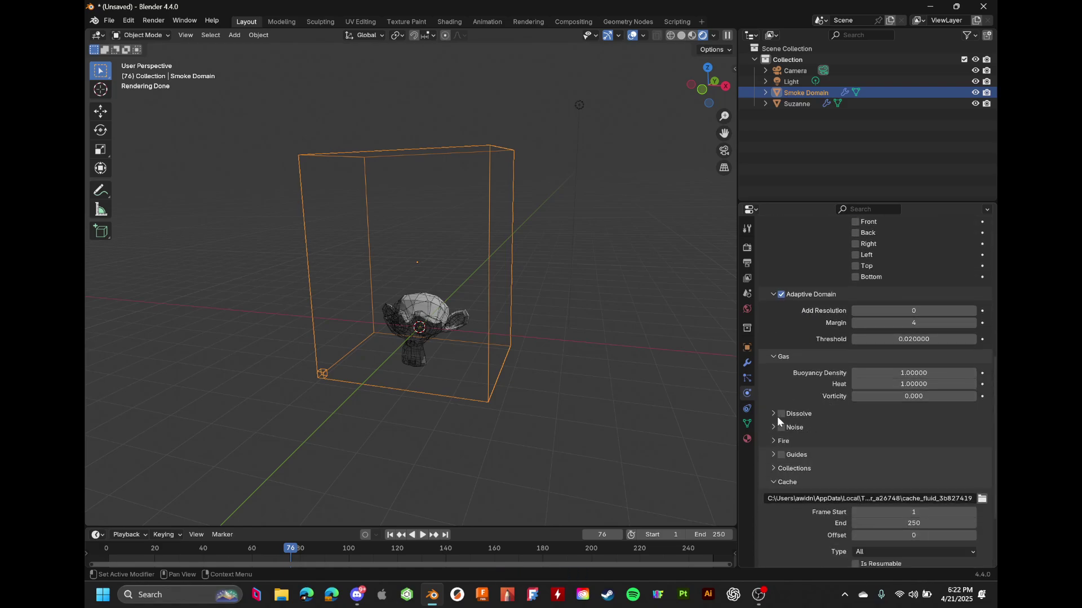
click(777, 415)
scroll(776, 416, down, 1)
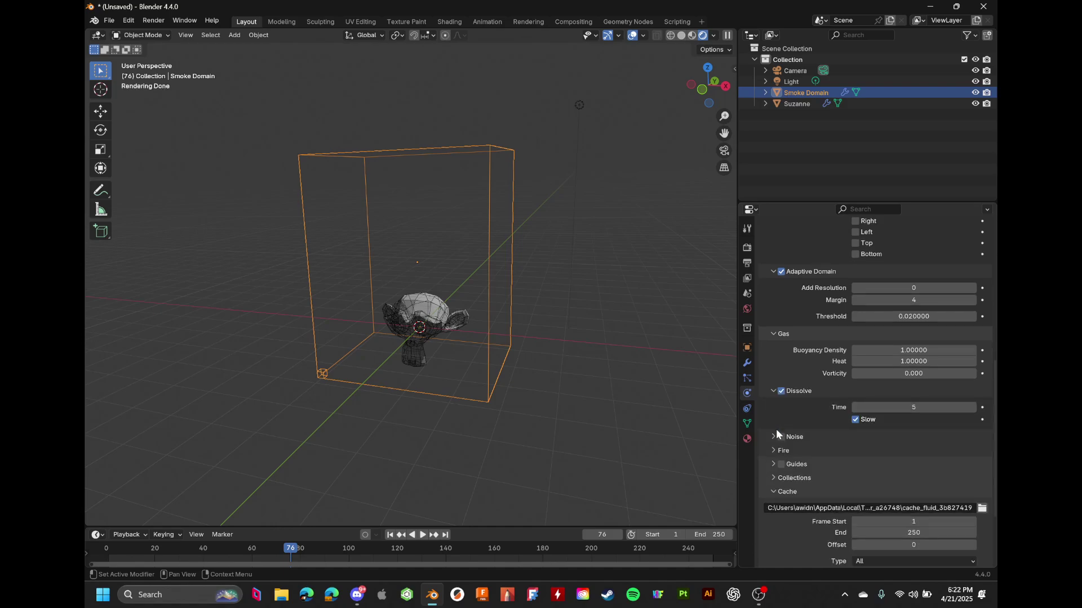
Expand the smoke domain's Noise settings and enable Noise
click(774, 437)
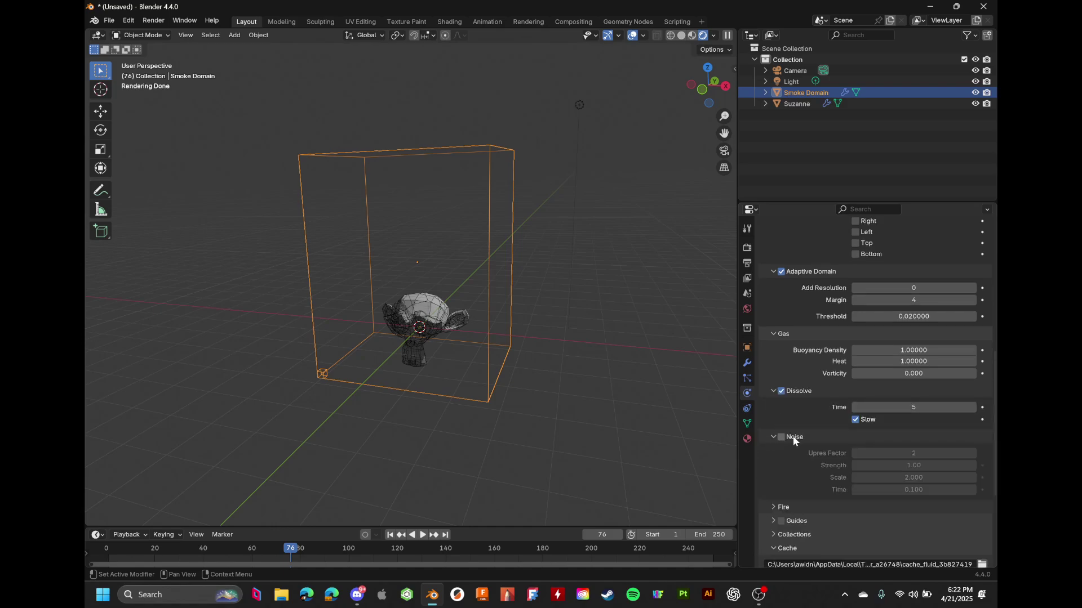
click(780, 438)
click(781, 438)
click(779, 437)
Bake the simulation with Dissolve and Noise enabled, stopping the bake partway through
scroll(792, 438, down, 5)
scroll(792, 438, down, 1)
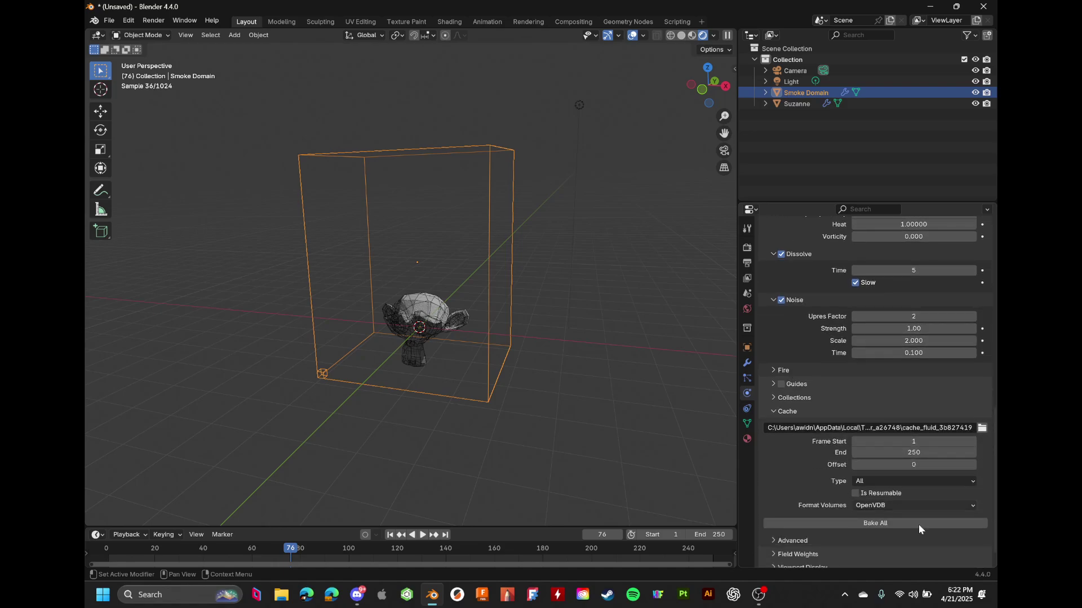
click(891, 523)
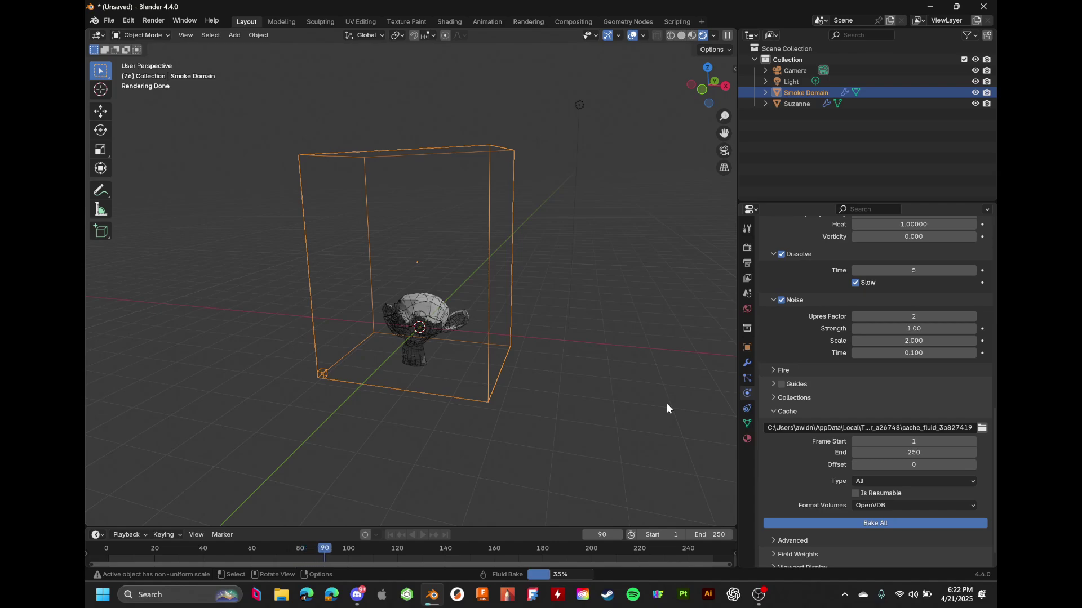
key(Escape)
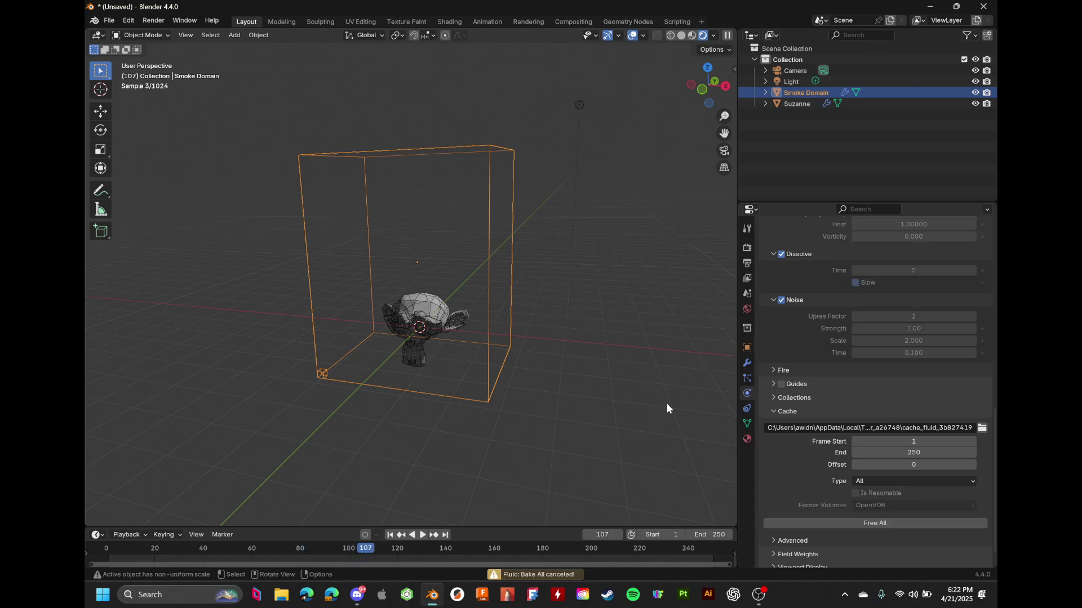
Play the baked smoke from frame 0, switch the viewport to Solid shading and scrub back through the frames to inspect its dissolving detail
drag(354, 555, 86, 542)
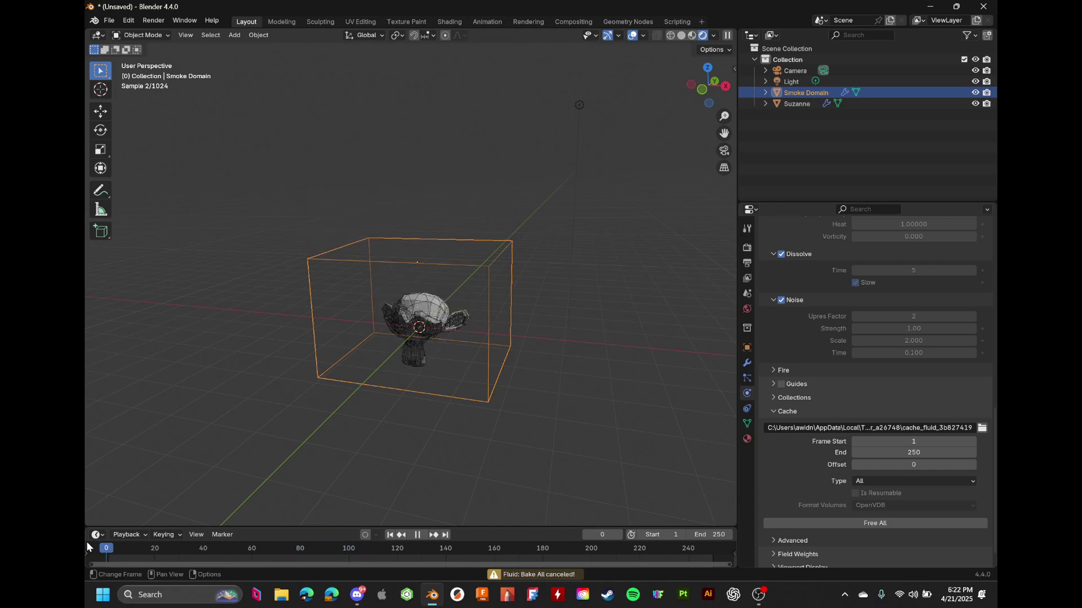
key(space)
scroll(384, 337, up, 3)
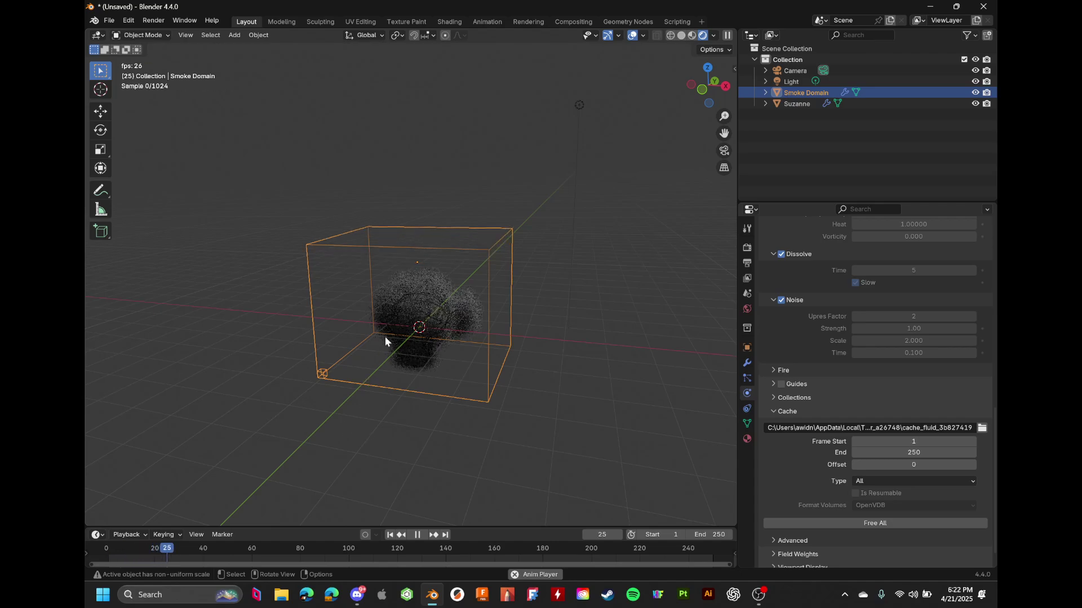
click(681, 34)
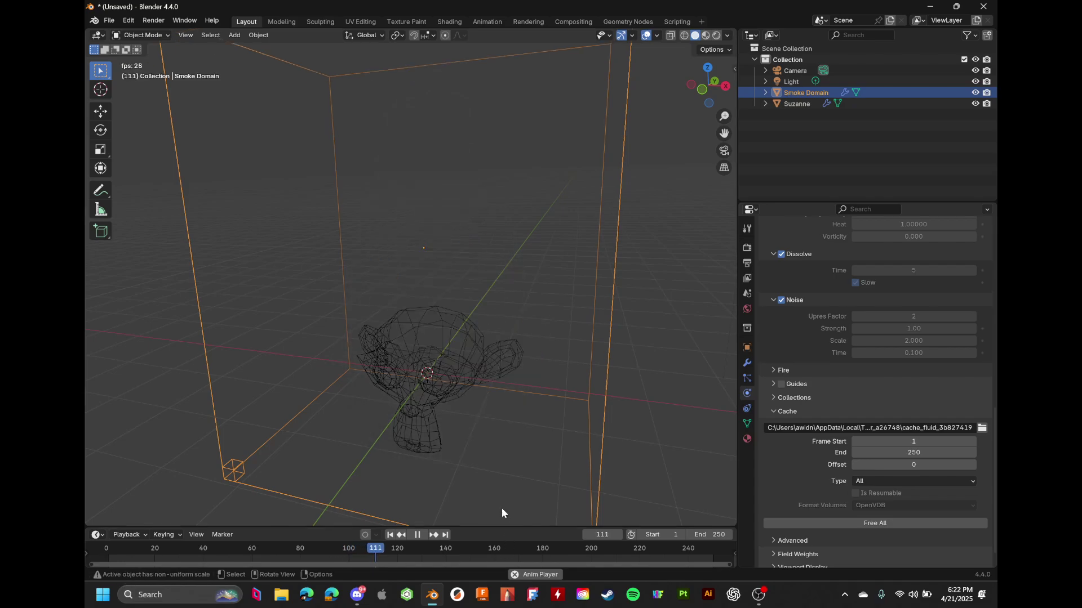
drag(406, 550, 261, 539)
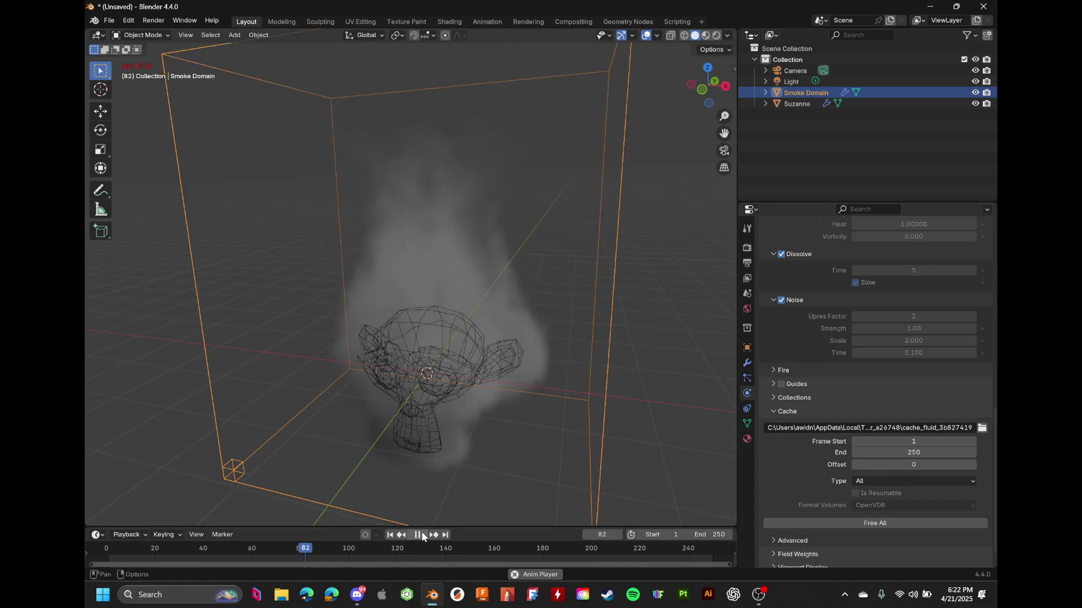
drag(418, 528, 497, 391)
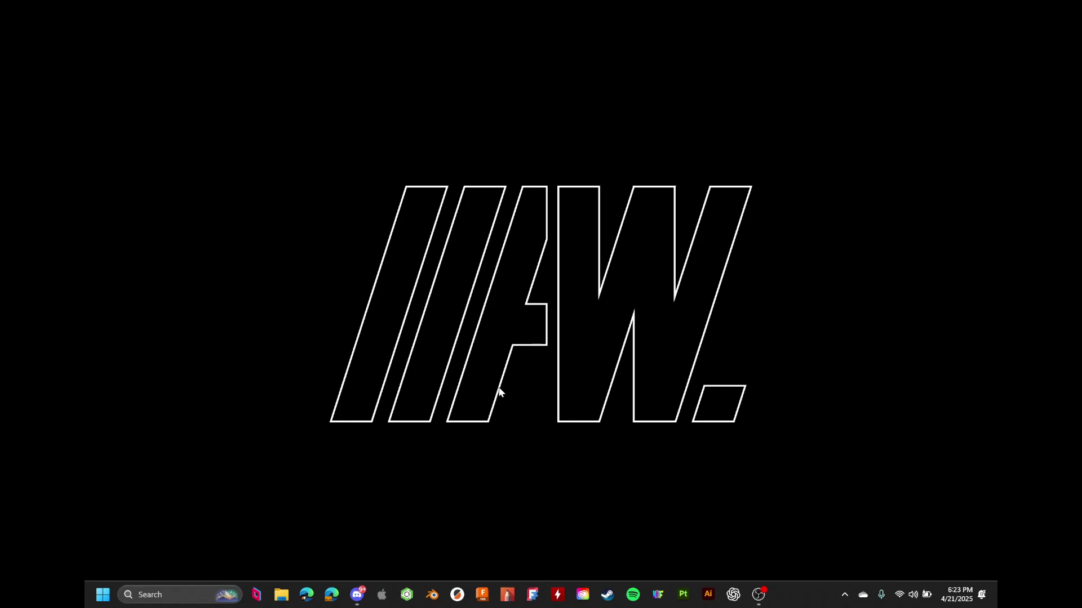
Open Blender with a new scene, delete the default cube and add a monkey mesh
click(432, 594)
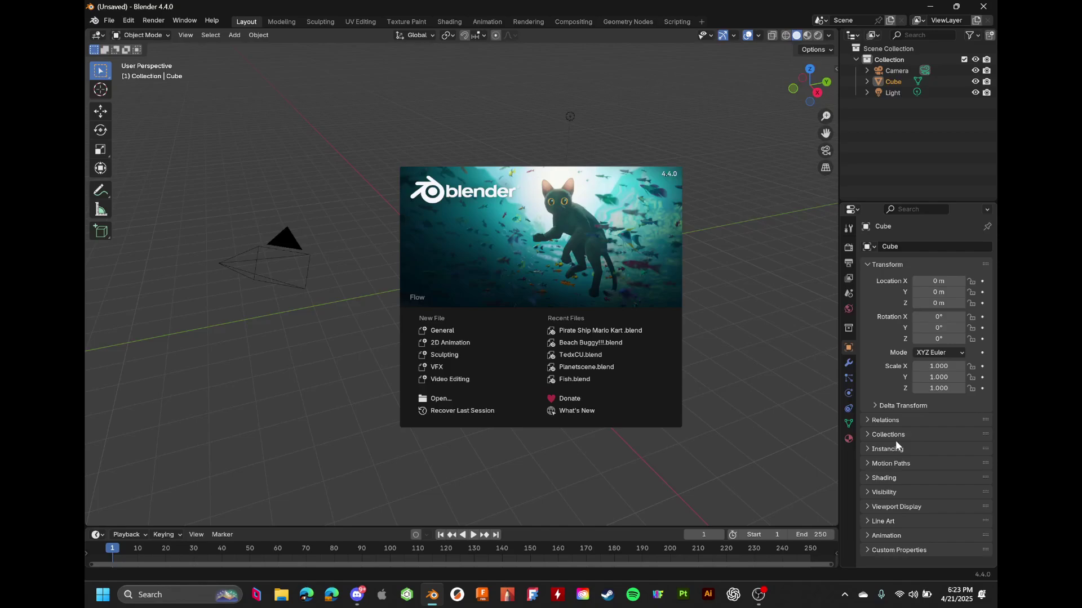
click(556, 133)
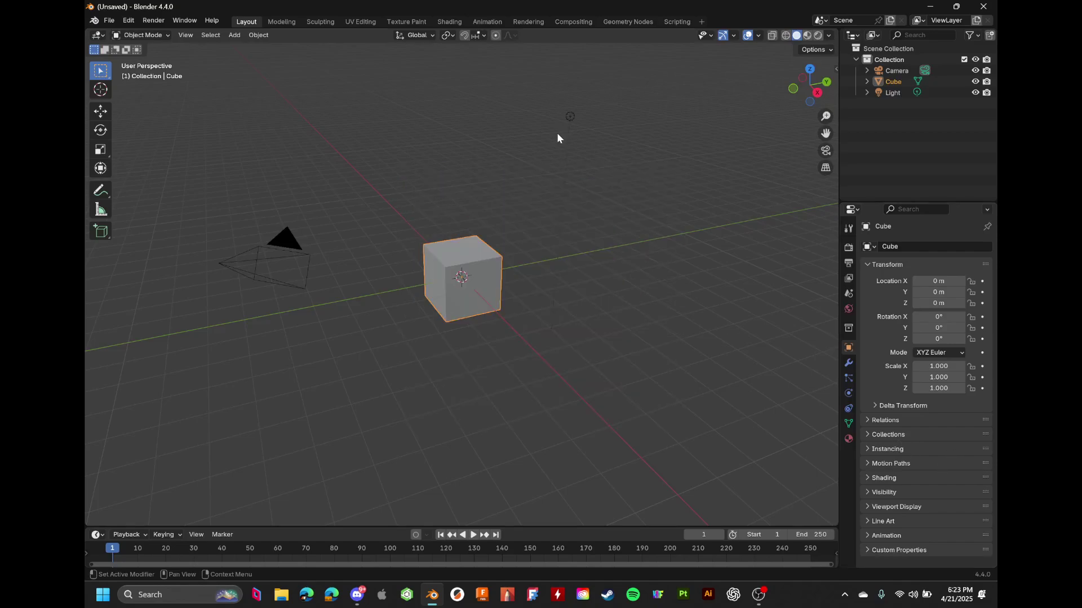
key(Delete)
key(shift+a)
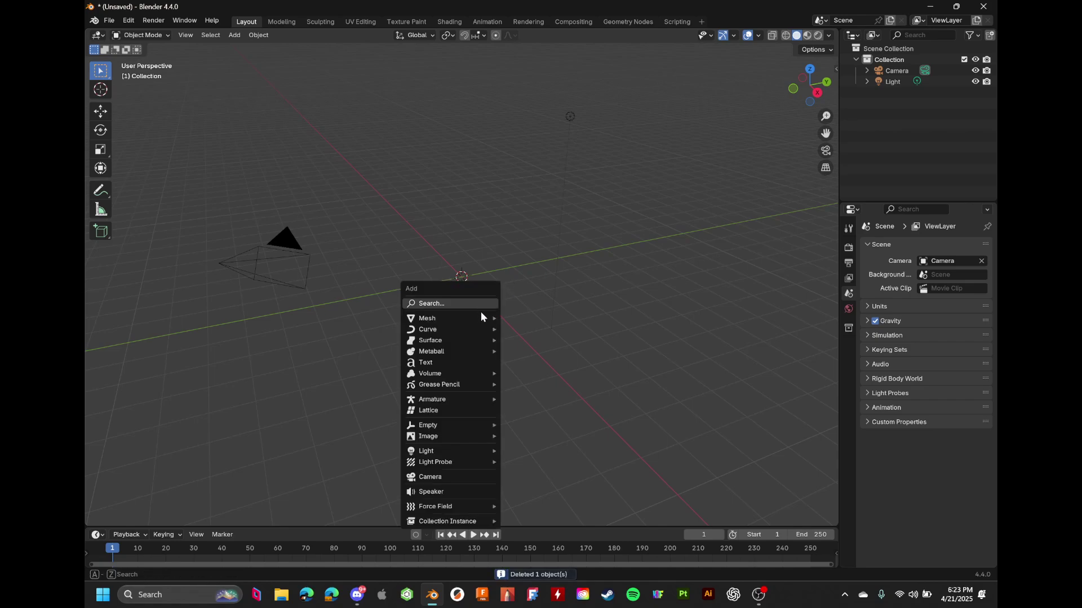
mouse_move(471, 322)
click(569, 421)
scroll(496, 330, up, 5)
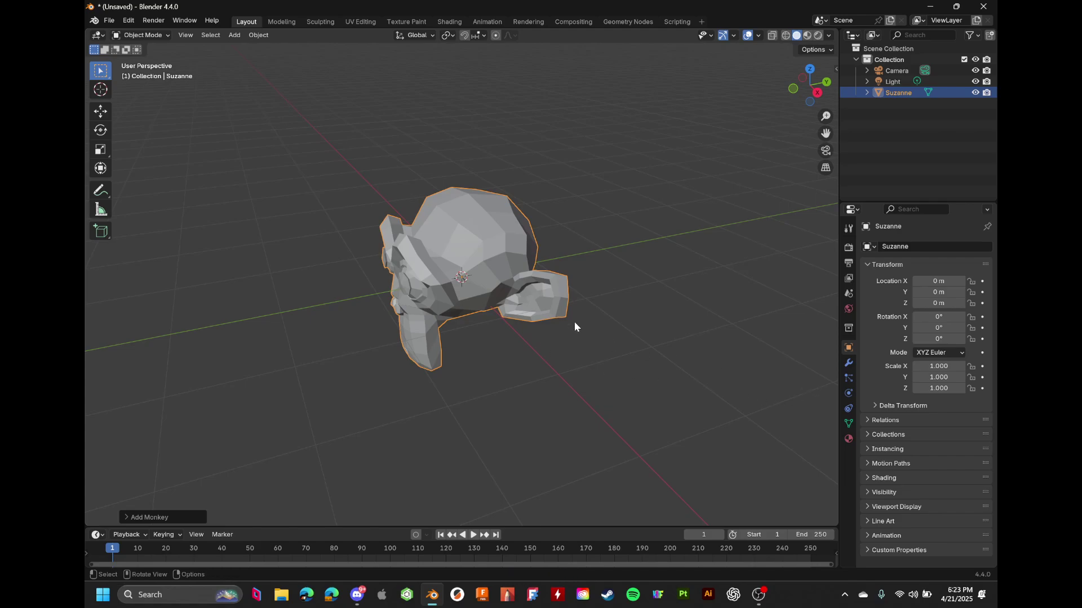
Apply the Quick Smoke effect to the monkey mesh
click(259, 35)
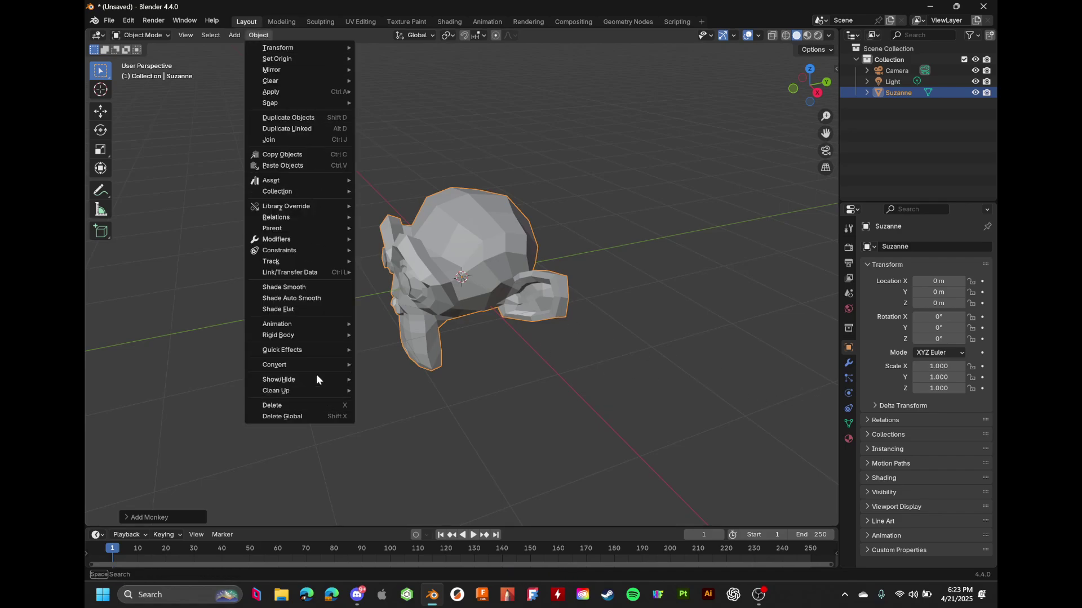
mouse_move(313, 351)
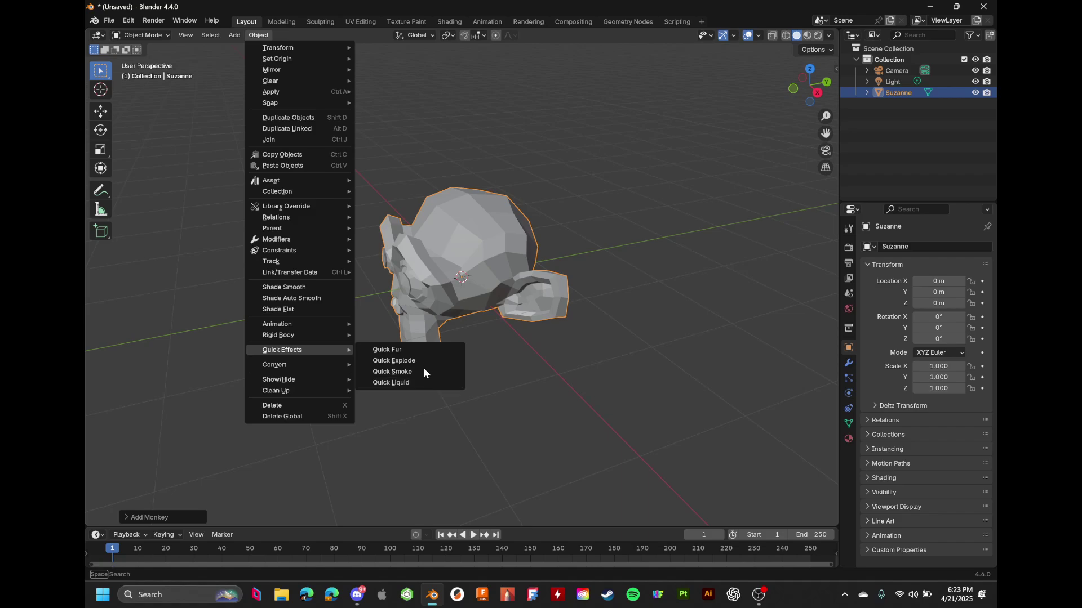
click(424, 372)
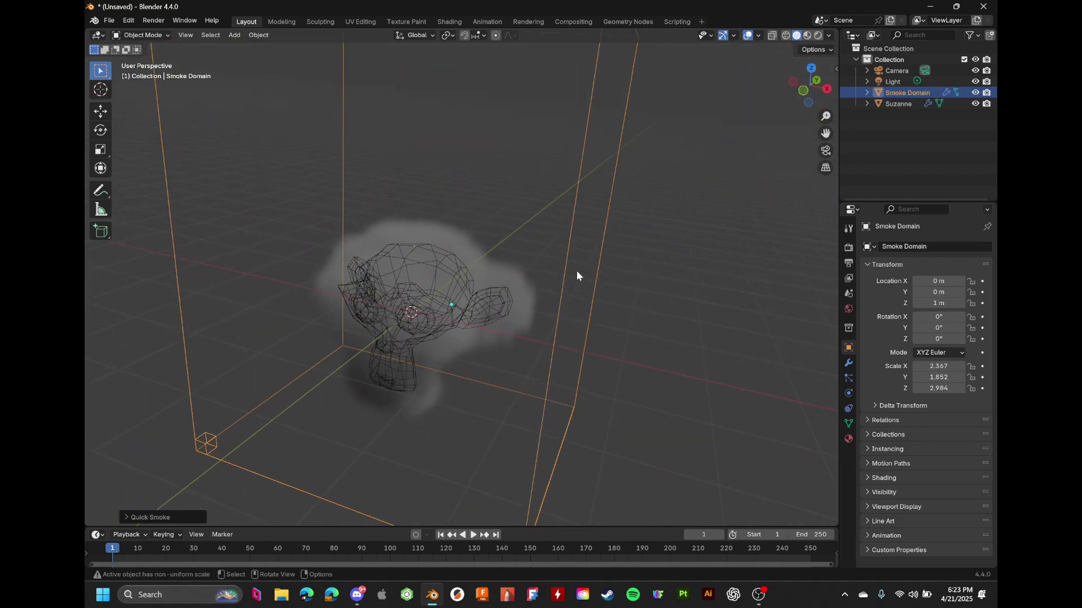
Set the smoke domain's cache type to All and bake the simulation, stopping the bake partway through
scroll(576, 275, down, 2)
click(848, 393)
scroll(881, 408, down, 4)
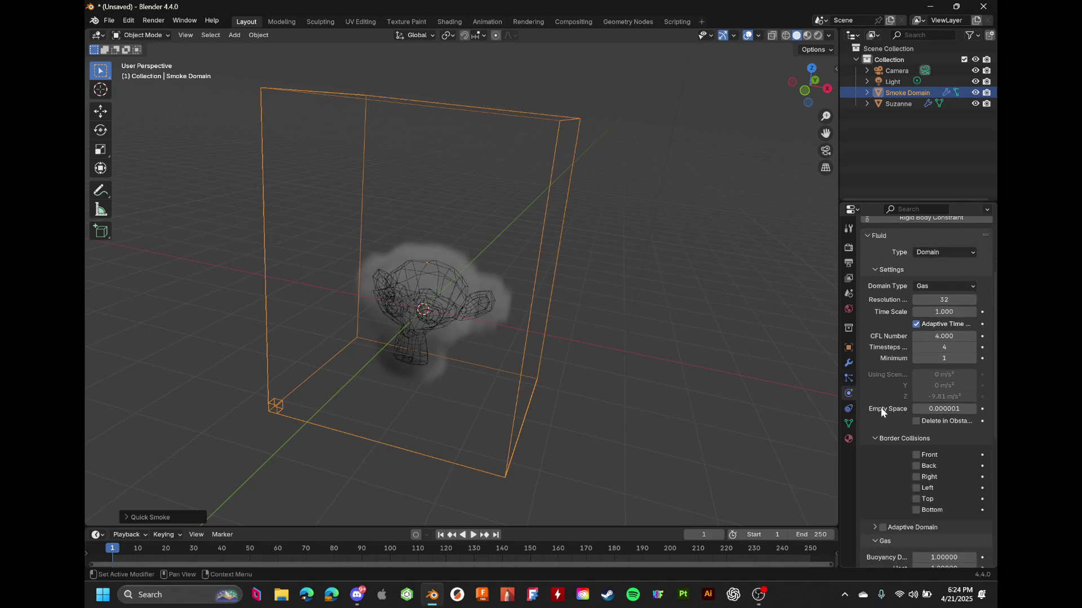
scroll(896, 429, down, 8)
click(945, 478)
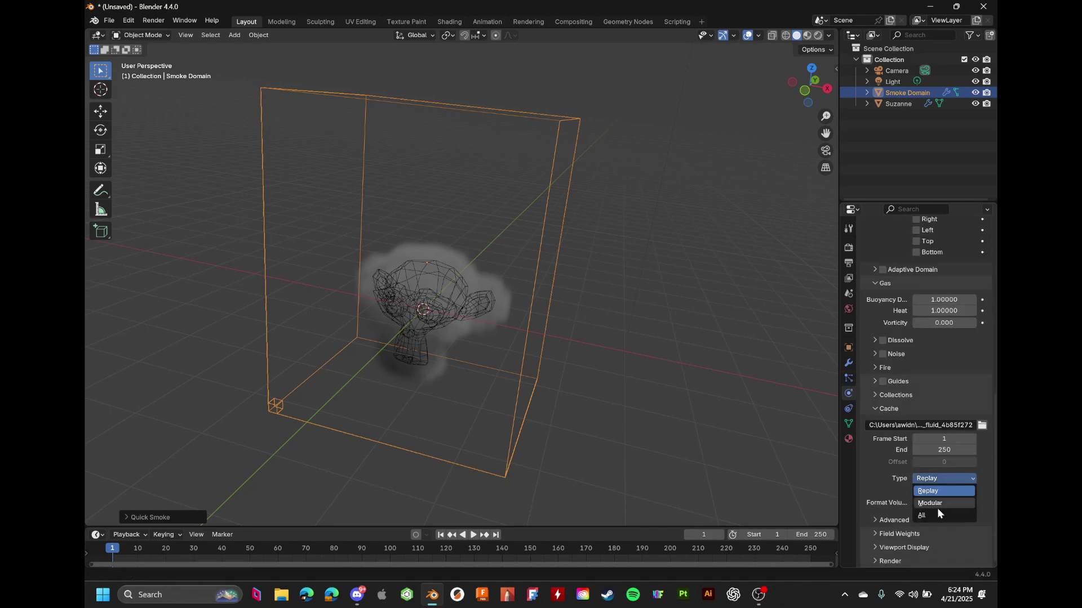
click(935, 513)
click(932, 520)
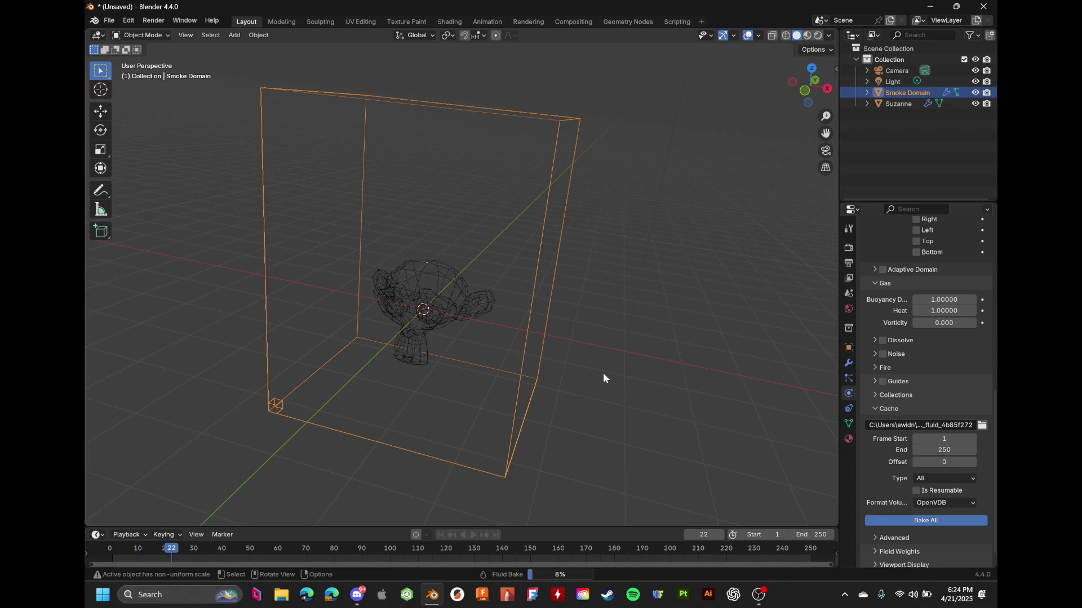
key(Escape)
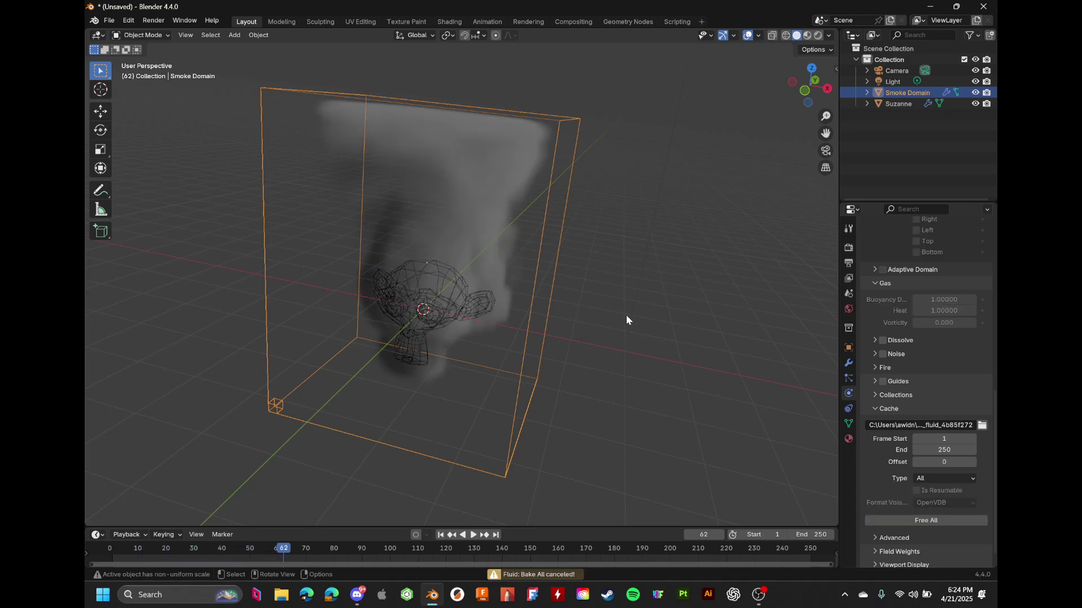
Move the baked animation to frame 69 and open the smoke domain's Principled Volume node in the Shading workspace
mouse_move(283, 549)
mouse_down()
mouse_move(229, 550)
mouse_move(303, 551)
mouse_up()
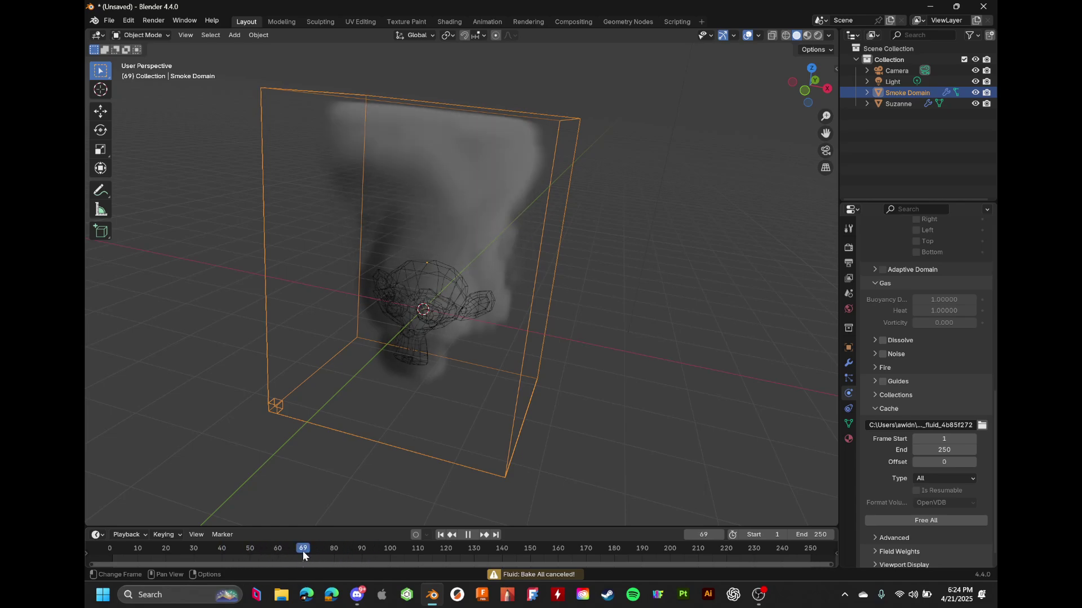
click(451, 20)
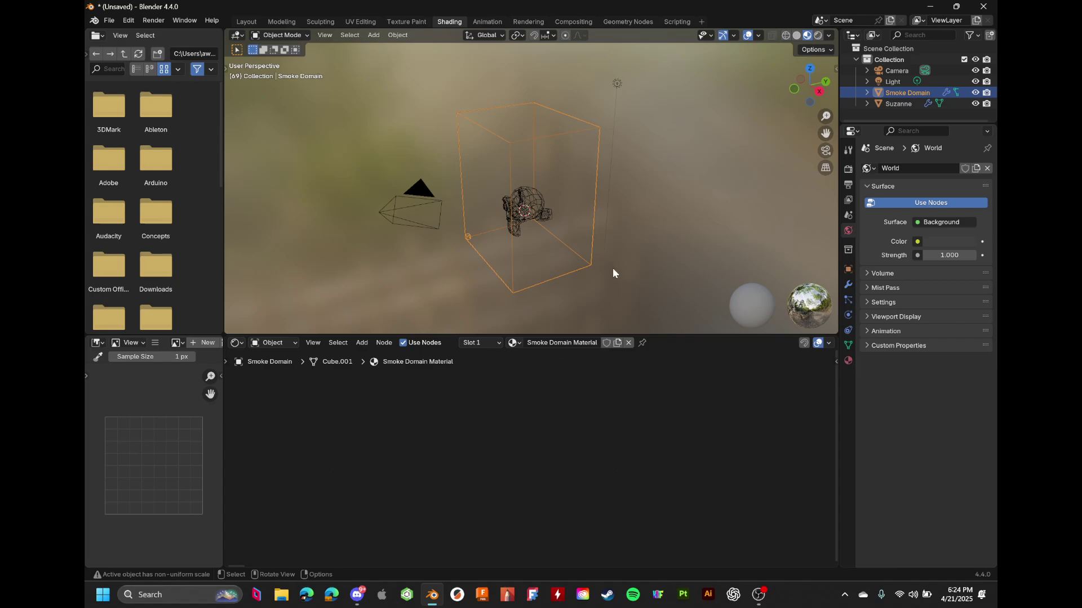
scroll(631, 453, down, 6)
middle_drag(582, 457, 408, 439)
scroll(640, 455, up, 10)
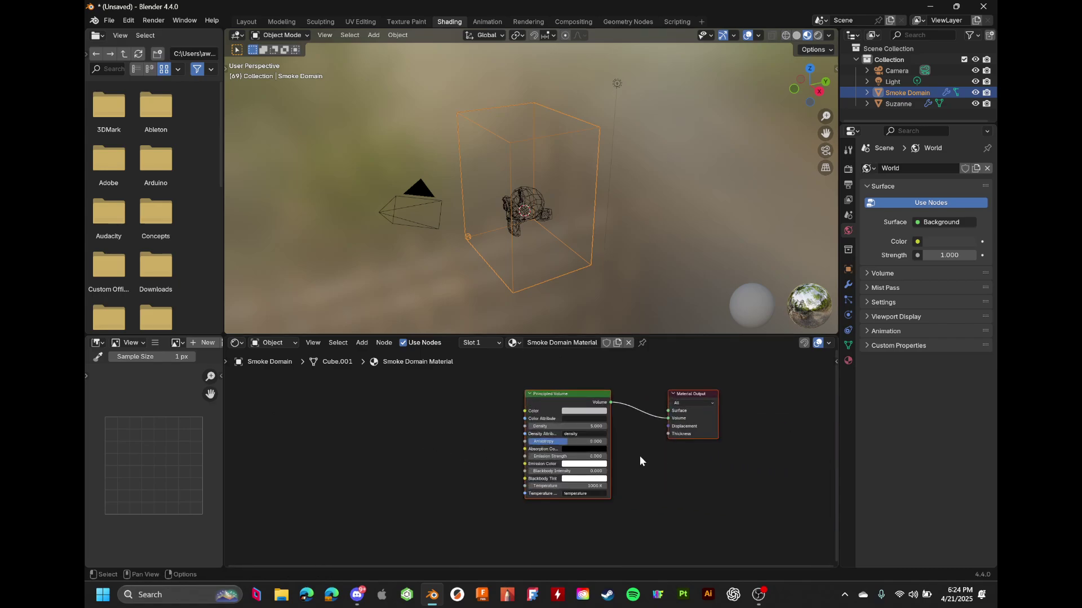
scroll(659, 455, up, 2)
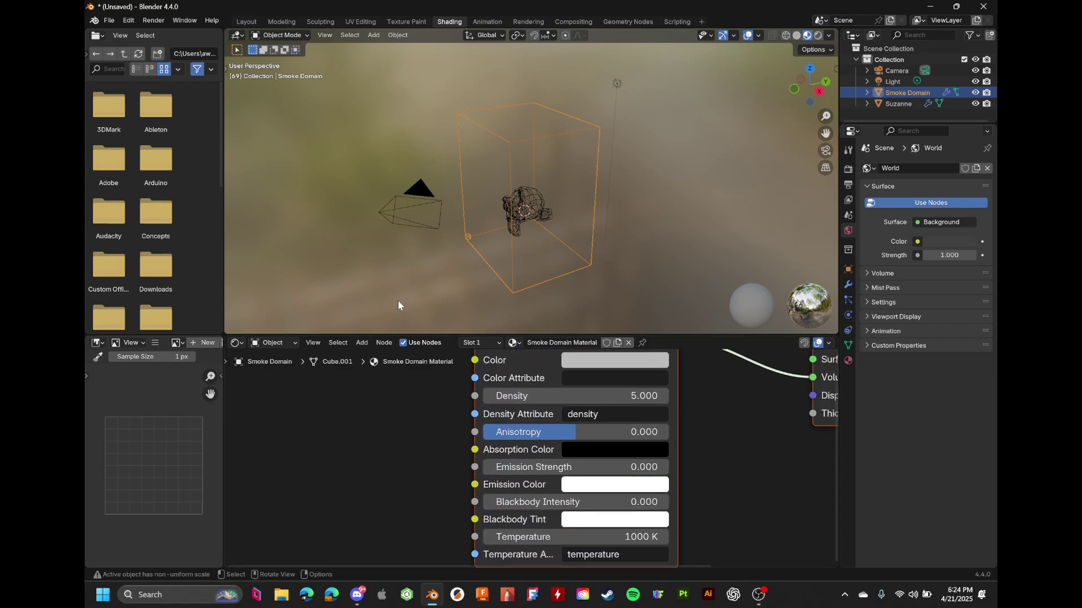
Stop playback, raise the Principled Volume's Density to 44.7 and switch the viewport to Rendered shading
key(space)
click(246, 22)
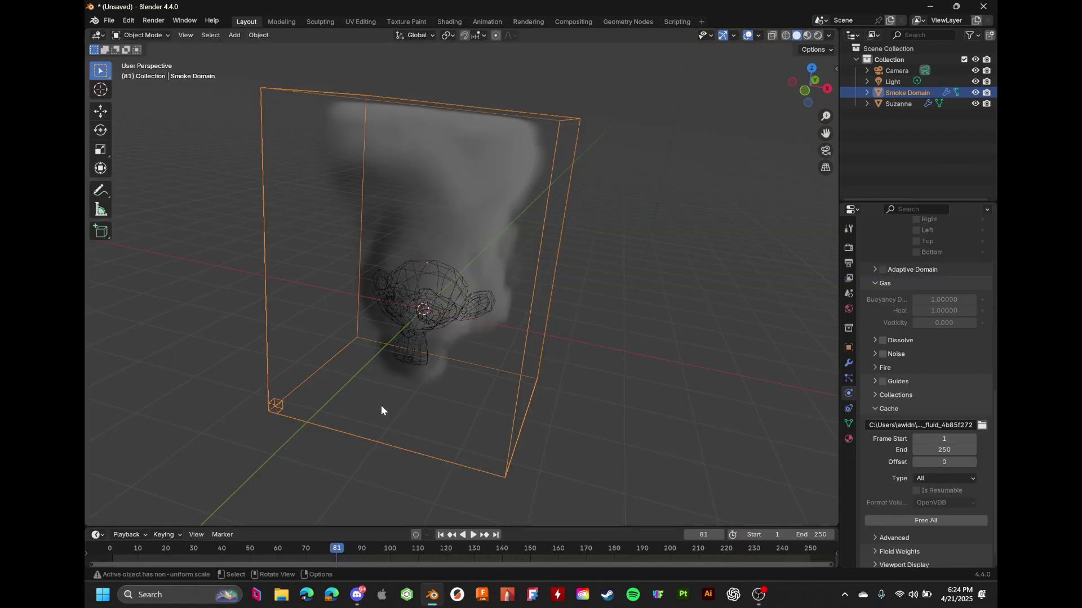
click(449, 21)
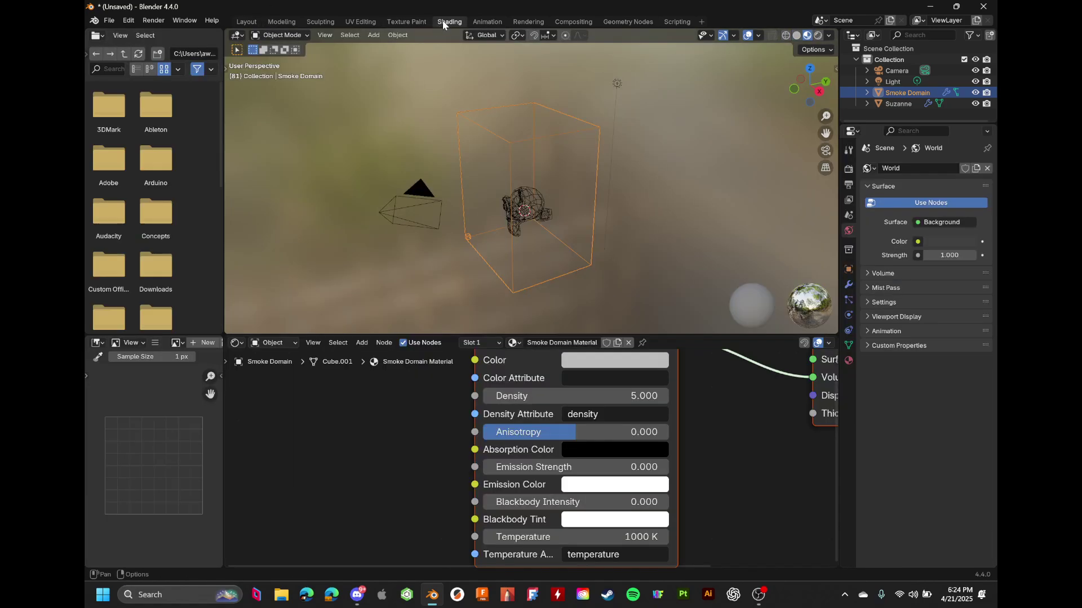
click(796, 35)
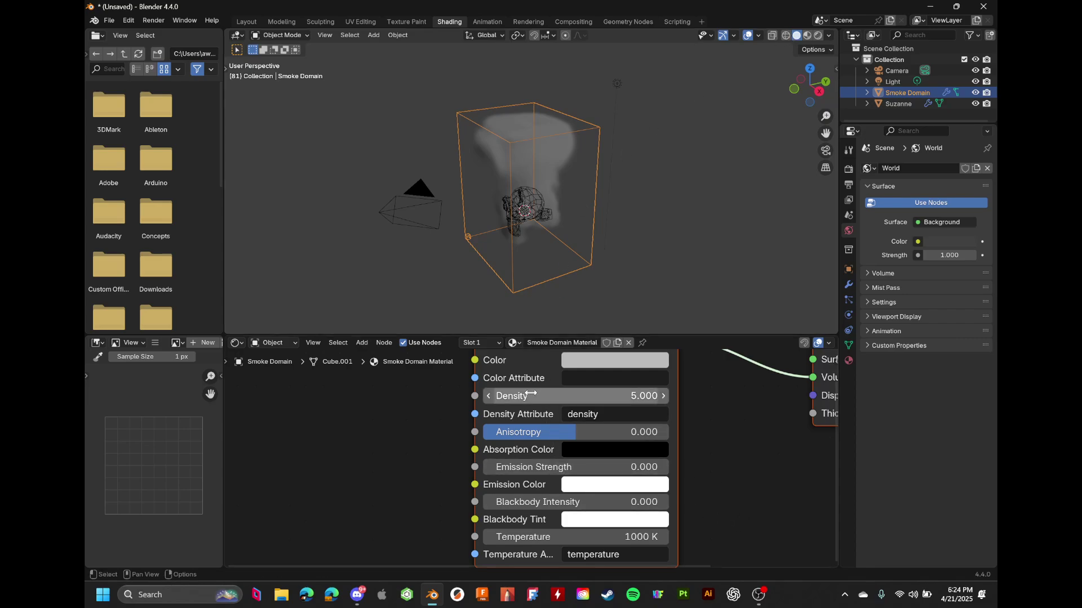
drag(564, 396, 625, 396)
click(818, 35)
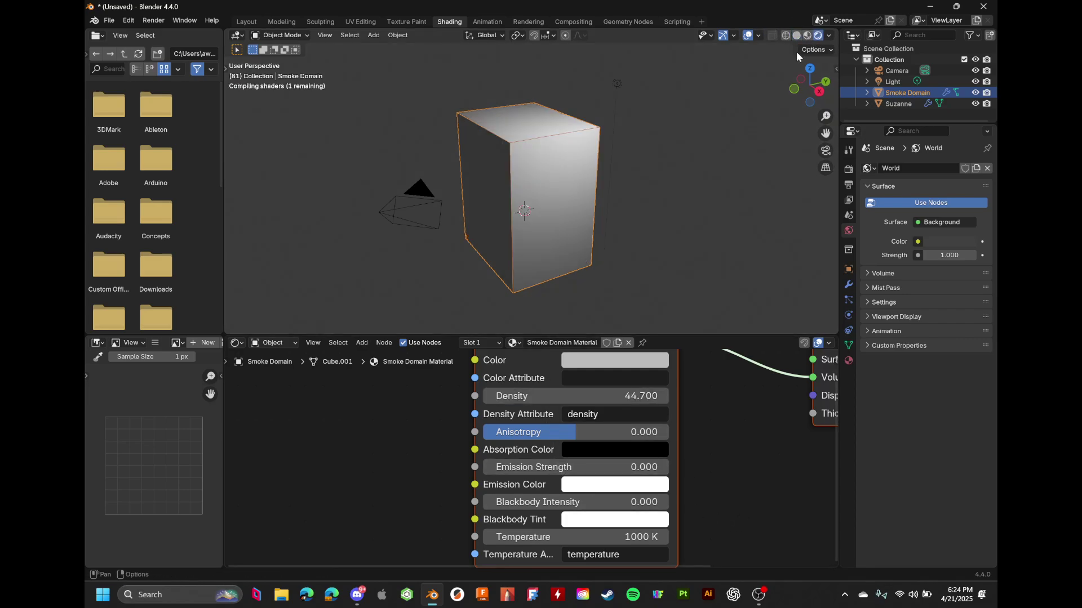
Try Density values of 1 and 50 on the Principled Volume node and undo both changes
click(546, 390)
text(1)
key(Return)
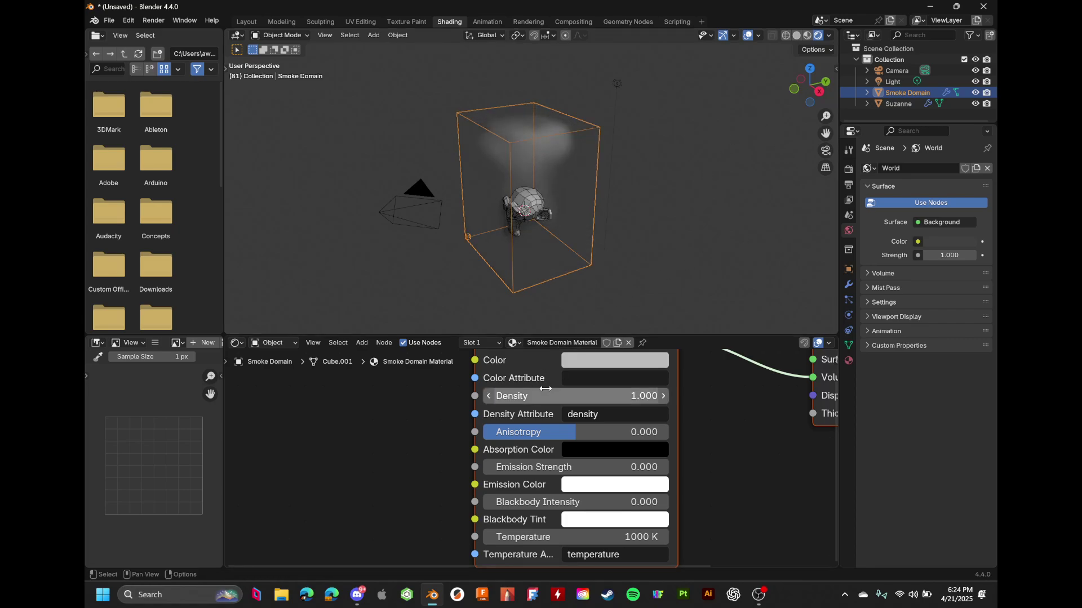
click(614, 396)
text(50)
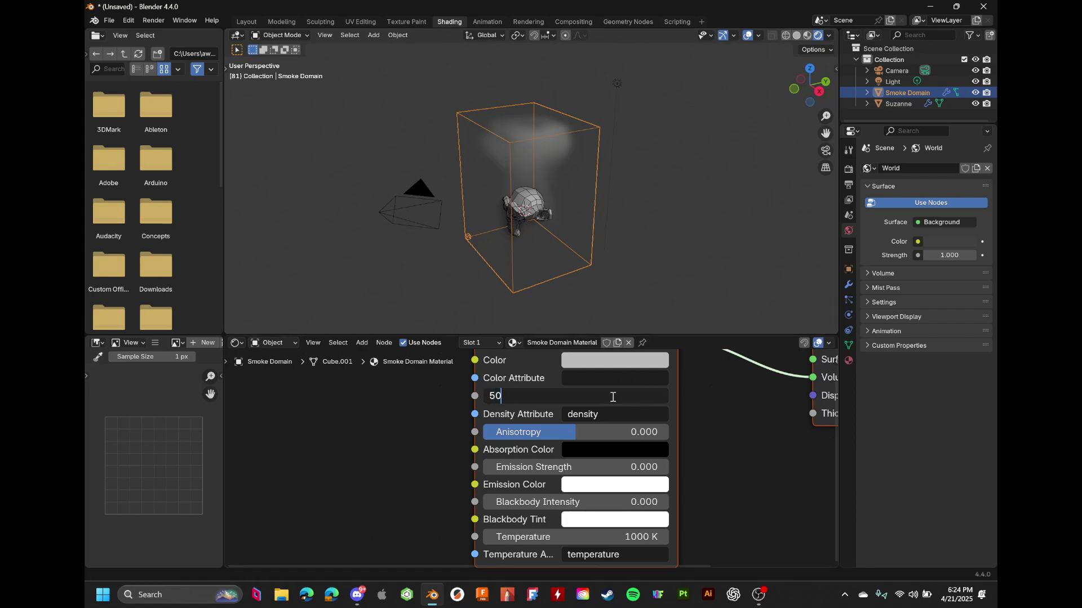
key(Return)
key(ctrl+z)
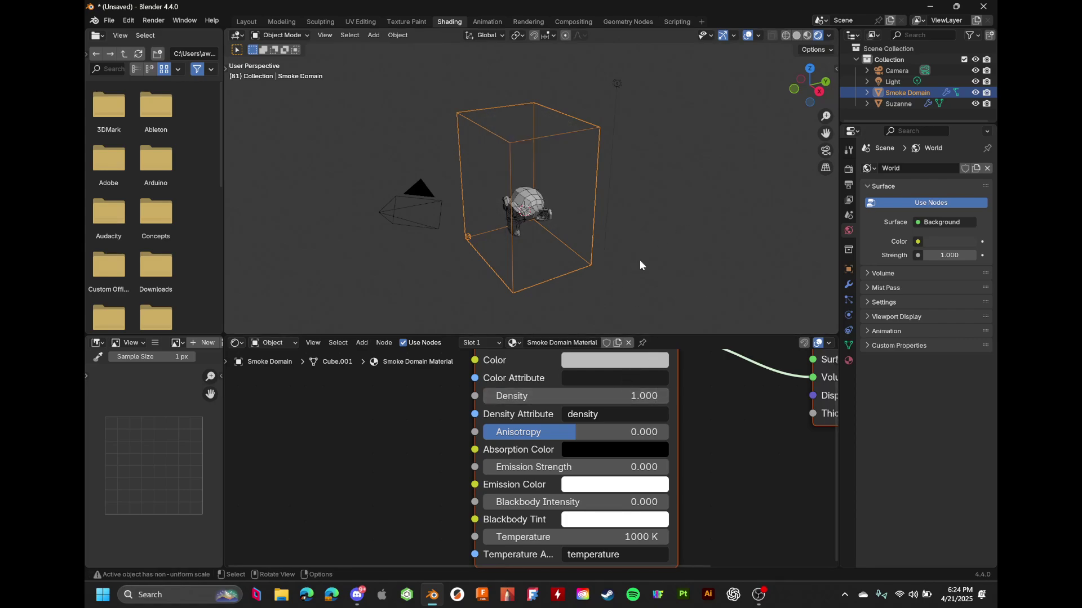
key(ctrl+z)
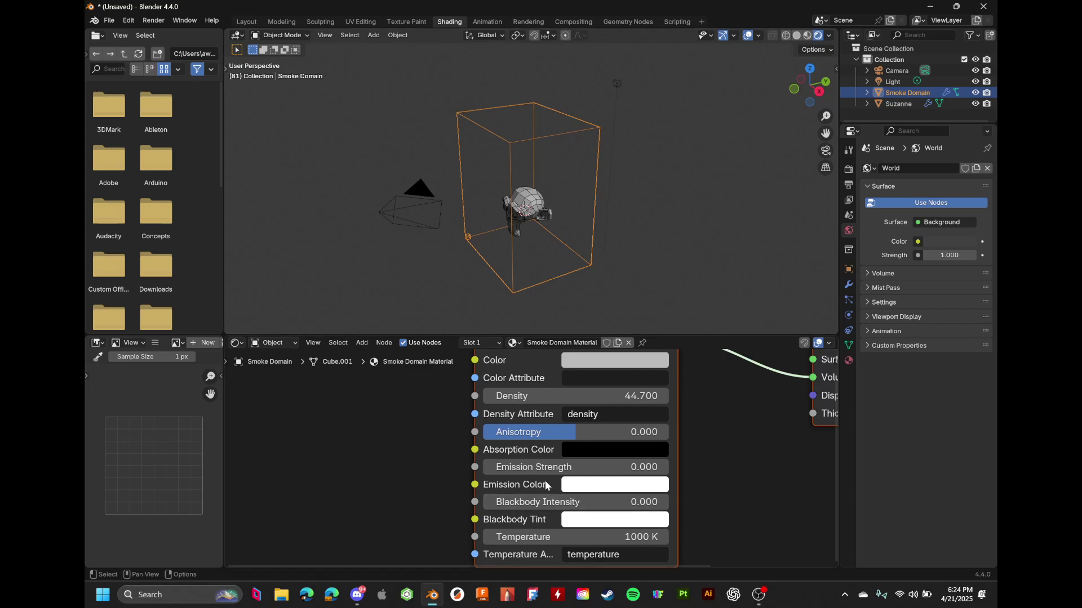
Try raising the Principled Volume's Emission Strength to 7 and higher, undoing each change and briefly playing the animation
drag(563, 467, 586, 467)
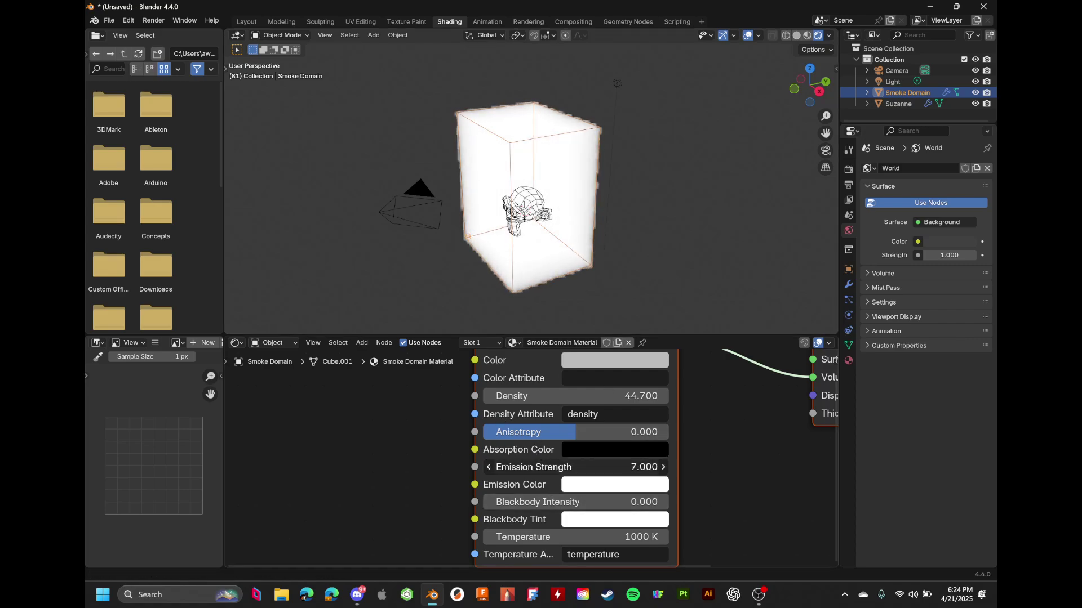
key(ctrl+z)
key(space)
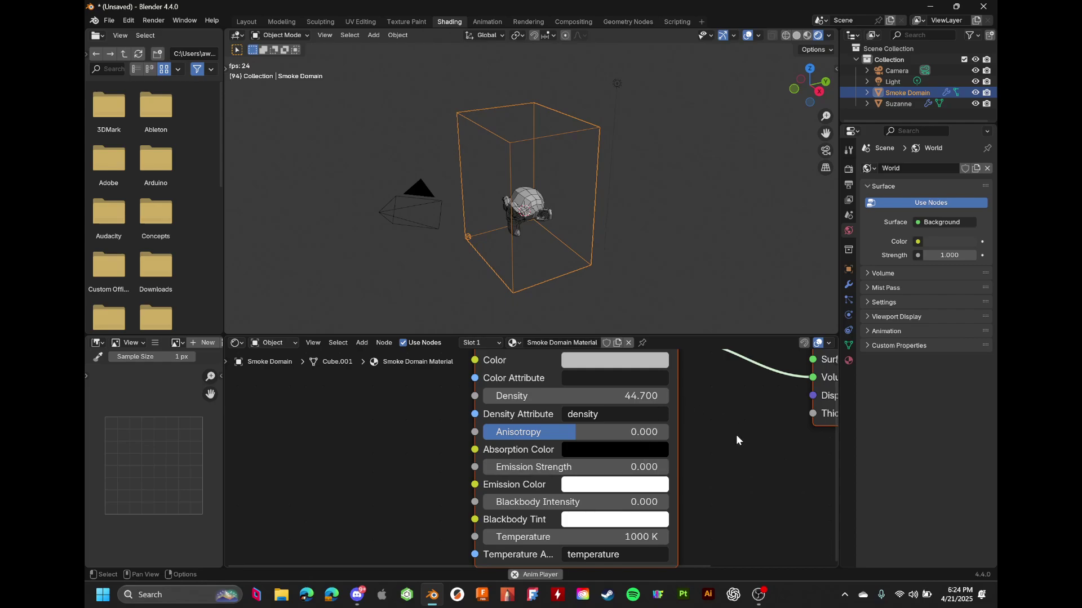
key(Escape)
drag(531, 466, 630, 466)
key(ctrl+z)
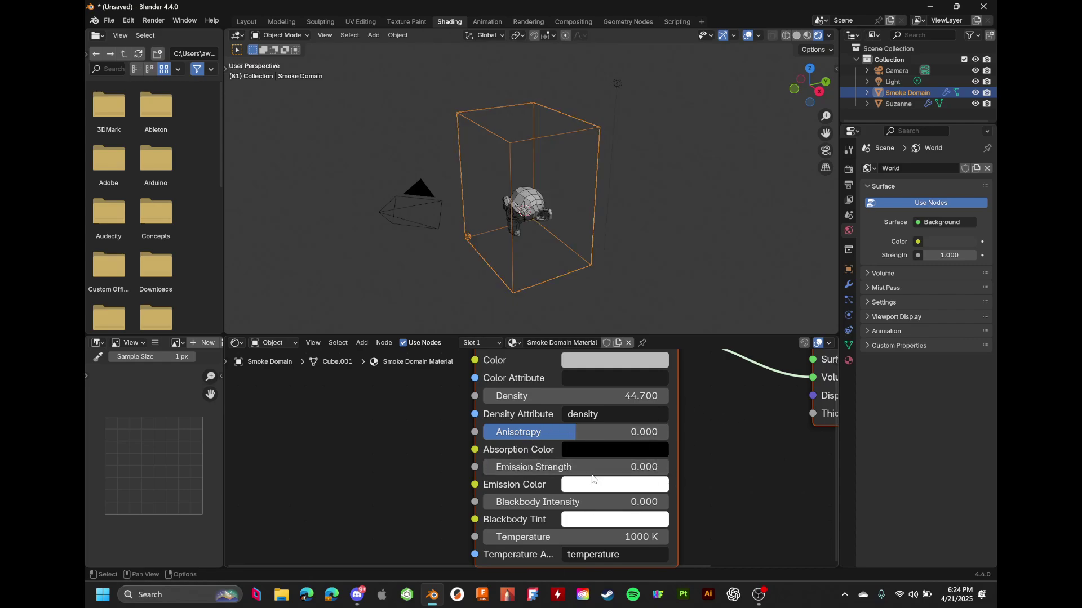
Set the Density of the smoke domain's Principled Volume node to 49.4
scroll(530, 480, down, 1)
scroll(536, 518, down, 2)
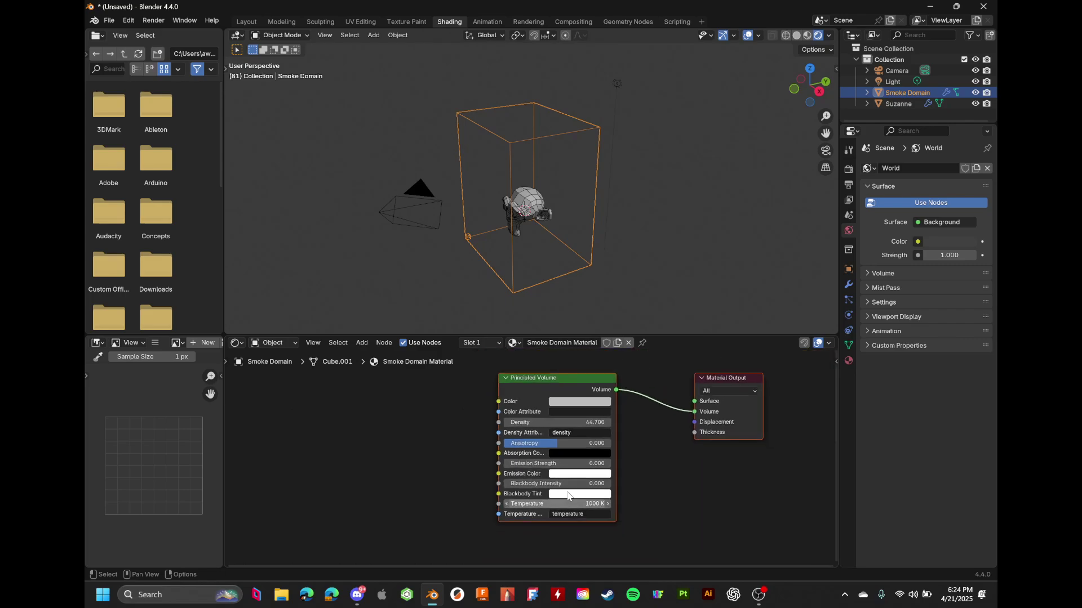
middle_drag(669, 481, 614, 509)
middle_drag(553, 411, 555, 396)
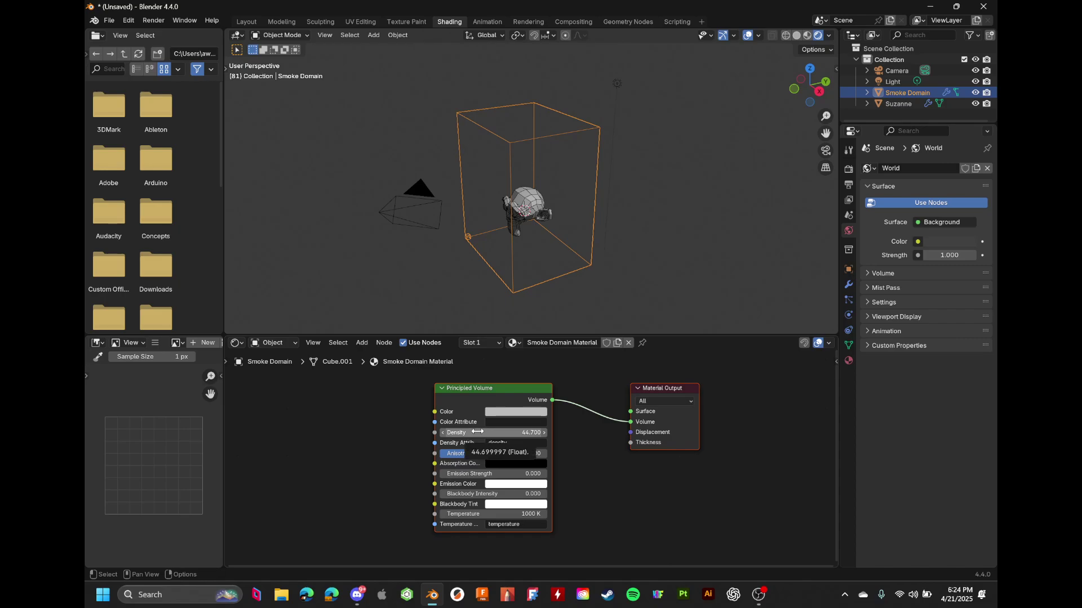
scroll(476, 433, up, 1)
scroll(475, 432, down, 1)
mouse_move(475, 432)
mouse_down()
mouse_move(496, 432)
mouse_move(475, 430)
mouse_up()
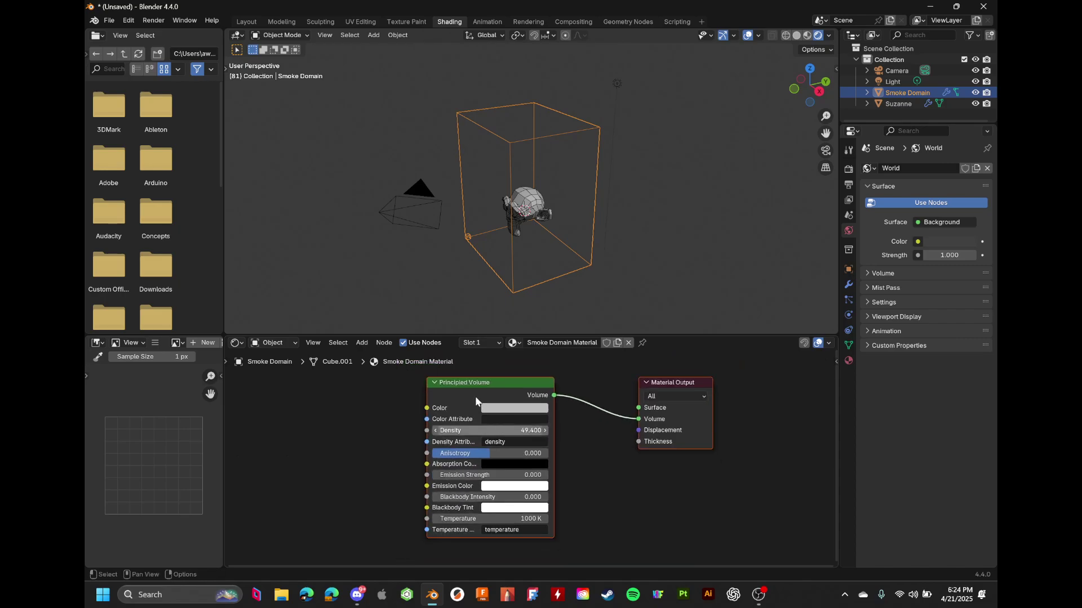
Return to the Layout workspace, check the smoke at frame 35, free all baked data and select the monkey to show its Flow settings
click(248, 21)
drag(225, 547, 207, 548)
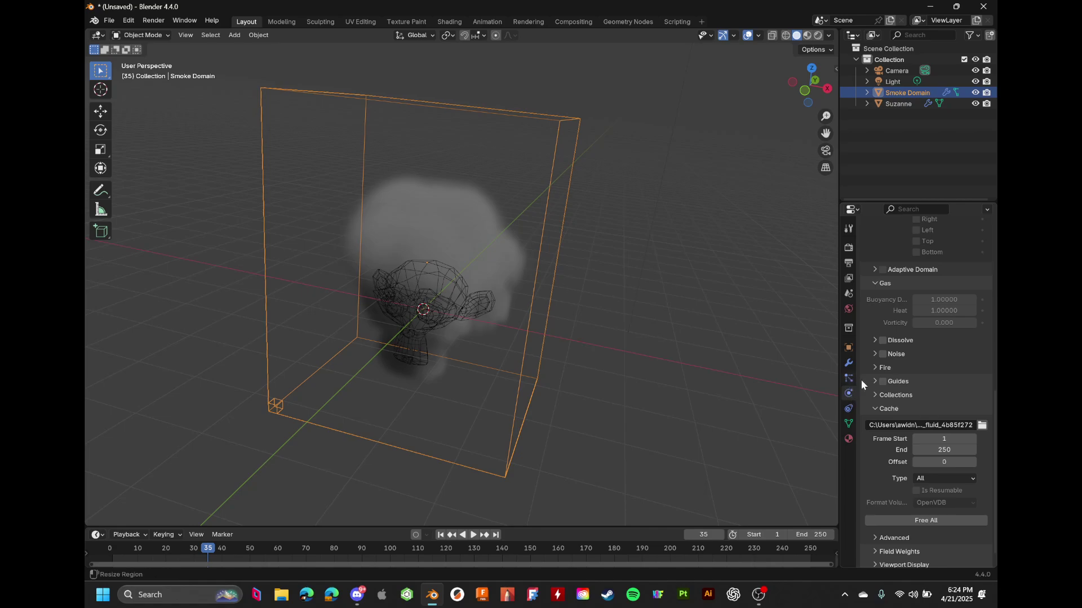
scroll(896, 397, up, 10)
scroll(883, 396, down, 10)
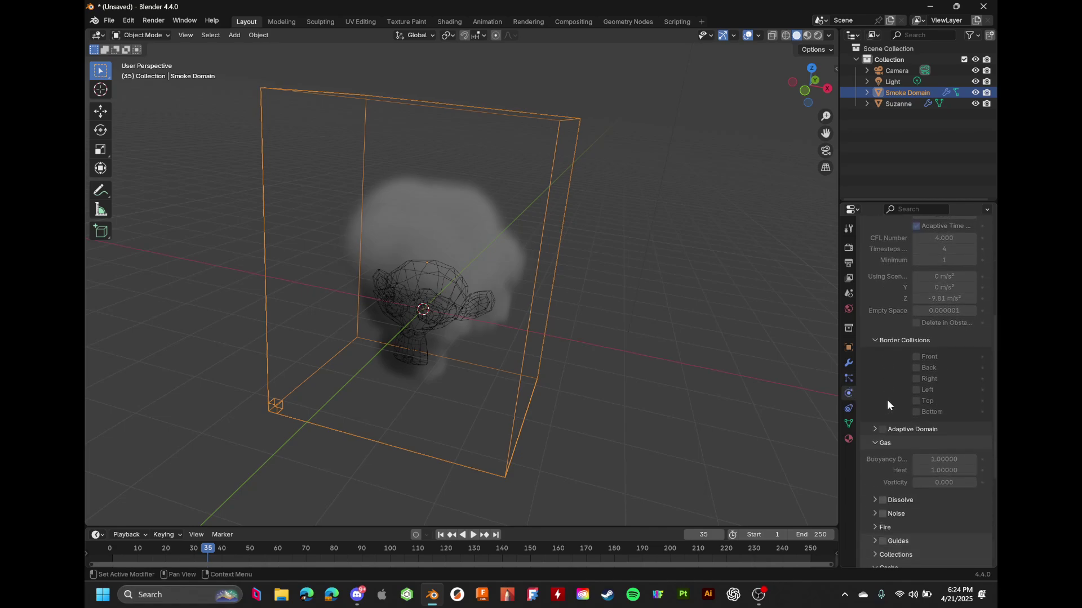
click(938, 503)
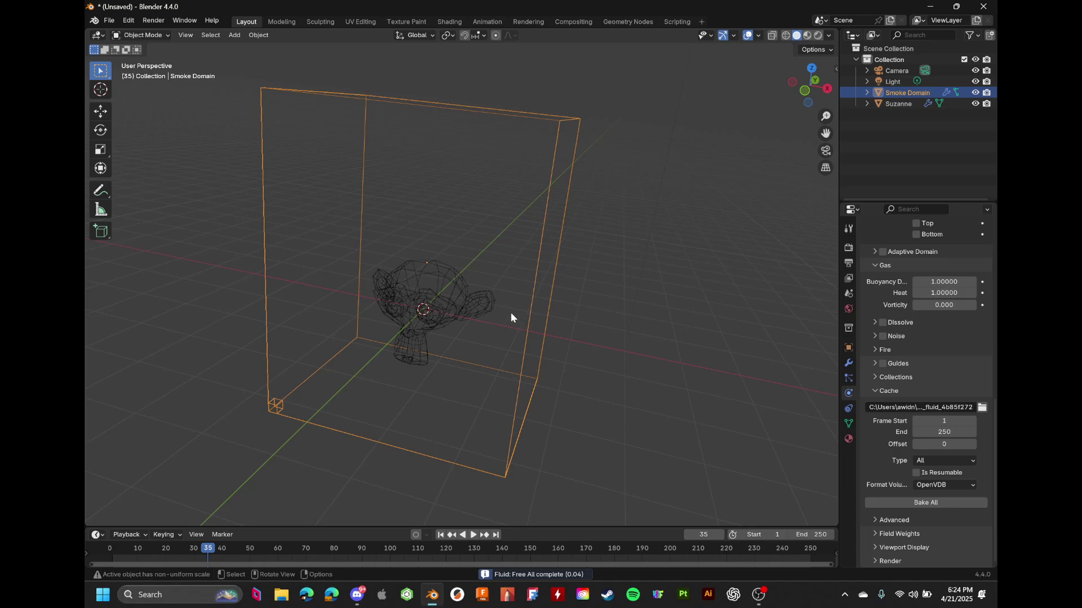
click(398, 297)
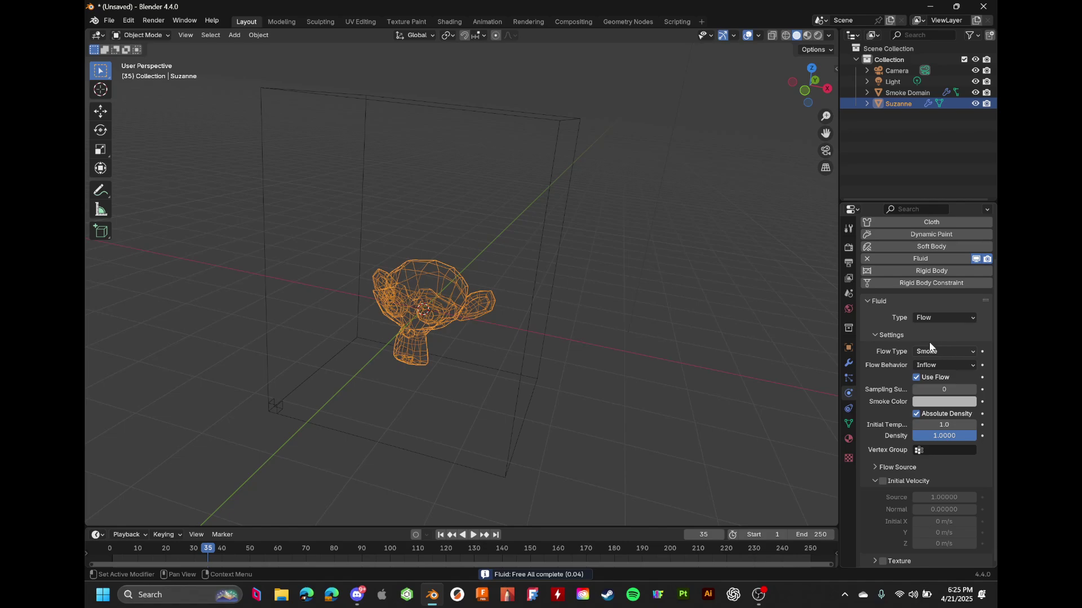
mouse_move(861, 332)
mouse_down()
mouse_move(789, 334)
mouse_move(870, 336)
mouse_up()
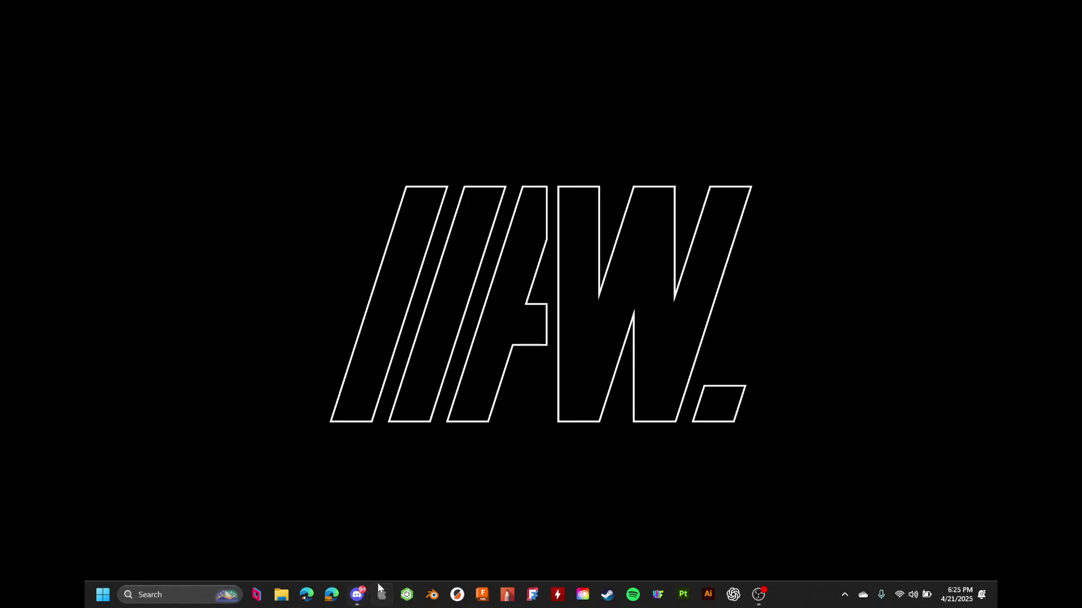
Start Blender again with a new default scene
click(457, 595)
click(434, 592)
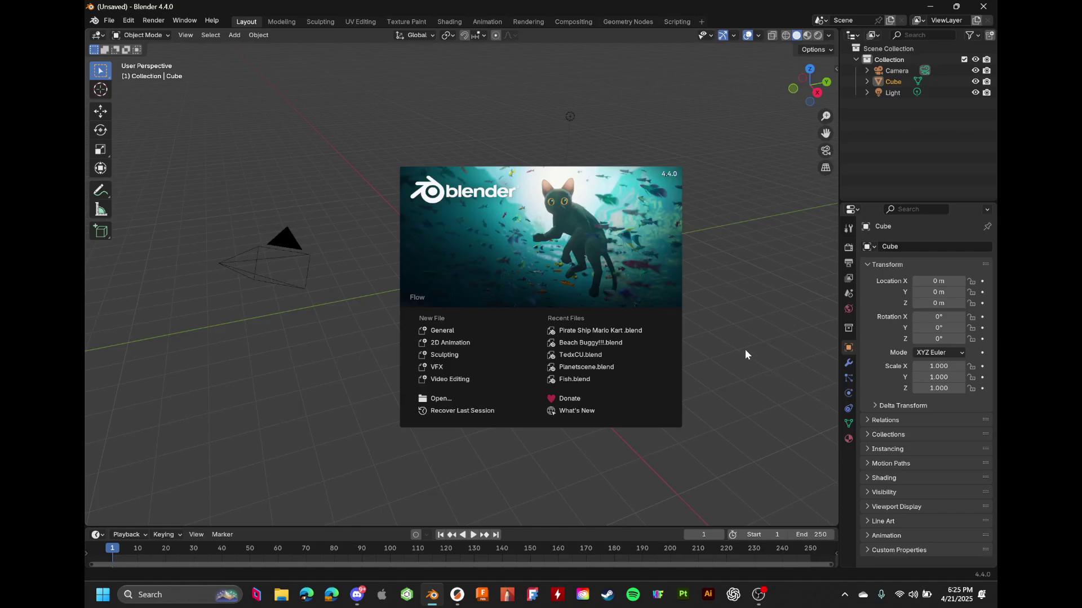
Delete the default cube and add a monkey mesh at the scene's origin
click(740, 301)
key(Delete)
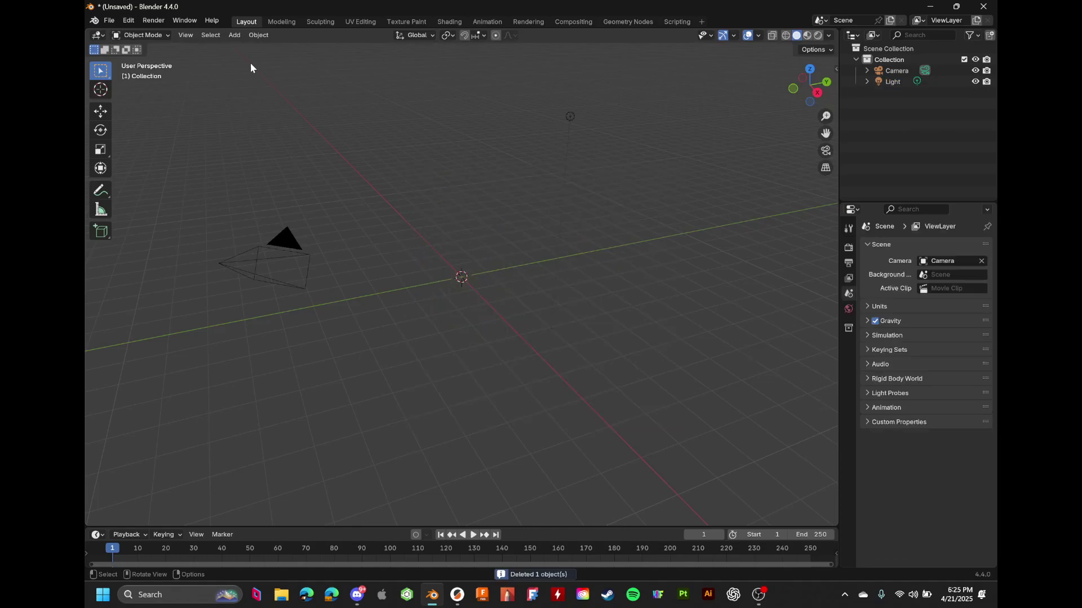
click(262, 34)
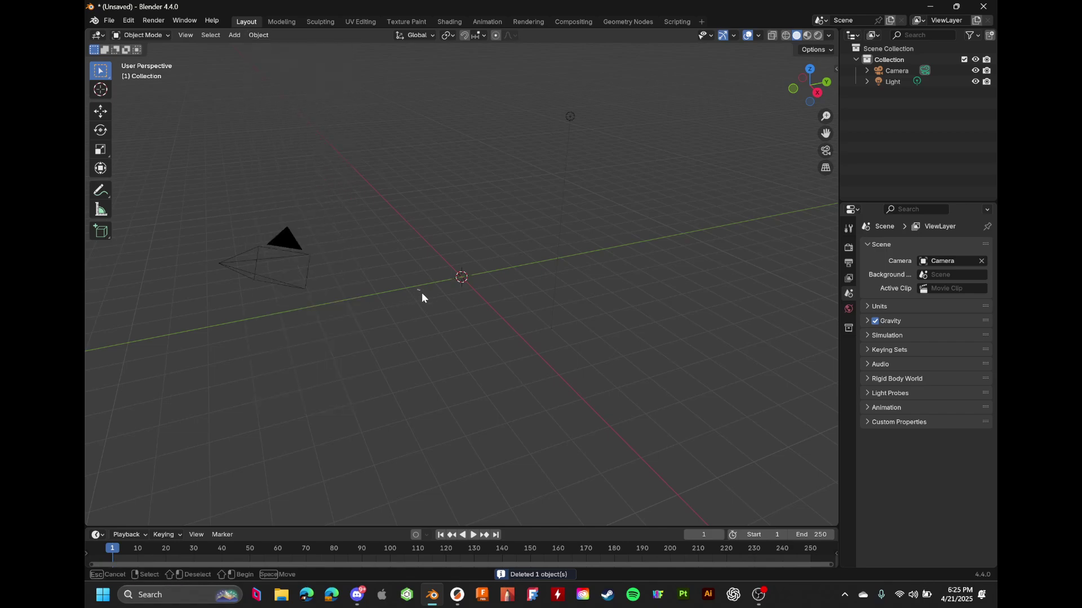
key(shift+a)
mouse_move(379, 308)
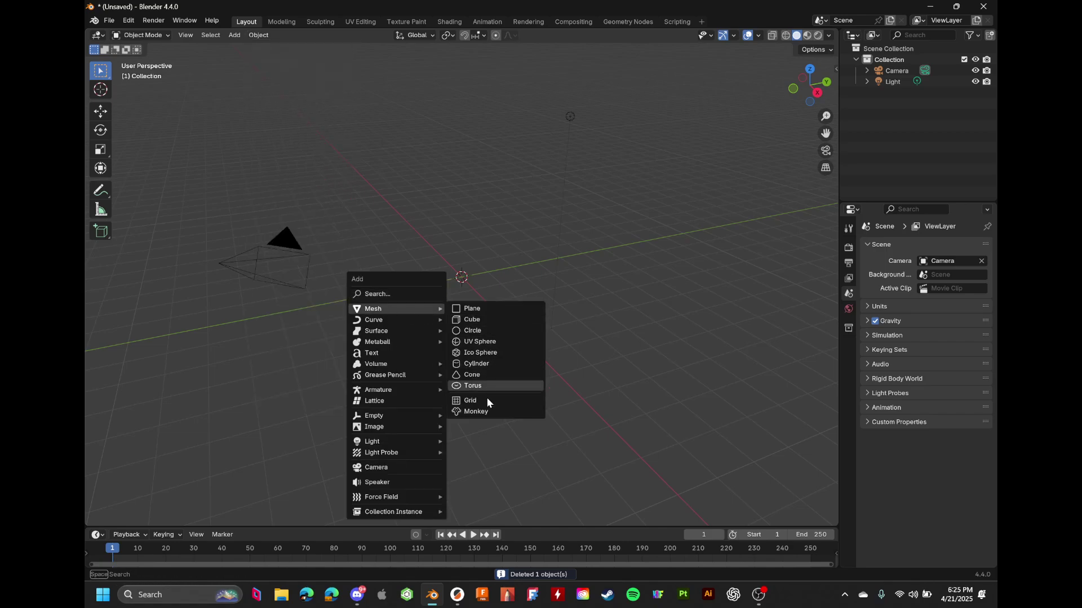
click(476, 412)
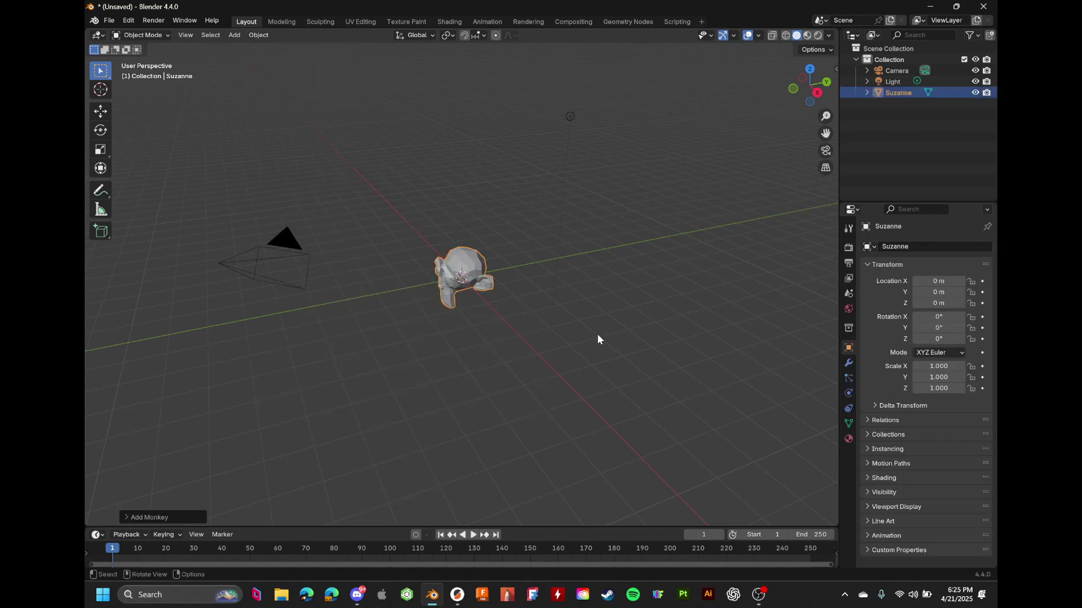
Apply the Quick Smoke effect to the monkey
click(257, 36)
mouse_move(296, 351)
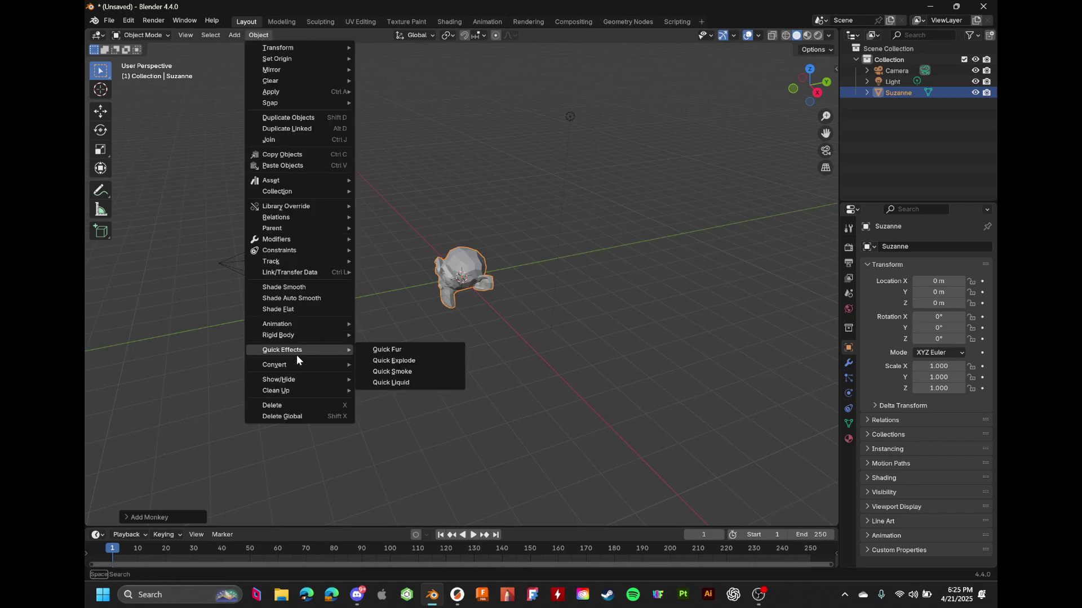
click(408, 373)
scroll(560, 309, up, 5)
middle_drag(561, 311, 634, 308)
Set the Flow Type in the monkey's fluid physics to Fire + Smoke
click(849, 395)
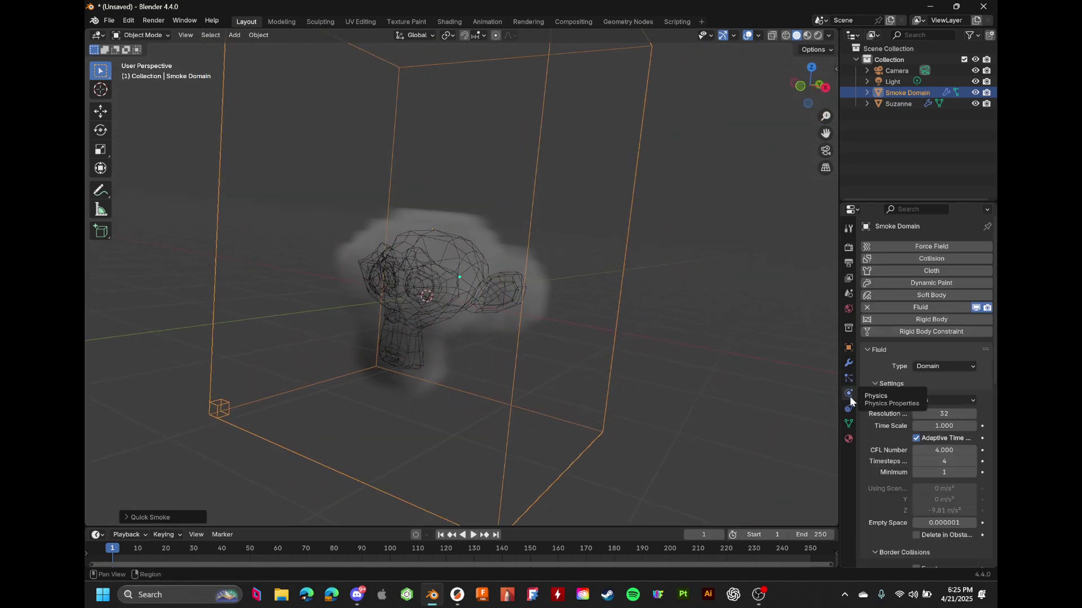
click(413, 311)
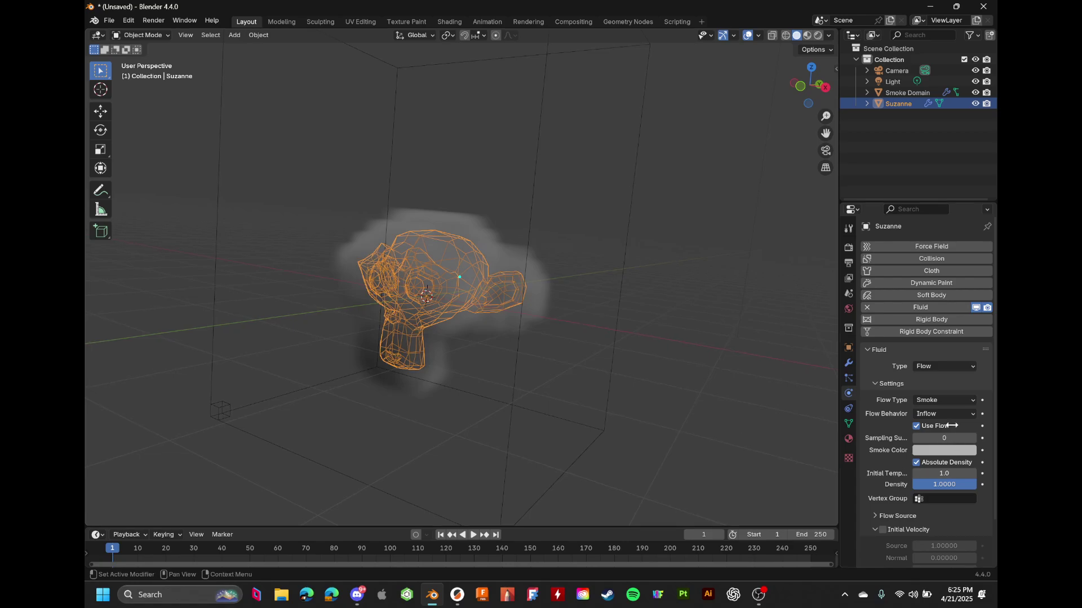
click(958, 401)
click(945, 428)
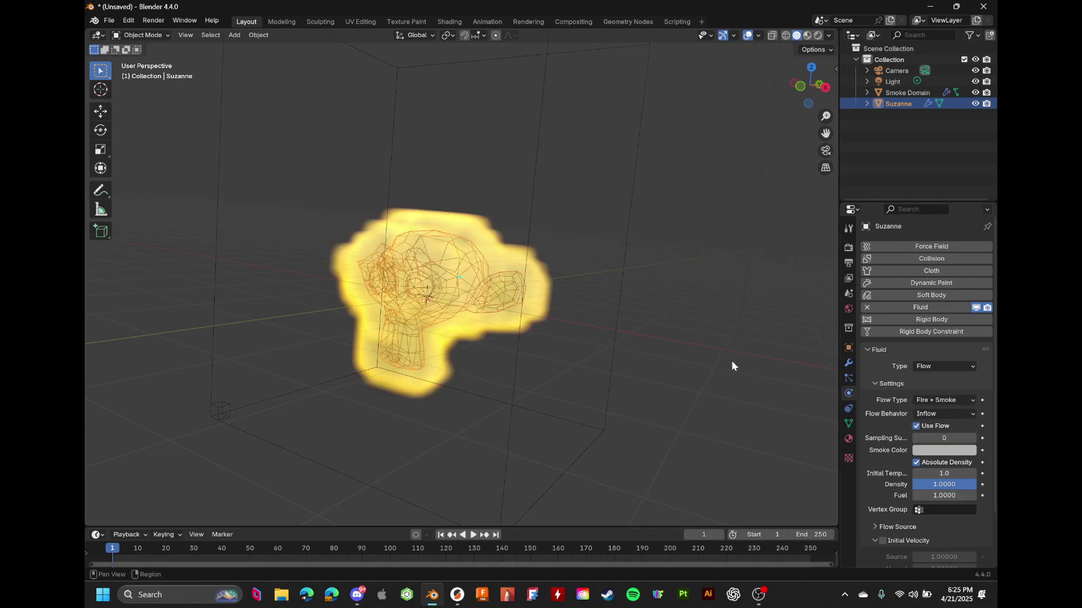
Play the fire simulation up to frame 64 and display it in rendered viewport shading
middle_drag(731, 361, 498, 445)
key(space)
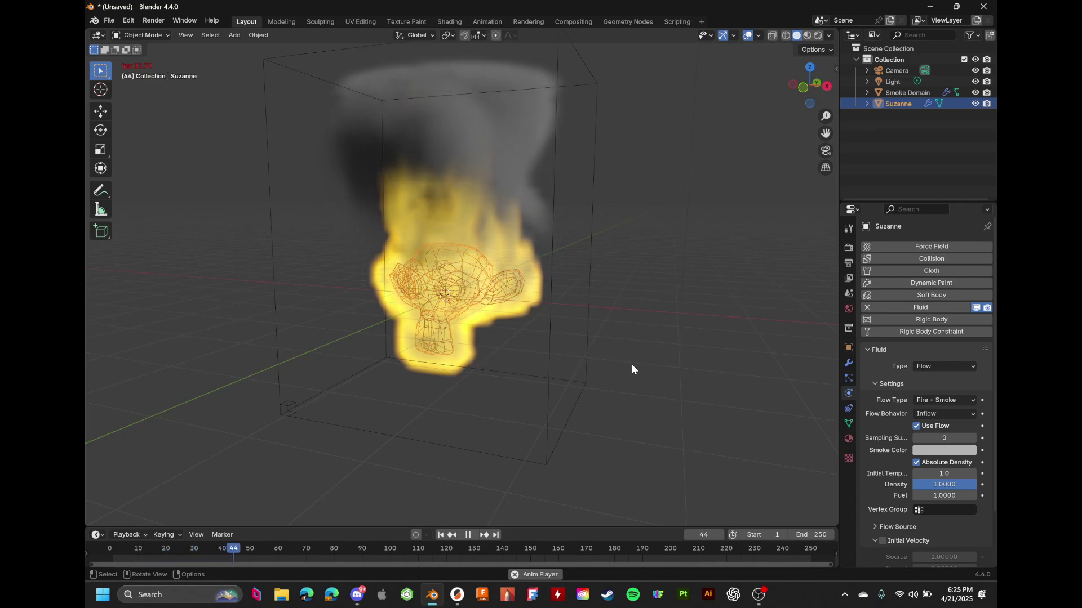
key(space)
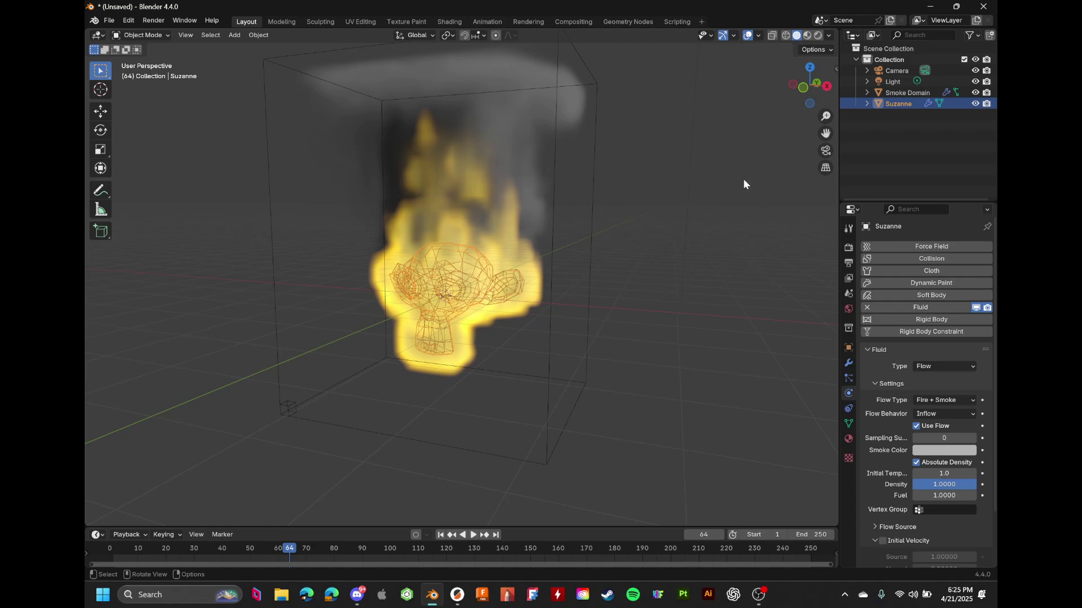
click(817, 36)
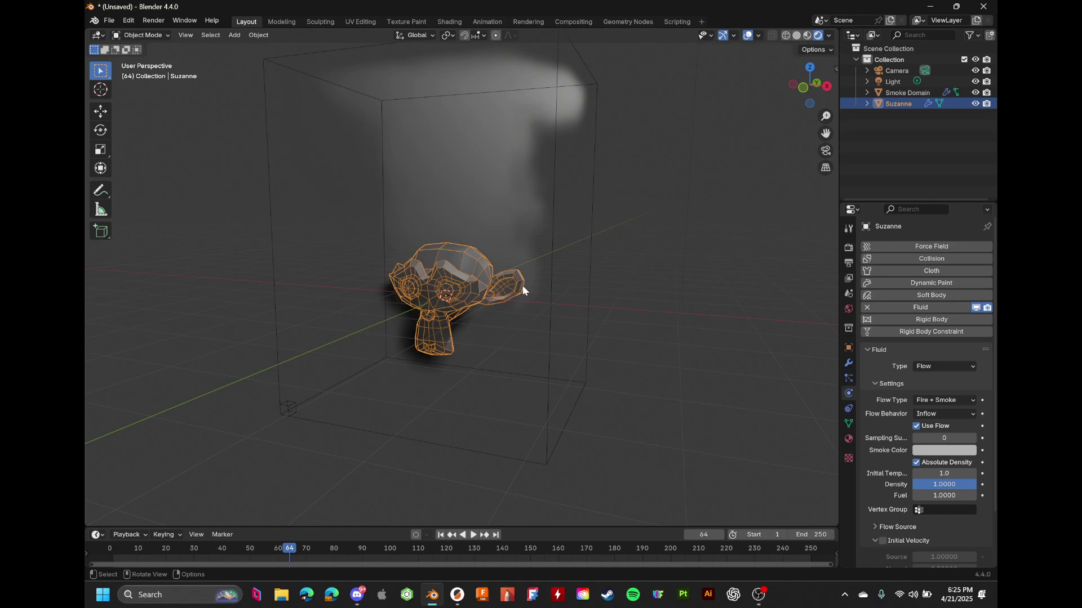
Show the smoke domain's material nodes in the Shading workspace
click(451, 19)
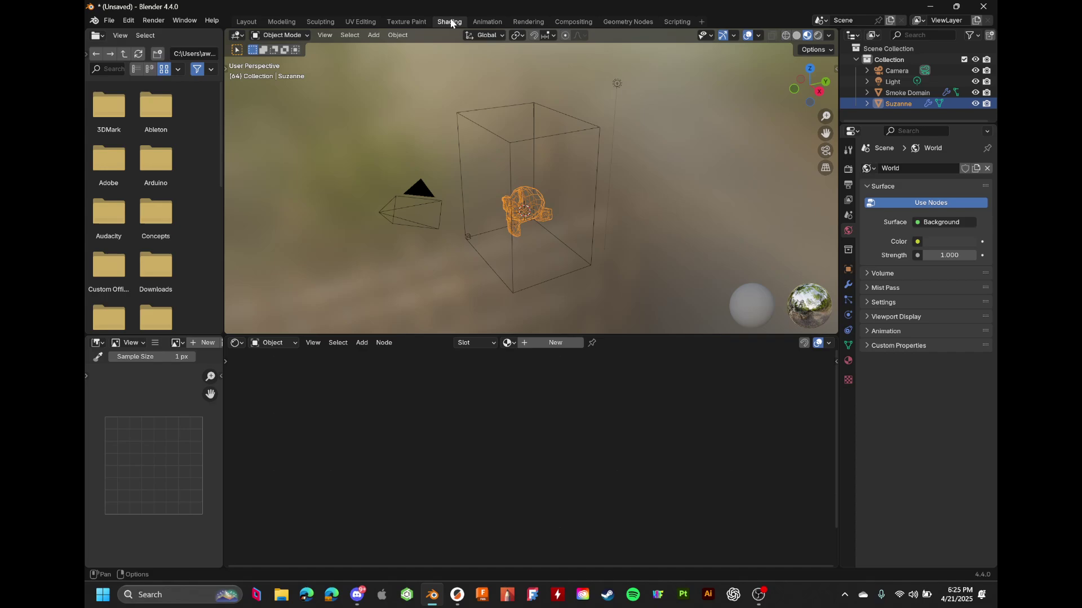
click(597, 195)
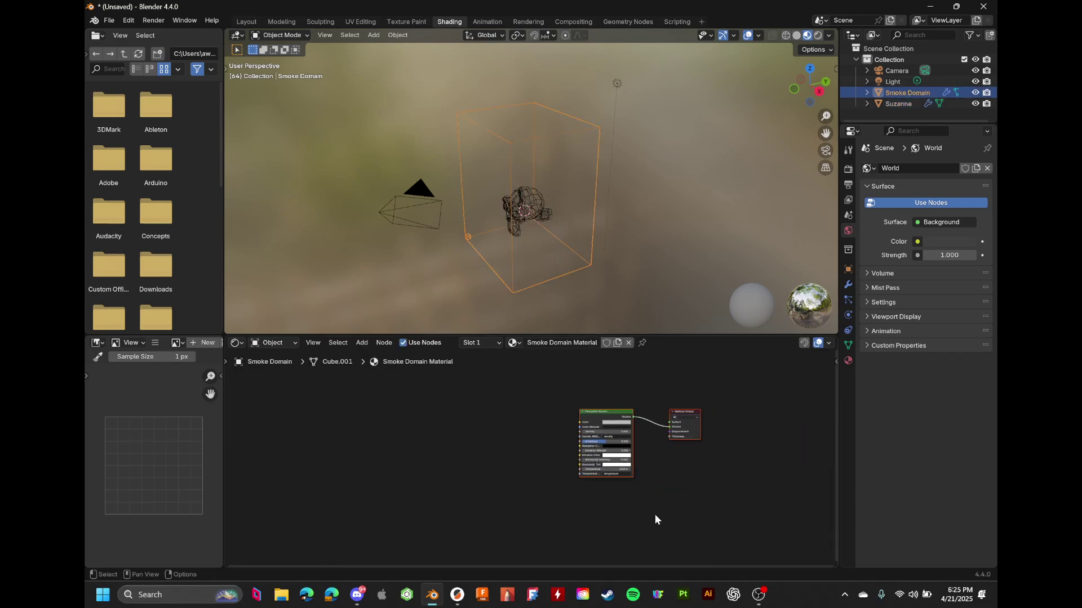
scroll(655, 515, up, 5)
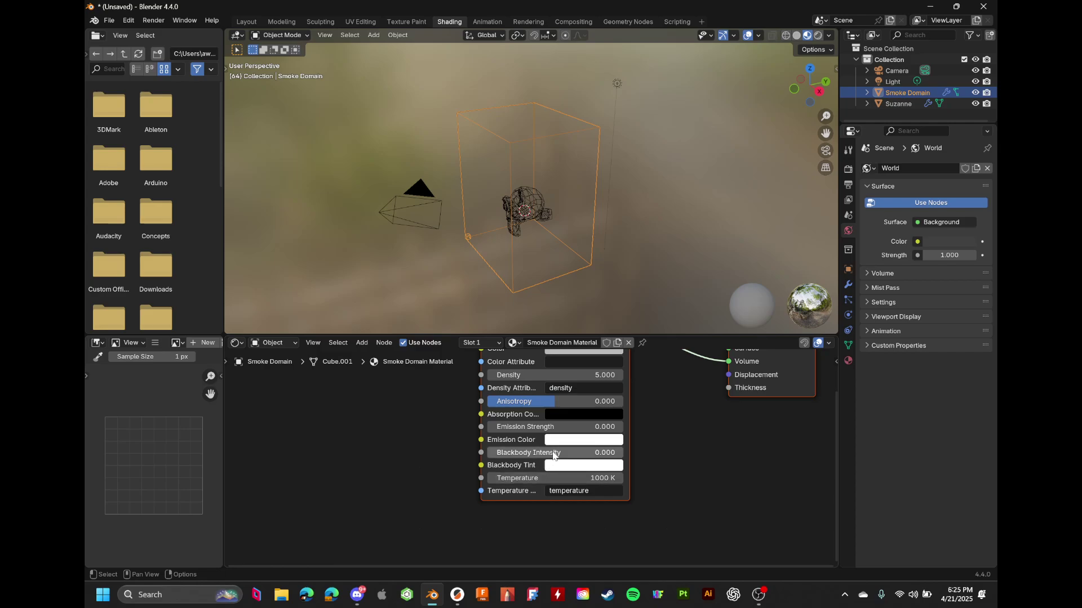
click(246, 20)
click(449, 21)
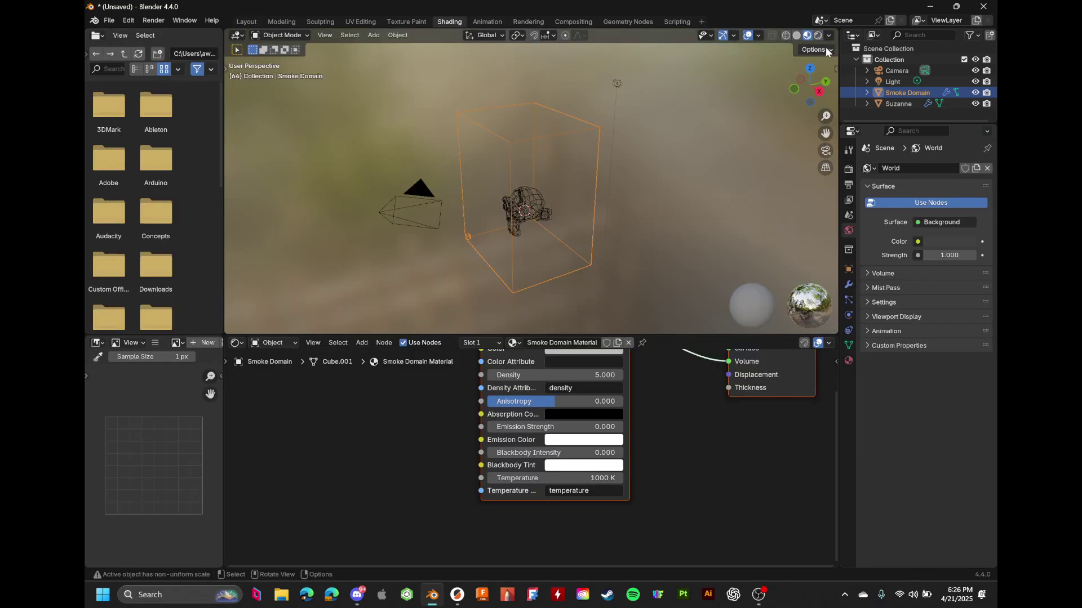
Display the Shading viewport as rendered and set the Principled Volume's Blackbody Intensity to 1.000
click(797, 35)
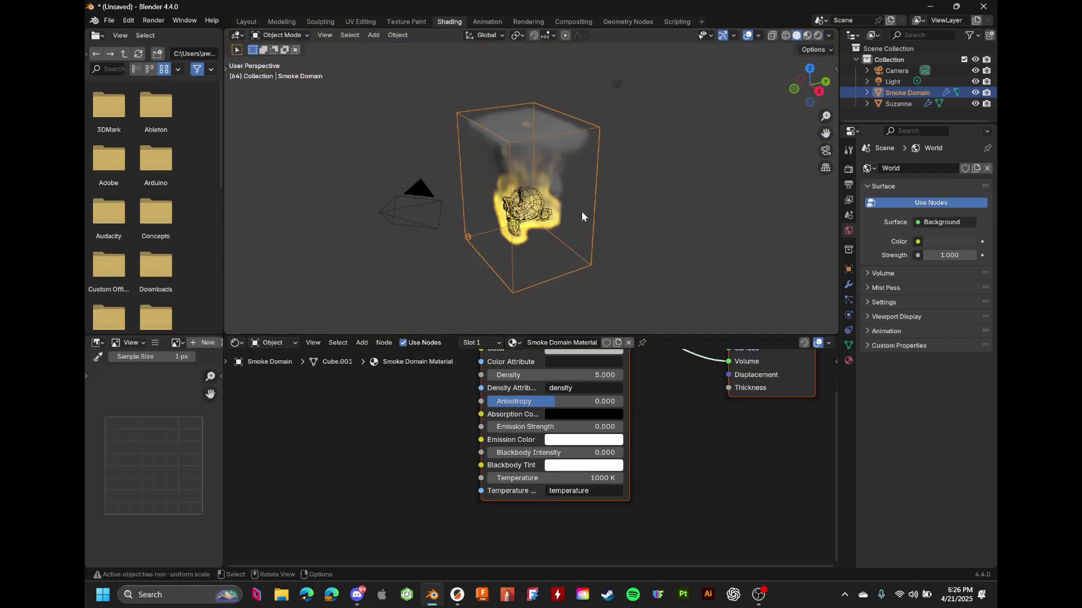
click(818, 35)
scroll(642, 157, up, 3)
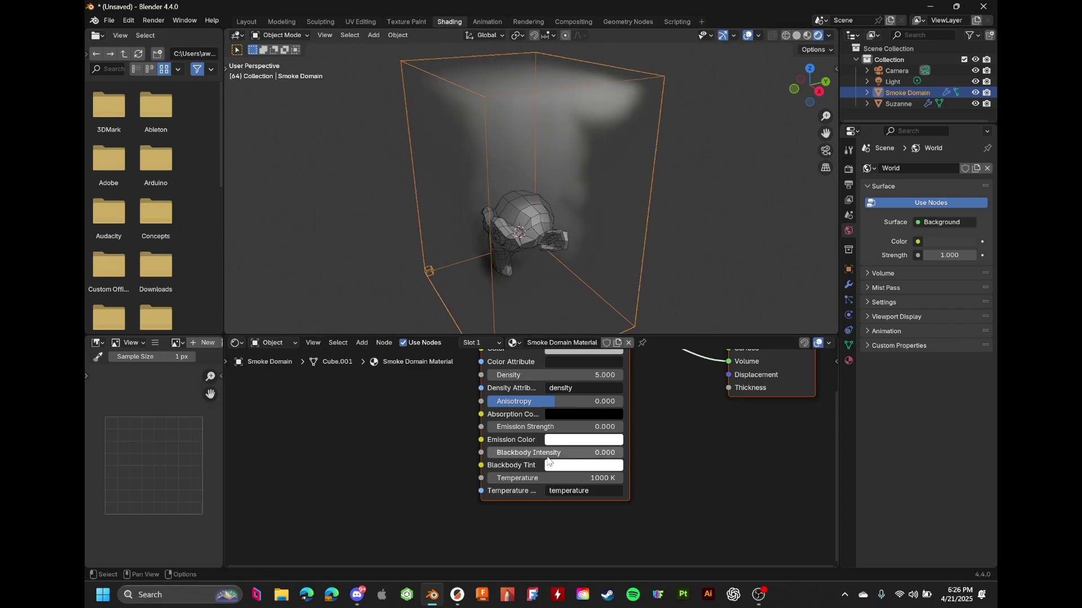
drag(547, 458, 648, 447)
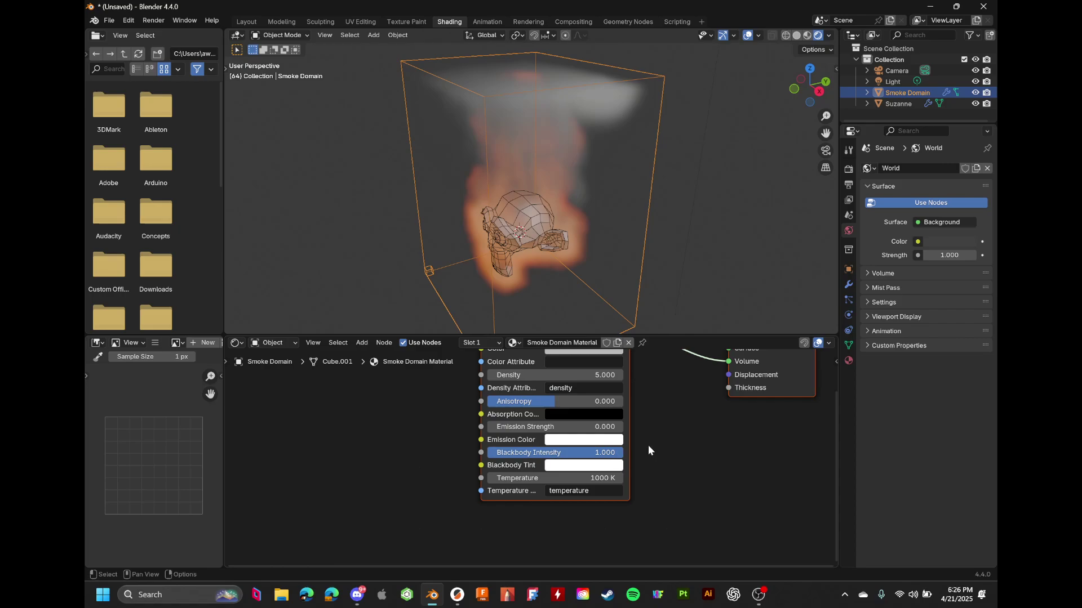
middle_drag(648, 446, 636, 487)
Try "temperature" as the Principled Volume's Color Attribute and clear the field again
click(592, 400)
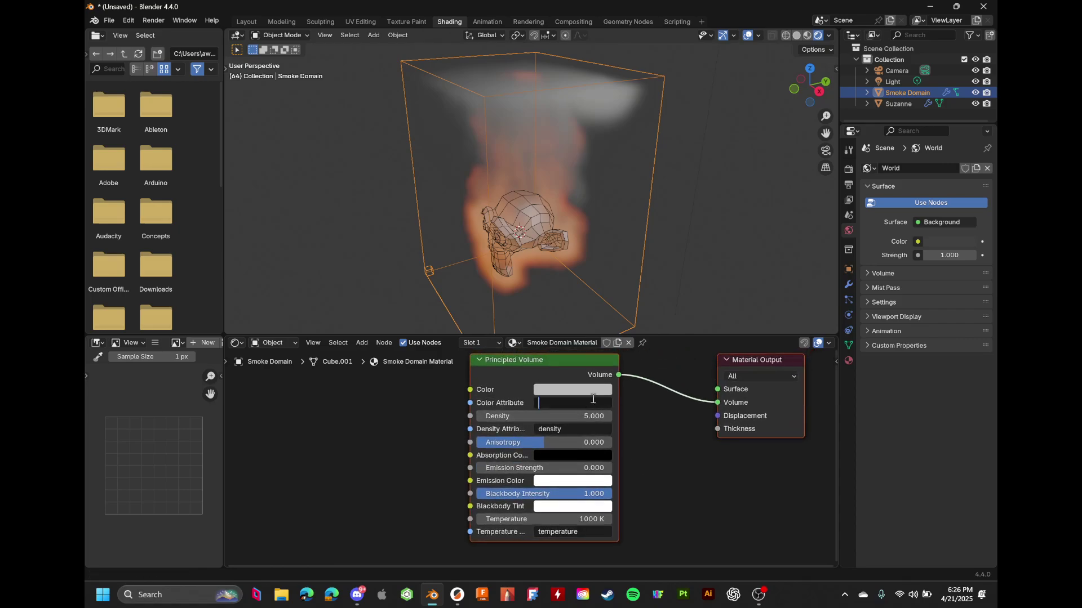
text(temperature)
key(Return)
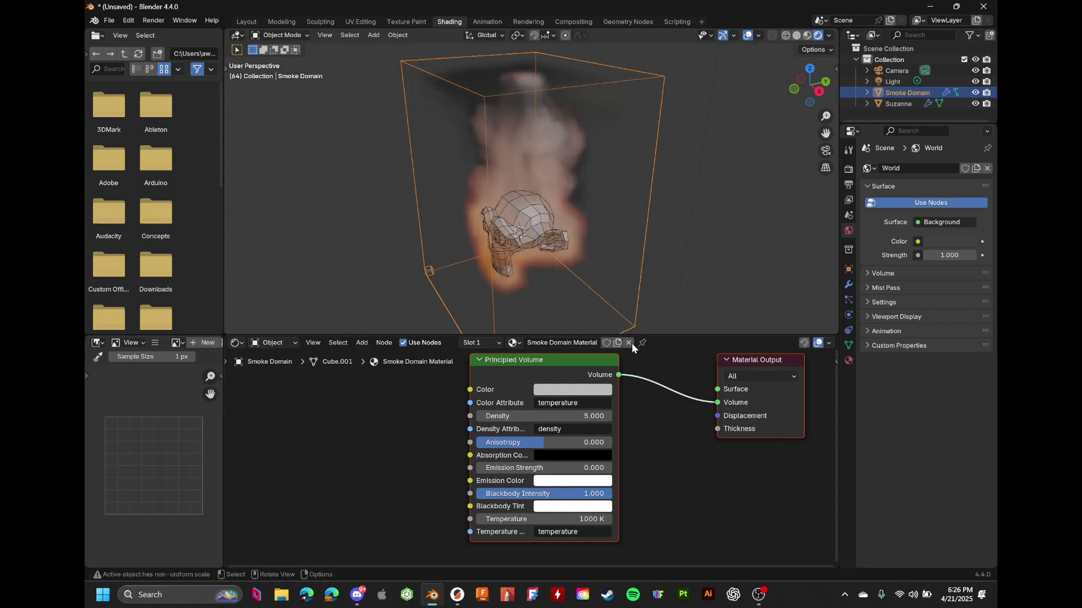
click(571, 402)
key(BackSpace)
key(Return)
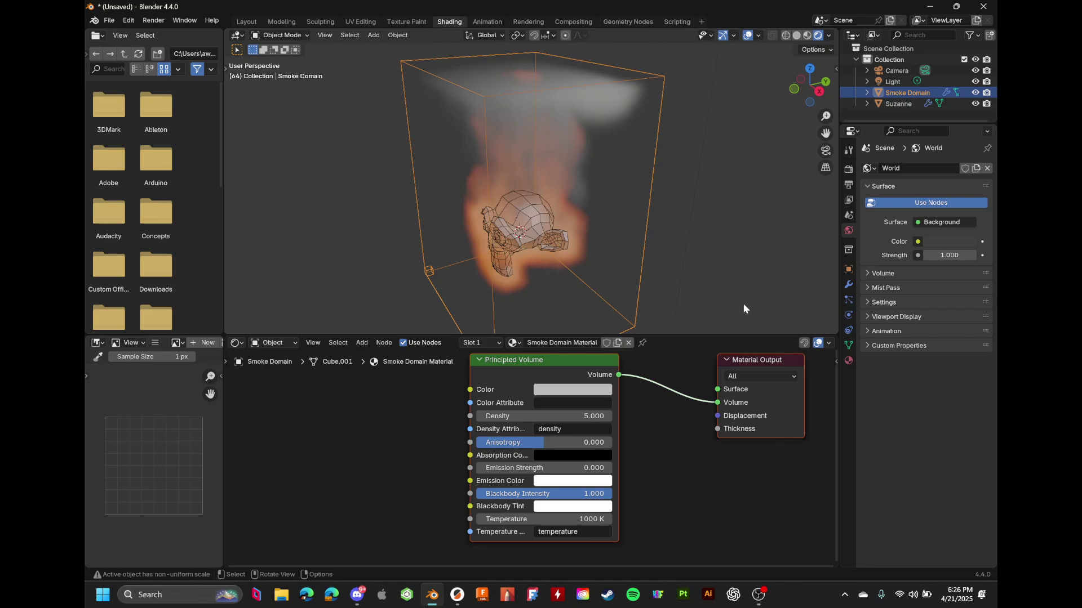
Set the smoke domain's resolution divisions to 64 in its physics settings
scroll(655, 240, left, 10)
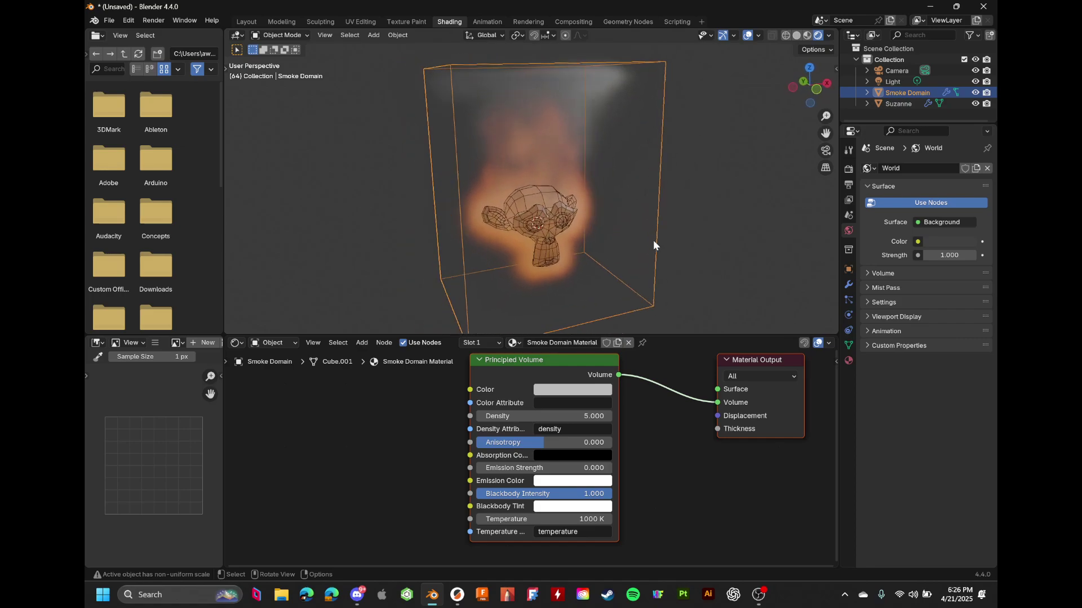
scroll(652, 240, left, 10)
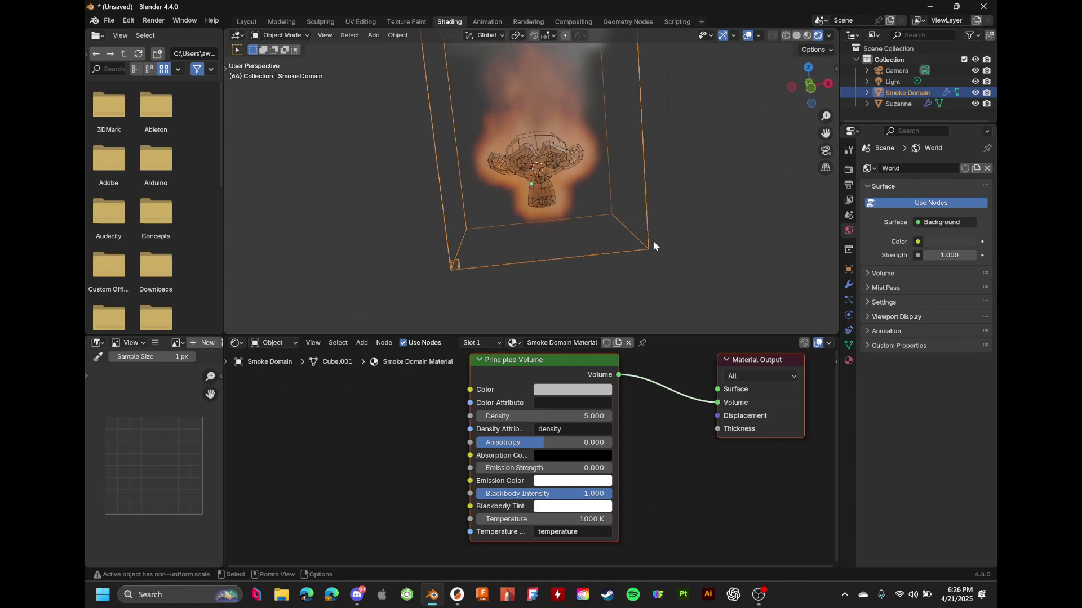
scroll(673, 258, left, 2)
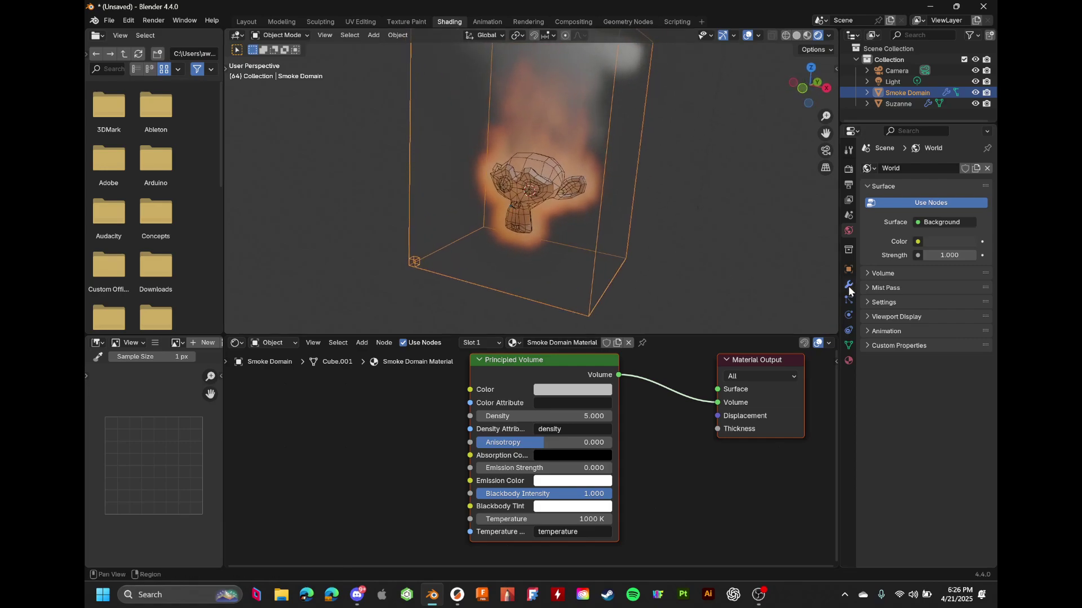
click(848, 284)
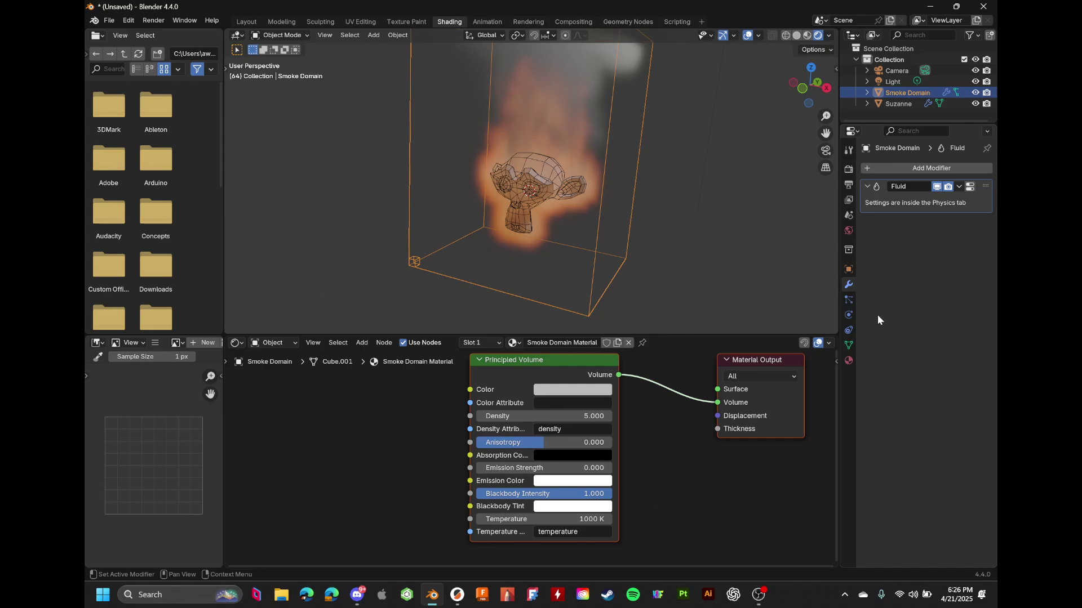
click(848, 315)
double_click(966, 335)
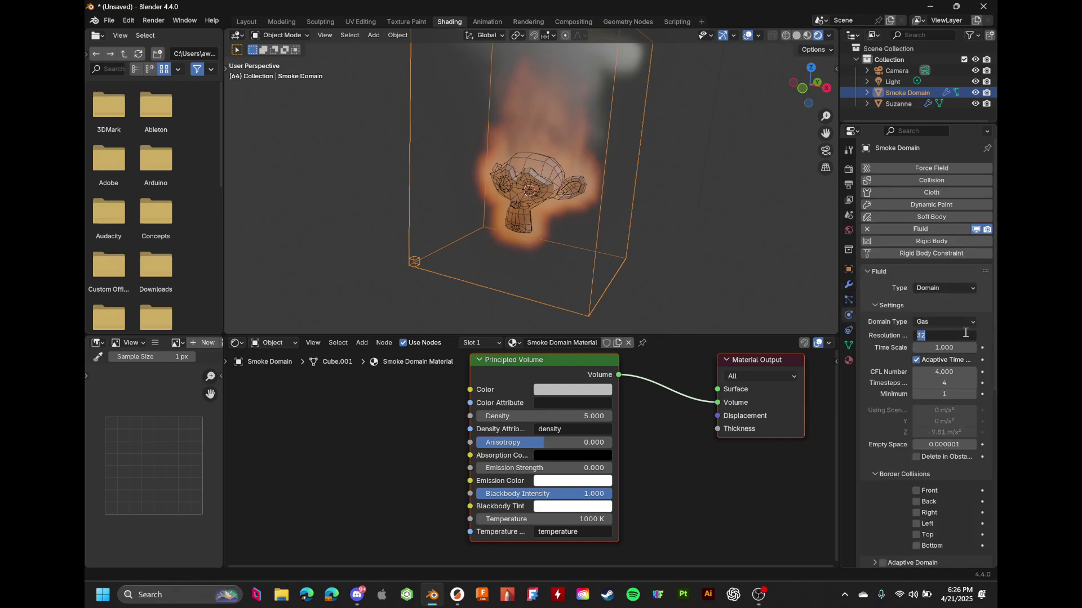
text(64)
key(Return)
Set the domain's cache type to All, start baking all data and stop the bake partway
scroll(880, 387, down, 8)
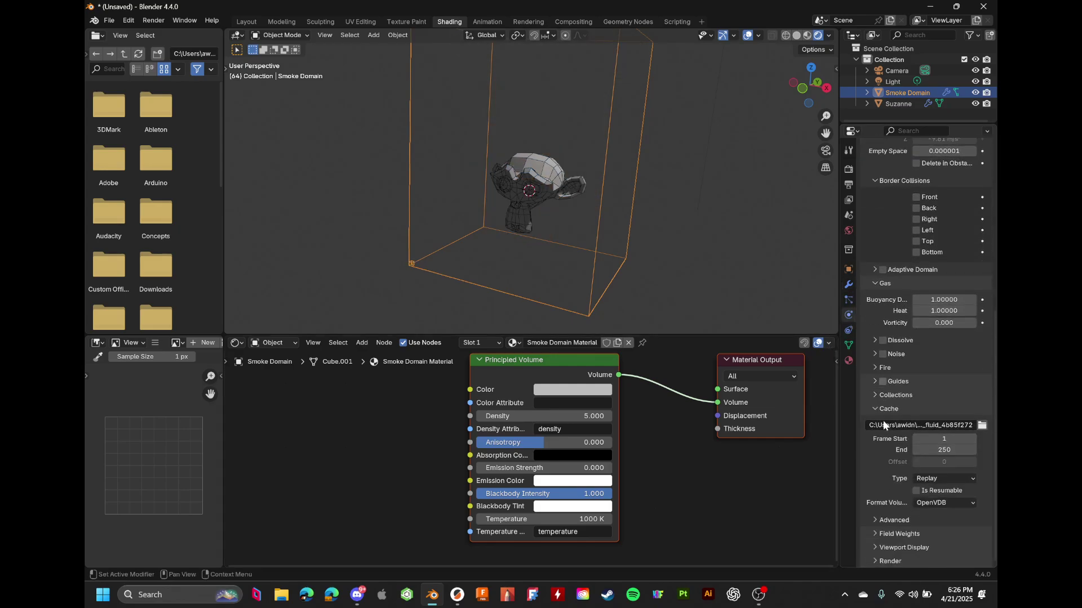
click(945, 478)
click(945, 509)
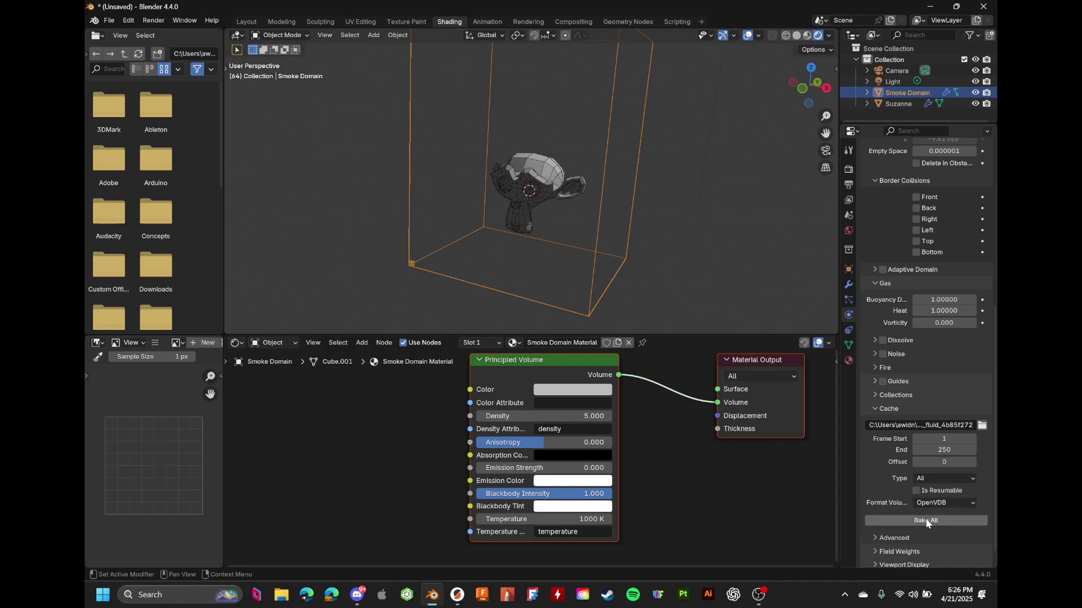
click(927, 522)
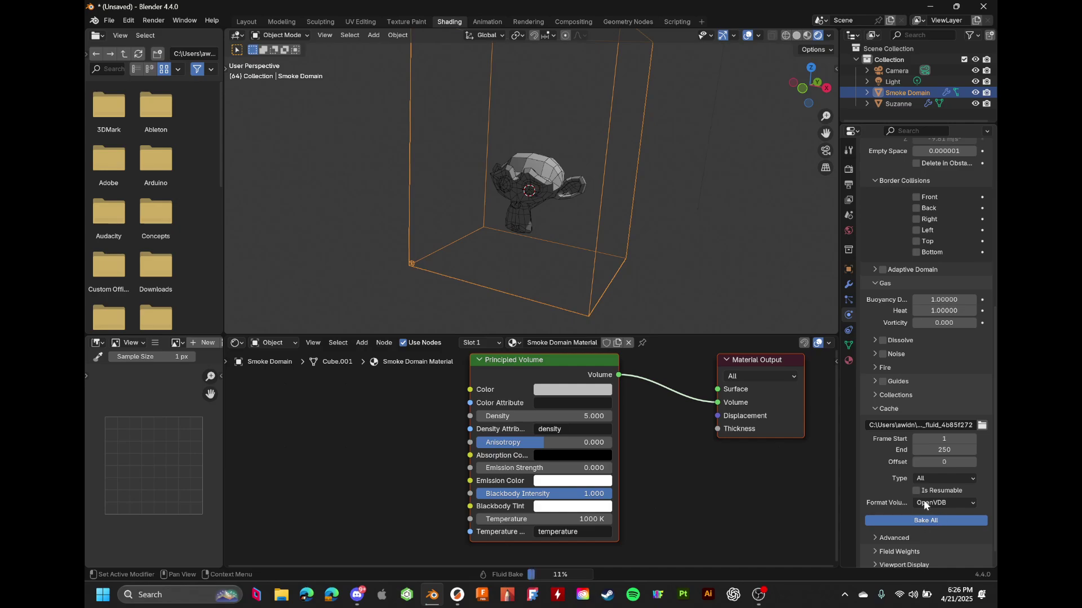
key(Escape)
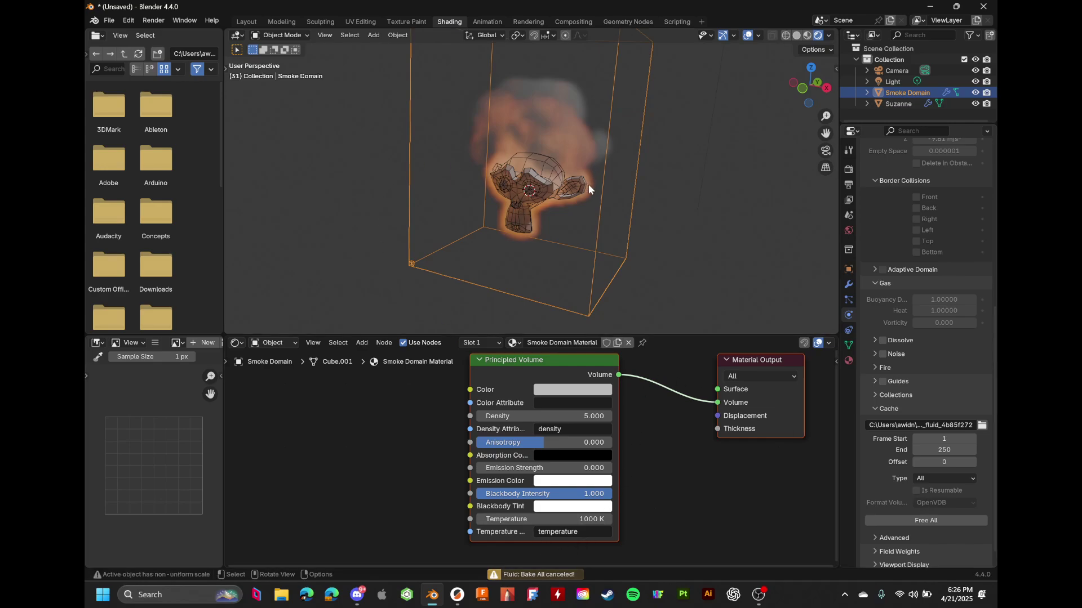
scroll(890, 478, down, 1)
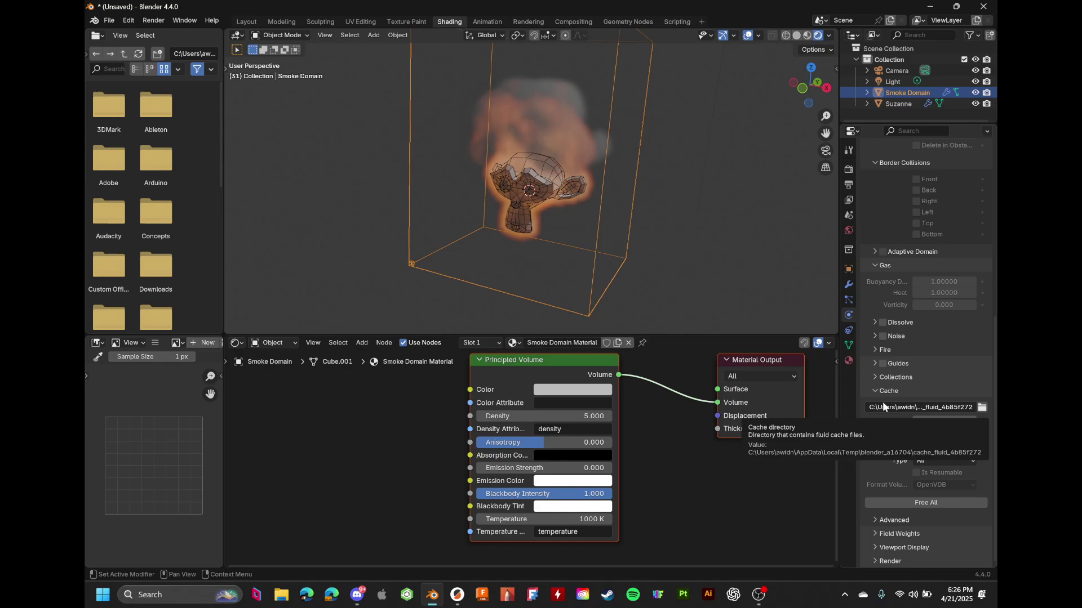
drag(579, 494, 611, 495)
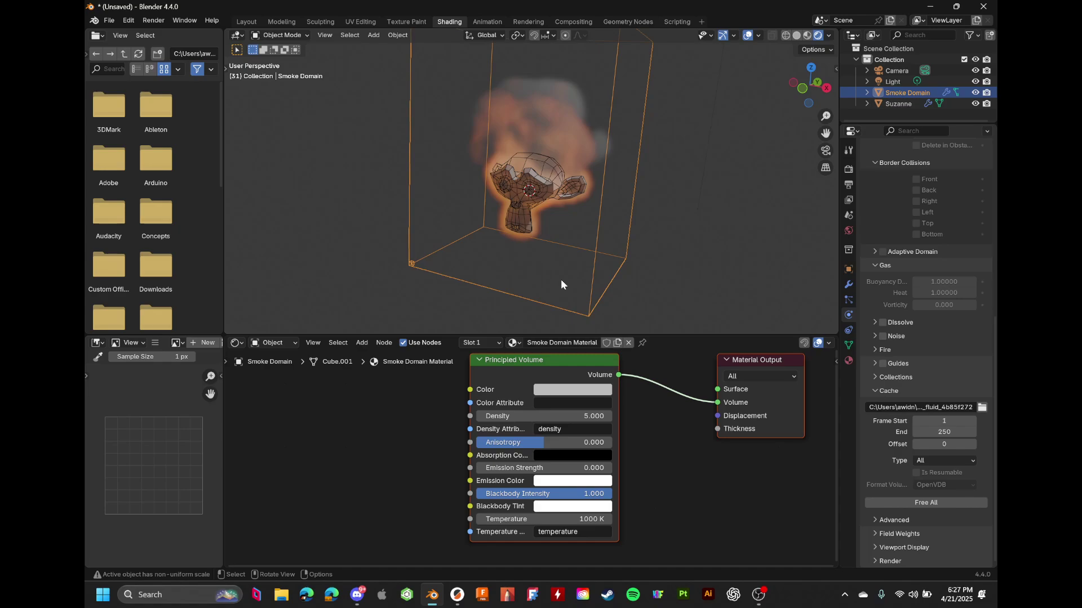
mouse_move(560, 279)
shift+middle_down()
mouse_move(479, 258)
mouse_move(616, 253)
mouse_move(601, 243)
shift+middle_up()
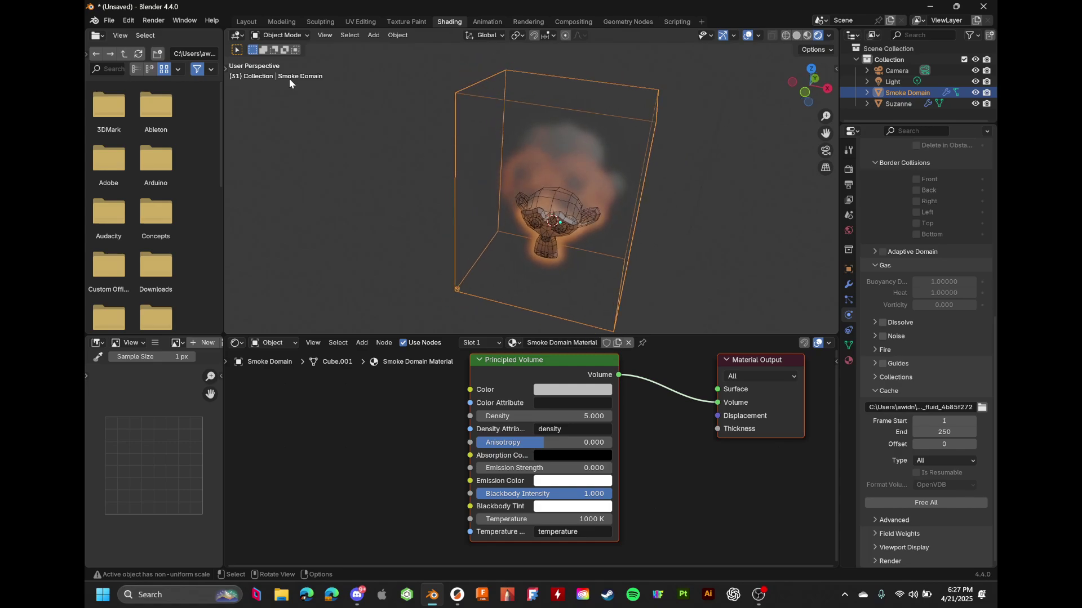
Return to the Layout workspace and delete both the smoke domain and the monkey
click(248, 22)
shift+click(479, 309)
key(Delete)
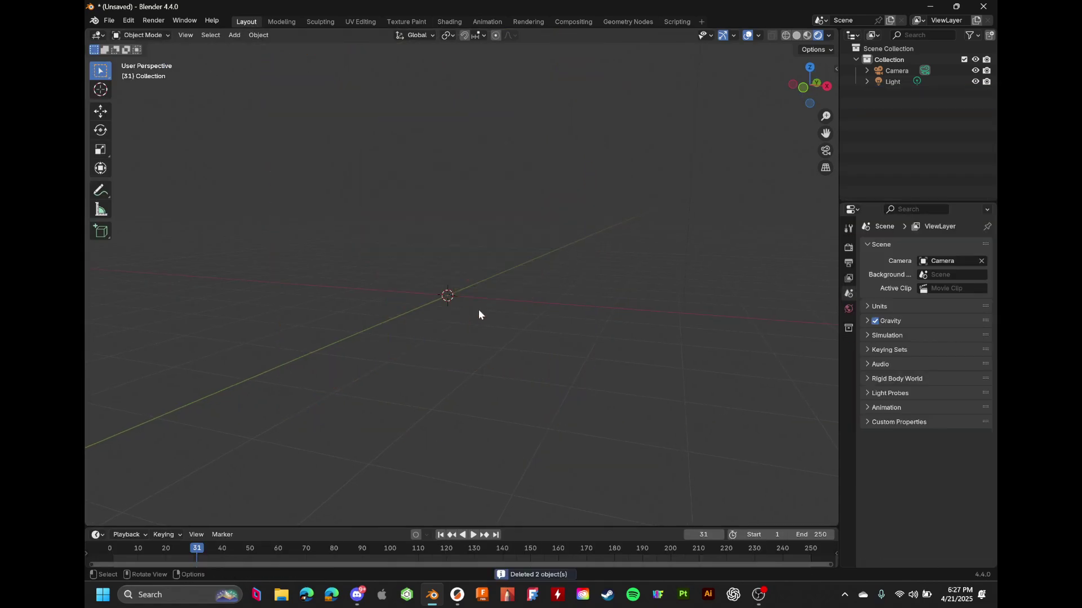
Start a new General file without saving the current scene
click(109, 21)
mouse_move(116, 32)
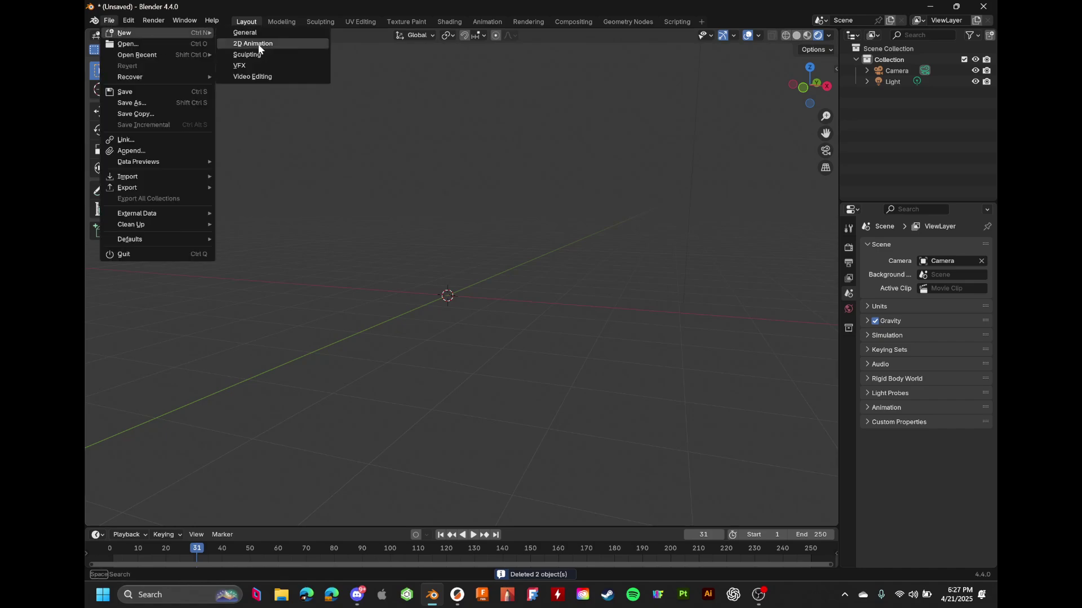
click(255, 34)
click(558, 315)
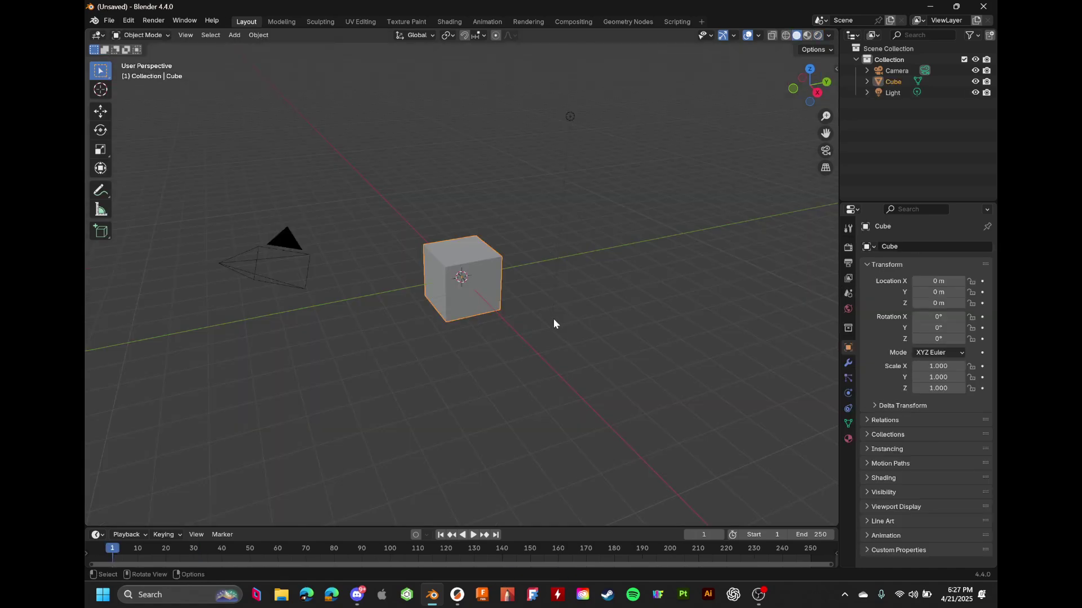
Raise the default cube about 4.3 m along the Z axis and deselect it
middle_drag(501, 308, 459, 301)
key(g)
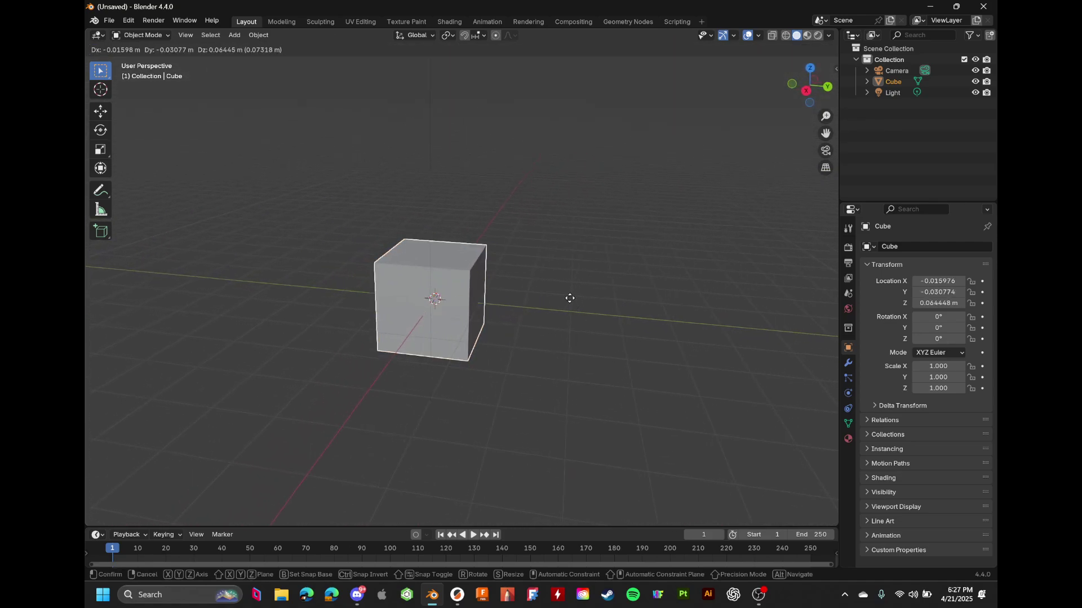
key(z)
click(604, 114)
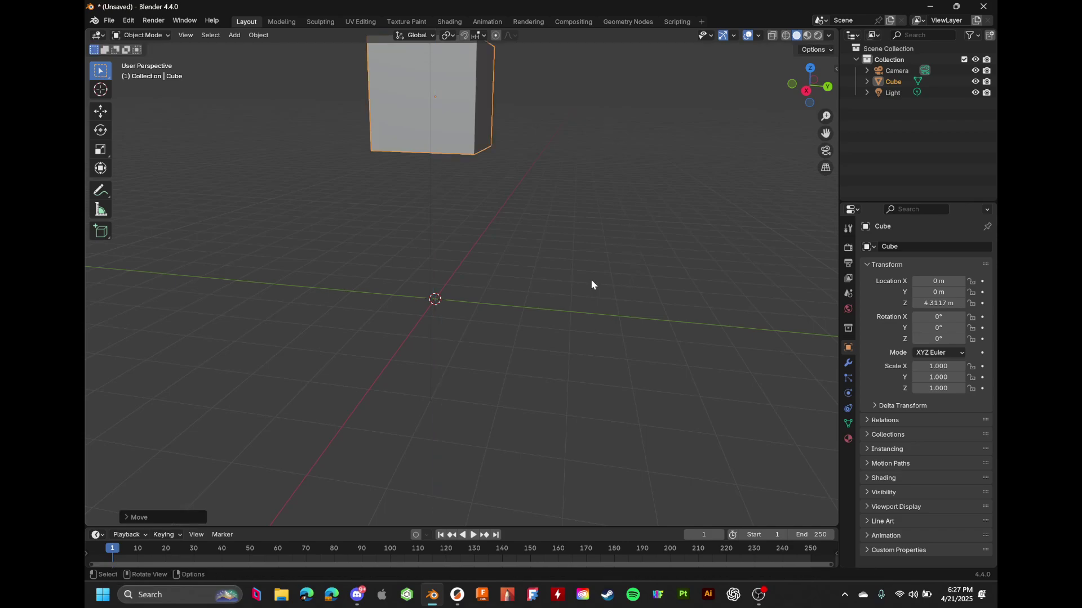
scroll(569, 231, down, 6)
scroll(581, 230, up, 4)
key(alt+a)
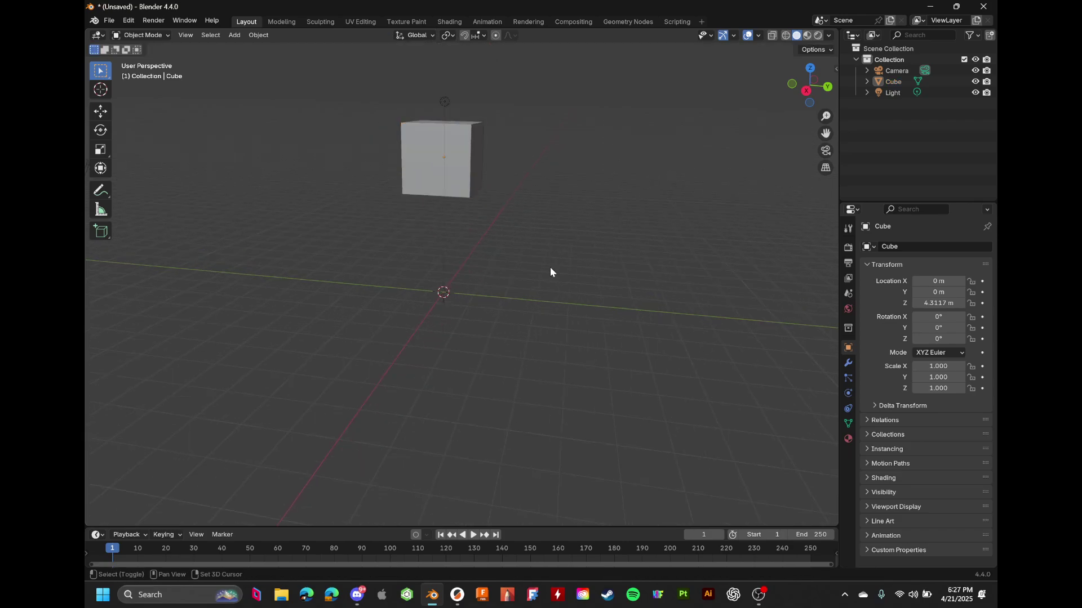
Add a plane at the world origin and scale it up about 15.4 times as a floor beneath the cube
key(shift+a)
mouse_move(556, 299)
click(601, 294)
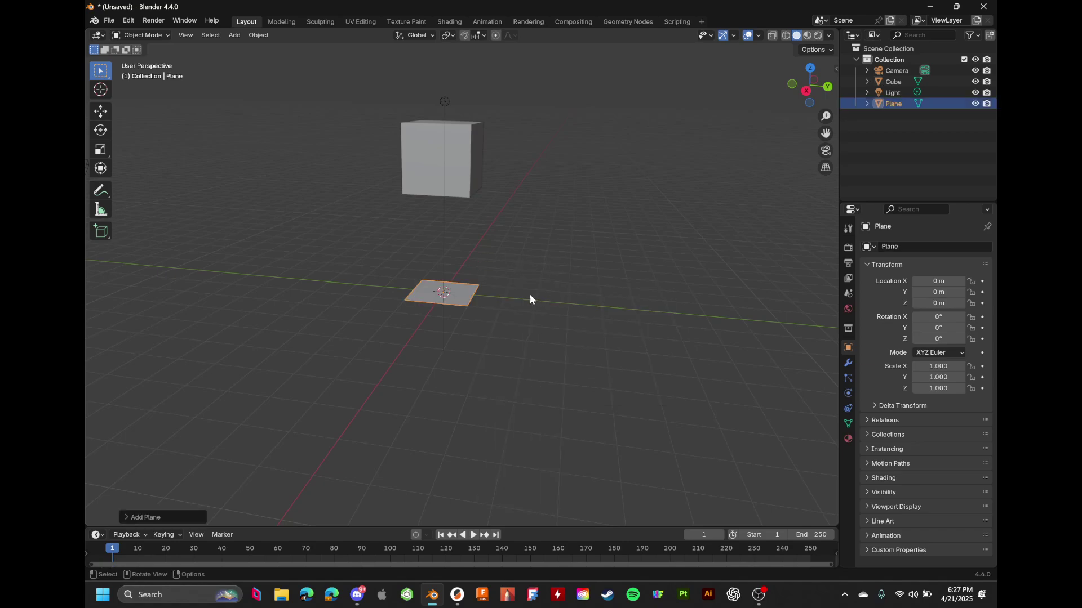
key(s)
click(116, 324)
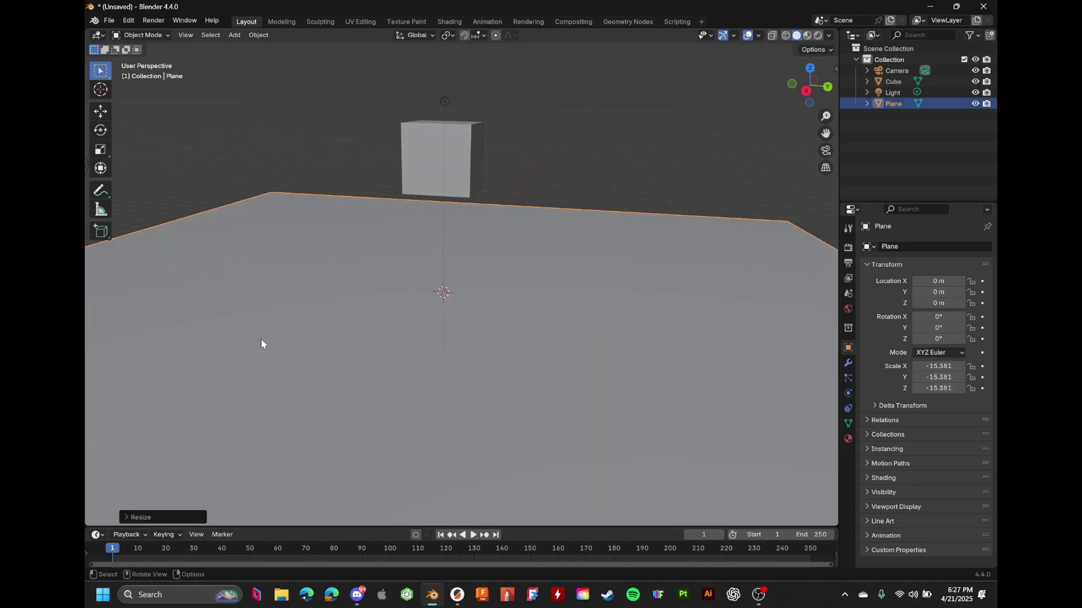
middle_drag(614, 340, 581, 294)
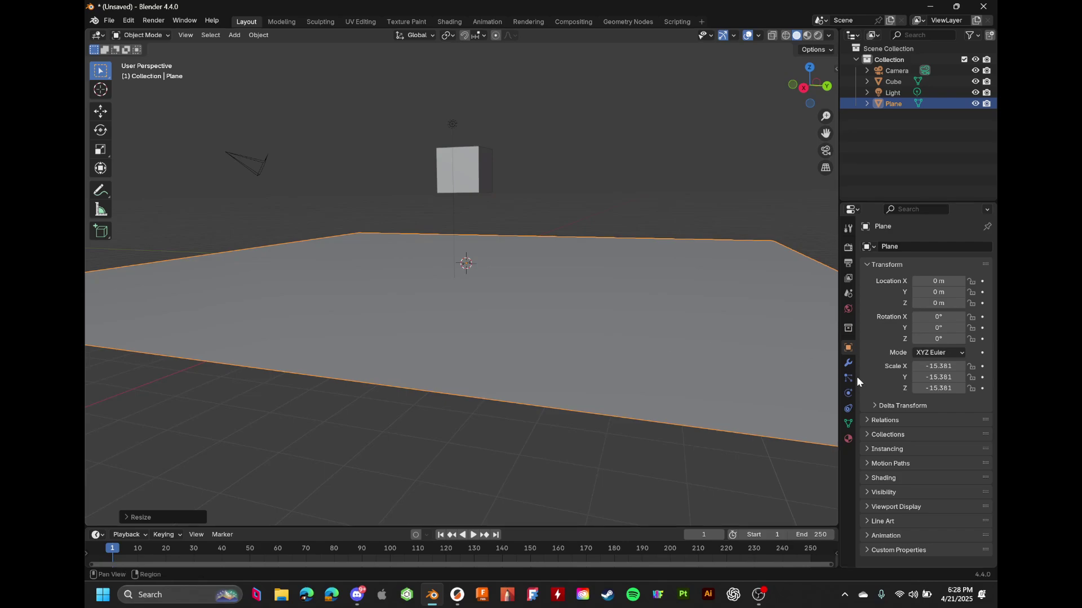
Enable Collision physics on the plane
click(848, 364)
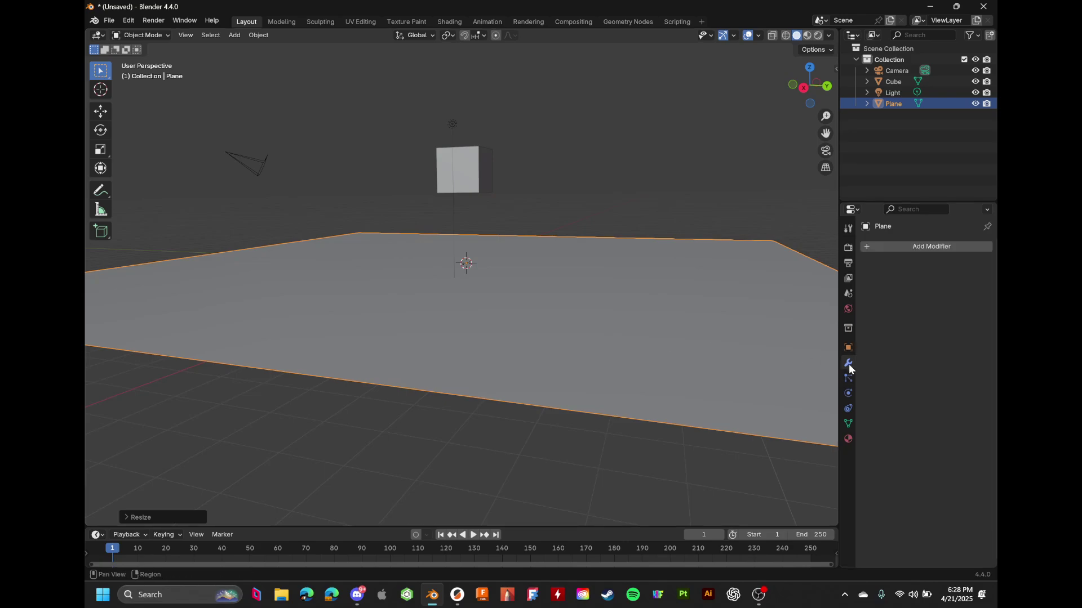
click(848, 393)
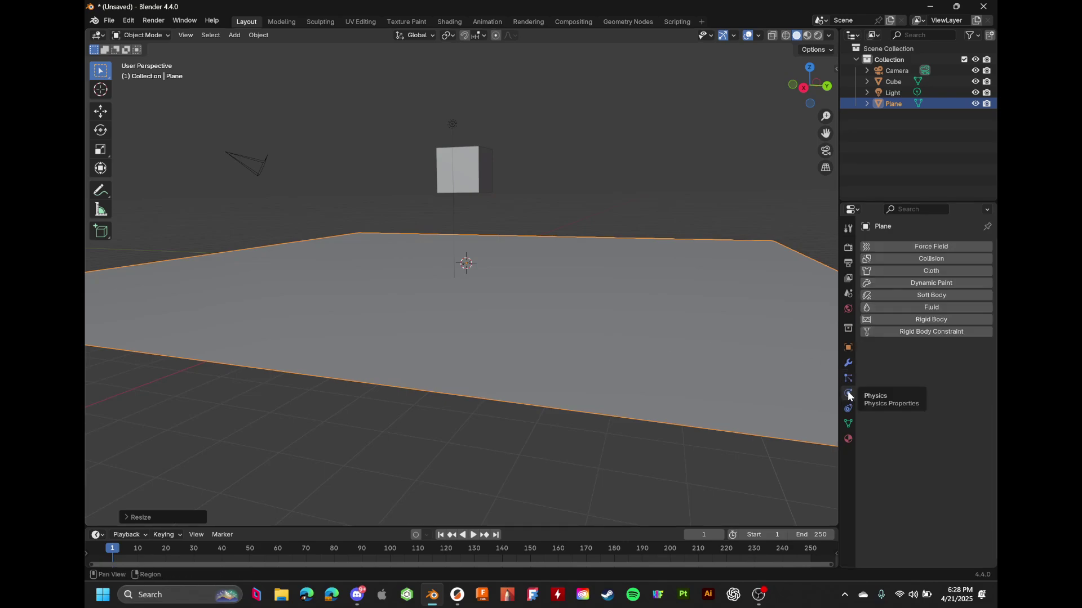
click(956, 259)
middle_drag(802, 256, 776, 260)
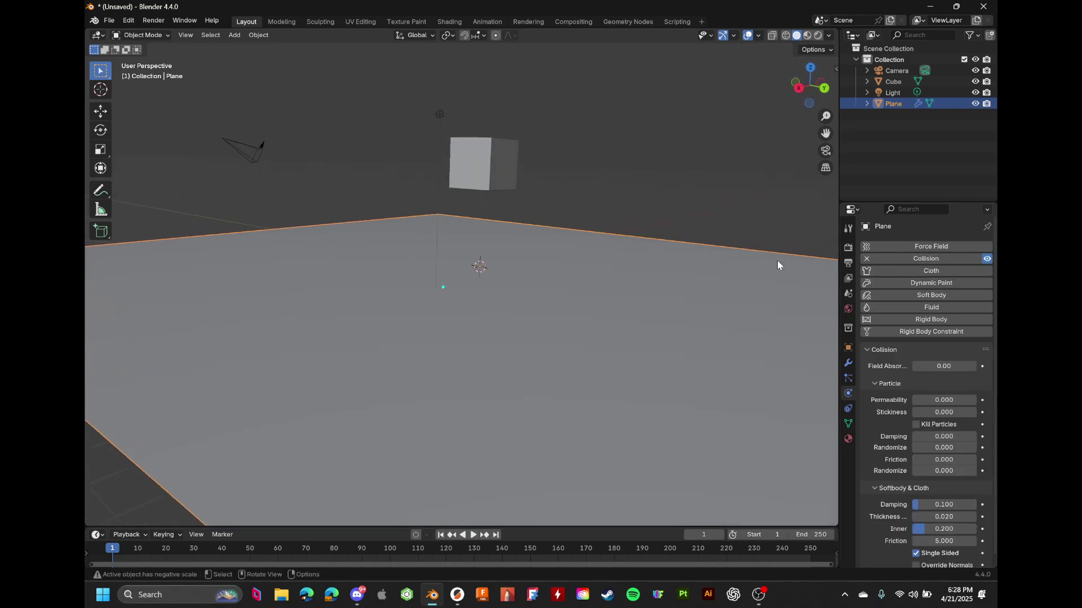
Try Soft Body physics on the cube and play the animation
click(506, 170)
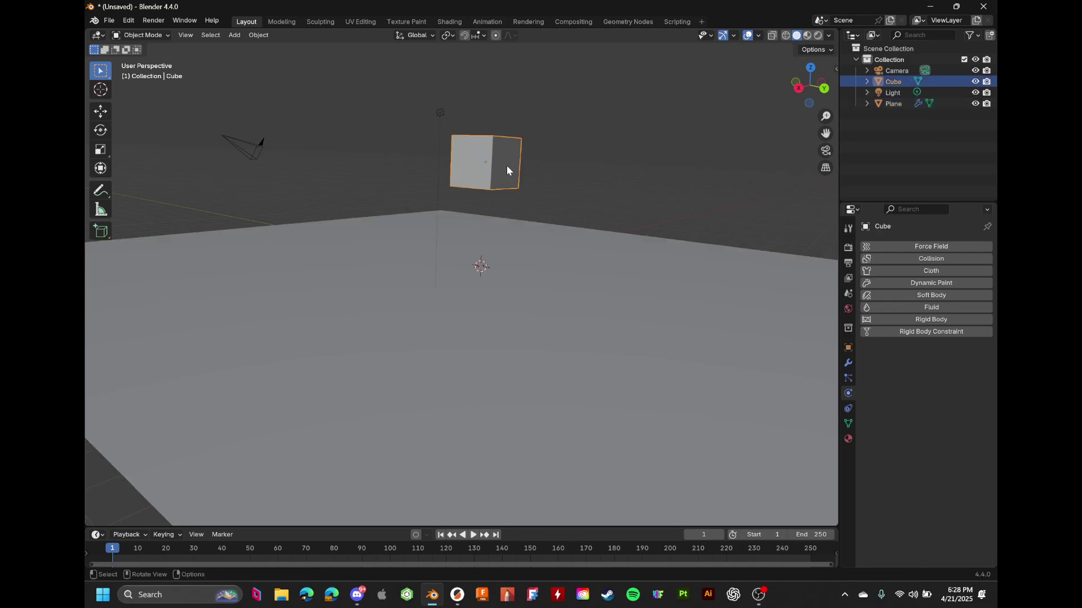
click(938, 298)
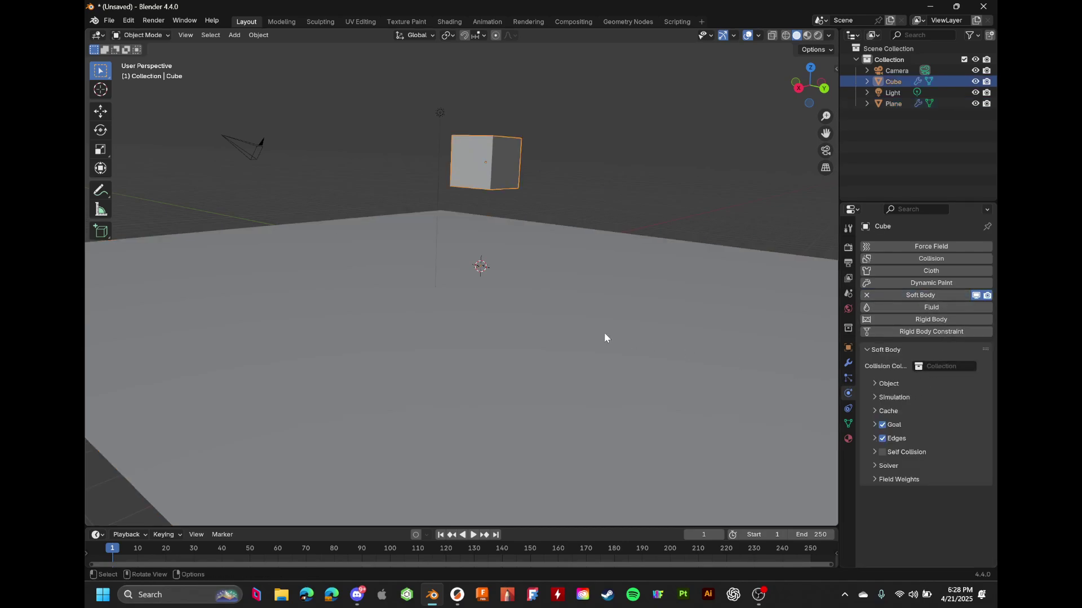
key(space)
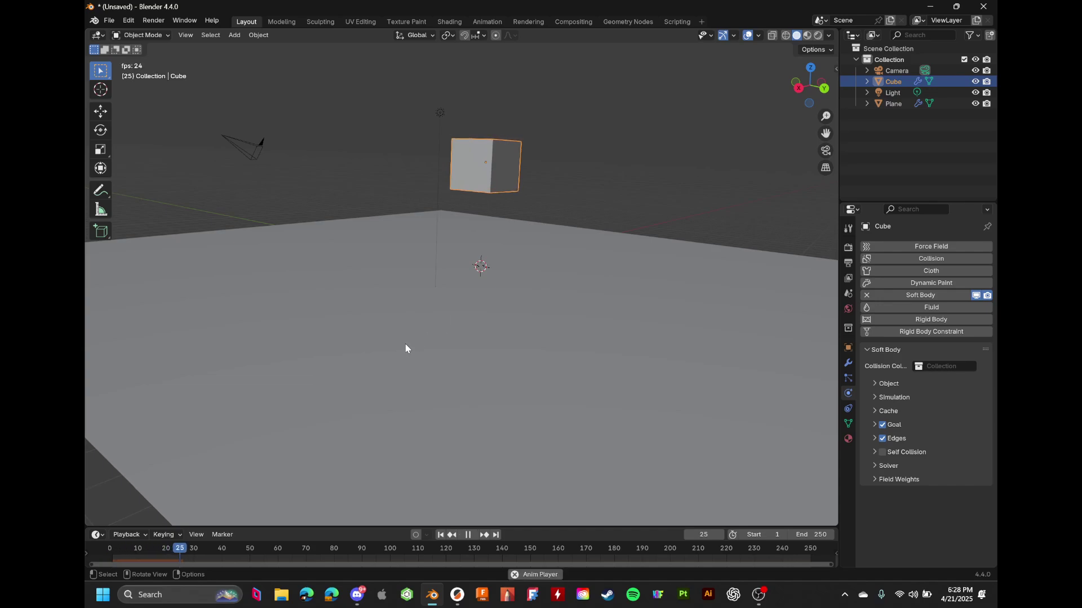
key(ctrl+z)
click(942, 295)
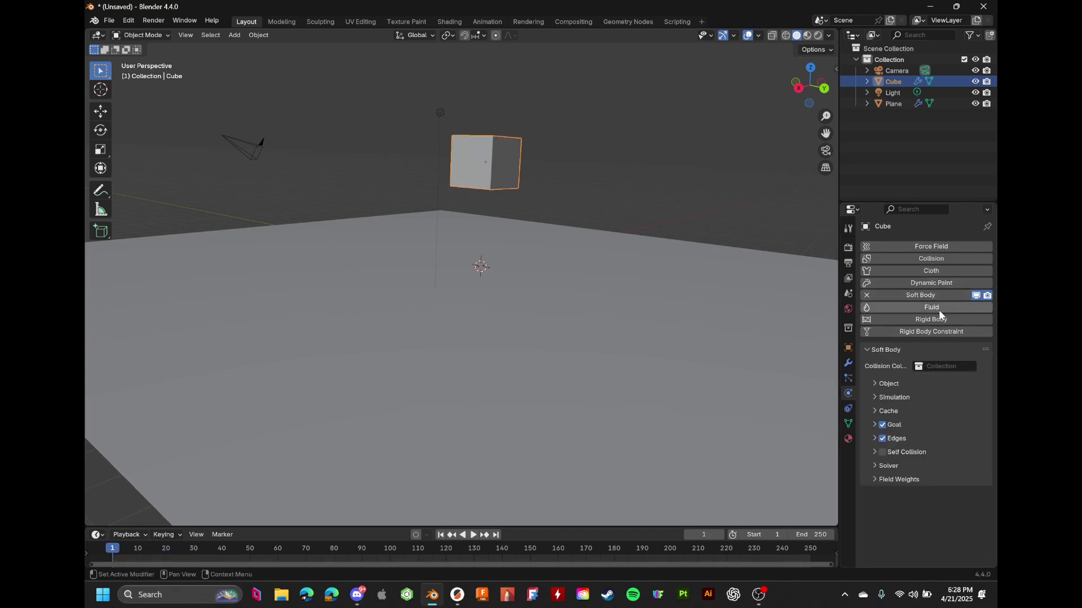
Examine the cube's Soft Body settings, including the Object, Simulation and Self Collision options
click(882, 387)
click(883, 387)
click(891, 397)
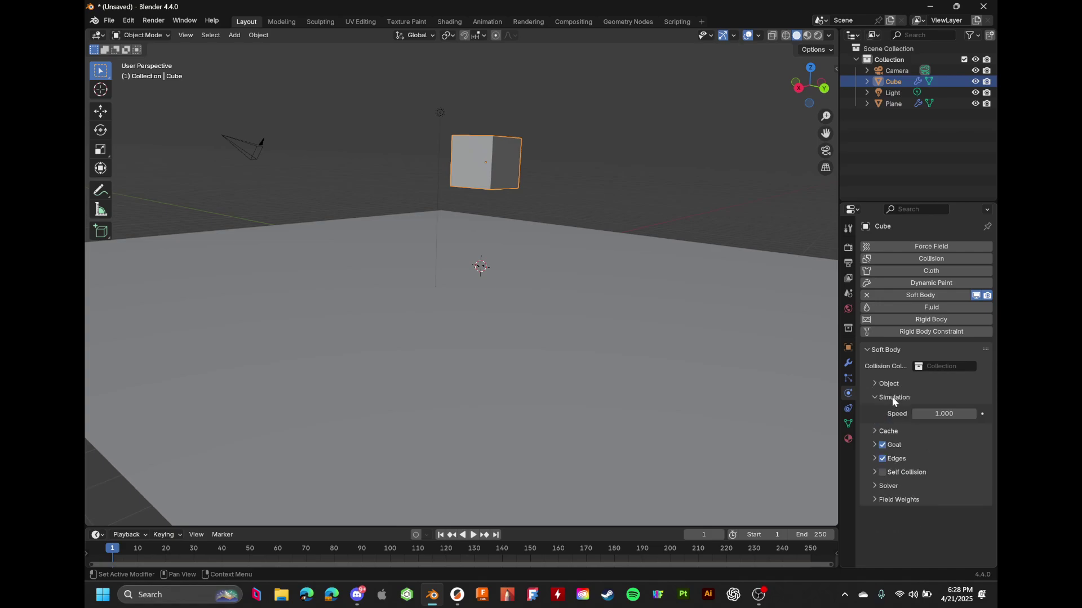
click(891, 397)
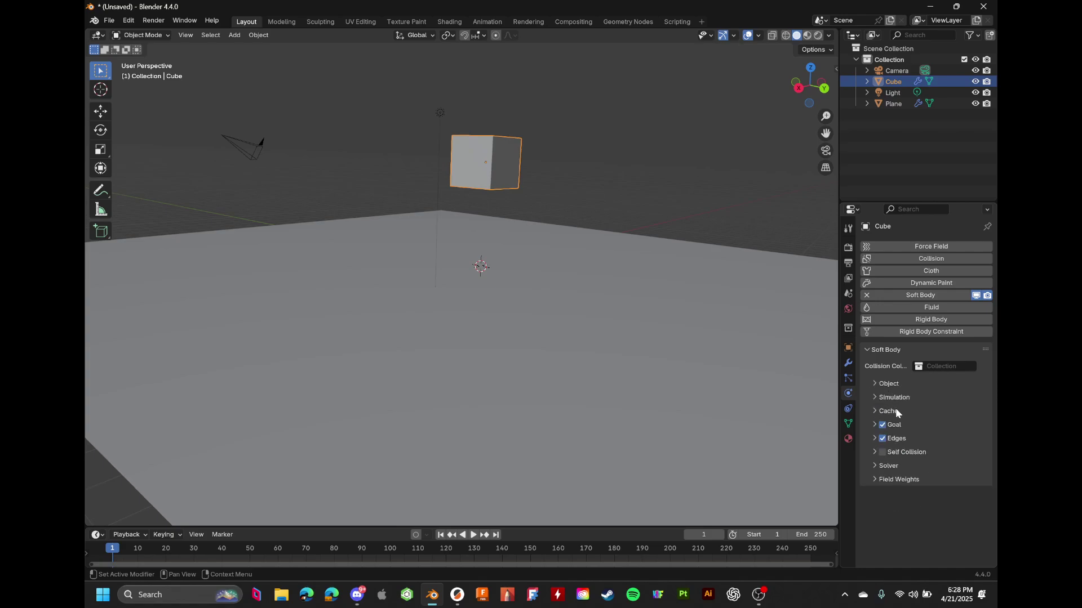
click(872, 451)
click(872, 451)
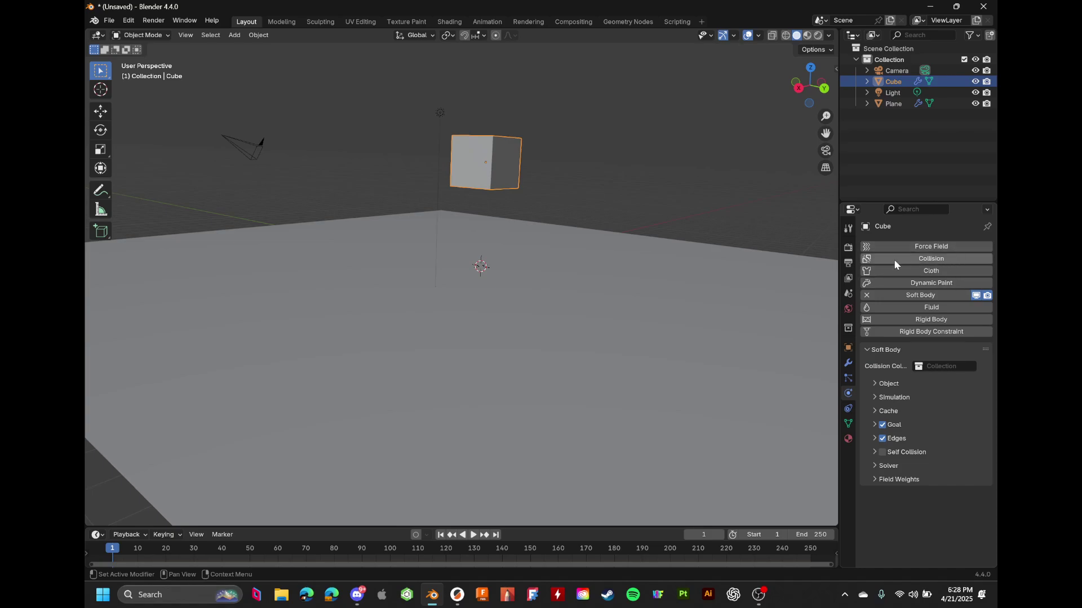
Replay the soft body simulation and remove Soft Body physics from the cube
key(space)
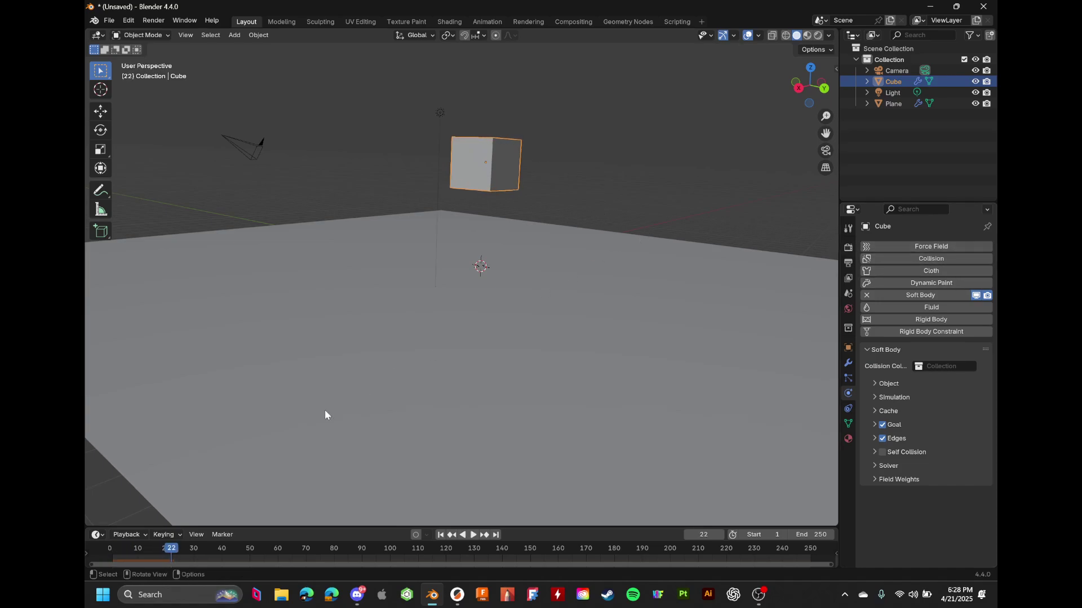
click(103, 553)
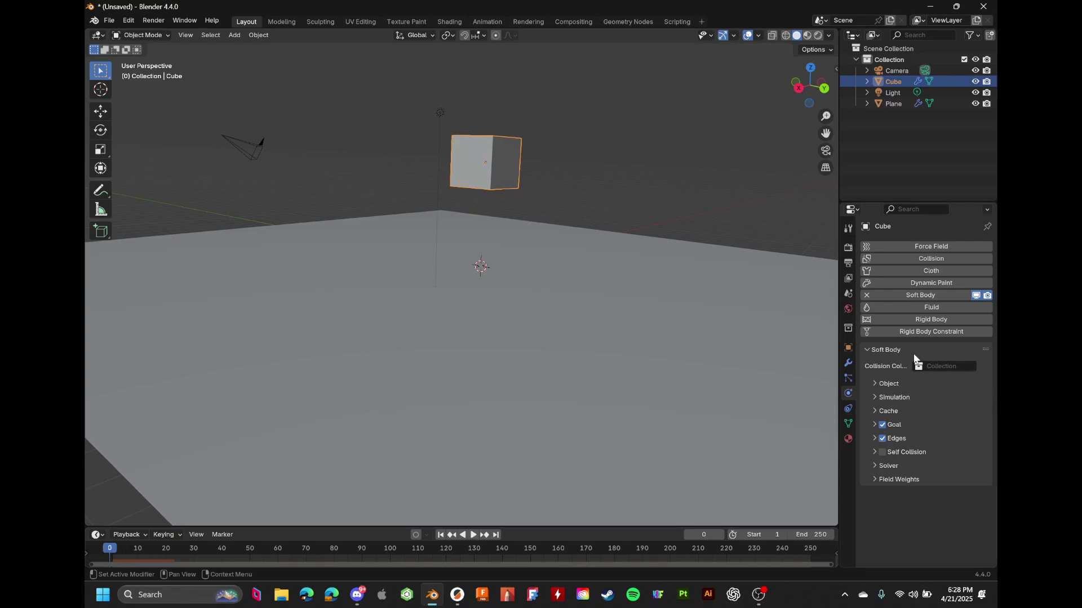
click(953, 296)
Try Rigid Body physics on the cube with only Collision enabled on the plane, and play the simulation
click(949, 319)
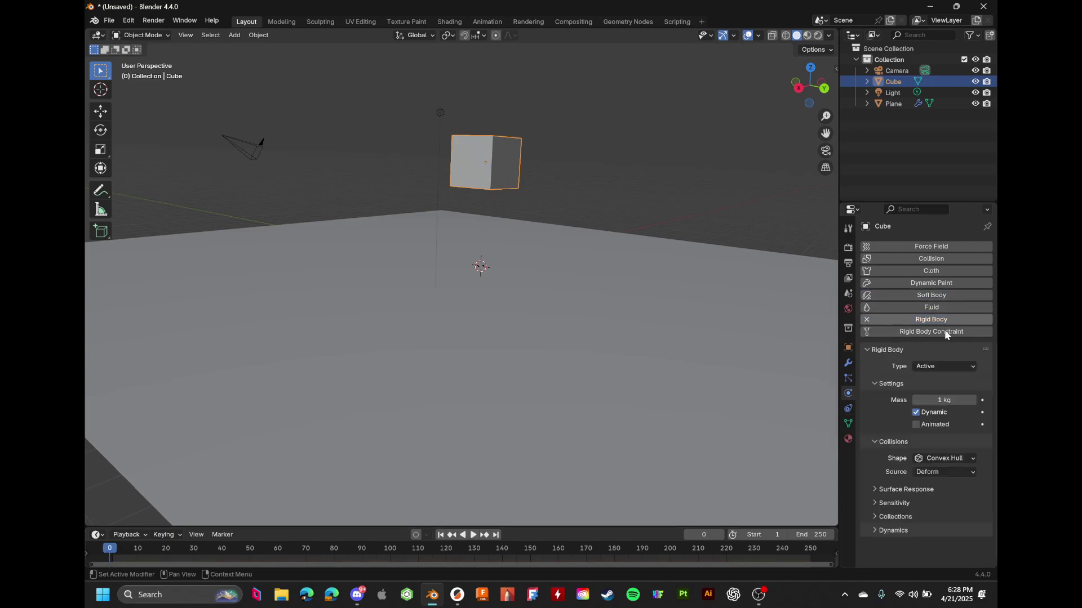
key(space)
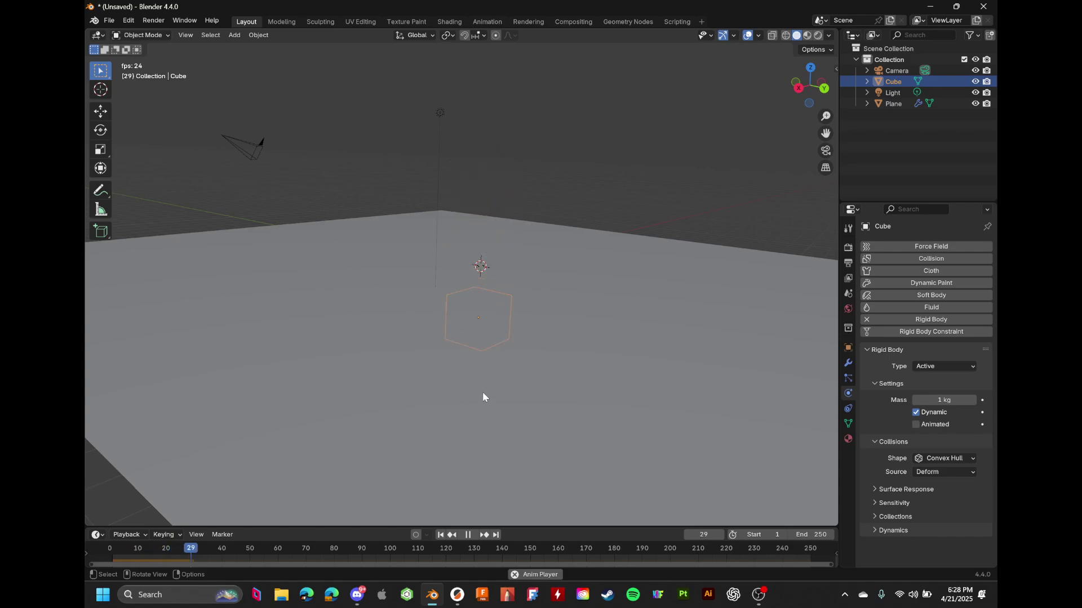
key(Escape)
Add Rigid Body physics to the plane with its type set to Passive and play the simulation
click(527, 374)
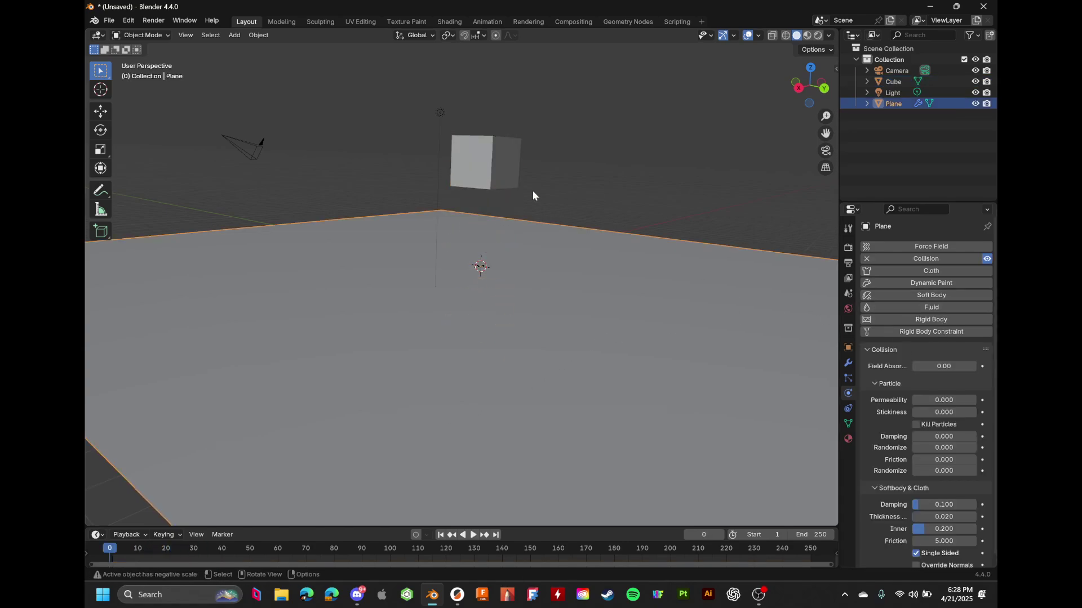
click(510, 179)
click(534, 362)
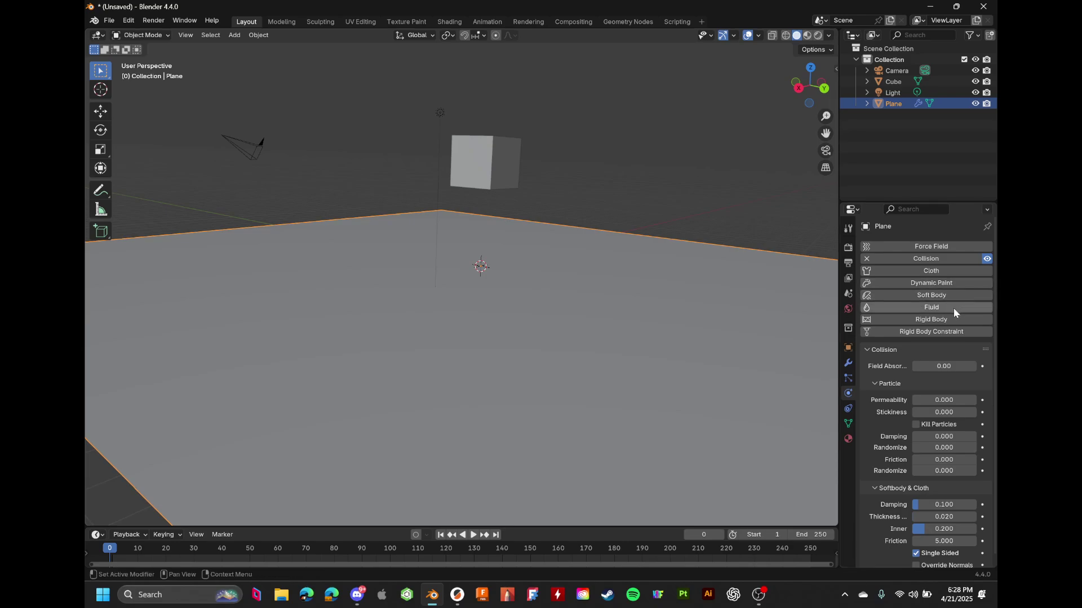
click(942, 319)
click(949, 367)
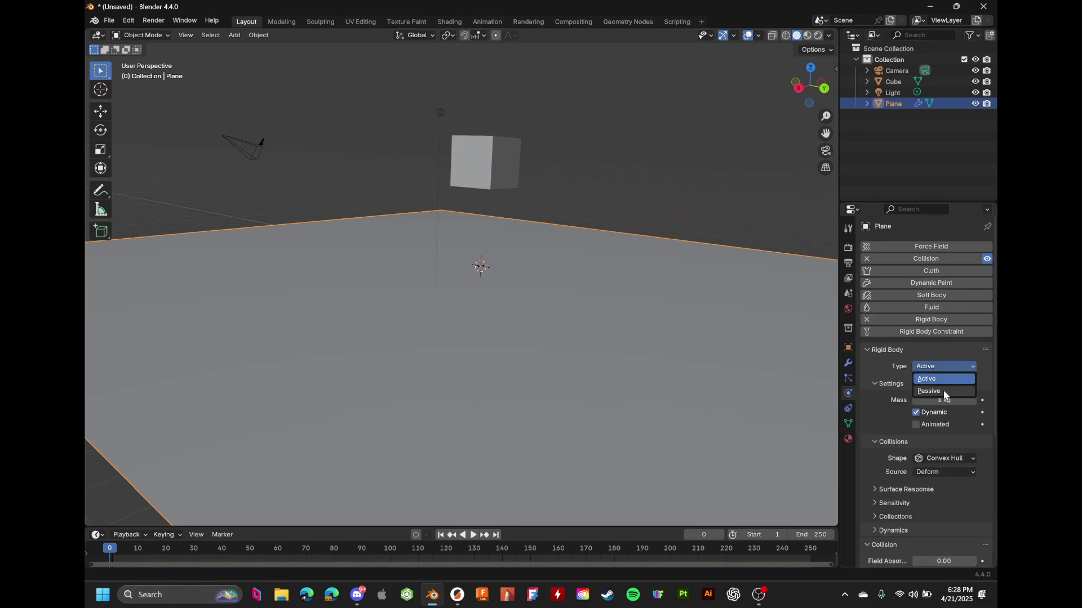
click(949, 371)
click(950, 370)
click(939, 389)
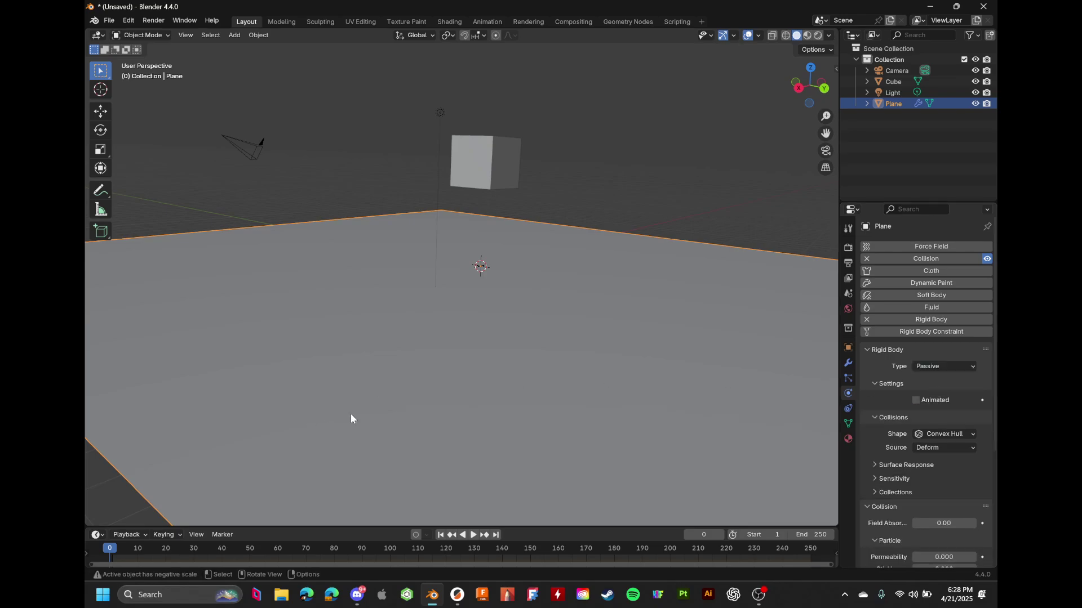
key(space)
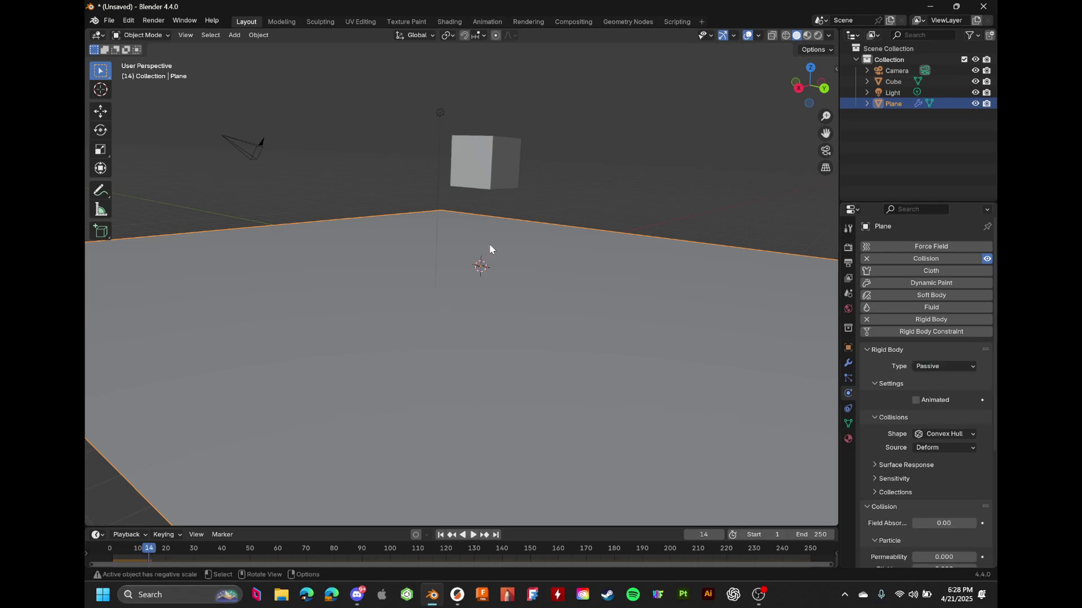
Add an Active Rigid Body to the cube and play the simulation from the start of the timeline
click(488, 159)
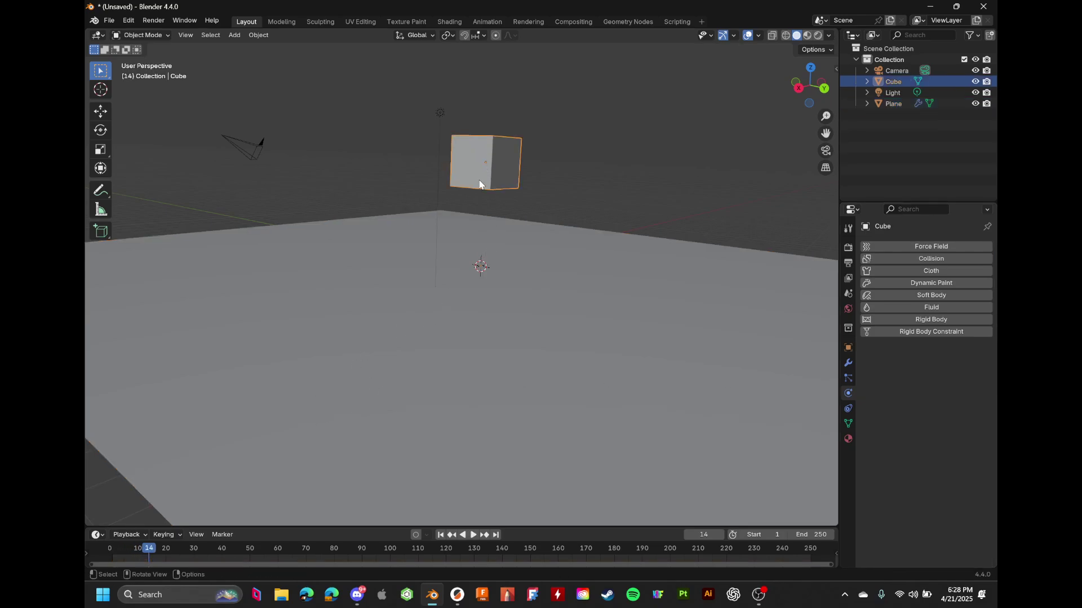
click(952, 319)
click(114, 551)
key(space)
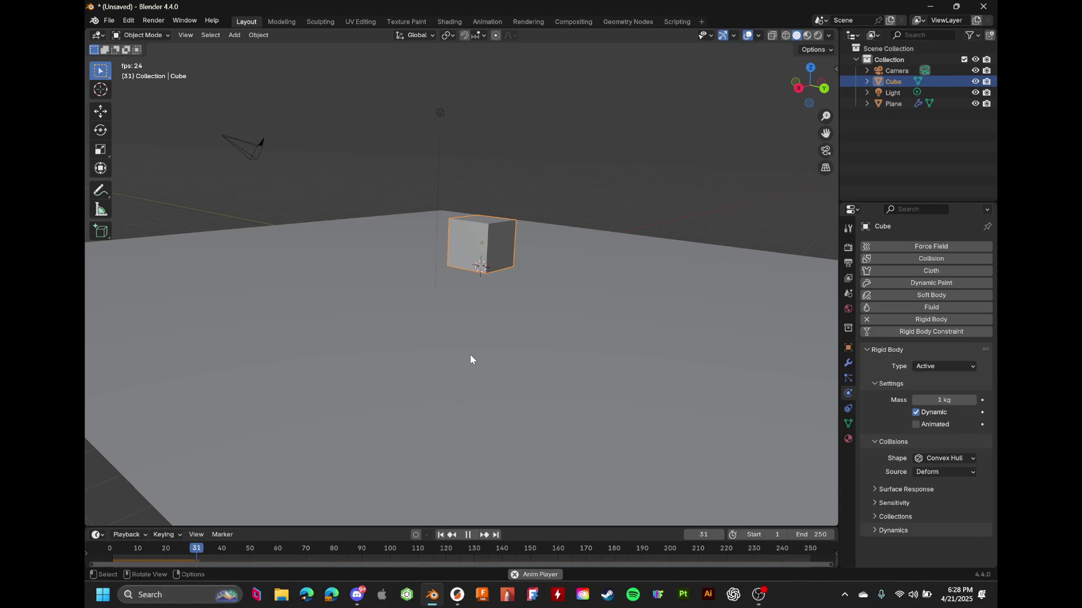
key(space)
Set the cube's rigid body Bounciness to about 0.433 and replay the simulation from the first frame
click(587, 376)
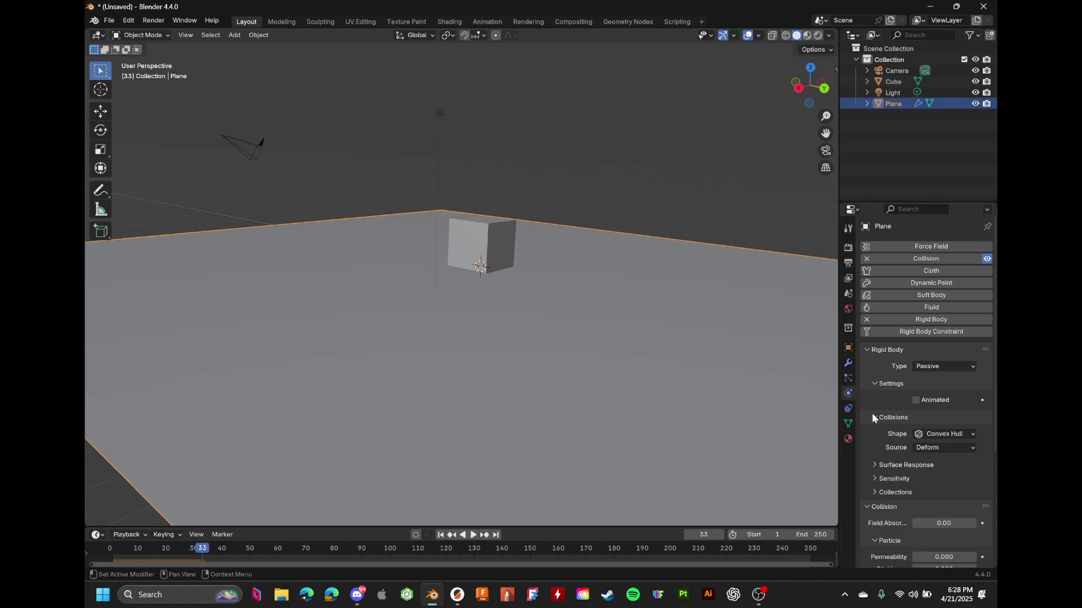
scroll(873, 417, down, 7)
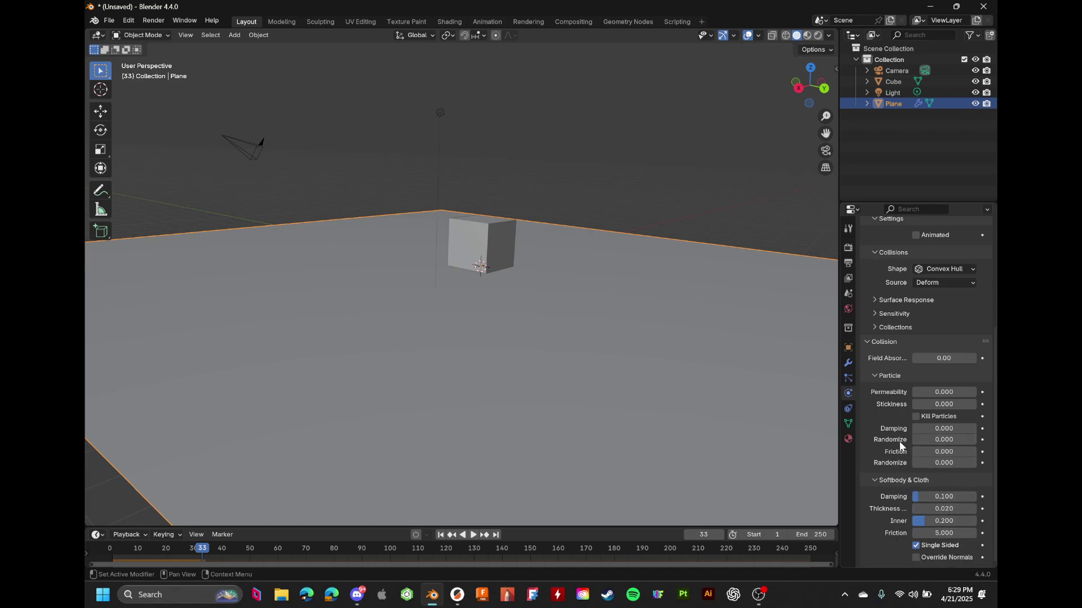
click(478, 258)
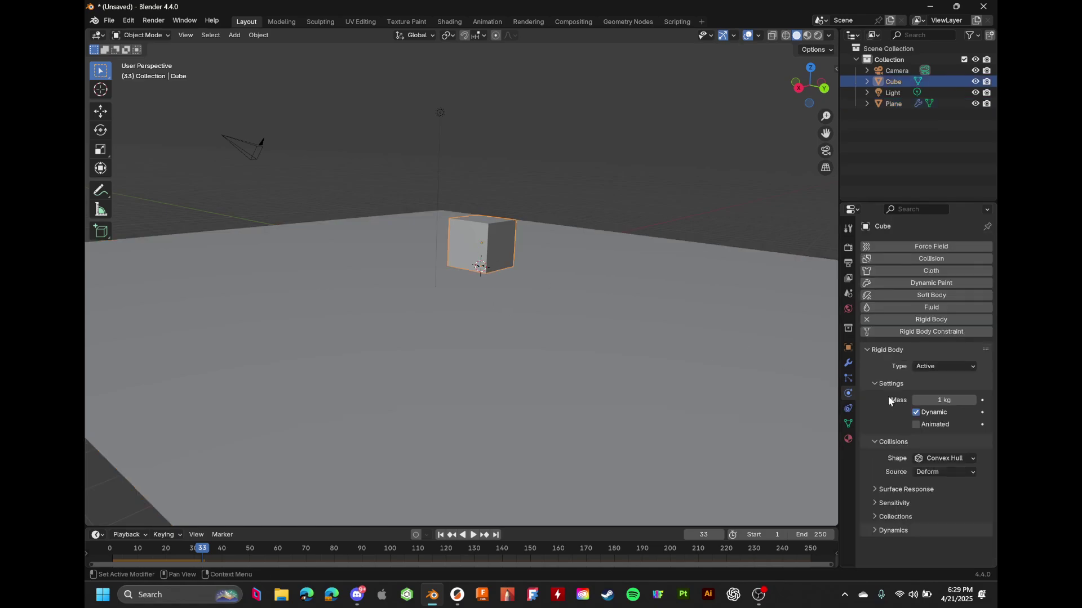
click(885, 491)
scroll(885, 495, down, 1)
drag(929, 515, 957, 516)
key(shift+Left)
key(space)
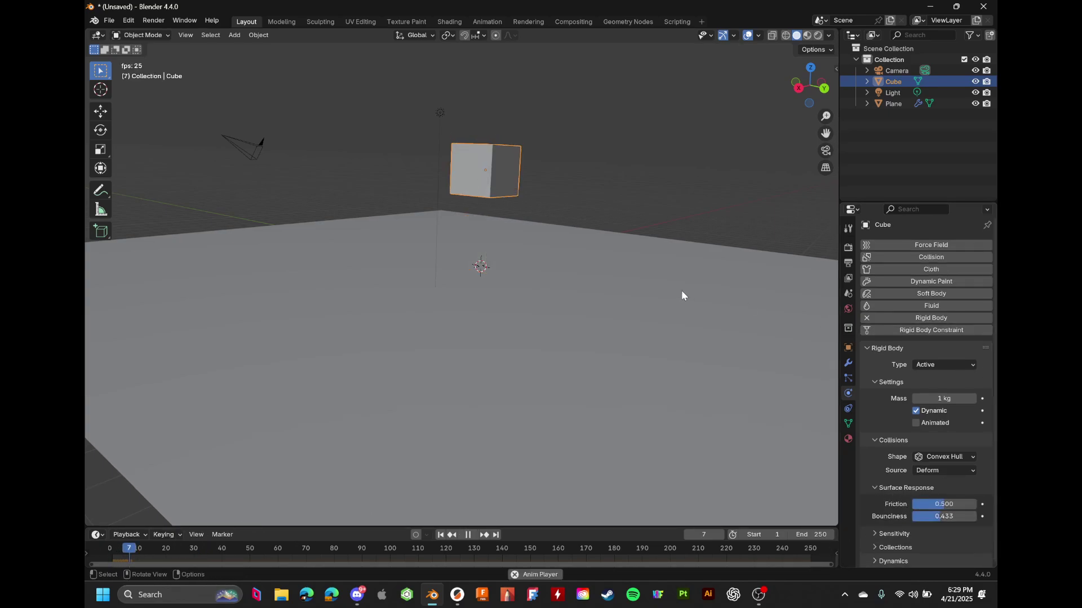
key(space)
Set the plane's rigid body Bounciness to about 0.468 and replay the simulation from the first frame
click(573, 302)
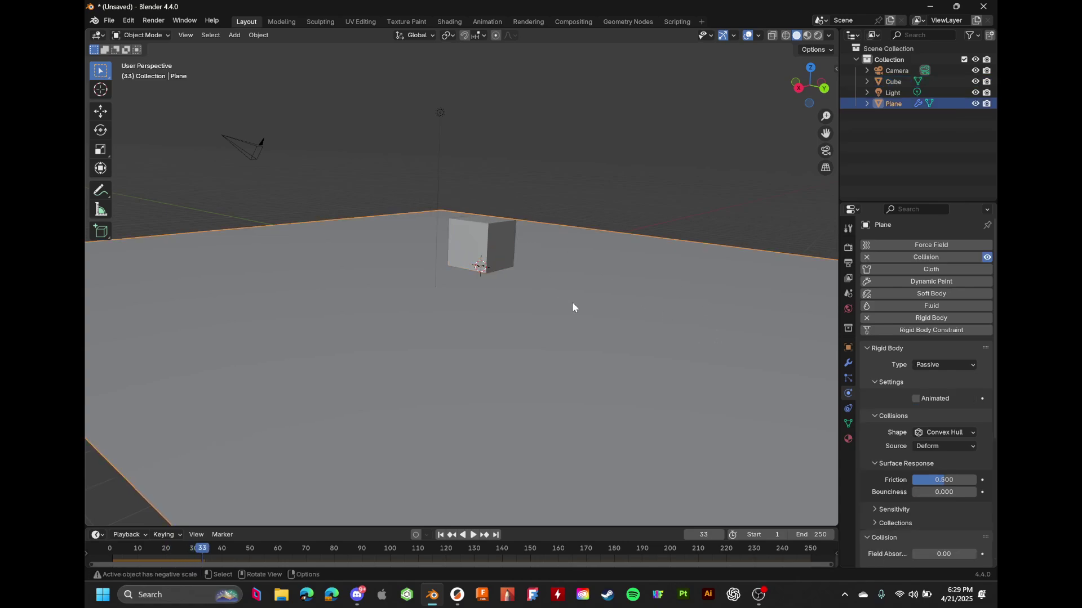
drag(930, 492, 959, 492)
key(shift+Left)
key(space)
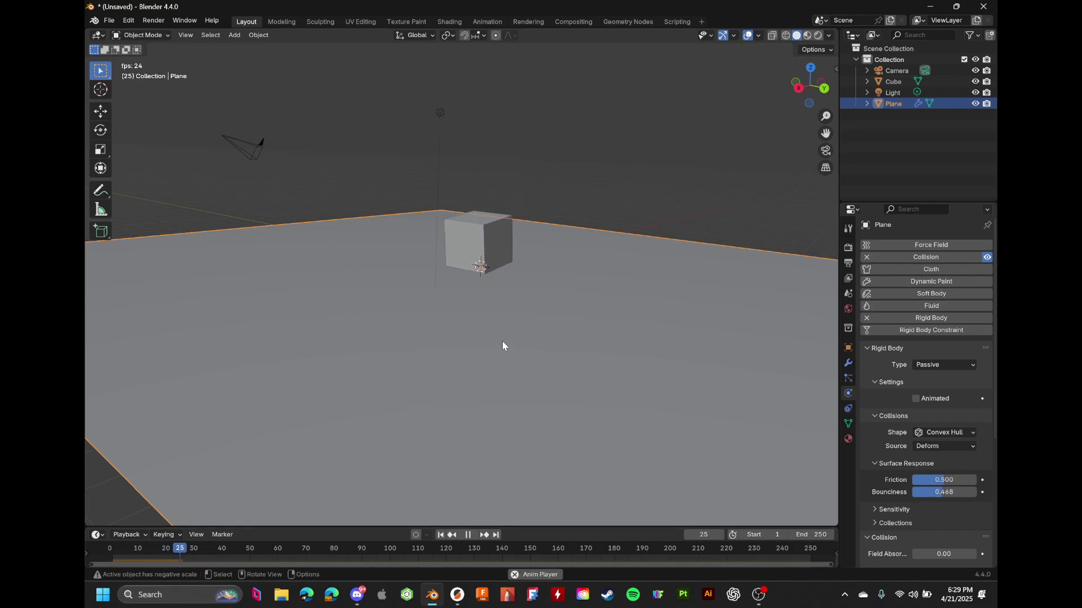
key(space)
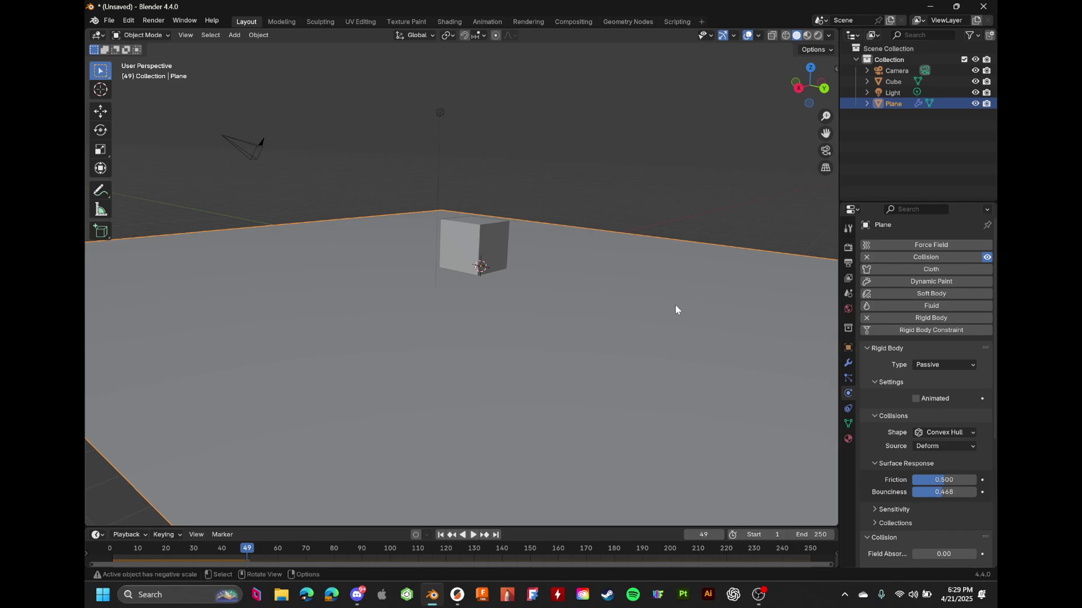
click(945, 294)
middle_drag(541, 282, 543, 282)
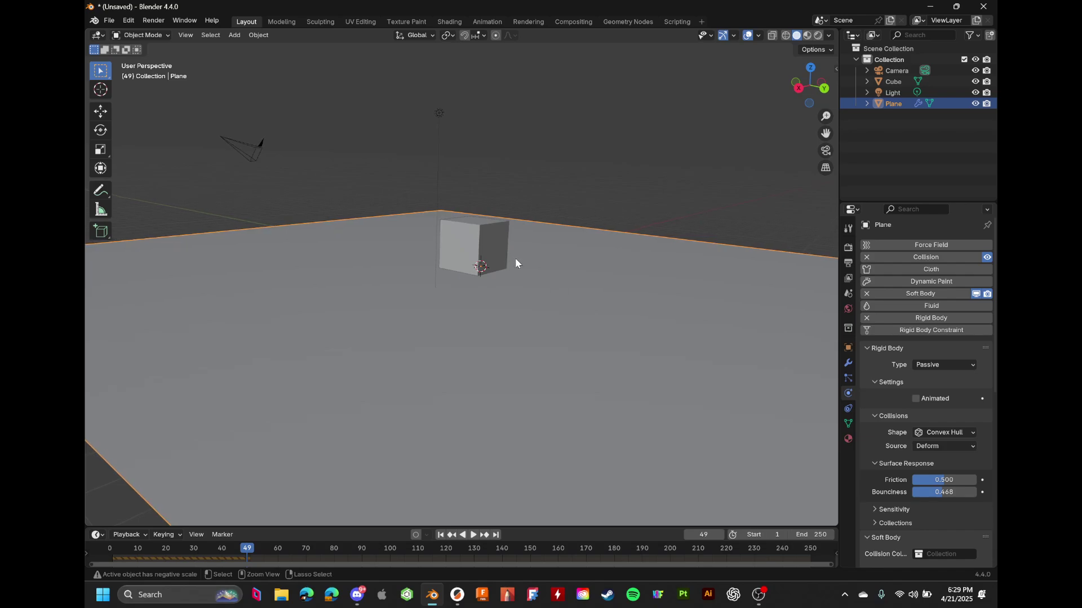
key(ctrl+z)
Select the cube, remove its Rigid Body physics and add Soft Body physics instead
click(473, 178)
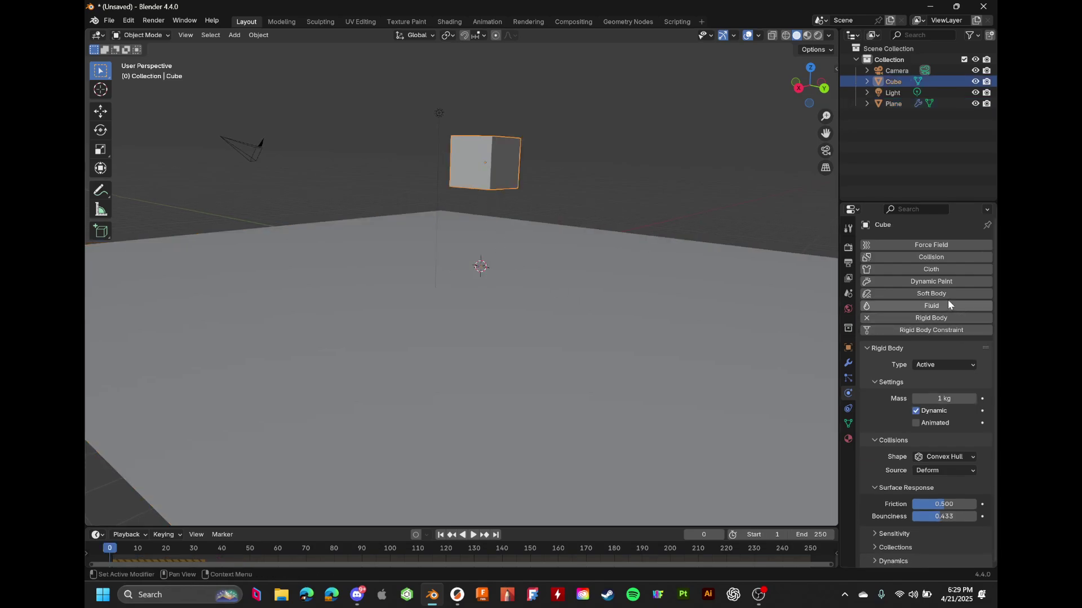
drag(840, 290, 739, 289)
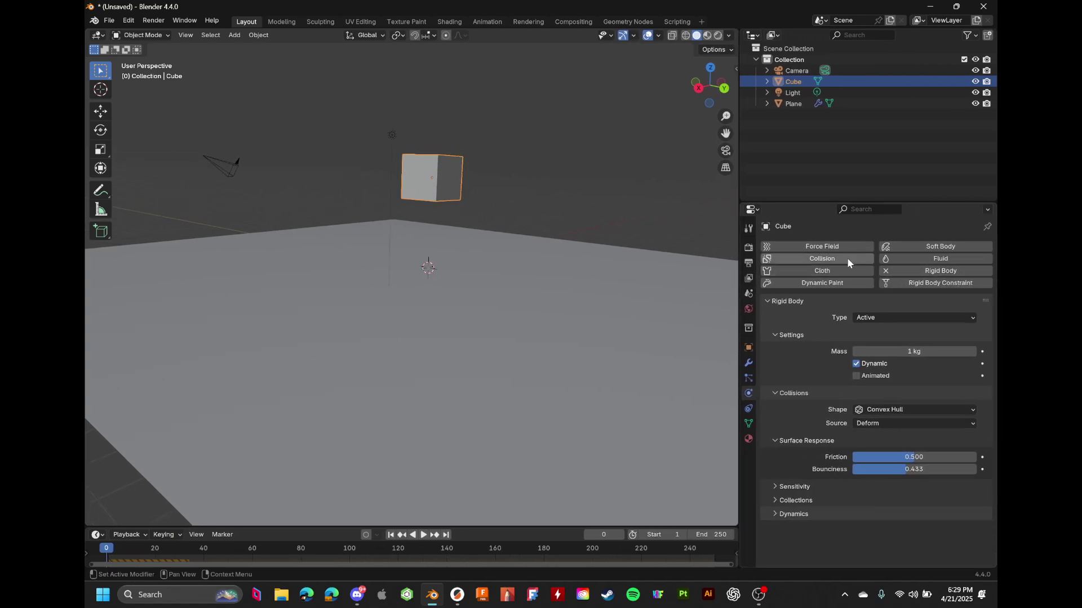
click(914, 270)
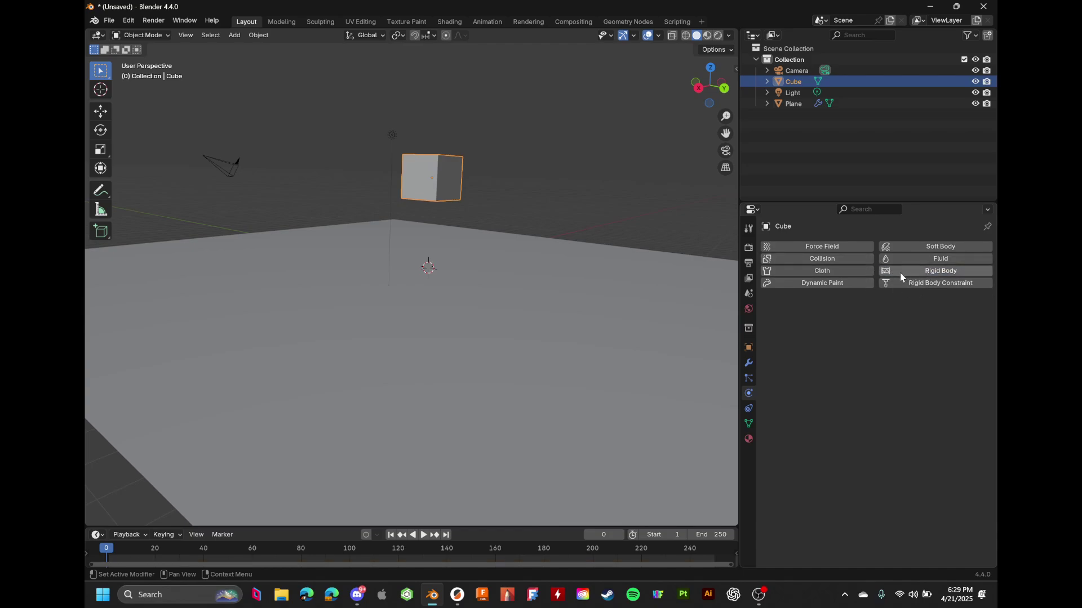
click(927, 248)
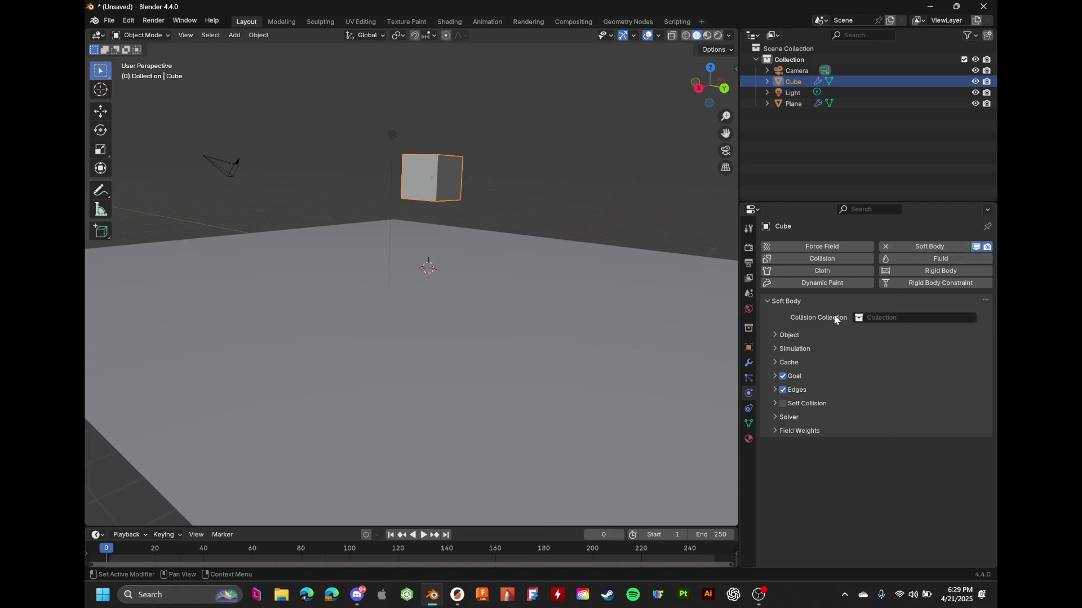
Examine the cube's Soft Body Object, Simulation and Solver settings and play the simulation for a moment
click(788, 335)
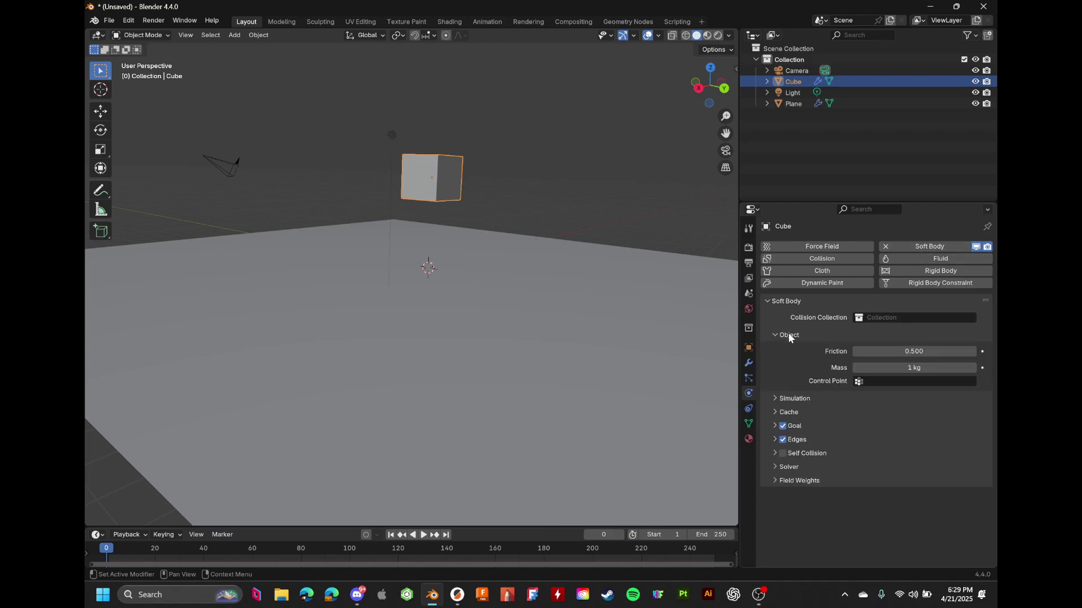
click(789, 335)
click(788, 348)
click(788, 349)
click(788, 350)
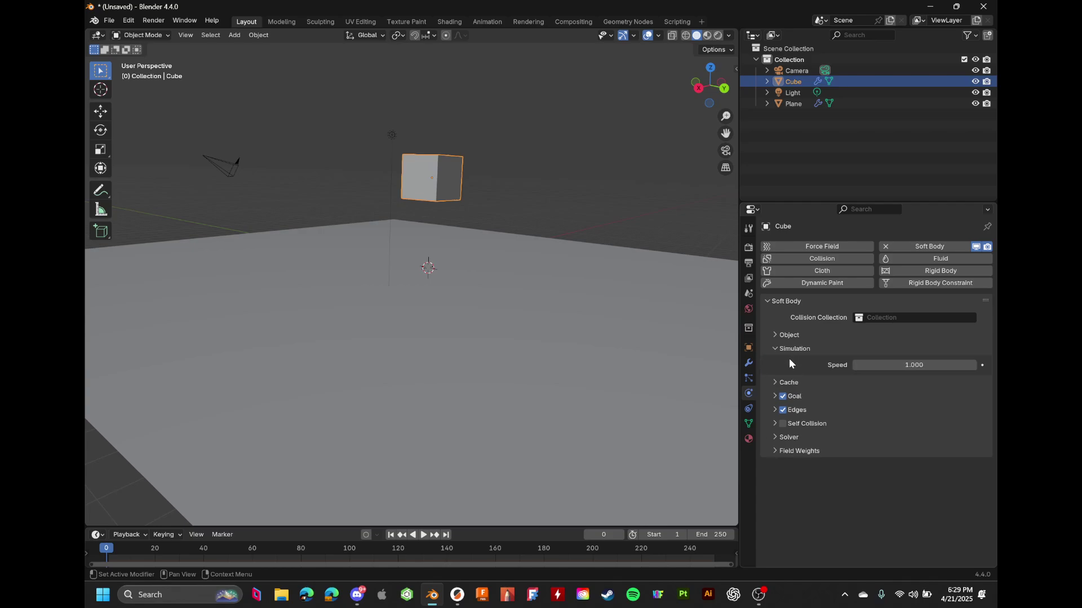
click(787, 349)
click(786, 417)
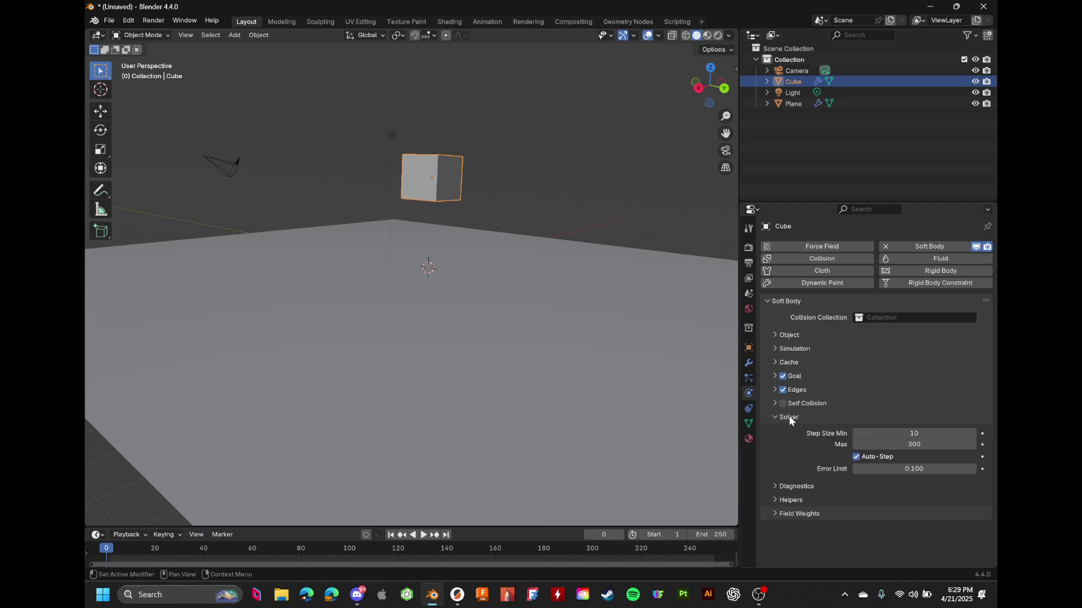
click(789, 417)
key(space)
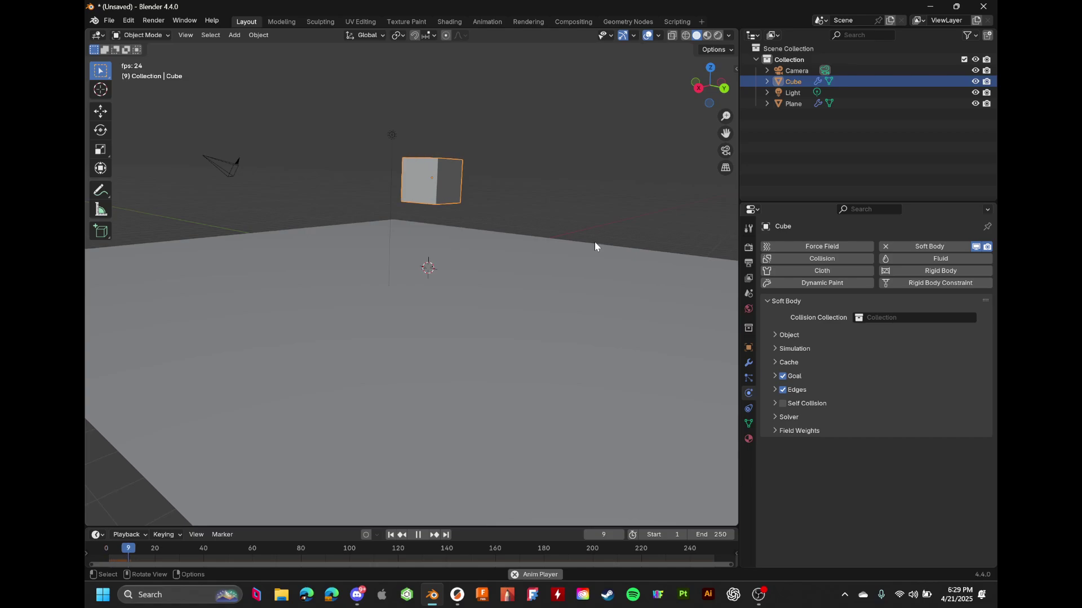
key(space)
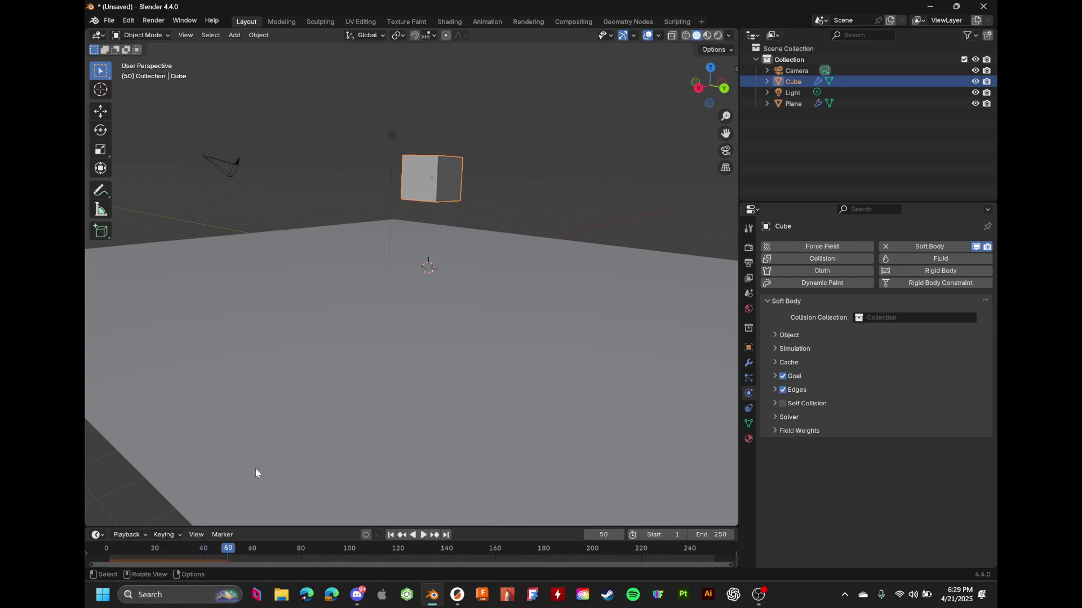
Remove and re-add the cube's Soft Body physics, setting its Collision Collection to Collection
click(886, 246)
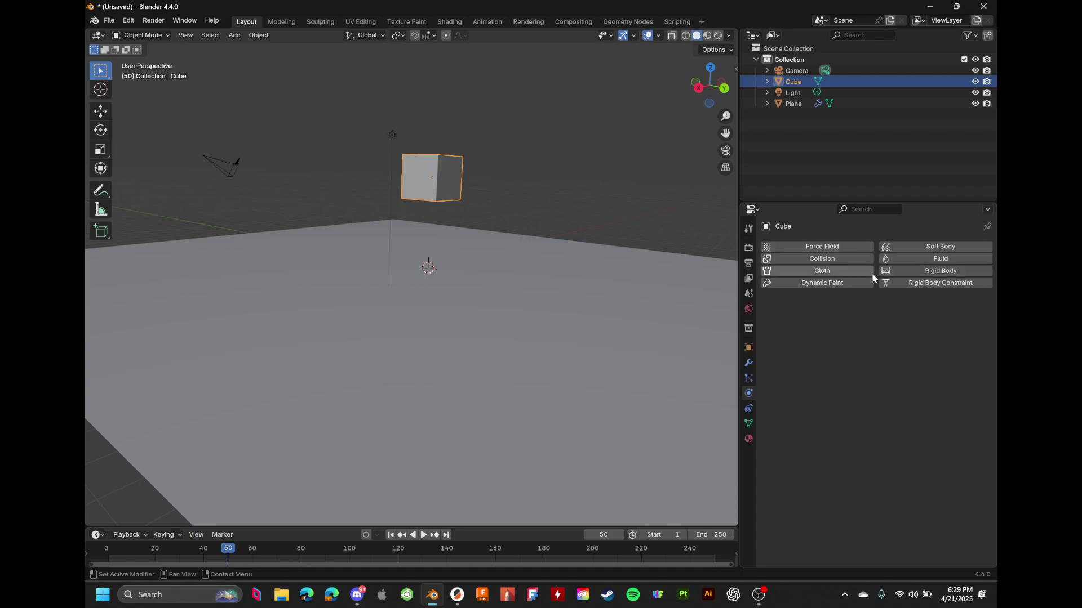
click(929, 248)
click(887, 318)
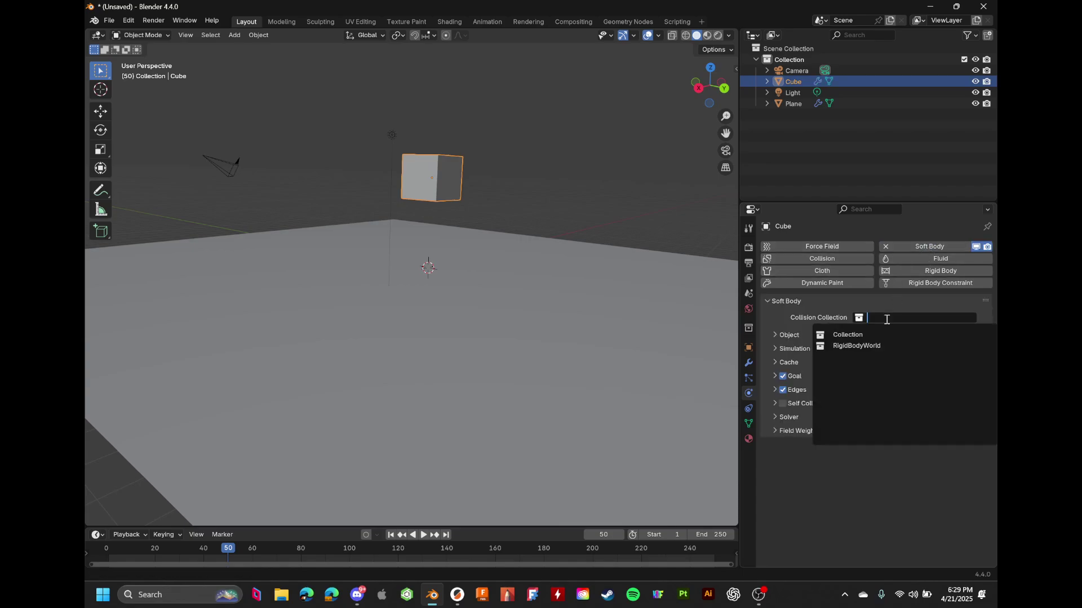
click(848, 335)
Turn off Goal in the cube's Soft Body settings and play the simulation from the start of the timeline
click(797, 334)
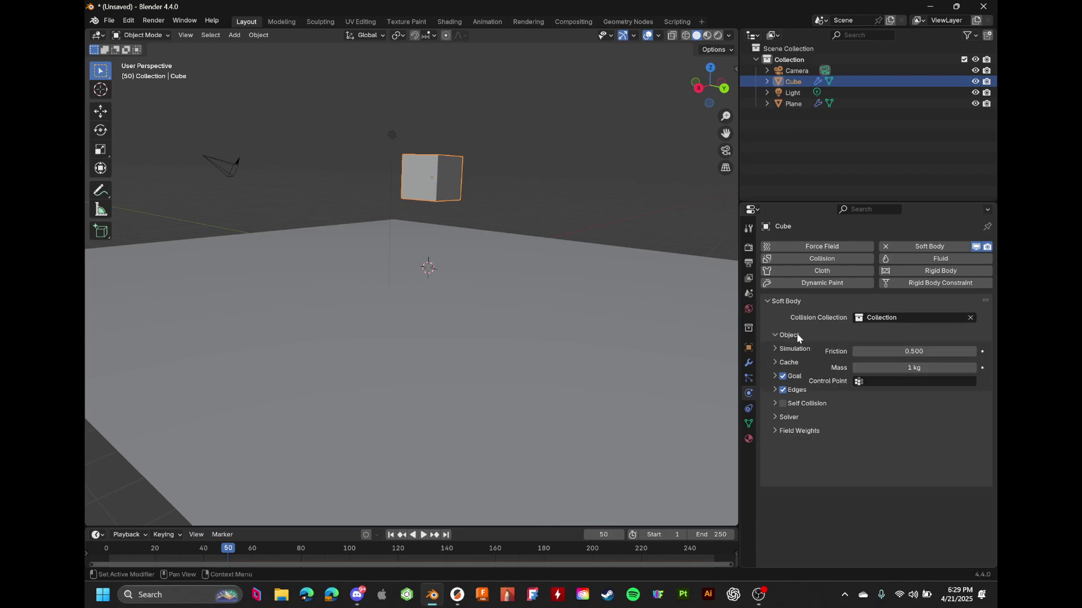
click(798, 336)
click(807, 350)
click(803, 351)
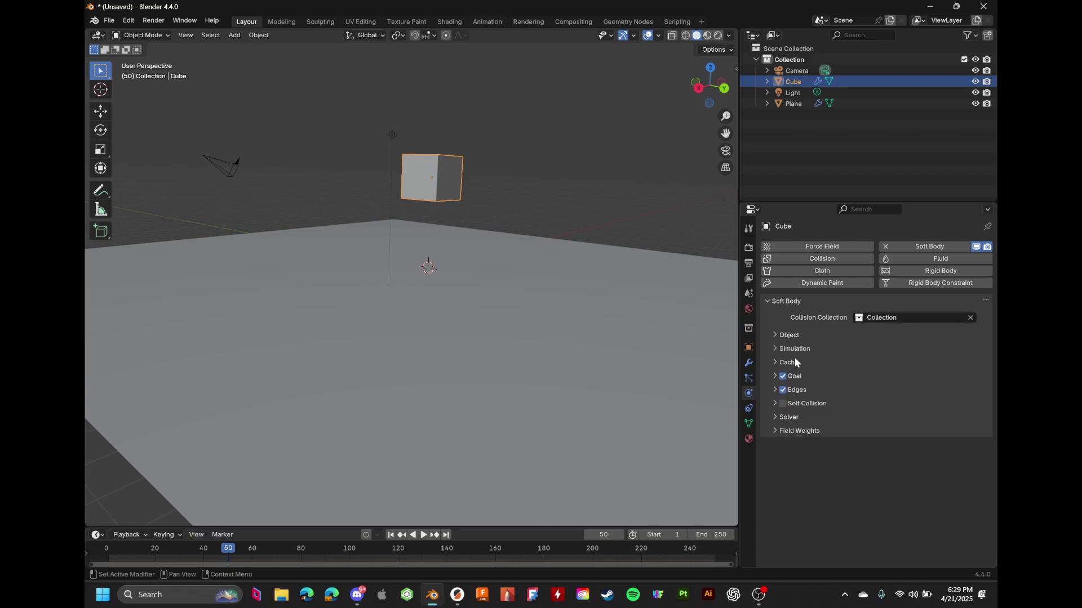
click(794, 362)
click(794, 364)
click(102, 549)
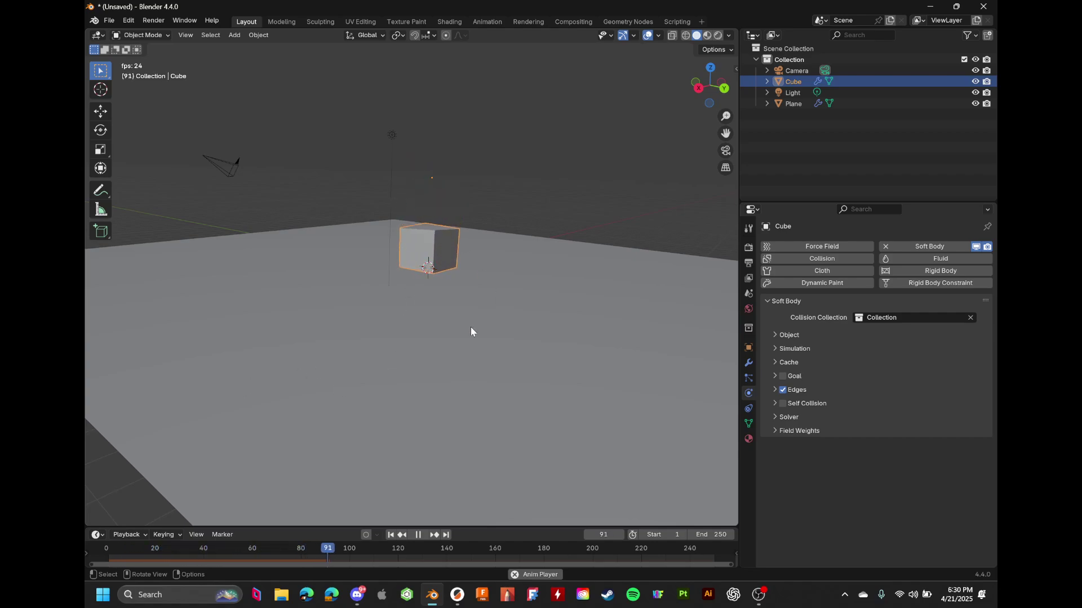
key(Escape)
Review the plane's Rigid Body and Collision settings, reselect the cube and replay the simulation
scroll(469, 303, up, 4)
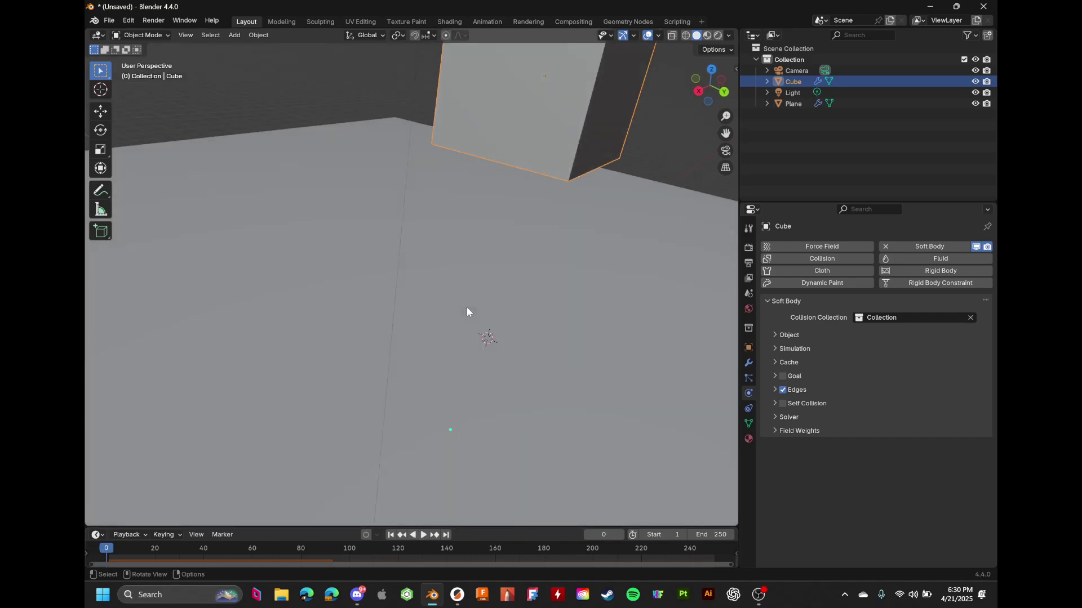
scroll(475, 300, down, 5)
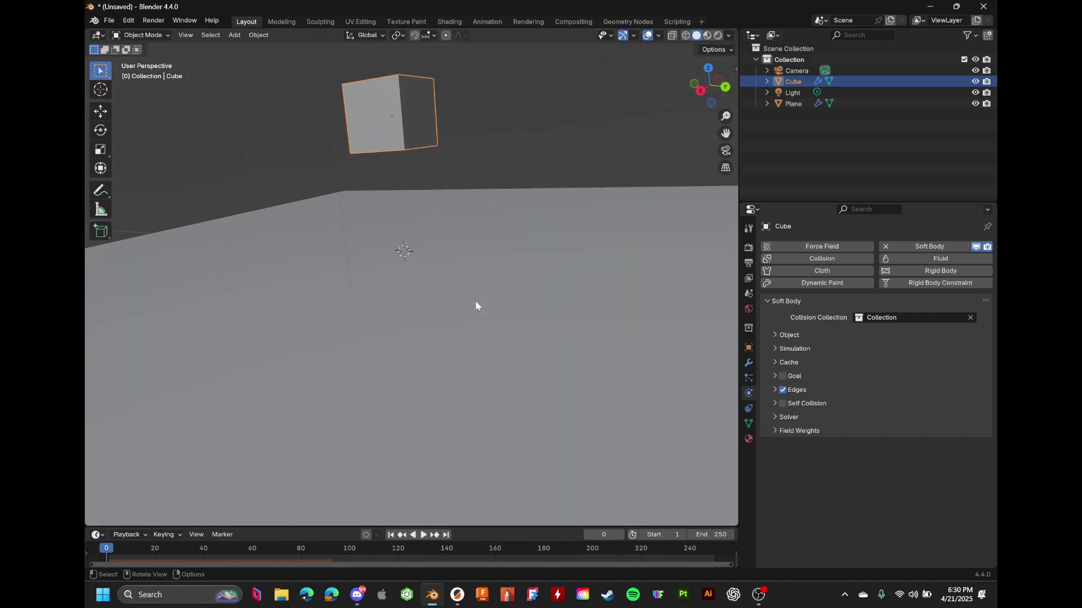
click(475, 299)
scroll(818, 338, down, 6)
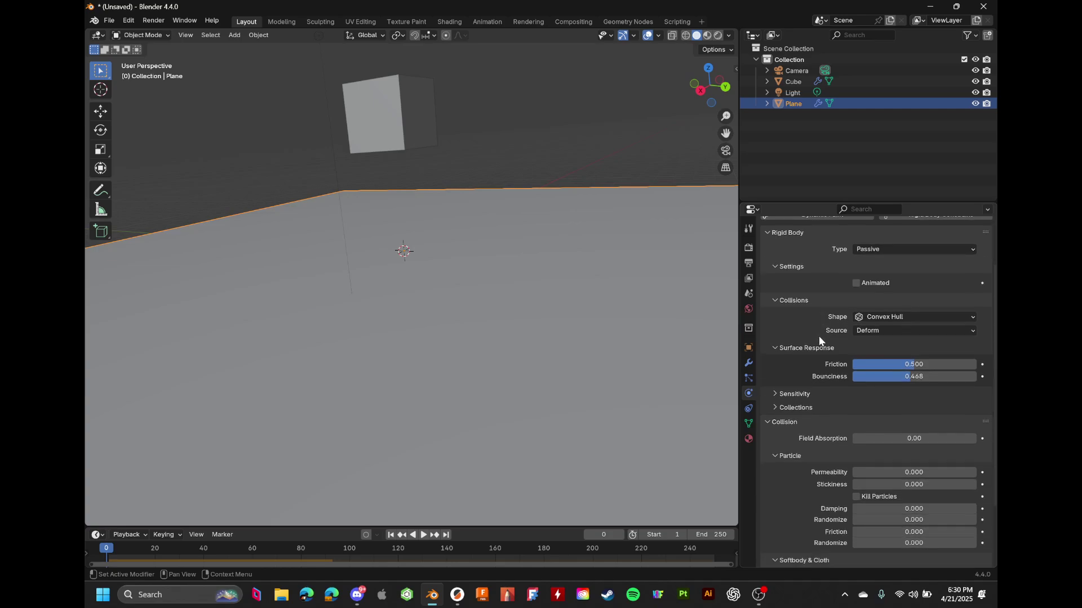
scroll(822, 338, up, 6)
click(396, 120)
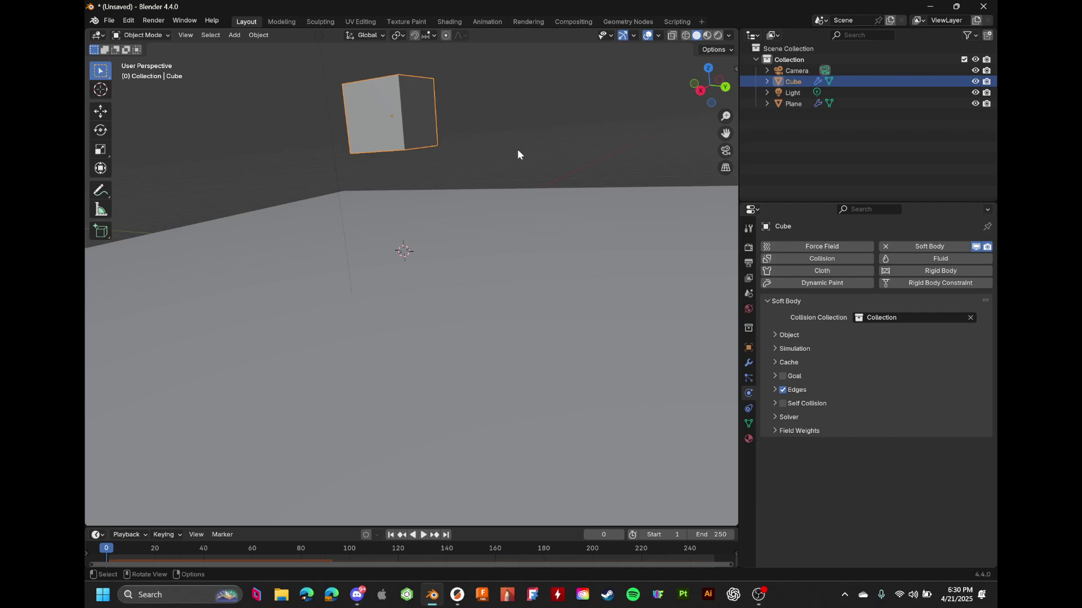
key(space)
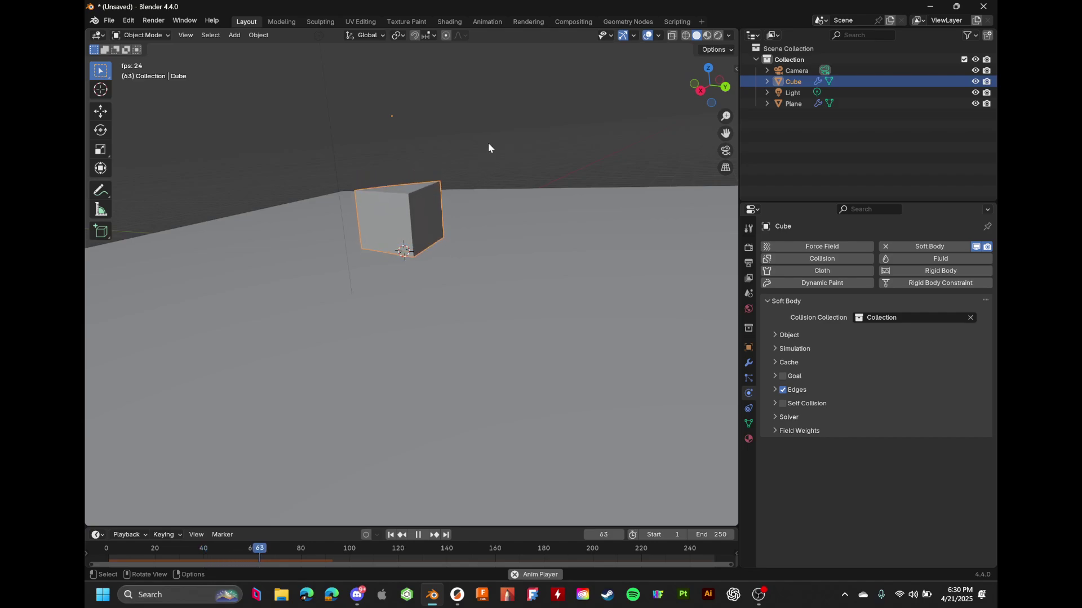
Delete the cube and add a Monkey mesh to the scene
key(Delete)
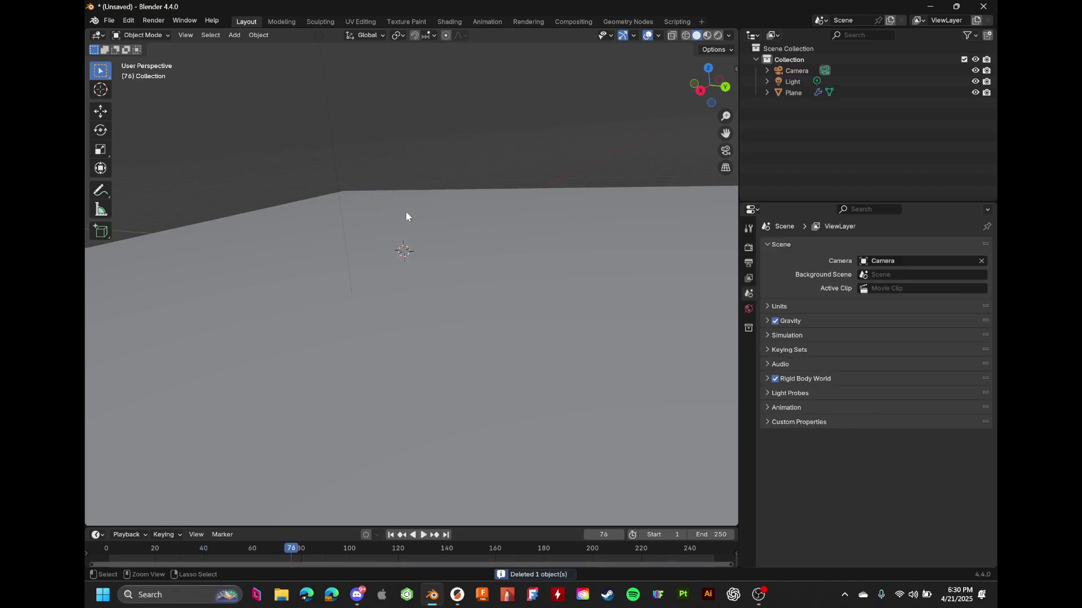
key(ctrl+a)
key(ctrl+a)
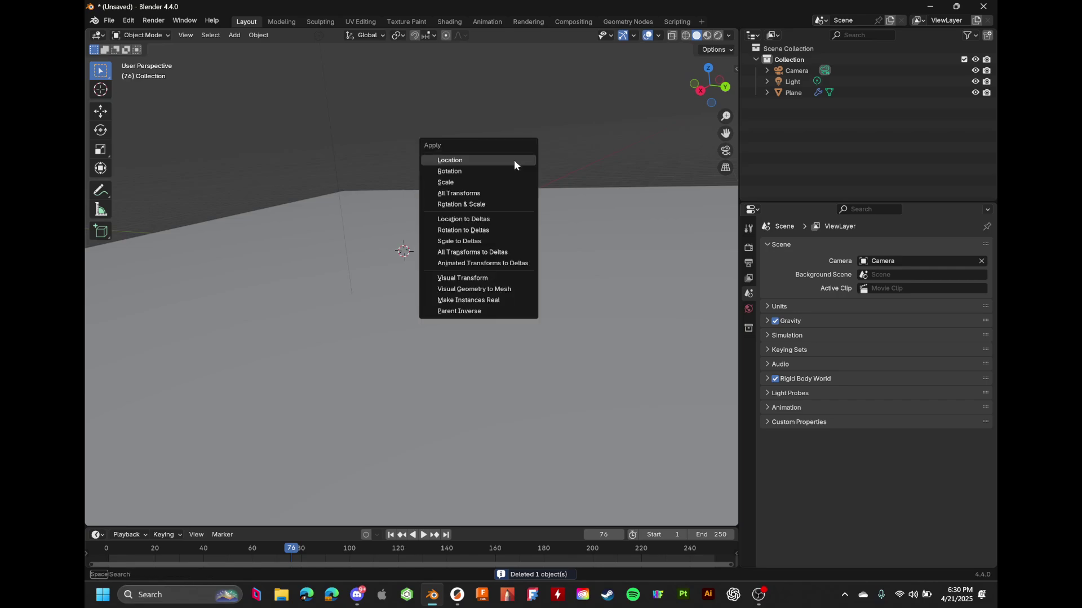
key(Escape)
key(shift+a)
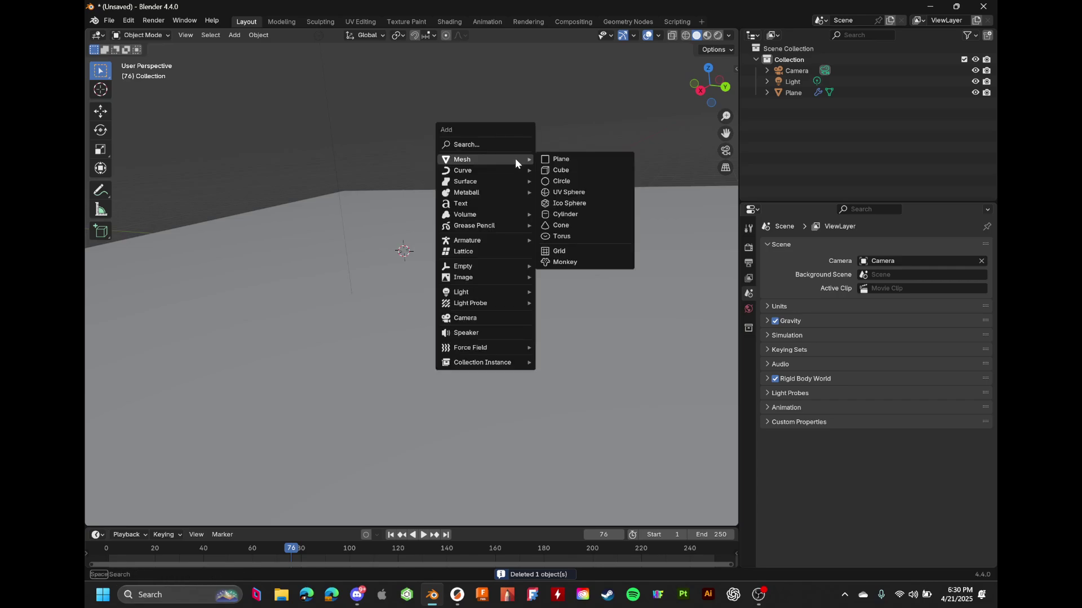
key(Escape)
key(shift+a)
mouse_move(481, 164)
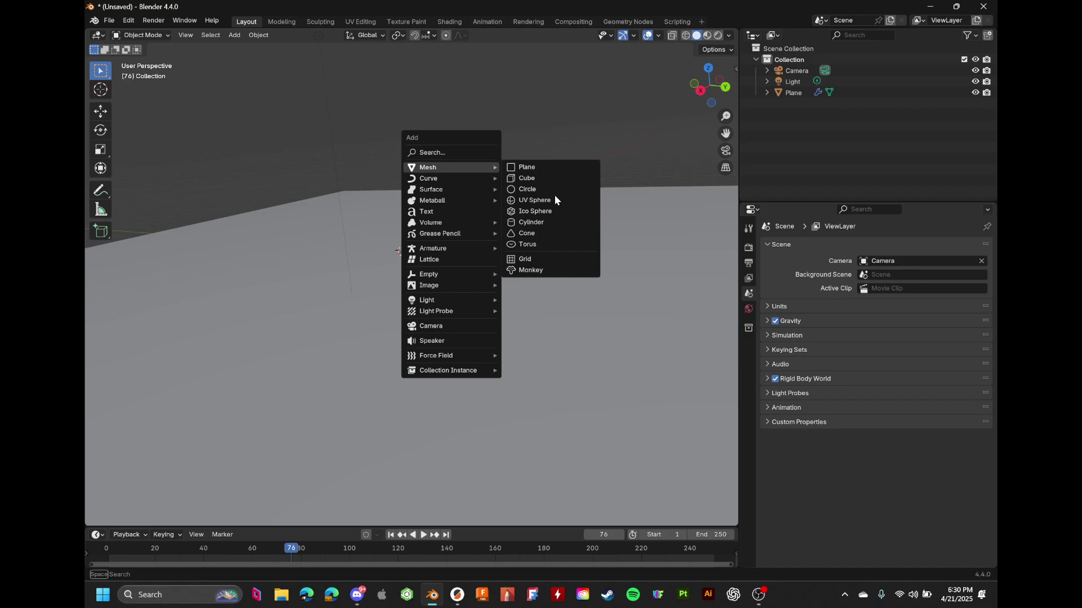
click(556, 270)
Move the monkey straight up along the Z axis, well above the plane
key(g)
key(z)
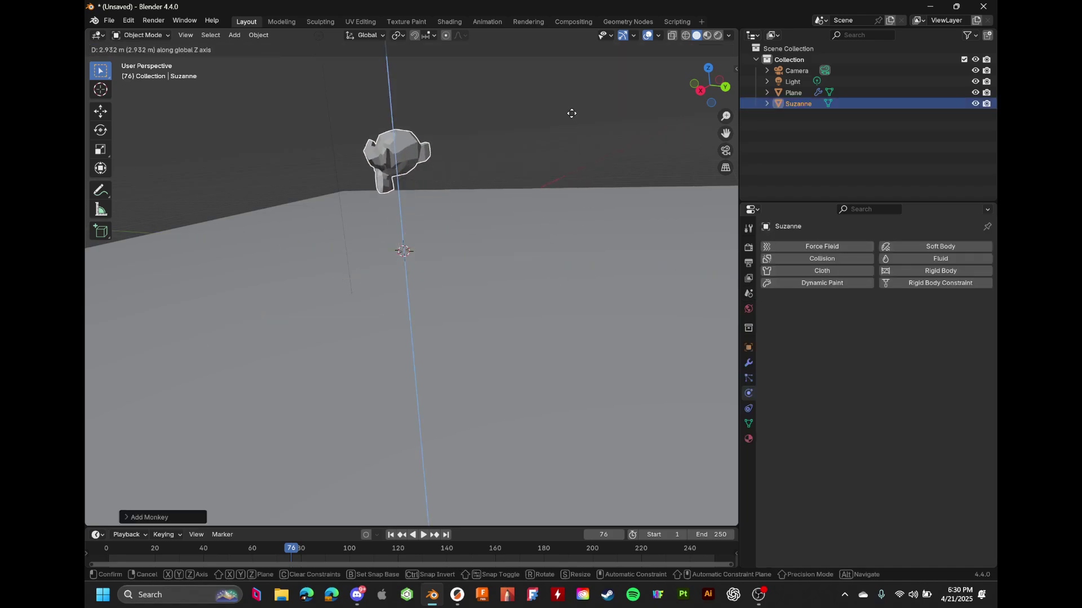
click(589, 80)
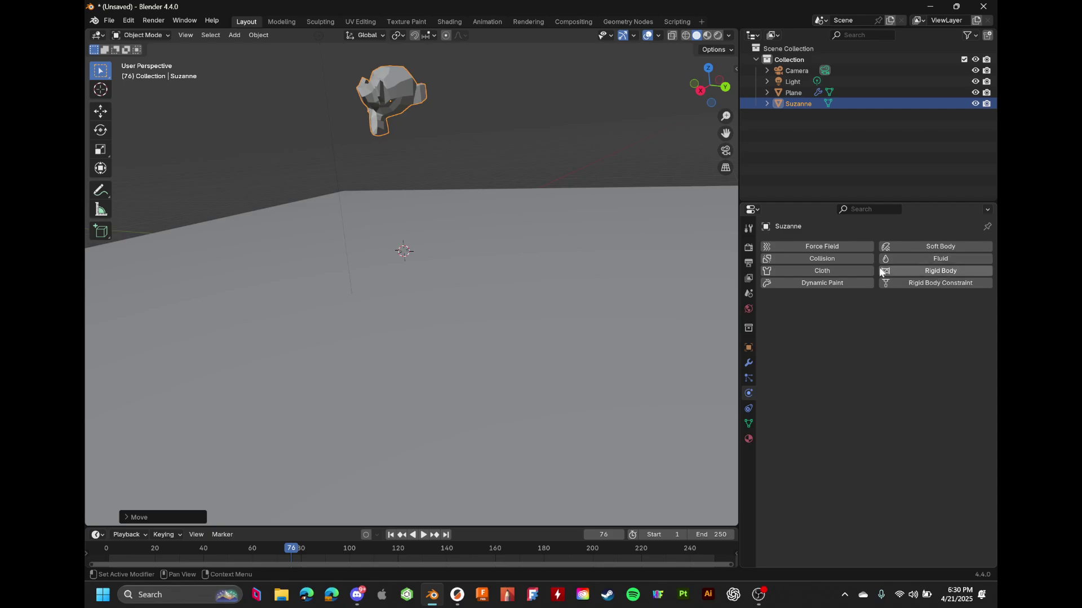
Add Soft Body physics with Goal turned off to the monkey and play the simulation from the start
click(934, 247)
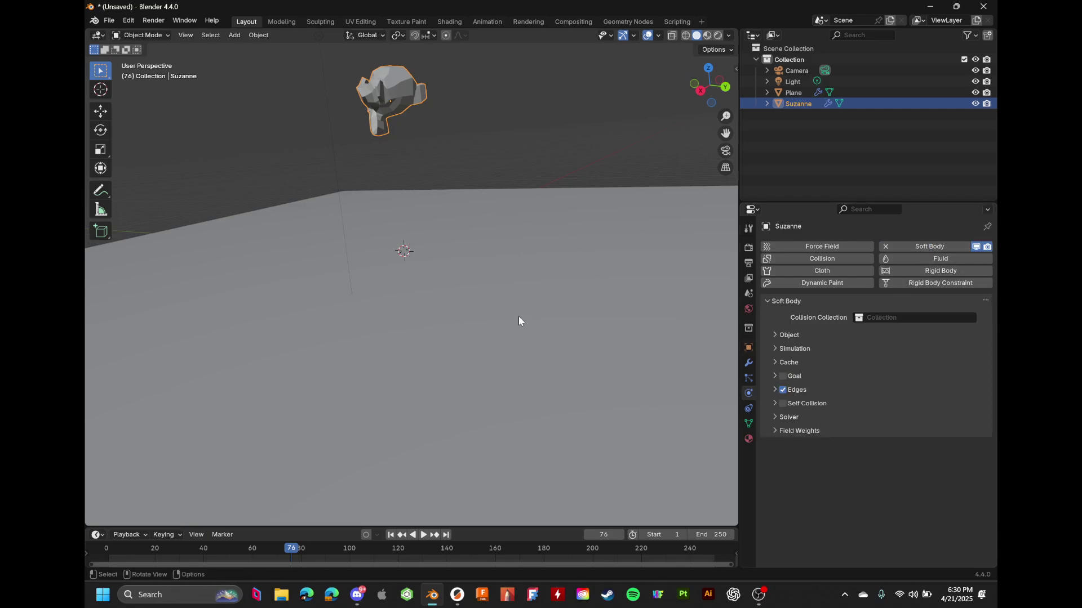
scroll(439, 366, down, 4)
click(99, 550)
key(space)
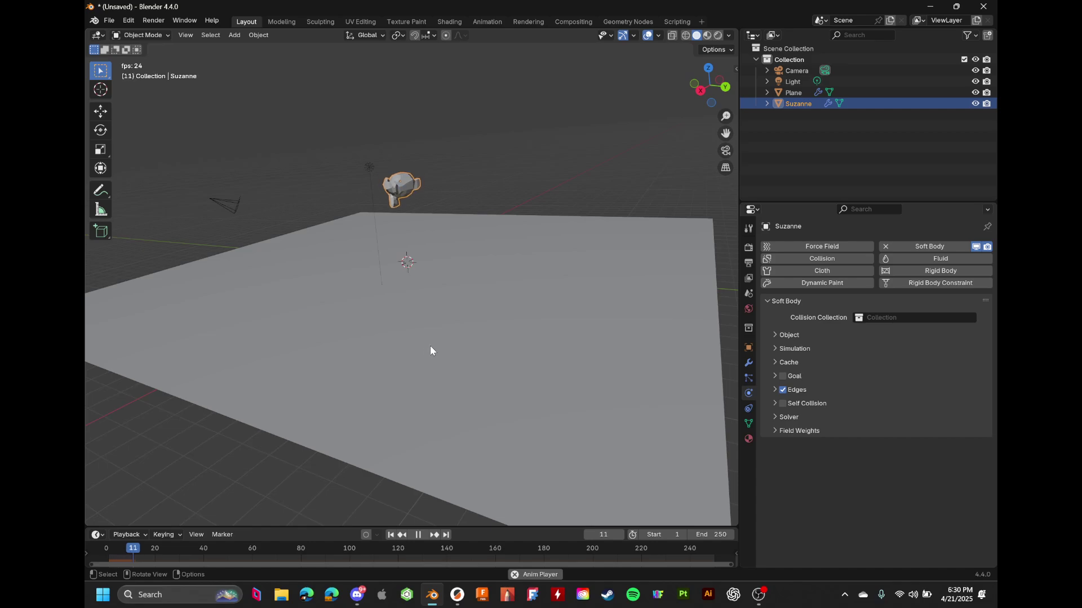
scroll(437, 333, up, 3)
key(space)
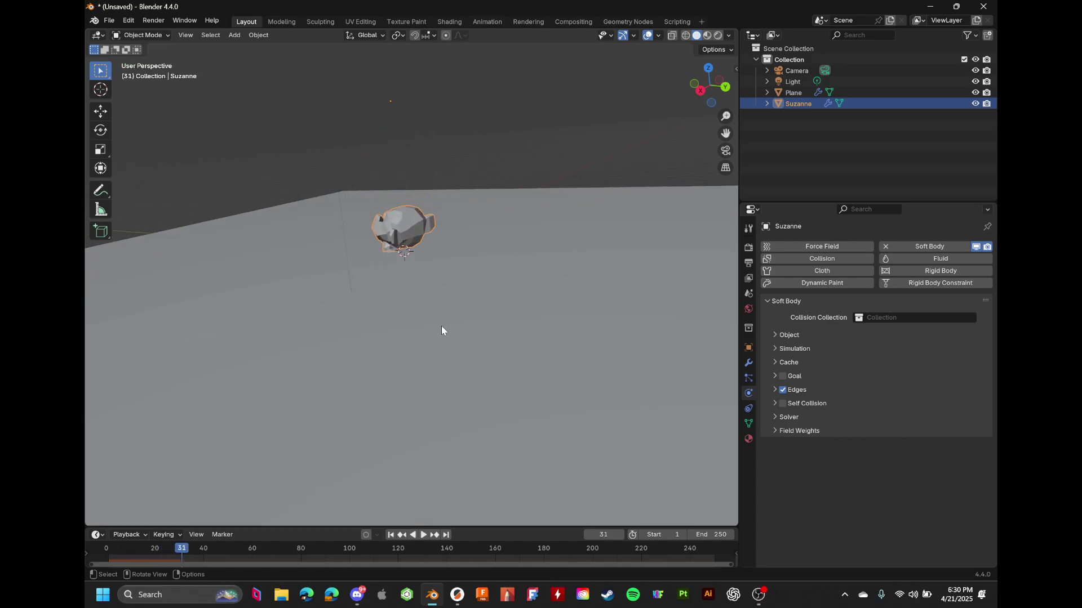
key(space)
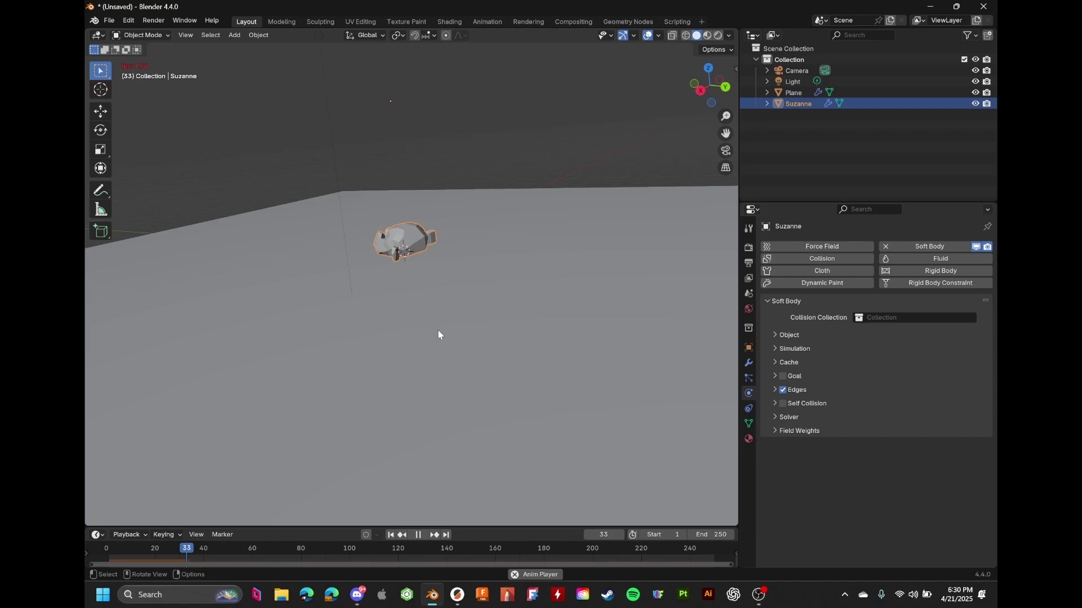
key(space)
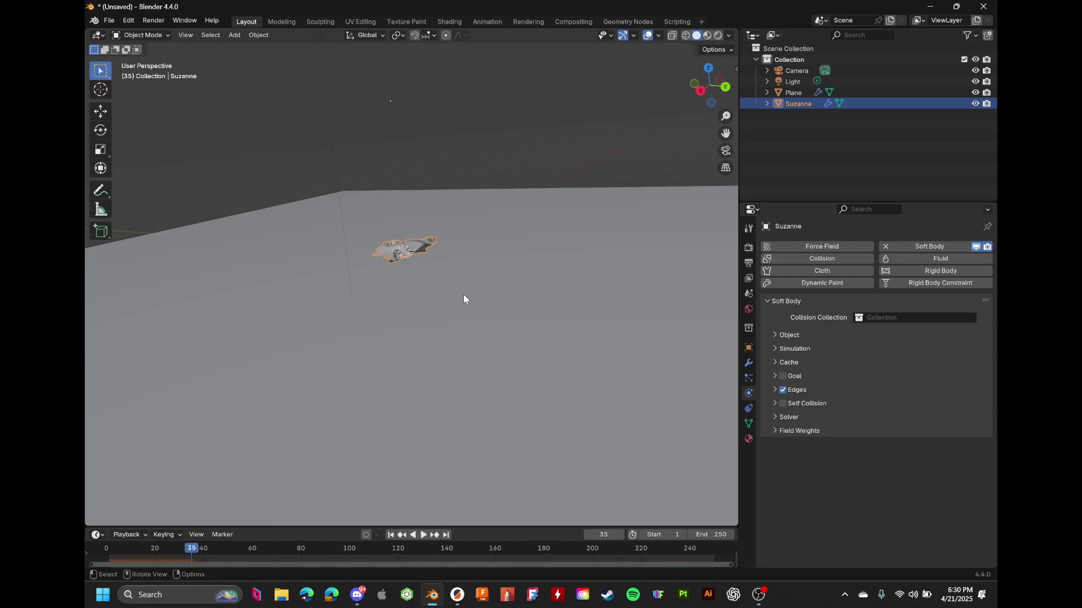
Inspect the soft body monkey up close on the plane and return the timeline to frame 0
middle_drag(463, 299, 474, 306)
scroll(474, 306, up, 9)
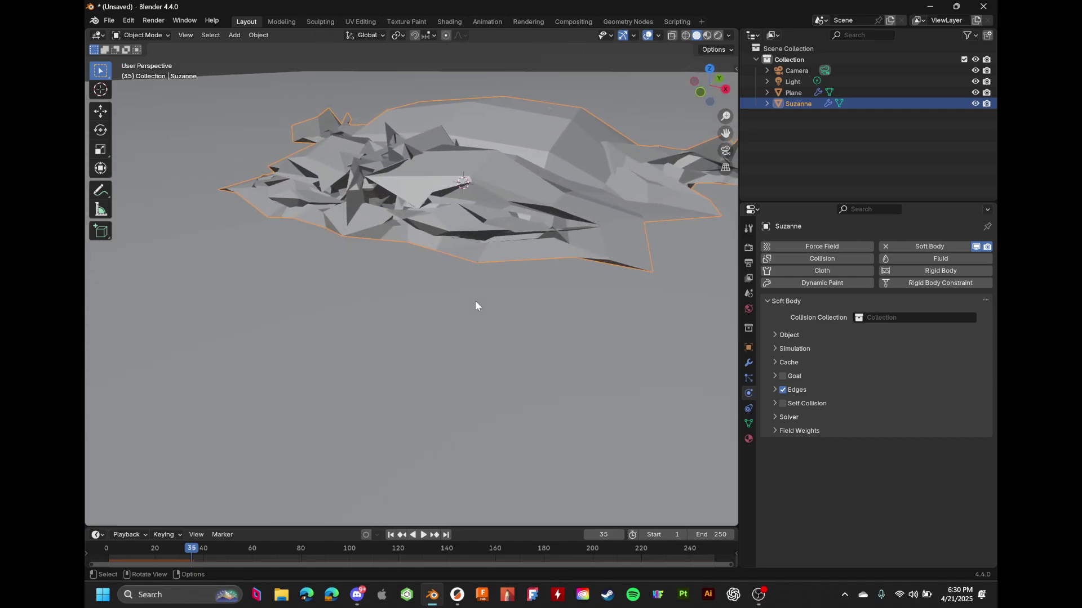
scroll(475, 306, down, 5)
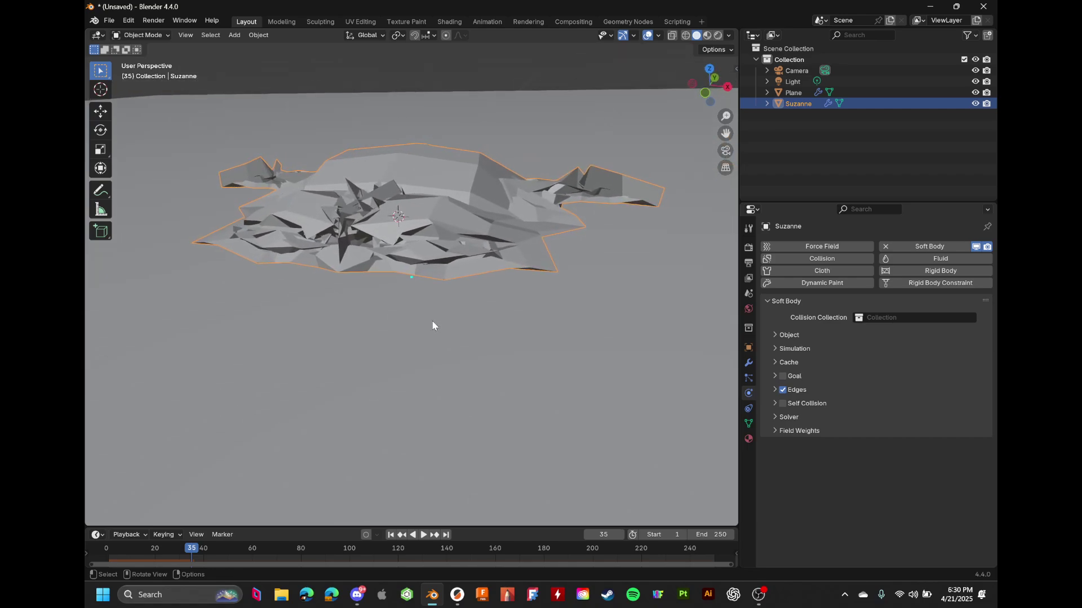
drag(113, 547, 98, 552)
scroll(341, 392, down, 6)
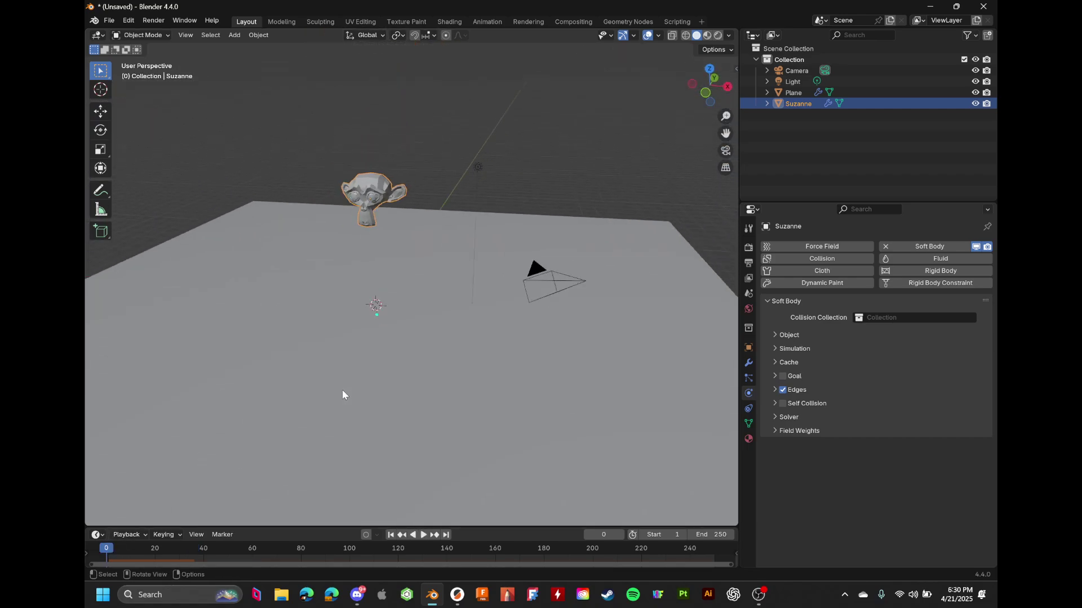
Look over the Object settings of the monkey's Soft Body physics
scroll(342, 390, up, 5)
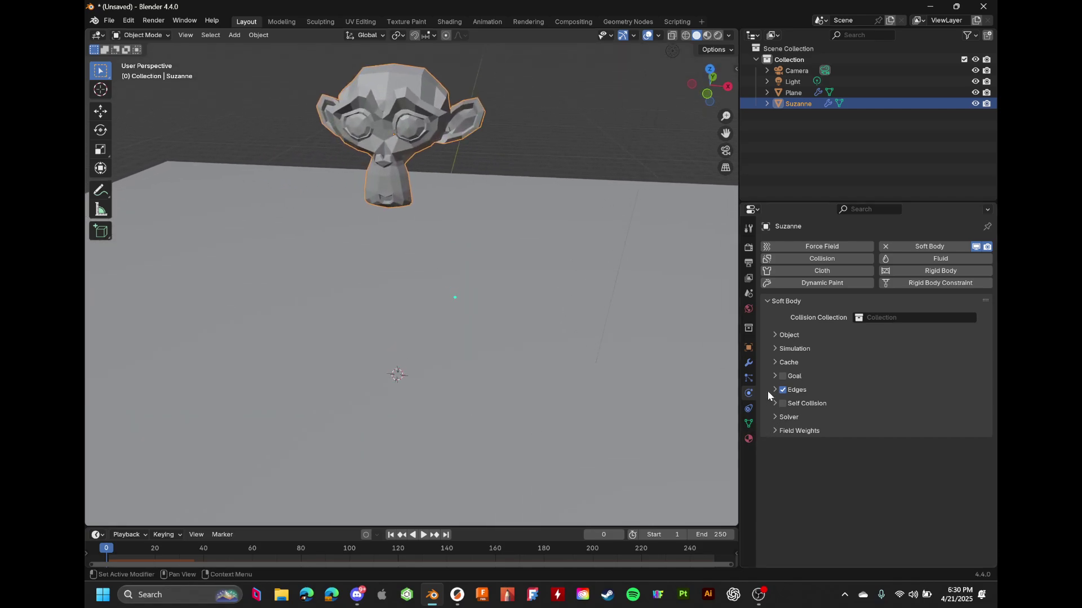
click(786, 335)
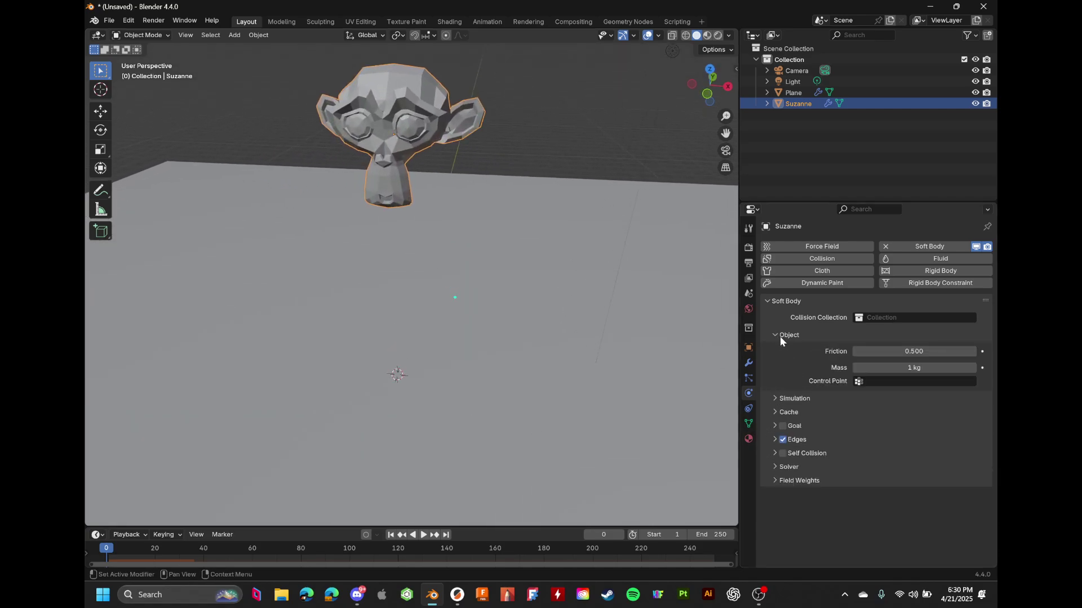
click(780, 336)
middle_drag(635, 290, 577, 283)
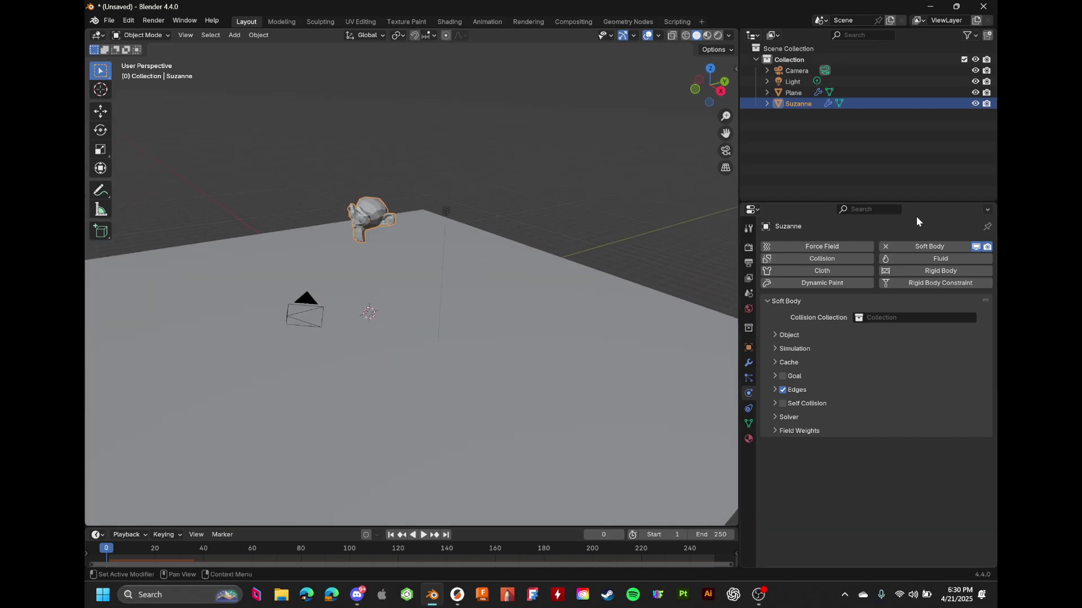
Remove Soft Body physics from the monkey and delete both the plane and the monkey
click(911, 246)
middle_drag(494, 273, 504, 269)
click(491, 264)
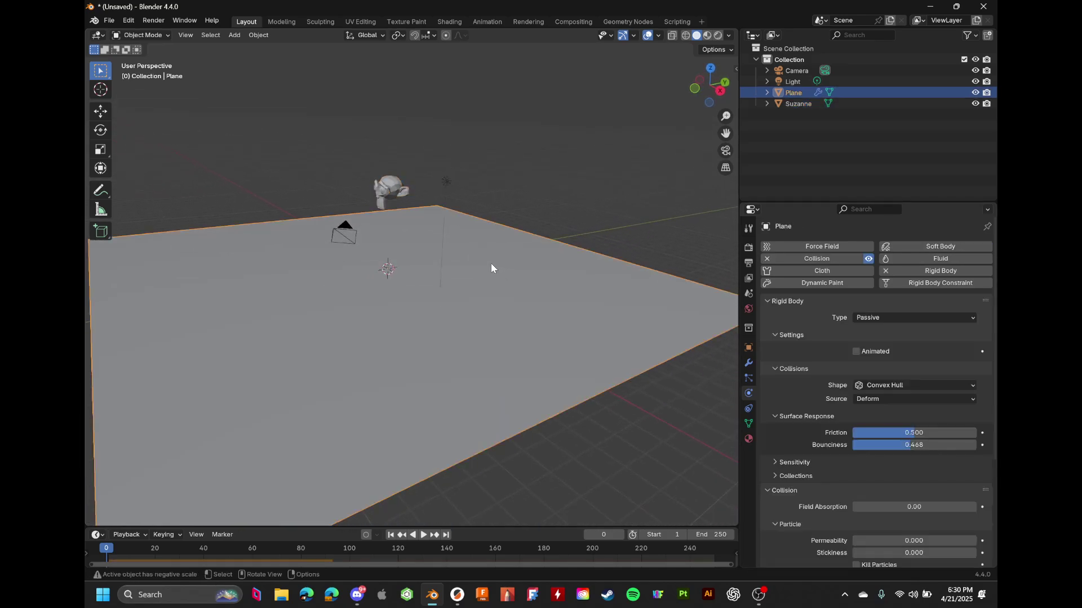
key(Delete)
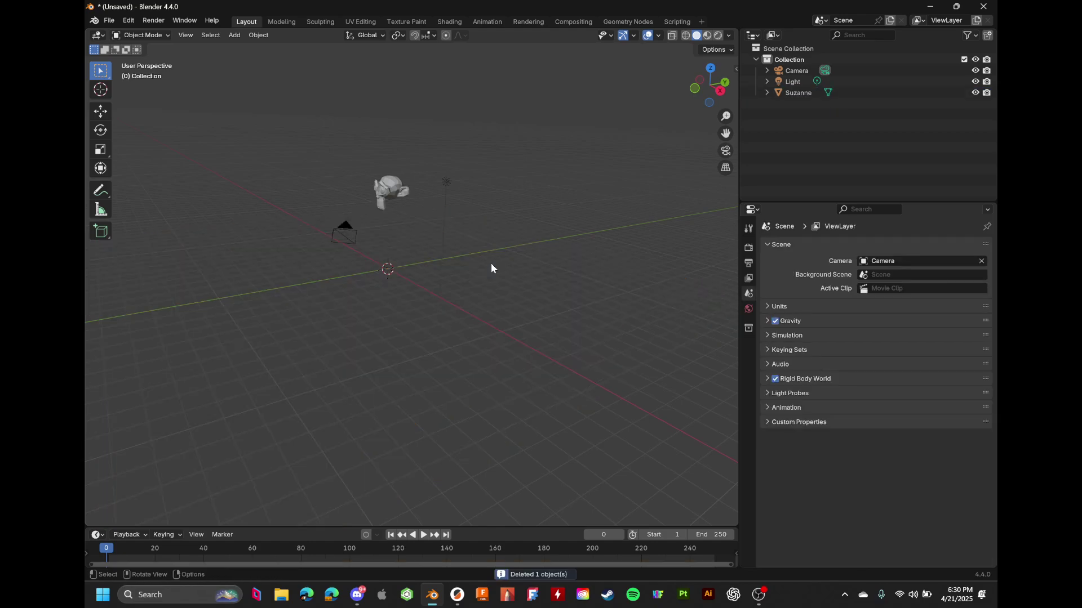
click(407, 186)
key(Delete)
Add a new Monkey mesh at the world origin and deselect it
scroll(408, 184, up, 5)
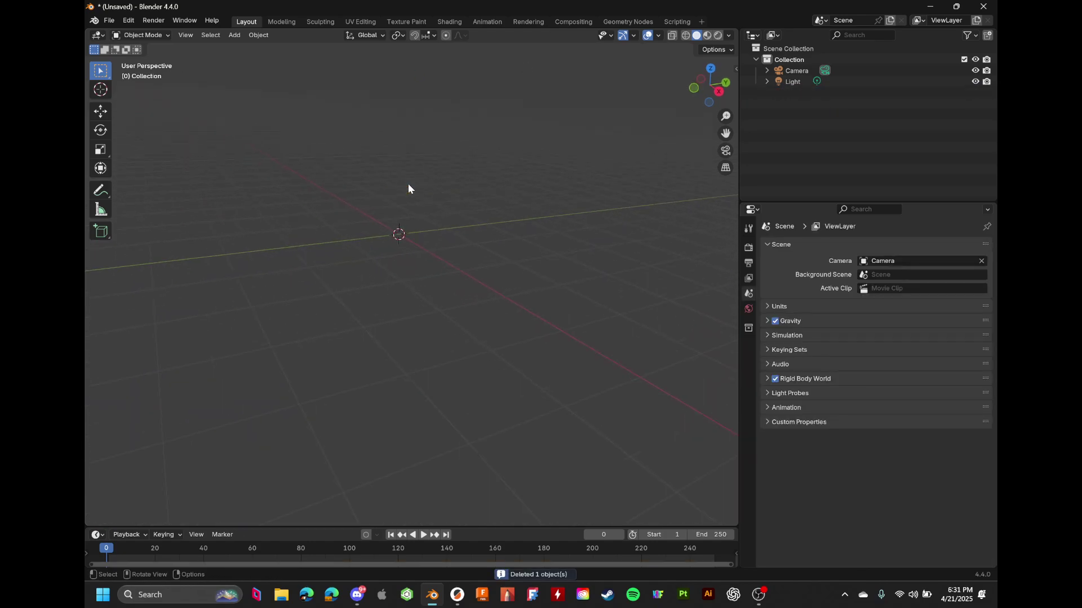
middle_drag(408, 183, 398, 183)
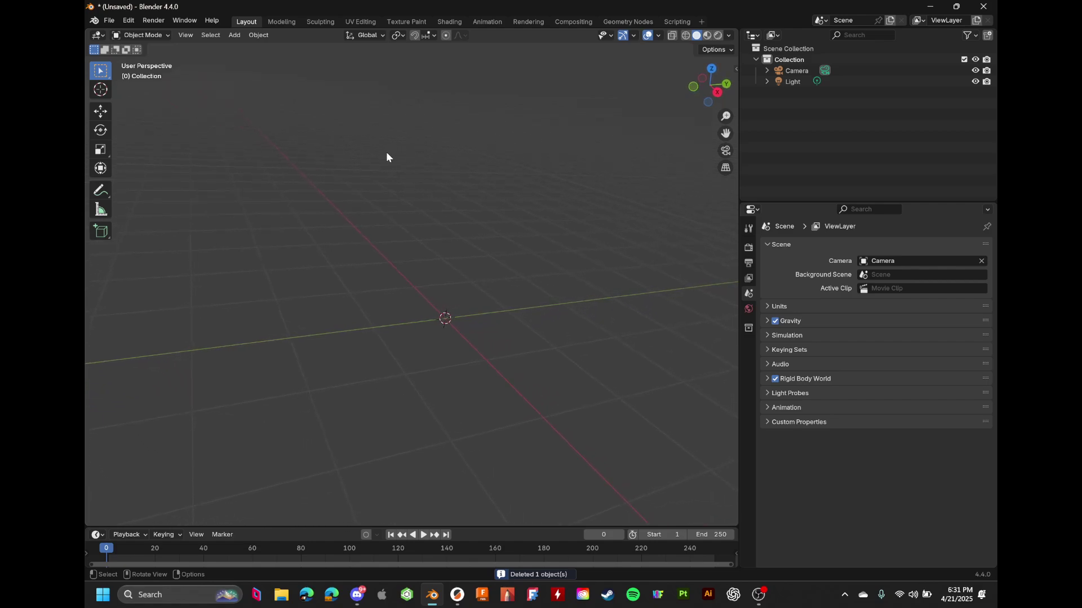
key(shift+a)
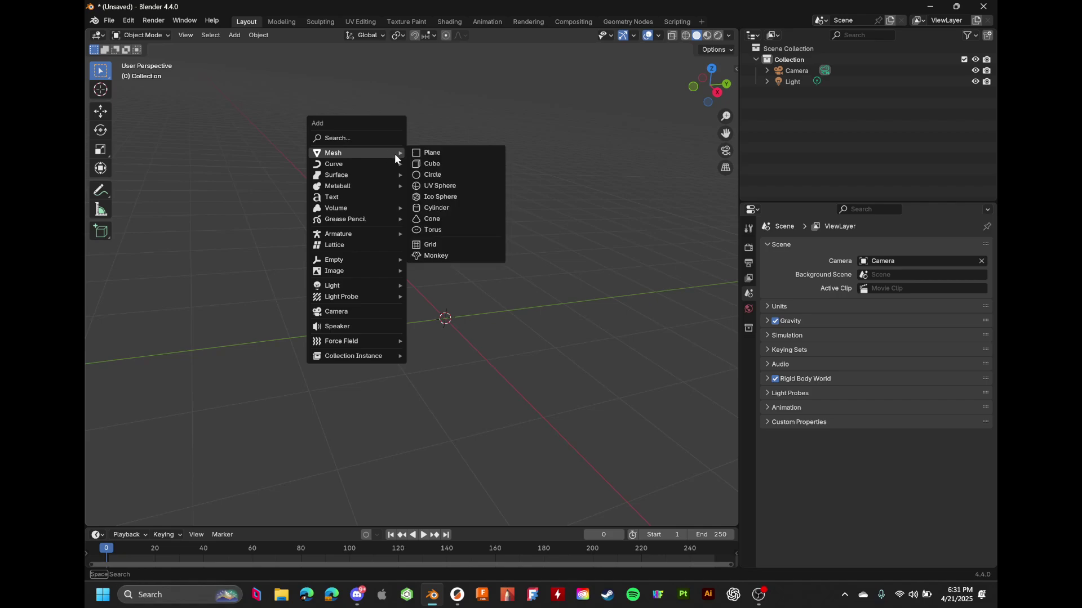
key(Escape)
key(shift+a)
mouse_move(403, 252)
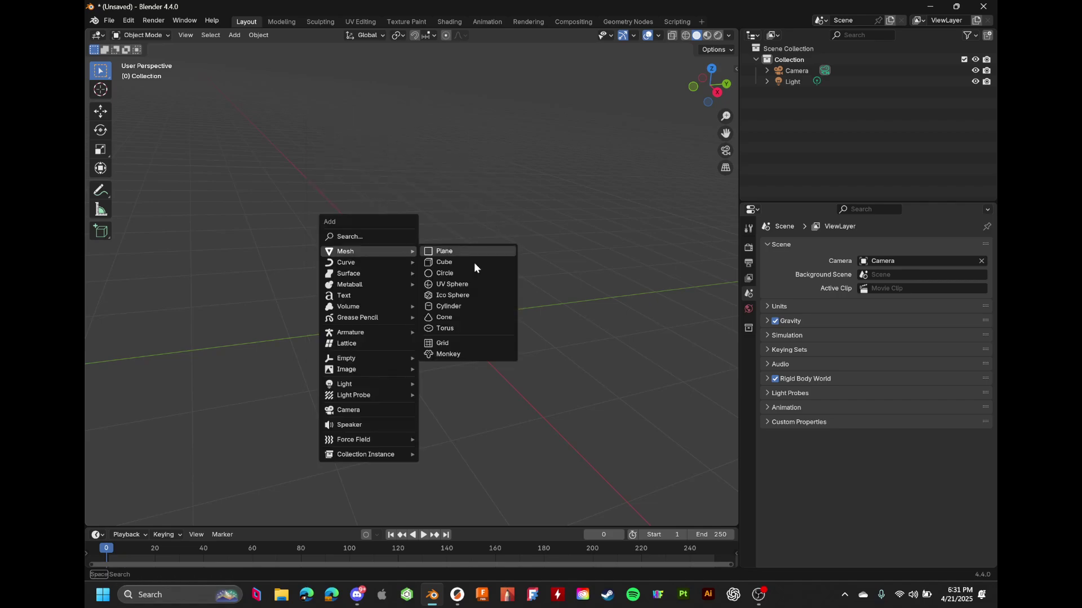
click(464, 357)
middle_drag(579, 279, 592, 258)
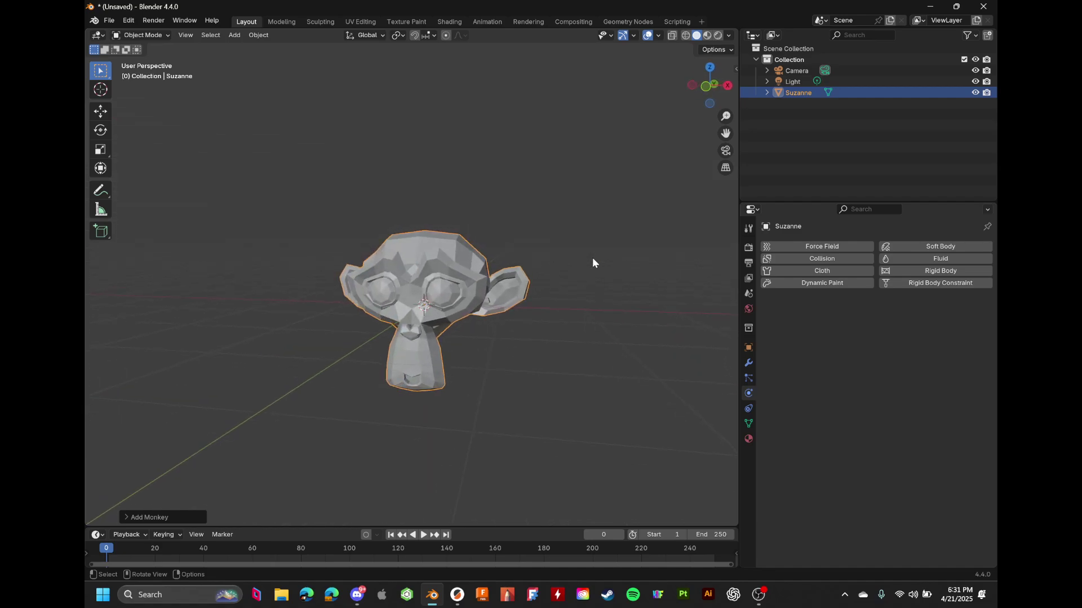
click(592, 258)
Add a plane, move it above the monkey's head and scale it up until it is wider than the head
key(shift+a)
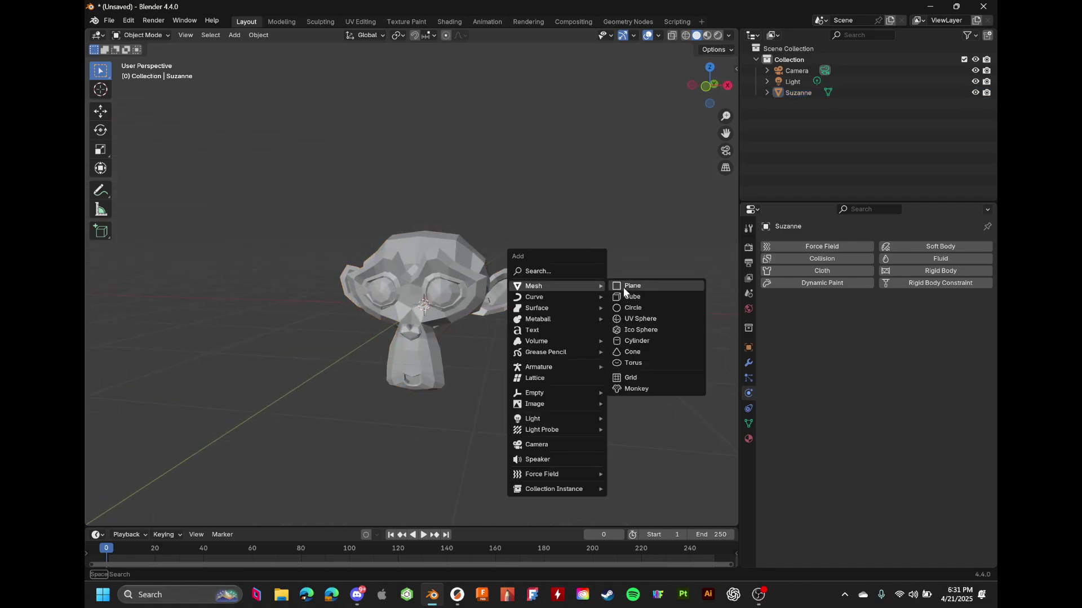
click(623, 286)
key(g)
click(576, 126)
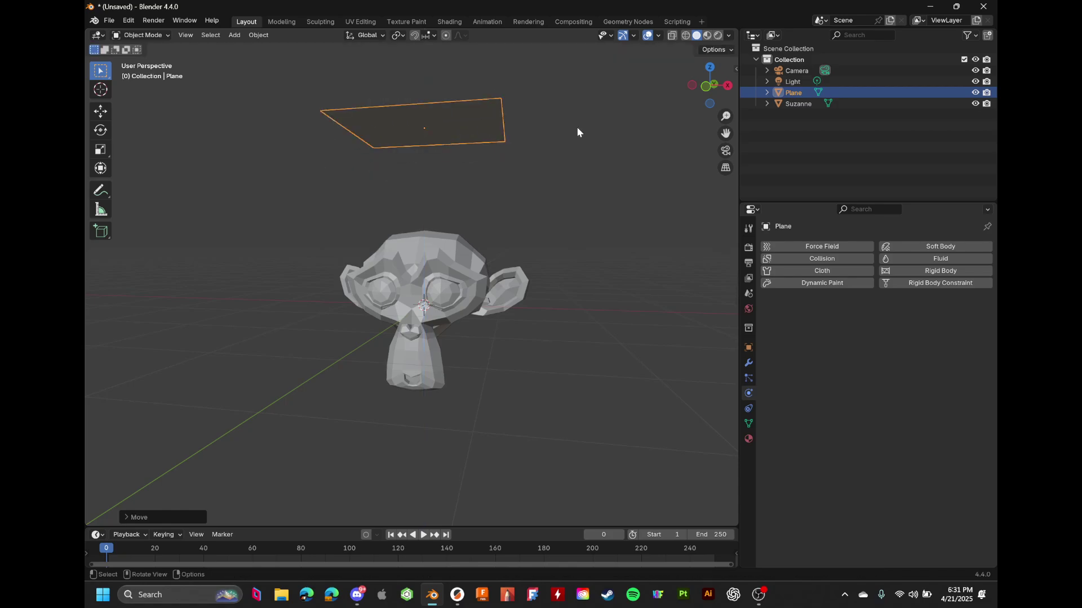
key(s)
click(665, 151)
Add Collision physics to the monkey
middle_drag(664, 152, 419, 264)
click(418, 262)
click(789, 259)
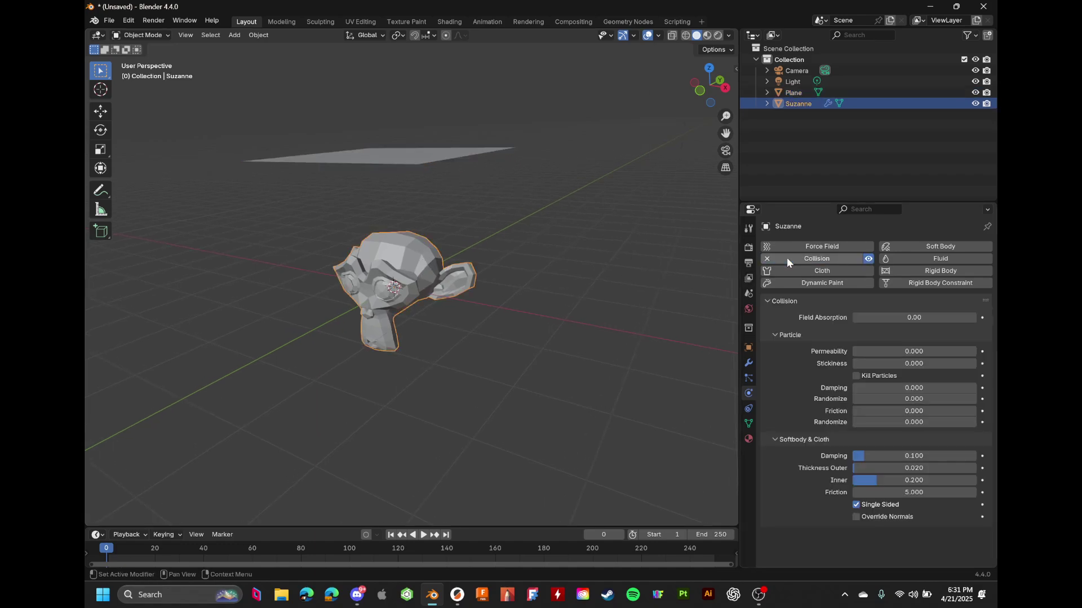
Add Cloth physics to the plane above the monkey, play the simulation and return to frame 0
middle_drag(646, 249, 540, 191)
click(512, 99)
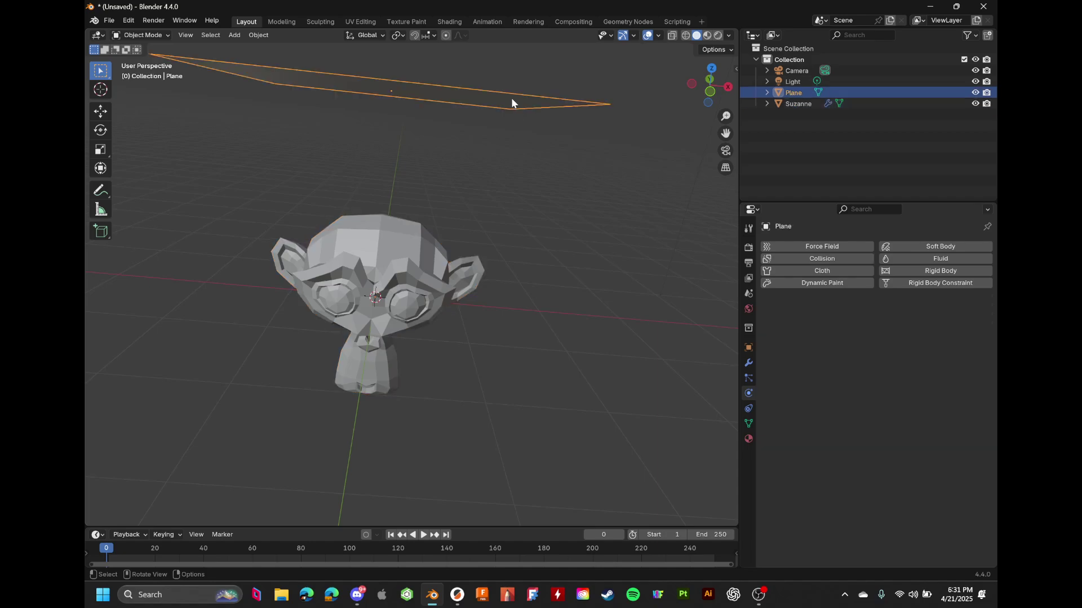
click(817, 271)
middle_drag(569, 236, 420, 353)
key(space)
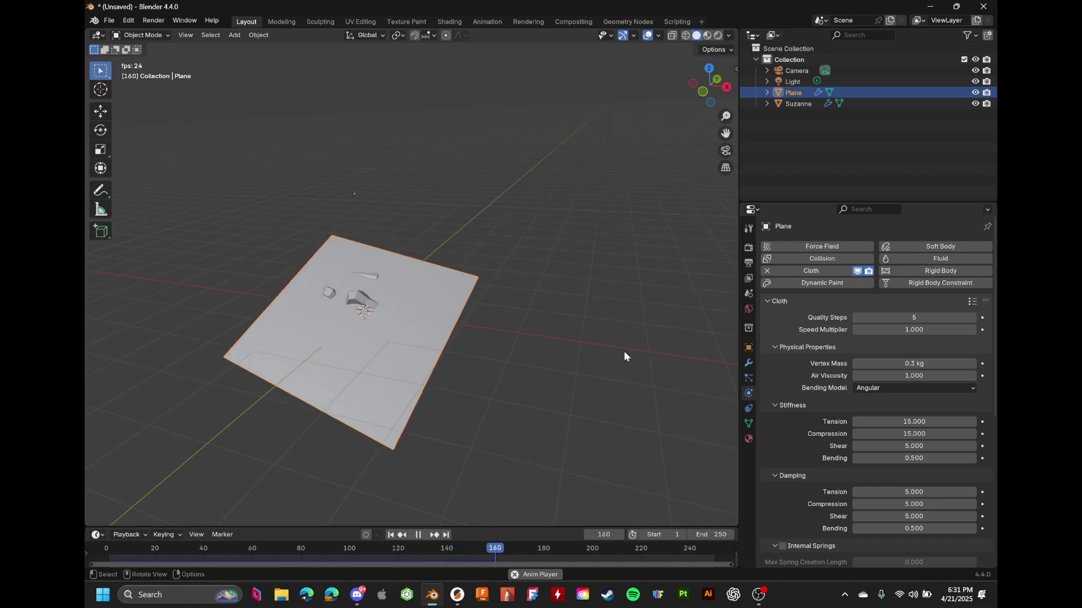
click(101, 551)
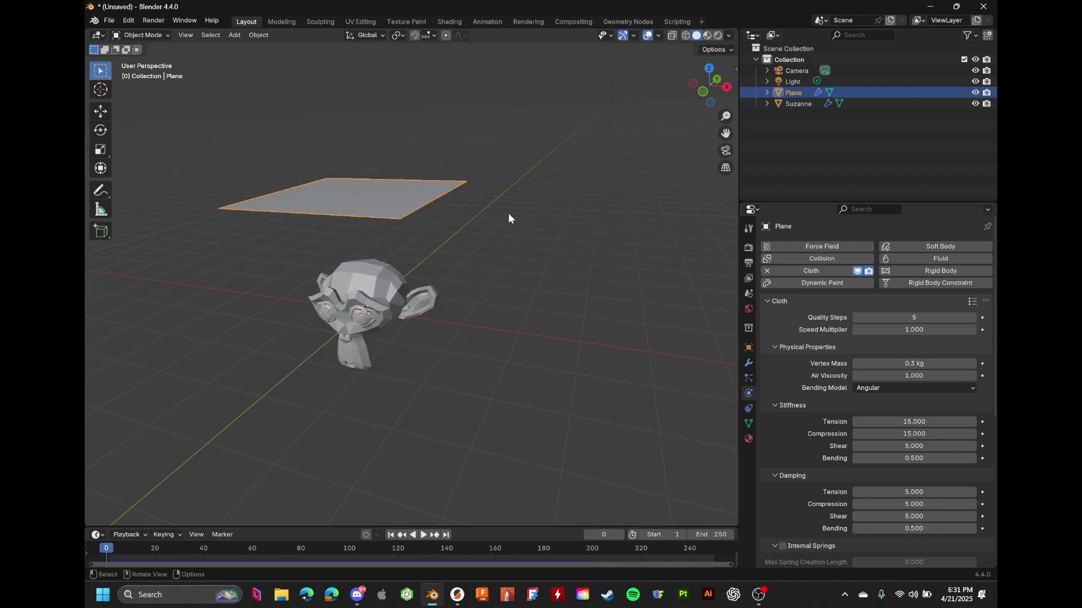
Subdivide the cloth plane once in Edit Mode and play the simulation in Object Mode
key(Tab)
right_click(436, 208)
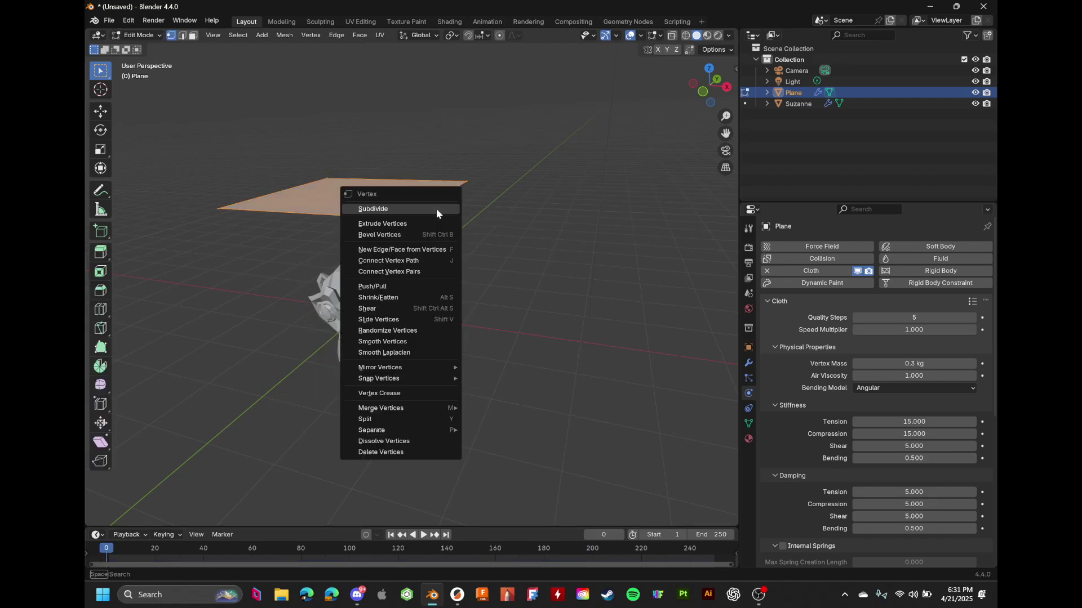
click(436, 209)
key(Tab)
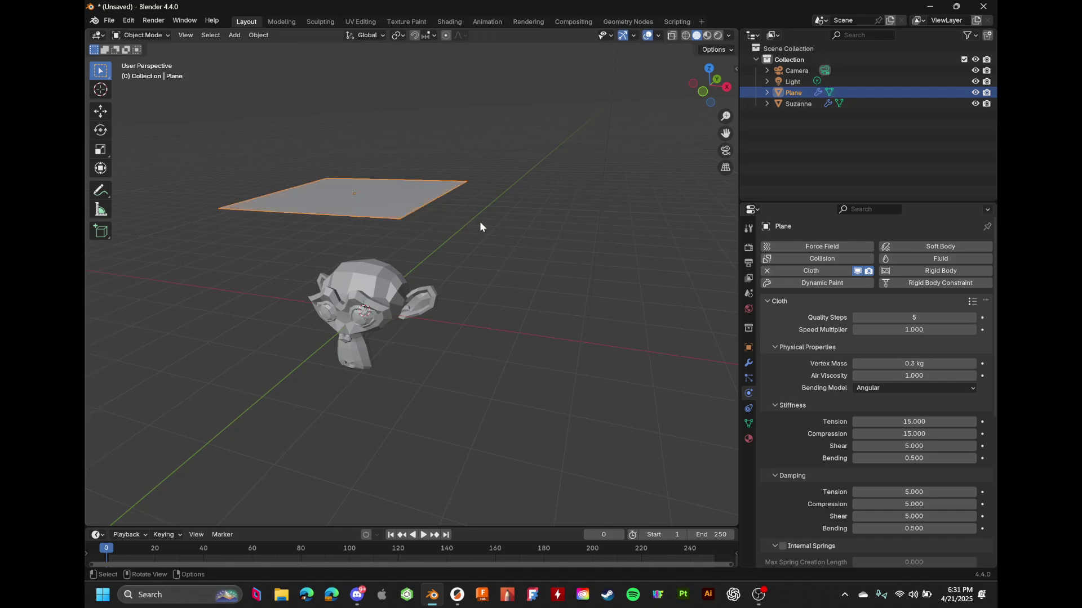
key(space)
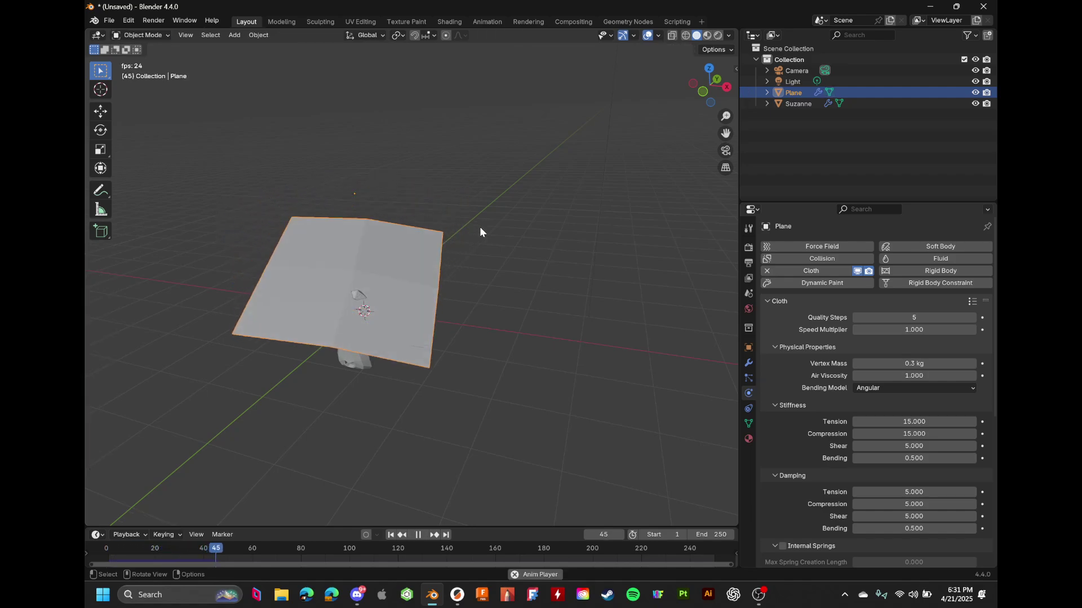
key(Escape)
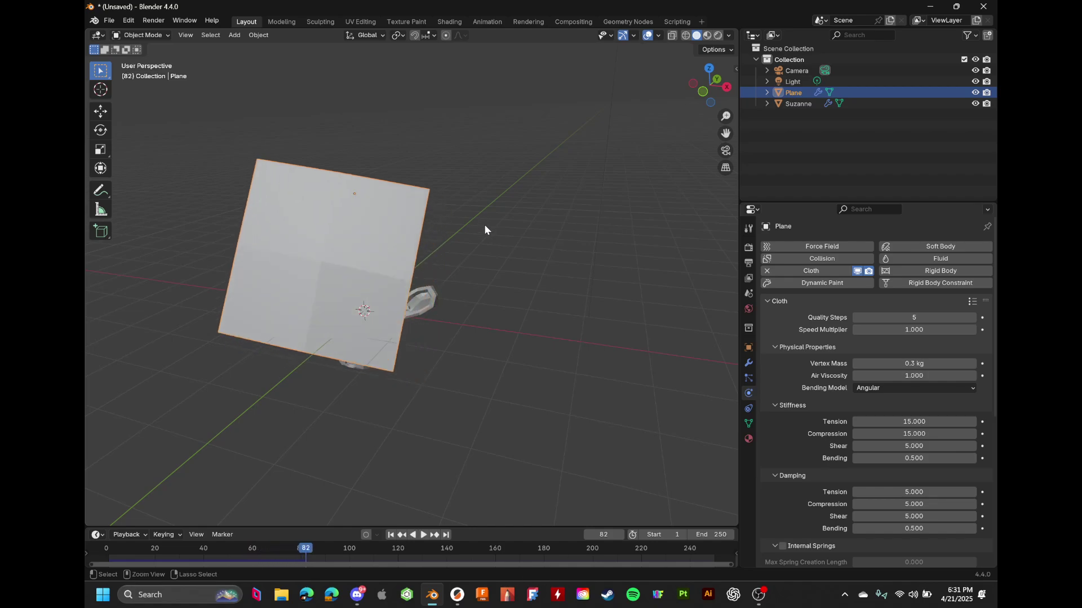
Subdivide the cloth plane again for a finer grid and return to Object Mode
key(Tab)
right_click(485, 226)
click(485, 224)
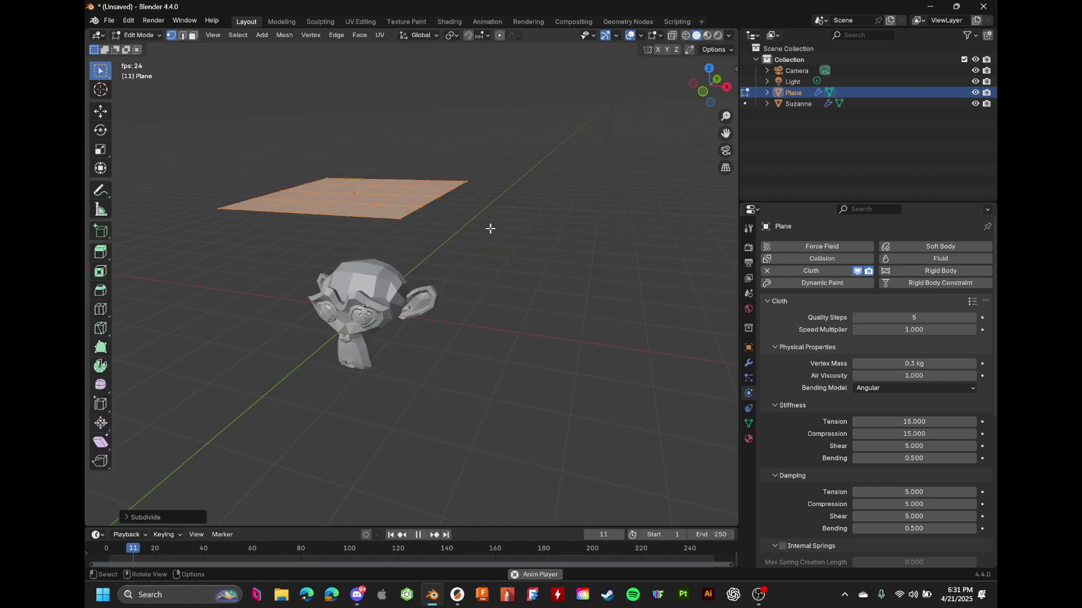
key(space)
key(Tab)
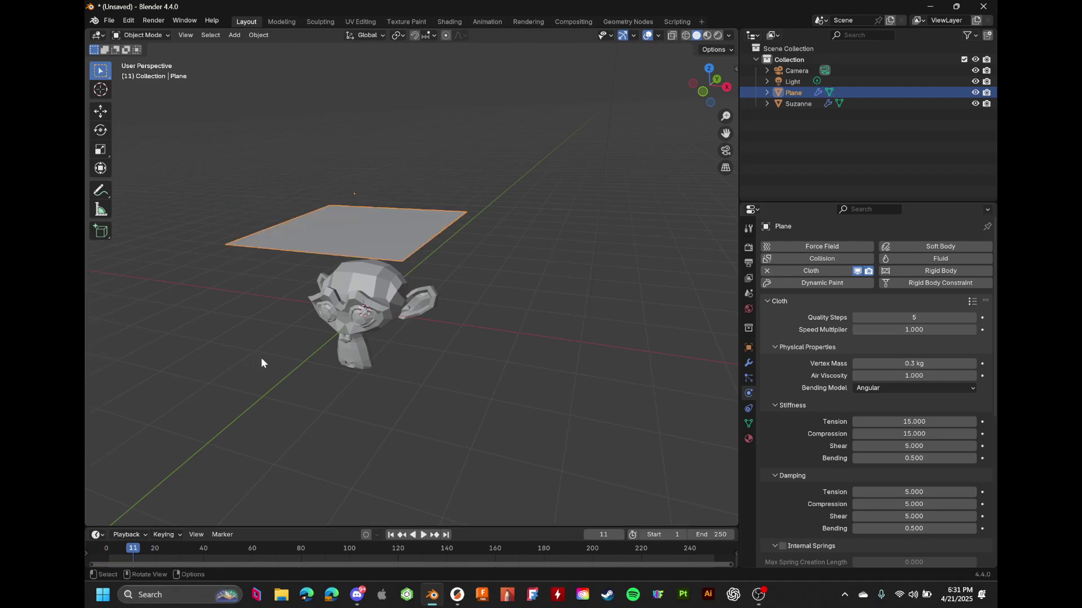
Replay the cloth simulation from frame 0 and set the timeline back to the start
key(space)
click(94, 537)
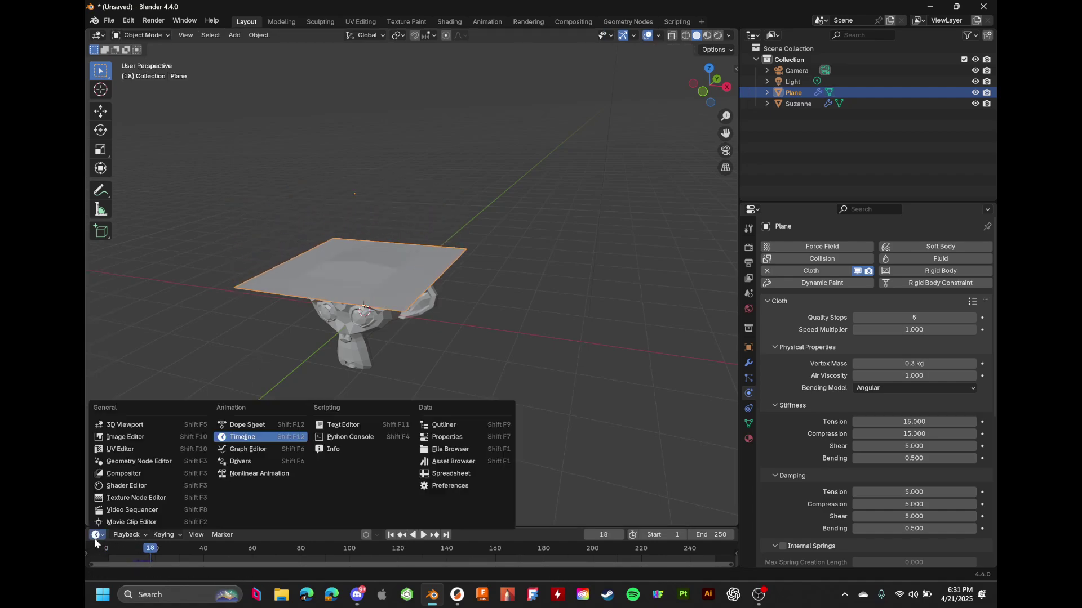
click(101, 549)
key(space)
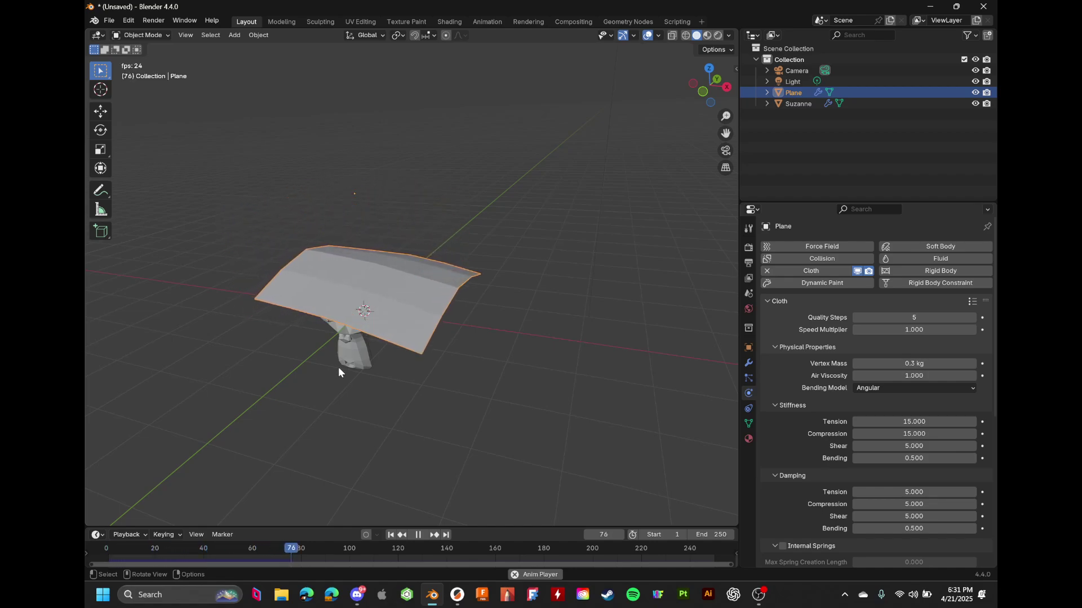
key(space)
click(98, 553)
Subdivide the cloth plane further, test the simulation to frame 44 and return to frame 0
right_click(425, 224)
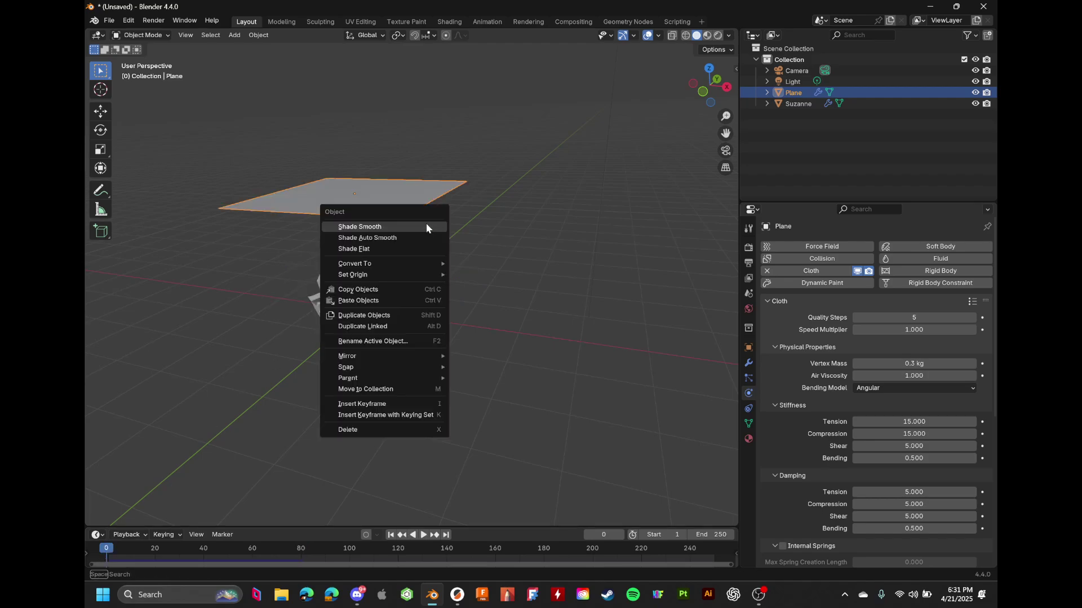
key(Tab)
right_click(405, 199)
click(405, 198)
key(Tab)
key(space)
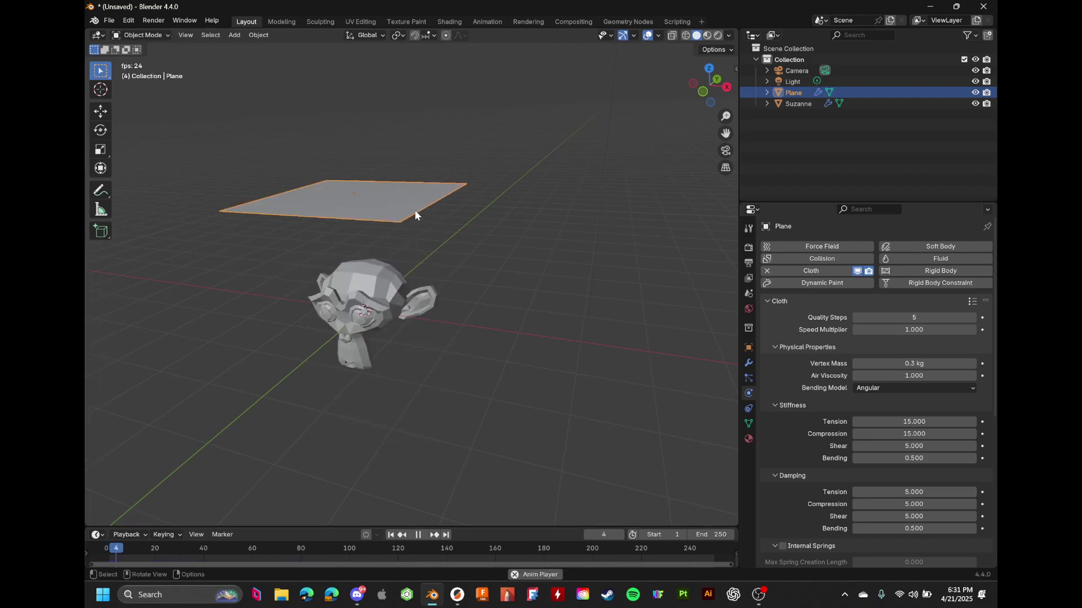
key(space)
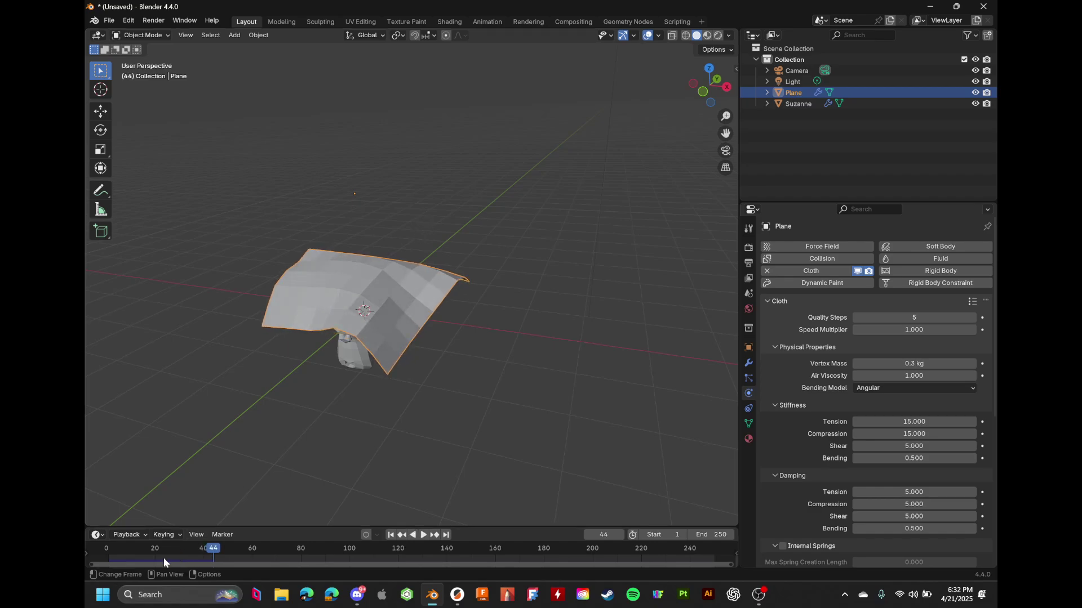
click(102, 550)
Subdivide the cloth plane into a dense grid and play the simulation of it falling over the monkey
key(Tab)
right_click(343, 235)
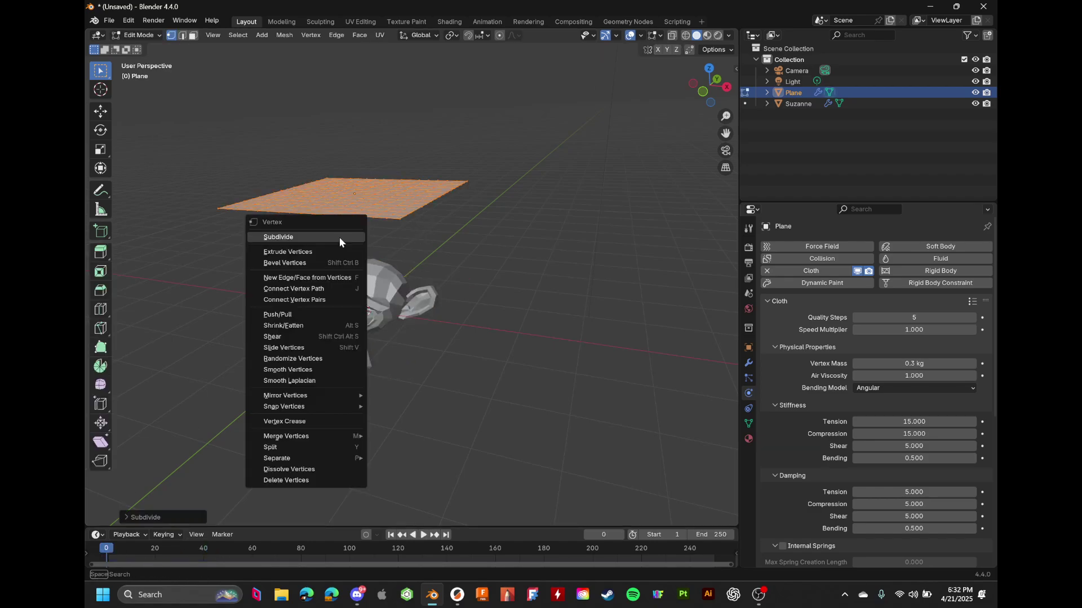
click(339, 238)
key(Tab)
key(space)
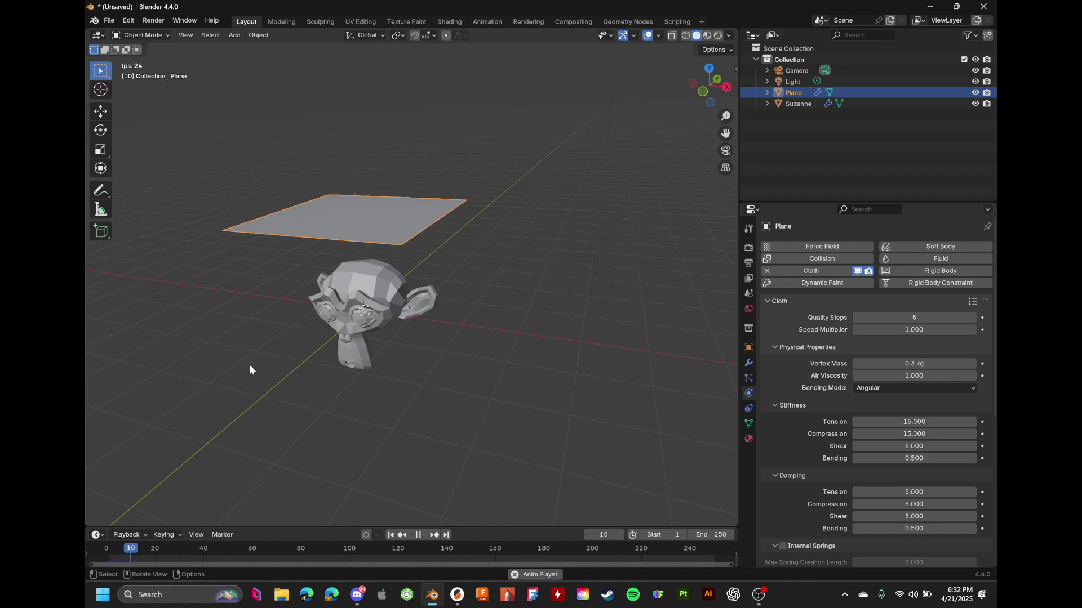
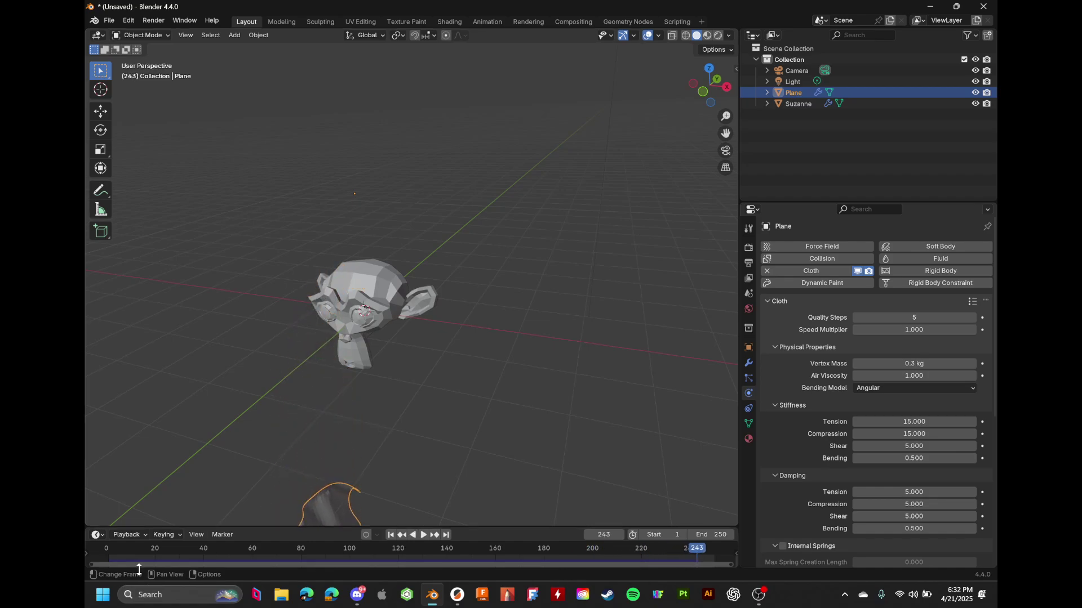
Return to frame 0 and increase the cloth plane's subdivision even further in Edit Mode
click(110, 553)
key(Tab)
right_click(311, 365)
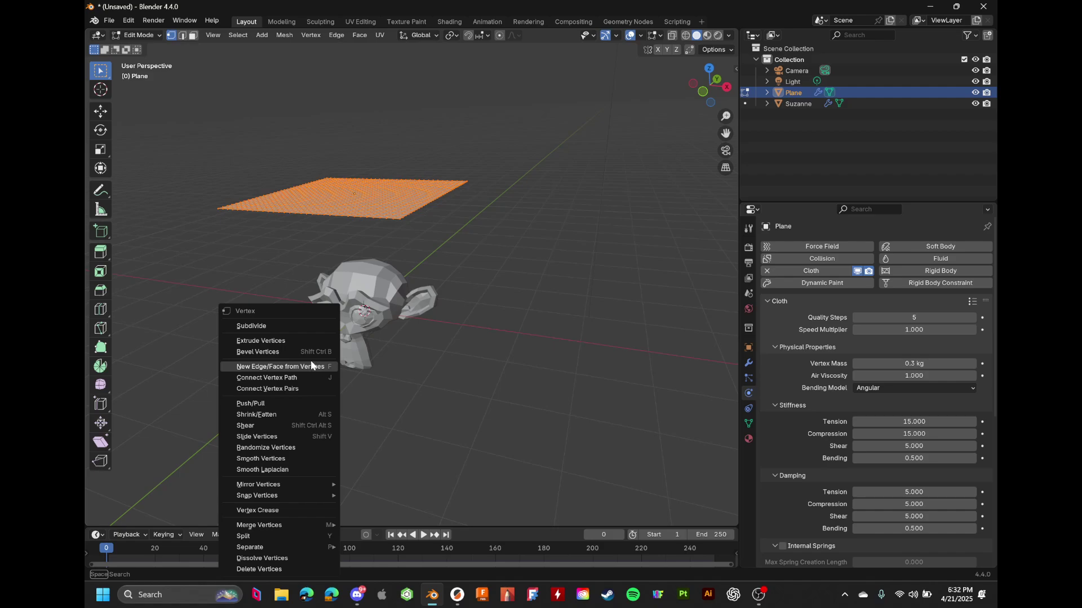
key(Escape)
key(Tab)
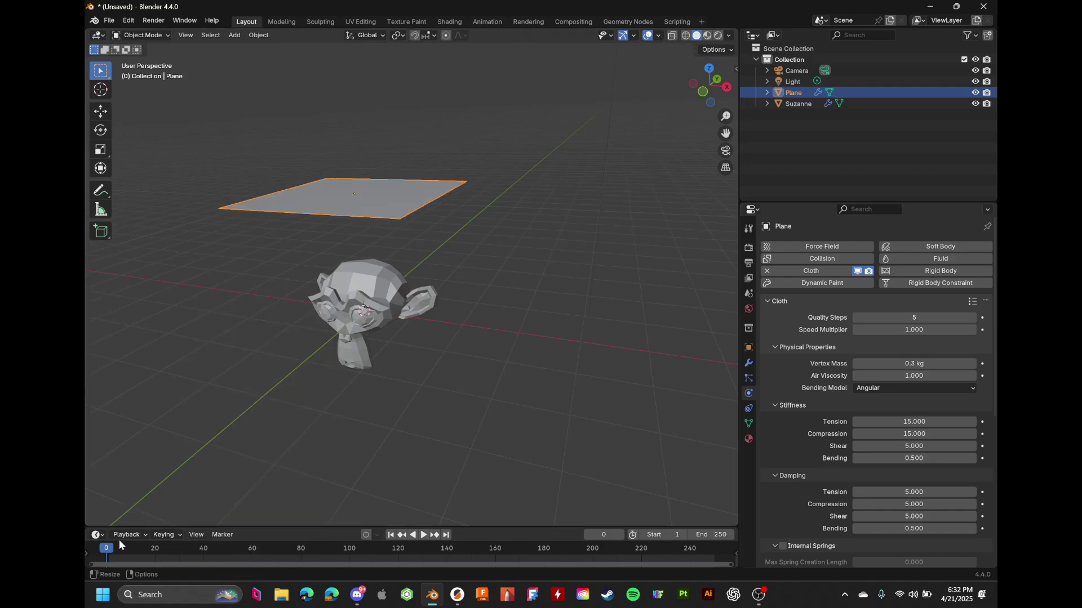
Play the cloth simulation to frame 31 and inspect the cloth draped over the monkey up close
key(space)
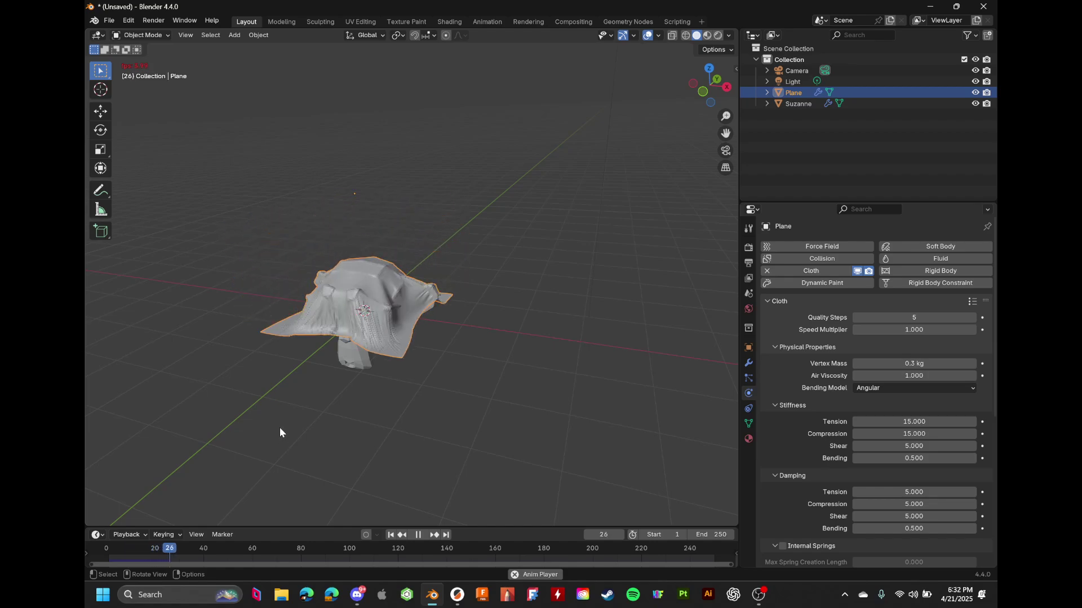
key(space)
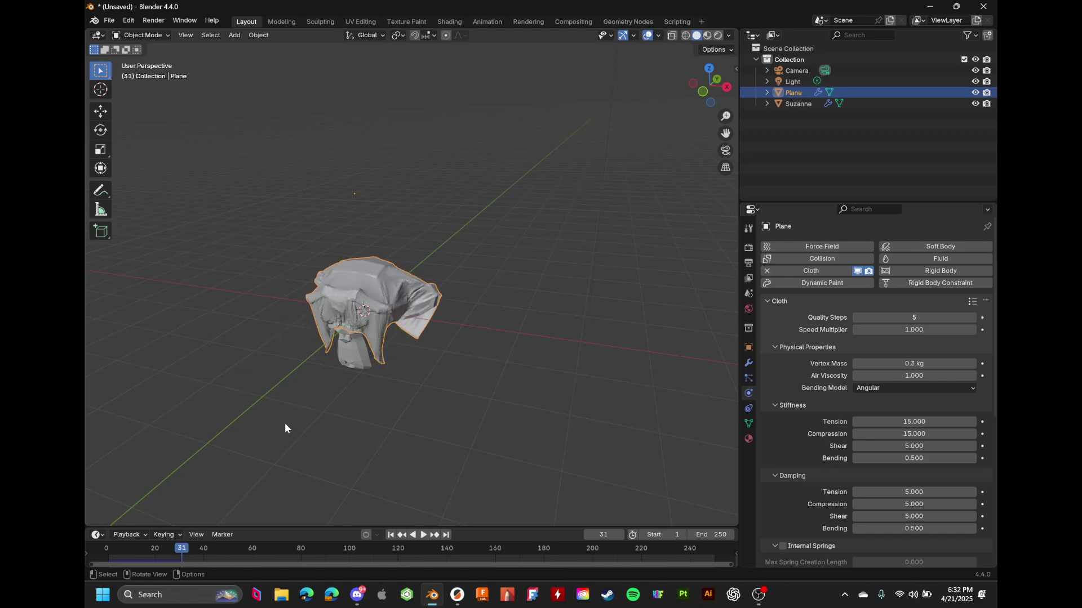
middle_drag(433, 319, 501, 296)
scroll(502, 293, up, 8)
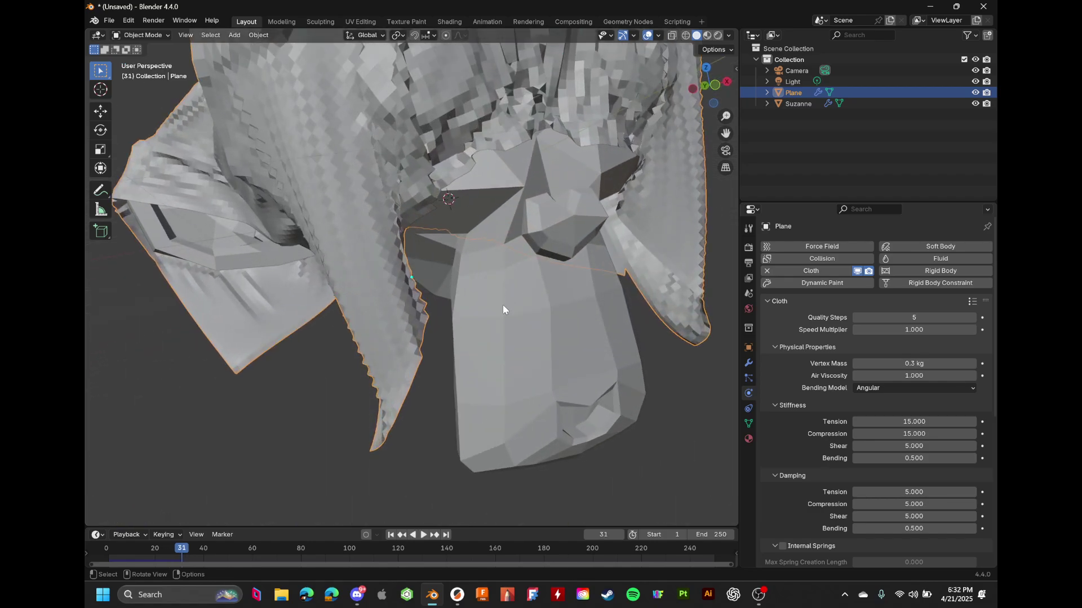
Apply Shade Auto Smooth to the draped cloth plane and check the smoothed folds
scroll(503, 304, down, 8)
right_click(443, 244)
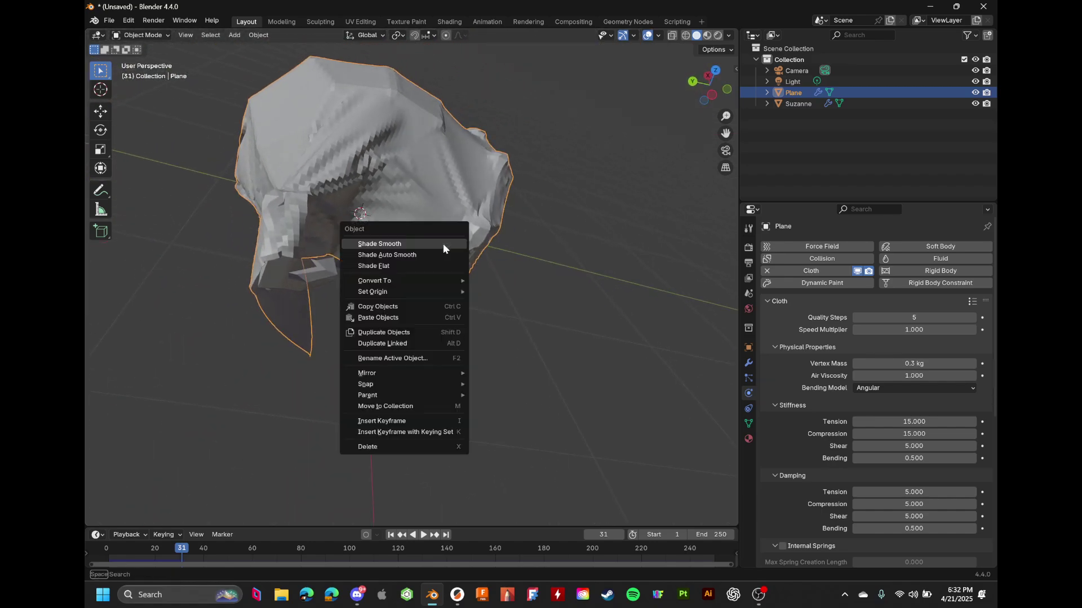
click(412, 256)
middle_drag(513, 261, 506, 255)
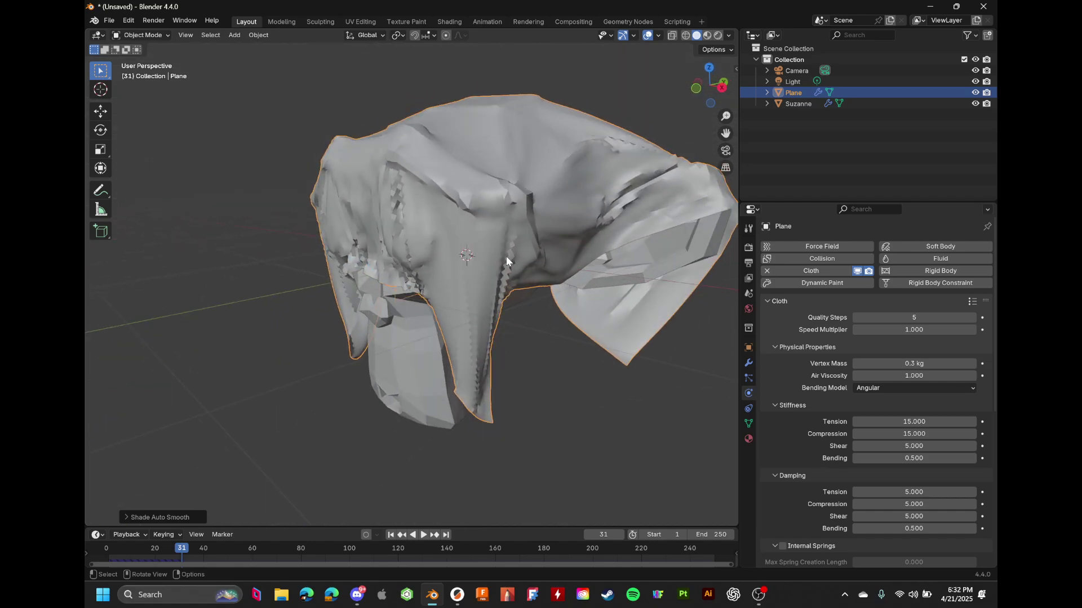
Return to frame 0 and review the plane's Cloth physics settings
key(shift+Left)
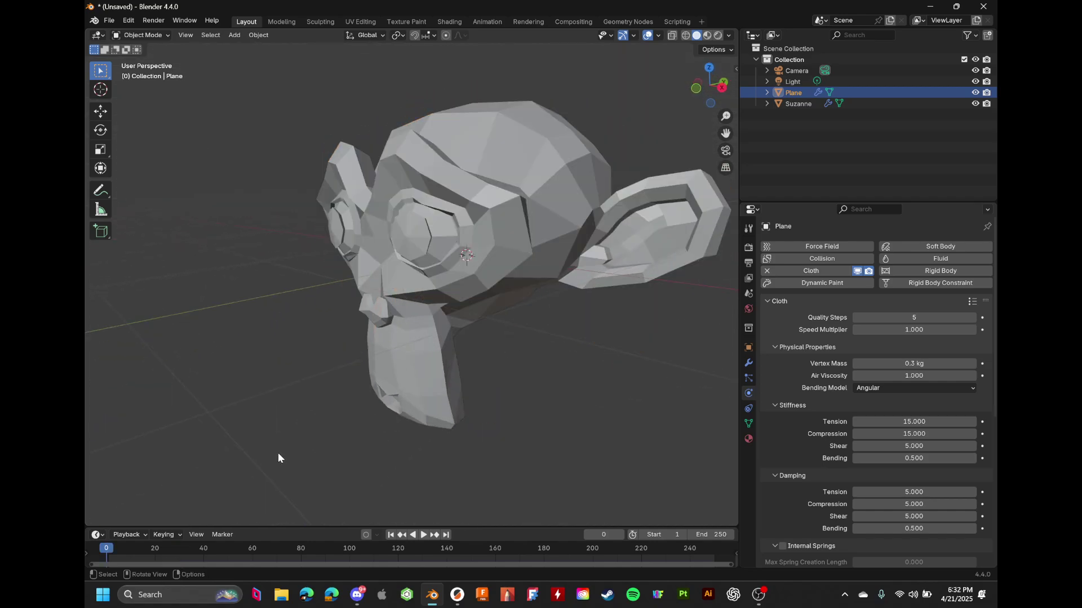
scroll(354, 353, down, 5)
middle_drag(353, 354, 419, 351)
scroll(411, 374, up, 4)
scroll(413, 357, down, 2)
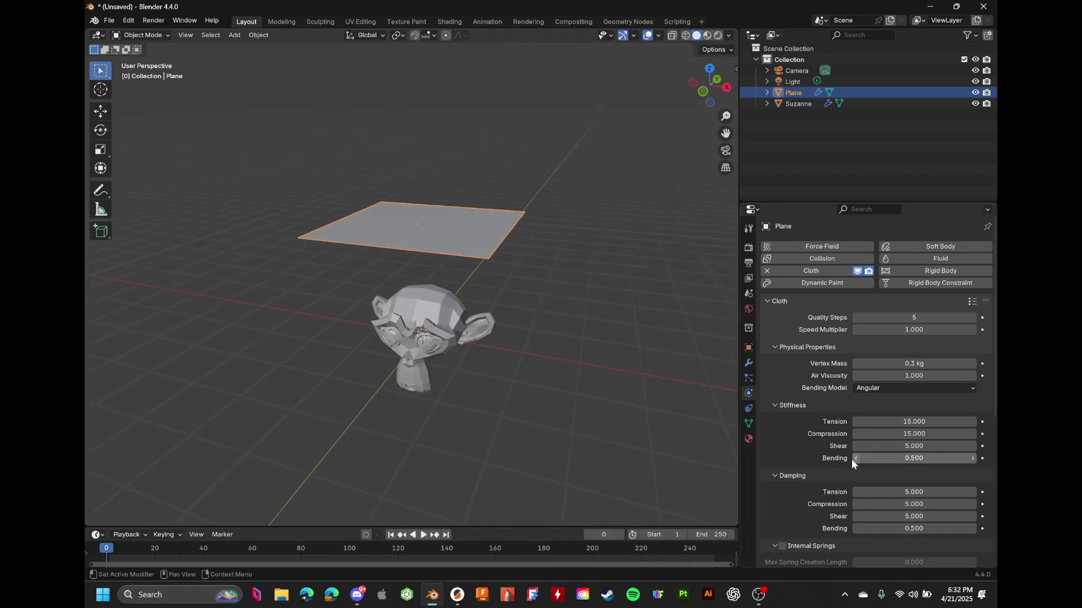
scroll(783, 426, down, 10)
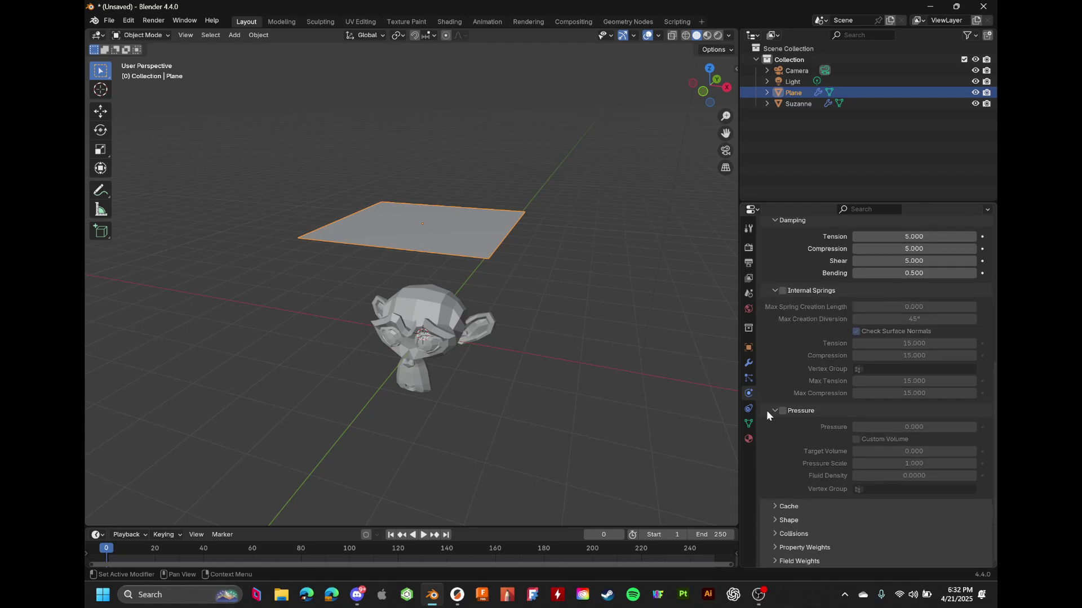
scroll(766, 410, up, 10)
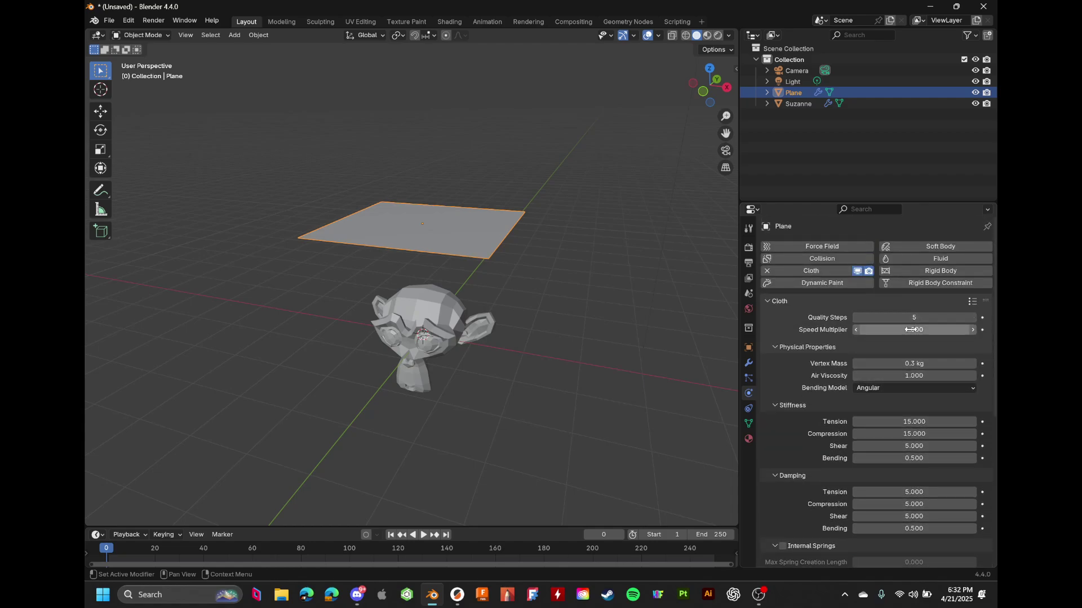
Set the cloth's Speed Multiplier to 5 and play the simulation to frame 5
drag(902, 326, 902, 326)
text(5)
key(Return)
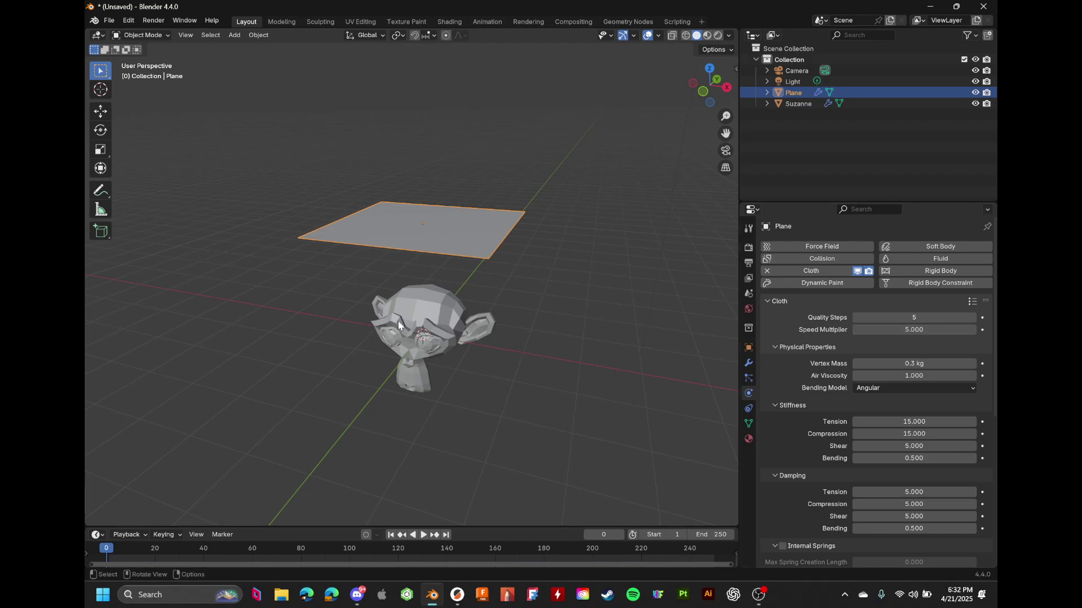
key(space)
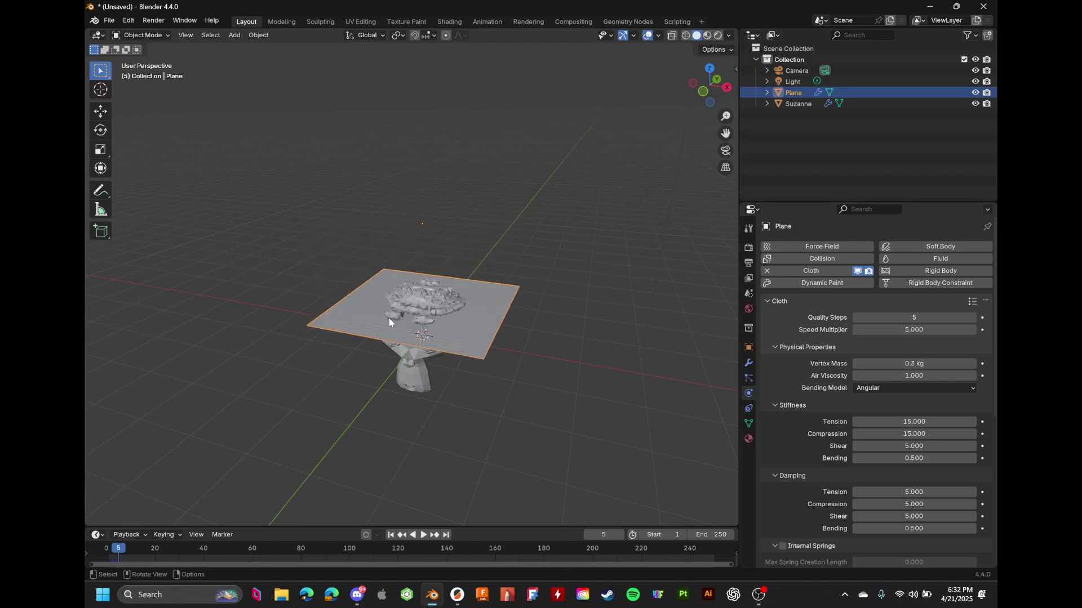
middle_drag(493, 356, 538, 303)
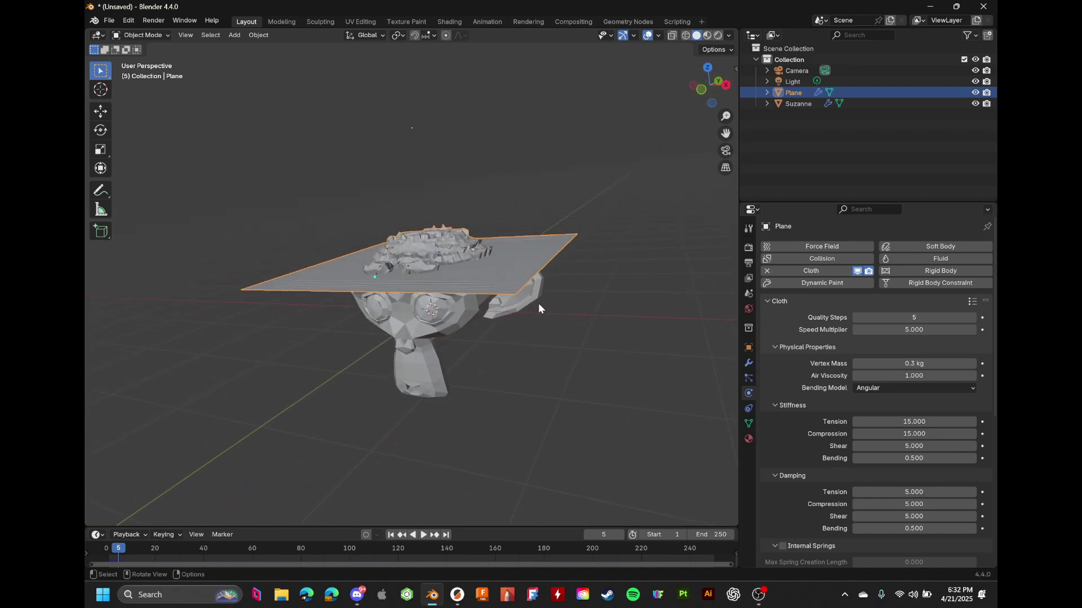
Set the cloth's Speed Multiplier to 1 and its Quality Steps to 2
click(890, 330)
text(1)
key(Return)
click(914, 317)
text(2)
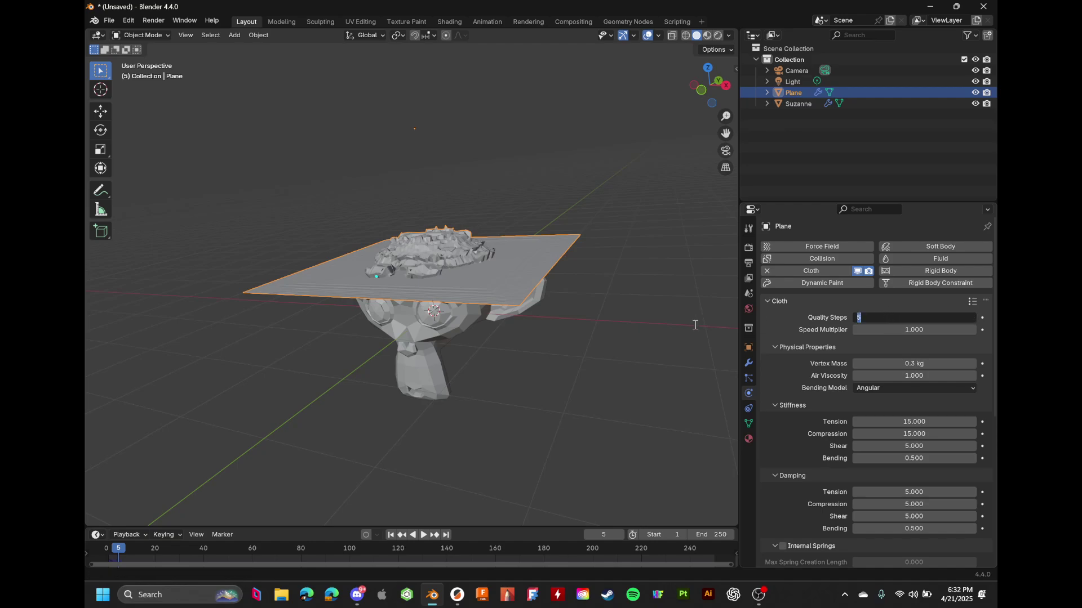
key(Return)
Play the cloth simulation to frame 42 and inspect the cloth draped over the monkey
key(space)
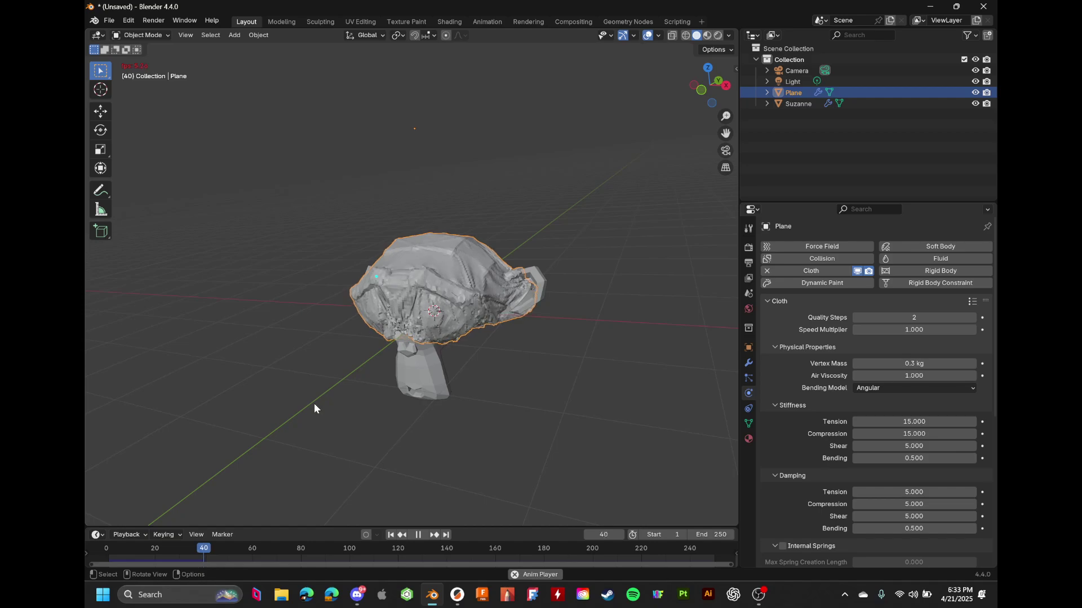
key(space)
middle_drag(461, 434, 505, 293)
scroll(540, 352, up, 5)
scroll(541, 348, down, 5)
scroll(549, 346, up, 3)
scroll(549, 349, down, 4)
Delete the cloth plane and the monkey from the scene
key(Delete)
click(505, 298)
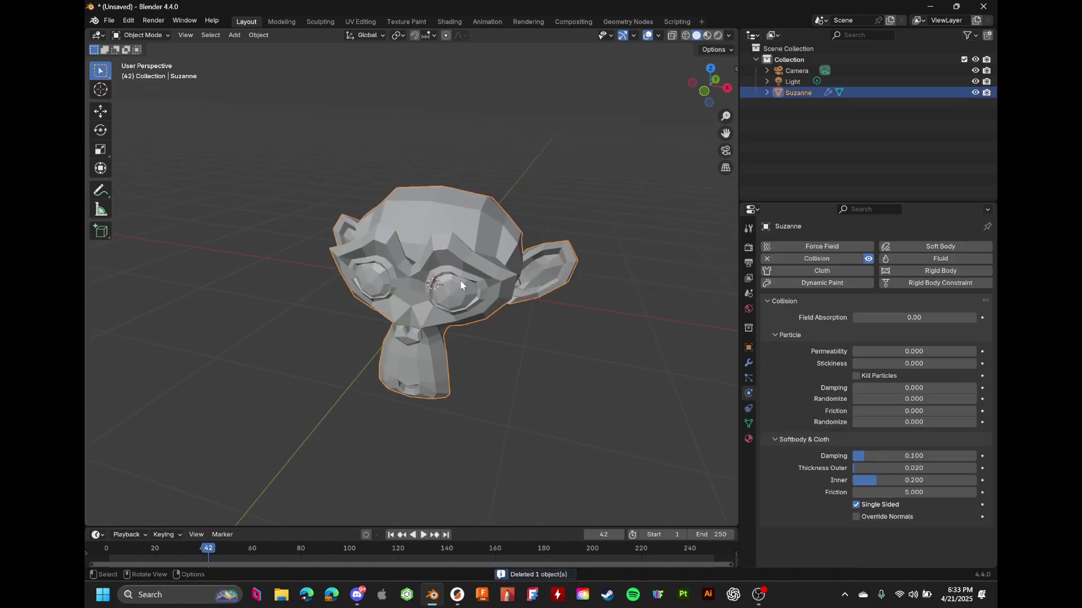
key(Delete)
middle_drag(461, 285, 461, 284)
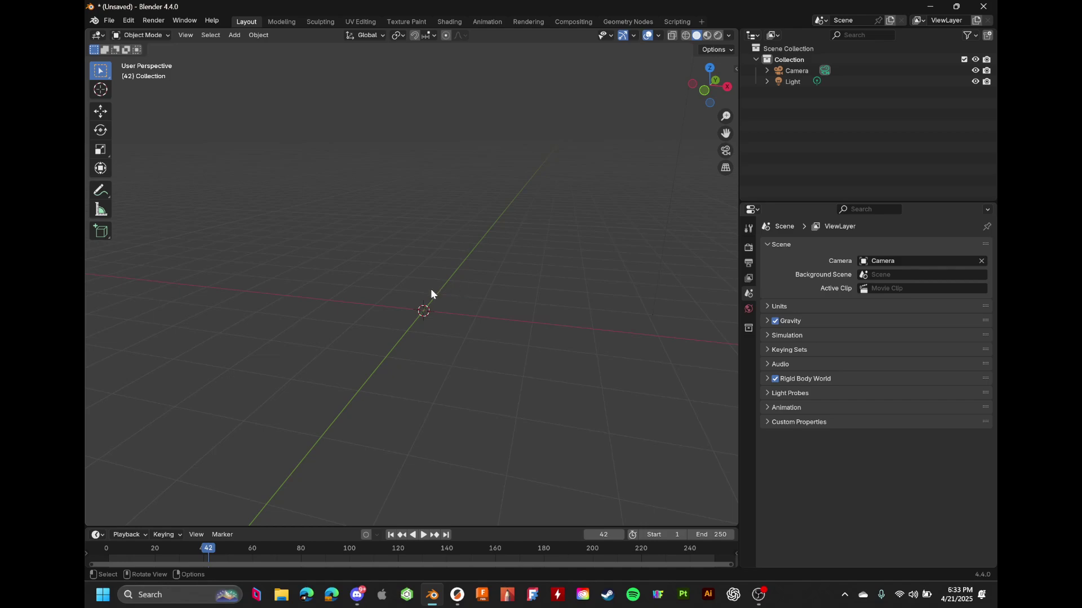
Add a cube mesh at the world origin
middle_drag(430, 289, 430, 288)
key(shift+a)
mouse_move(431, 288)
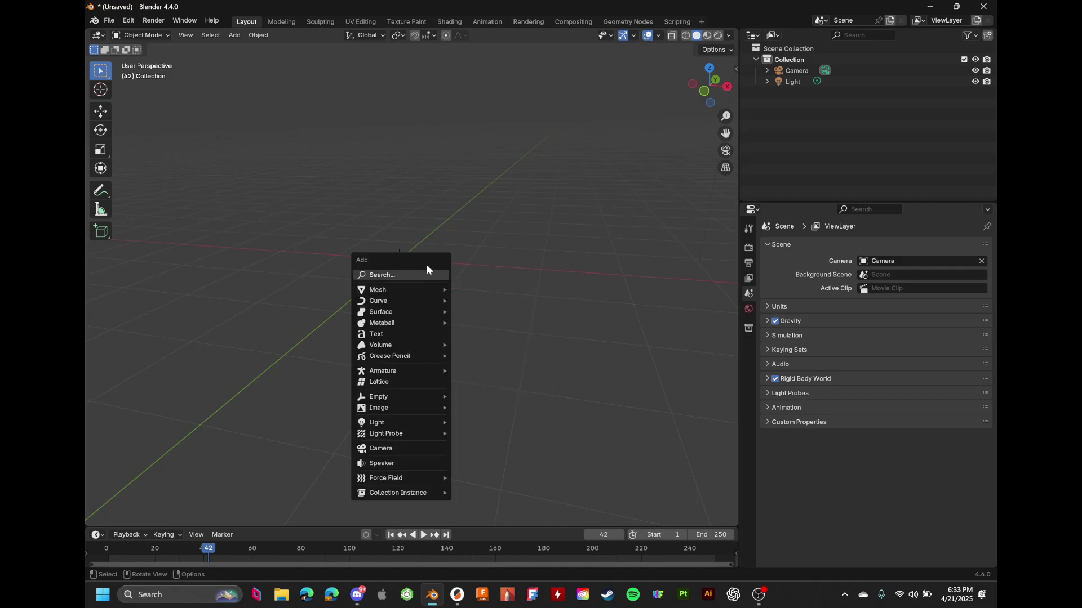
middle_drag(598, 212, 597, 211)
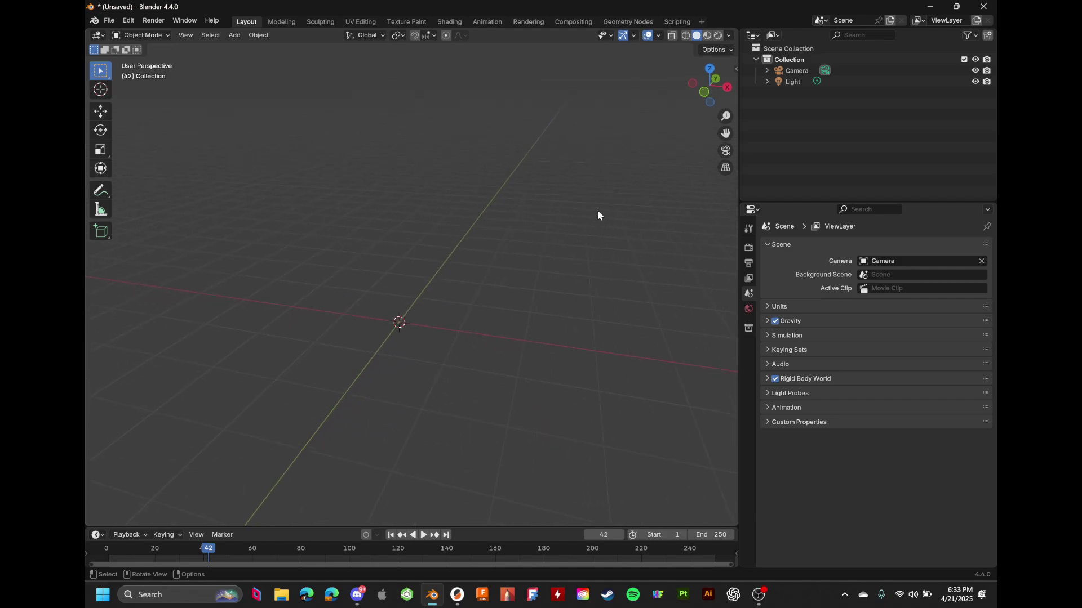
key(shift+a)
mouse_move(597, 211)
click(642, 222)
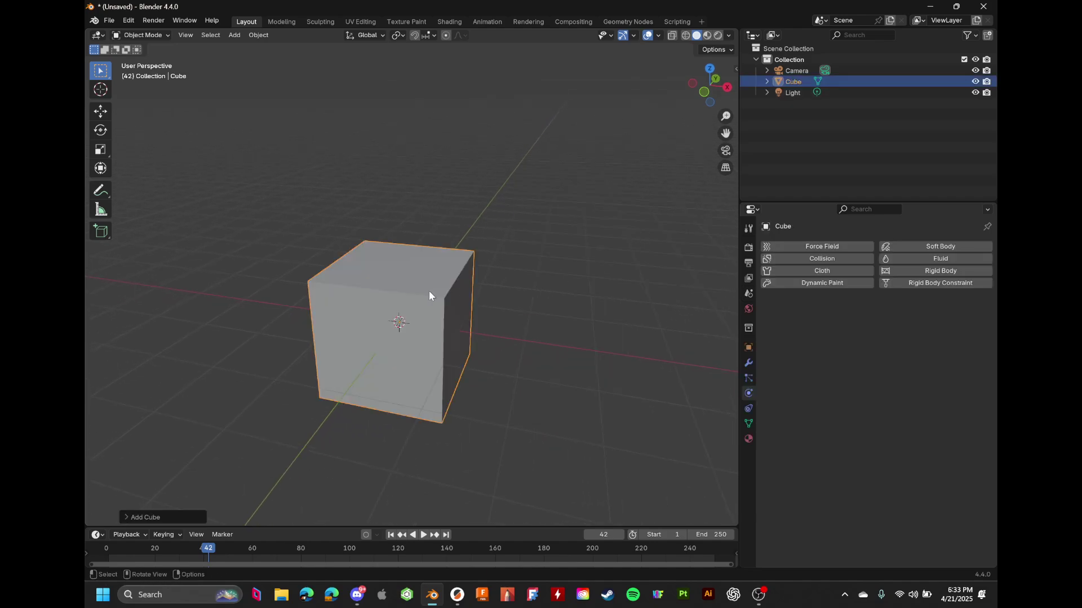
Delete the cube's top face in Edit Mode to make an open box, and return to Object Mode
key(Tab)
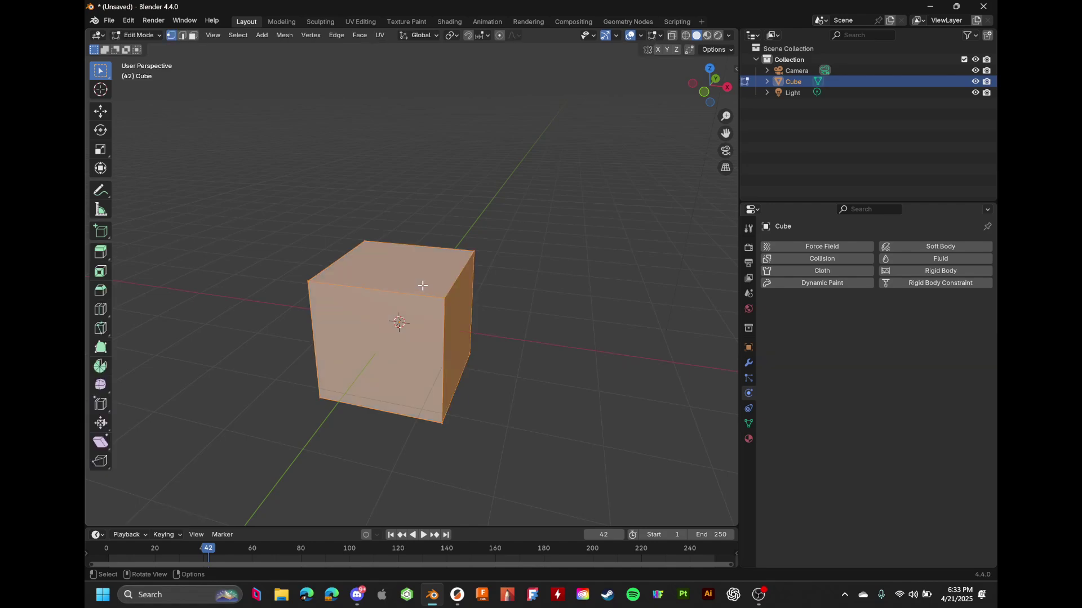
key(alt+a)
click(193, 35)
click(381, 251)
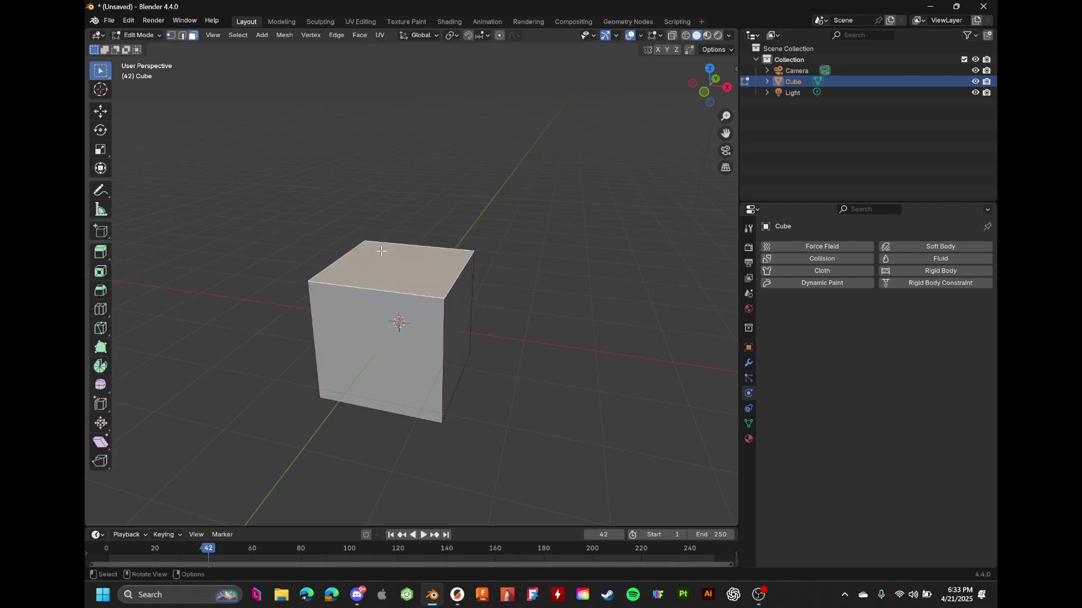
key(x)
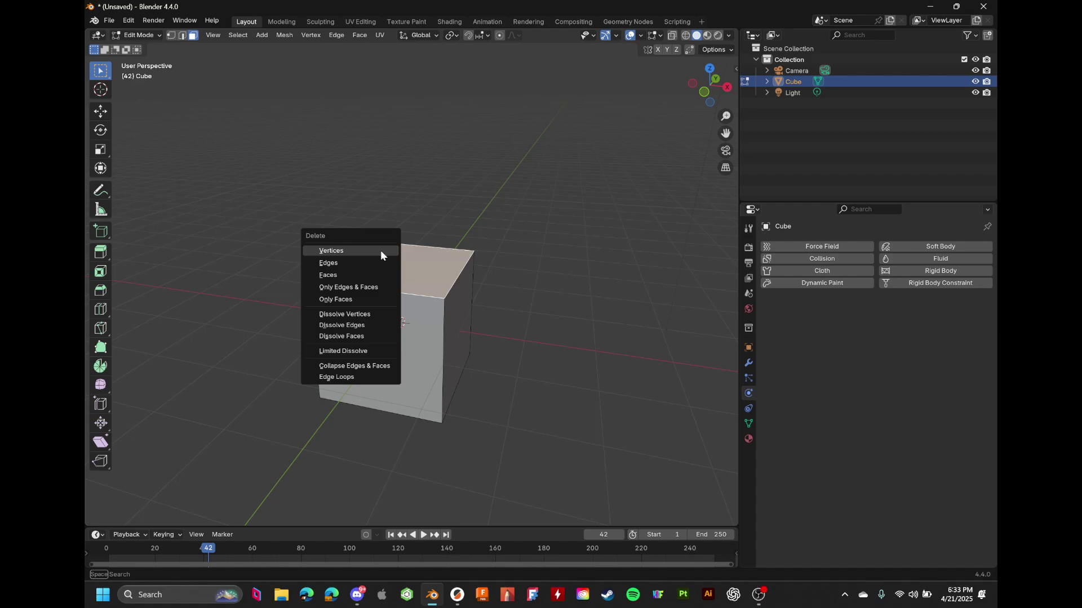
click(334, 280)
key(Tab)
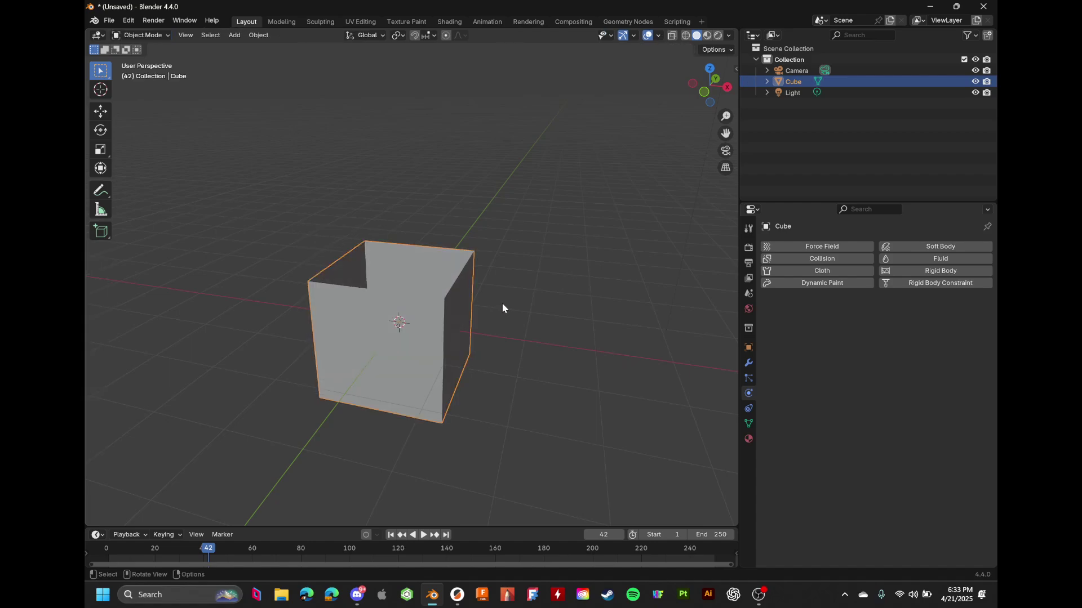
Give the open box 0.24 m thick walls with a Solidify modifier and apply the modifier
click(747, 365)
click(830, 244)
text(sol)
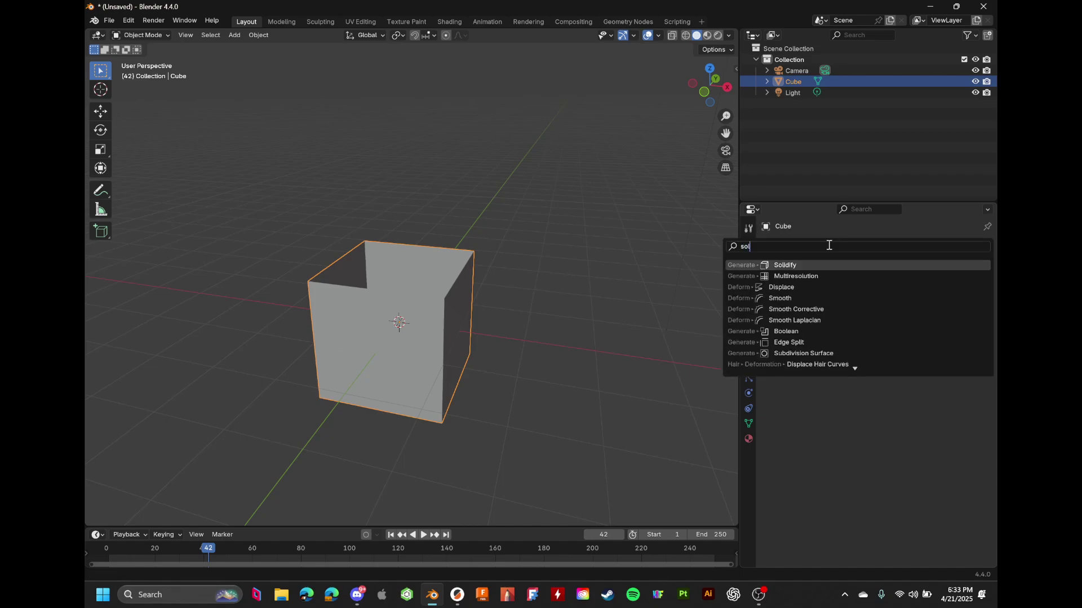
key(Return)
drag(916, 295, 968, 294)
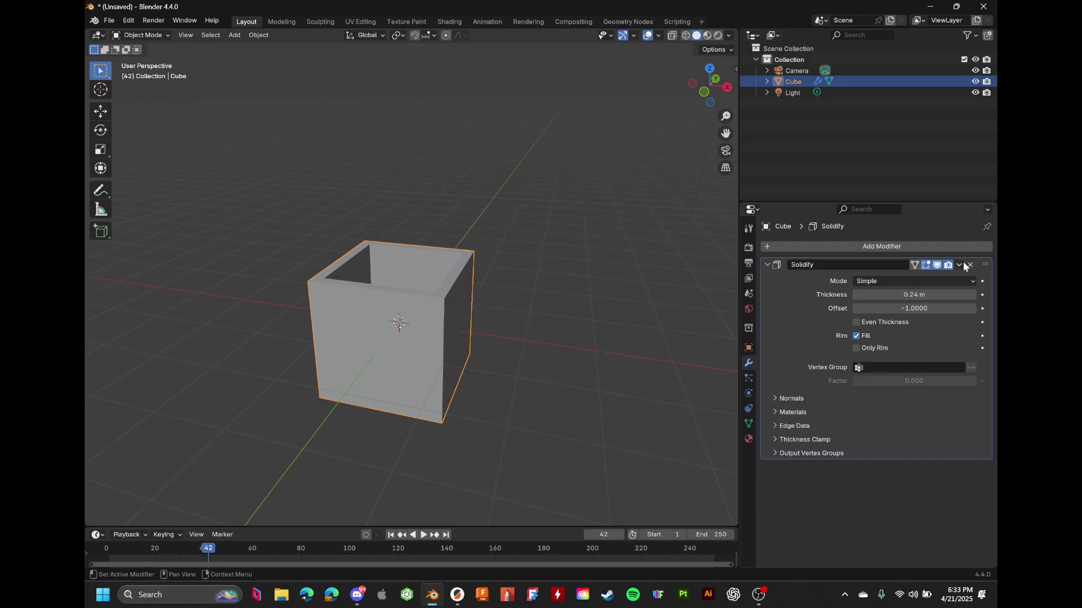
click(960, 265)
click(935, 275)
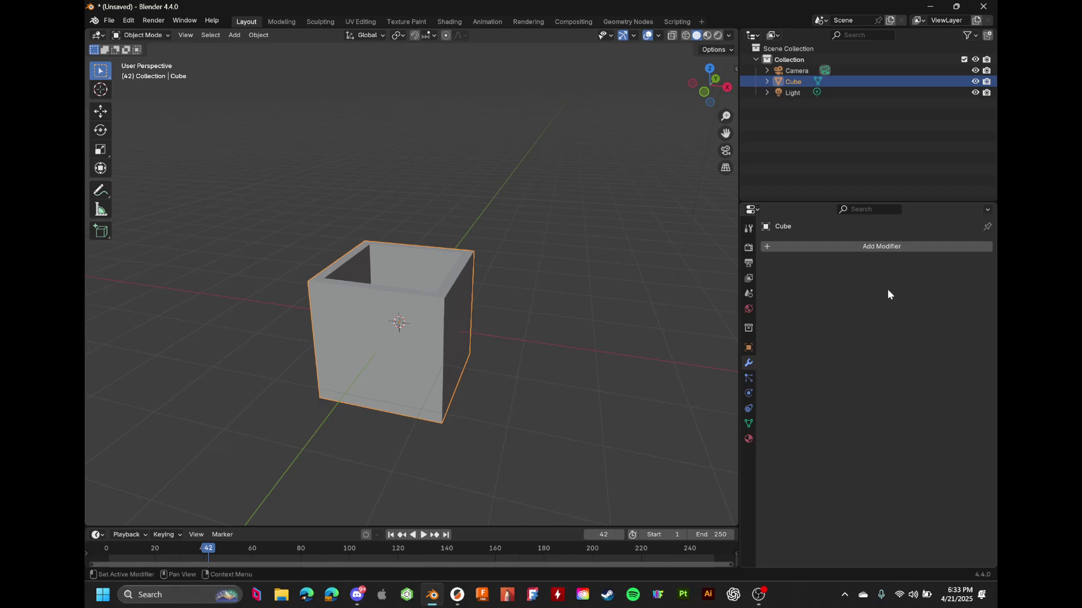
Add an ico sphere and scale it down so that it fits within the box opening
mouse_move(438, 305)
middle_down()
mouse_move(439, 269)
mouse_move(447, 285)
middle_up()
scroll(447, 285, up, 2)
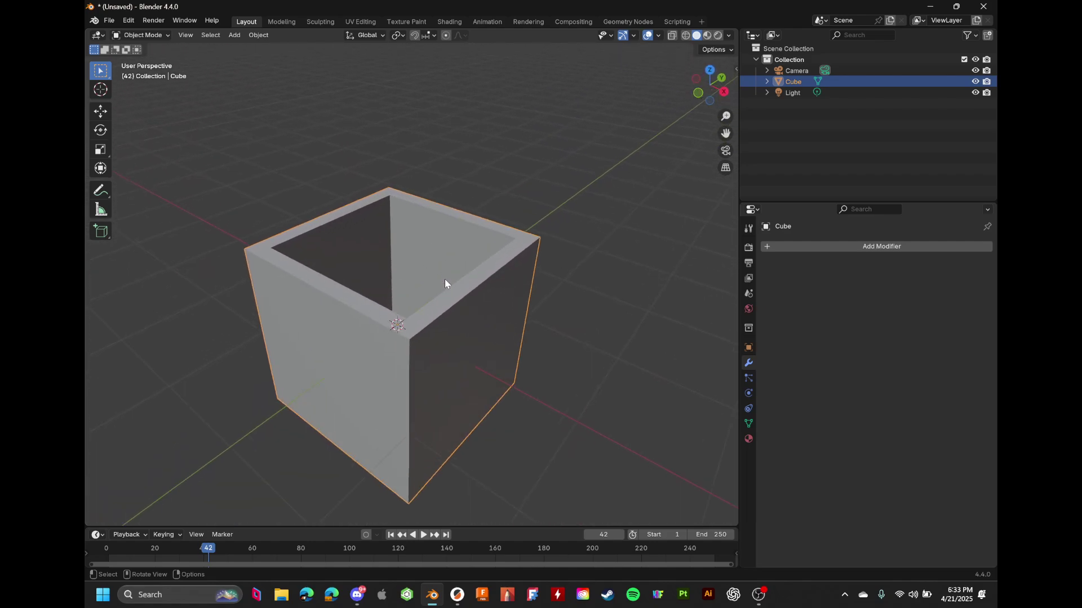
click(605, 221)
key(shift+a)
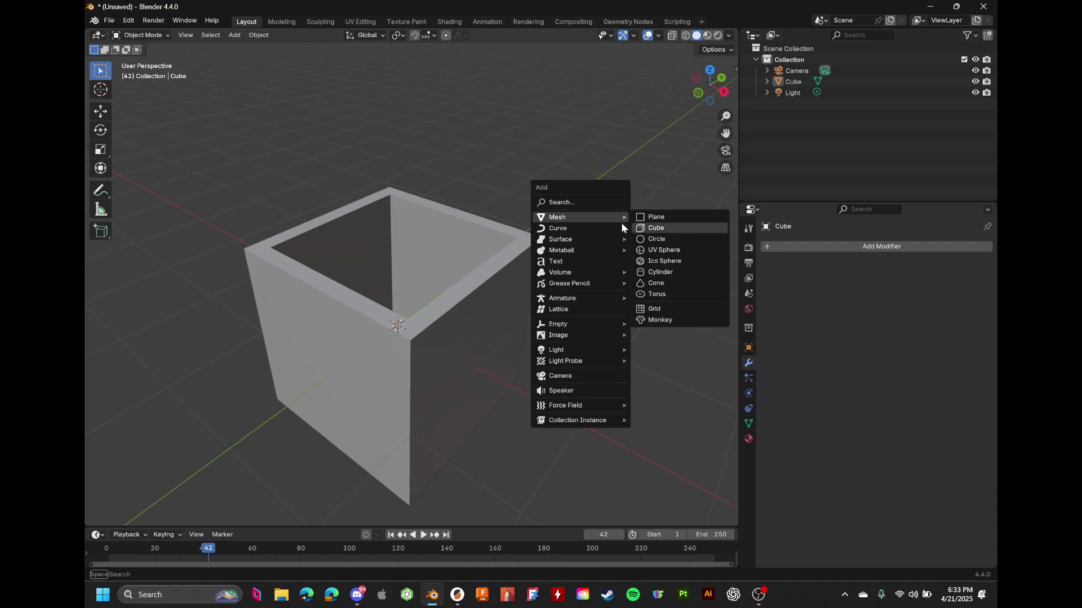
mouse_move(608, 216)
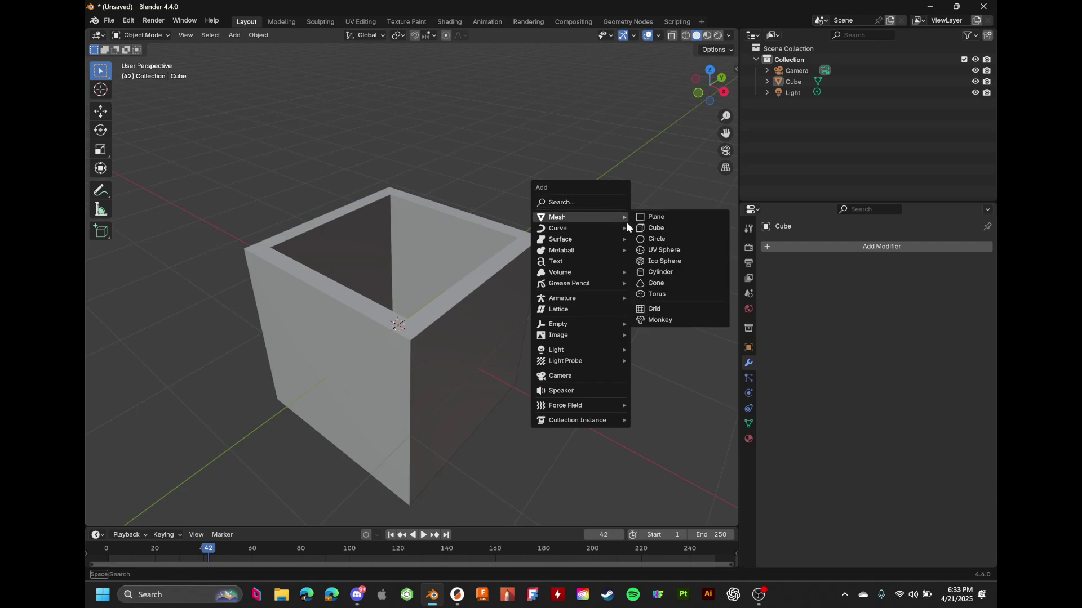
click(696, 261)
key(s)
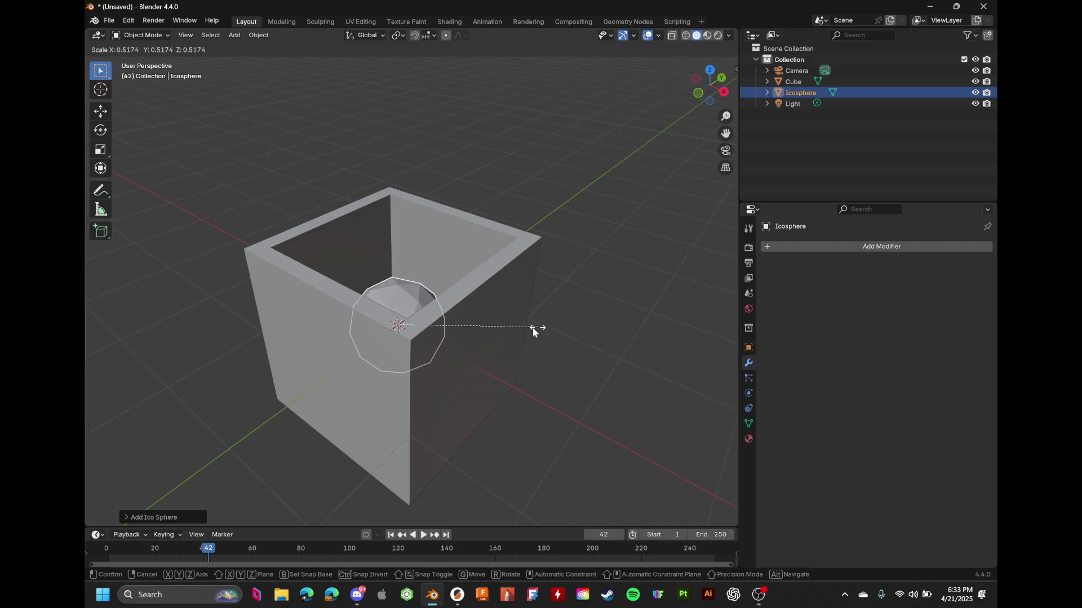
click(558, 341)
Move the ico sphere up about 2.6 m along the Z axis so it hangs above the box
key(g)
key(z)
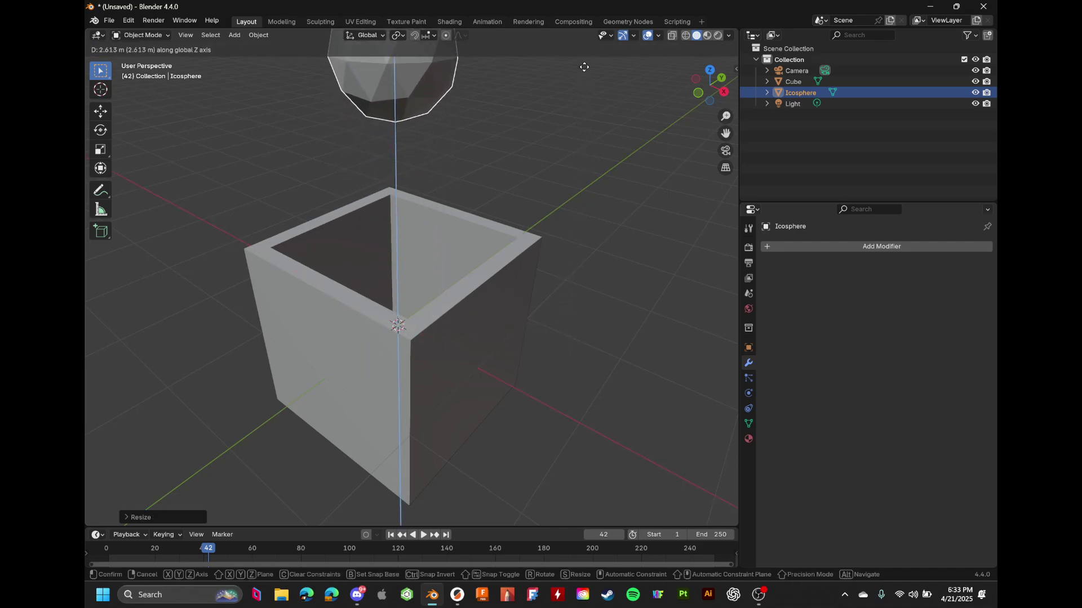
click(583, 73)
scroll(586, 81, down, 2)
scroll(584, 108, down, 3)
scroll(578, 116, up, 5)
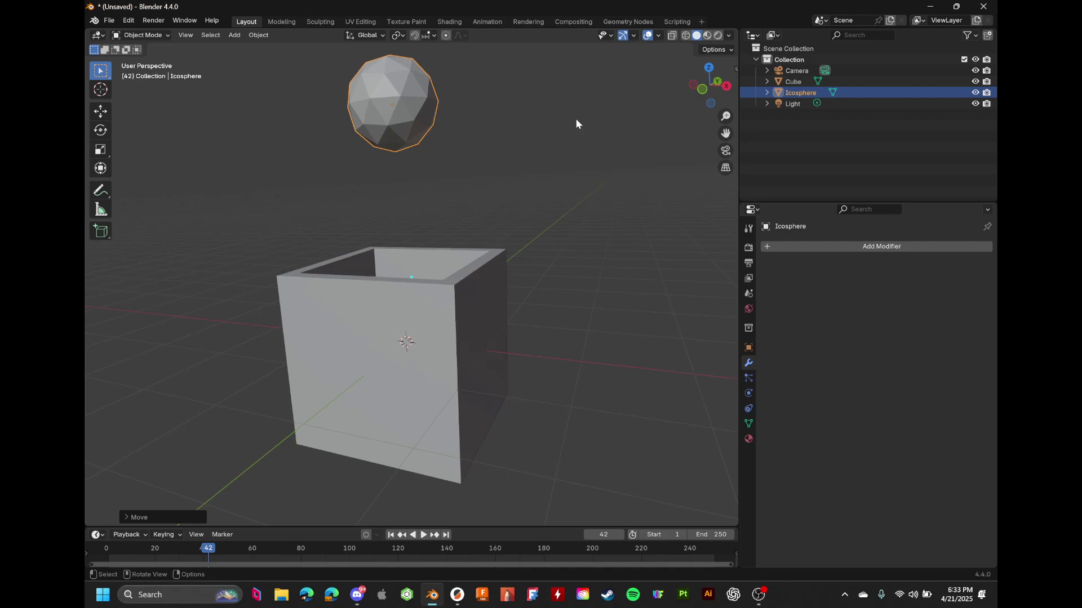
middle_drag(575, 119, 478, 235)
scroll(478, 235, down, 2)
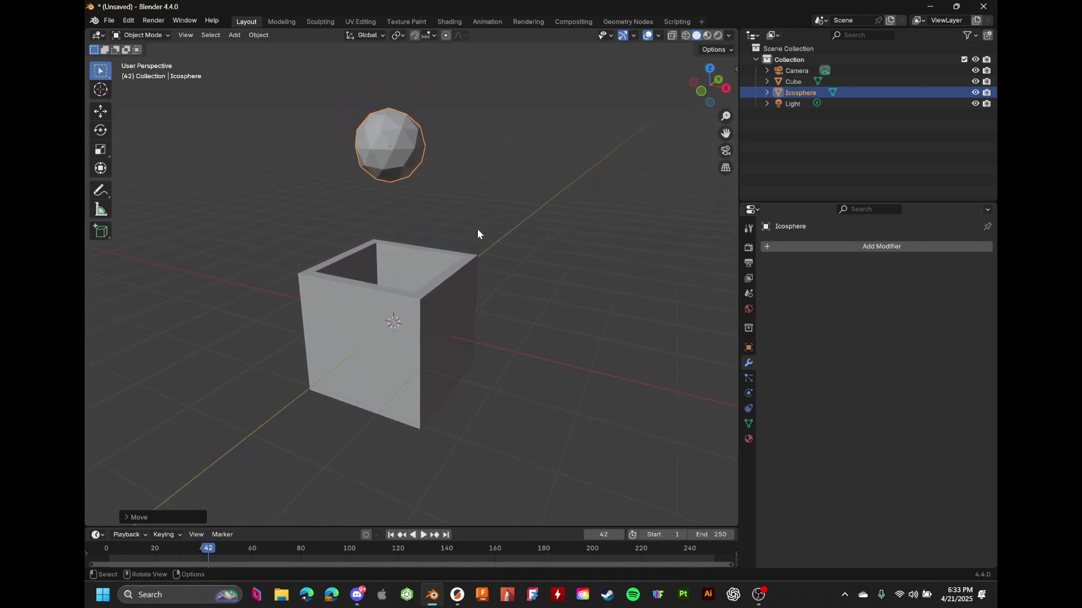
Apply the Quick Liquid effect to the ico sphere and view the resulting domain around the box
click(263, 35)
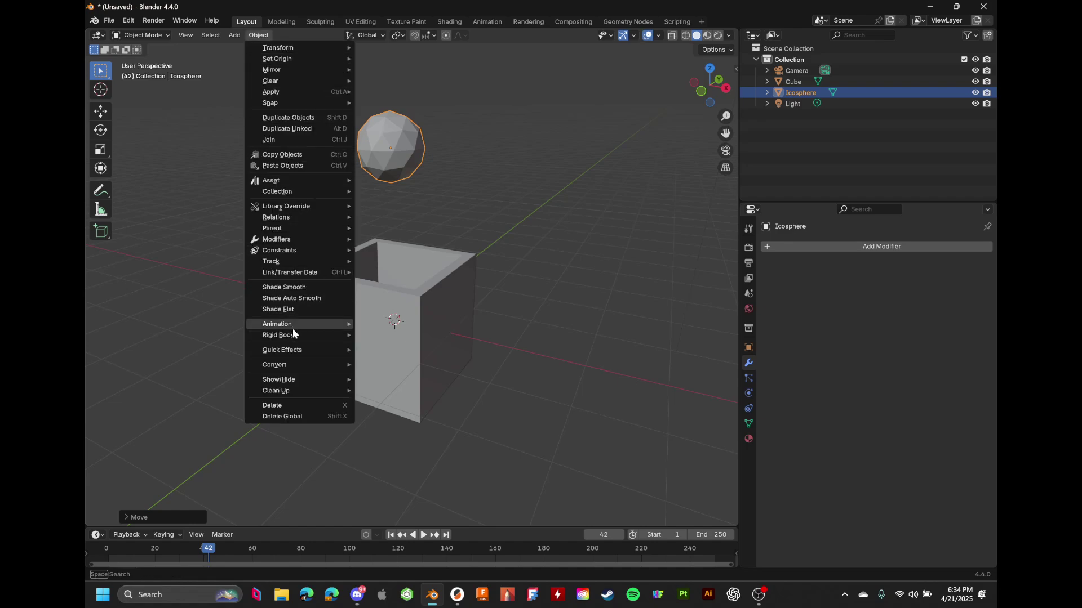
mouse_move(295, 351)
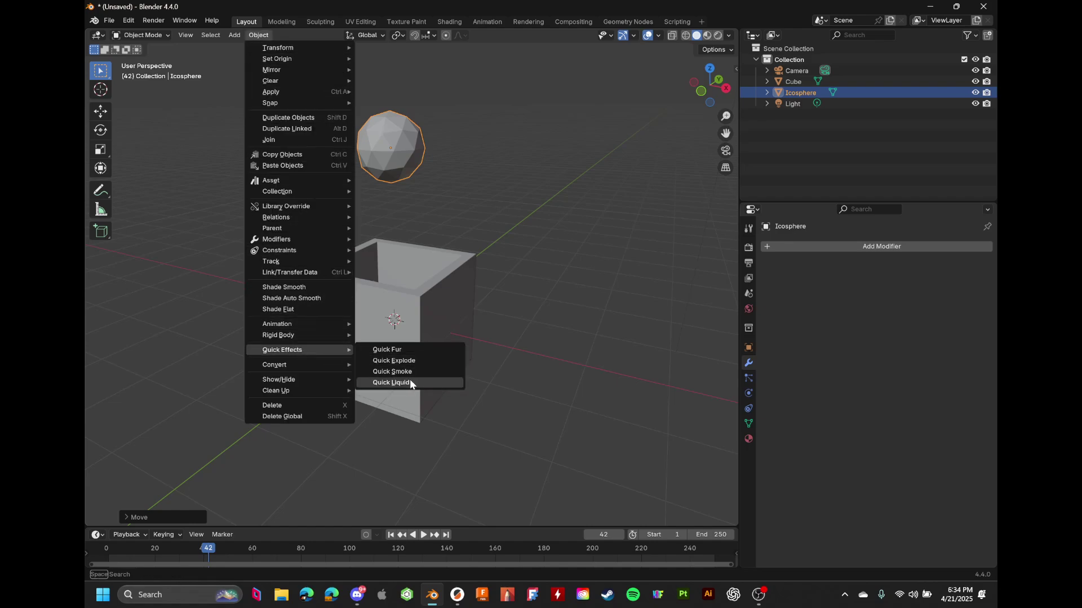
click(391, 383)
scroll(462, 312, down, 5)
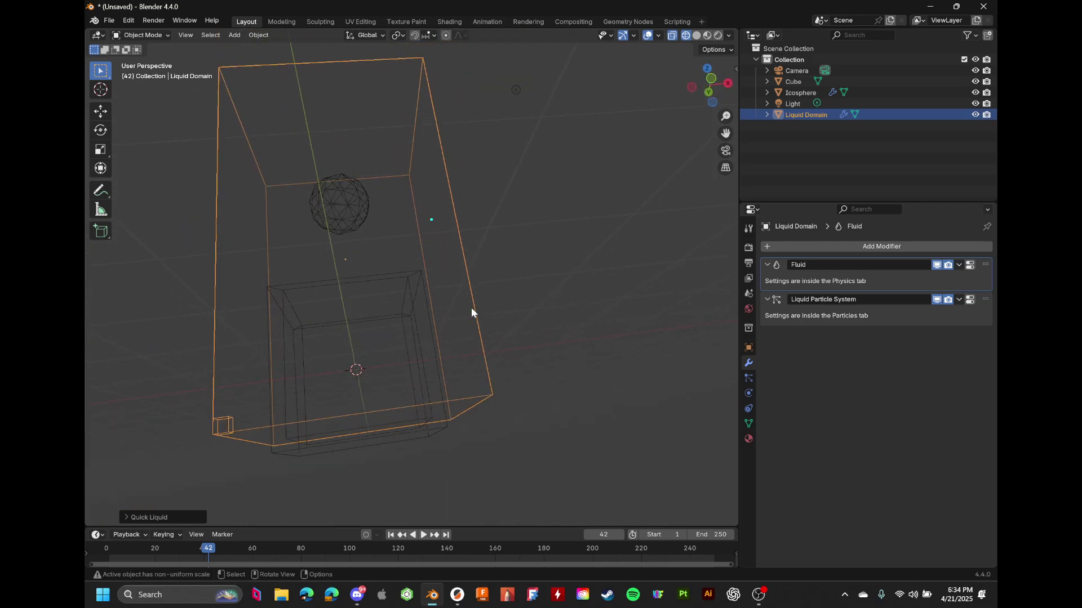
scroll(471, 308, down, 10)
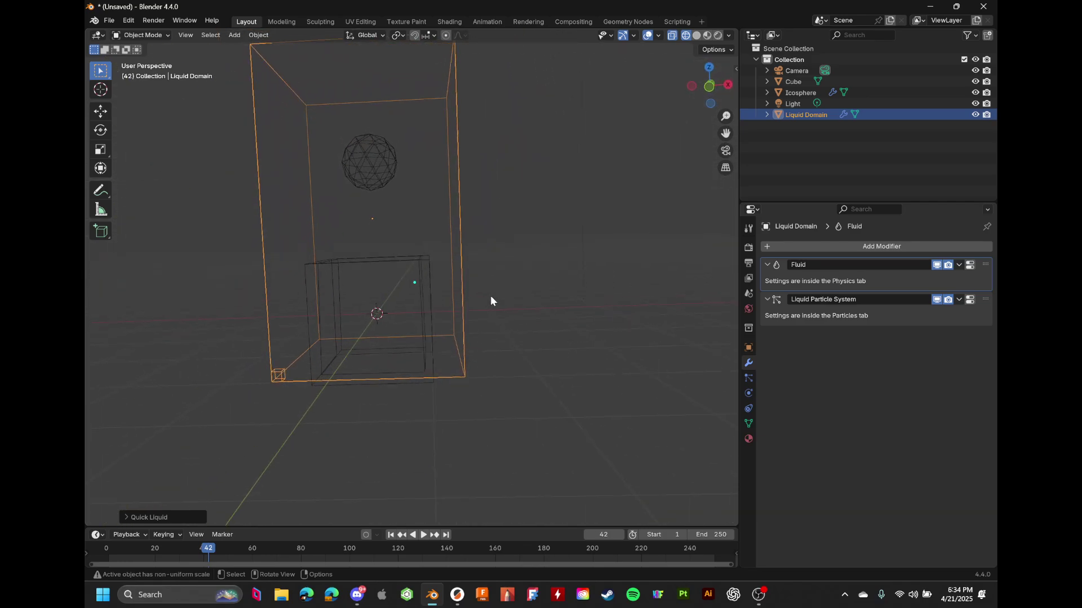
scroll(491, 297, down, 3)
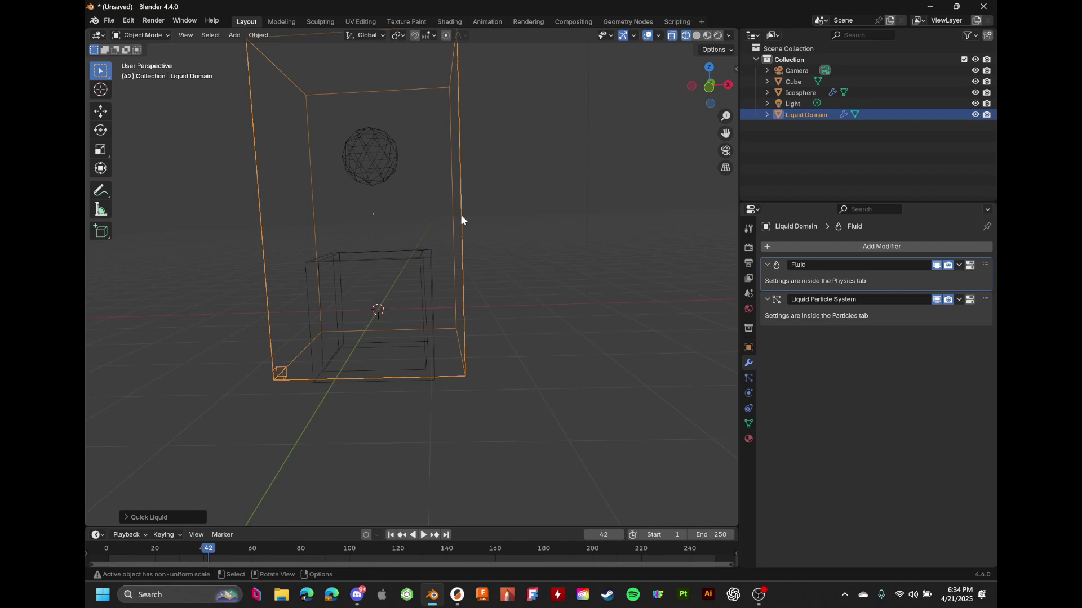
Move the liquid domain down along the Z axis so its base sits below the floor of the box
key(g)
key(z)
click(491, 234)
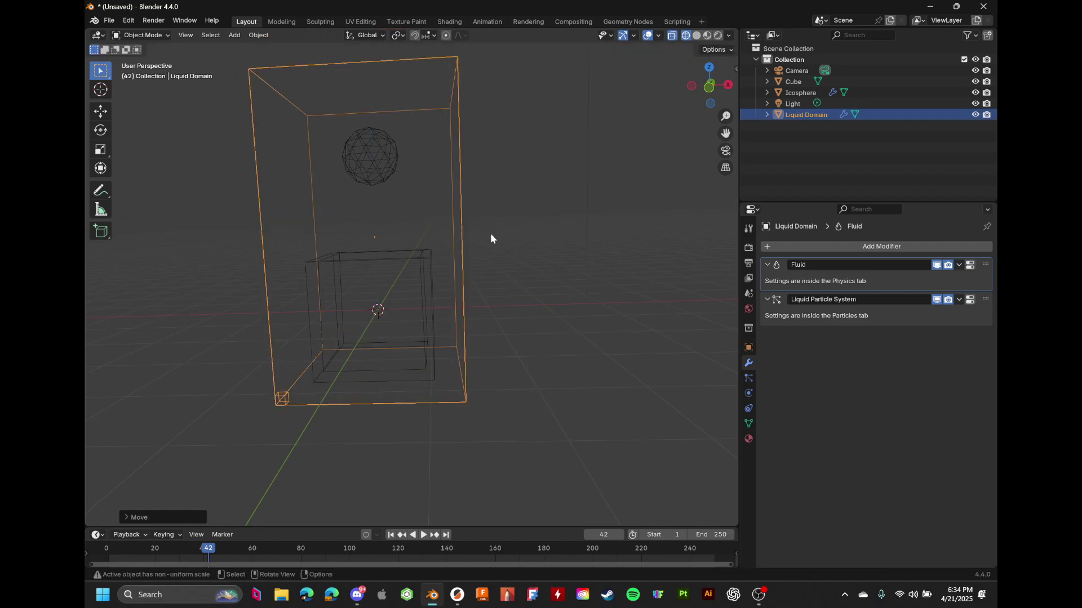
Review the fluid physics settings of the ico sphere and the liquid domain, and play the liquid simulation from the start
middle_drag(498, 173, 428, 171)
click(411, 144)
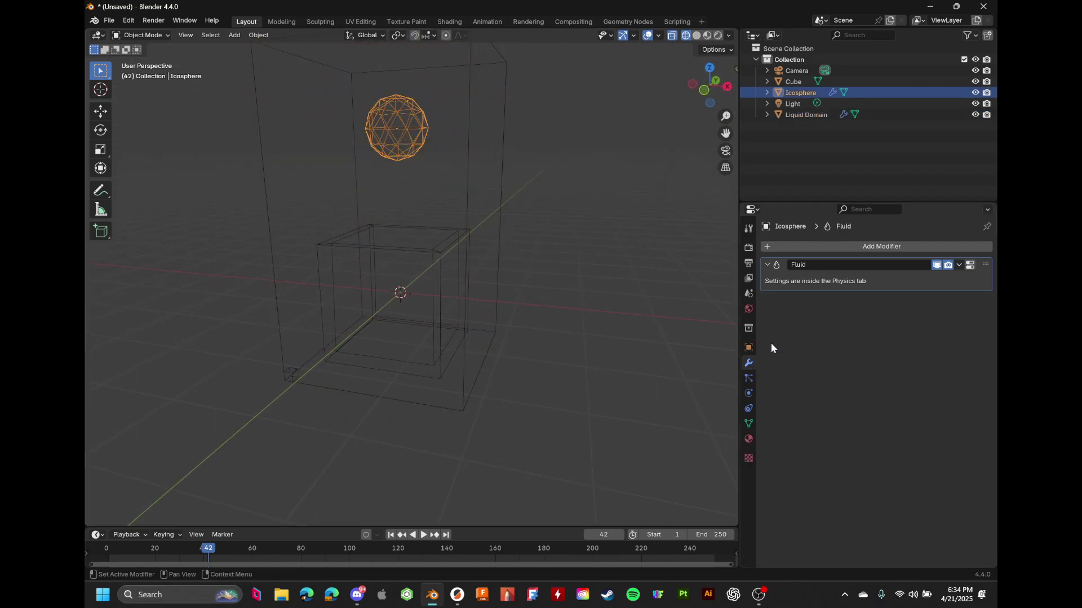
click(749, 394)
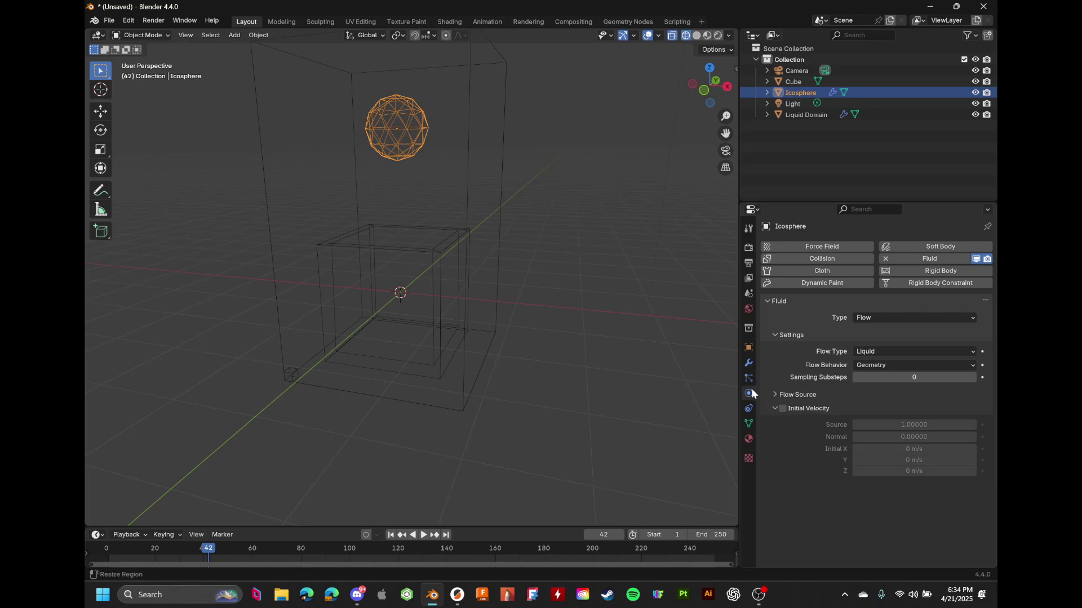
click(469, 223)
click(469, 219)
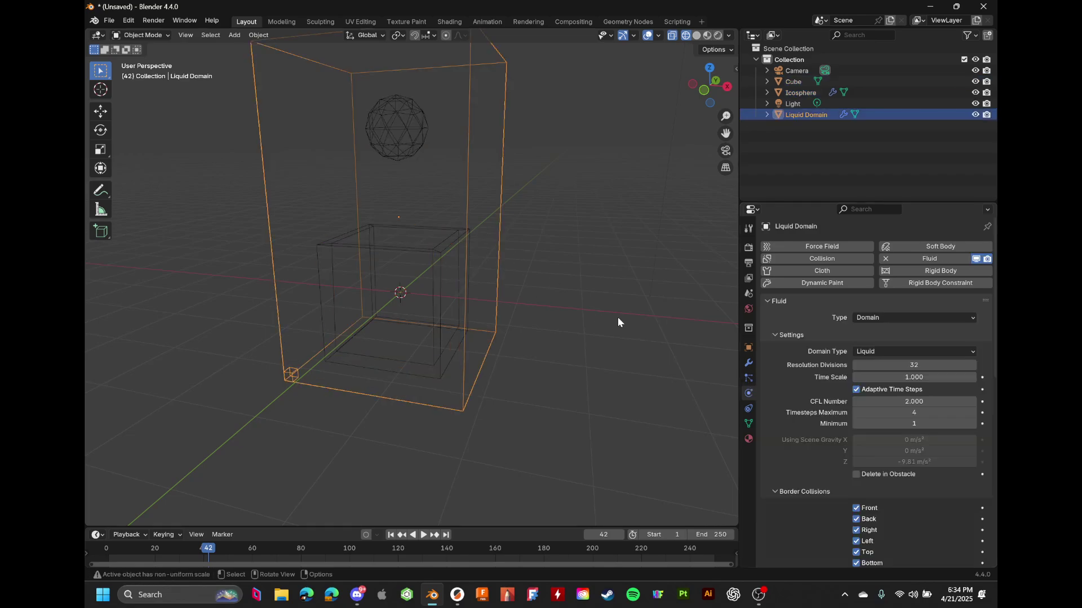
key(shift+Left)
key(space)
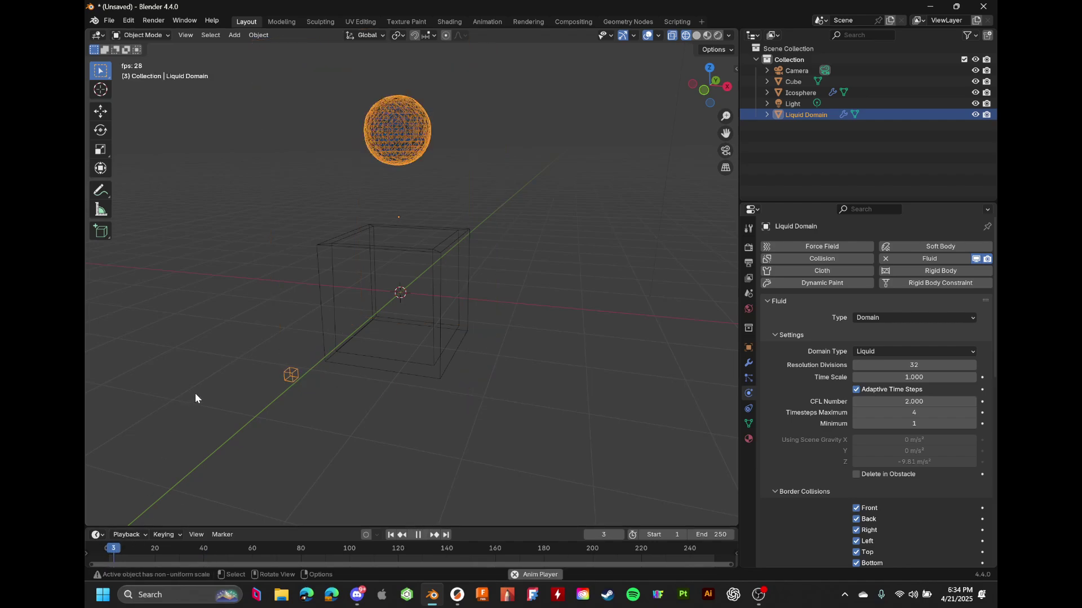
key(space)
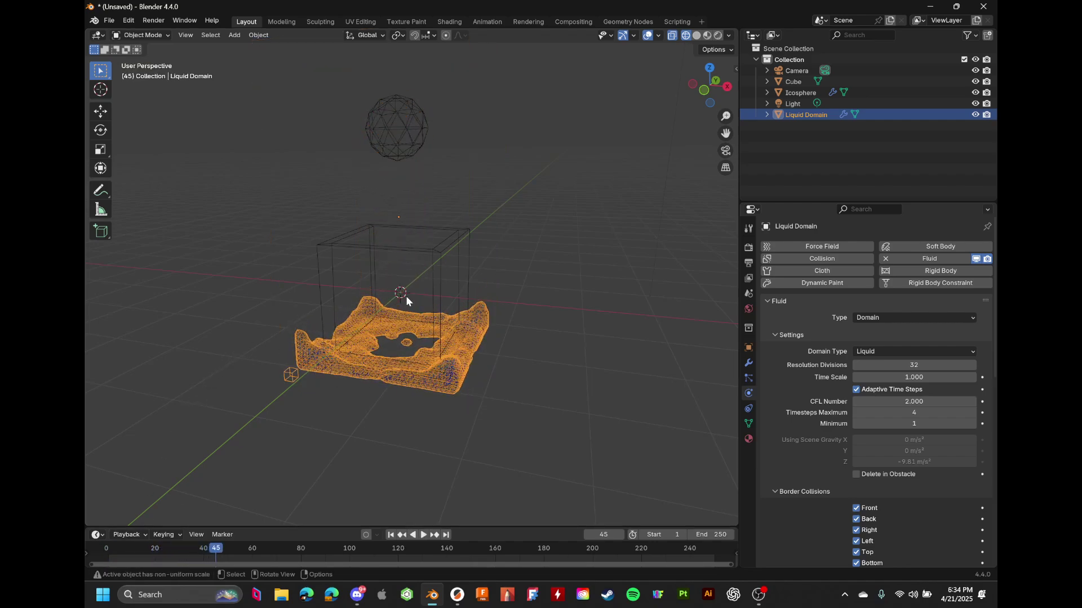
Check the open box's physics settings and replay the simulation from the first frame
click(440, 269)
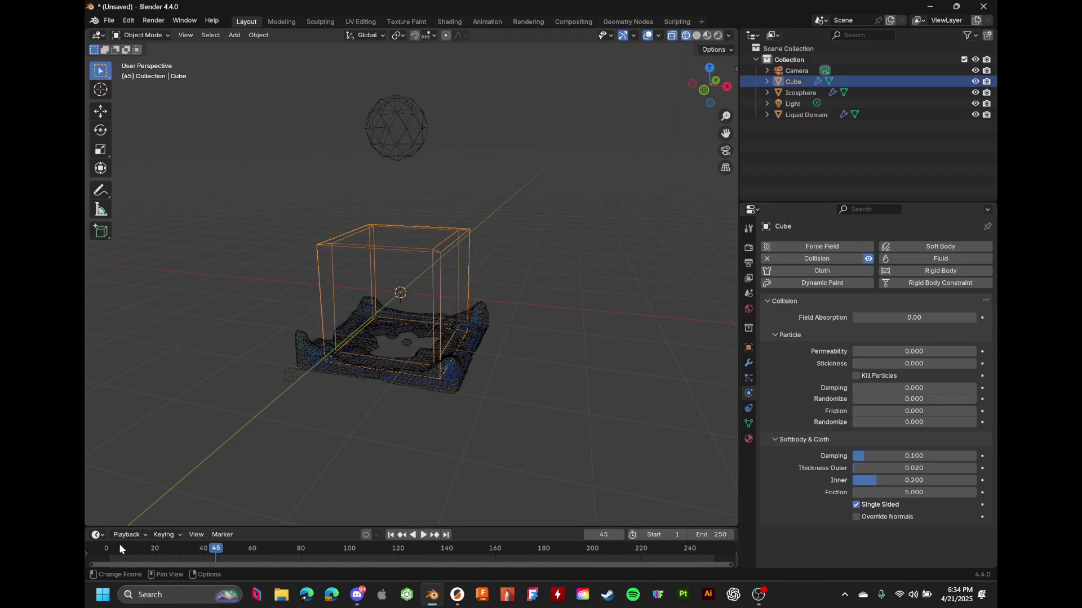
key(shift+Left)
key(space)
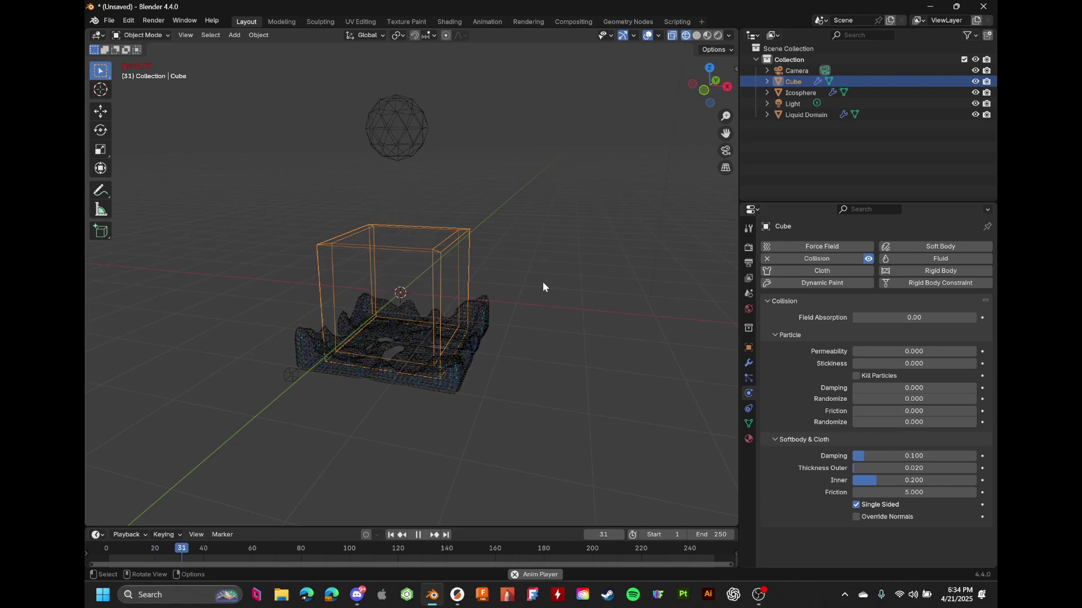
key(space)
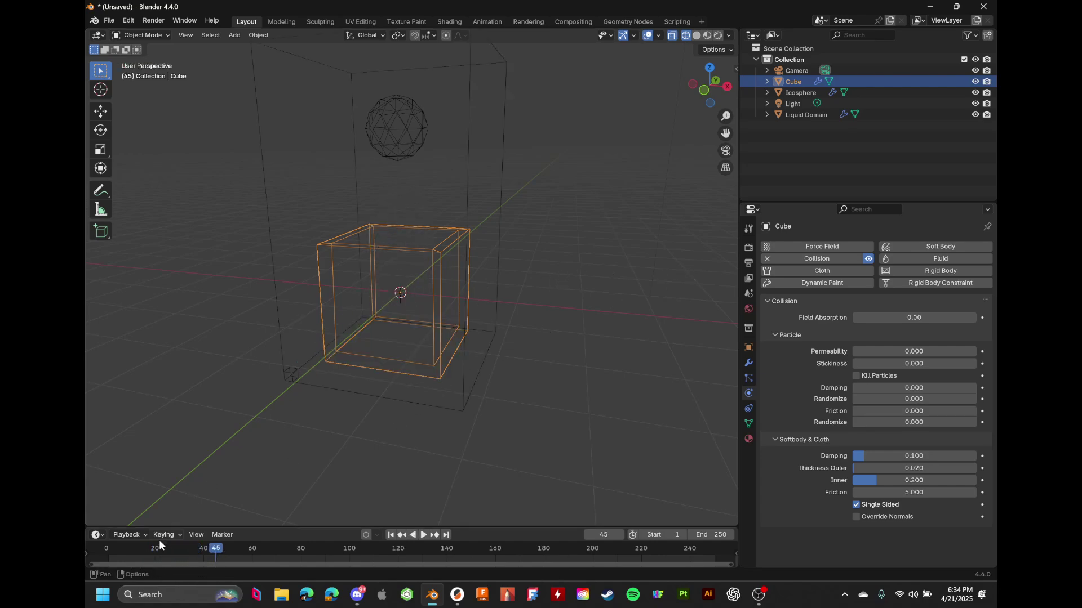
At frame 0, replace the box's Collision physics with Fluid physics of type Effector and play the simulation
click(96, 549)
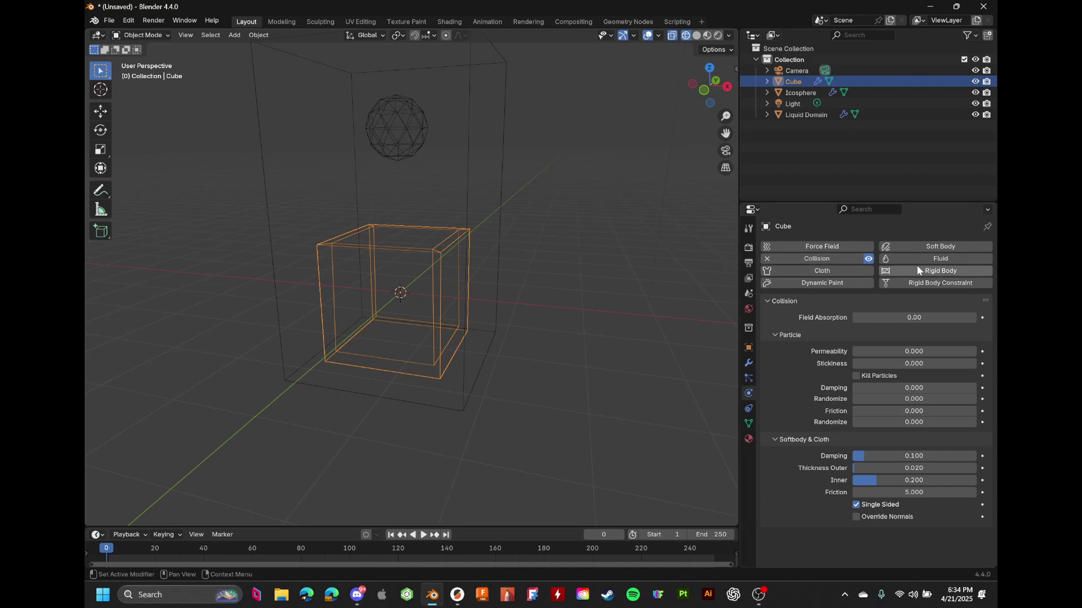
click(868, 258)
click(839, 258)
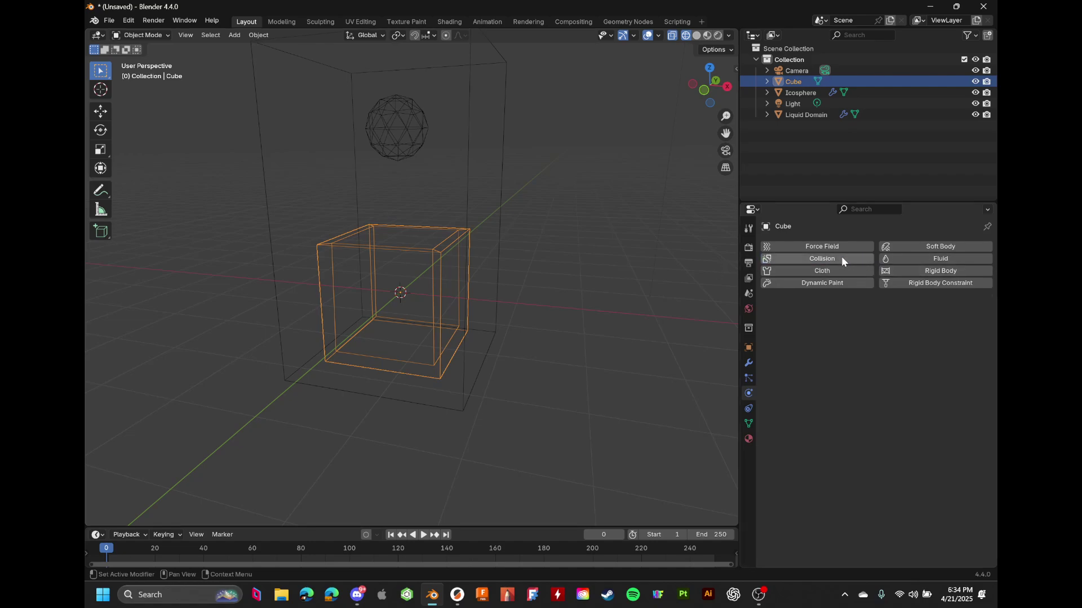
click(942, 259)
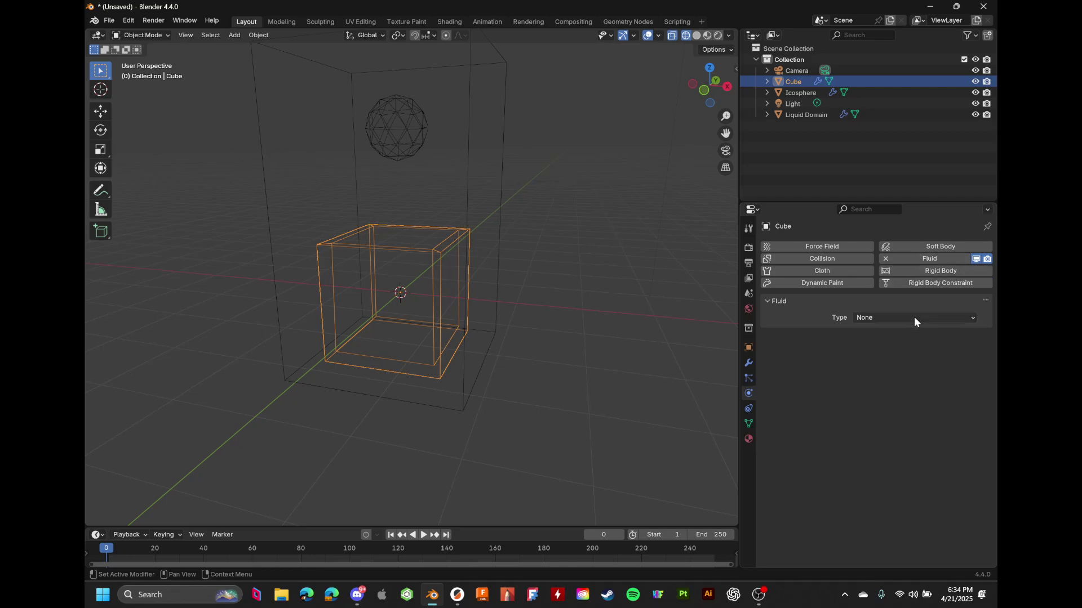
click(913, 317)
click(875, 355)
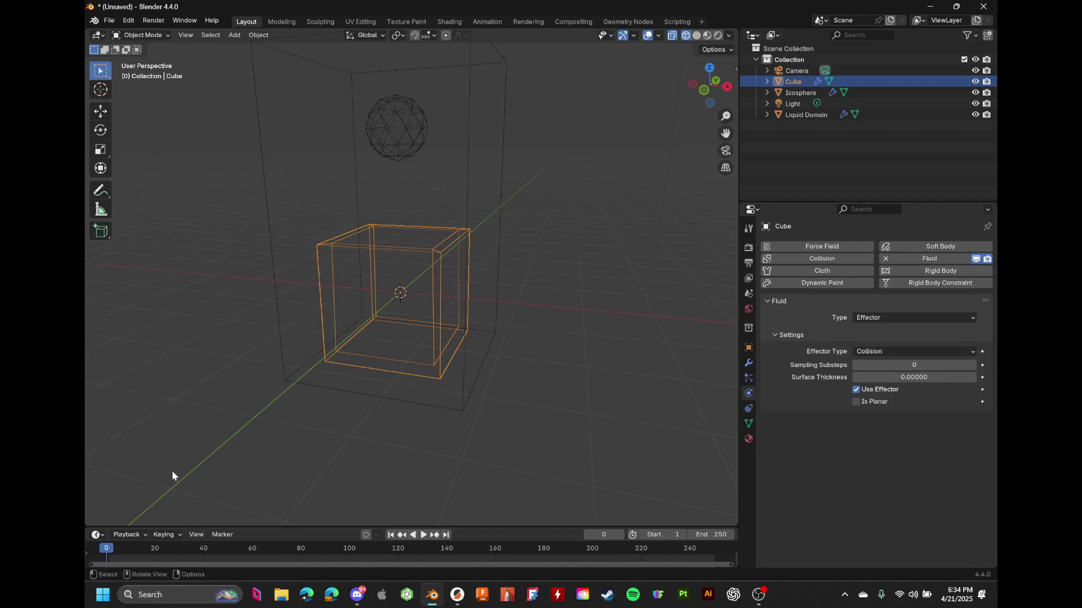
key(space)
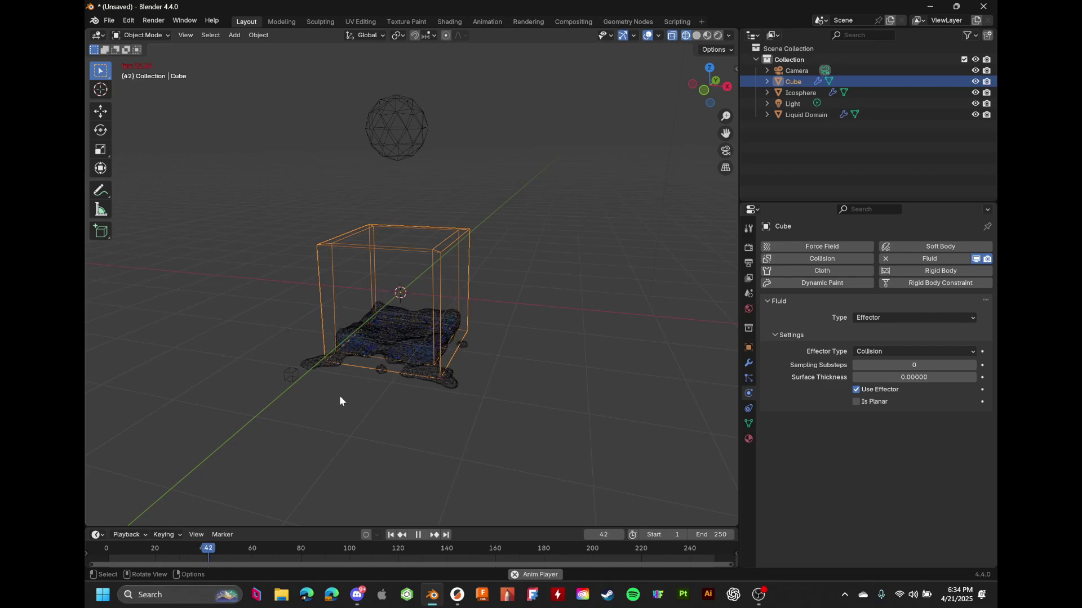
key(space)
Lower the ico sphere along the Z axis so it hangs just above the box opening
middle_drag(512, 353, 472, 202)
click(442, 197)
scroll(442, 205, up, 5)
key(g)
key(z)
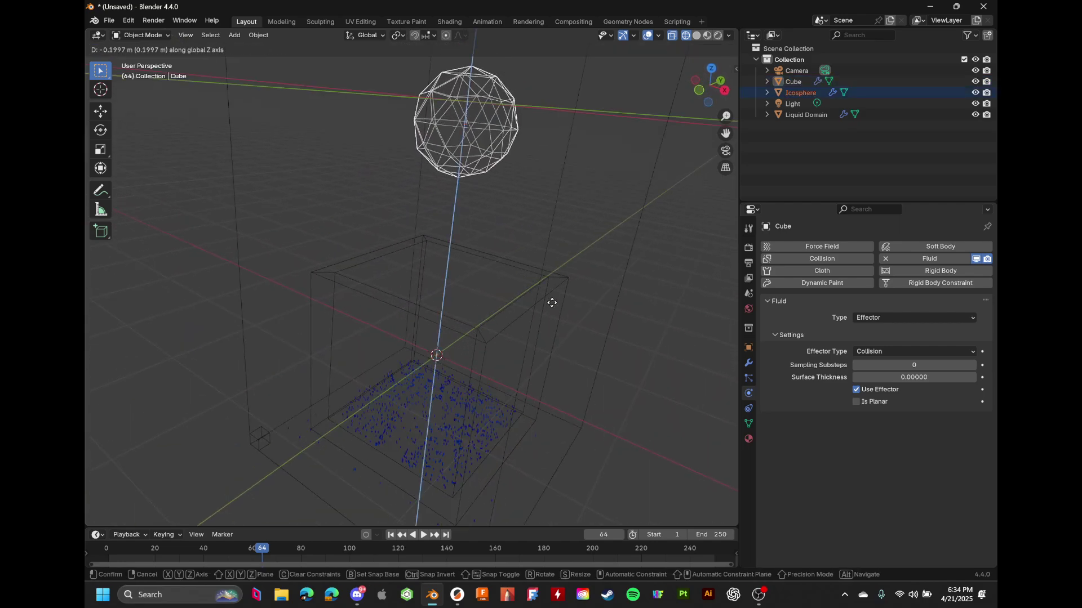
click(532, 370)
Play the simulation from frame 0, examine how the liquid settles in the box, and return to frame 0
drag(192, 554, 719, 546)
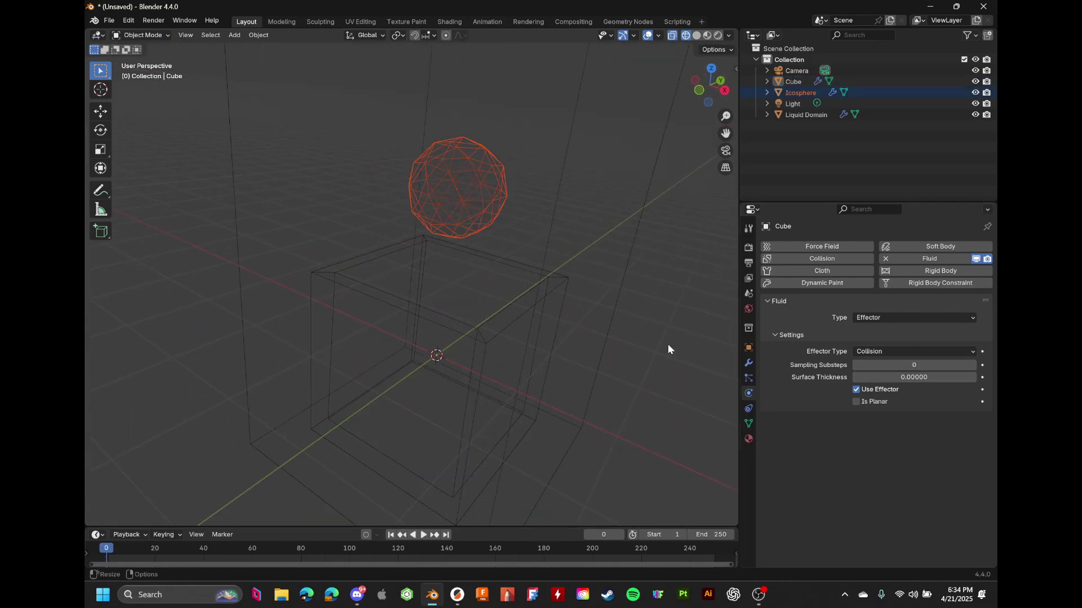
key(space)
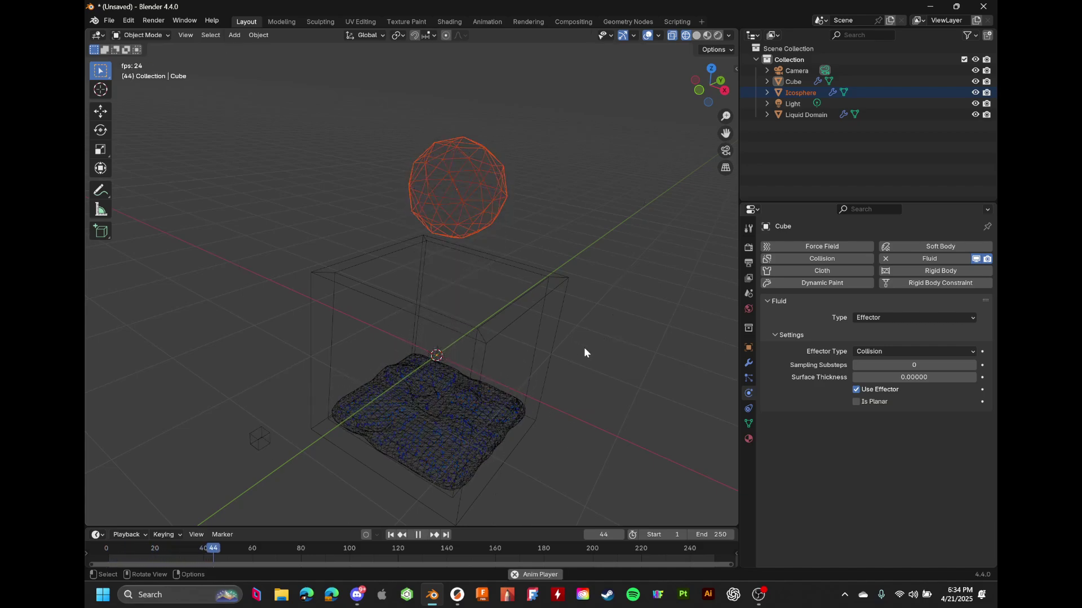
middle_drag(583, 353, 630, 294)
scroll(630, 294, up, 2)
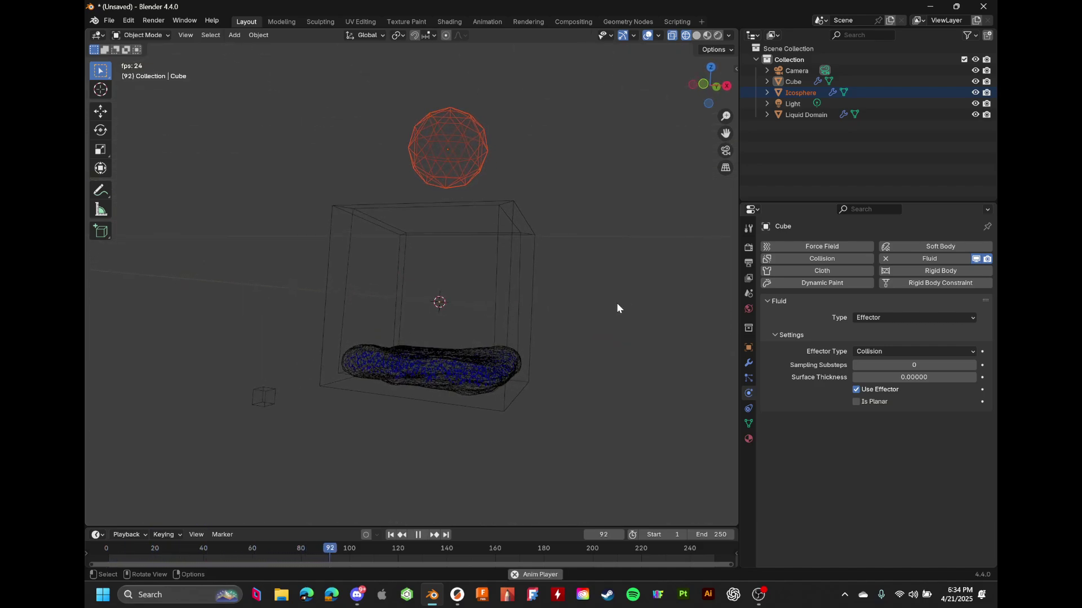
key(space)
click(220, 555)
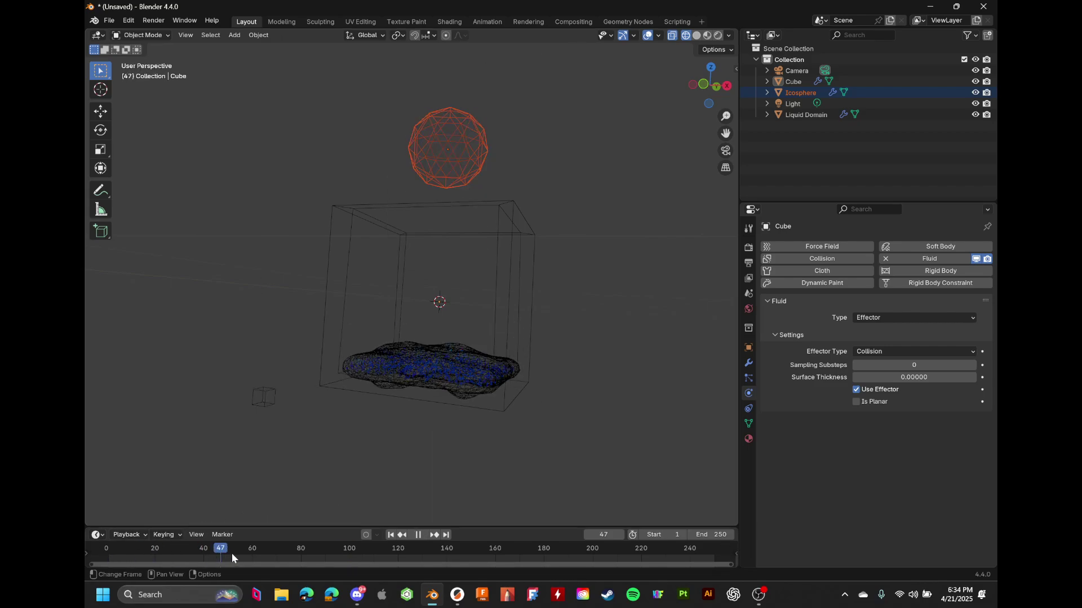
drag(232, 554, 107, 540)
middle_drag(283, 407, 702, 381)
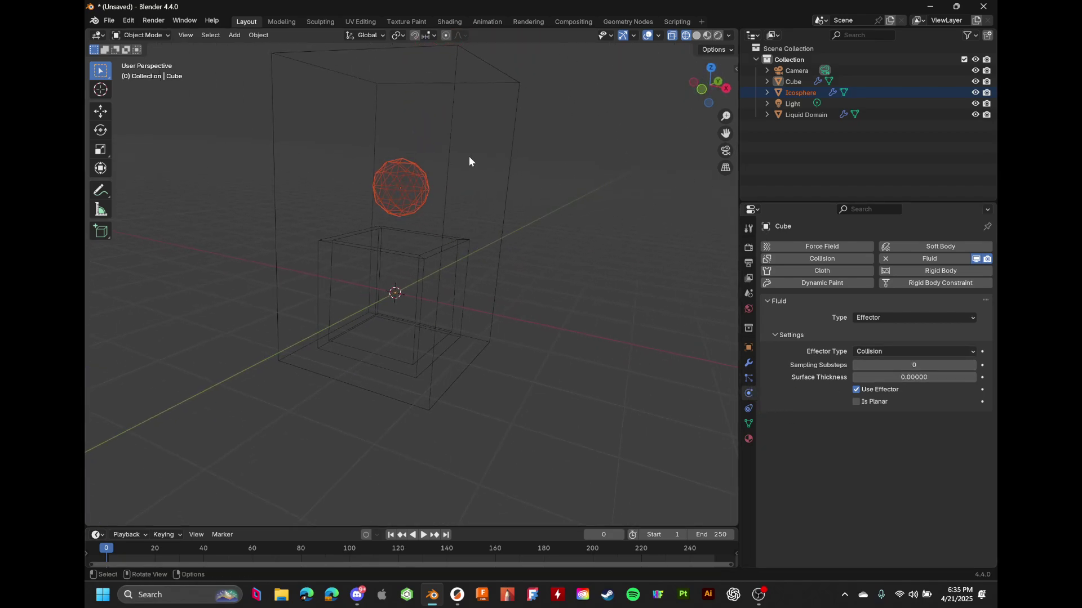
Review the liquid domain's Domain Type and the ico sphere's fluid Type and Flow Type options
click(506, 161)
click(509, 161)
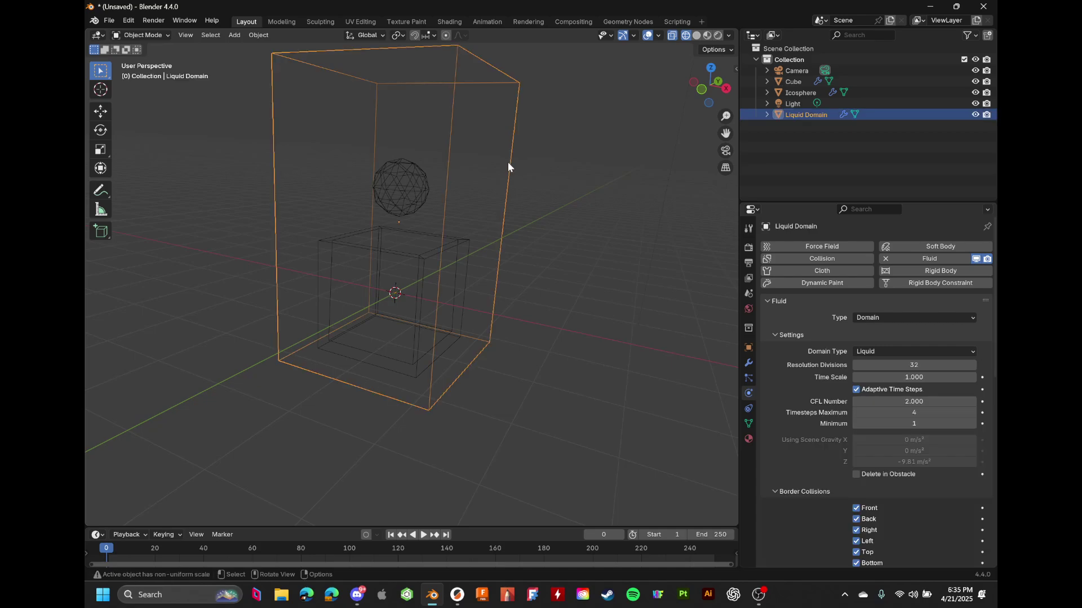
click(878, 353)
click(423, 191)
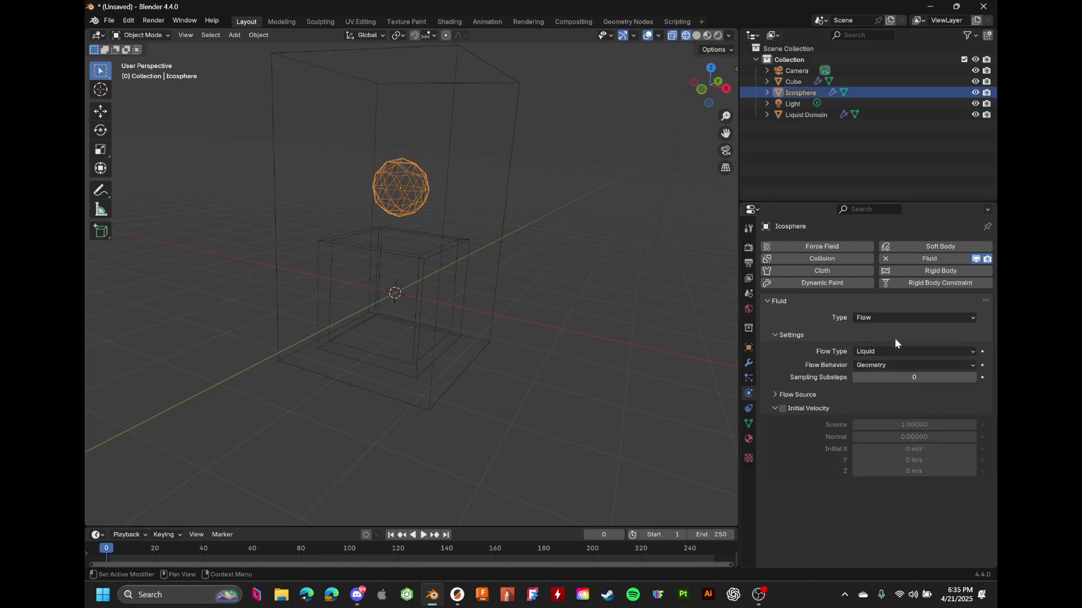
click(880, 319)
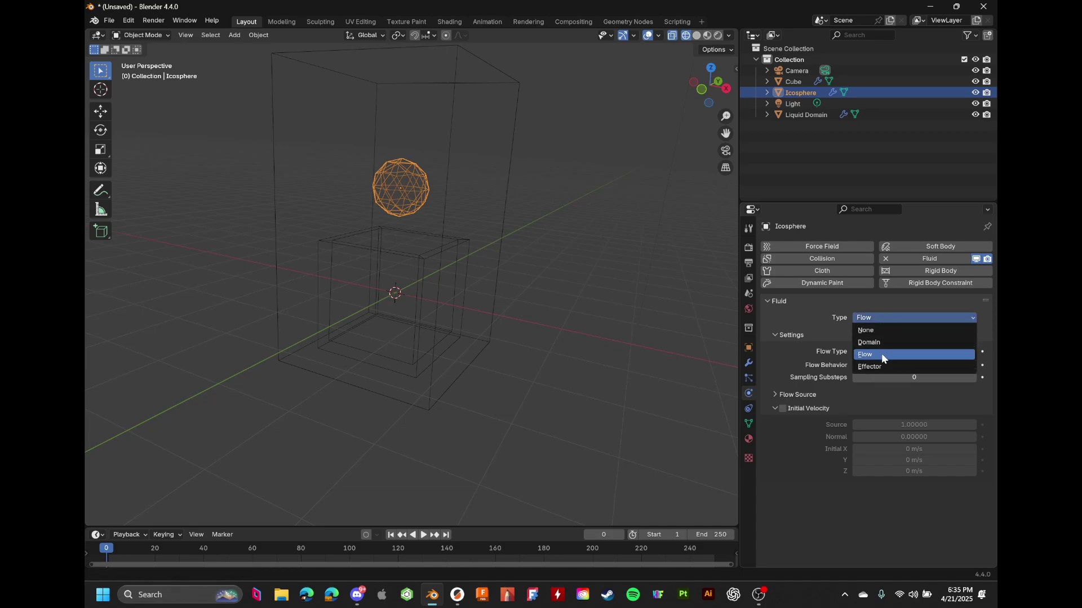
click(882, 353)
key(ctrl+z)
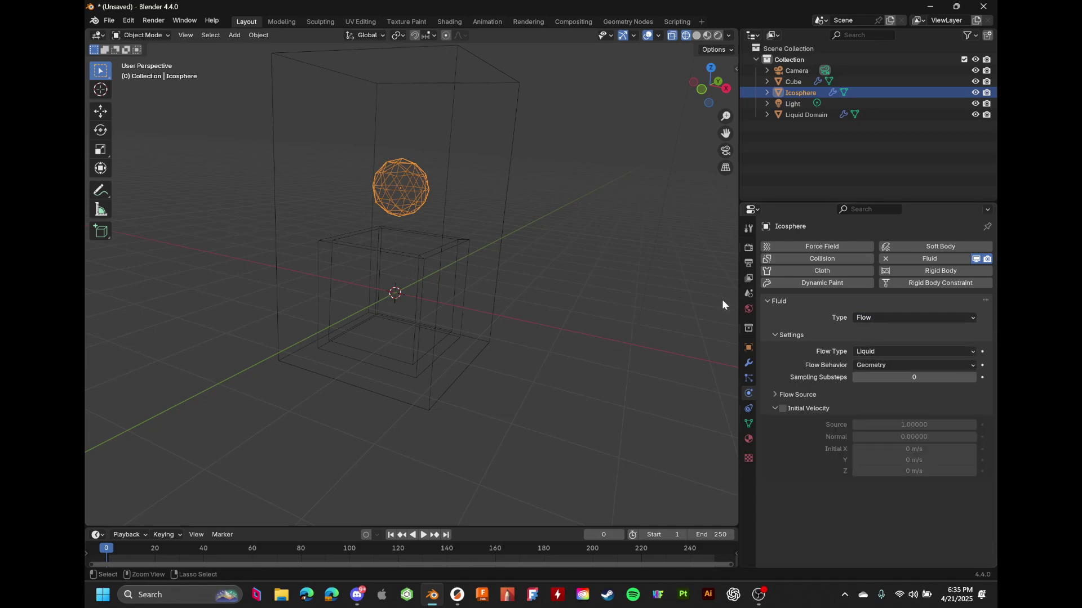
click(891, 349)
click(894, 350)
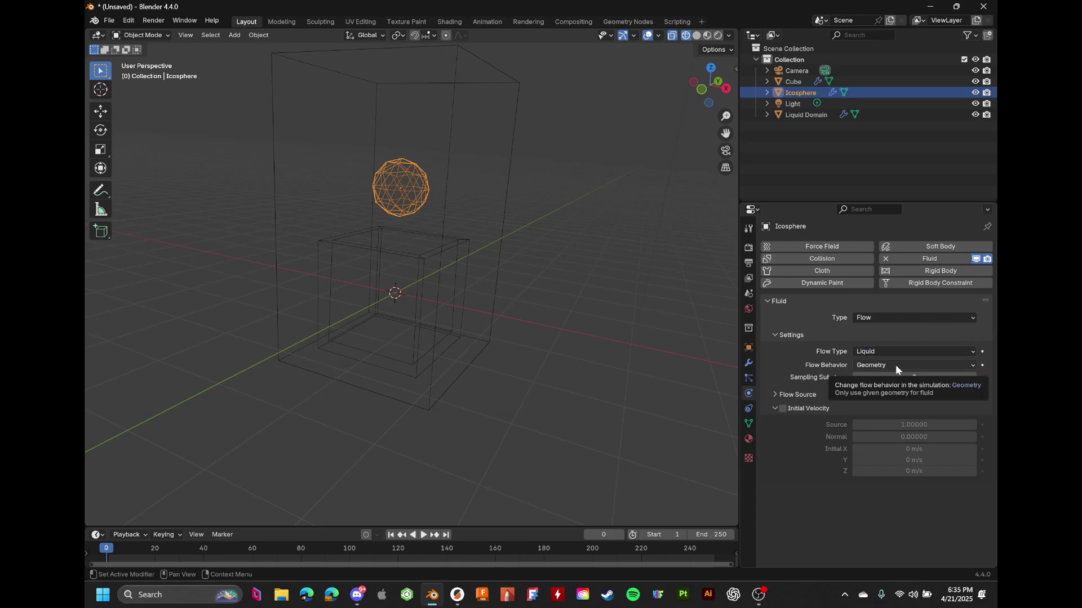
Set the ico sphere's Flow Behavior to Inflow and play the simulation
click(896, 366)
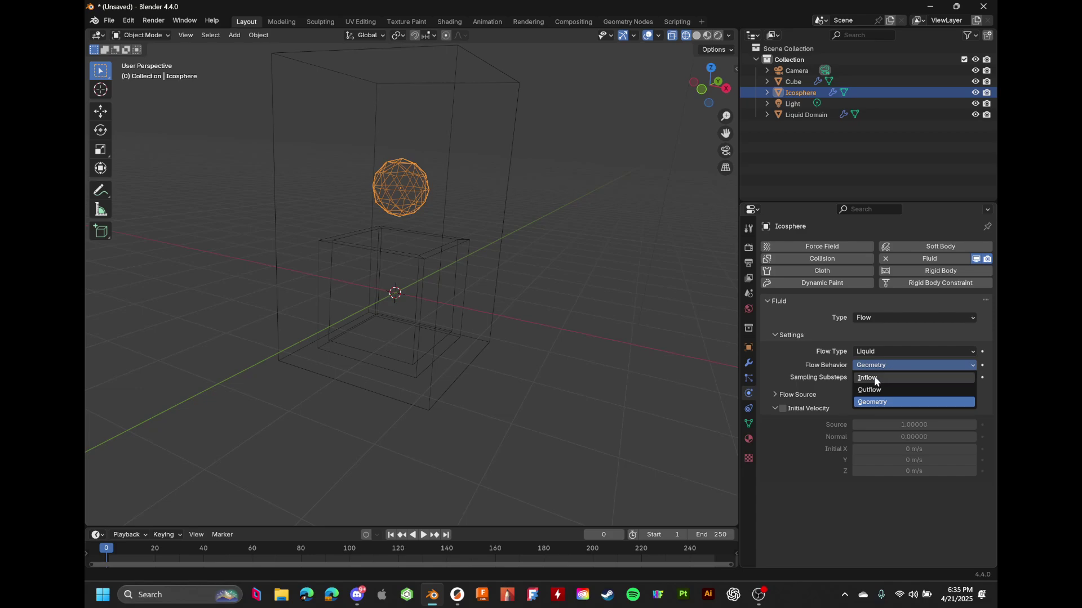
click(874, 377)
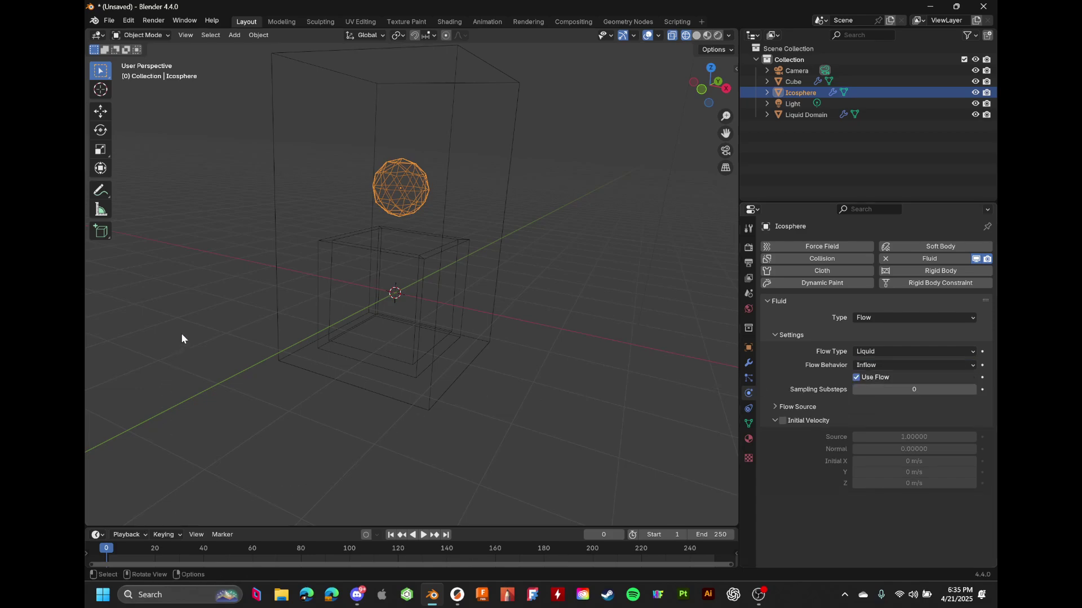
key(space)
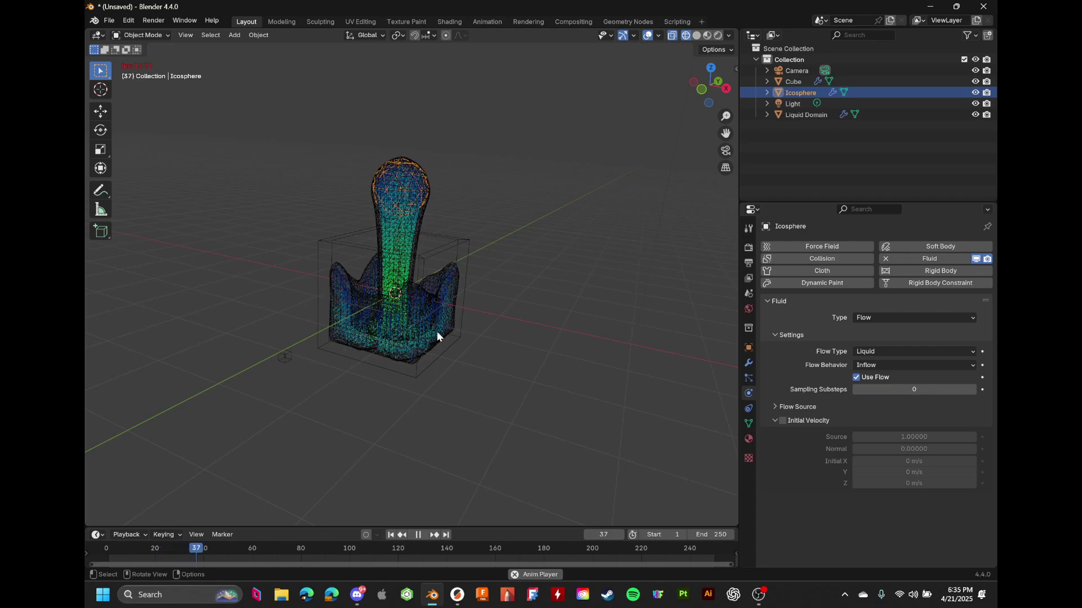
key(space)
Switch the viewport to solid shading, continue the playback and examine the liquid filling the box from several angles
click(696, 35)
scroll(583, 197, up, 3)
middle_drag(582, 194, 582, 233)
scroll(582, 234, down, 2)
key(space)
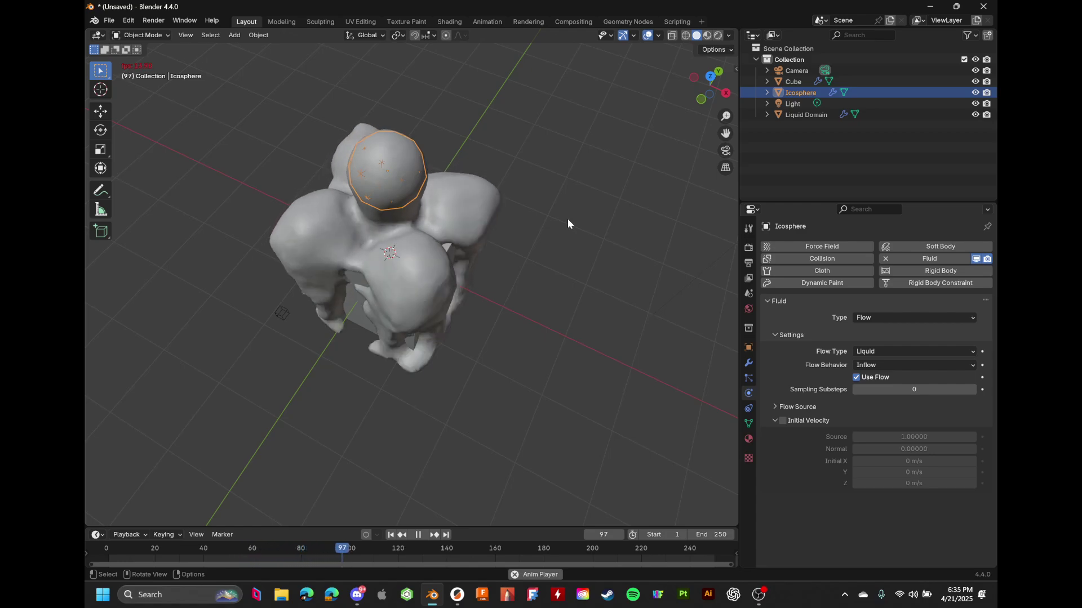
middle_drag(568, 220, 581, 202)
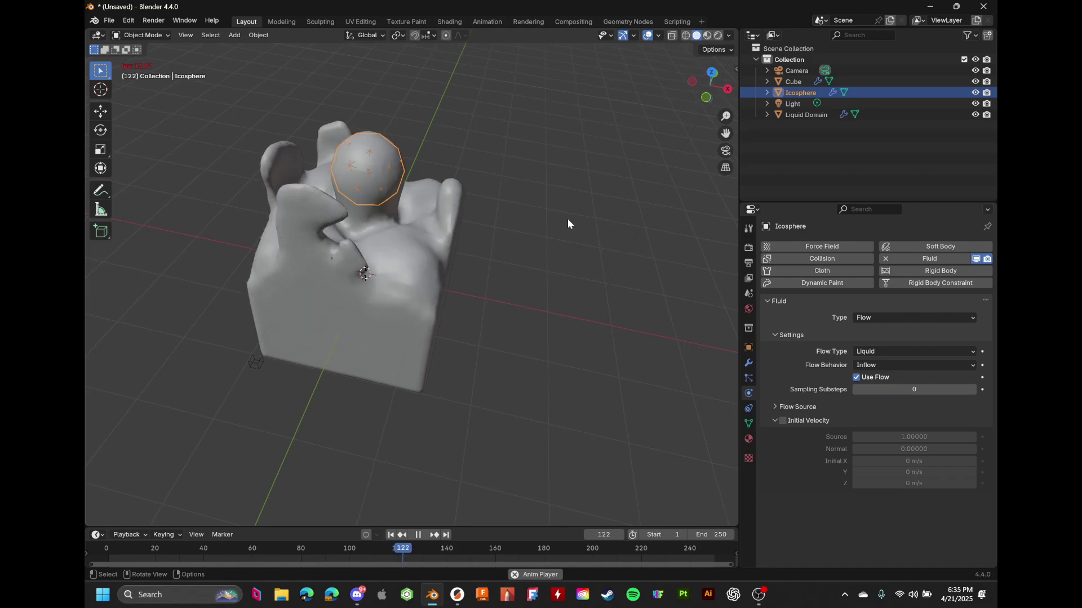
key(space)
middle_drag(495, 278, 500, 256)
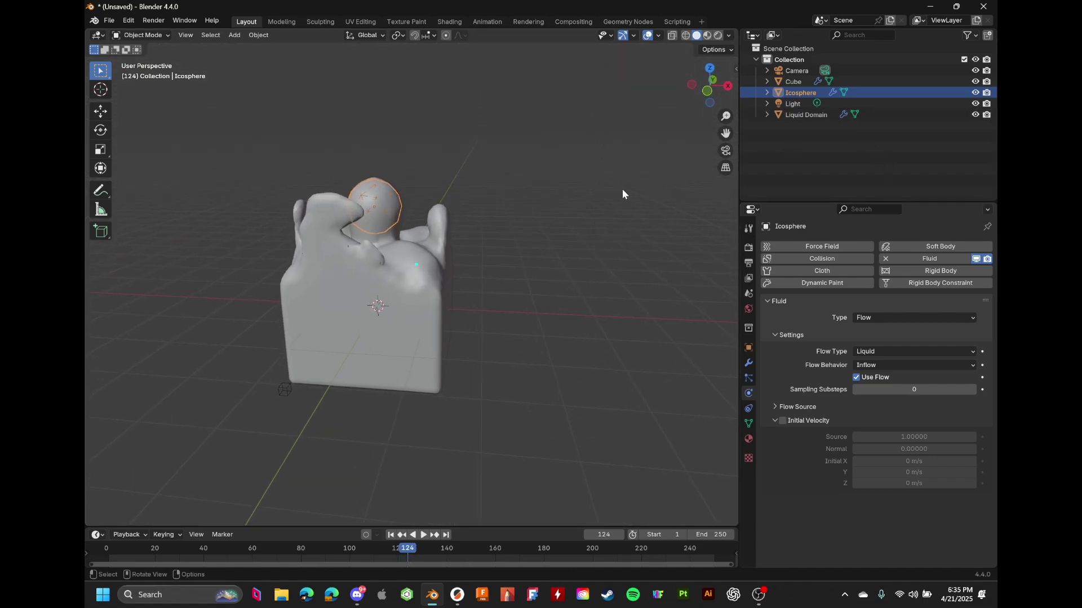
Rewind the simulation, select the liquid domain, switch the viewport back to wireframe and replay the inflow
key(shift+Left)
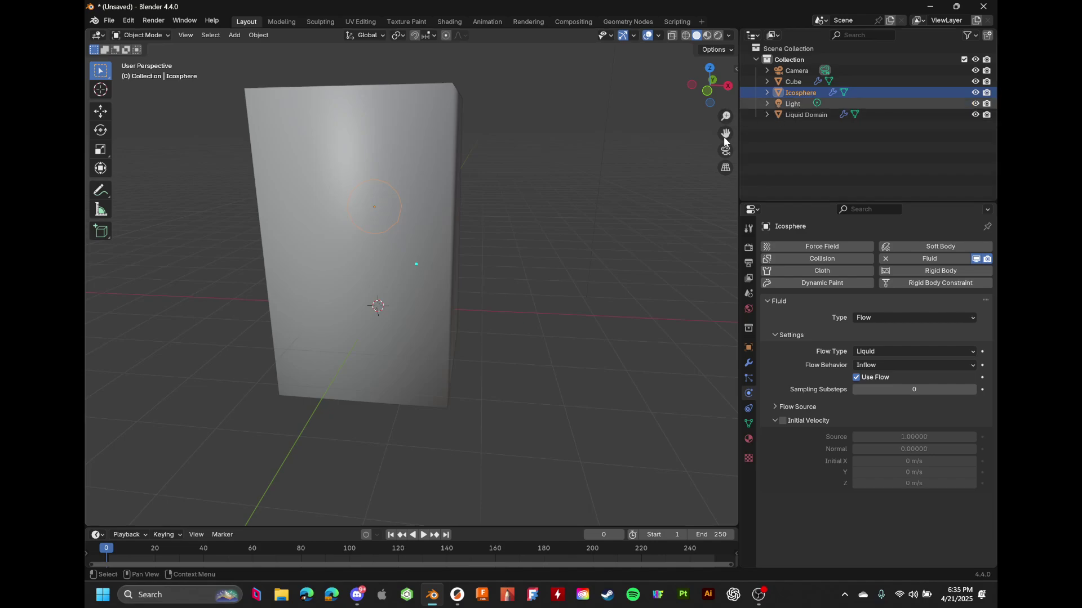
middle_drag(474, 205, 457, 313)
click(478, 211)
click(685, 35)
key(space)
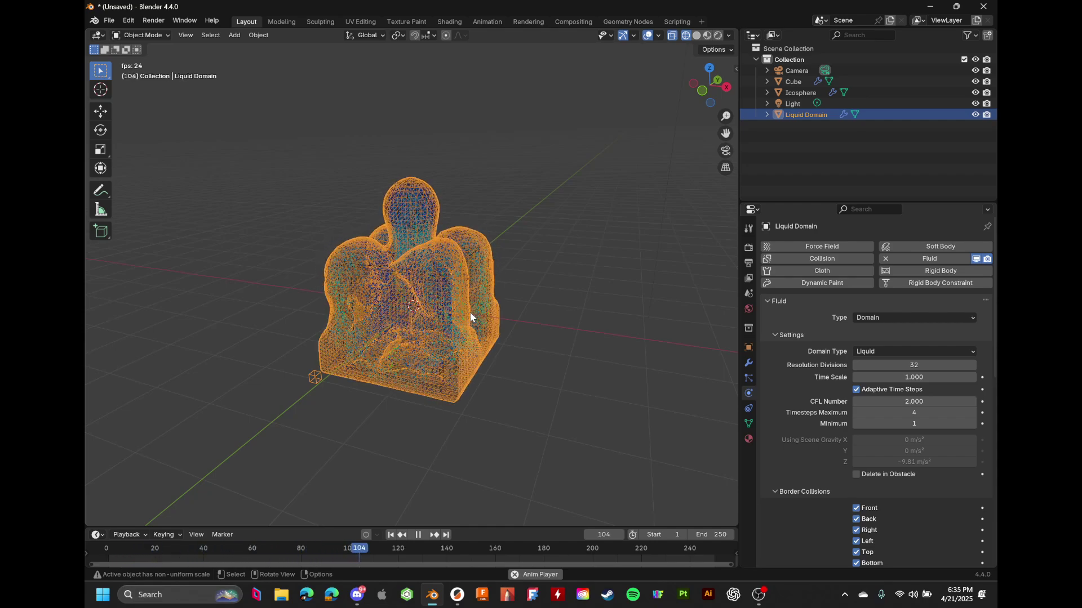
key(space)
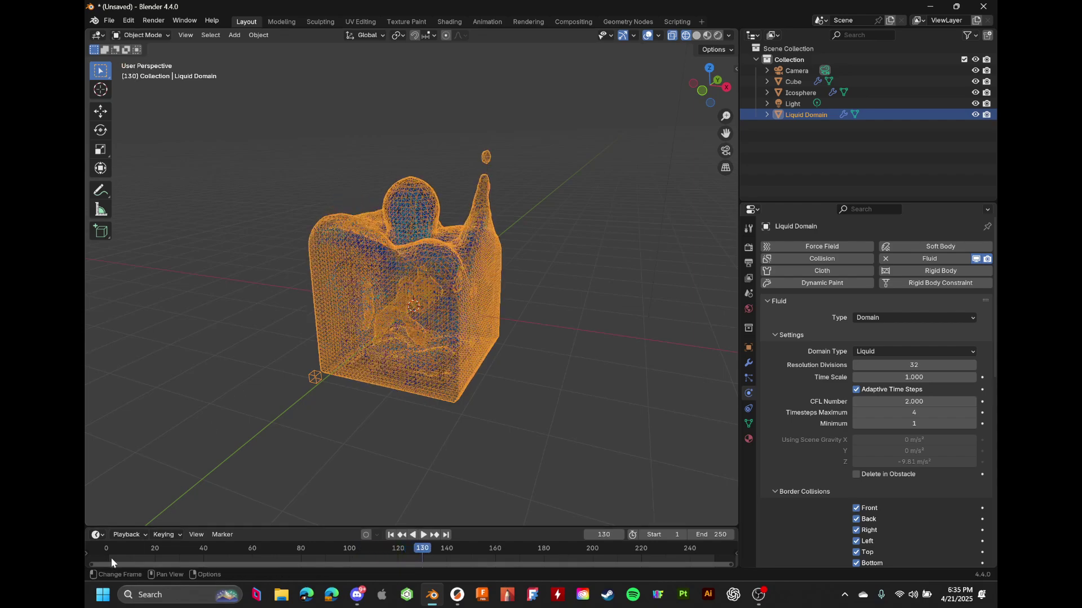
Rewind to frame 0 and set the liquid domain's Resolution Divisions to 64
click(90, 544)
click(881, 365)
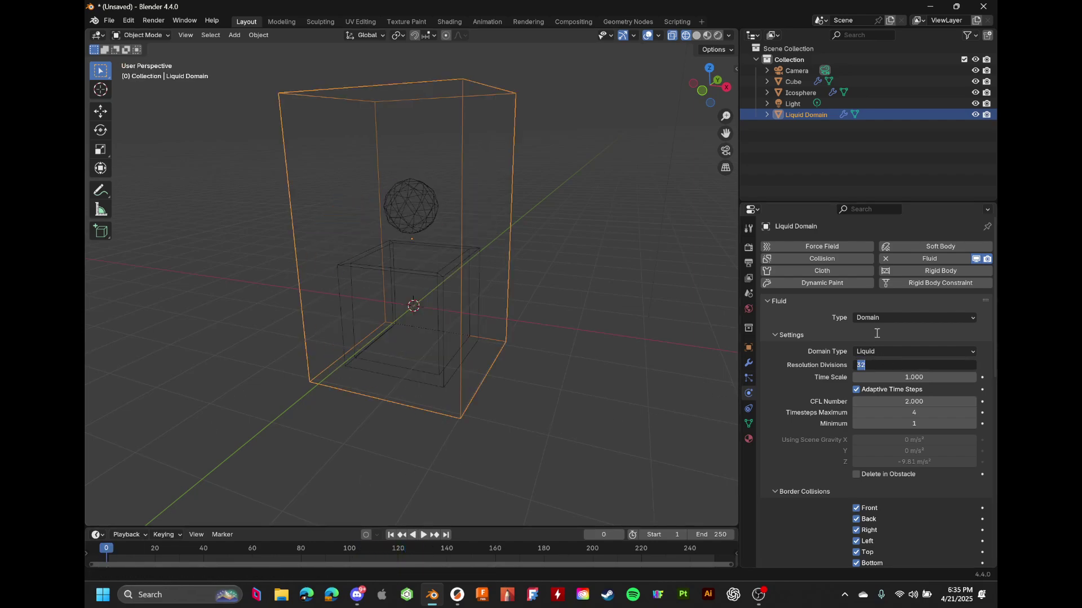
text(64)
key(Return)
Try baking the entire fluid simulation with the domain's cache type set to All
scroll(783, 483, down, 15)
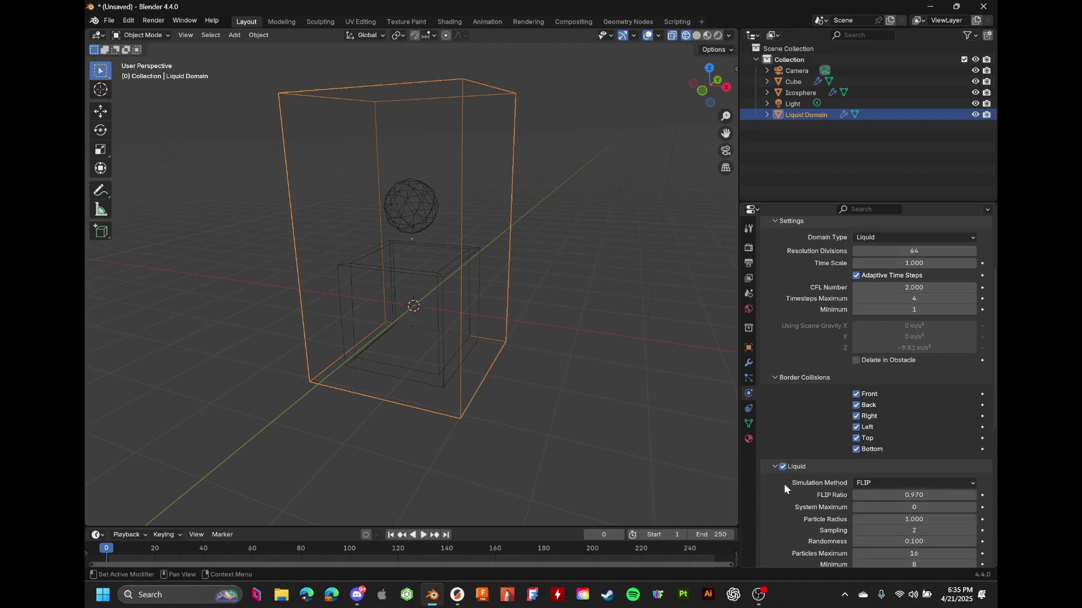
click(908, 483)
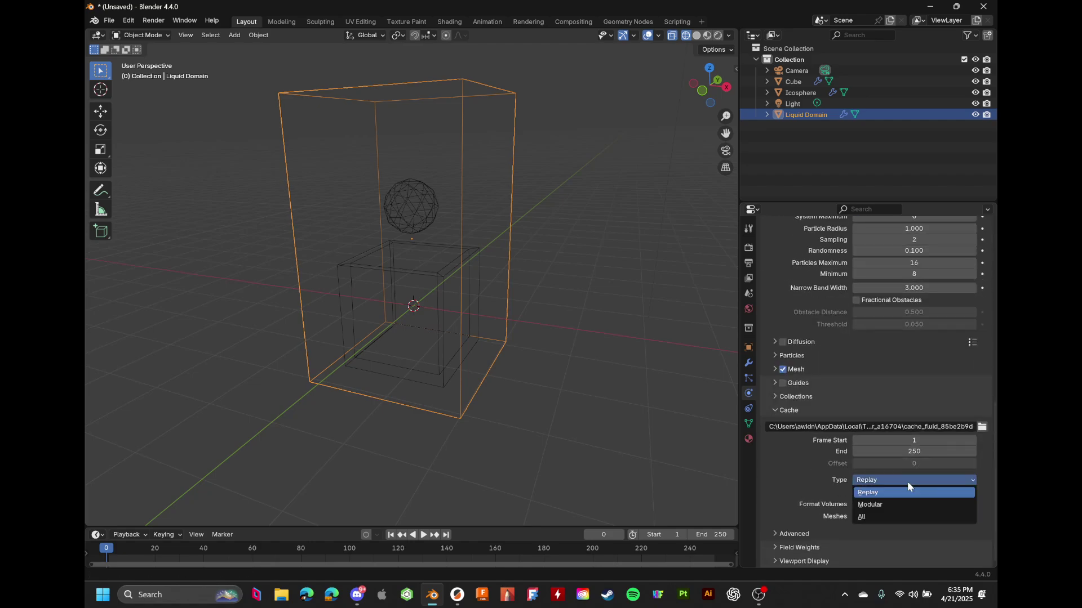
click(886, 513)
click(840, 534)
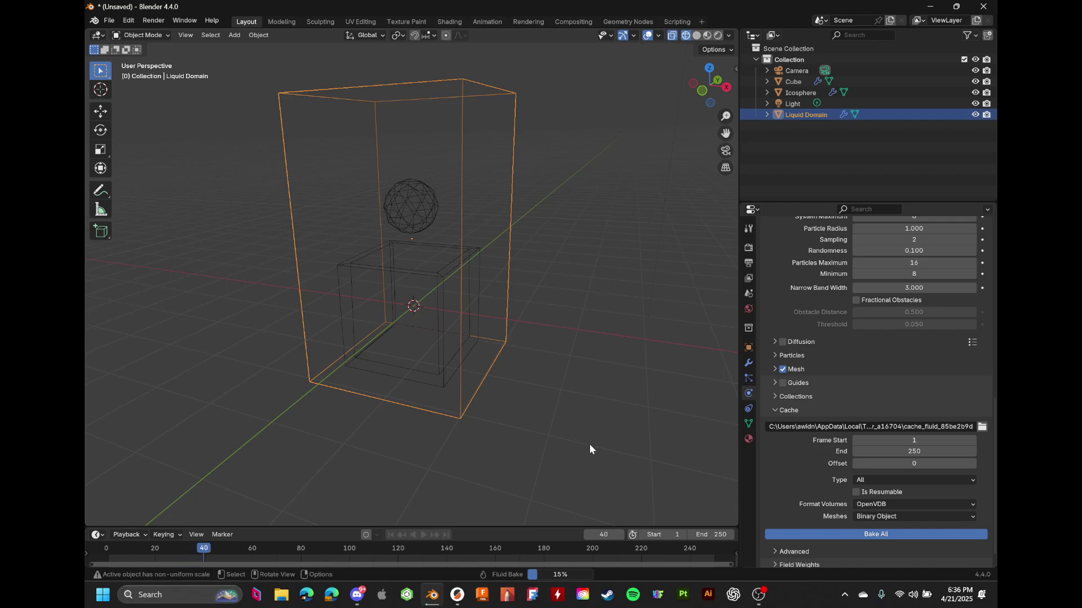
key(Escape)
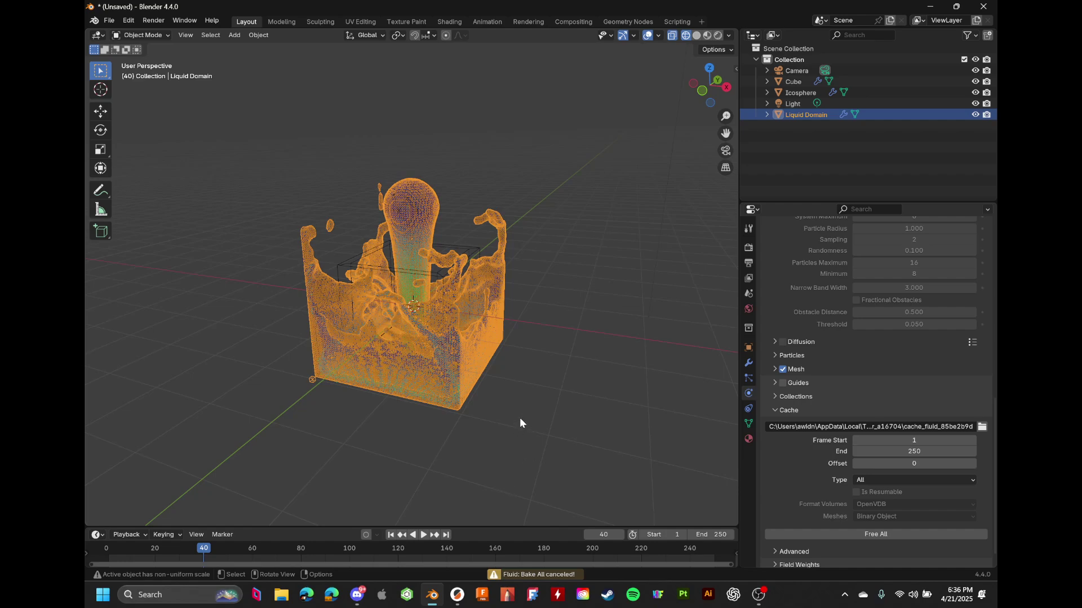
Scrub back to frame 24 of the baked liquid and examine where it meets the bottom of the box
middle_drag(523, 349, 563, 347)
mouse_move(184, 544)
mouse_down()
mouse_move(140, 543)
mouse_move(165, 547)
mouse_up()
middle_drag(394, 428, 461, 332)
scroll(467, 351, up, 5)
scroll(467, 350, up, 3)
scroll(466, 351, down, 3)
Select the box, check frame 16, set its effector Sampling Substeps to 5 and rewind to frame 0
click(285, 321)
middle_drag(285, 321, 294, 325)
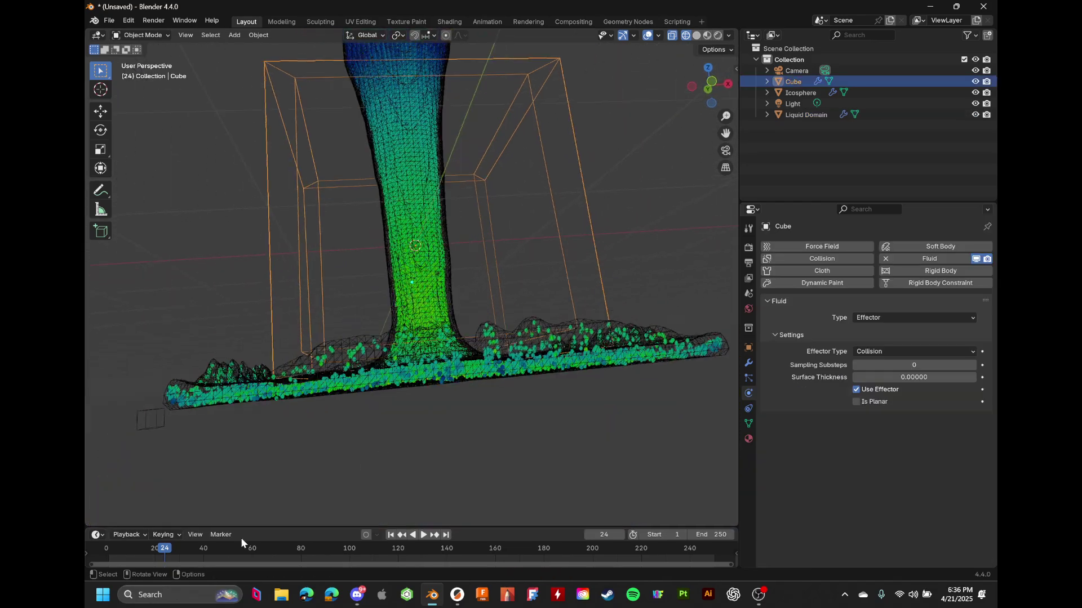
mouse_move(163, 548)
mouse_down()
mouse_move(135, 548)
mouse_move(155, 547)
mouse_move(145, 547)
mouse_up()
middle_drag(628, 386, 677, 386)
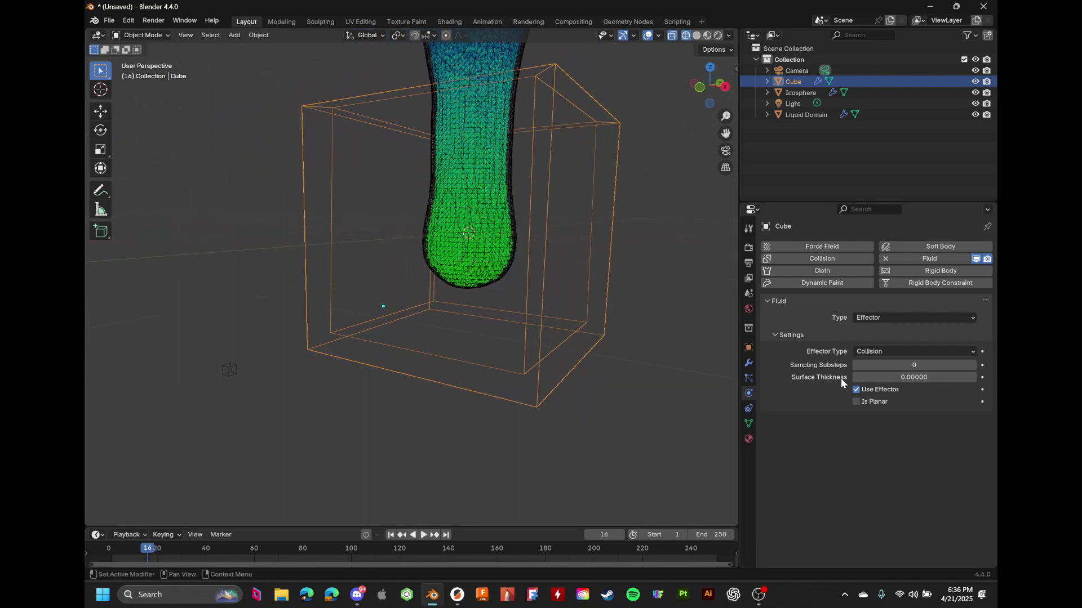
click(905, 367)
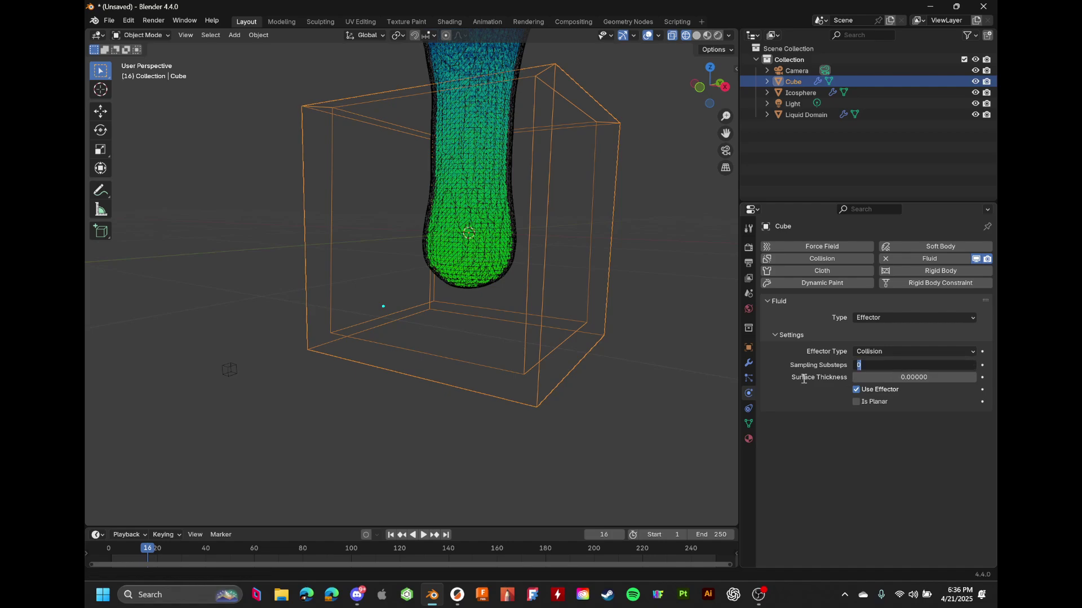
click(94, 560)
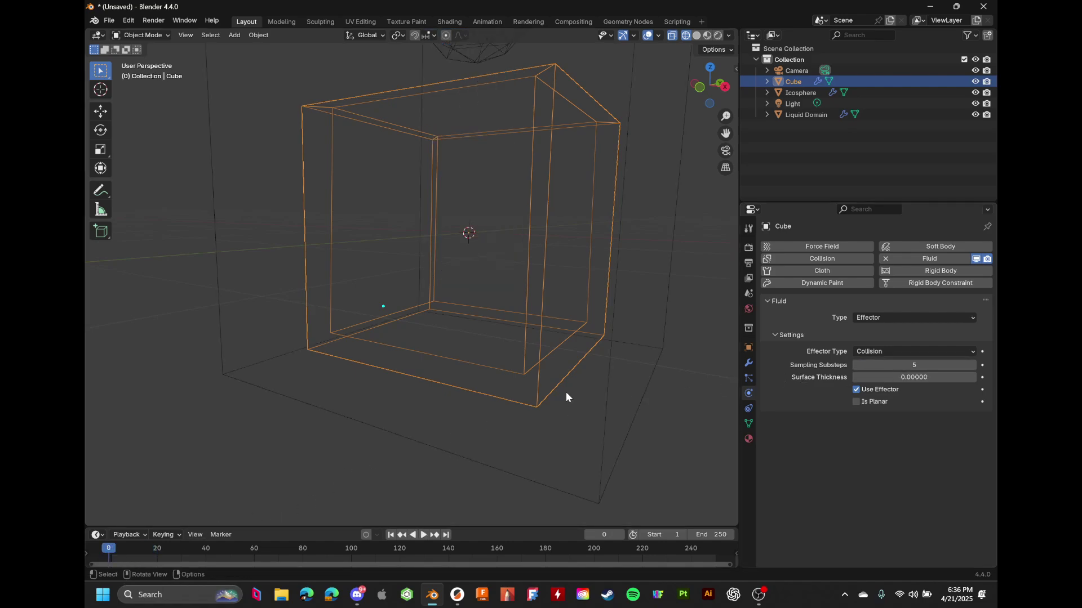
Select the liquid domain, free its baked cache and set the cache type to Replay
click(476, 51)
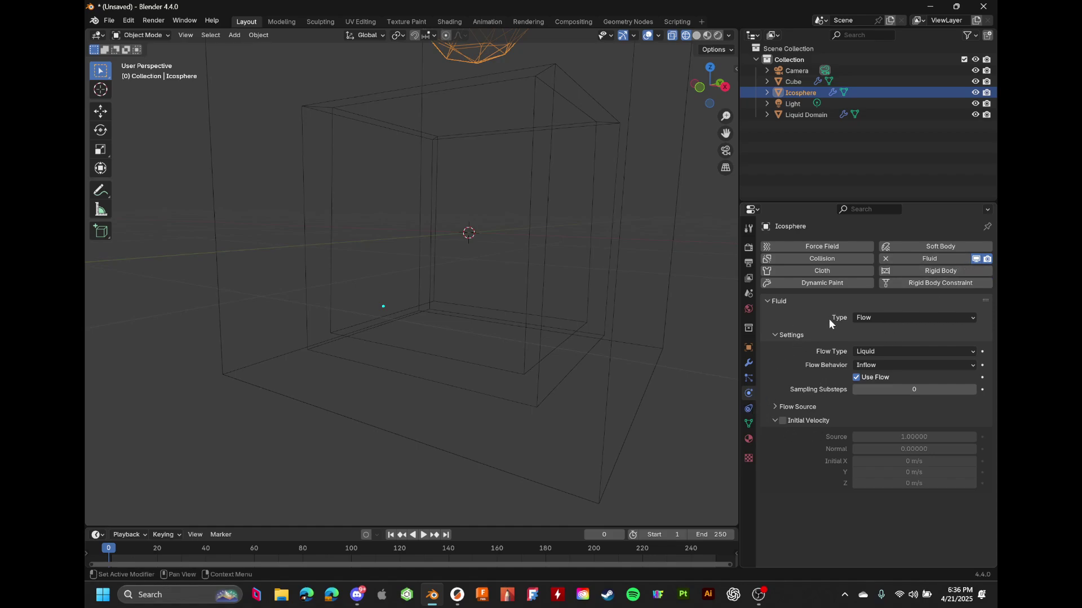
click(539, 209)
click(671, 191)
click(677, 185)
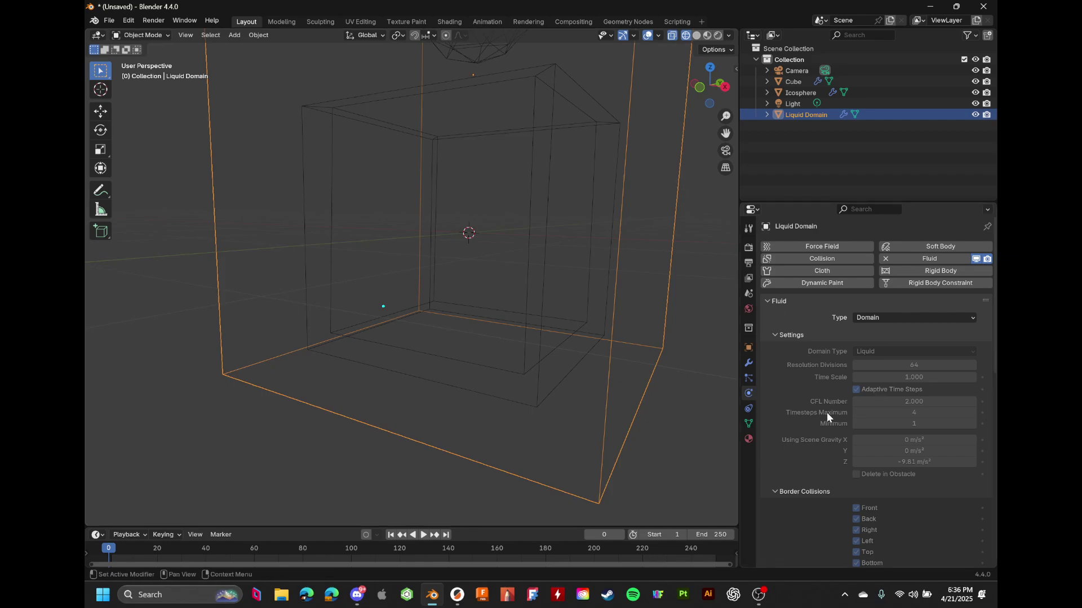
scroll(814, 437, down, 10)
click(901, 517)
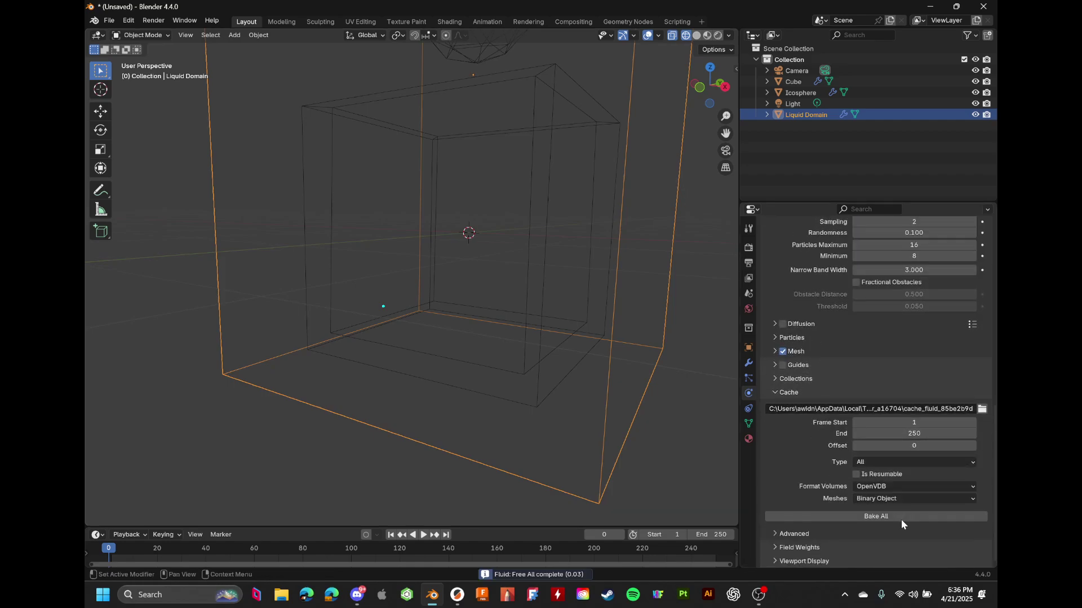
click(890, 462)
click(883, 474)
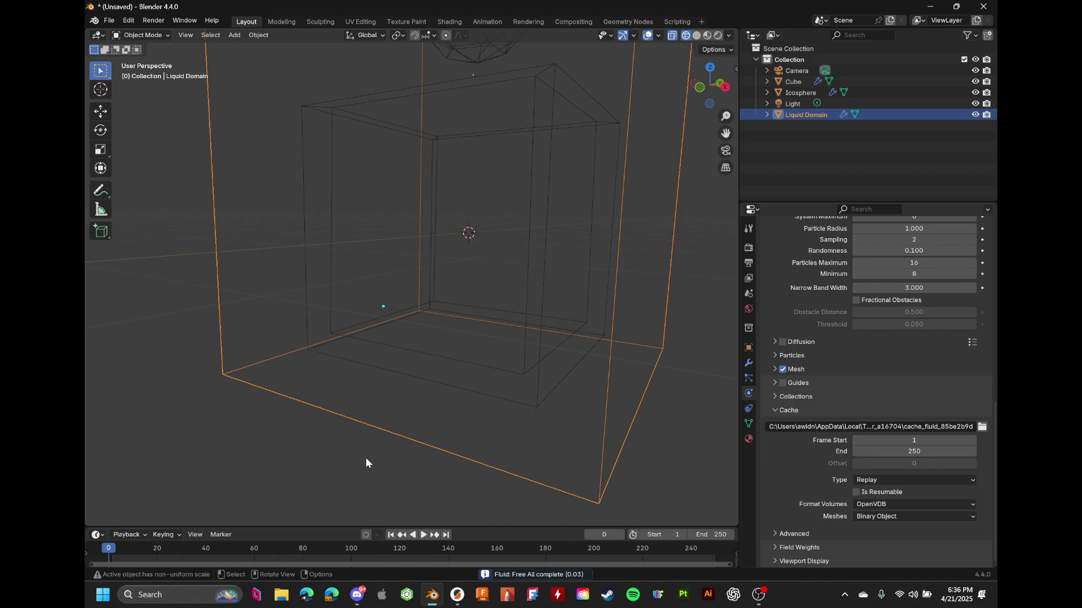
Play the liquid simulation to frame 24 to check its collision with the box floor
key(space)
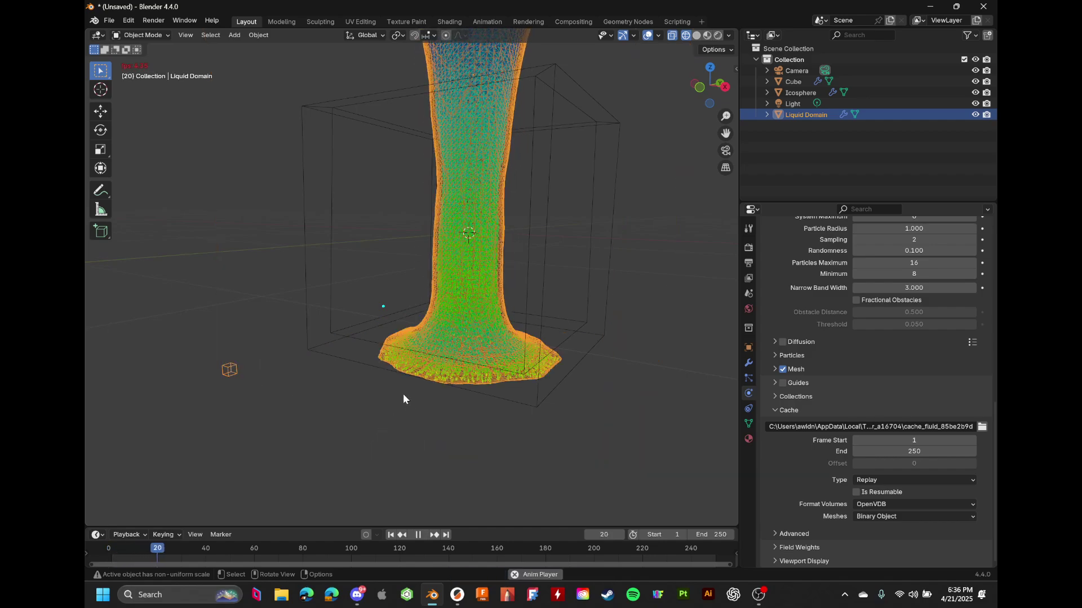
click(351, 292)
key(space)
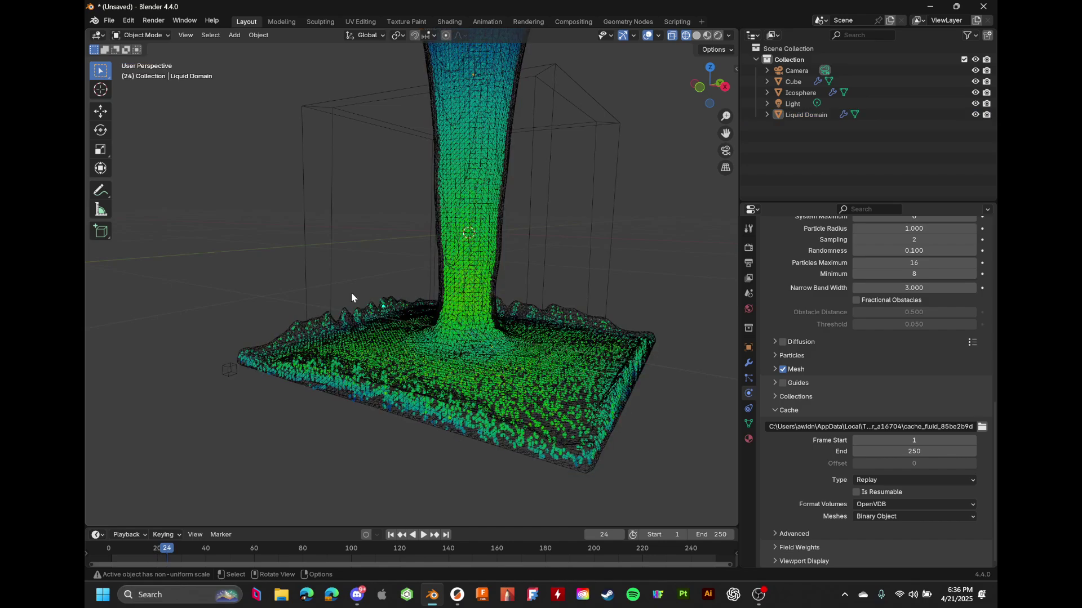
Enable Is Planar on the box's effector, replay from frame 1 to frame 25 and inspect the liquid from another angle
click(336, 265)
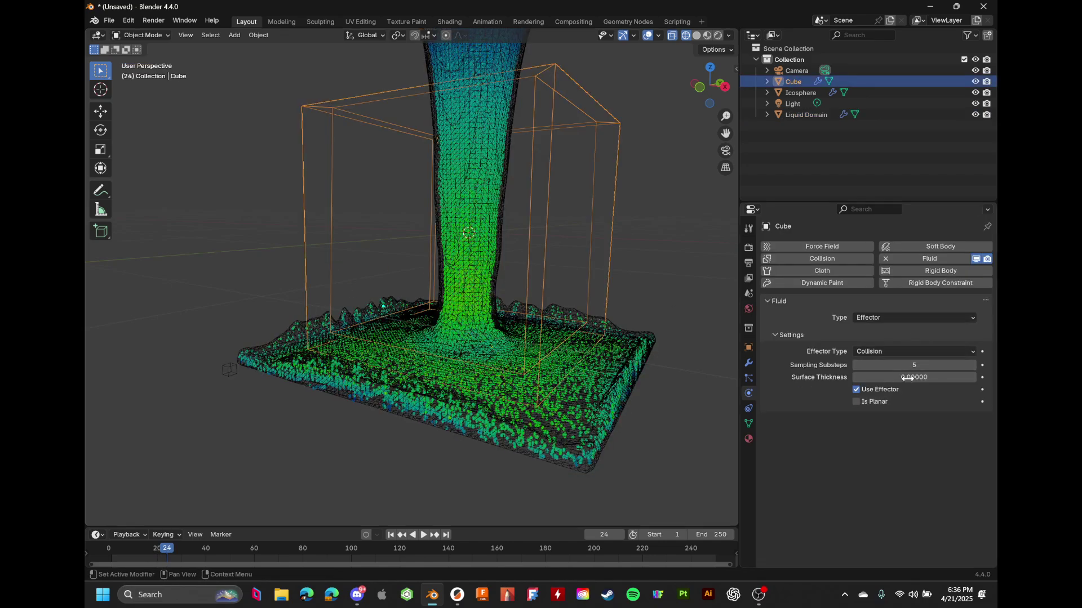
key(shift+Left)
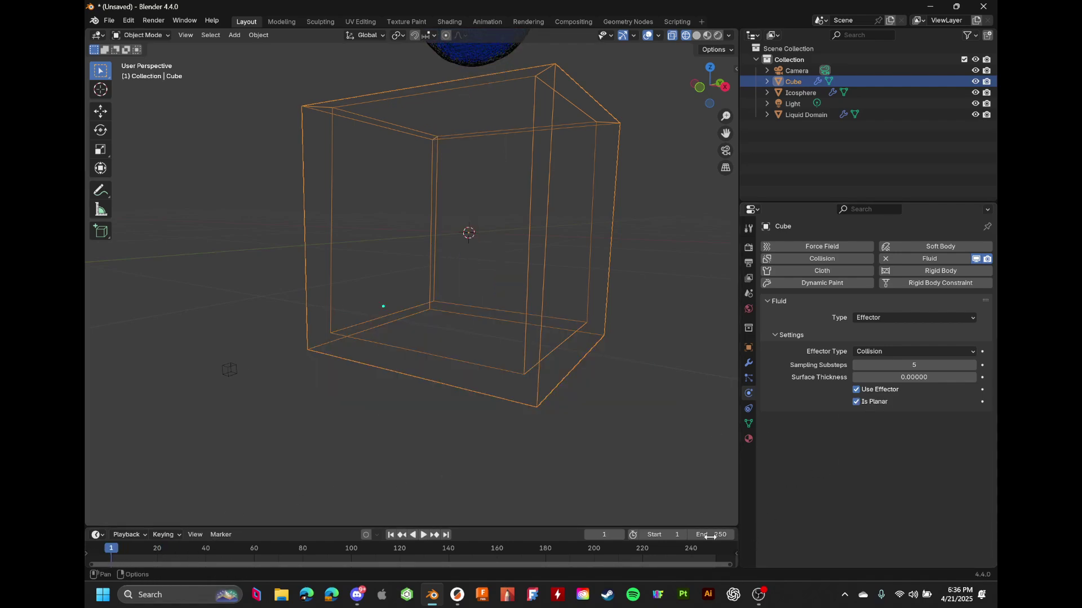
key(space)
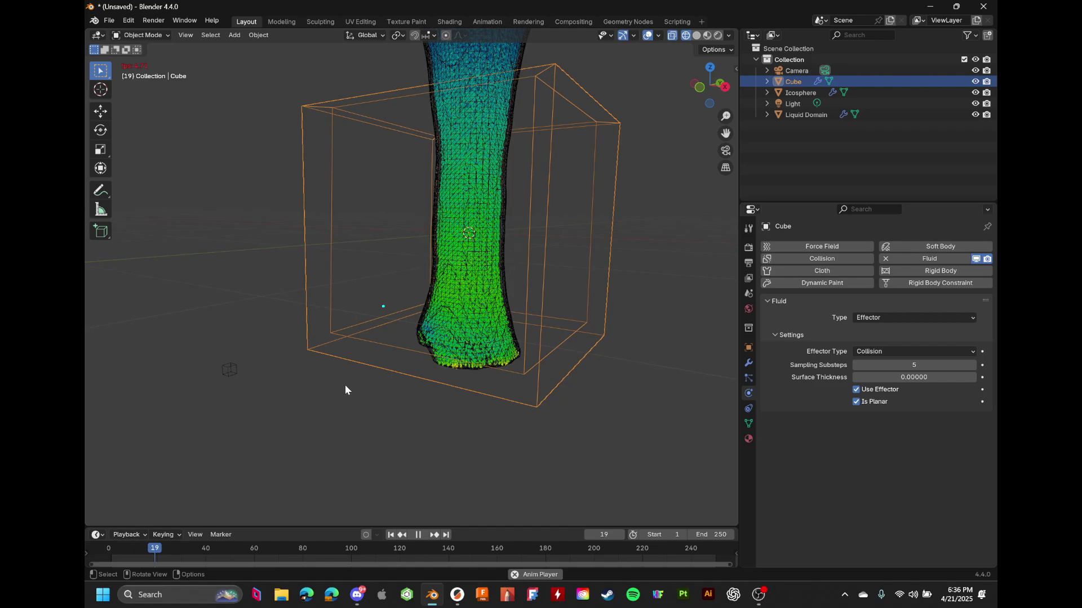
key(space)
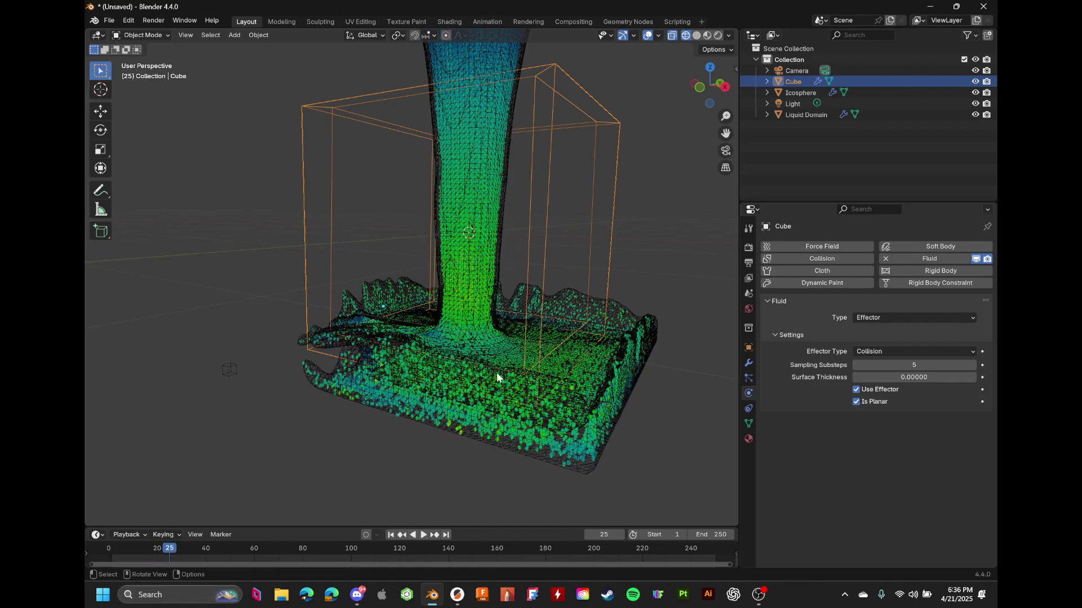
middle_drag(506, 354, 512, 216)
scroll(478, 349, down, 5)
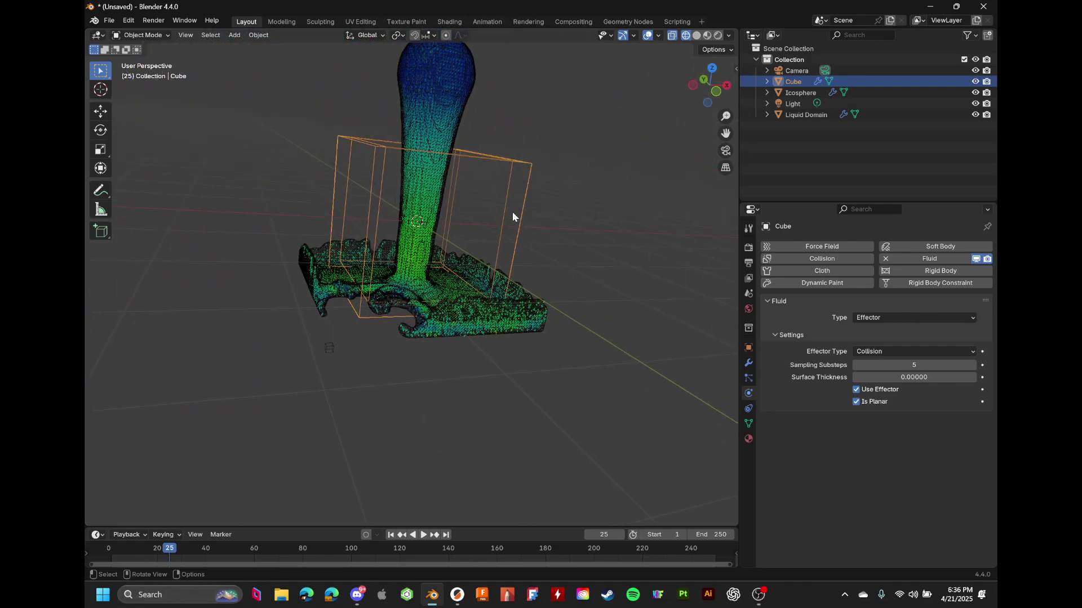
Subdivide all faces of the box mesh twice in Edit Mode
key(Tab)
right_click(583, 177)
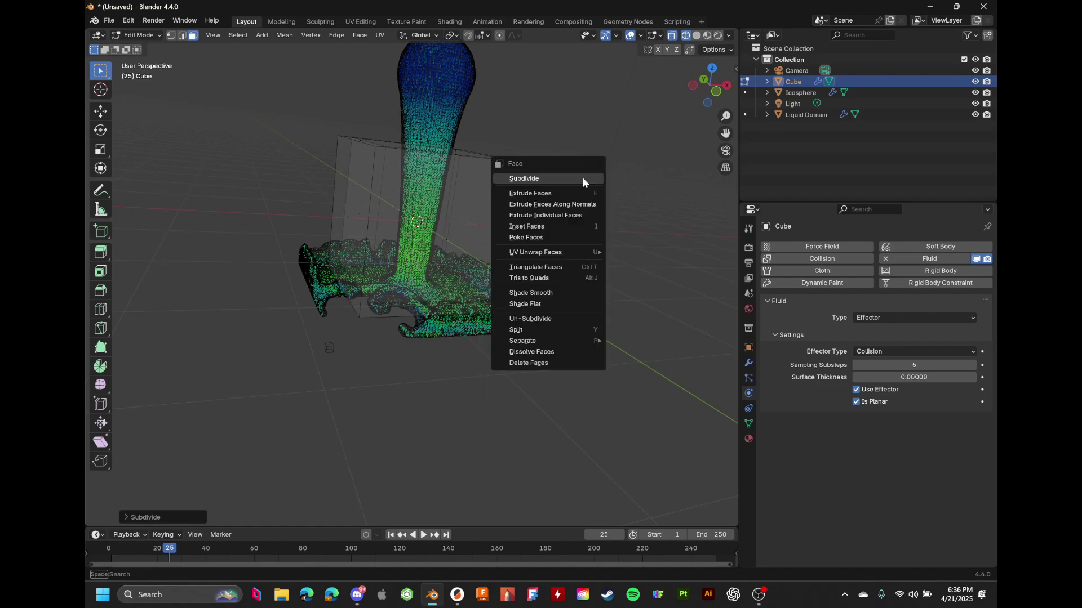
click(583, 178)
key(a)
right_click(619, 137)
click(619, 137)
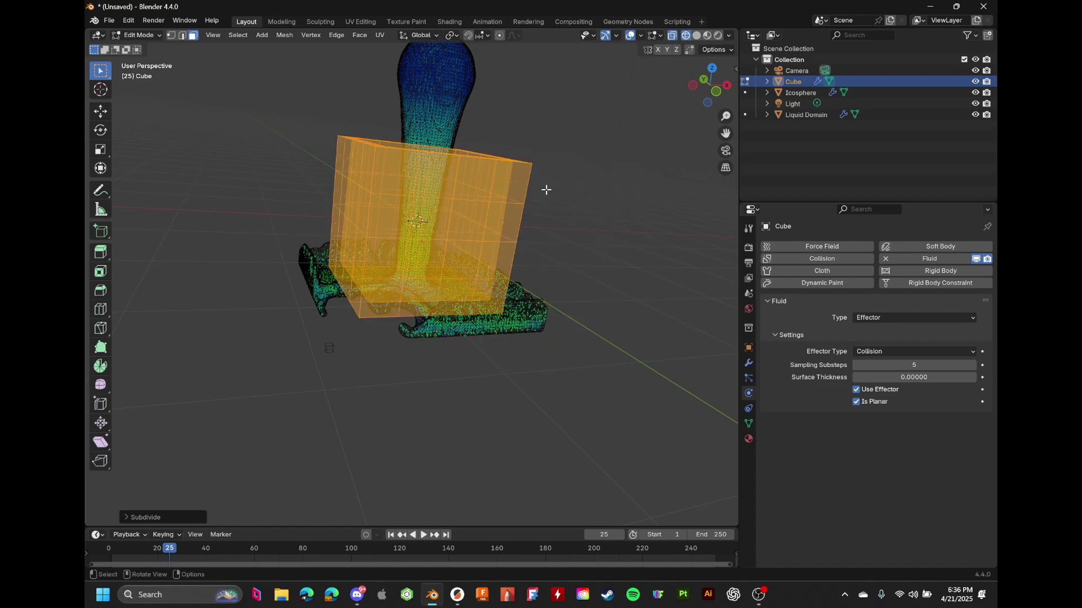
Rewind to frame 0, return the box to Object Mode and replay the simulation to frame 25
drag(153, 556, 109, 557)
key(v)
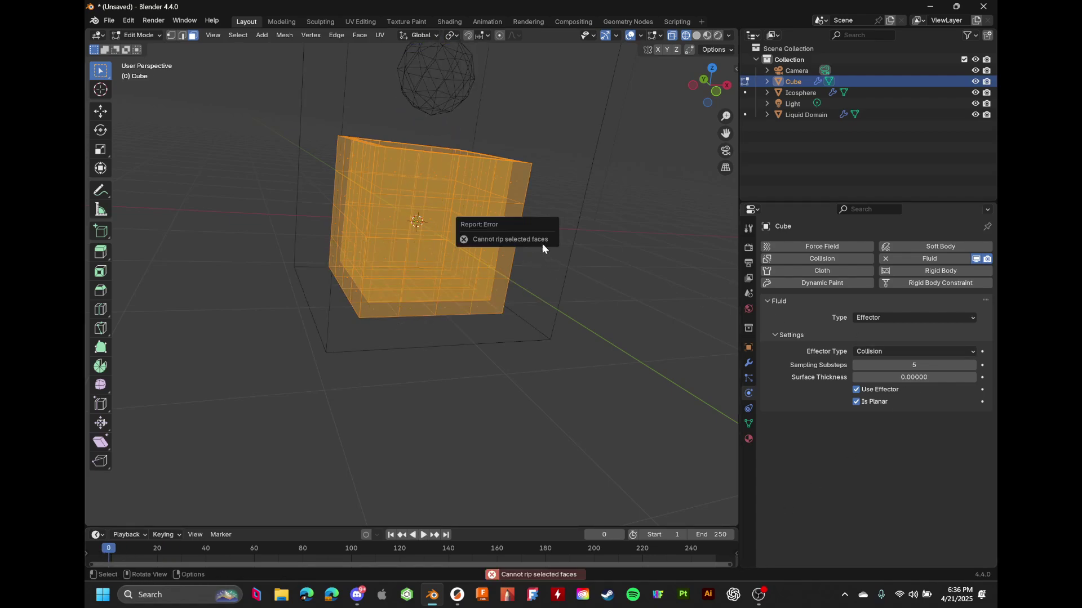
middle_drag(563, 118, 621, 278)
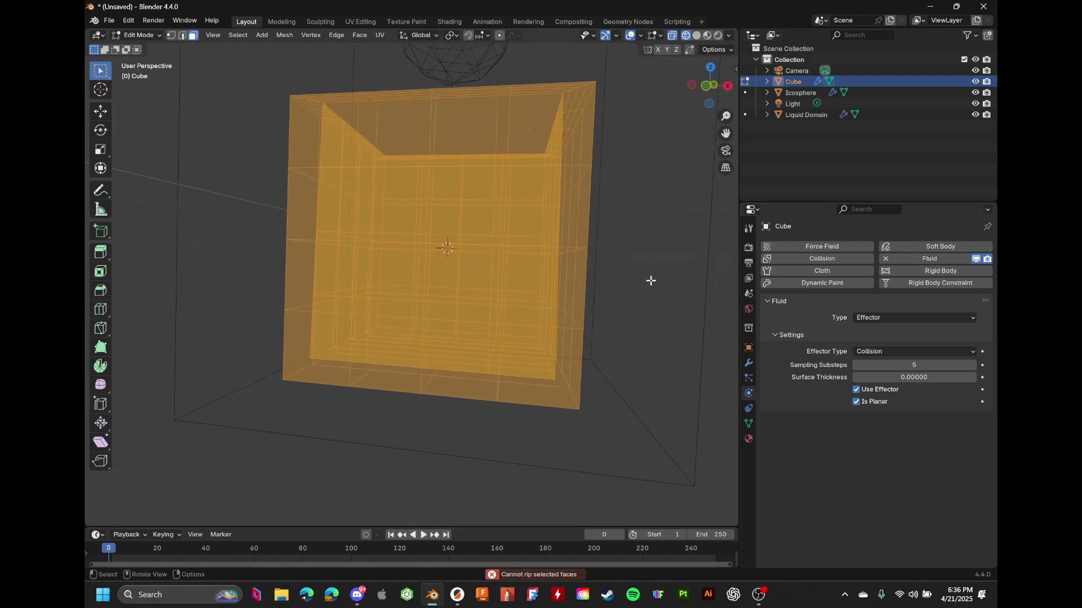
key(Tab)
key(space)
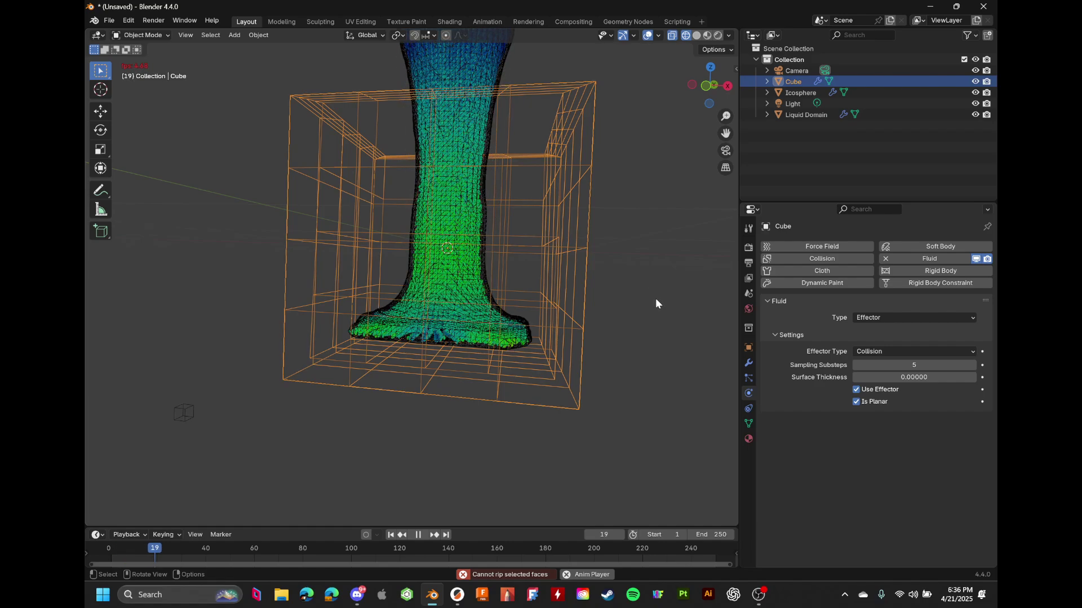
key(space)
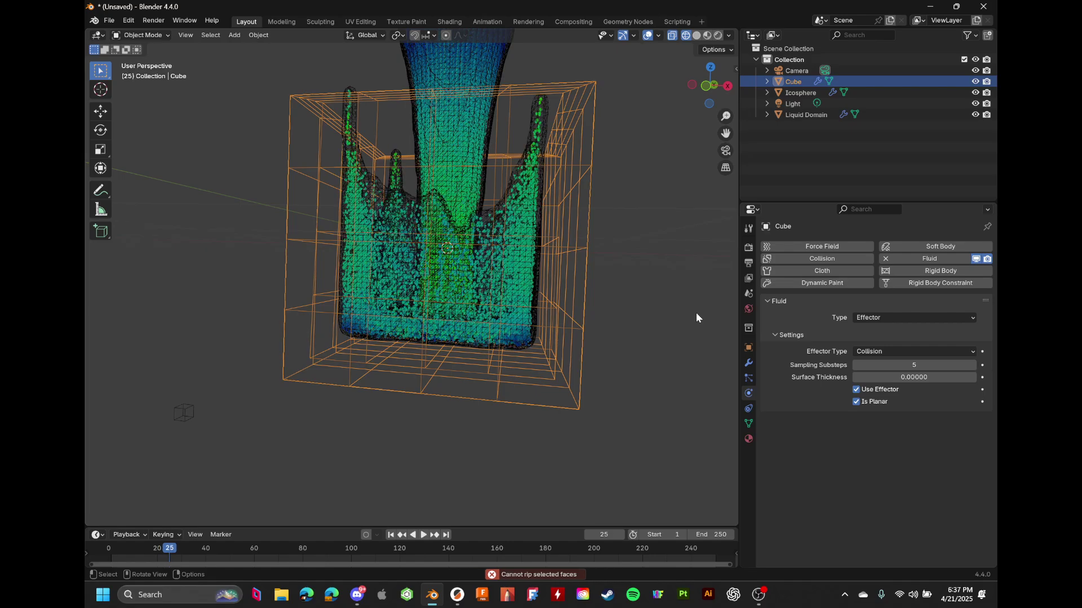
Switch the viewport to solid shading and examine the liquid inside the box from above
middle_drag(697, 314, 653, 259)
scroll(710, 304, down, 6)
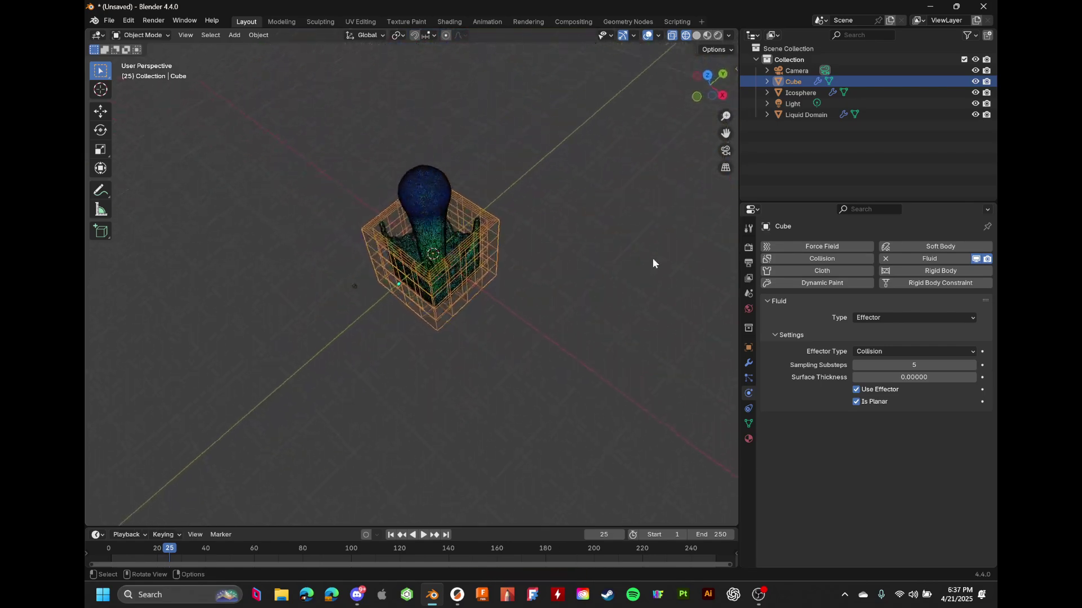
scroll(652, 263, up, 6)
click(697, 35)
scroll(587, 200, down, 2)
Select the liquid domain, switch to the Shading workspace and examine the node setup of its Liquid Domain Material
click(471, 167)
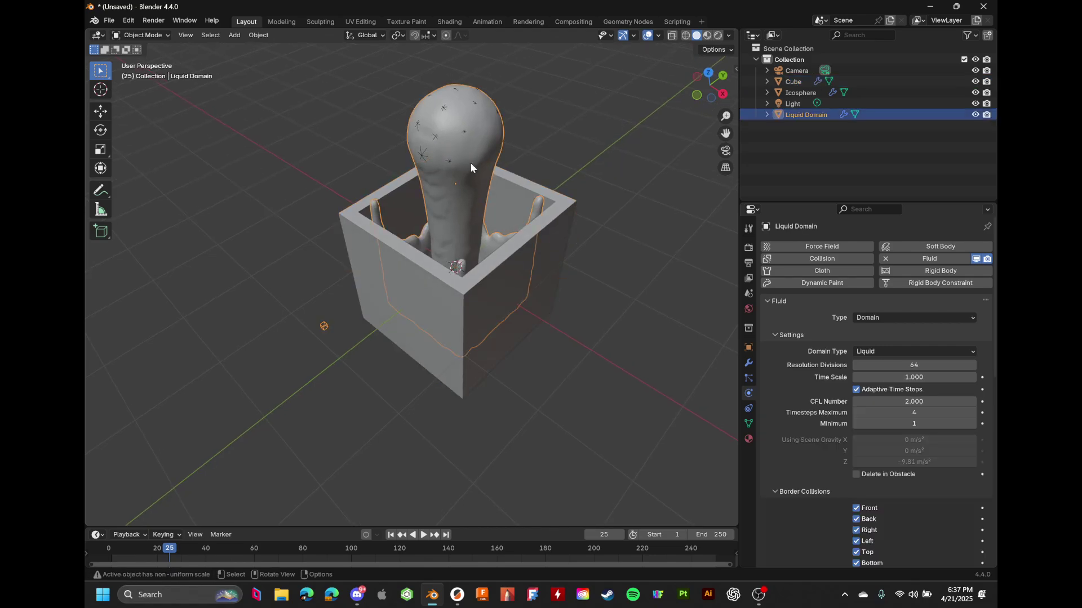
click(449, 22)
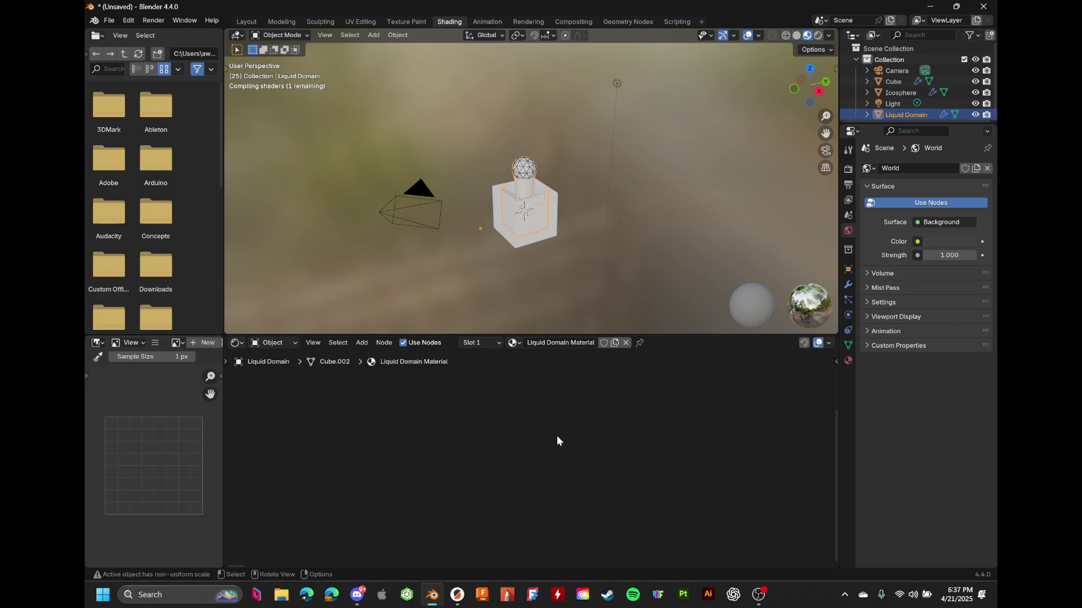
scroll(640, 447, down, 3)
middle_drag(693, 434, 613, 452)
scroll(533, 413, up, 2)
scroll(532, 413, up, 1)
scroll(626, 439, up, 3)
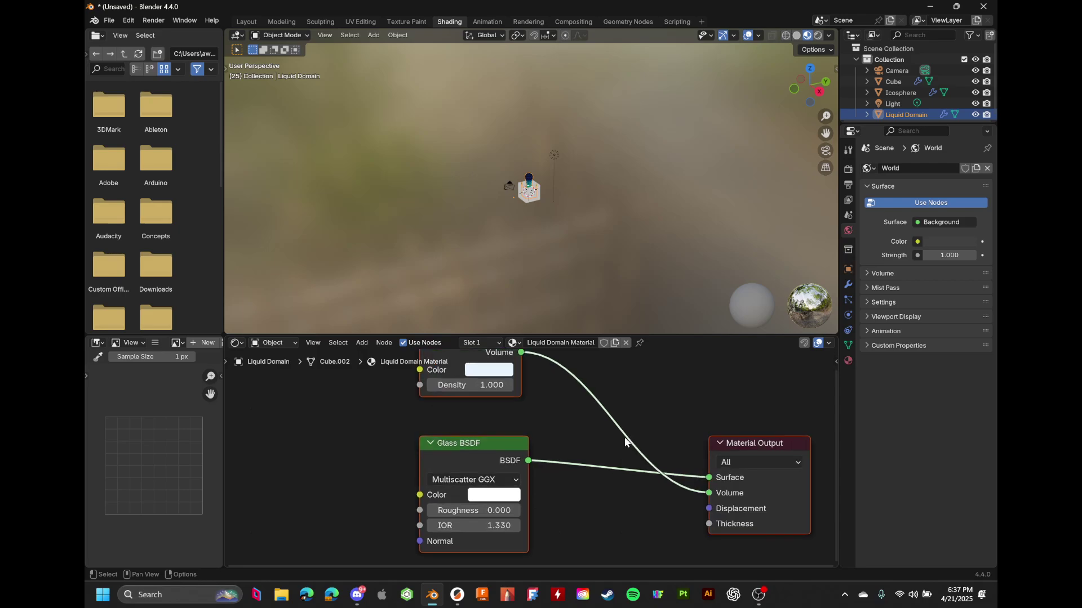
mouse_move(647, 413)
middle_down()
mouse_move(659, 456)
mouse_move(643, 396)
middle_up()
scroll(655, 461, down, 1)
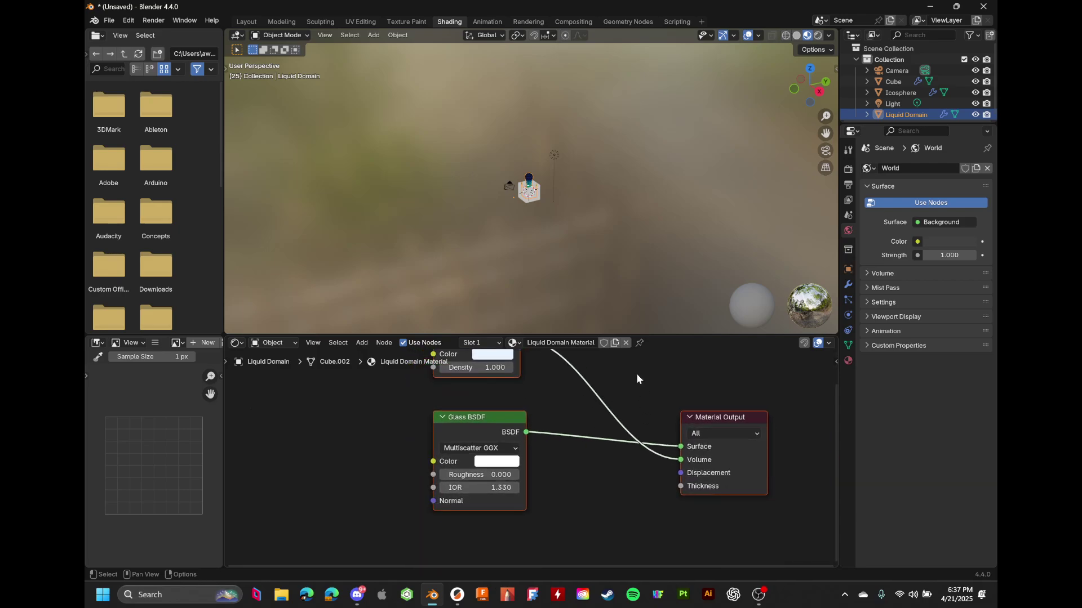
scroll(615, 468, down, 1)
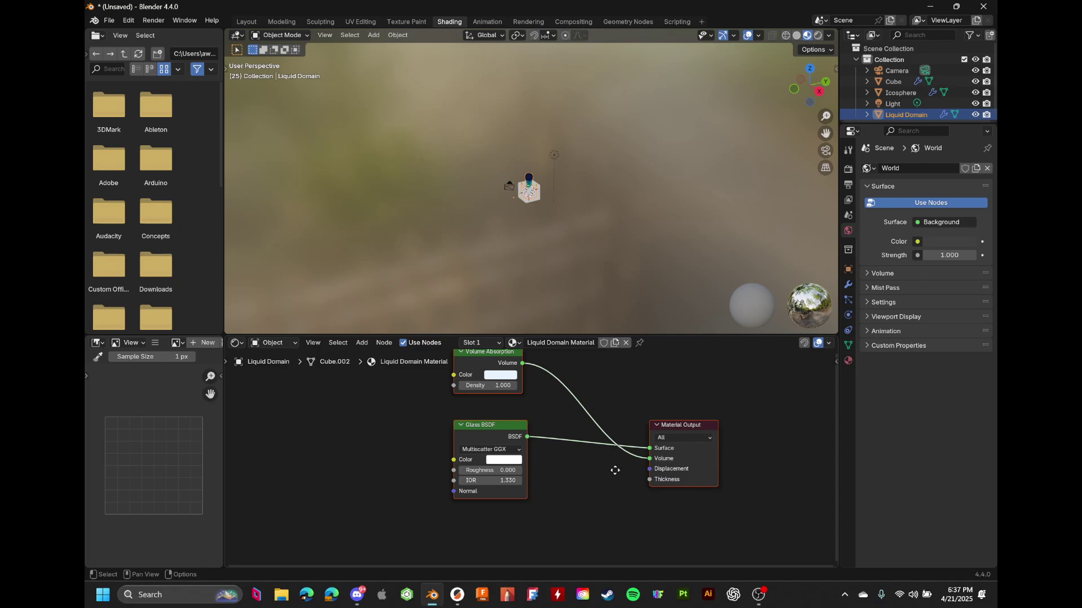
Delete the Volume Absorption and Glass BSDF nodes from the Liquid Domain Material
scroll(611, 476, up, 2)
middle_drag(593, 493, 585, 536)
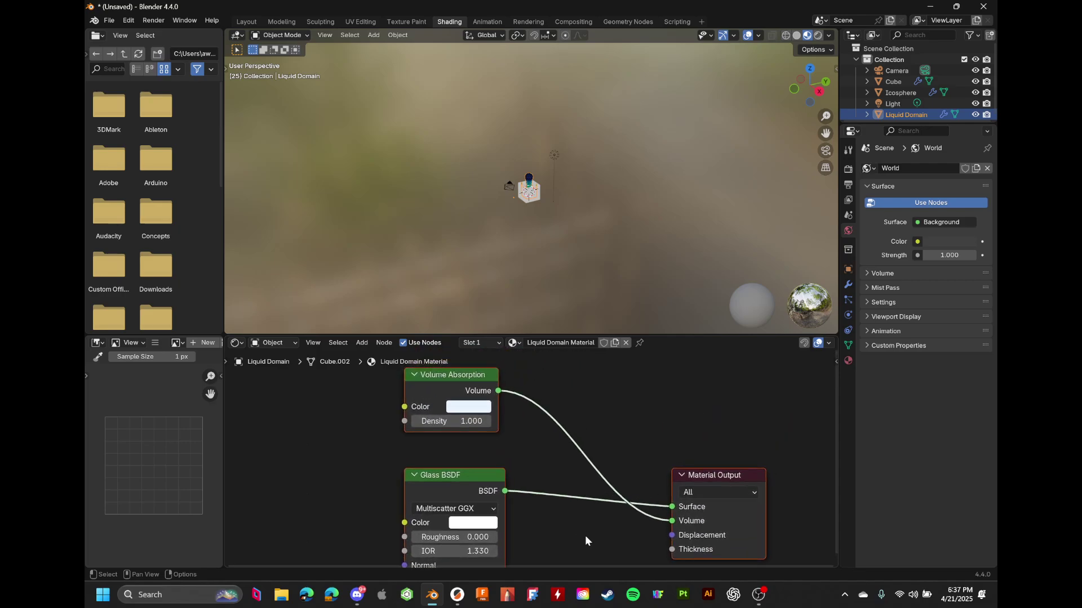
scroll(572, 520, down, 2)
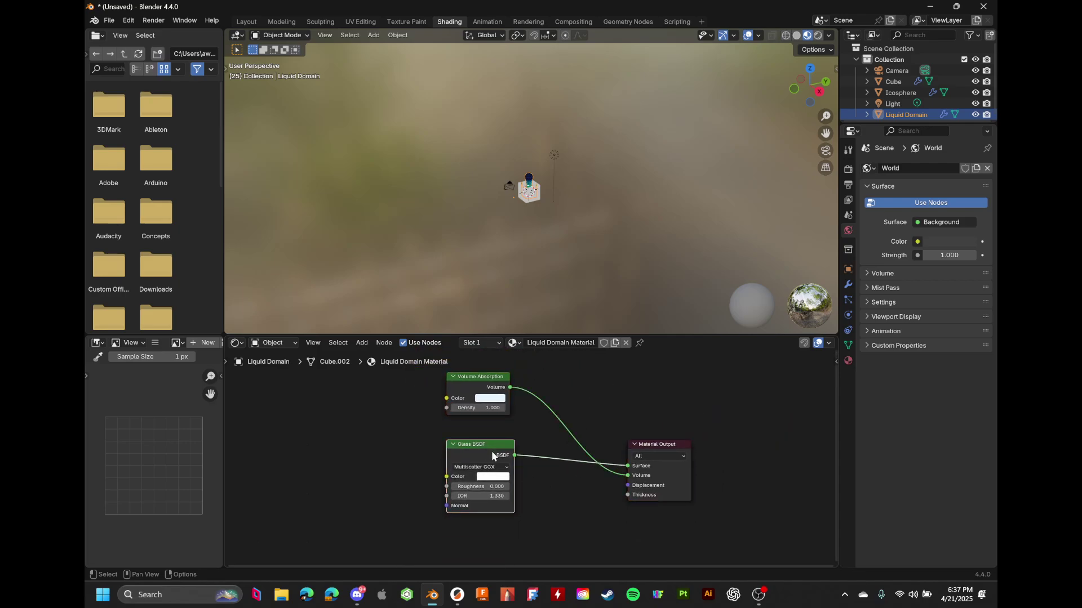
key(x)
key(x)
Add a Principled BSDF node to the Liquid Domain Material and connect its BSDF output to the Material Output's Surface input
key(shift+a)
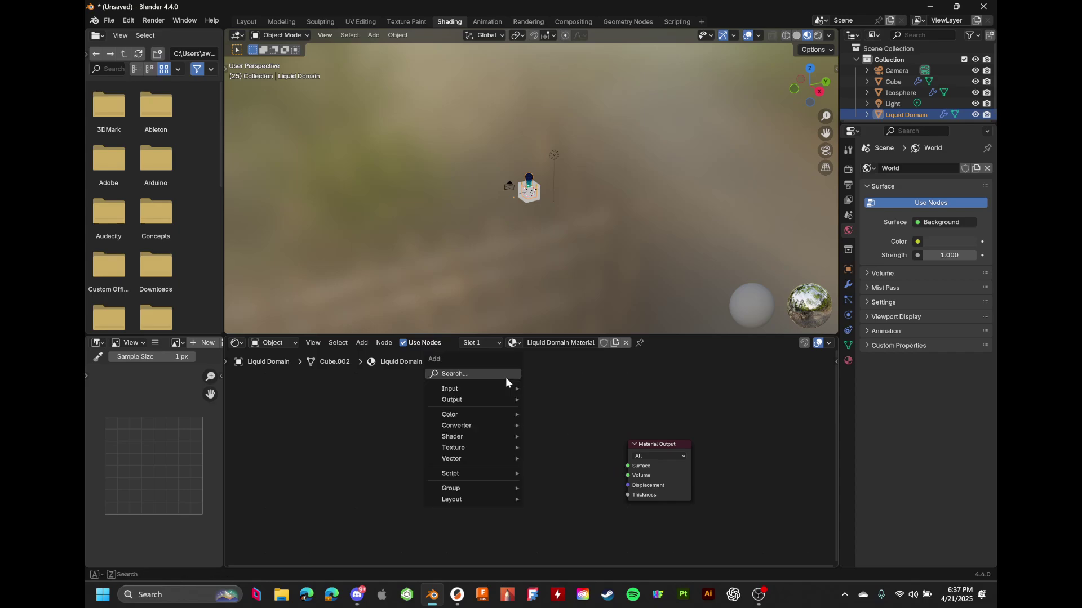
click(492, 373)
text(pruin)
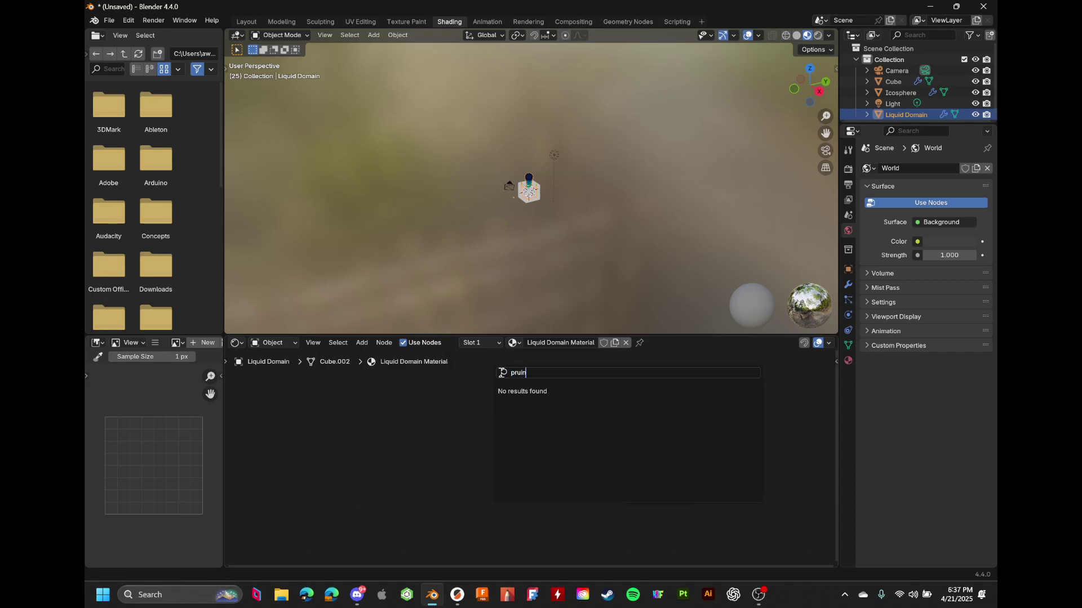
key(BackSpace)
key(BackSpace)
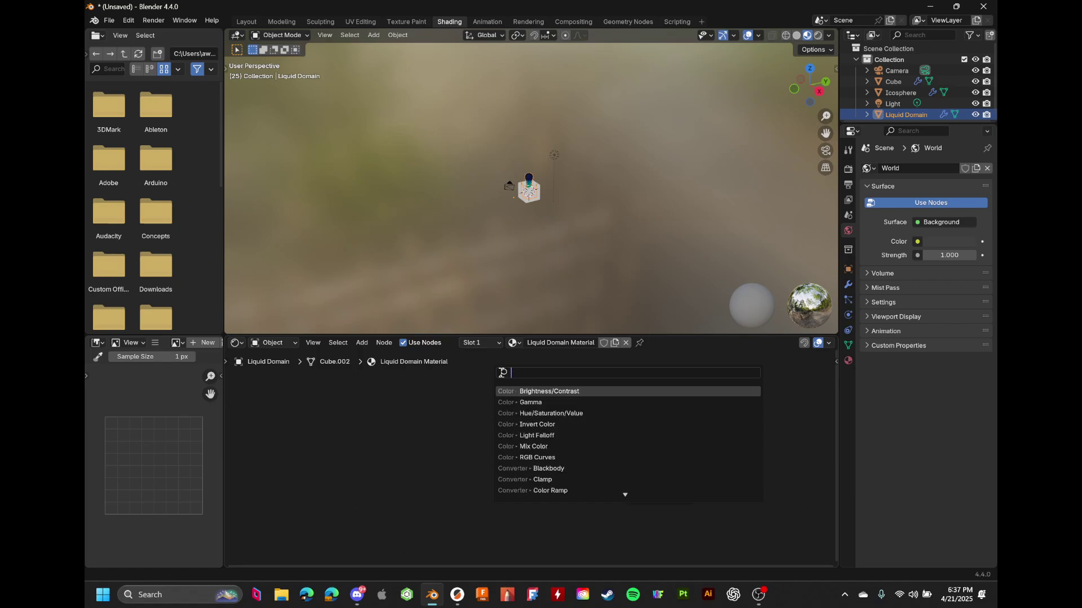
text(princ)
key(Return)
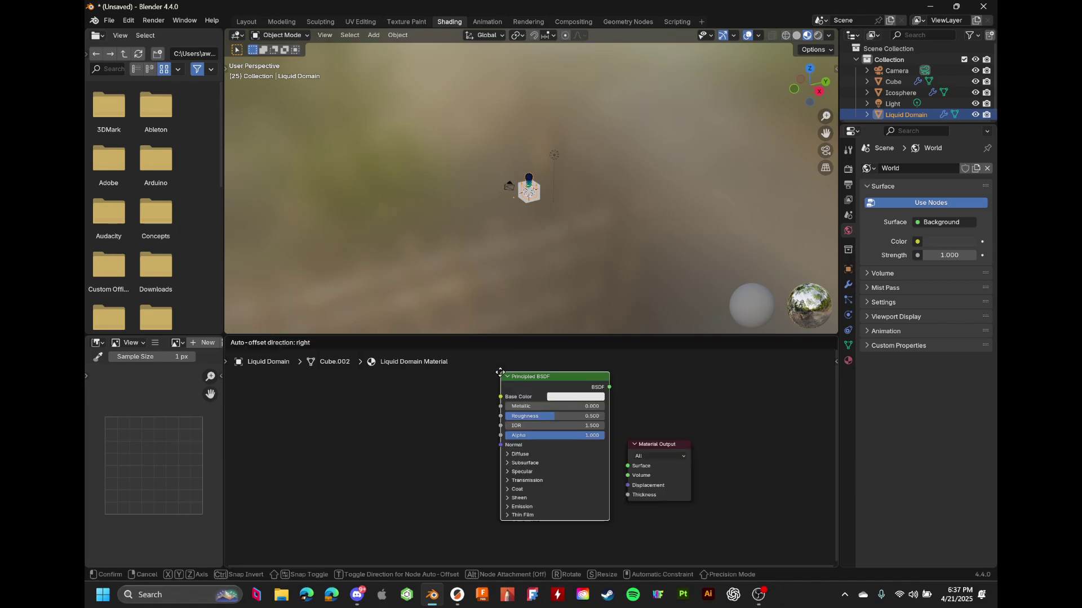
click(445, 429)
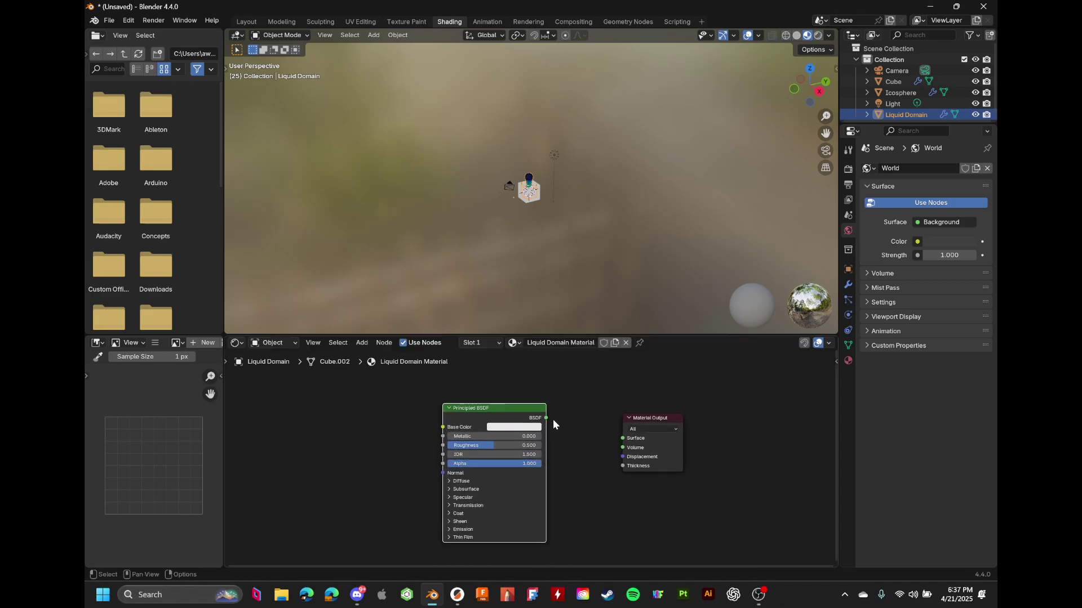
drag(554, 422, 621, 440)
Check the render engine setting, keeping EEVEE, and display the fluid scene in rendered viewport shading
click(848, 169)
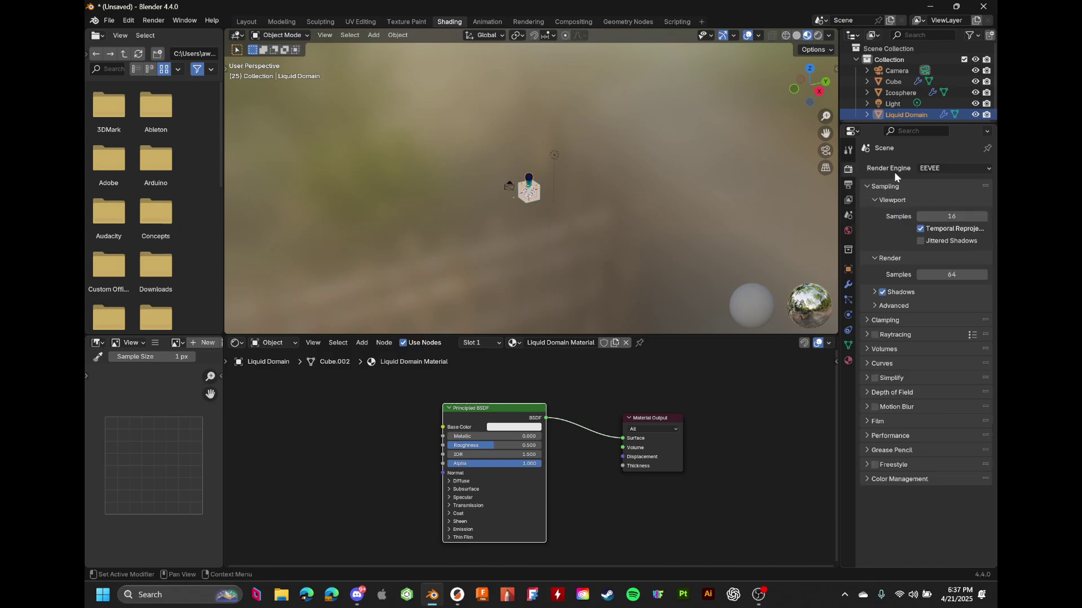
click(939, 170)
click(726, 171)
scroll(723, 167, up, 2)
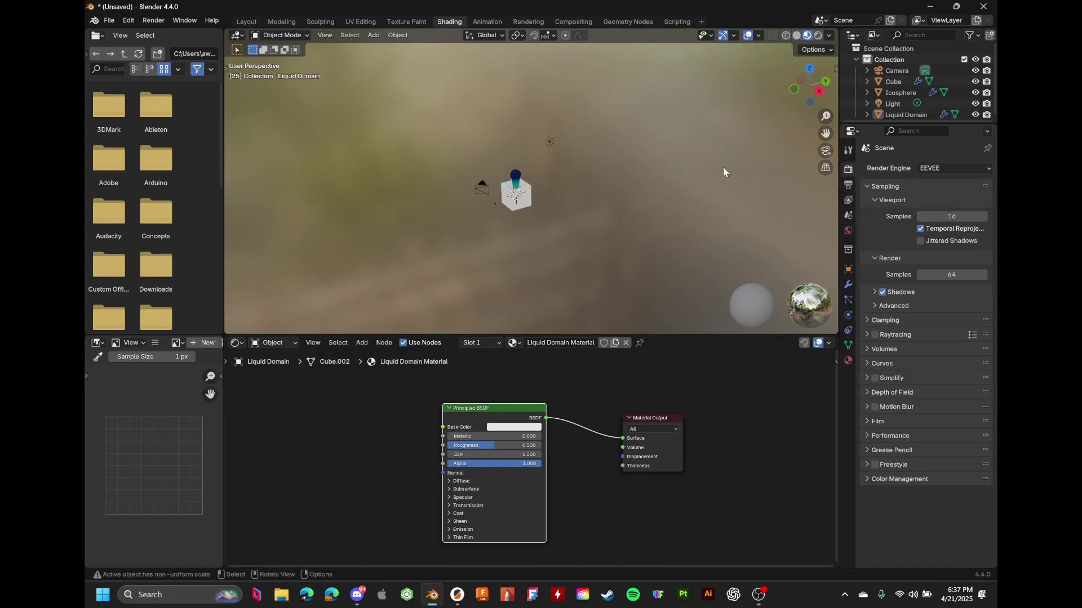
scroll(727, 171, up, 8)
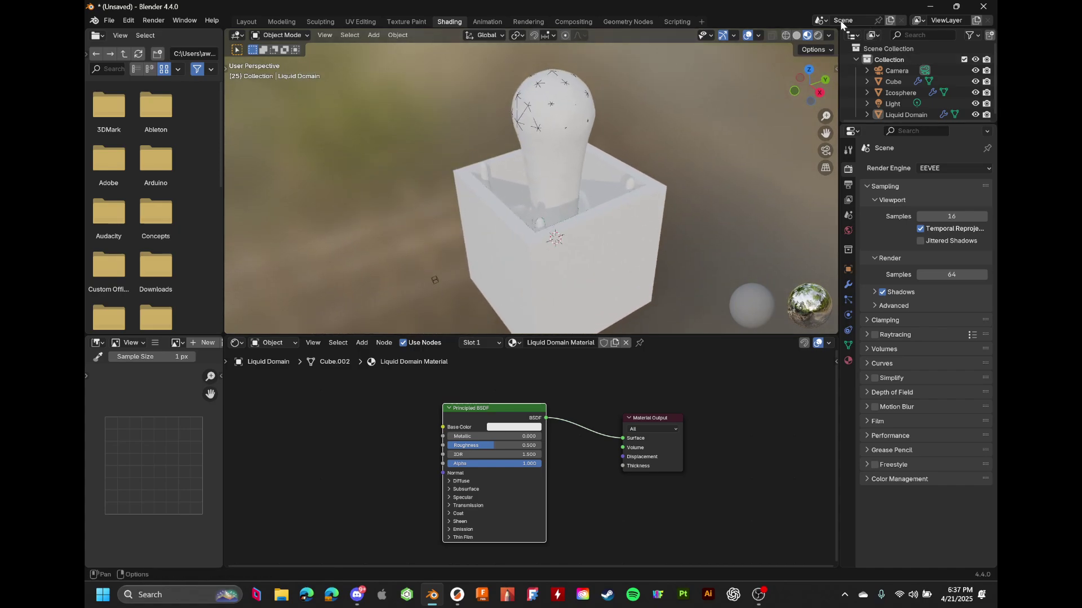
click(818, 35)
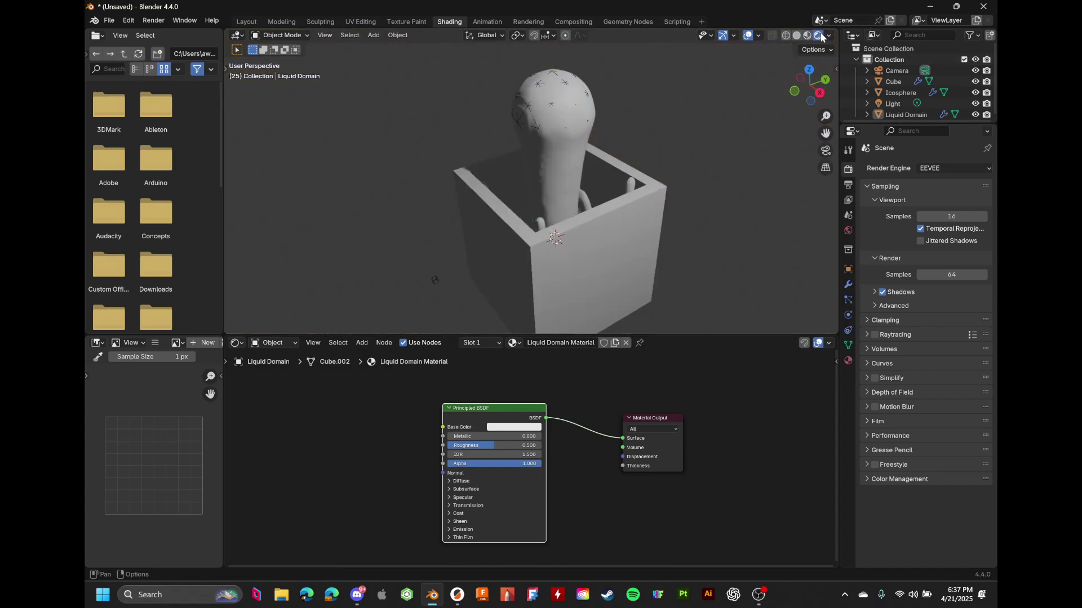
click(377, 500)
key(shift+a)
click(349, 445)
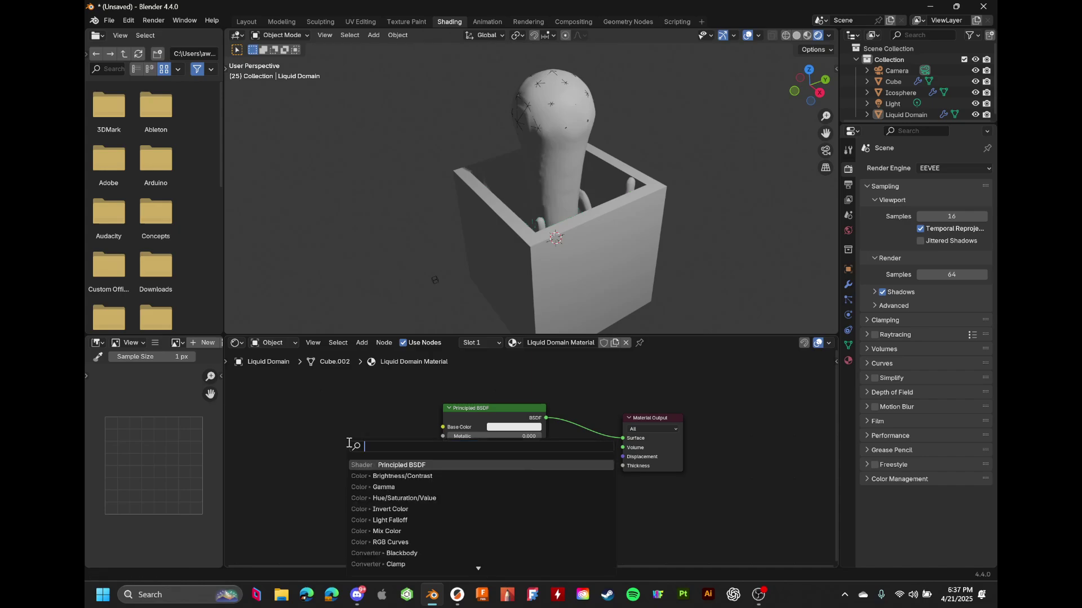
key(Escape)
key(shift+a)
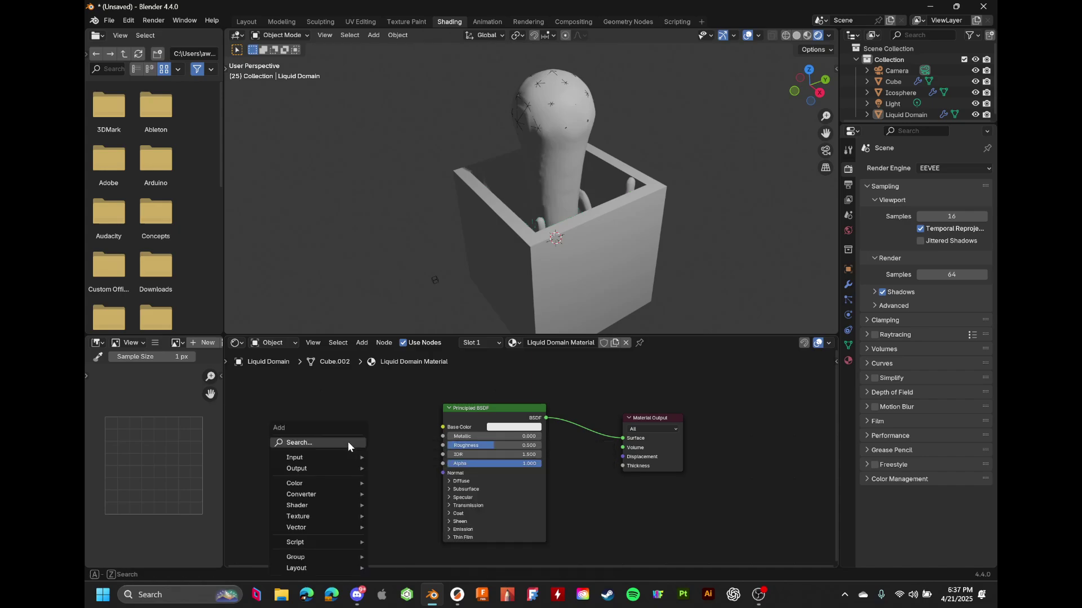
Set the Principled BSDF's emission color to bright cyan and its emission strength to 3
click(455, 530)
scroll(496, 534, down, 1)
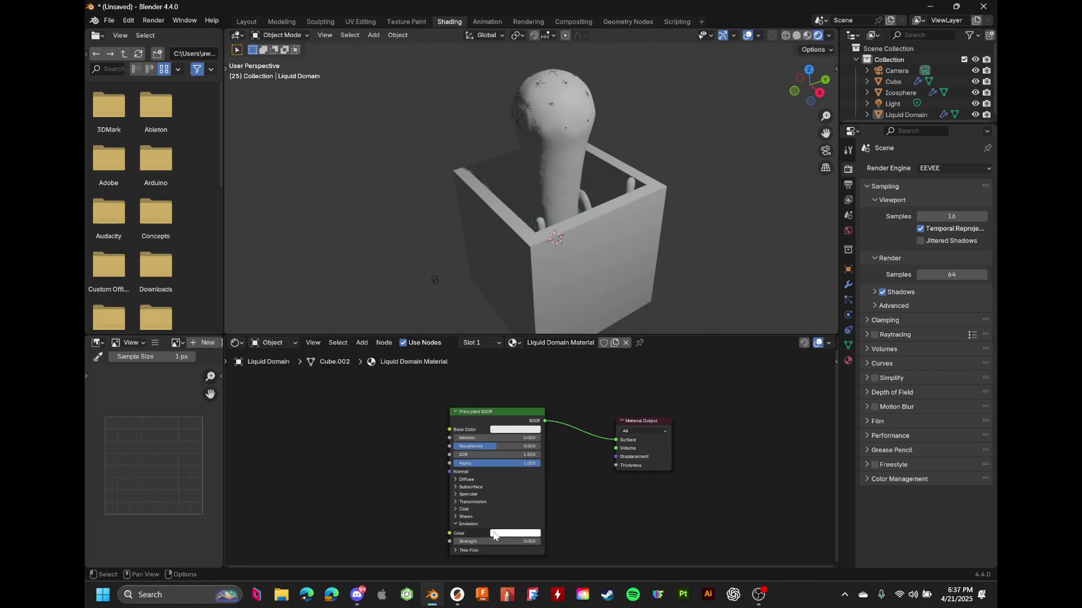
click(497, 535)
drag(526, 440, 508, 437)
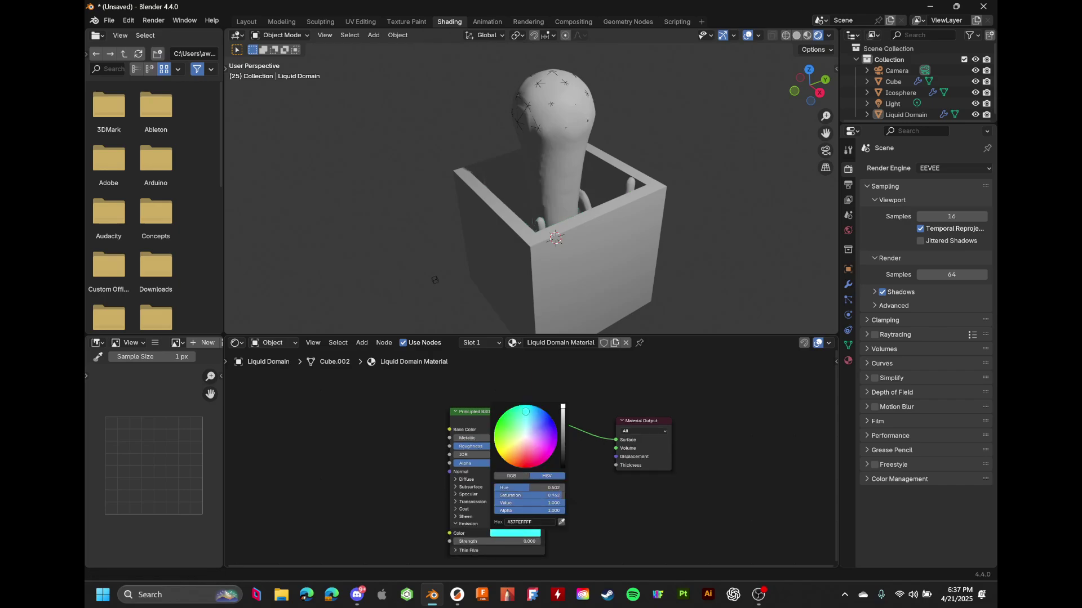
click(508, 541)
key(Return)
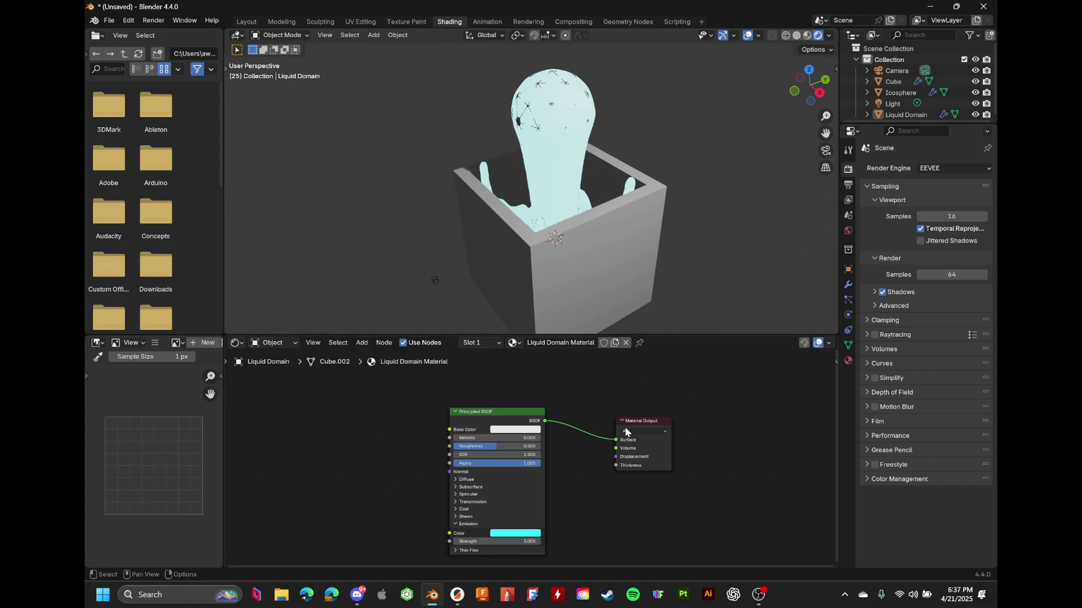
Set the render engine to Cycles and use rendered viewport shading in the Layout workspace
click(952, 167)
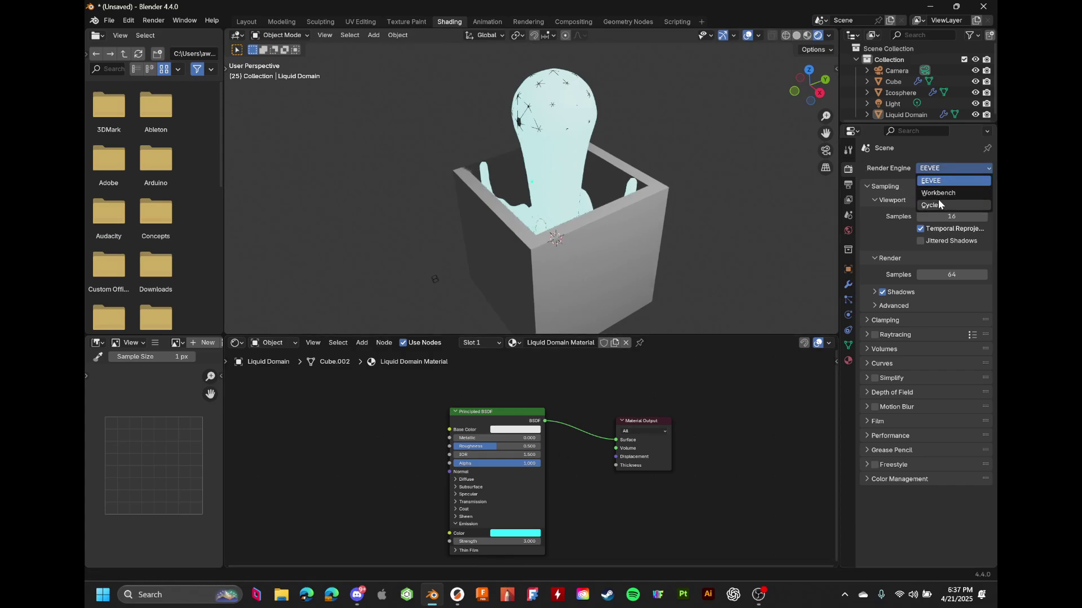
click(938, 198)
click(935, 195)
click(927, 209)
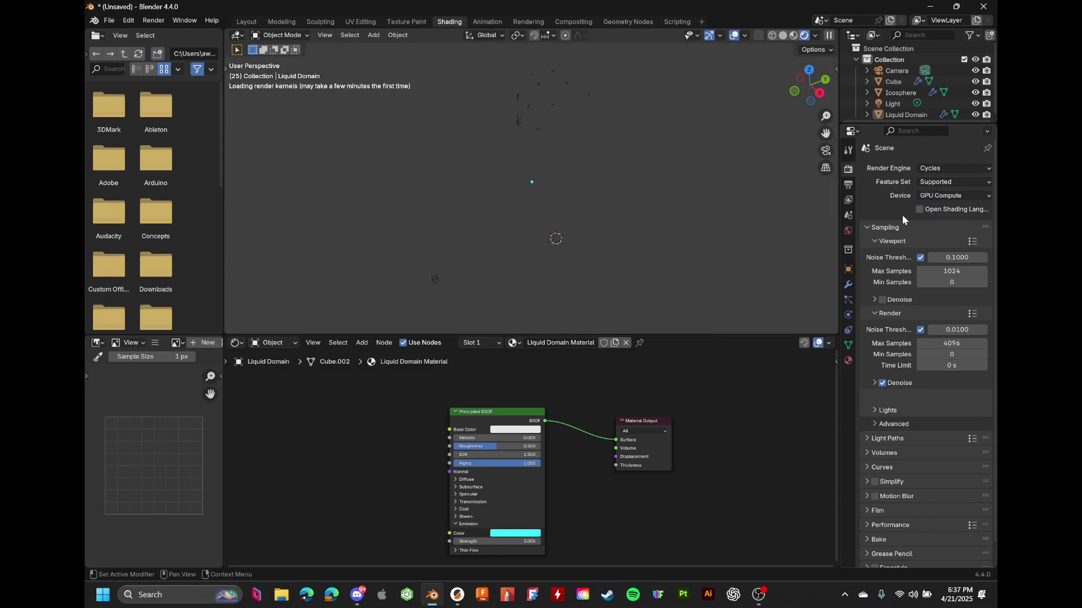
click(247, 21)
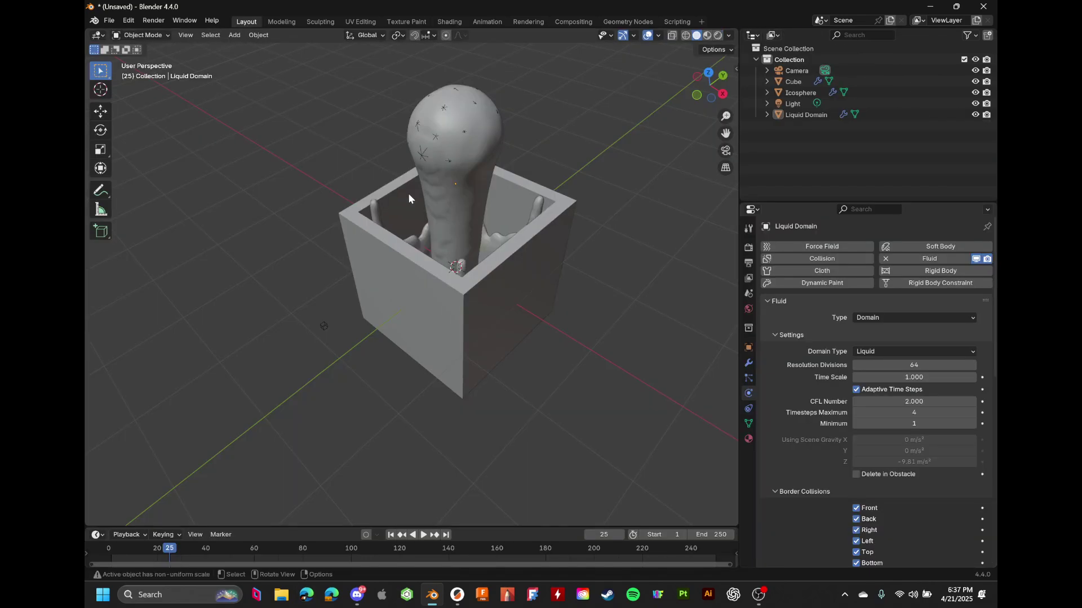
click(718, 36)
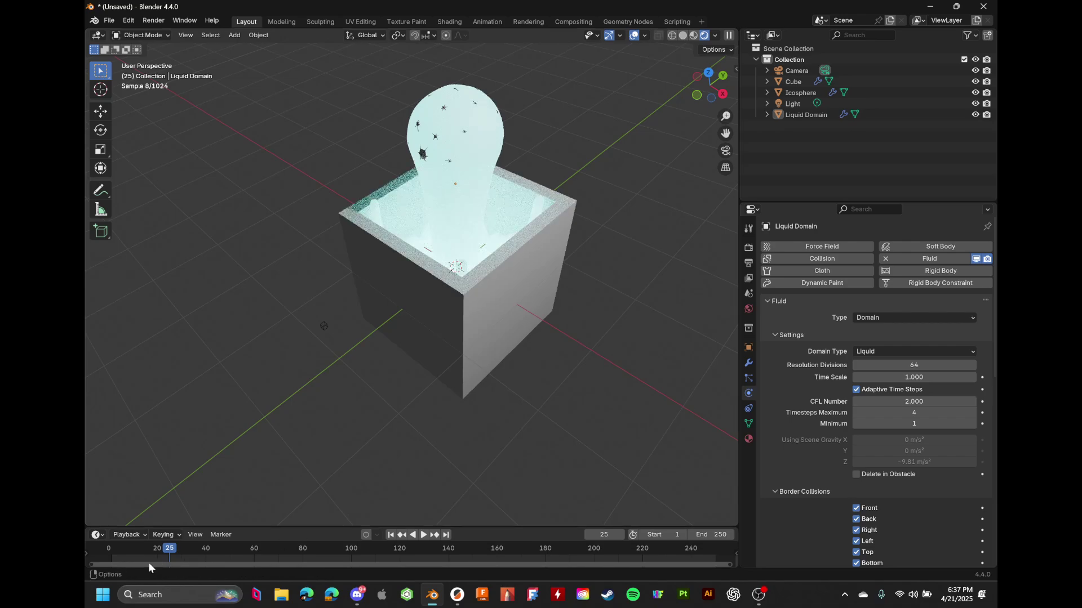
Play the fluid simulation from frame 0, pause at frame 35 and examine the glowing splash from several angles
drag(92, 551, 736, 552)
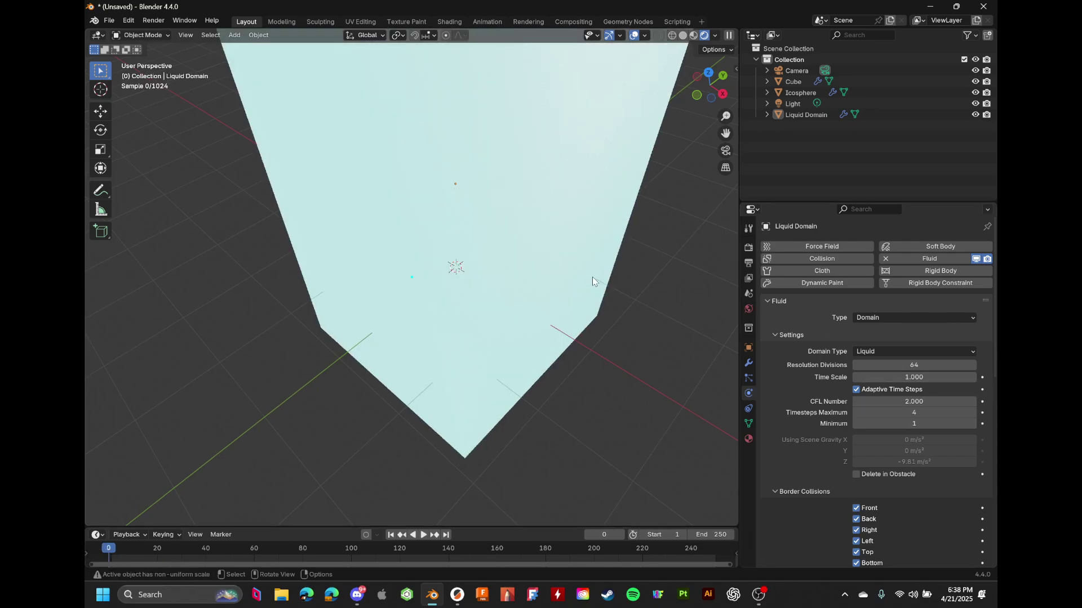
scroll(592, 276, down, 5)
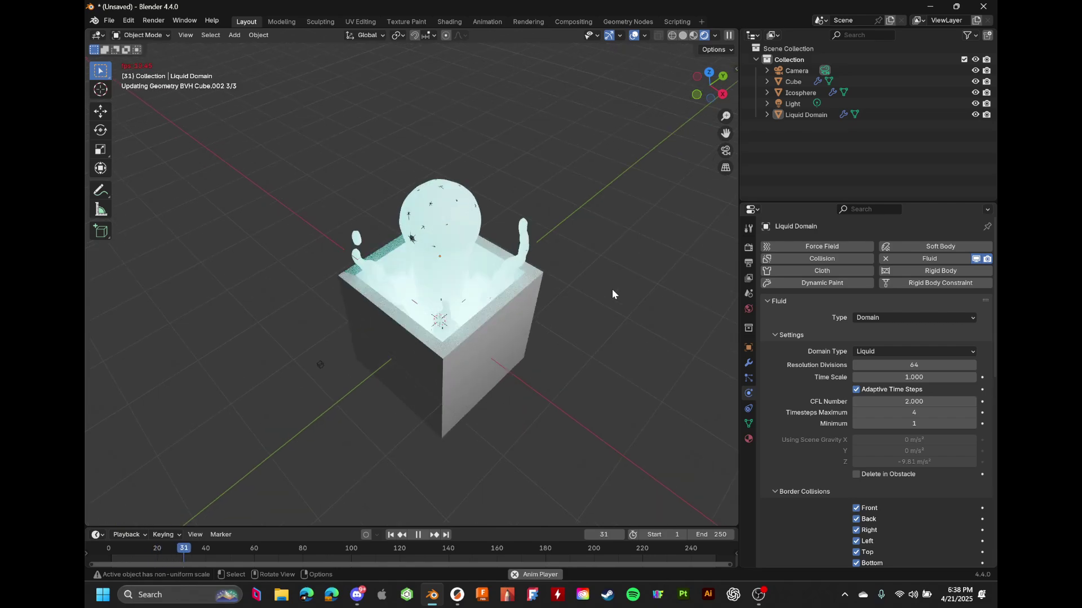
key(space)
scroll(612, 289, down, 2)
middle_drag(612, 289, 614, 319)
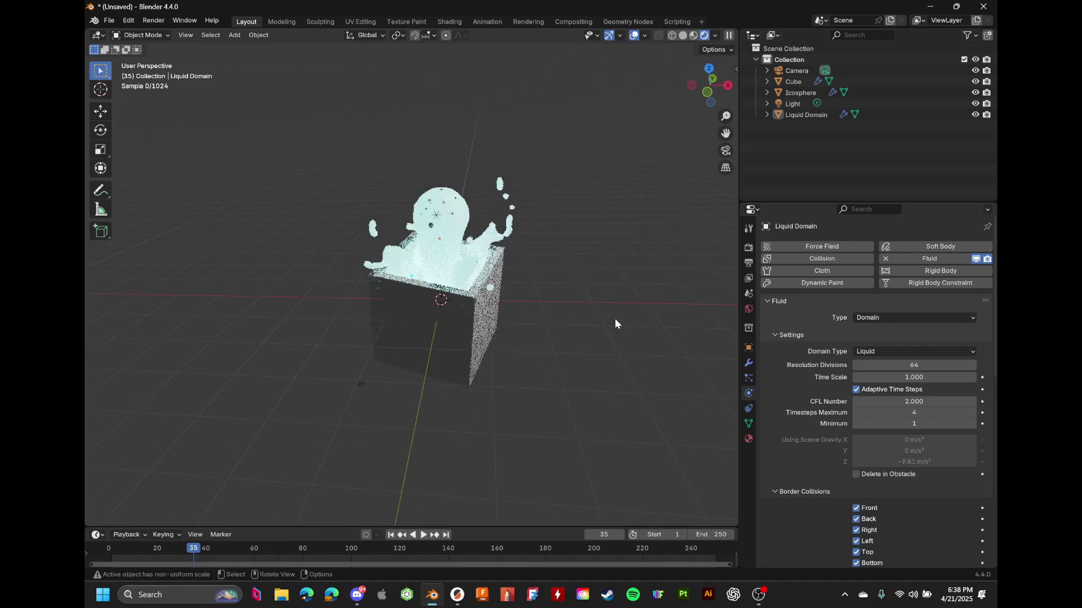
scroll(615, 319, up, 4)
scroll(615, 319, down, 5)
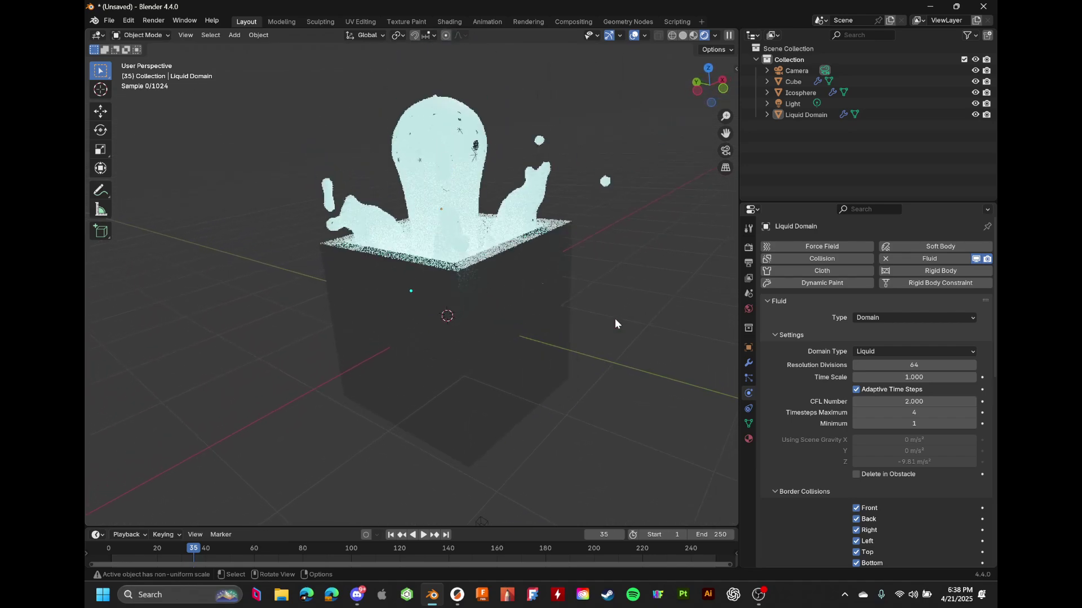
scroll(614, 319, up, 5)
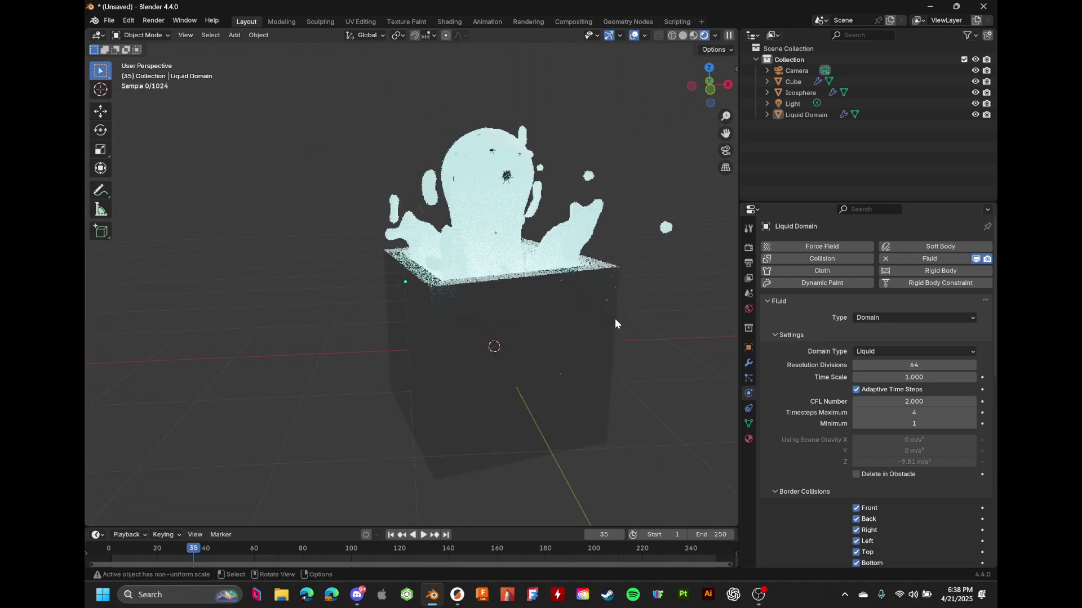
middle_drag(614, 319, 566, 310)
scroll(566, 310, down, 3)
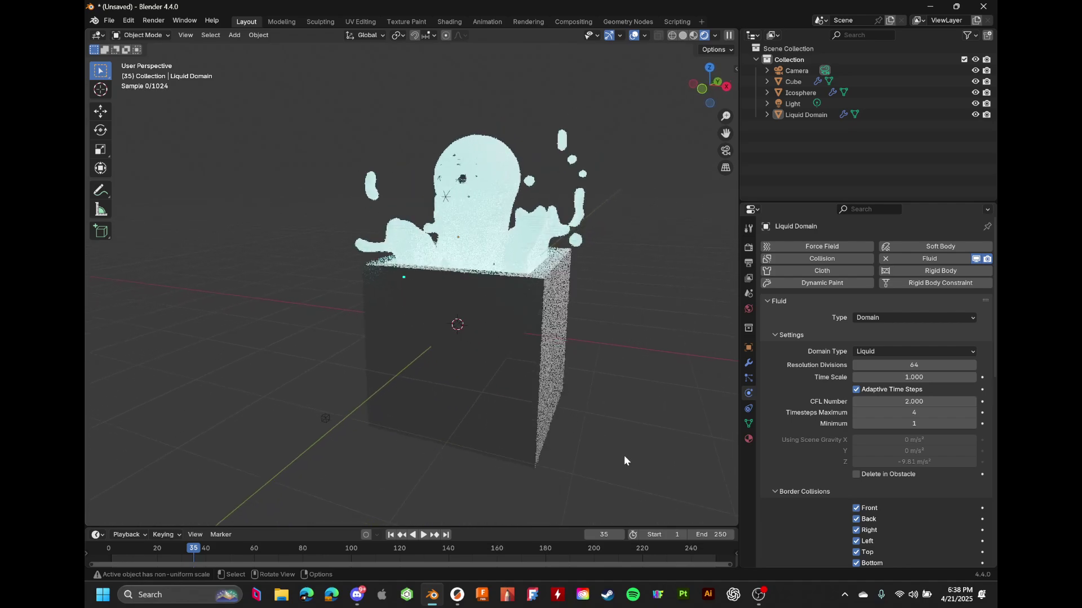
Delete the Cube, Icosphere and Liquid Domain objects from the scene
drag(624, 455, 333, 108)
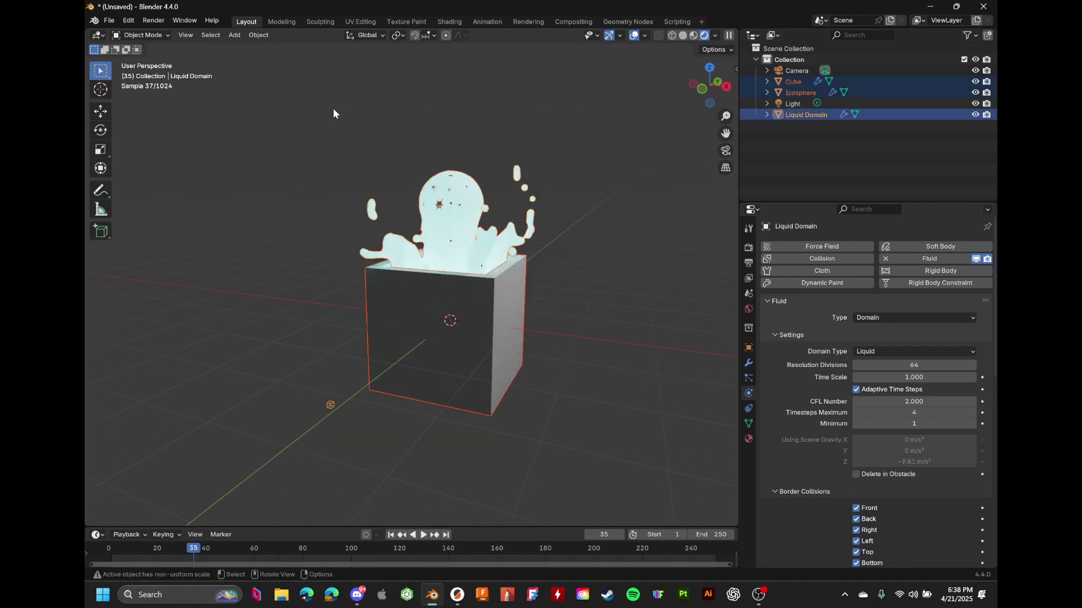
key(Delete)
middle_drag(333, 108, 489, 224)
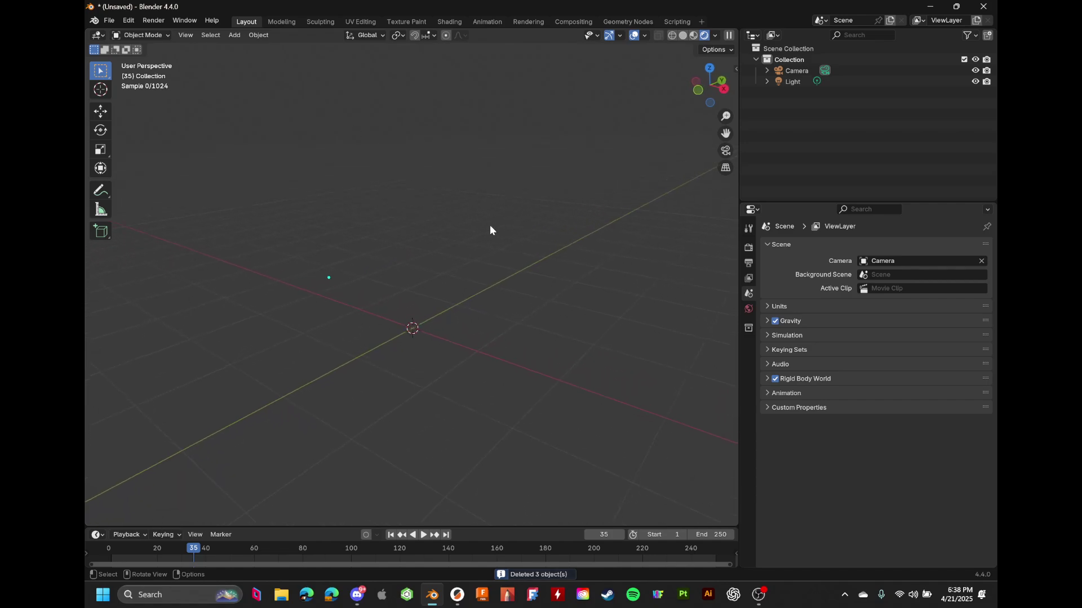
Start a new file without saving the changes to the current scene
click(109, 20)
mouse_move(118, 26)
click(262, 34)
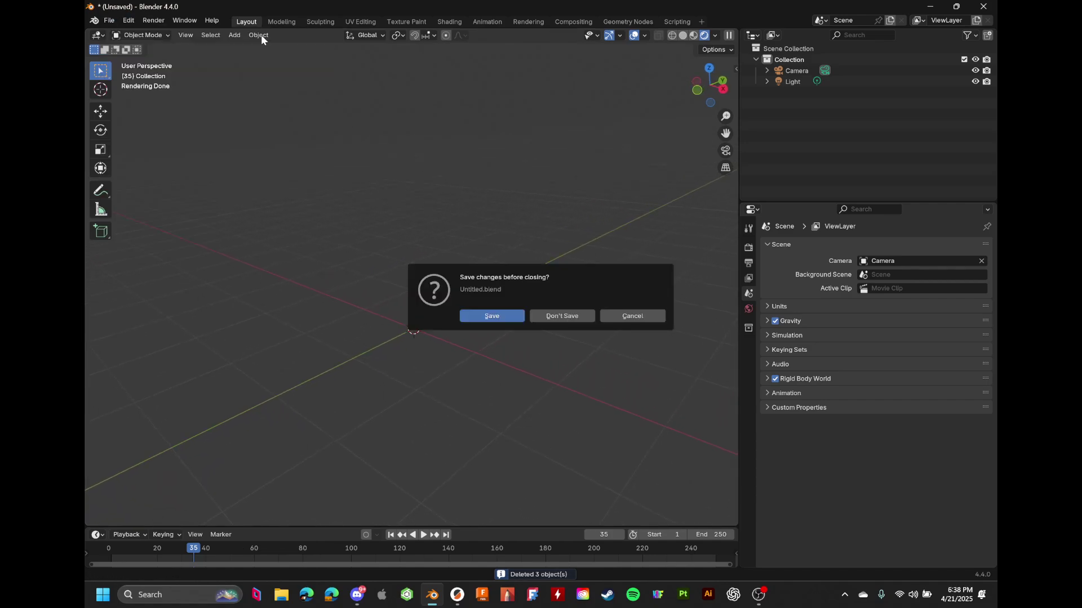
click(581, 316)
Delete the default cube and add an ico sphere mesh at the world origin
key(Delete)
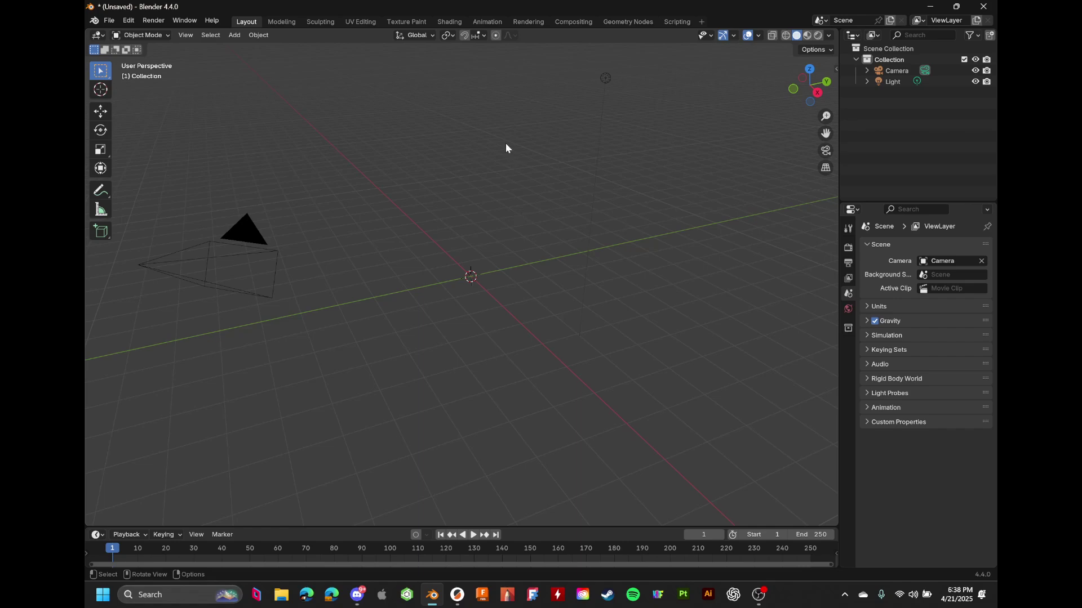
scroll(506, 143, up, 3)
key(shift+a)
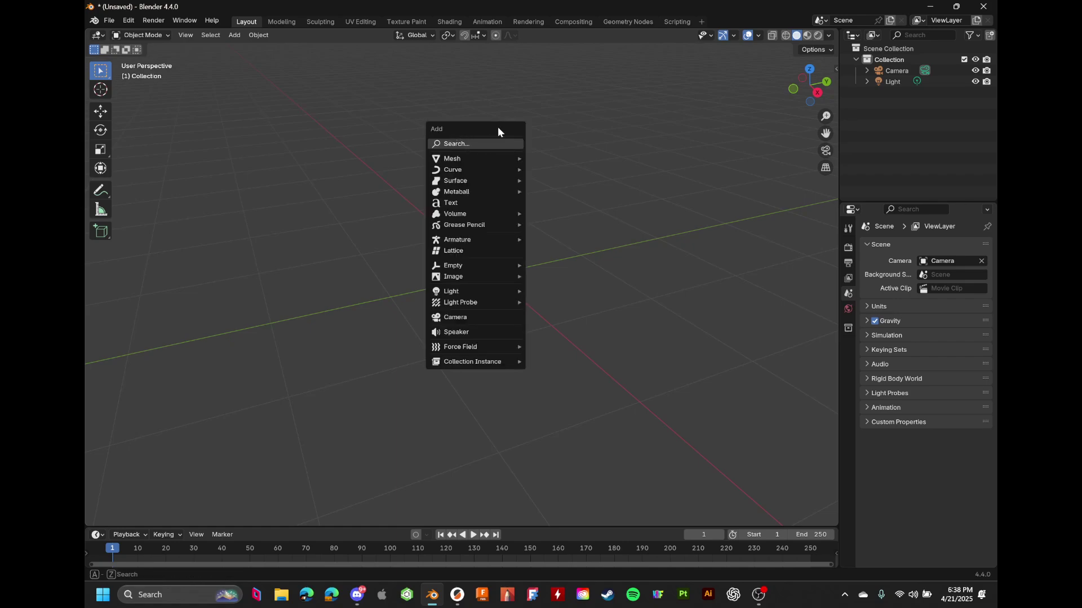
mouse_move(492, 159)
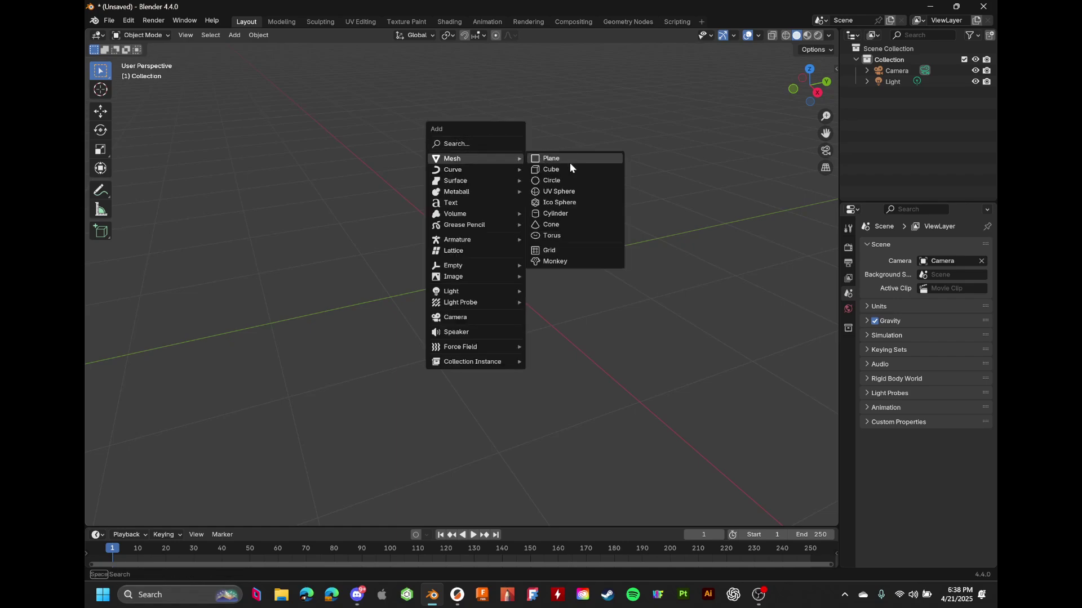
click(569, 203)
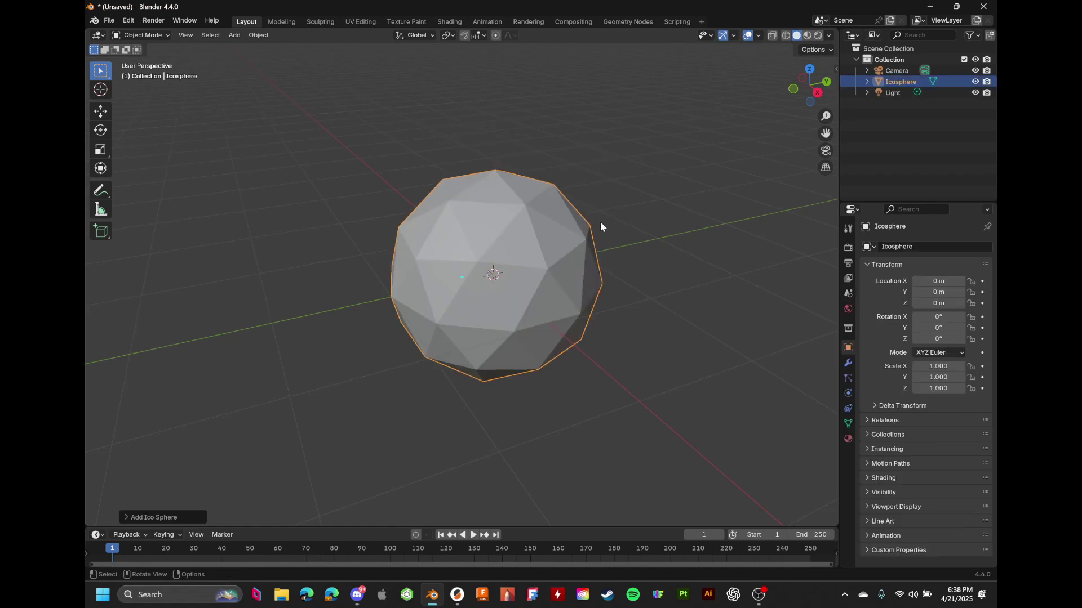
Add an emitter particle system to the icosphere and play the animation
click(847, 382)
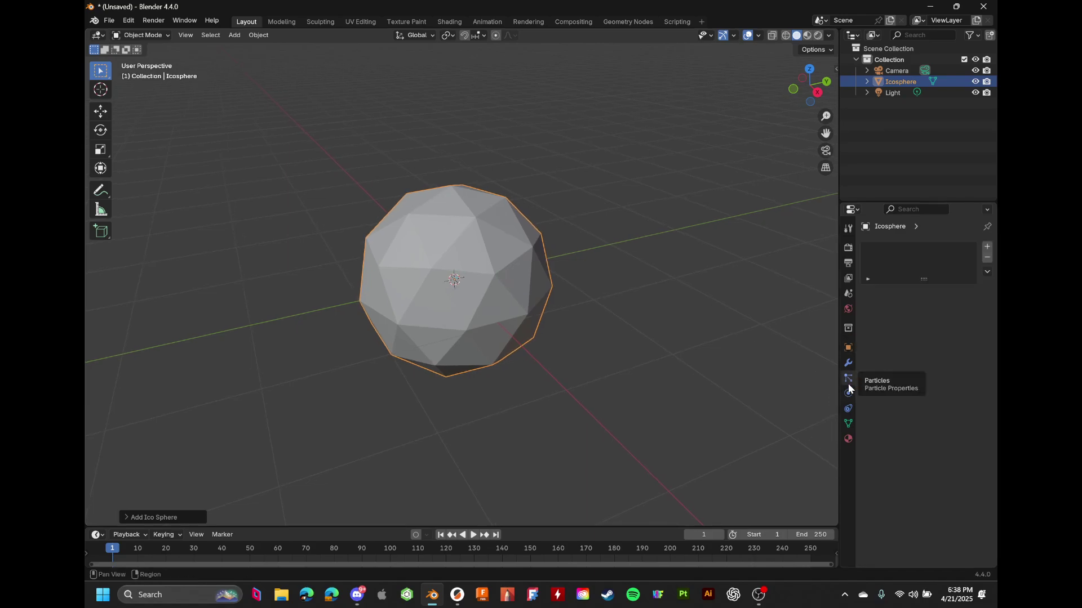
click(987, 248)
key(space)
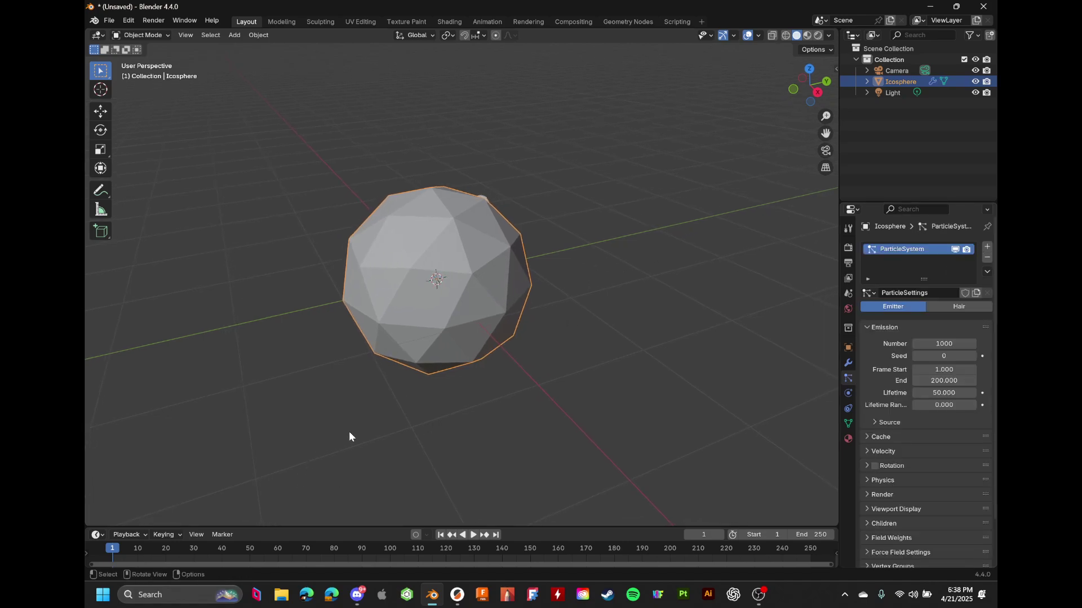
Set the particles' Normal velocity to 0 m/s and replay the animation from the start
key(space)
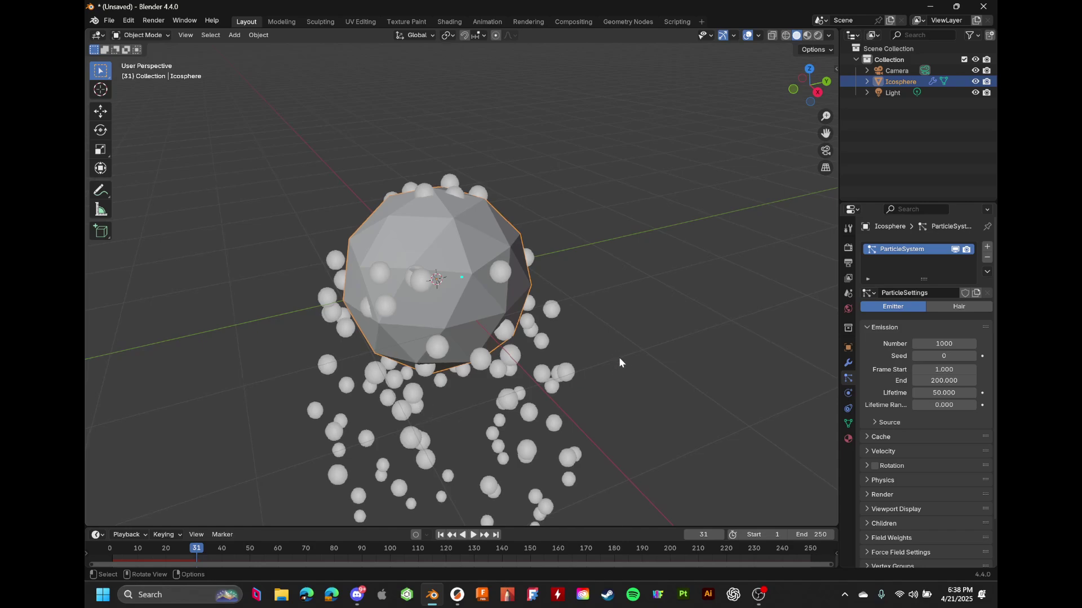
middle_drag(618, 357, 622, 353)
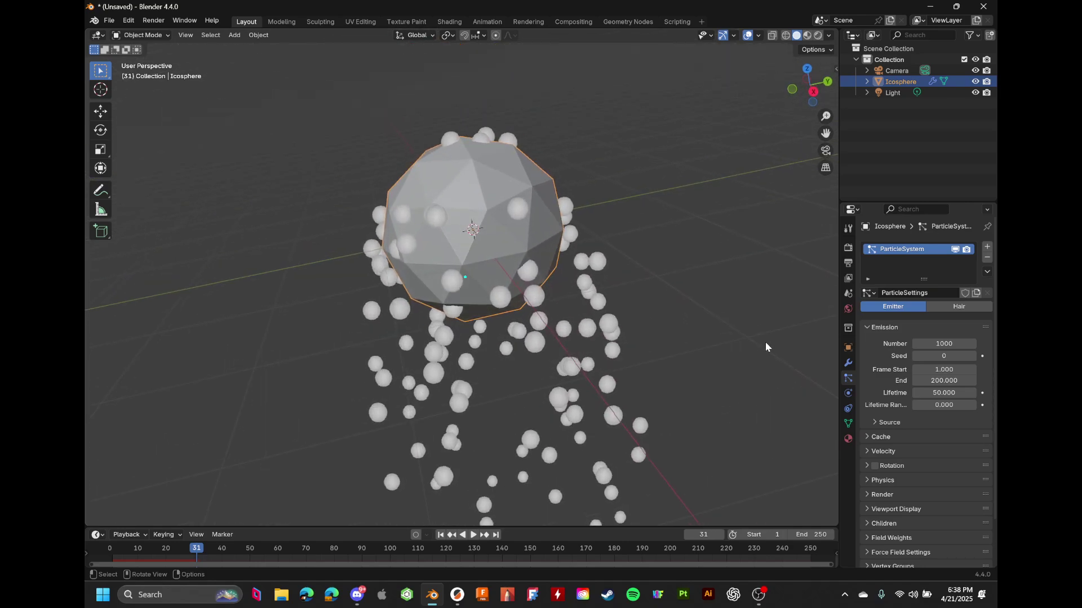
click(883, 452)
scroll(886, 450, down, 3)
scroll(886, 452, down, 3)
click(958, 332)
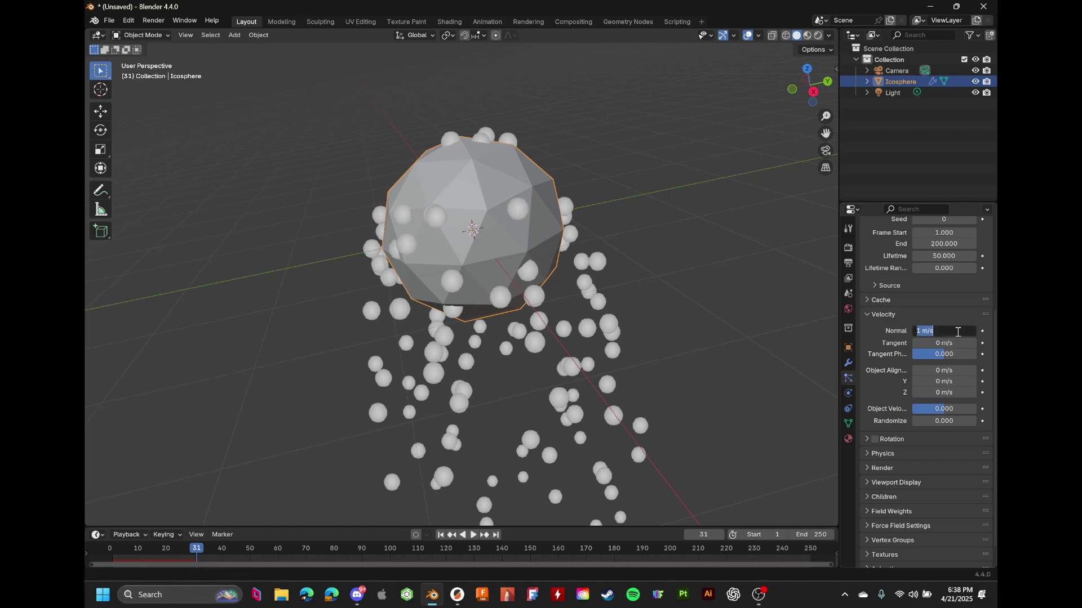
text(0)
key(Return)
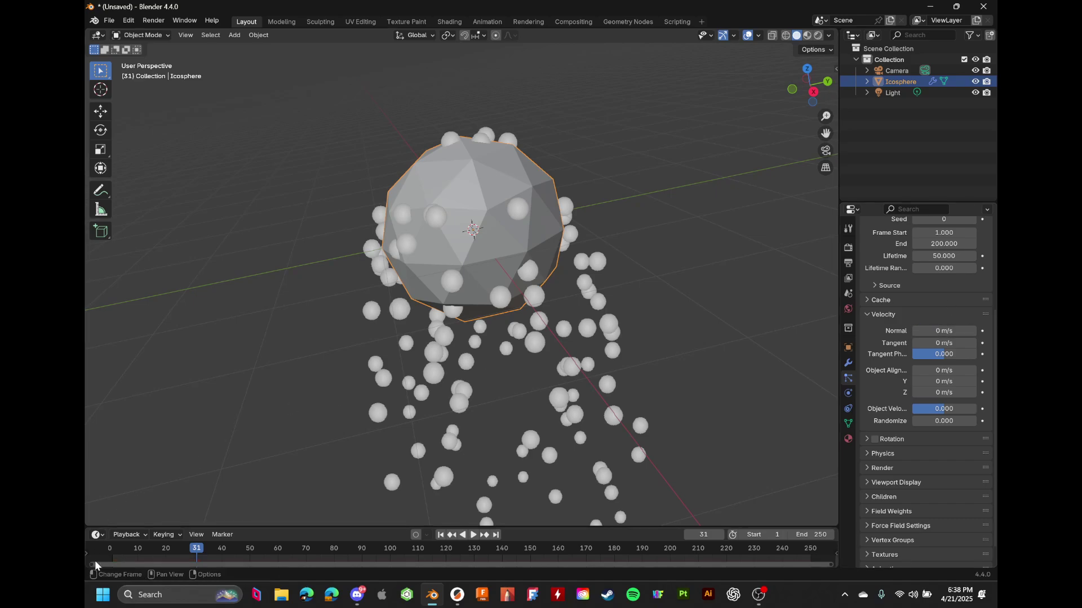
click(110, 550)
key(space)
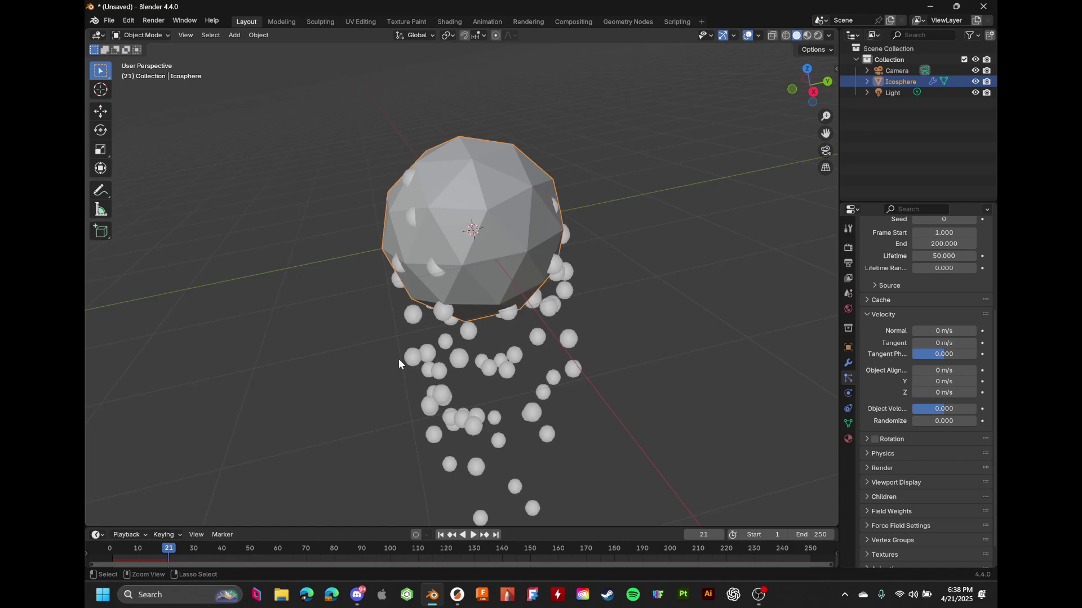
Undo the Normal velocity change and return to frame 1
key(ctrl+z)
key(ctrl+z)
Set the particle mass to 0 kg in the Physics settings and play the animation briefly
scroll(887, 413, down, 1)
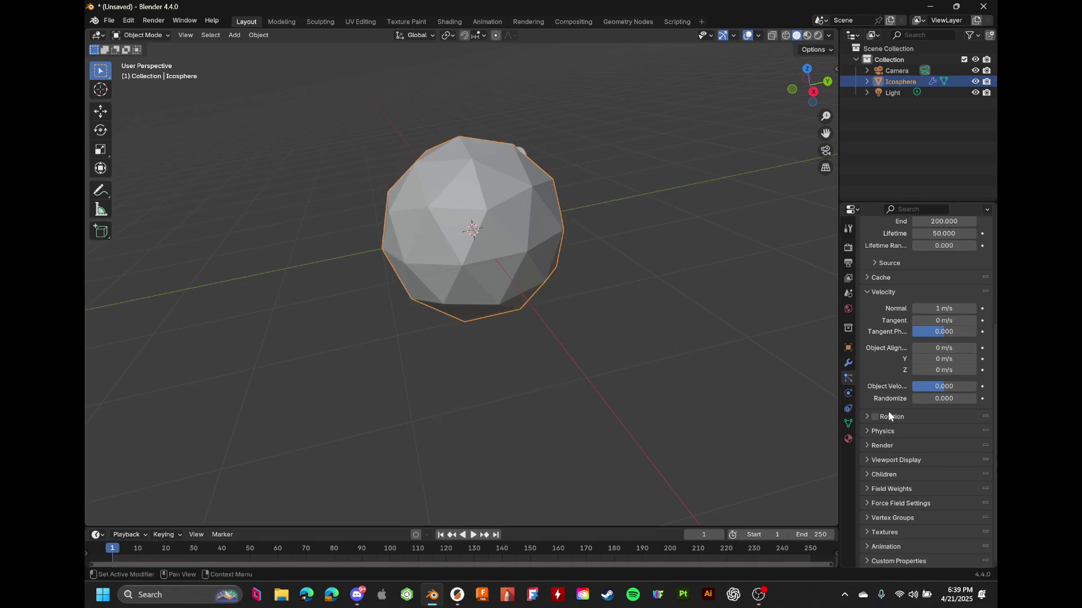
click(880, 431)
scroll(884, 428, down, 2)
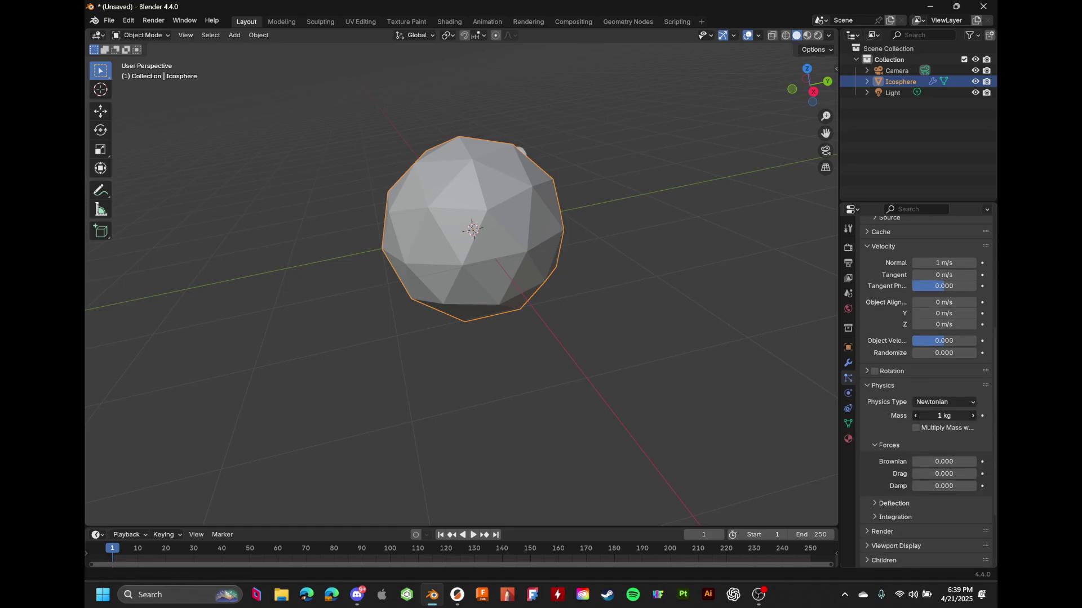
text(0)
key(Return)
key(space)
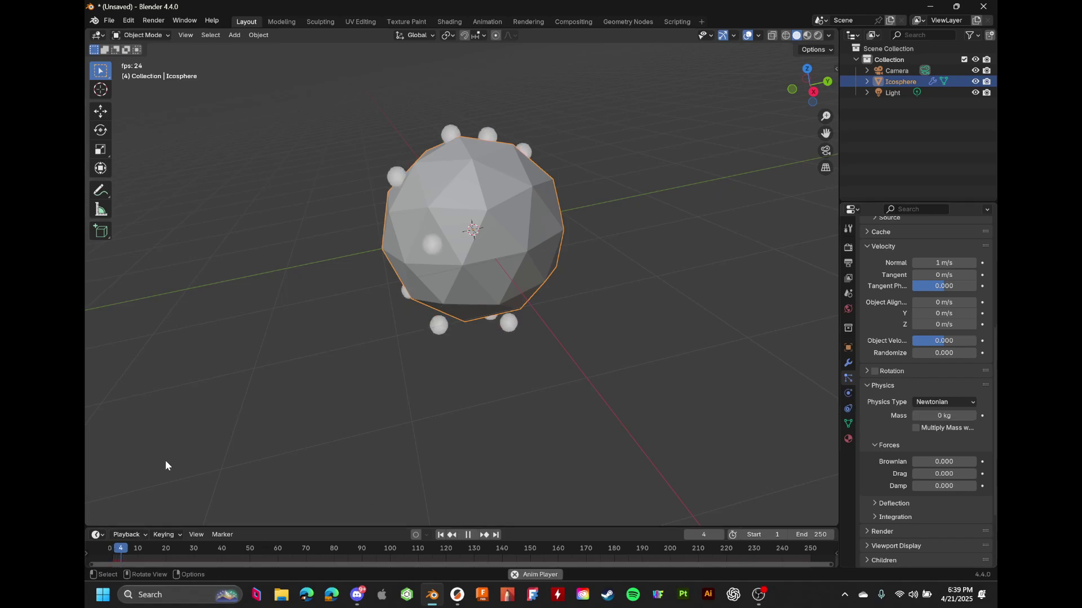
key(space)
Undo the particle mass change
key(ctrl+z)
scroll(896, 445, down, 3)
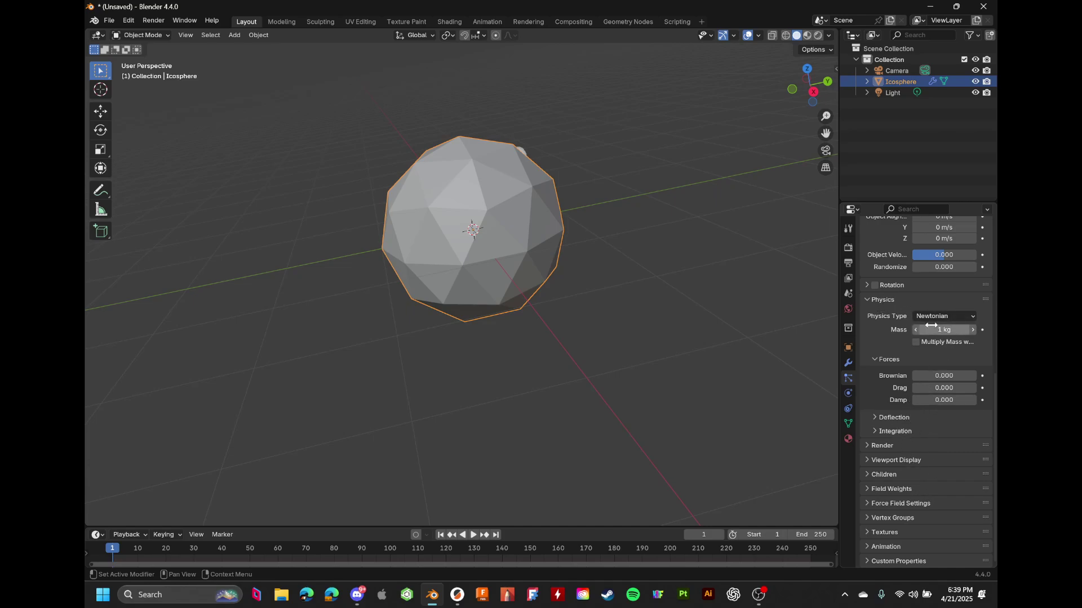
Look through the particle settings and the World properties, including Settings and Volume, for a gravity control
scroll(918, 303, up, 4)
scroll(913, 307, up, 3)
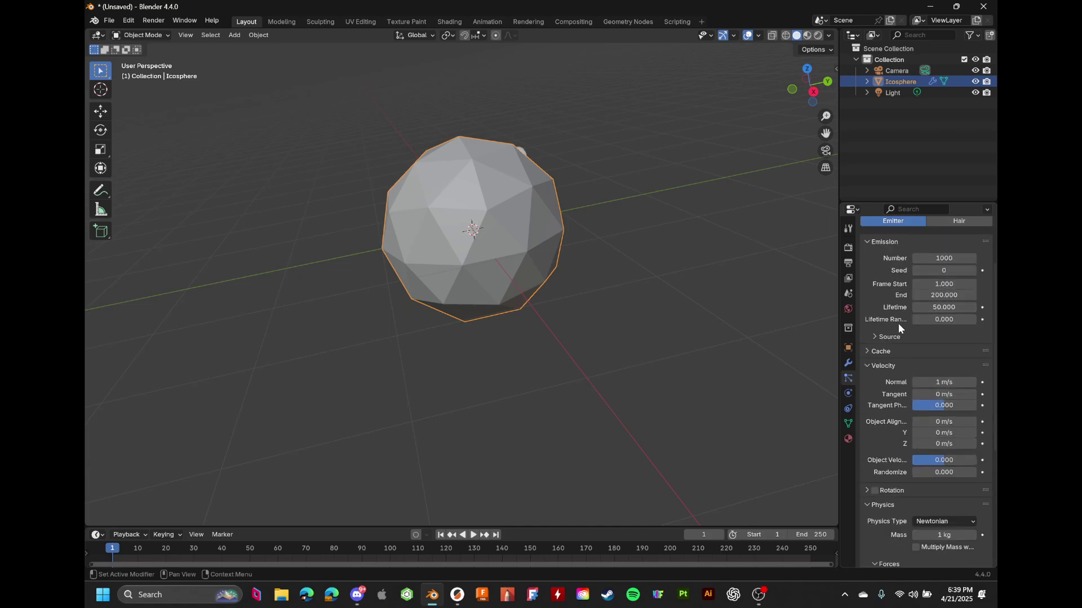
scroll(886, 342, up, 2)
scroll(886, 341, down, 9)
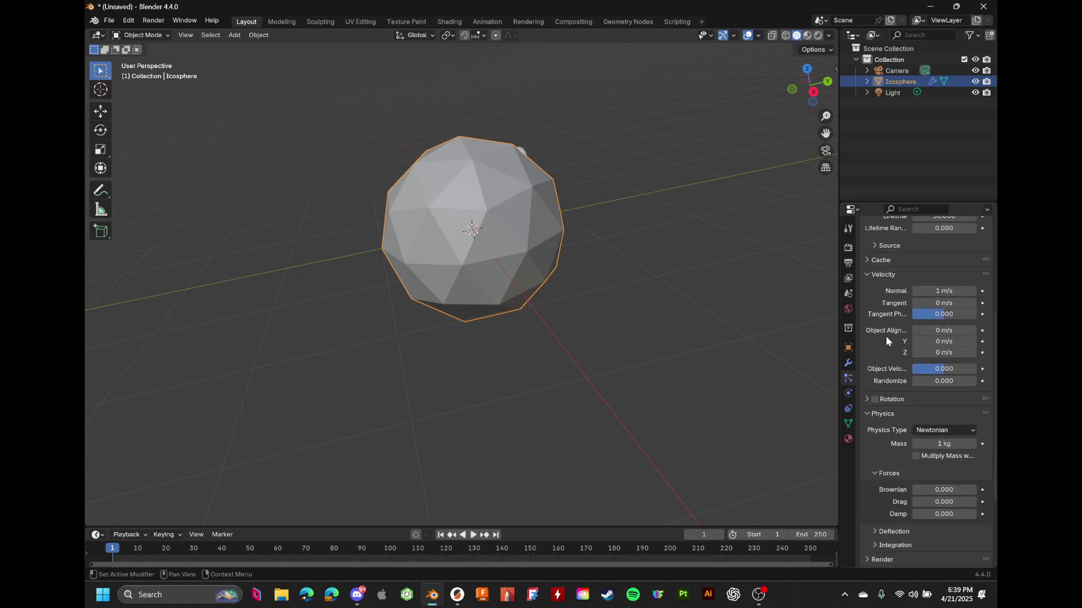
click(848, 308)
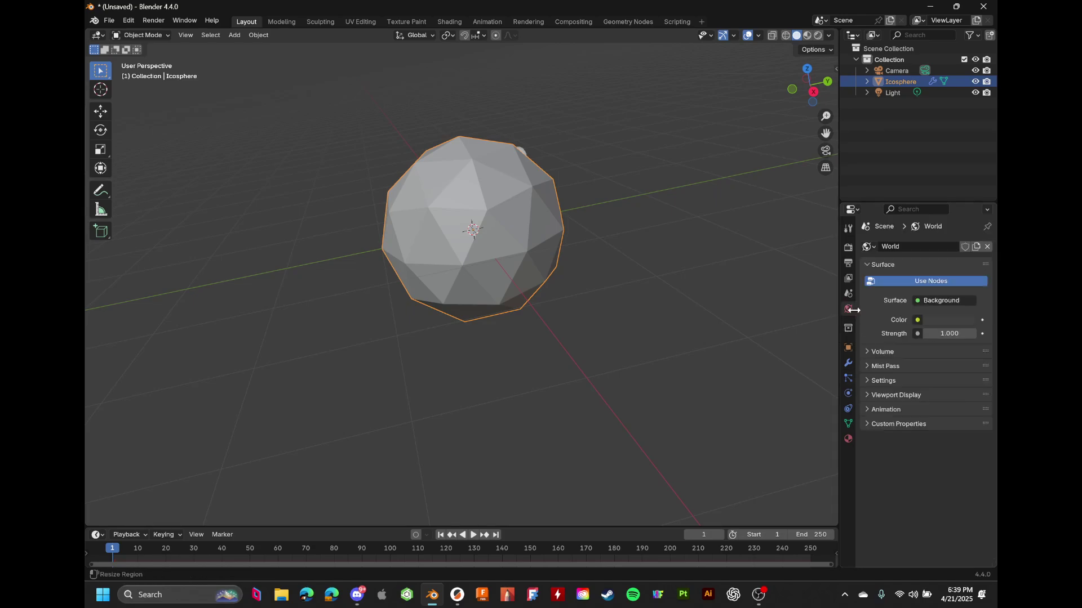
click(880, 393)
click(875, 393)
click(875, 381)
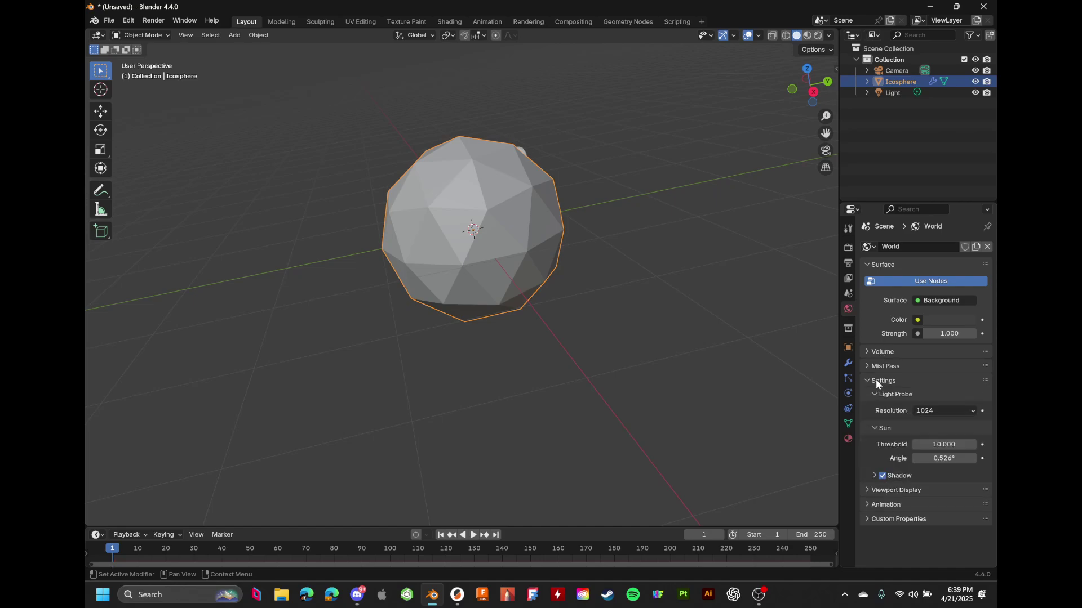
click(876, 380)
click(876, 371)
click(877, 371)
click(882, 351)
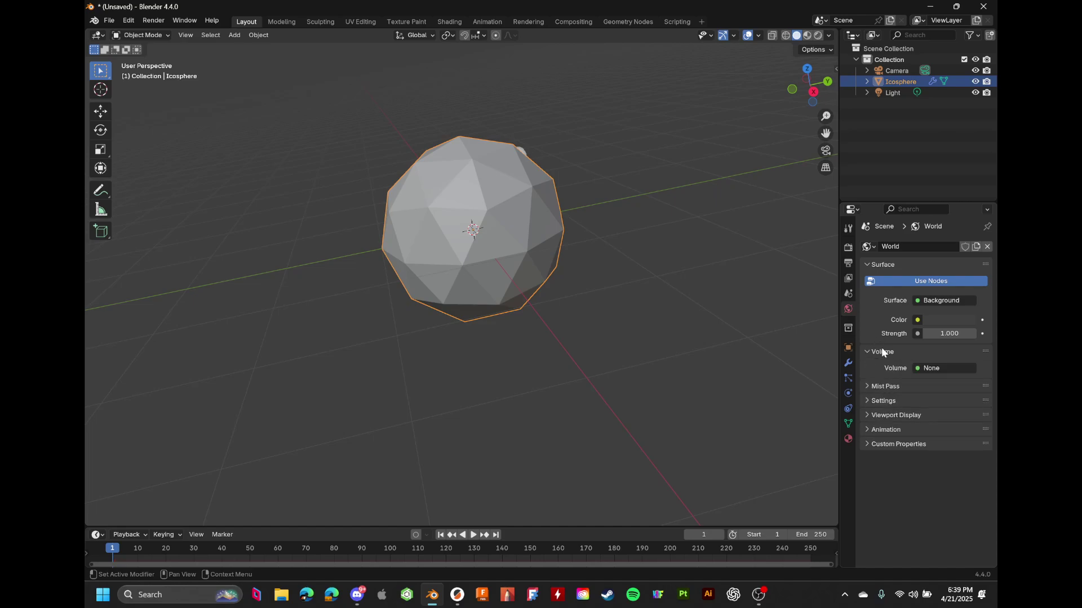
click(882, 349)
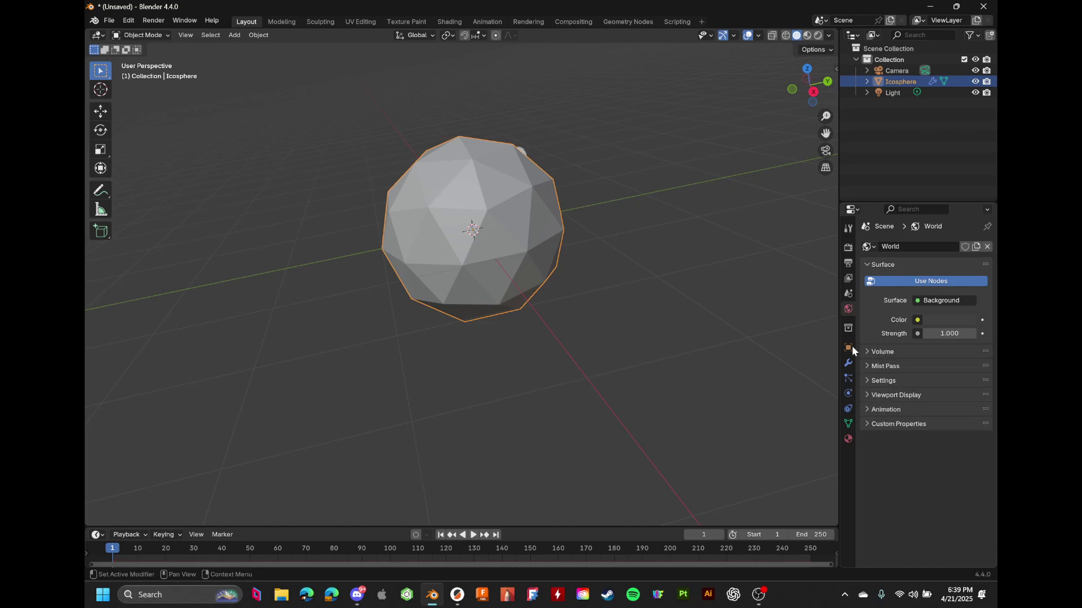
Examine the Field Weights and Force Field Settings of the icosphere's particle system
click(847, 377)
scroll(882, 335, down, 2)
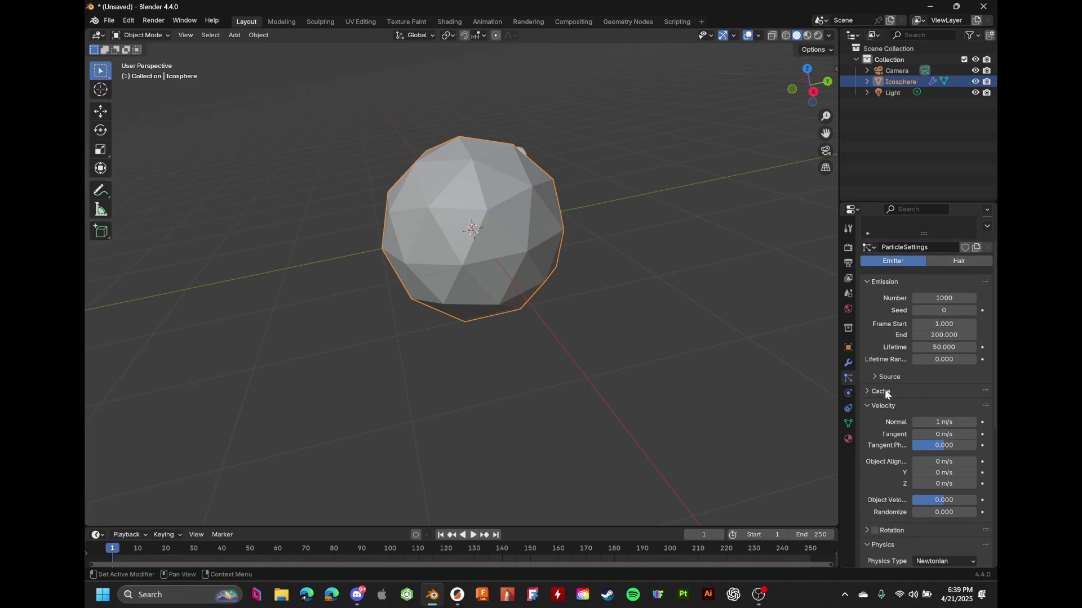
scroll(885, 390, down, 2)
scroll(904, 378, down, 2)
scroll(894, 377, down, 7)
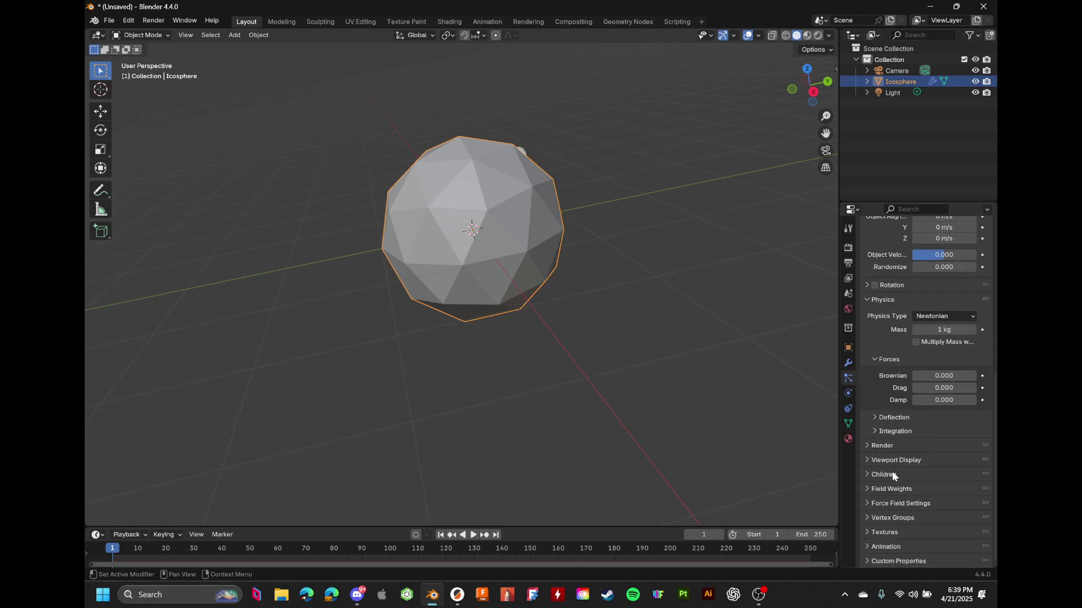
click(893, 489)
scroll(894, 489, down, 7)
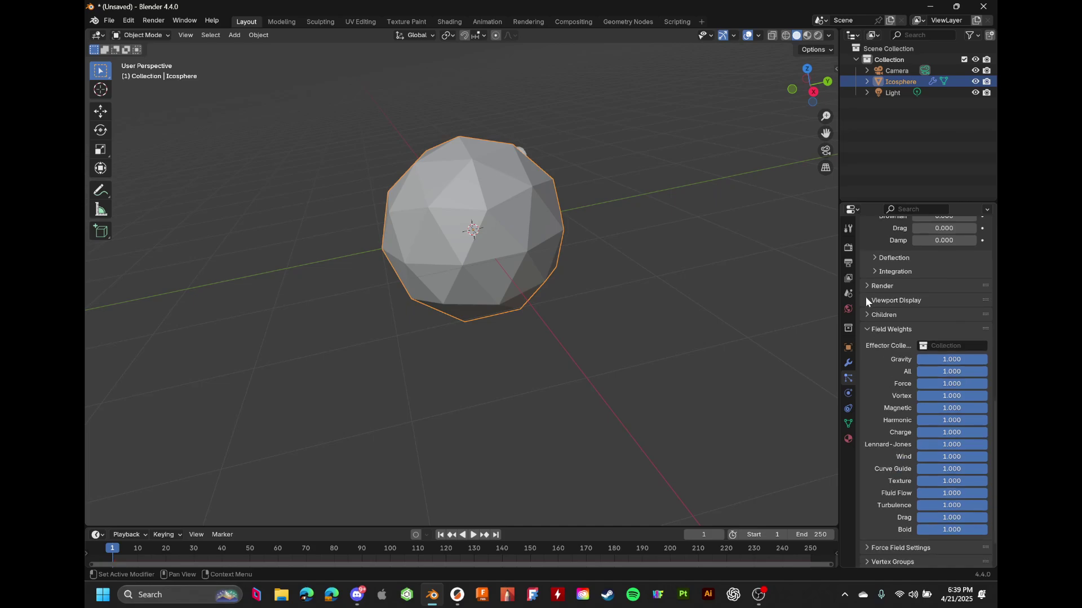
click(884, 330)
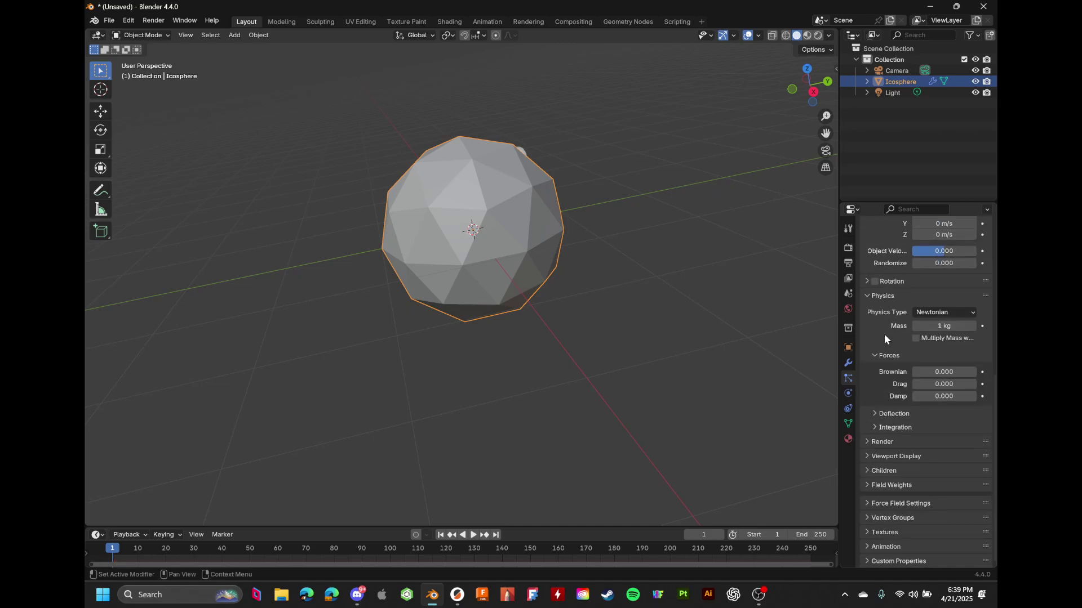
click(894, 505)
click(893, 505)
scroll(893, 529, up, 1)
scroll(893, 528, up, 1)
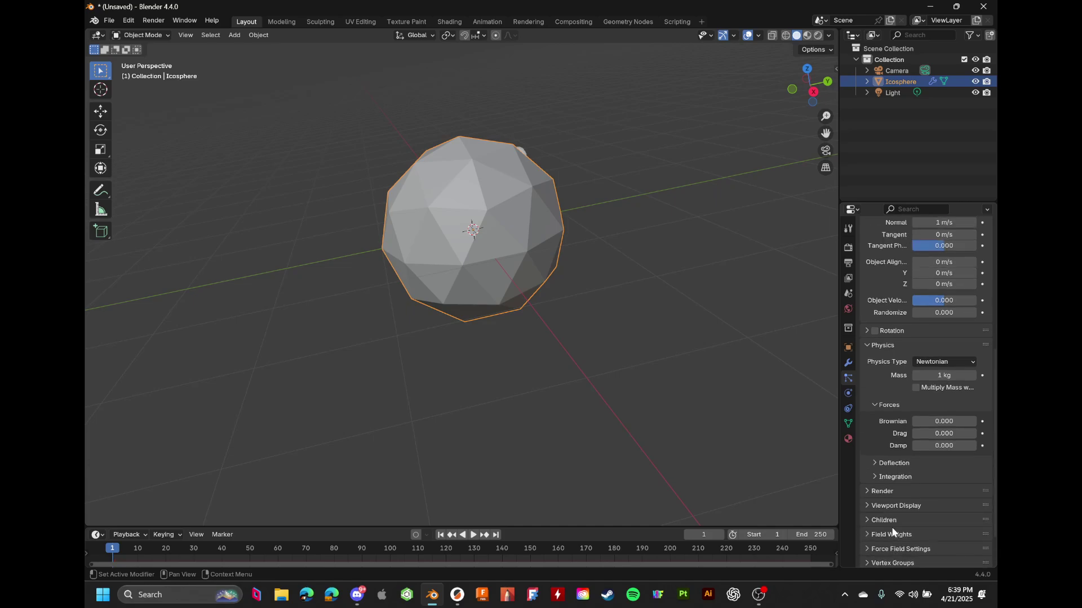
Set the particles' Gravity field weight to 0 and play the animation
scroll(893, 518, down, 2)
click(892, 494)
scroll(890, 496, down, 5)
scroll(890, 495, down, 2)
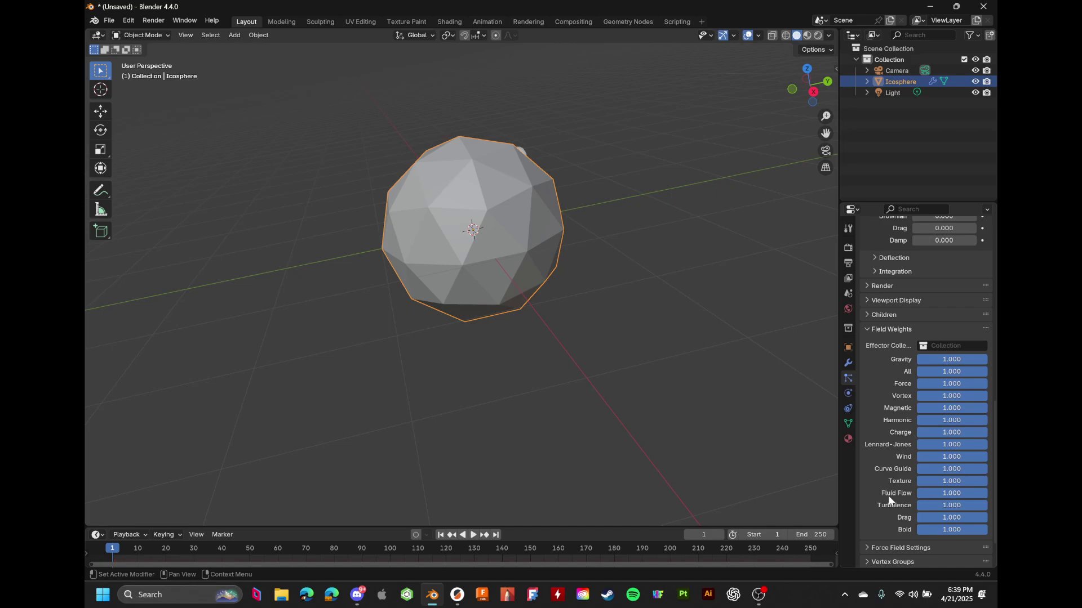
drag(952, 360, 657, 354)
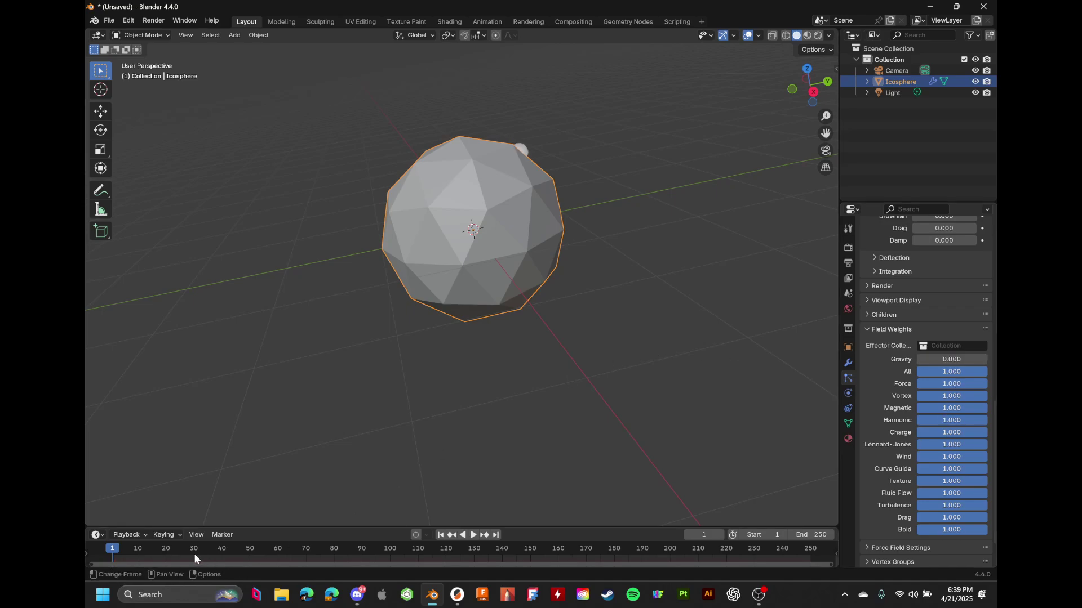
key(space)
scroll(370, 397, down, 4)
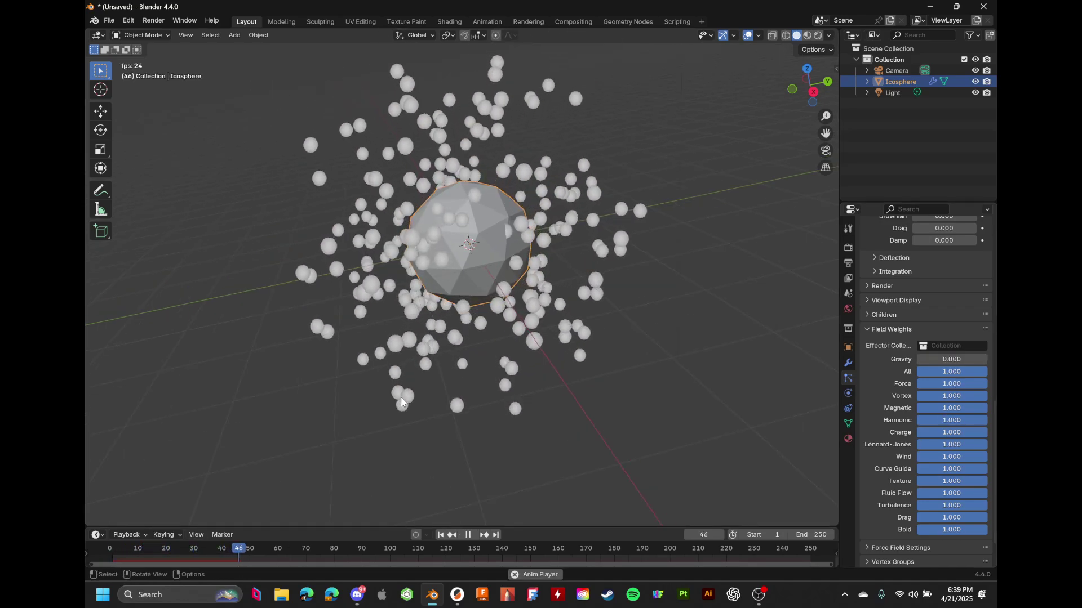
key(space)
Set the Gravity field weight to -1 and replay the animation from the first frame
click(957, 360)
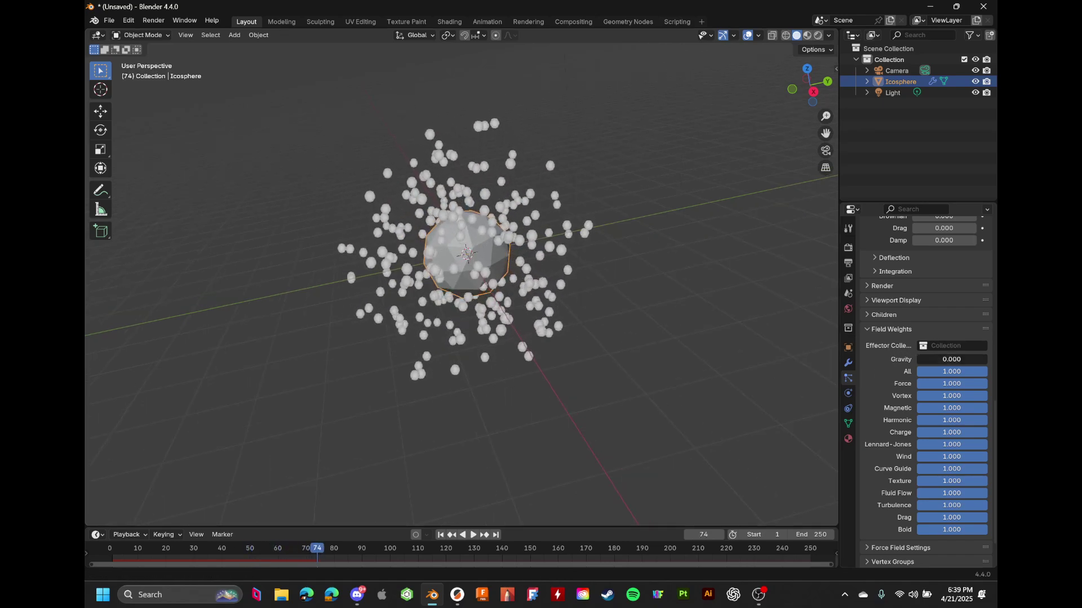
text(-1)
key(Return)
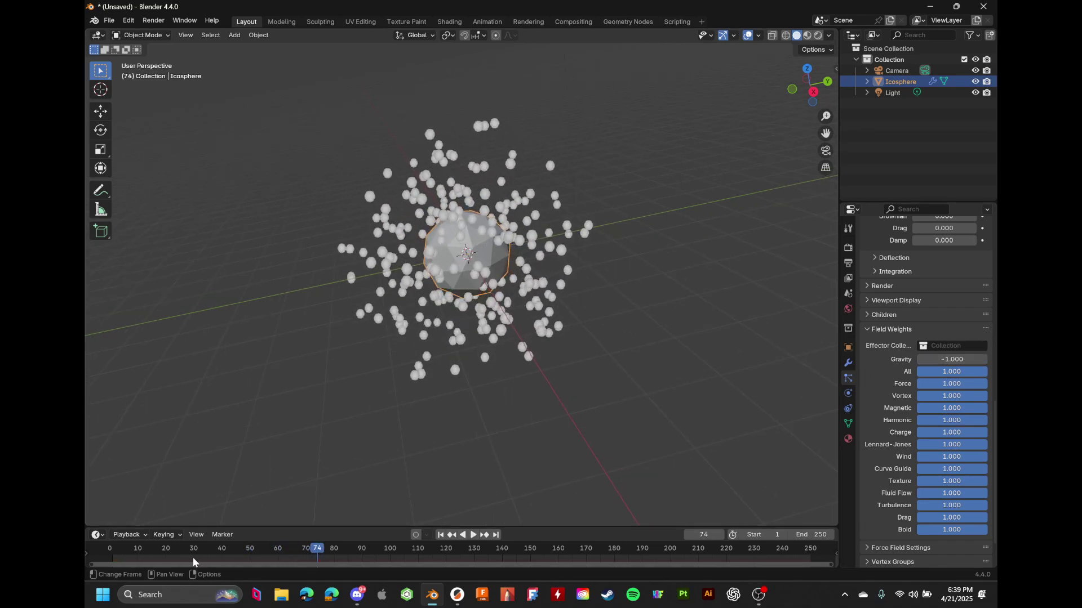
key(shift+Left)
key(space)
key(space)
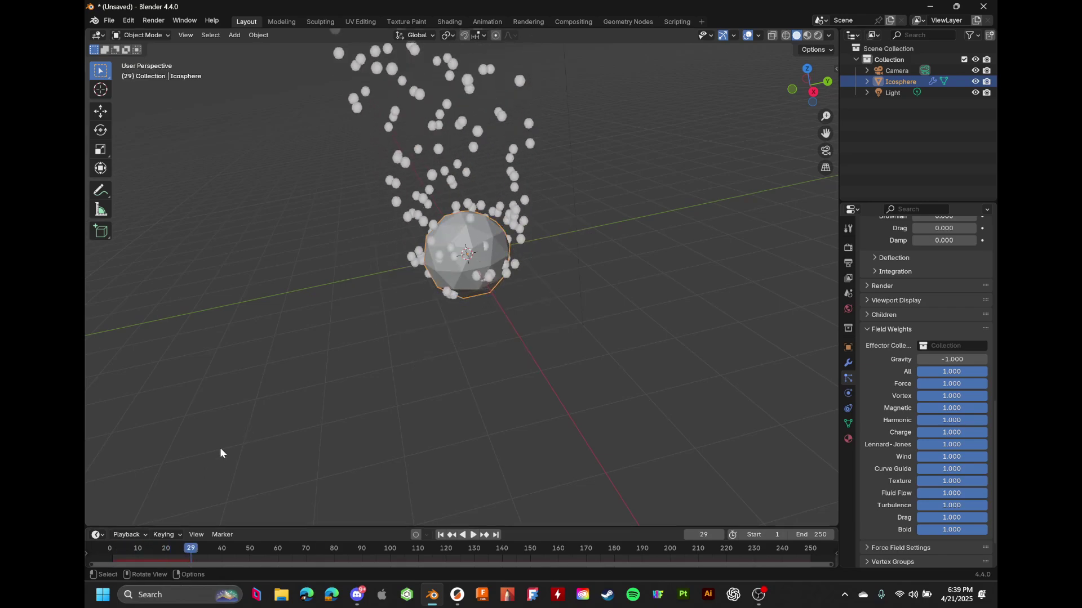
Restore the Gravity field weight to 1 and replay the animation from the start
key(minus)
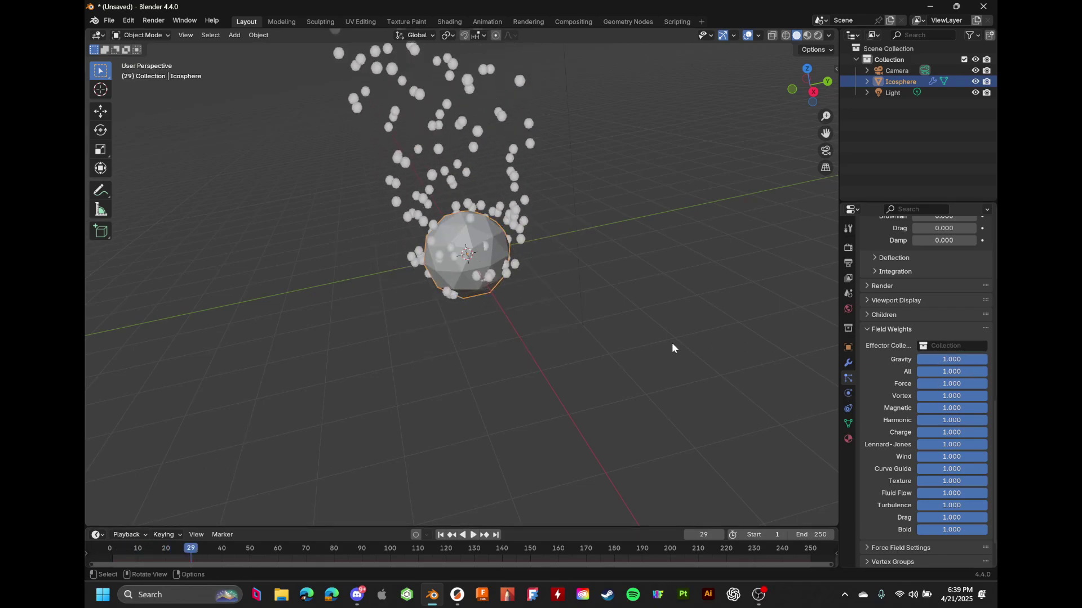
click(98, 548)
key(space)
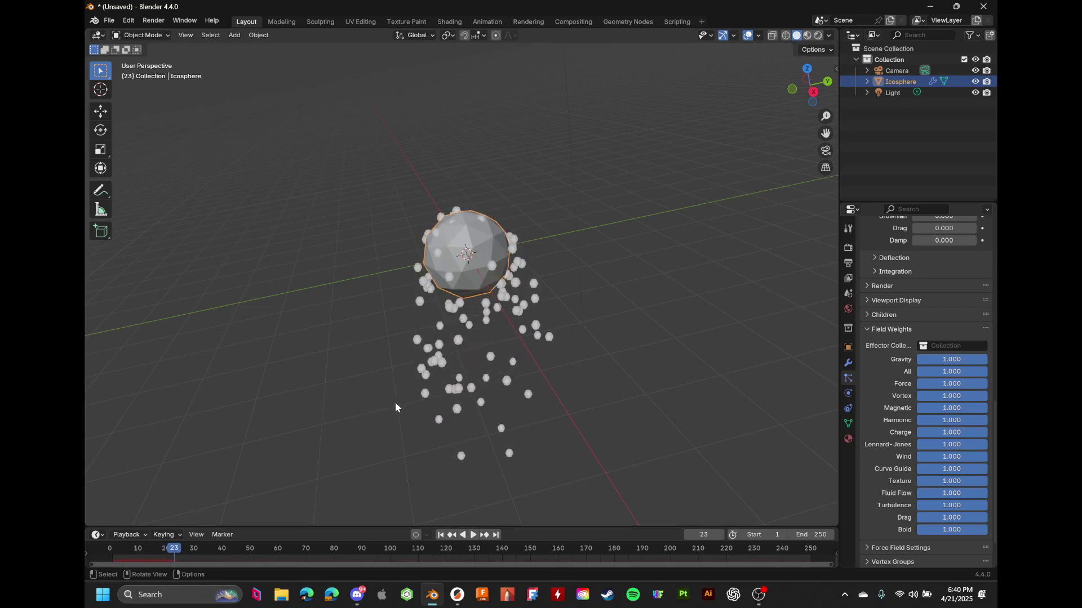
key(space)
Add a monkey mesh at the world origin and scale it down to a small size
mouse_move(635, 209)
middle_down()
mouse_move(635, 163)
mouse_move(636, 203)
middle_up()
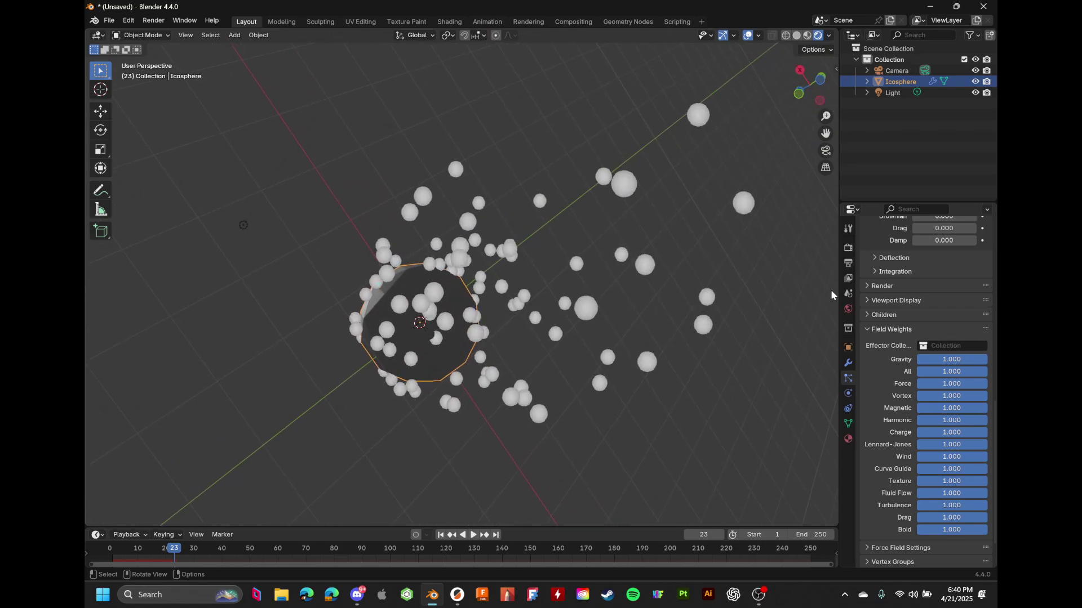
scroll(875, 292, up, 10)
key(shift+a)
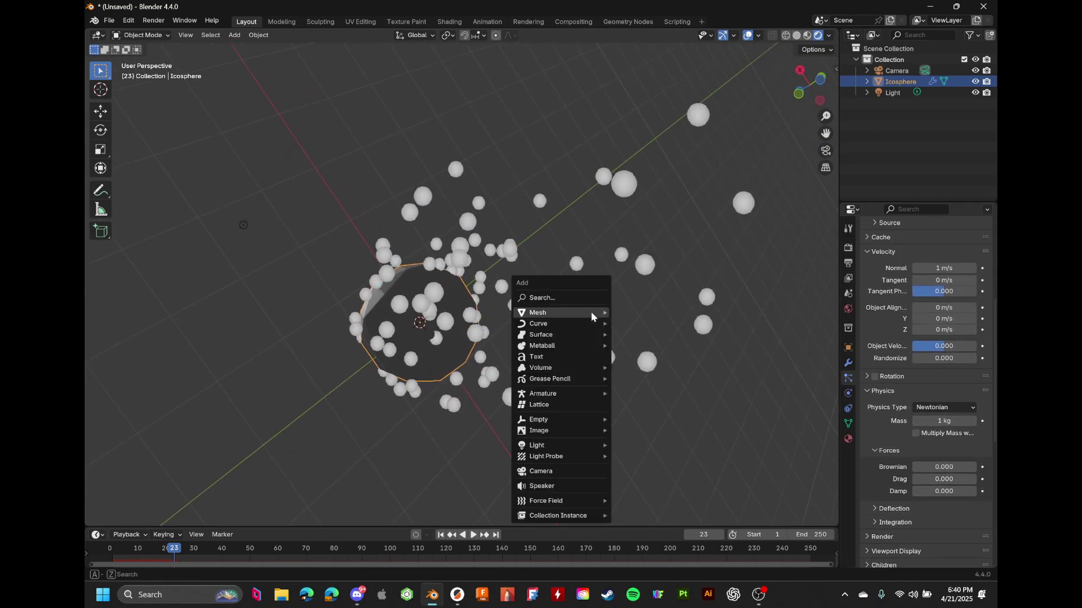
mouse_move(592, 313)
click(663, 408)
key(s)
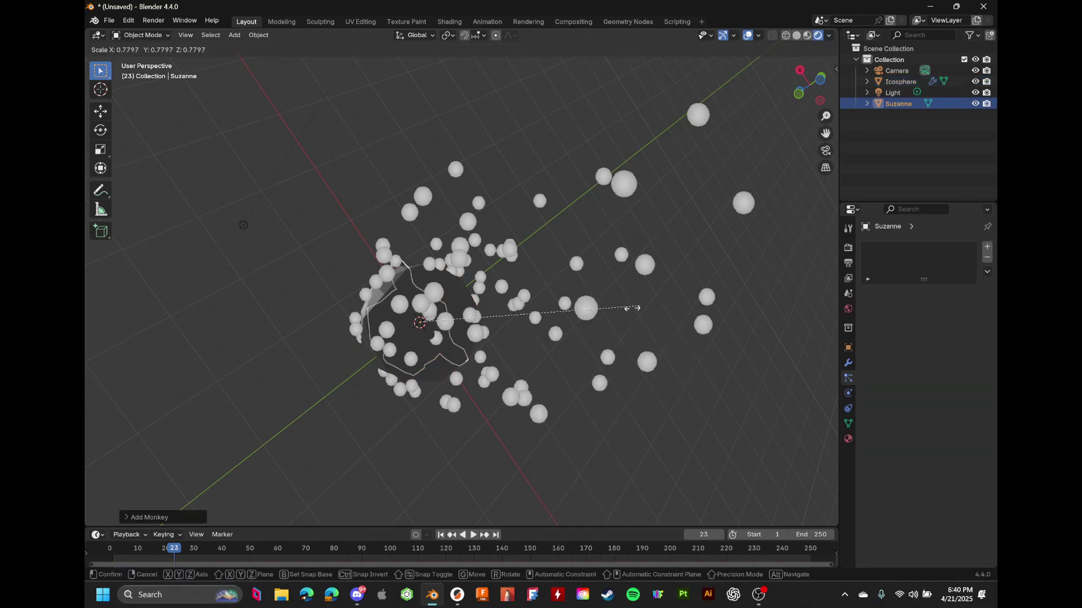
click(455, 330)
Move the small monkey along the Y axis, well clear of the icosphere and its particles
key(g)
key(z)
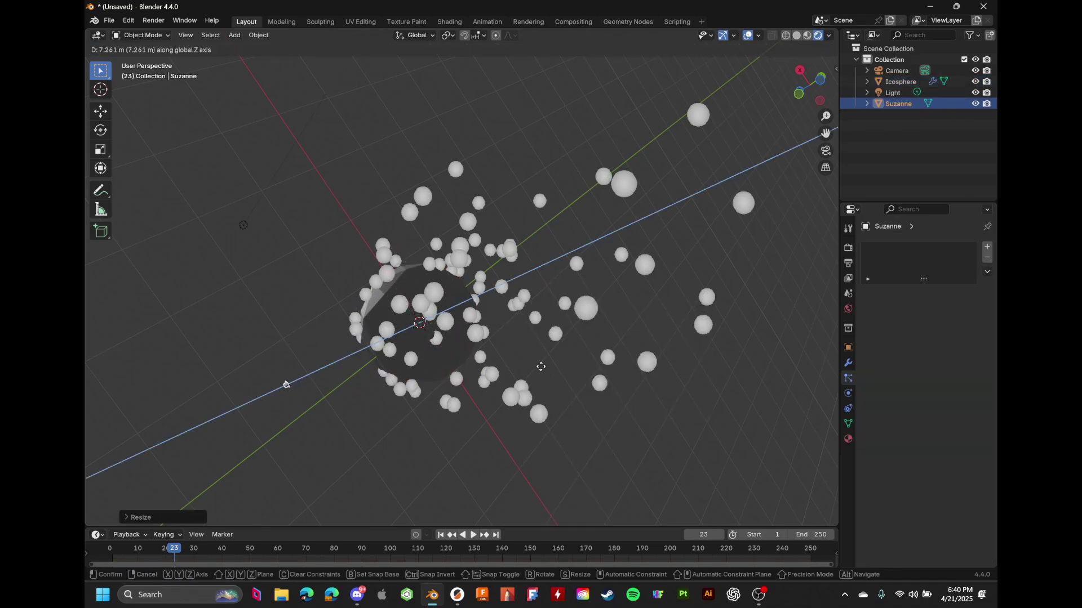
key(z)
key(z)
middle_drag(594, 342, 505, 318)
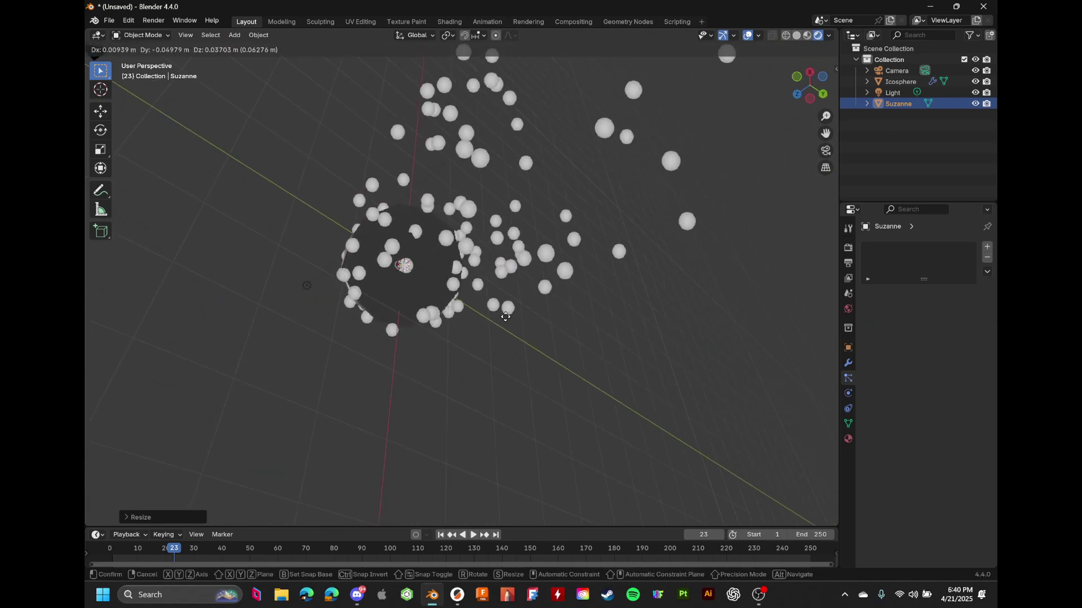
key(y)
click(348, 204)
middle_drag(625, 306, 734, 309)
Select the icosphere and collapse all the expanded sections of its particle settings
click(483, 256)
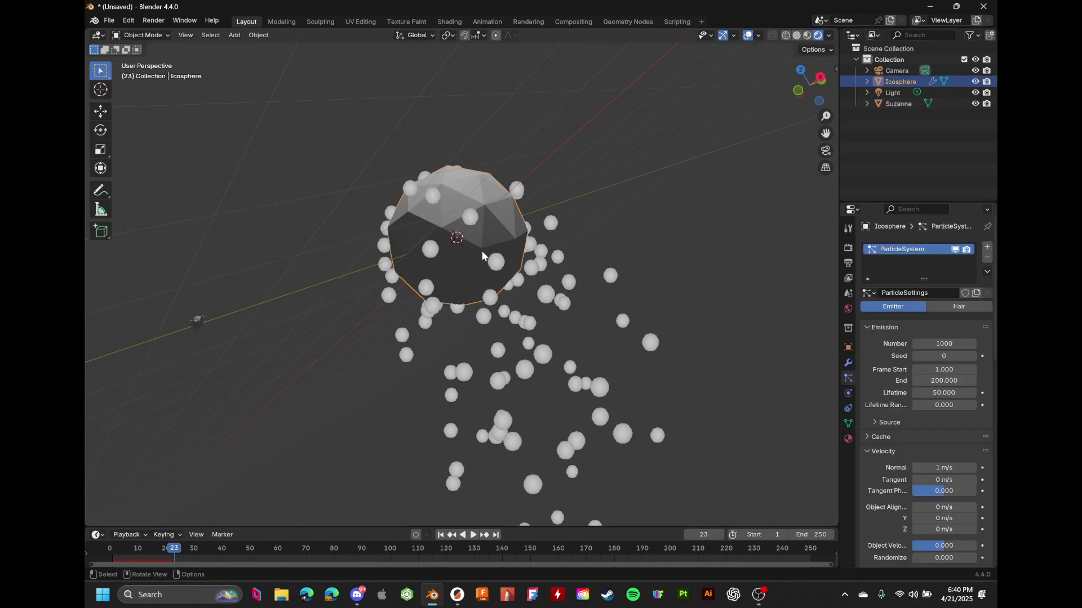
scroll(877, 349, down, 9)
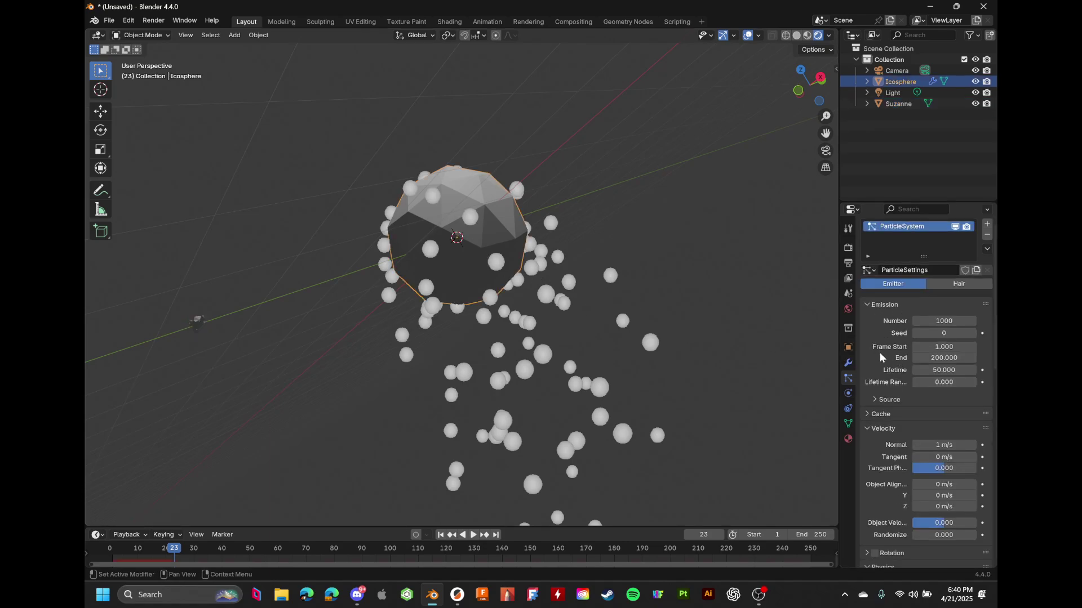
scroll(874, 348, down, 9)
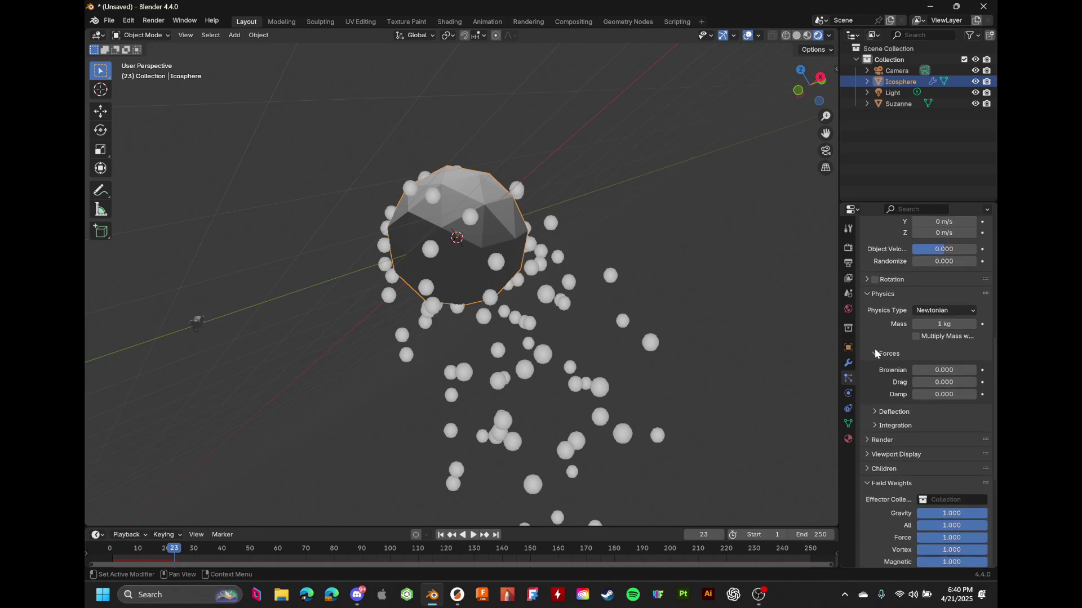
click(875, 371)
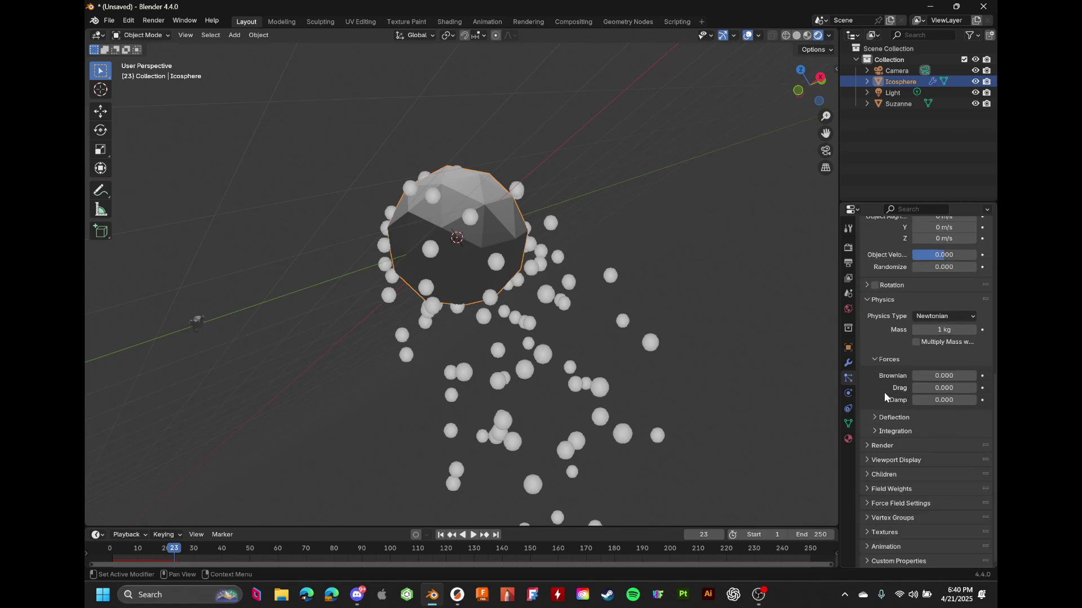
scroll(884, 372, up, 12)
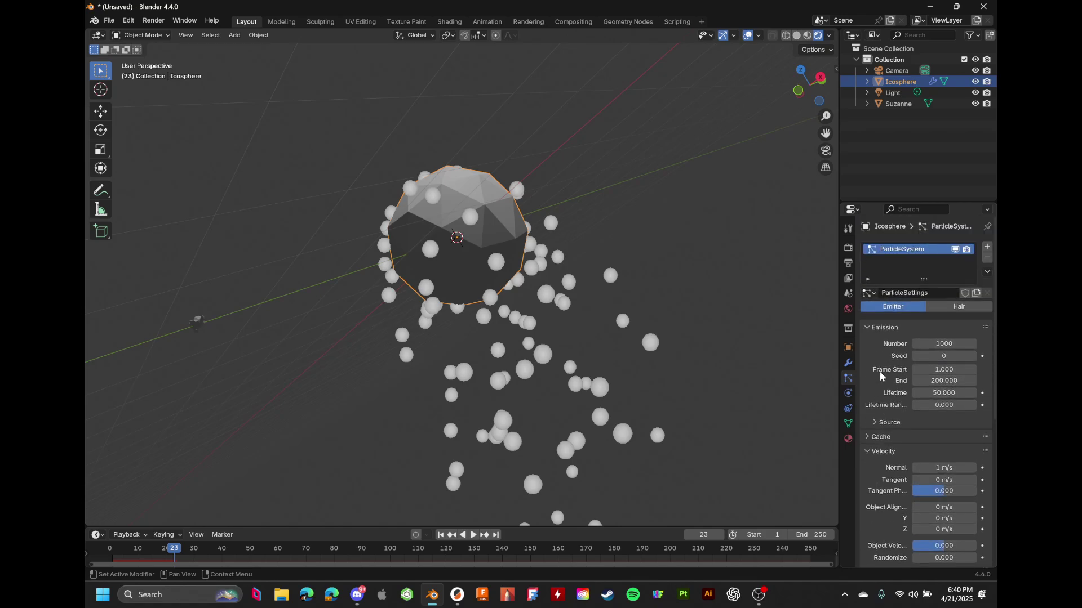
click(895, 334)
click(887, 330)
click(888, 330)
click(885, 355)
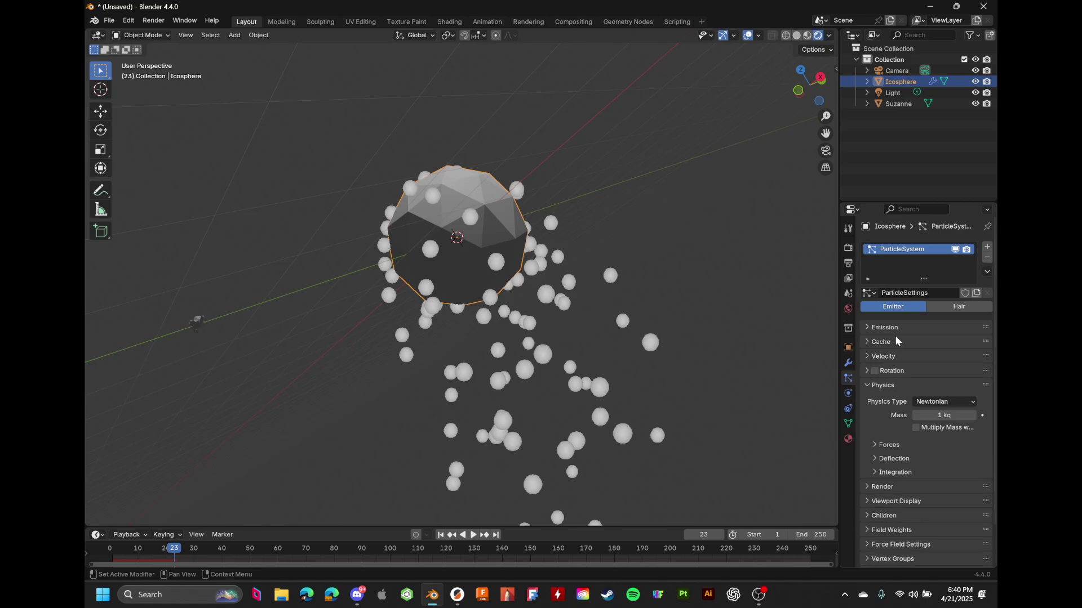
click(881, 385)
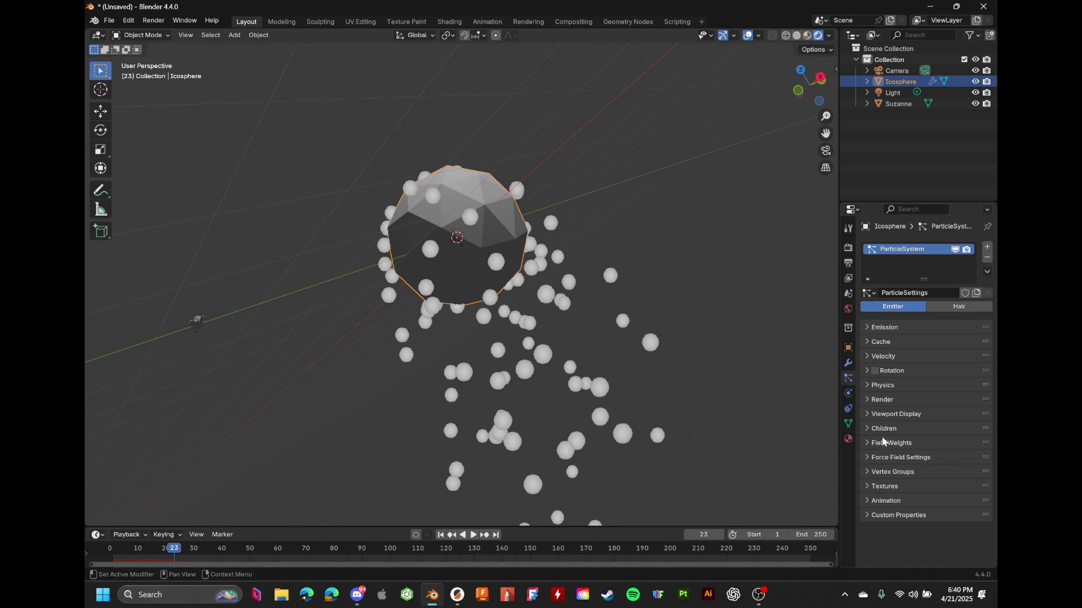
Look through the icosphere's Emission settings and its physics, constraint and modifier properties, ending back at the particle settings
click(880, 330)
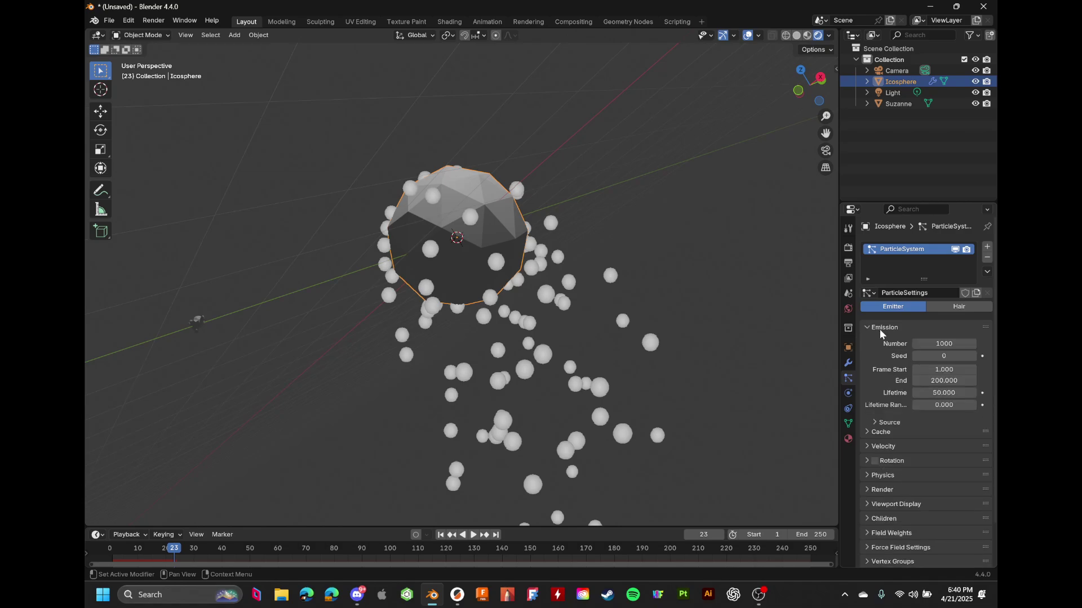
click(879, 327)
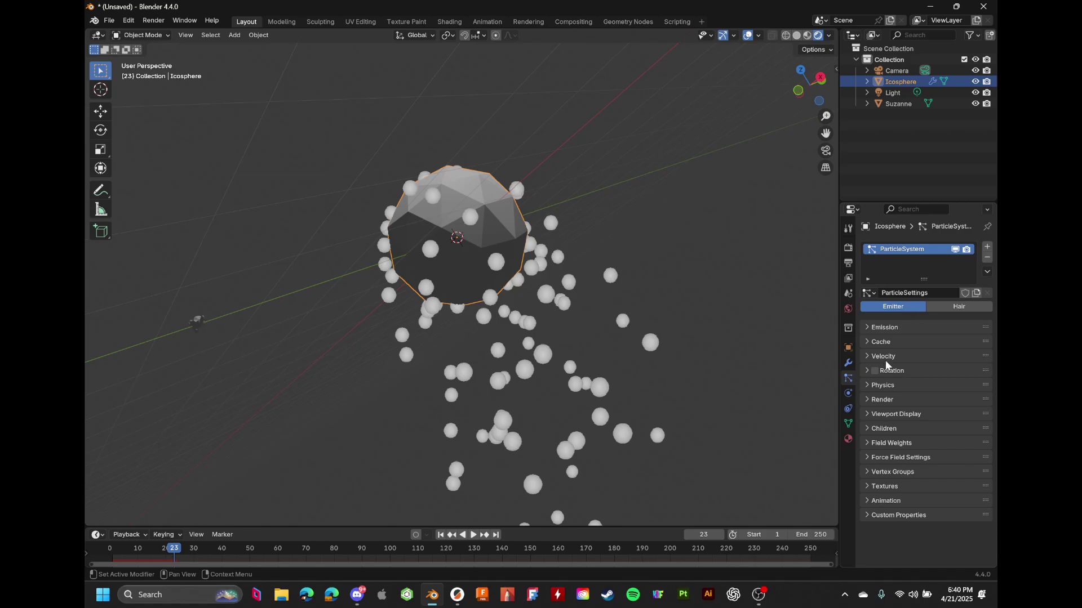
click(847, 393)
click(848, 408)
click(849, 379)
click(848, 363)
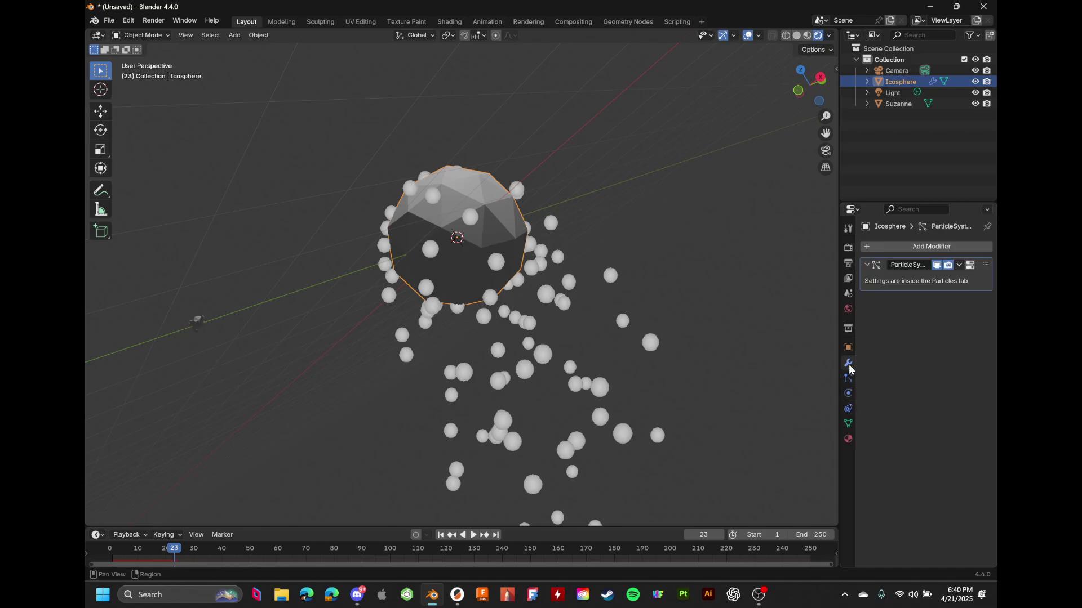
click(848, 378)
click(848, 363)
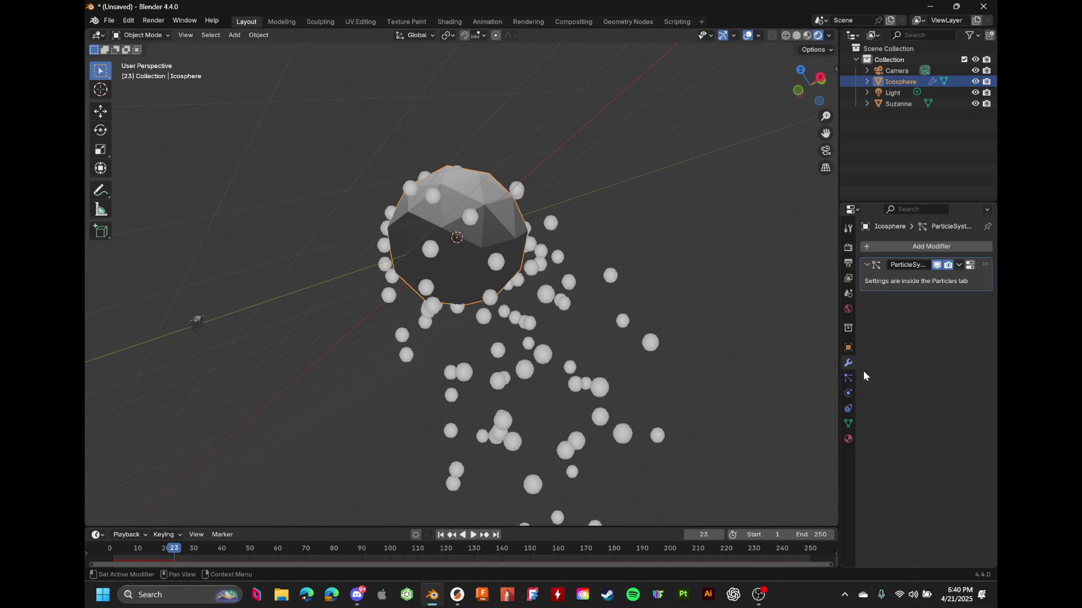
click(848, 378)
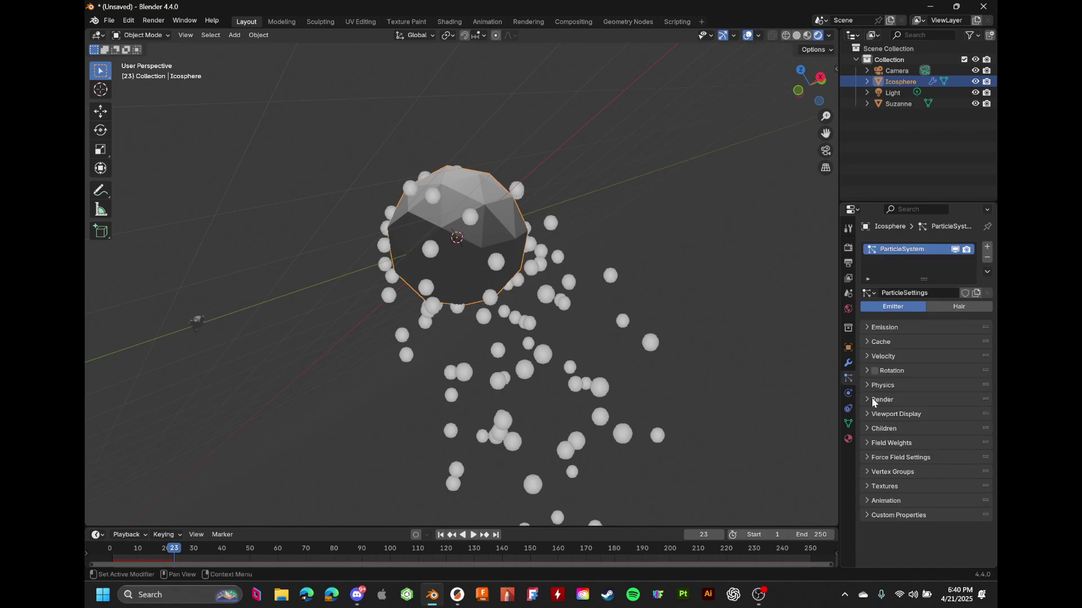
Try emitting the icosphere's particles from Volume, and return the emission source to Faces
click(891, 325)
click(897, 325)
click(896, 328)
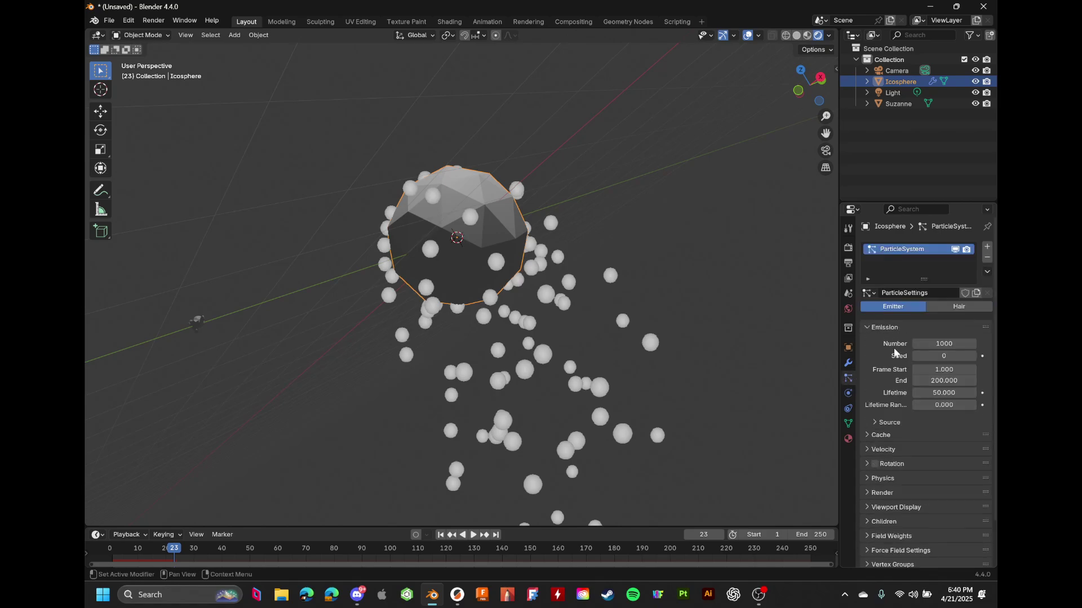
click(876, 422)
scroll(876, 420, down, 2)
click(919, 394)
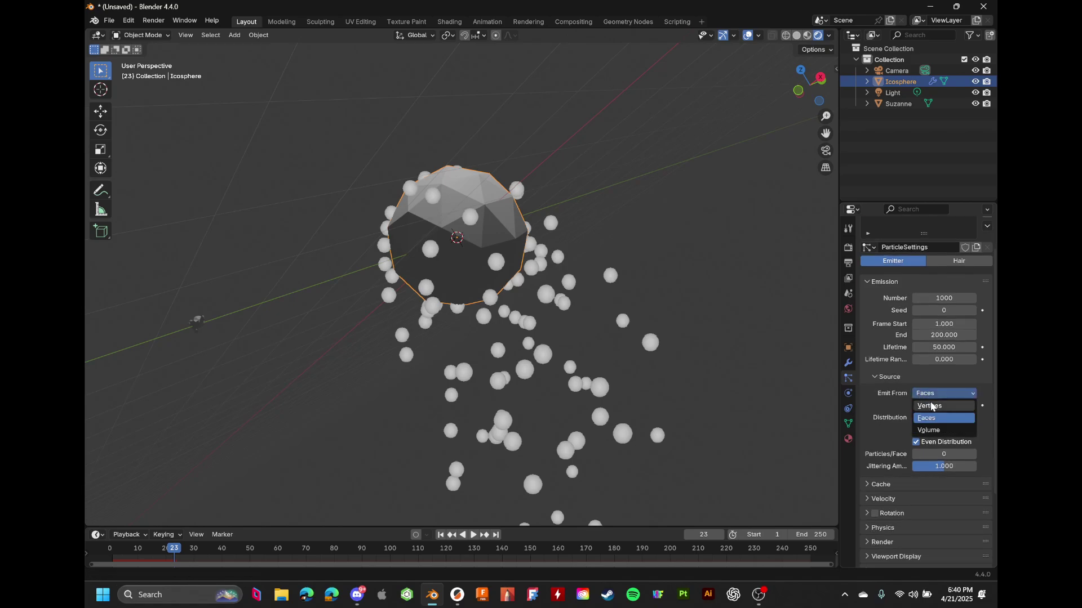
click(935, 430)
click(931, 394)
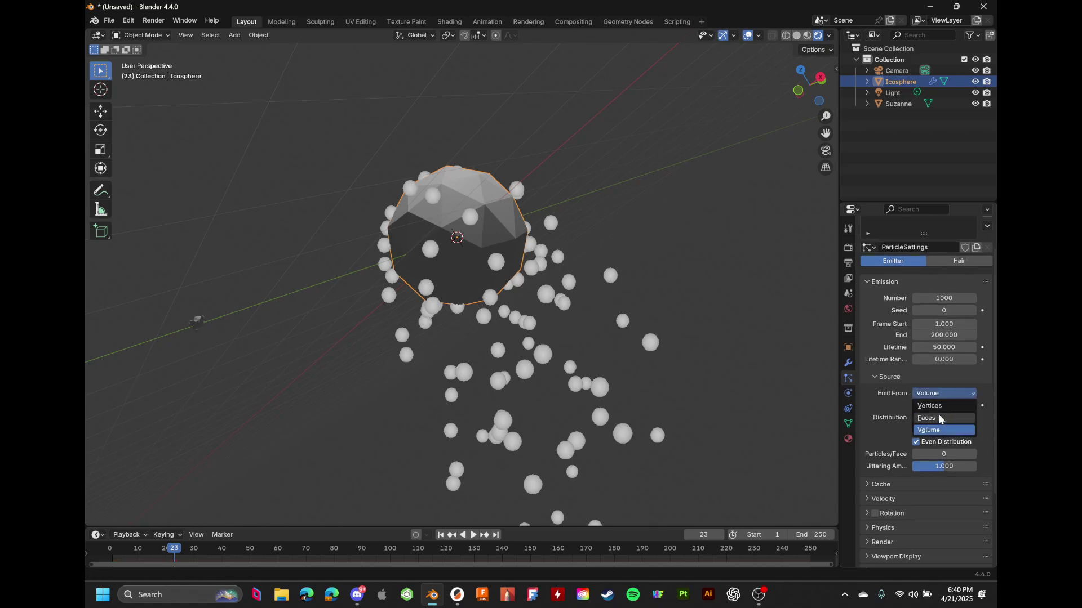
click(940, 419)
click(872, 378)
click(884, 391)
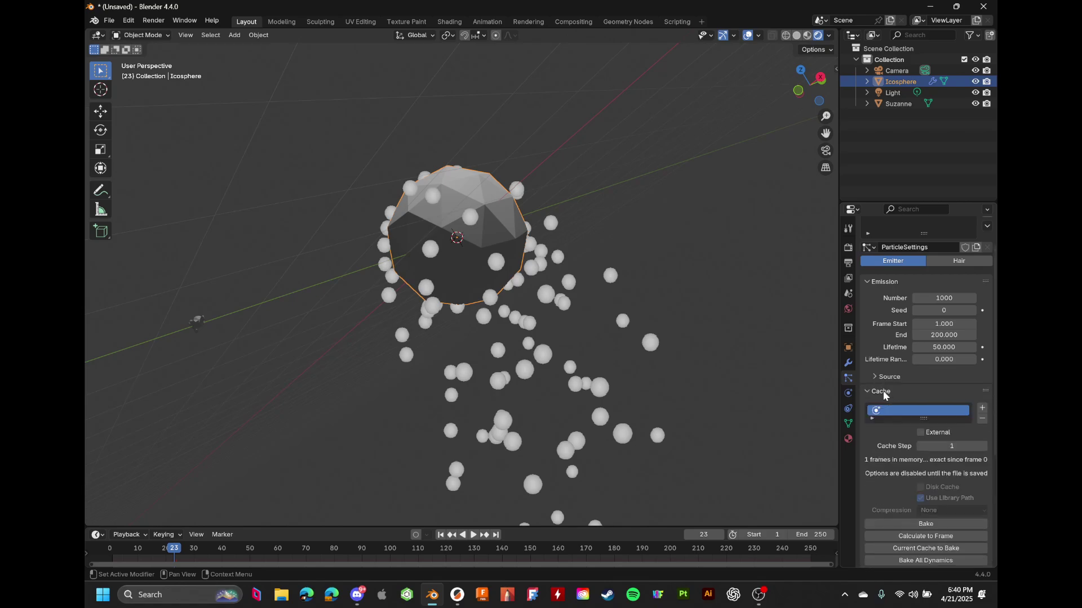
click(883, 392)
scroll(890, 433, down, 1)
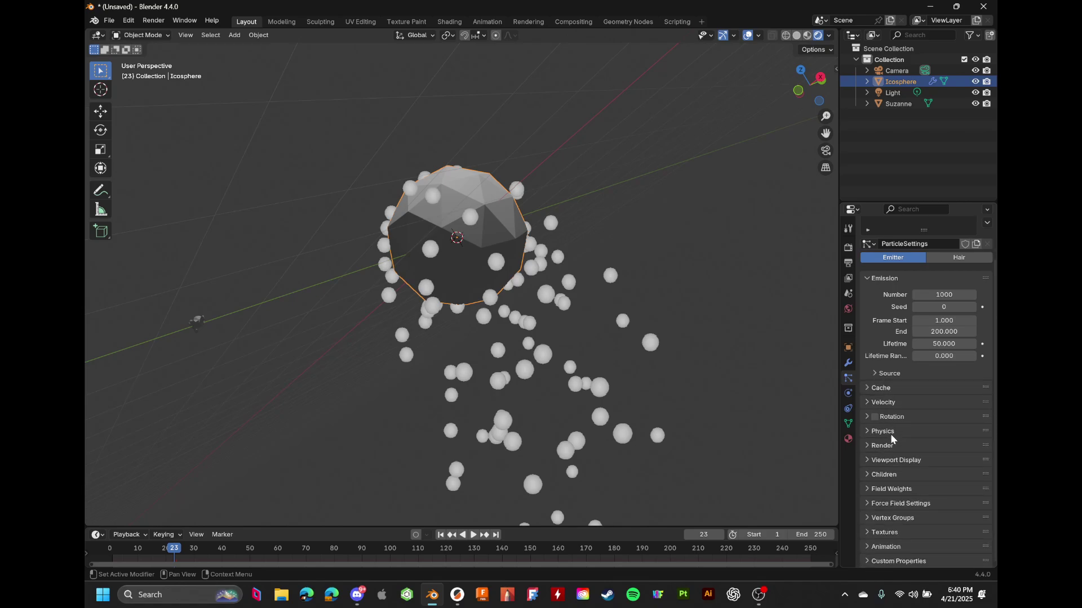
click(883, 476)
click(888, 475)
Switch the icosphere's particle system to Hair and back to Emitter
scroll(879, 542, up, 4)
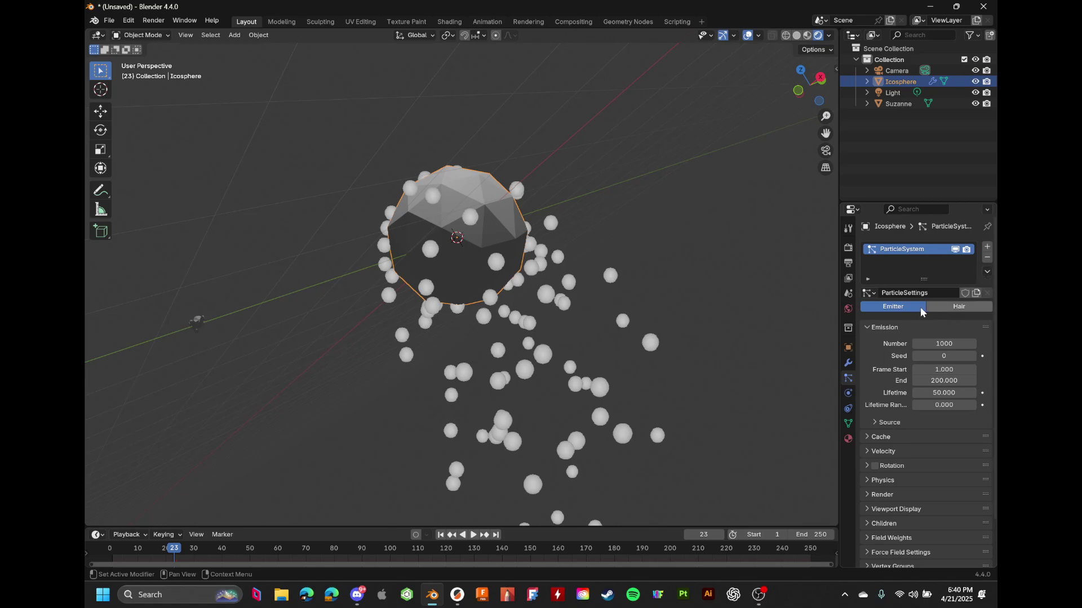
click(929, 307)
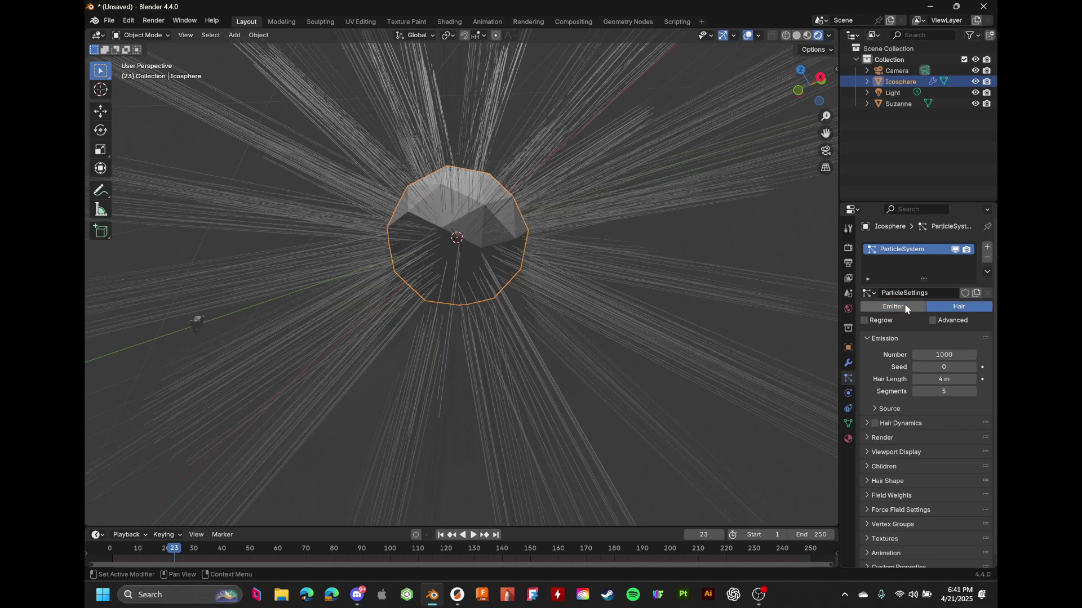
click(904, 306)
Examine the Vertex Groups section and the icosphere's physics and constraint properties, and select the small monkey to see its physics options
scroll(872, 348, down, 2)
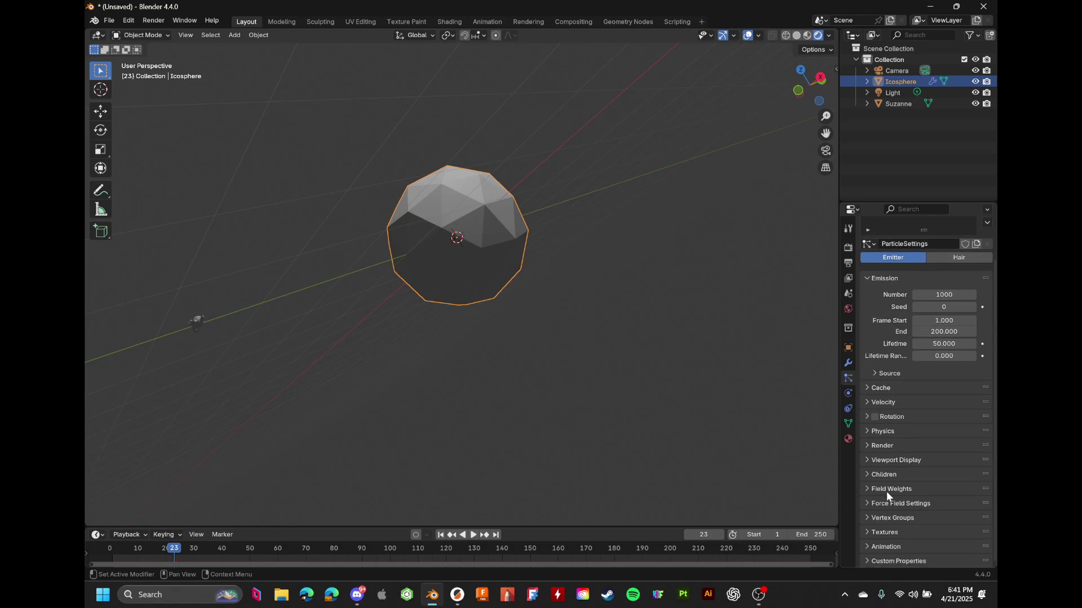
click(878, 519)
scroll(877, 518, down, 4)
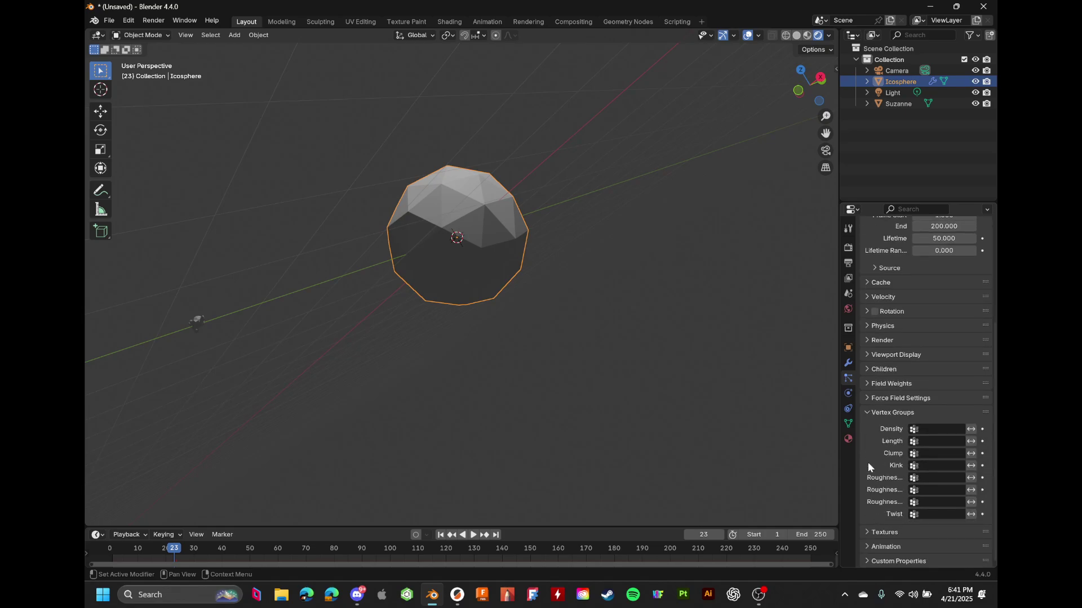
click(874, 415)
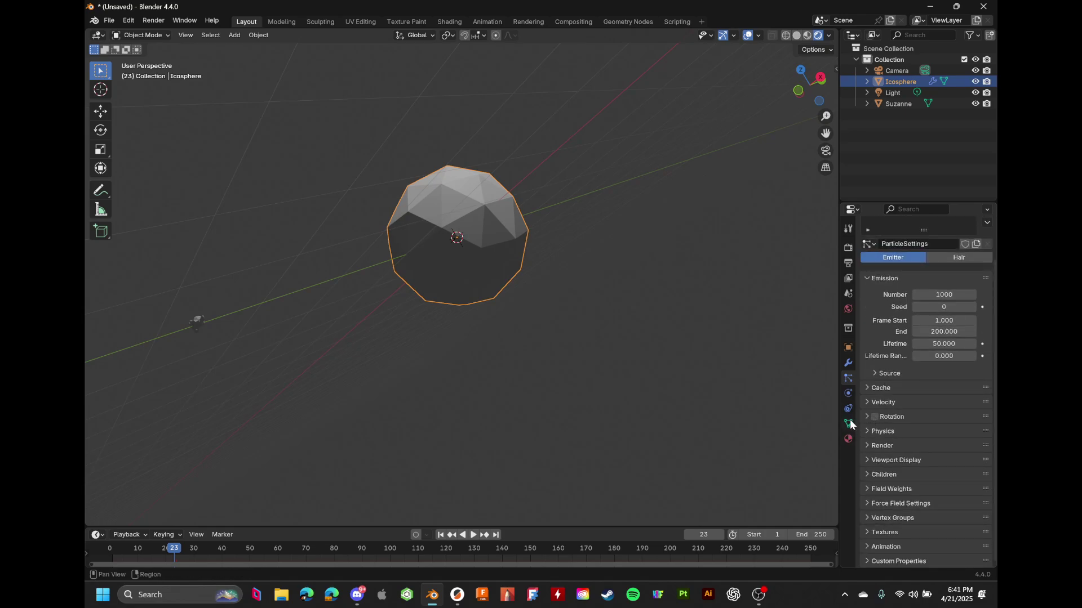
click(848, 393)
click(847, 408)
click(847, 393)
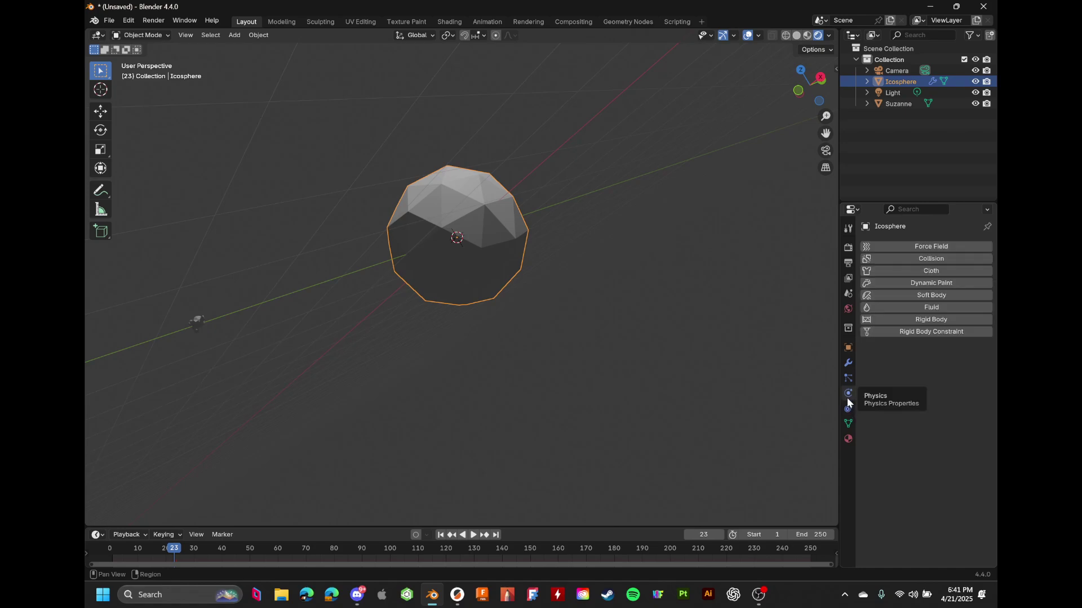
click(197, 321)
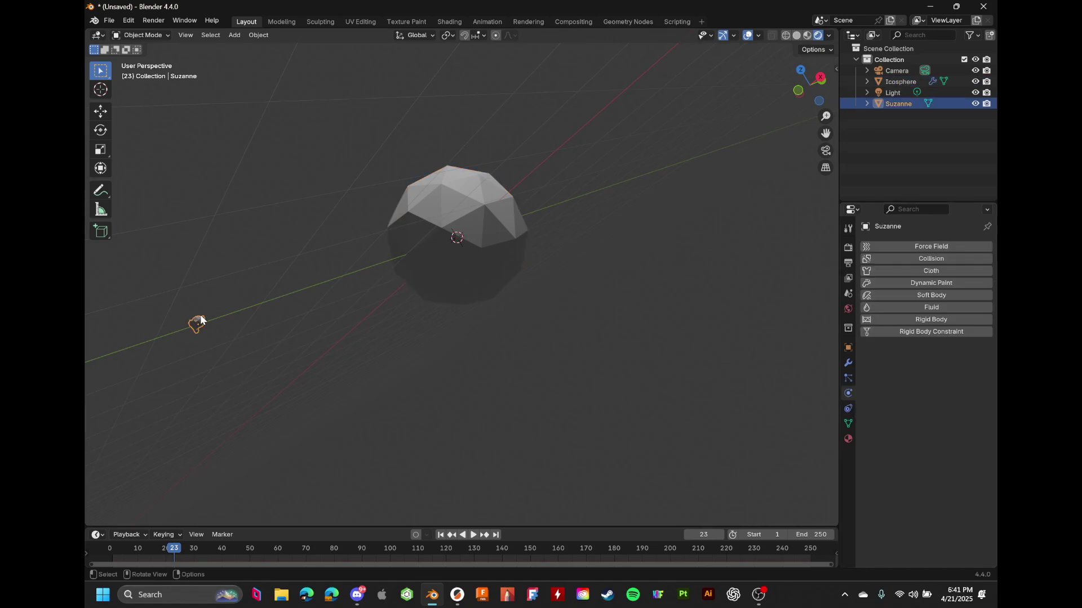
Reselect the icosphere, try emitting its particles from Vertices, and set the emission source back to Faces
click(453, 281)
click(848, 378)
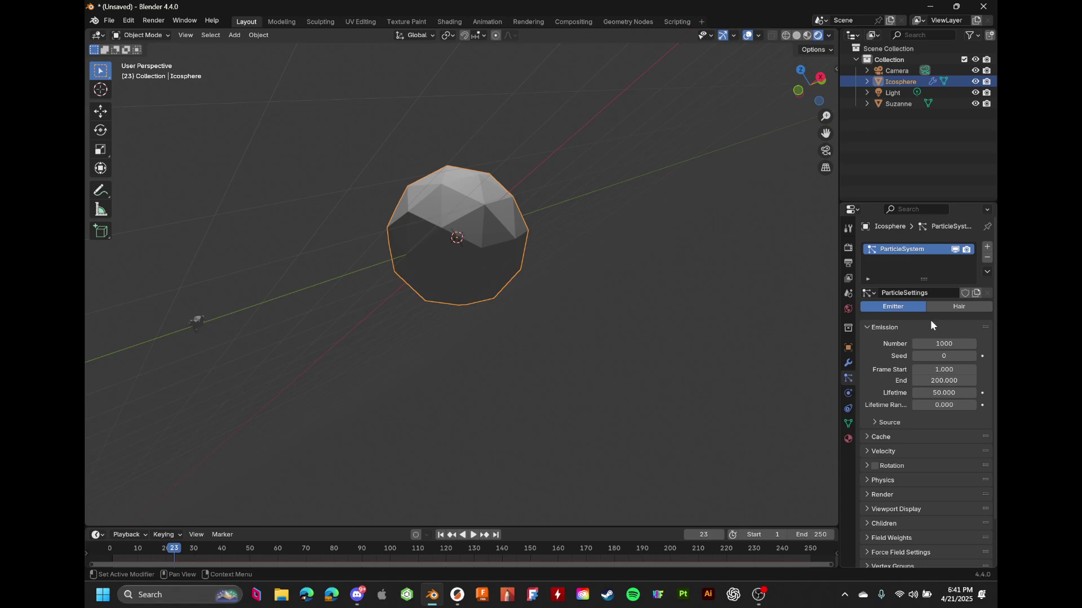
scroll(902, 332, down, 2)
click(889, 374)
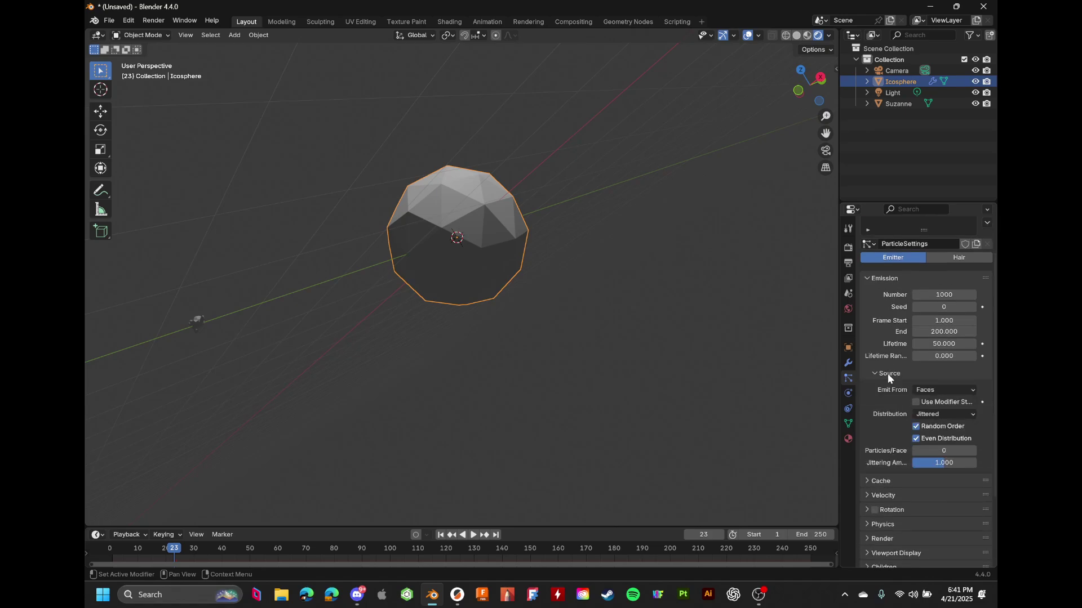
click(940, 389)
click(942, 402)
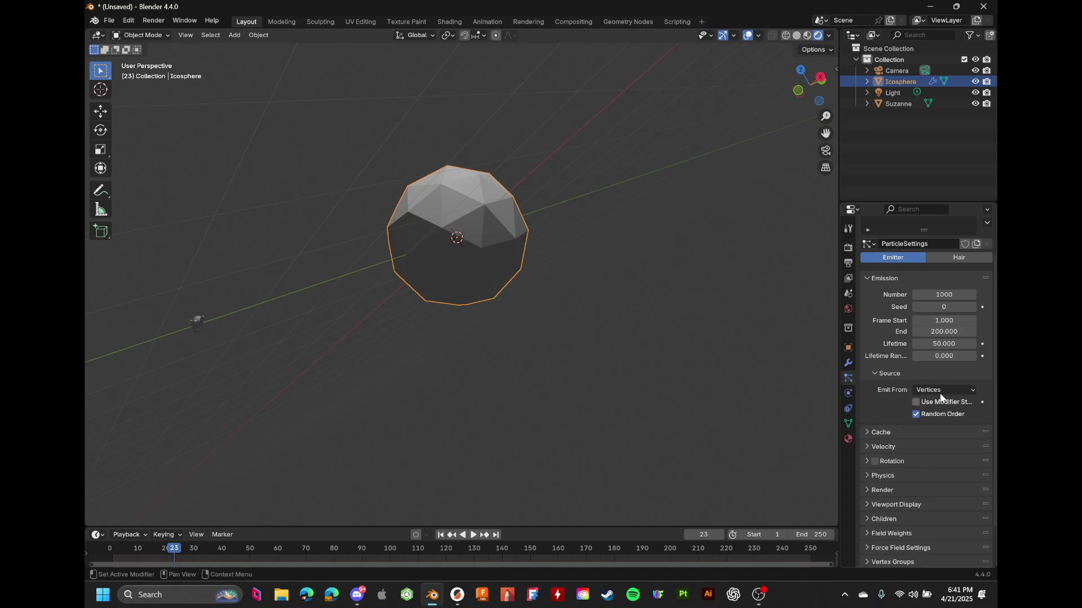
click(940, 391)
click(934, 414)
scroll(889, 476, down, 4)
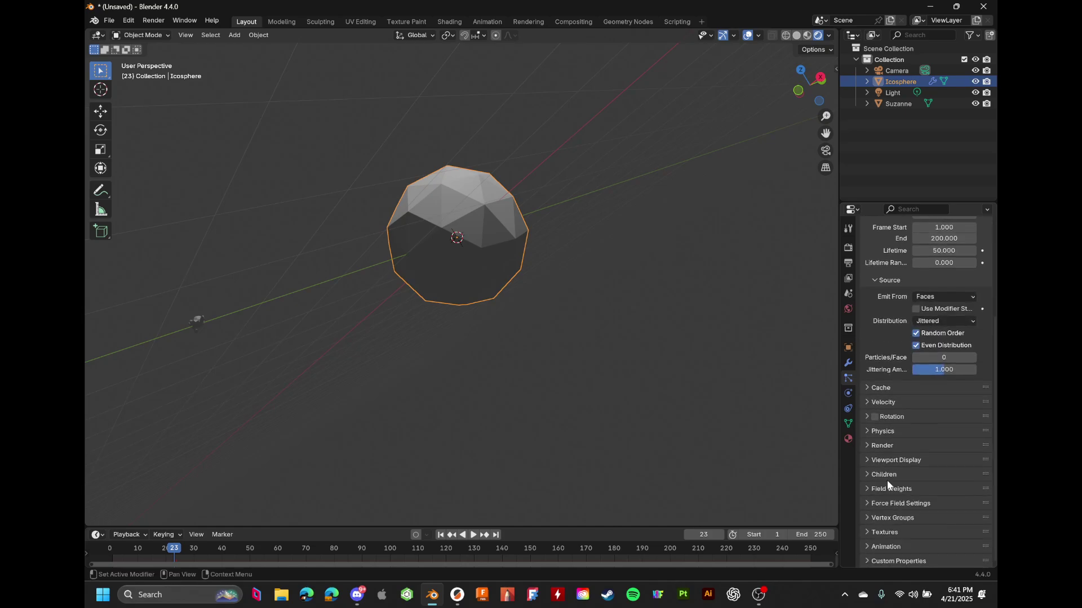
click(886, 393)
click(886, 394)
click(886, 401)
click(886, 401)
scroll(896, 456, up, 5)
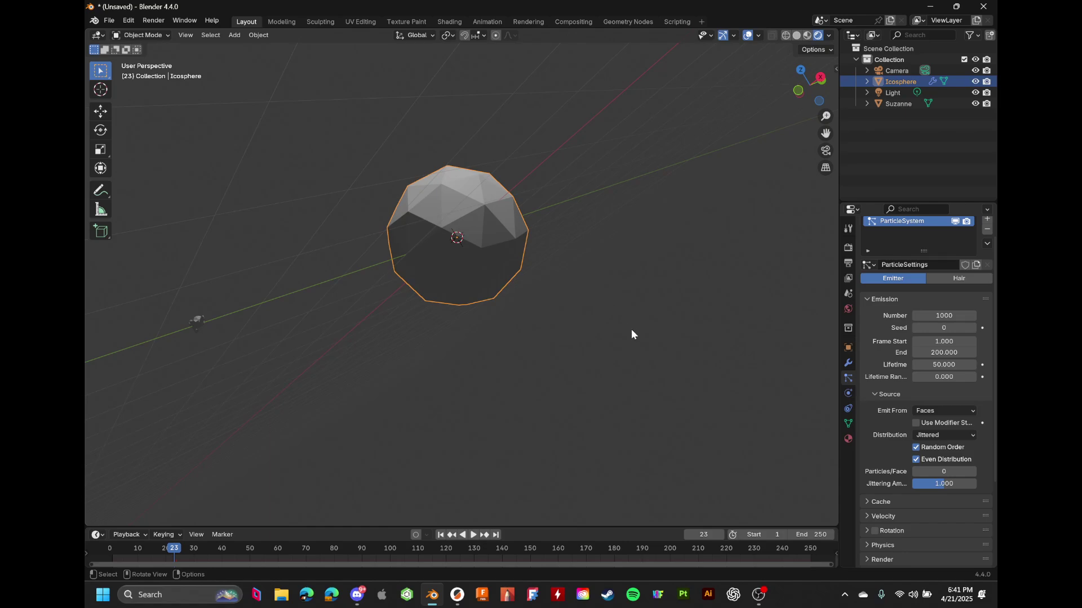
Return the timeline to frame 0 and play the animation briefly to check the particle emission
key(space)
key(space)
click(101, 552)
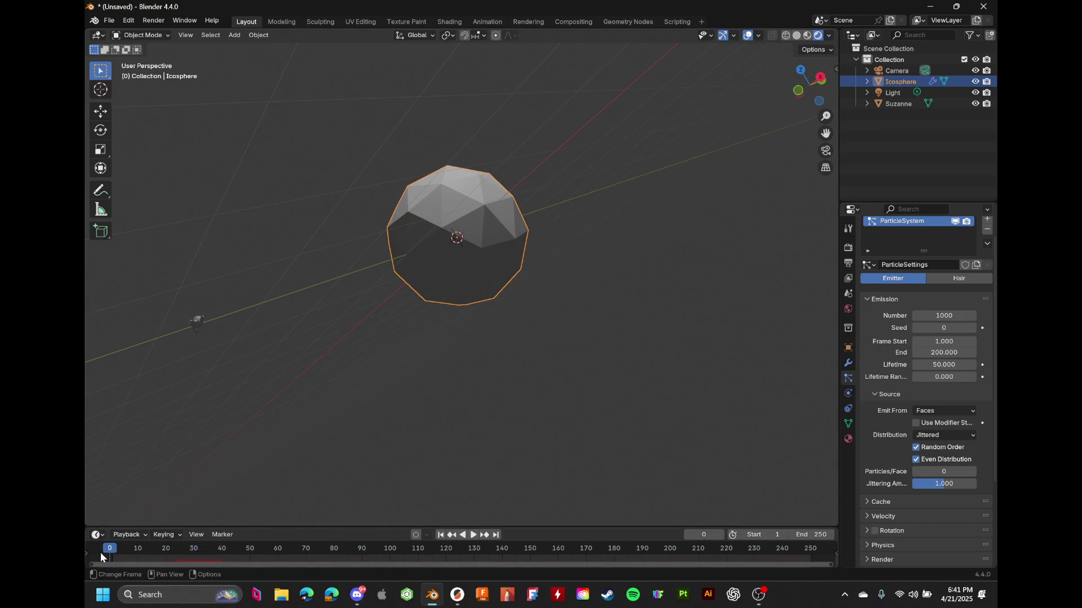
key(space)
key(space)
Remove the icosphere's particle system, add a new one and play the animation to check its emission
scroll(892, 364, up, 2)
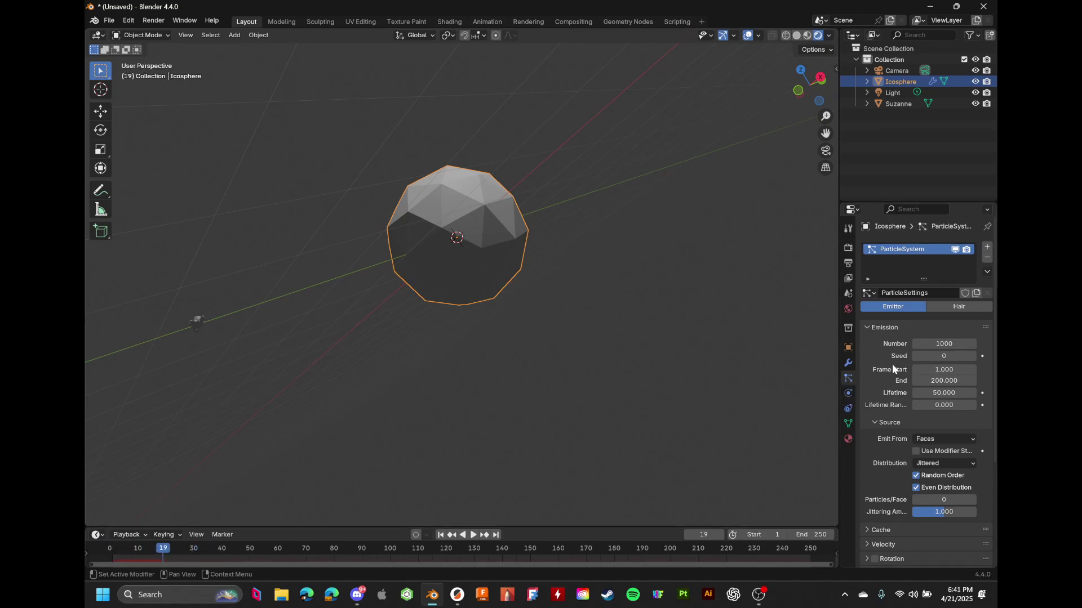
scroll(901, 338, down, 1)
scroll(895, 329, up, 1)
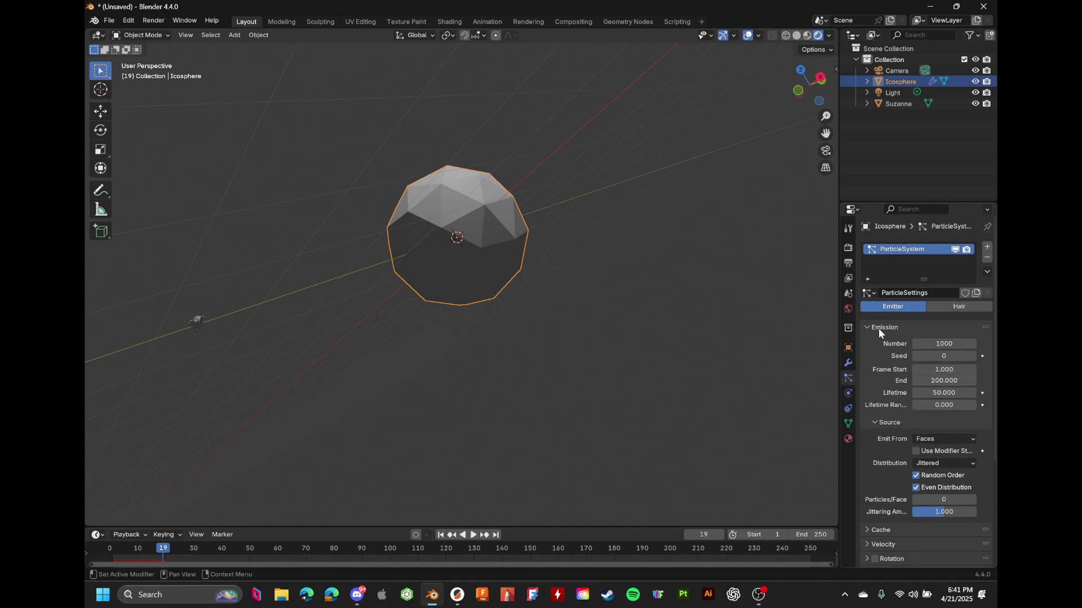
click(987, 258)
click(987, 246)
key(space)
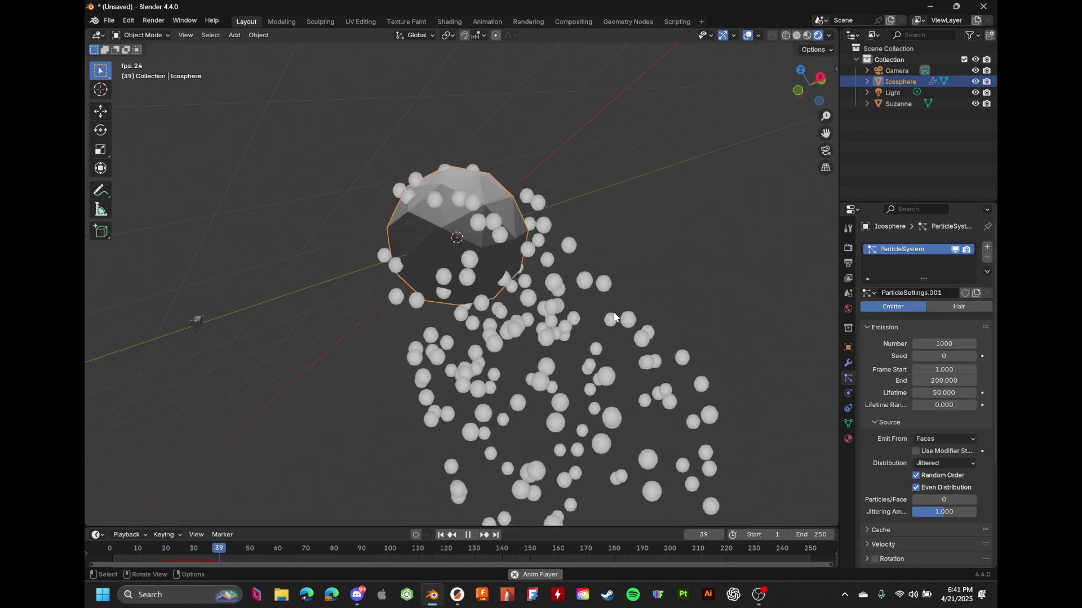
key(space)
scroll(898, 352, down, 1)
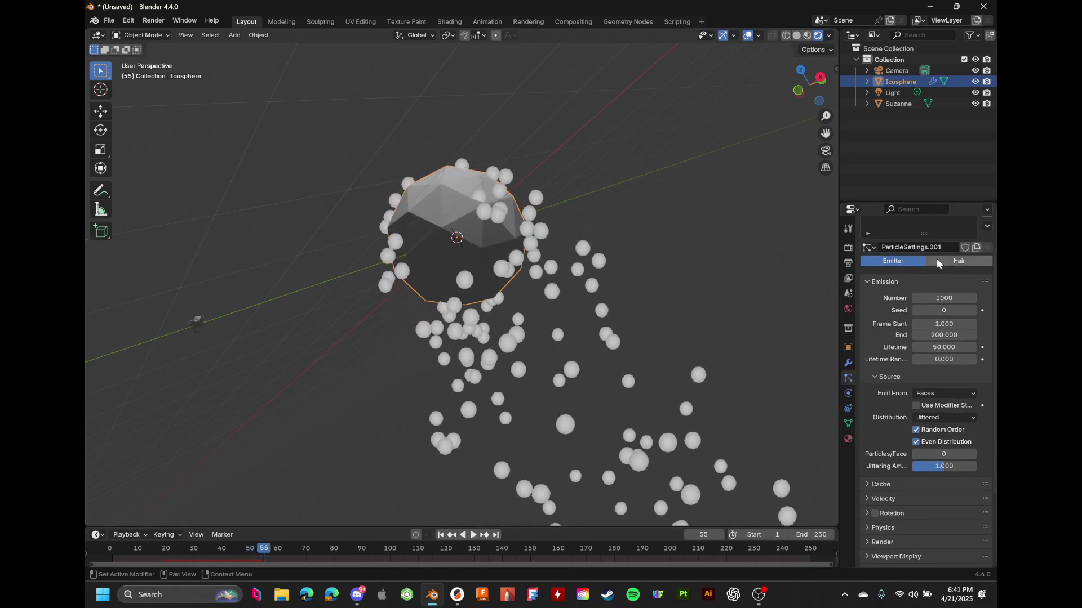
scroll(902, 269, up, 1)
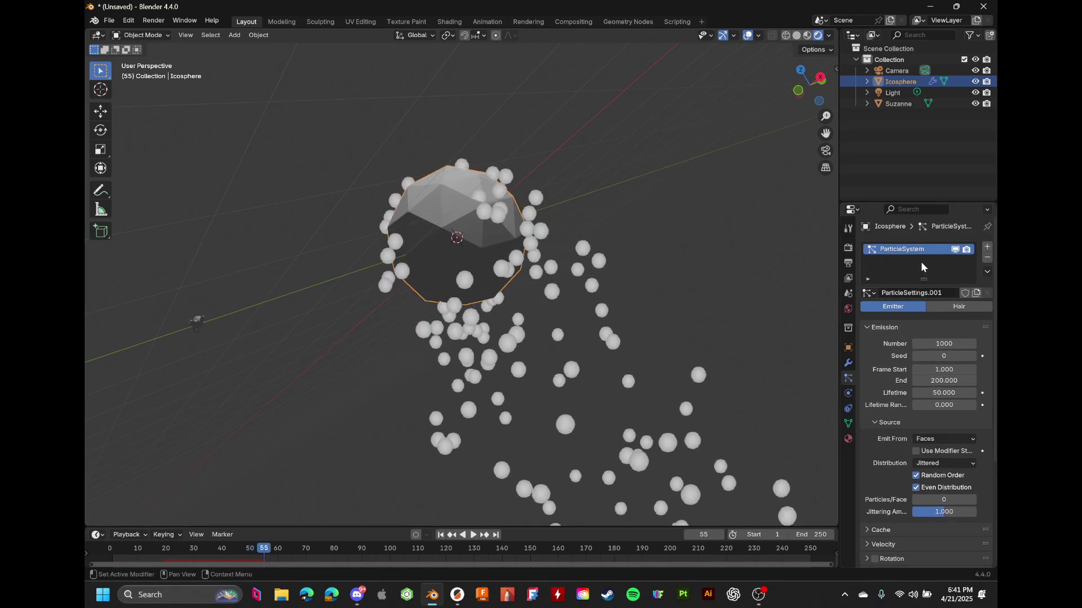
Examine the icosphere's particle emission source options and the collapsed particle settings sections, including Velocity, Rotation and Physics
click(901, 251)
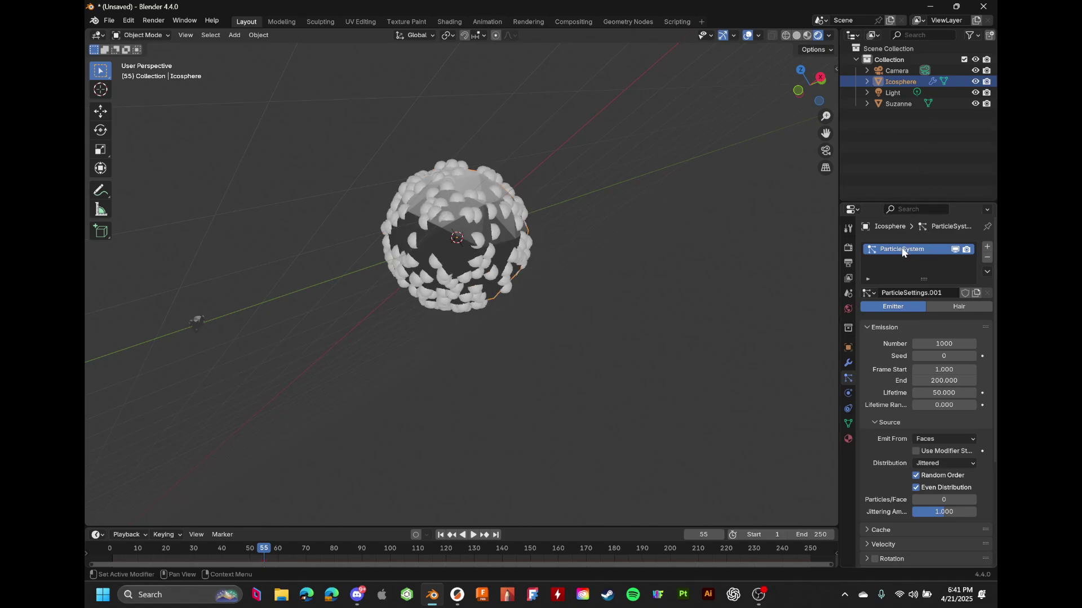
scroll(898, 320, down, 1)
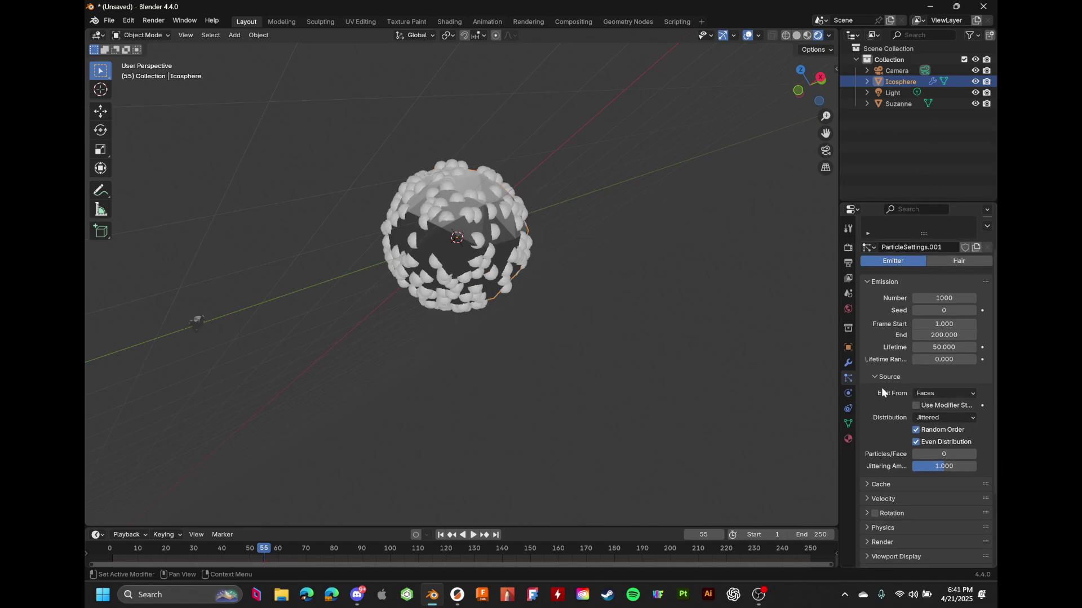
click(940, 393)
click(941, 393)
scroll(885, 415, down, 1)
click(882, 463)
click(885, 467)
scroll(885, 464, down, 3)
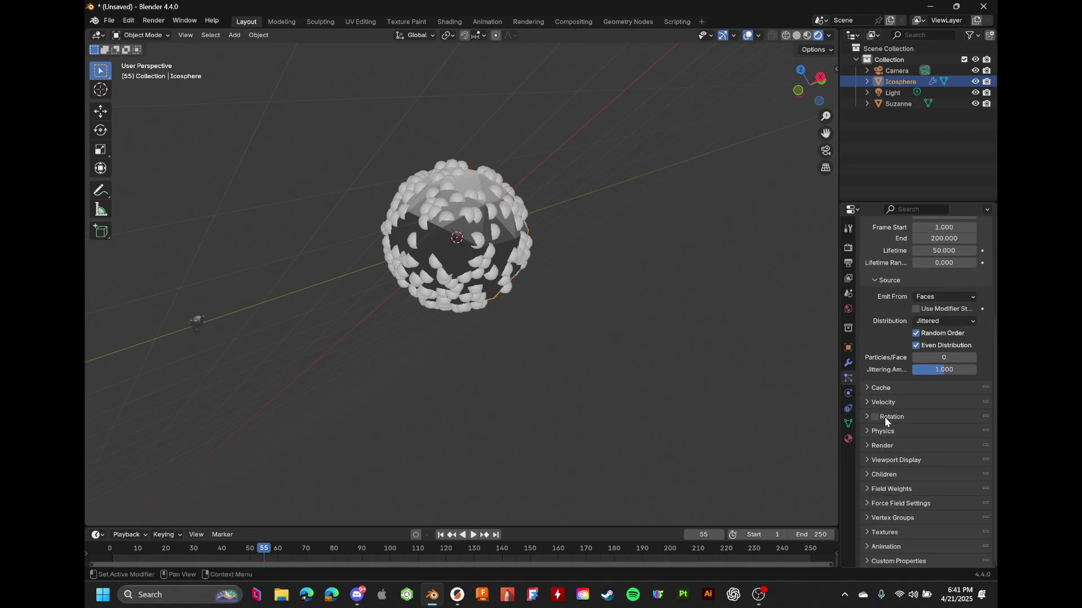
double_click(890, 431)
Examine the particle system's Viewport Display options, including the Display As choices, and its Children section
click(896, 461)
scroll(896, 460, down, 1)
click(944, 387)
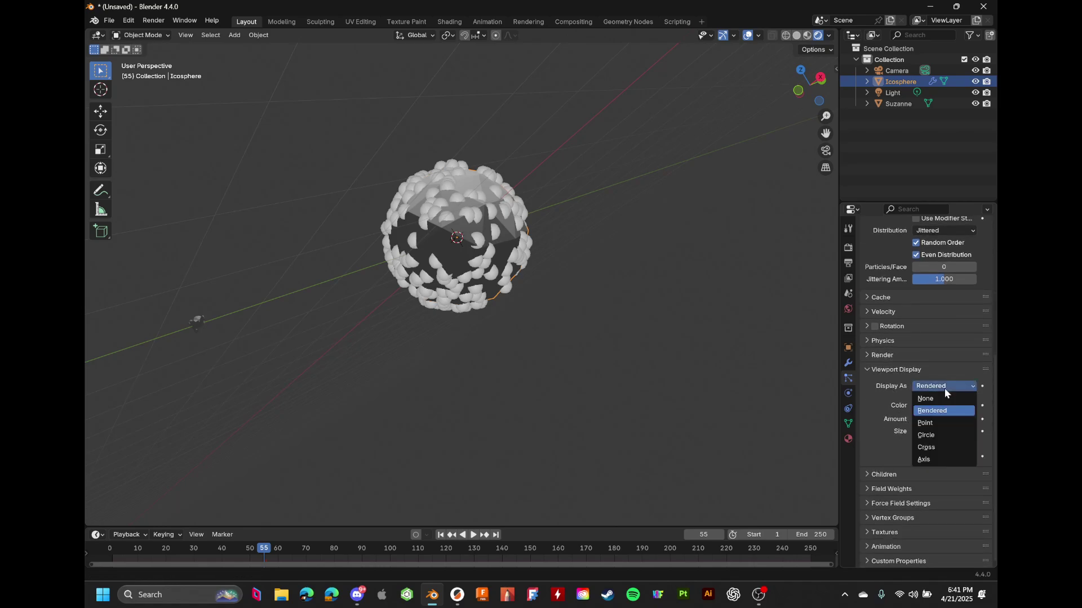
click(944, 387)
click(946, 388)
click(938, 389)
click(880, 474)
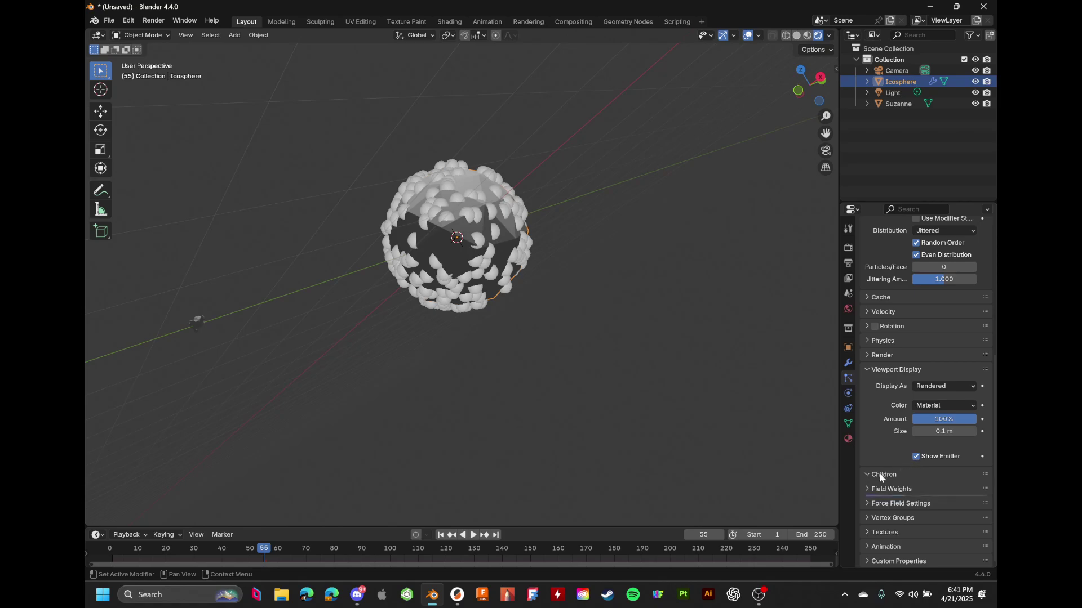
click(892, 501)
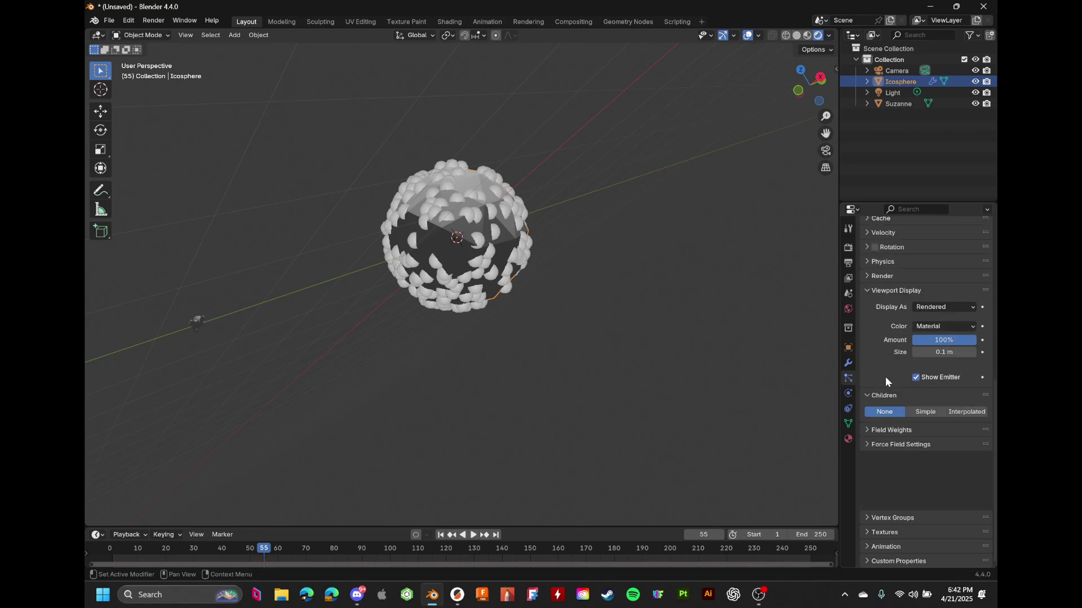
click(884, 376)
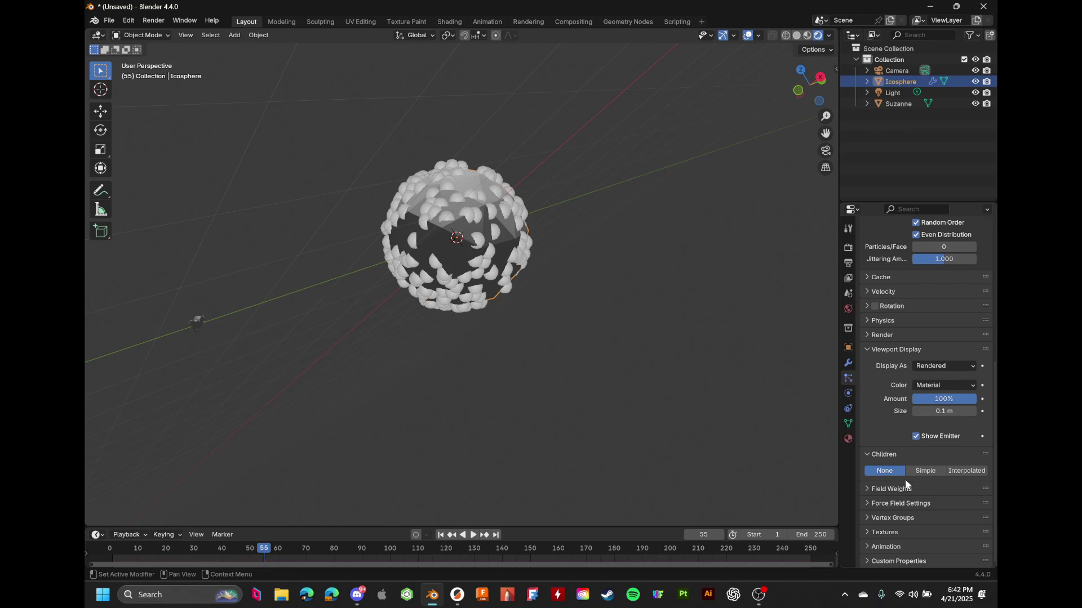
scroll(935, 519, up, 8)
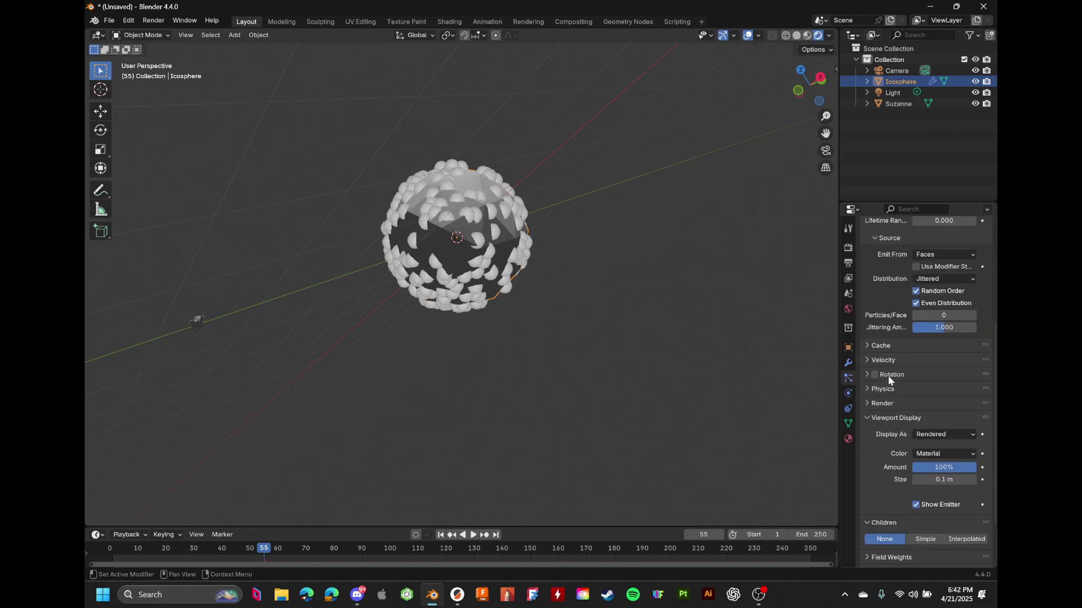
scroll(880, 376, up, 2)
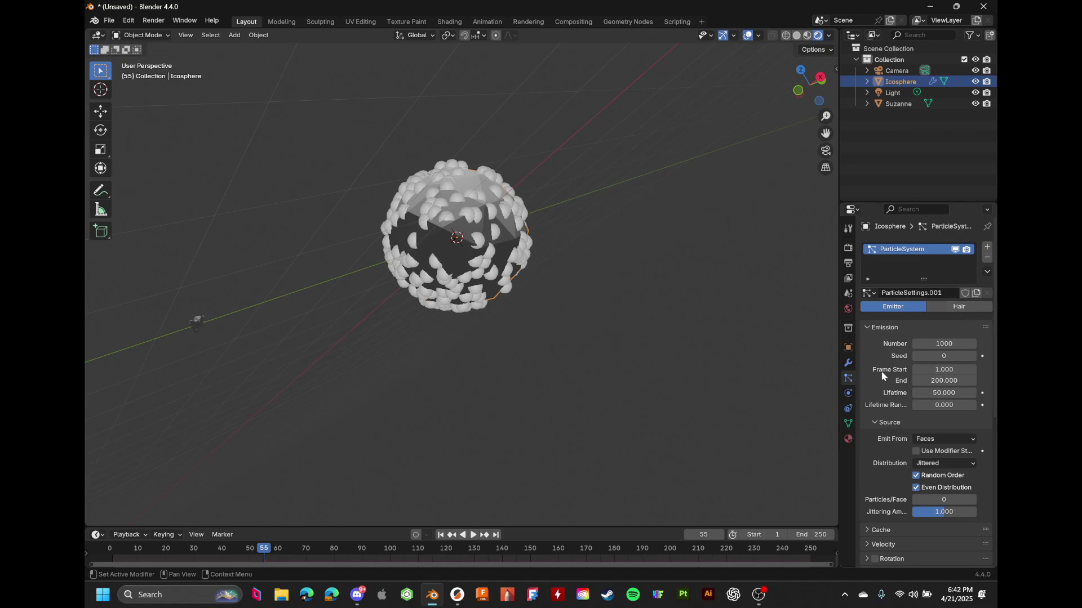
Render the icosphere's particles as Object and use the small monkey, Suzanne, as the instance object
click(877, 329)
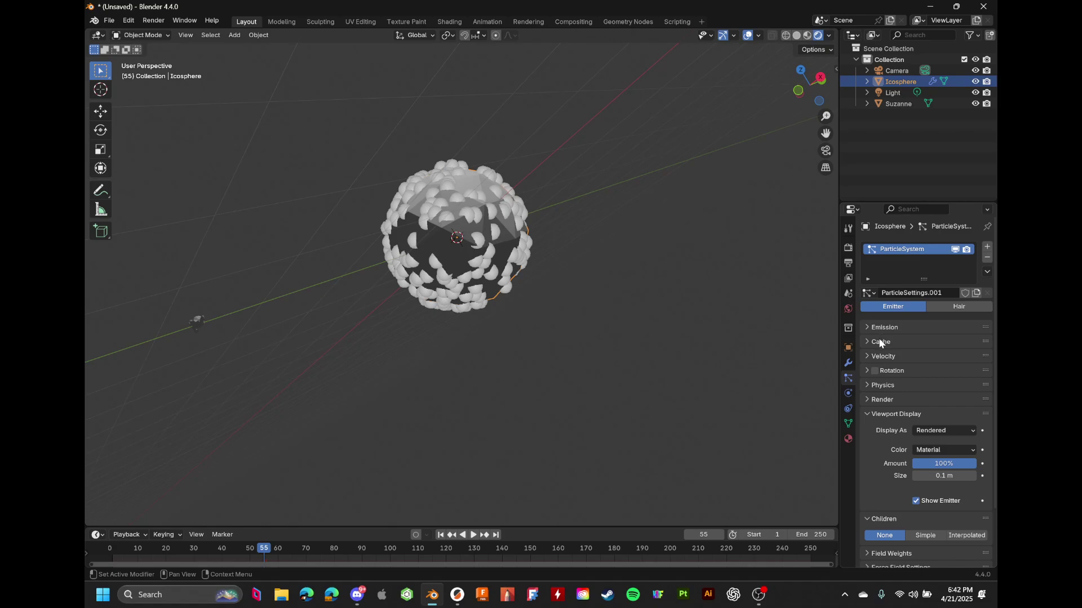
click(874, 415)
click(870, 400)
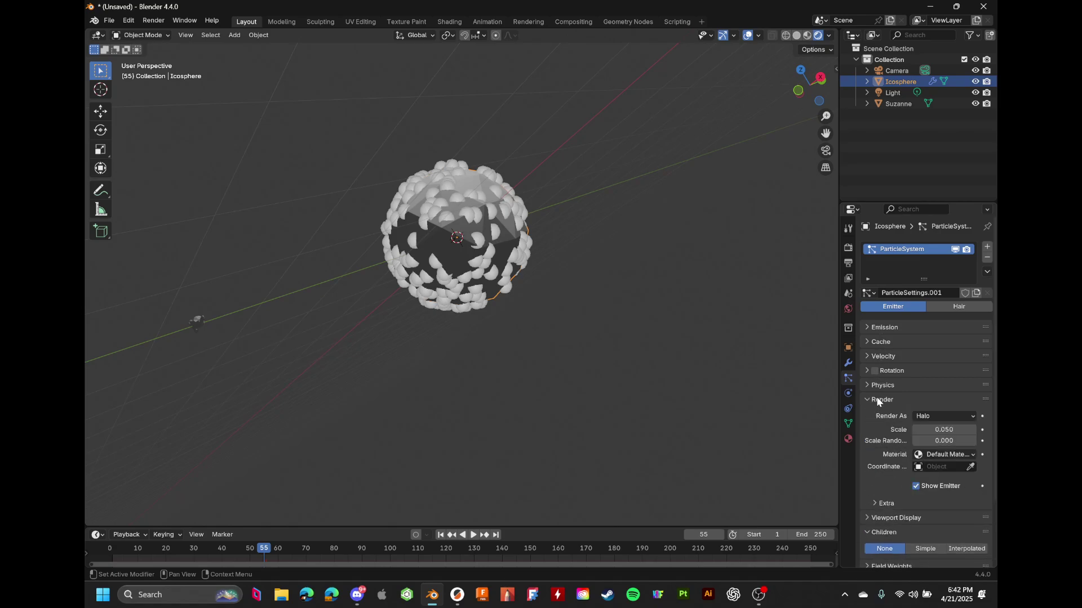
click(945, 417)
click(942, 476)
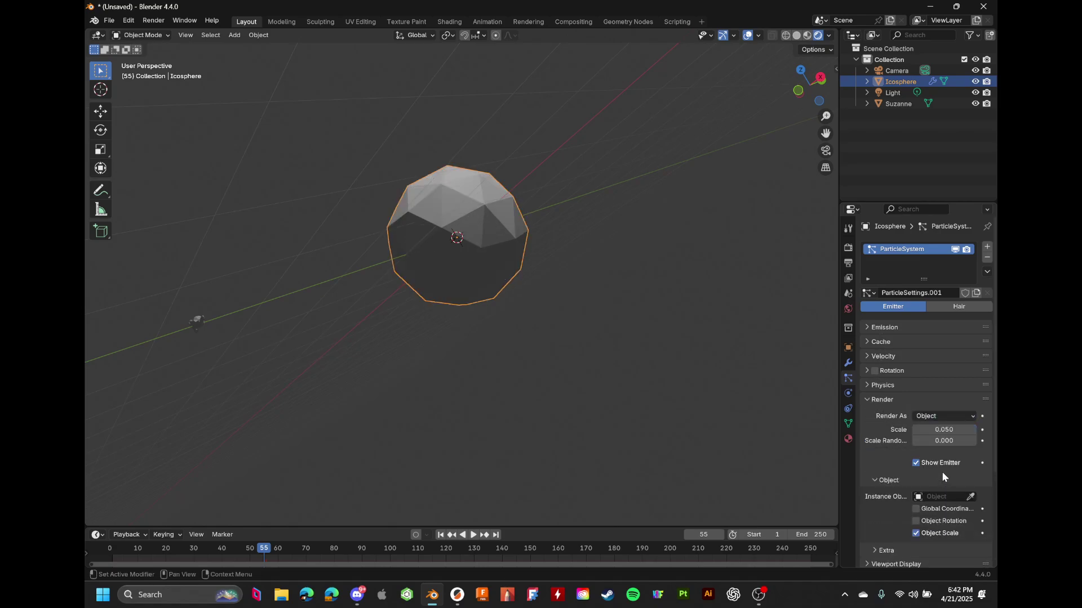
click(970, 496)
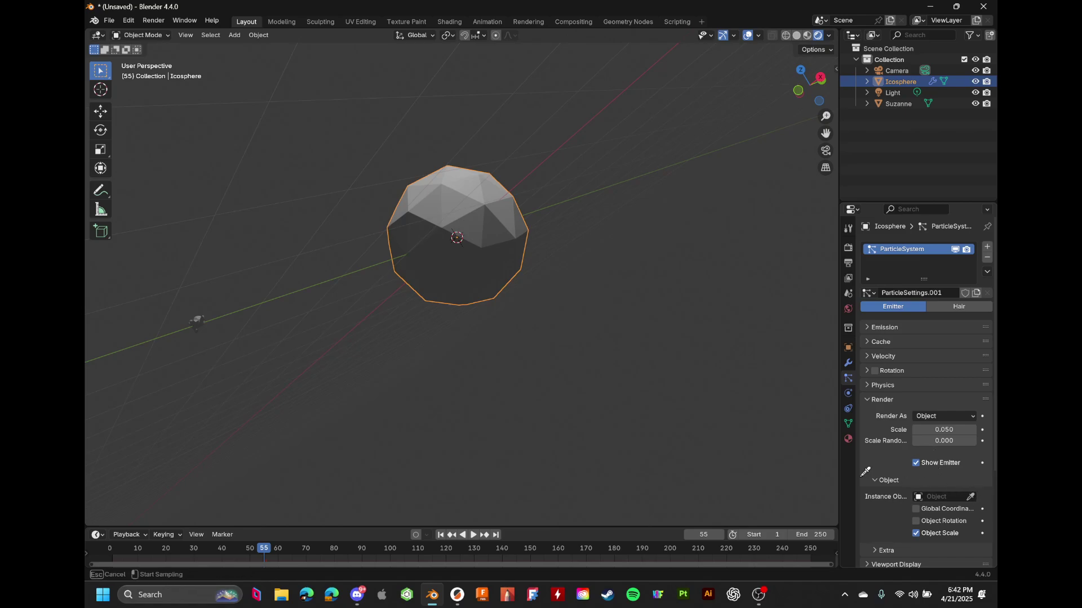
click(195, 323)
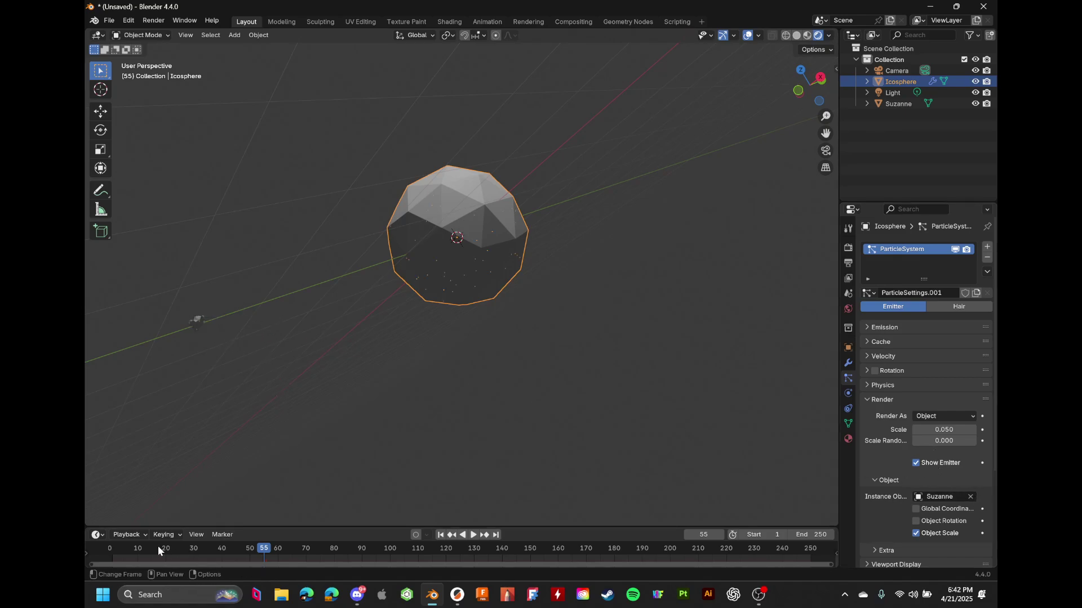
Play the animation from the start and inspect the emitted monkey particles up close
click(113, 548)
key(space)
key(space)
scroll(415, 395, up, 8)
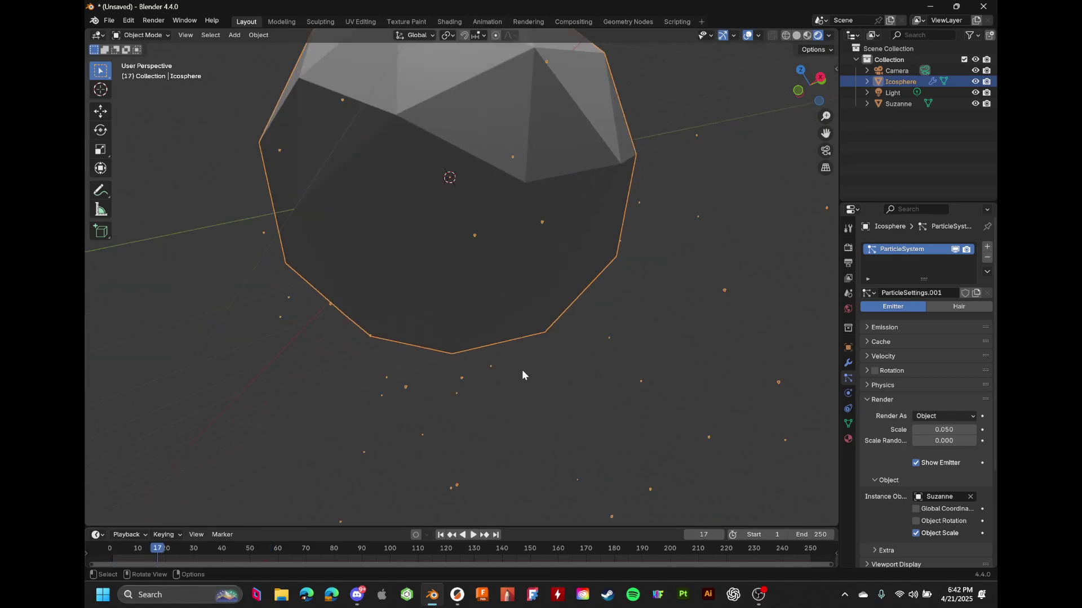
scroll(584, 335, down, 6)
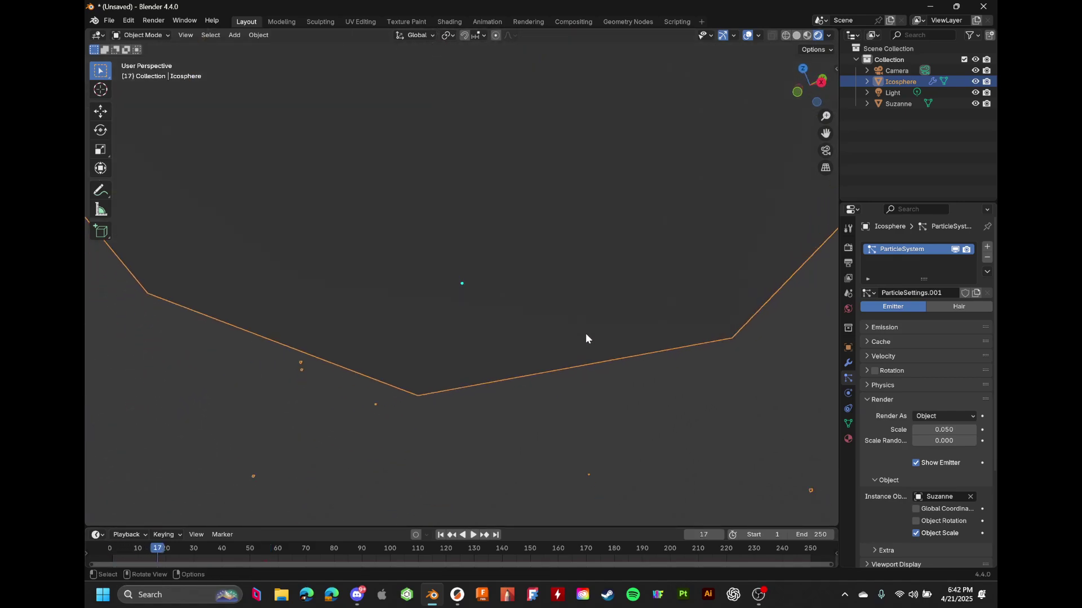
scroll(586, 332, up, 6)
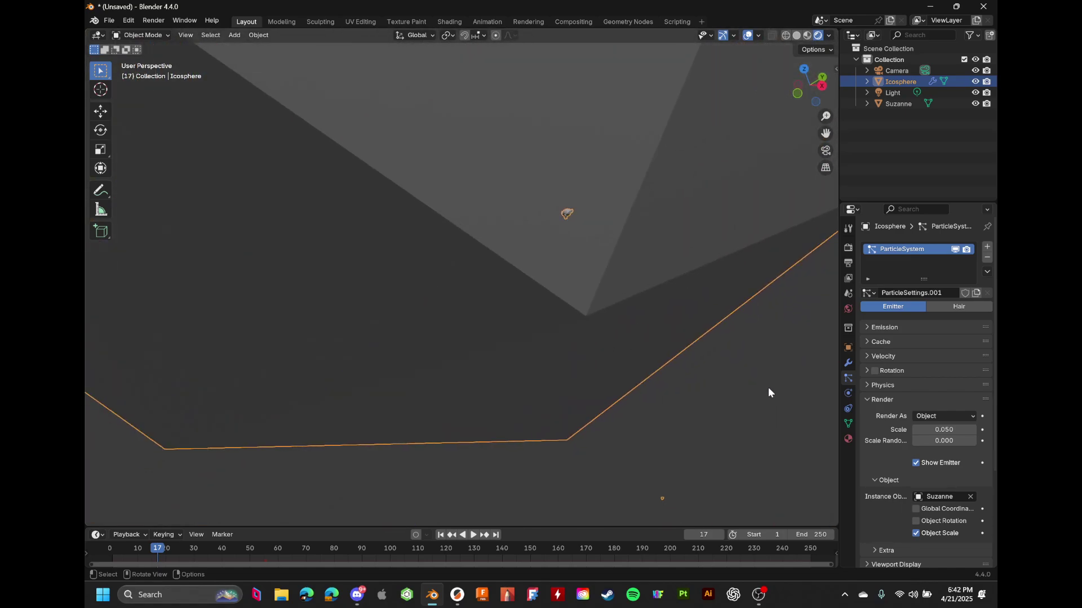
Set the particles' render scale to 1 and replay the animation from the start to view the monkeys
click(946, 429)
text(1)
key(Return)
scroll(563, 434, down, 8)
key(shift+Left)
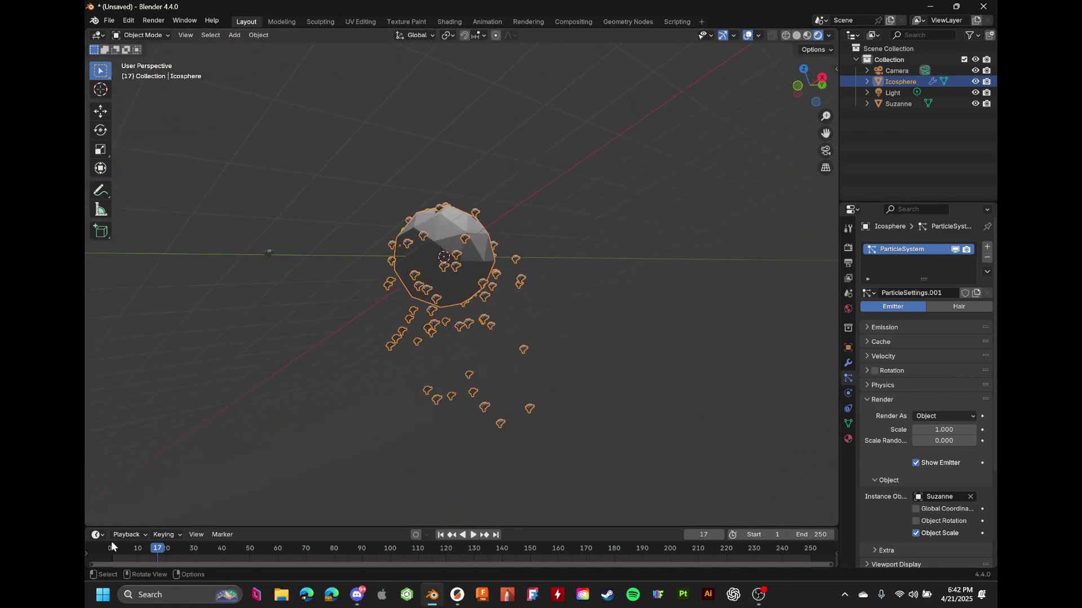
key(space)
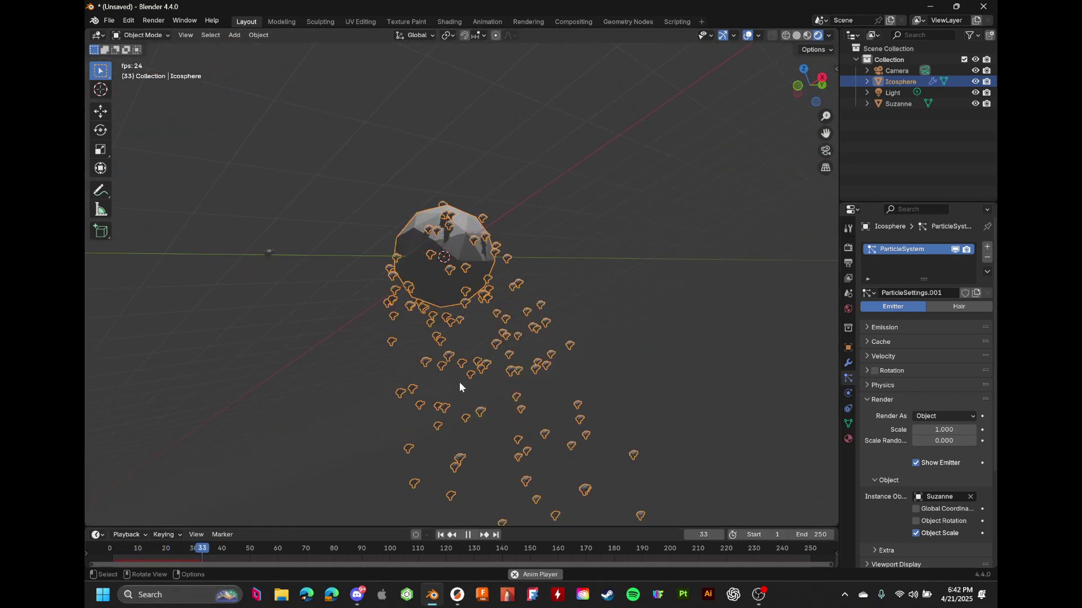
key(space)
middle_drag(578, 363, 659, 341)
Set the particles' Scale Randomness to 1 and replay the animation from near the start
click(917, 440)
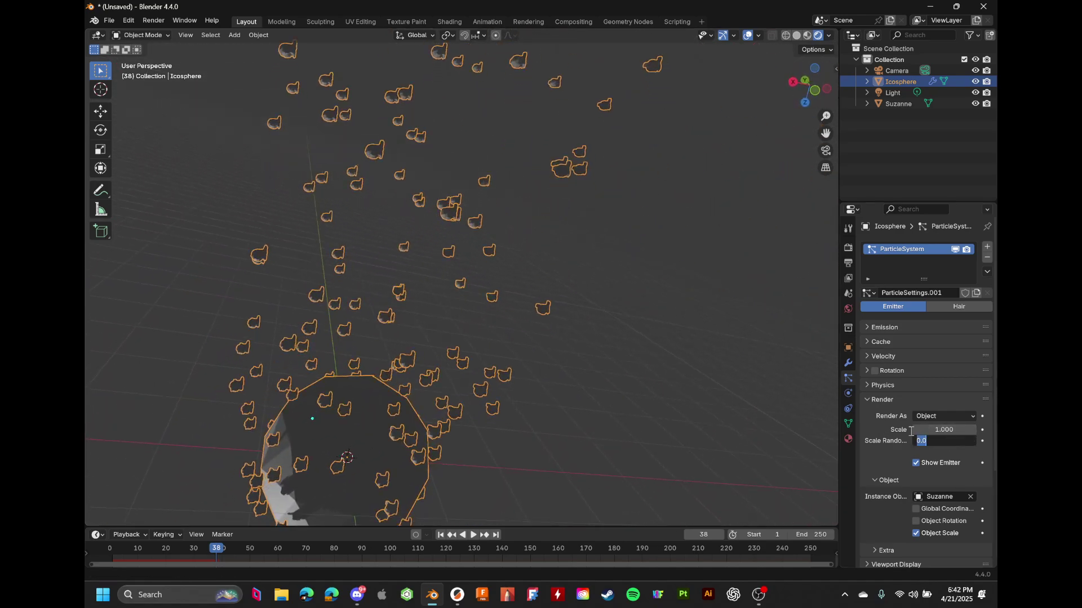
text(1)
key(Return)
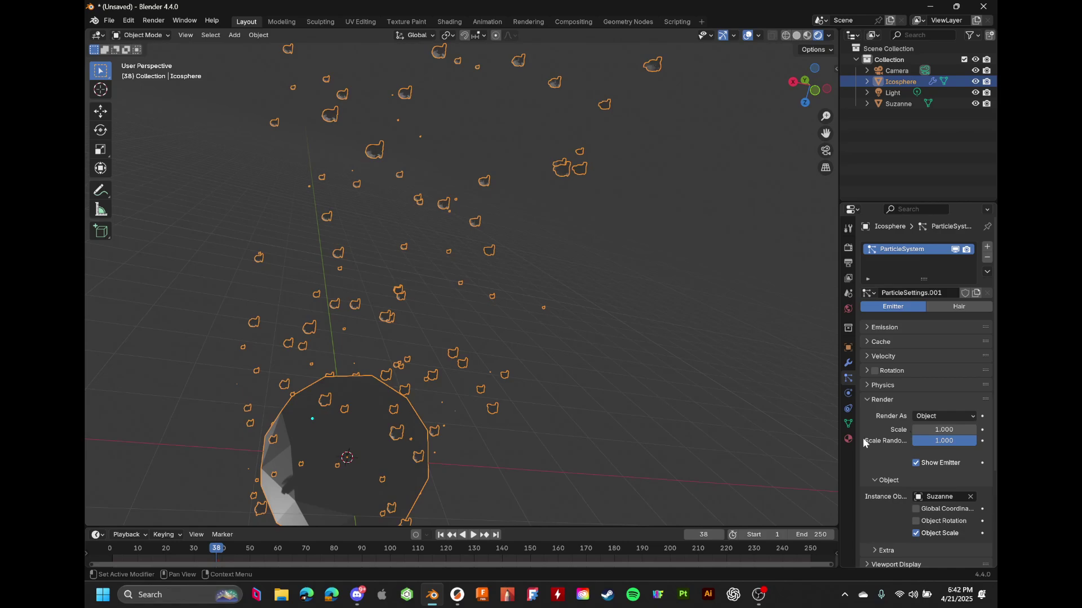
click(127, 549)
key(space)
key(space)
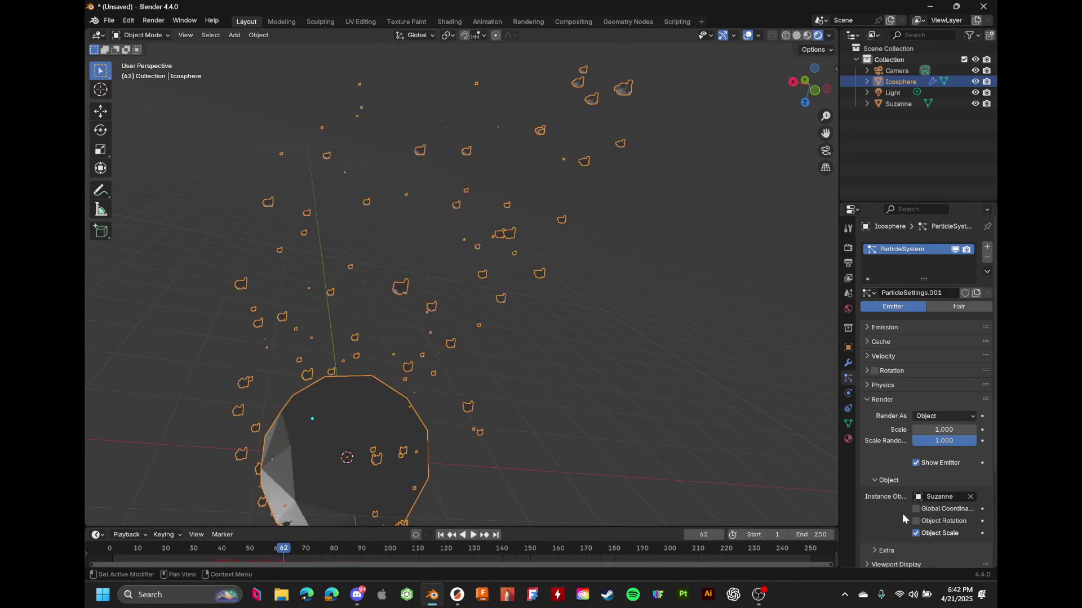
Try an object-aligned Y velocity of 0.42 m/s for the particles and play the animation from the start
scroll(921, 428, down, 2)
scroll(894, 458, down, 1)
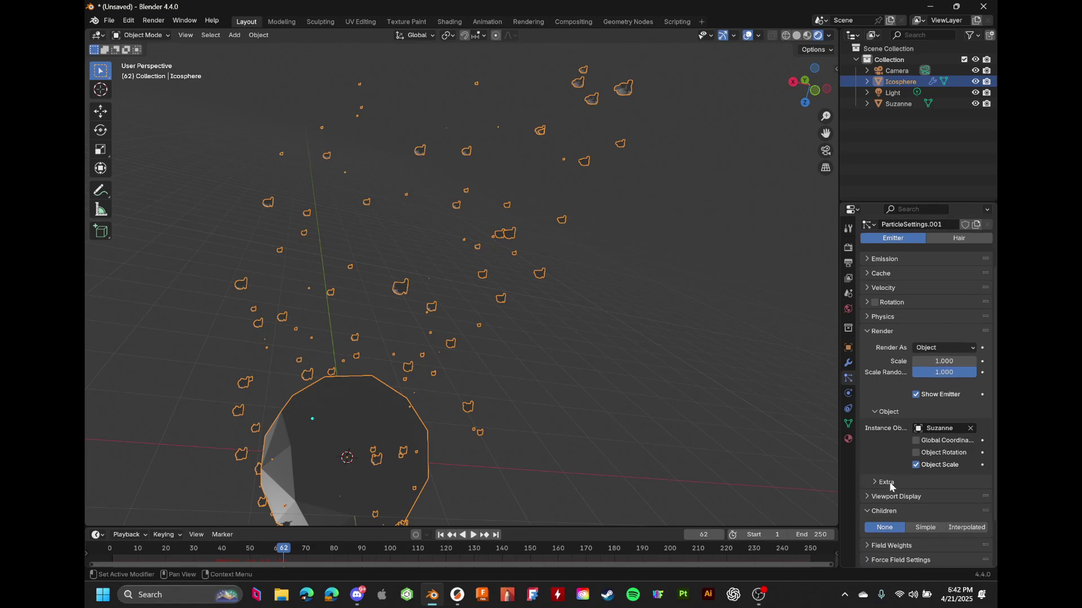
click(889, 482)
scroll(889, 476, up, 1)
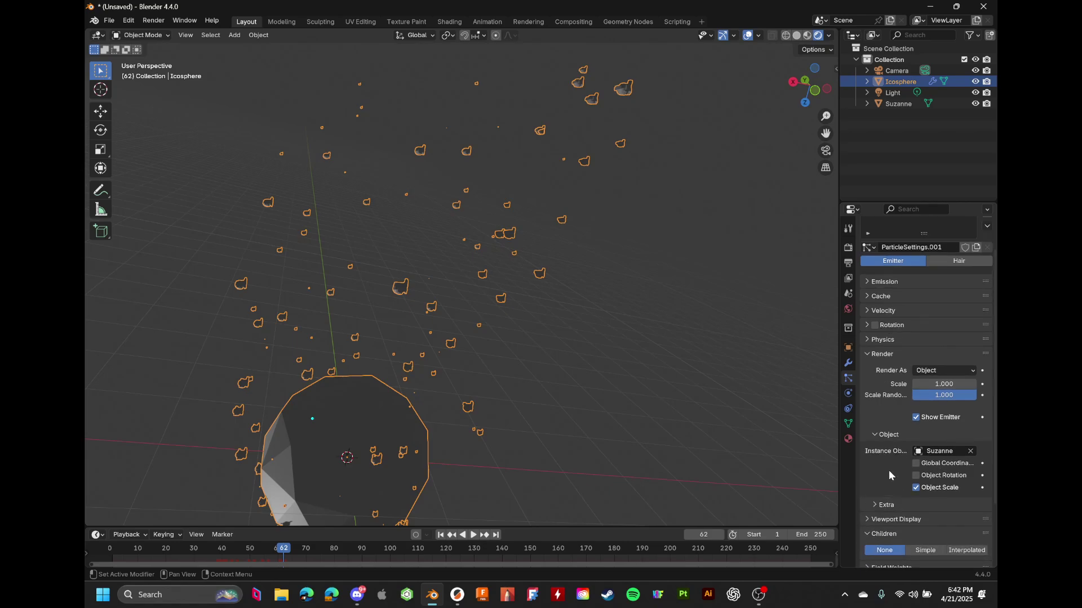
click(901, 312)
drag(944, 378, 958, 378)
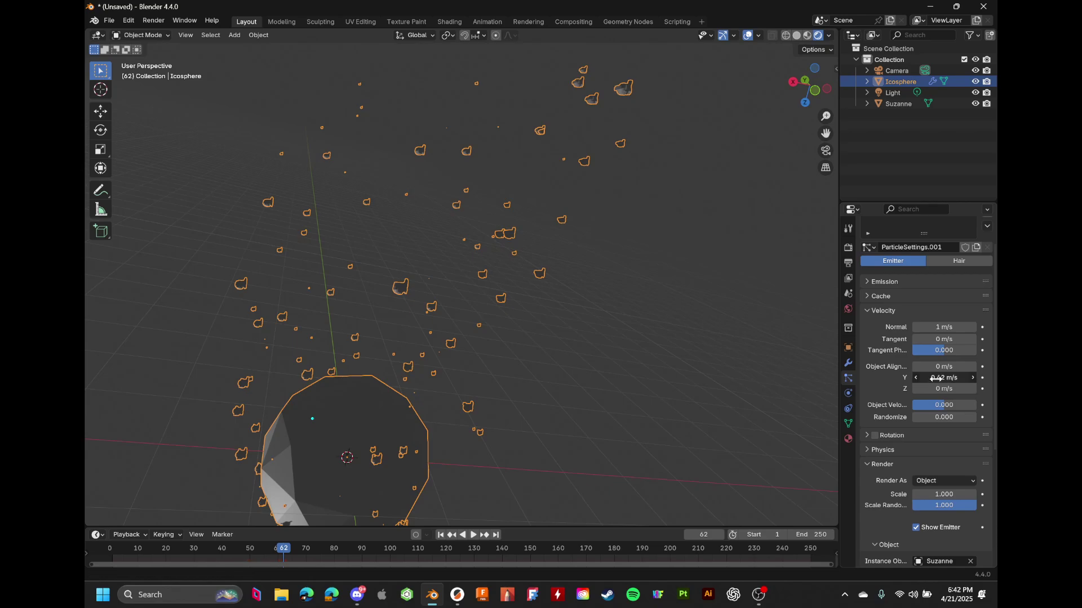
click(102, 555)
key(space)
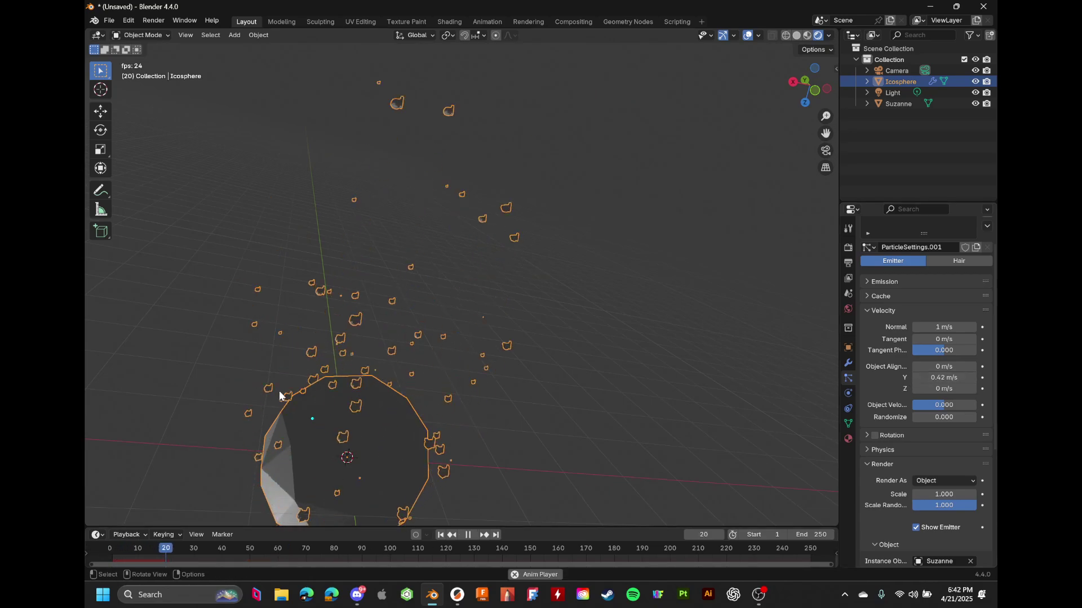
Try an object-aligned Y velocity of 19.3 m/s during playback, then reset it to 0 m/s
drag(935, 378, 964, 377)
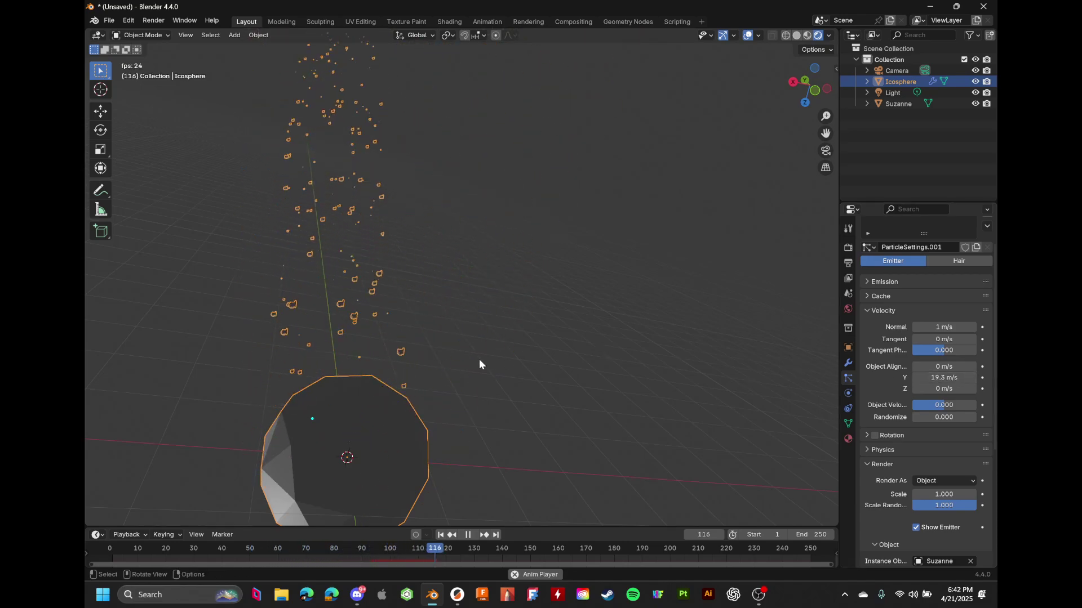
middle_drag(420, 380, 421, 381)
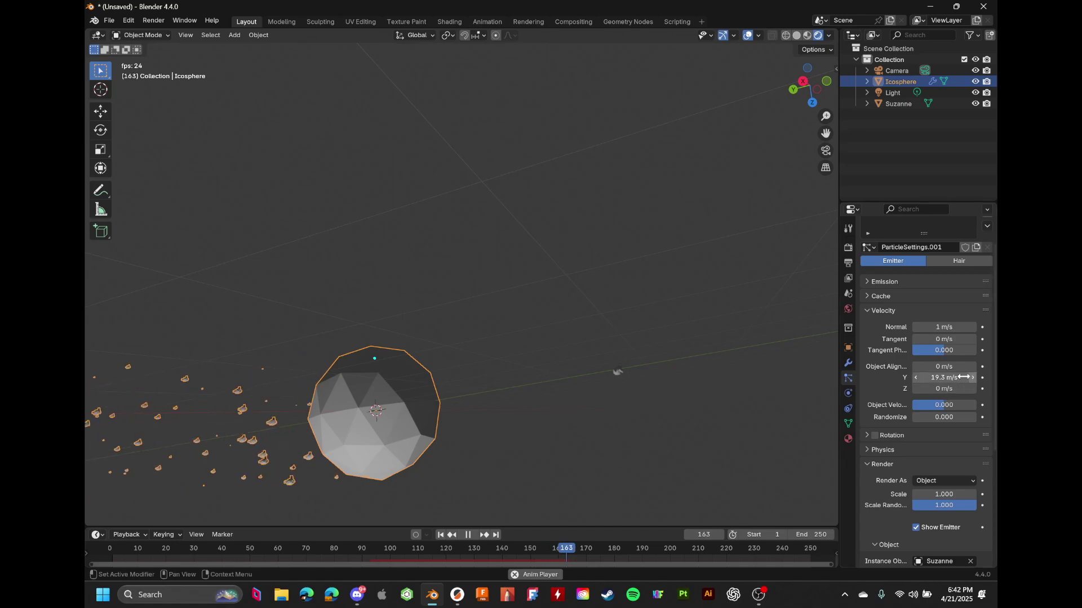
click(944, 377)
text(0)
key(Return)
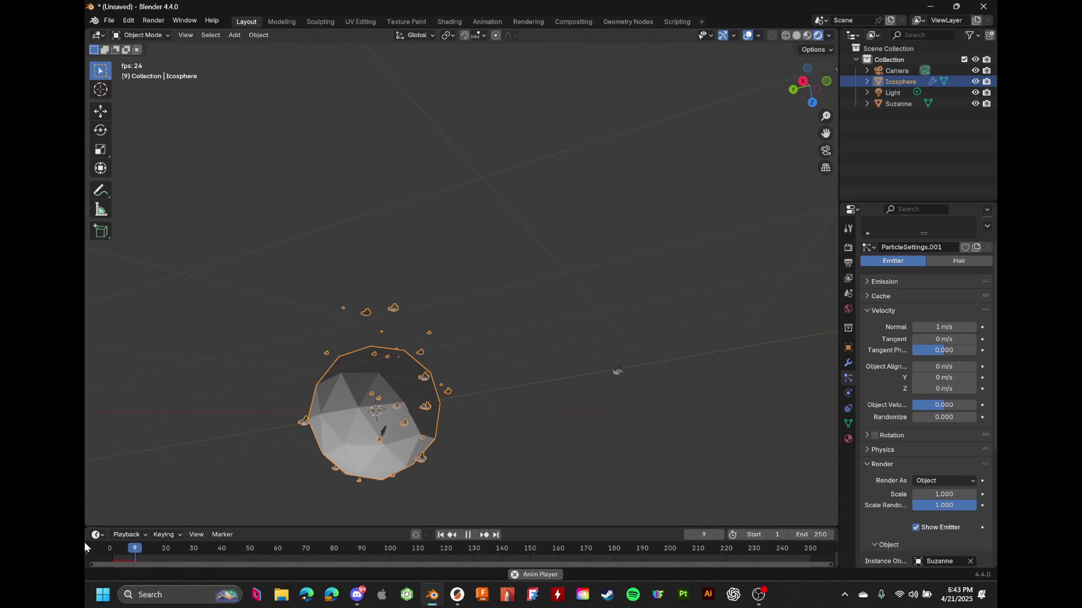
Set the object-aligned Z velocity to 16.8 m/s, watch the particles shoot upward and stop the playback
drag(944, 389, 983, 389)
scroll(651, 330, down, 2)
scroll(652, 330, down, 3)
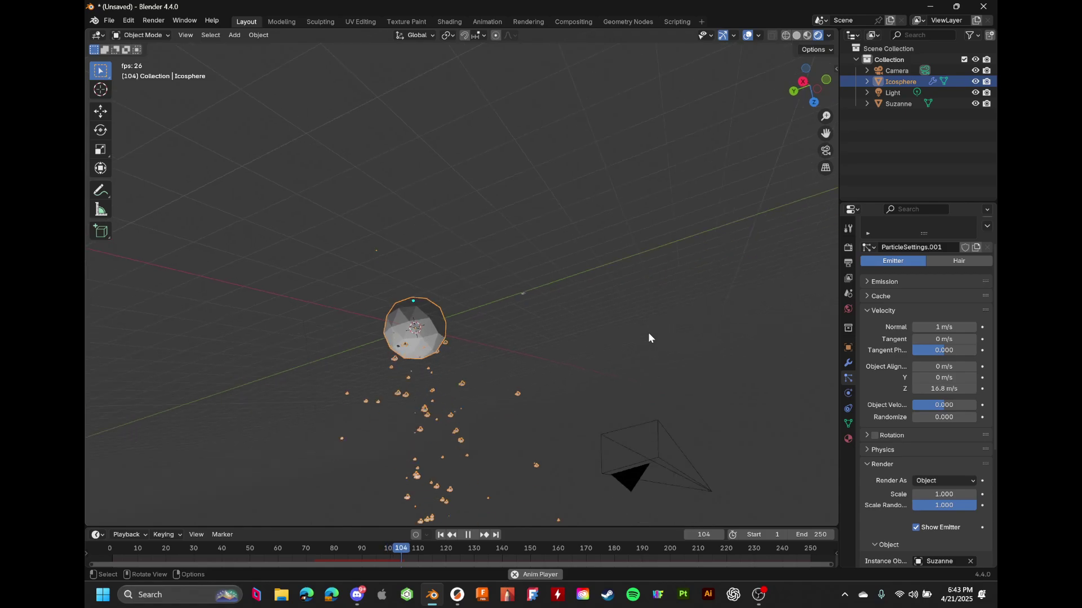
middle_drag(647, 332, 635, 313)
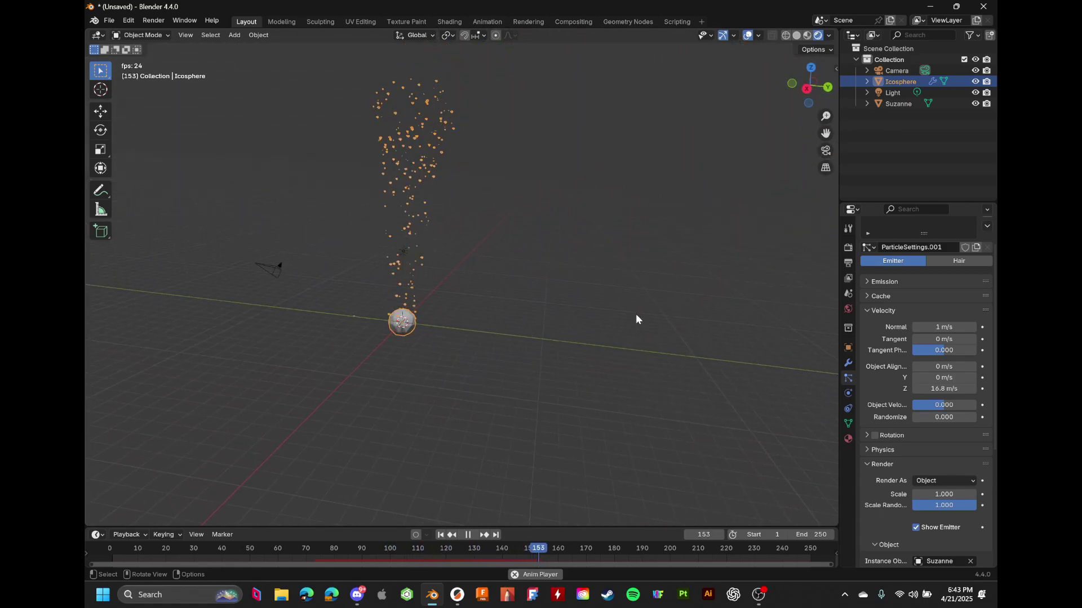
key(space)
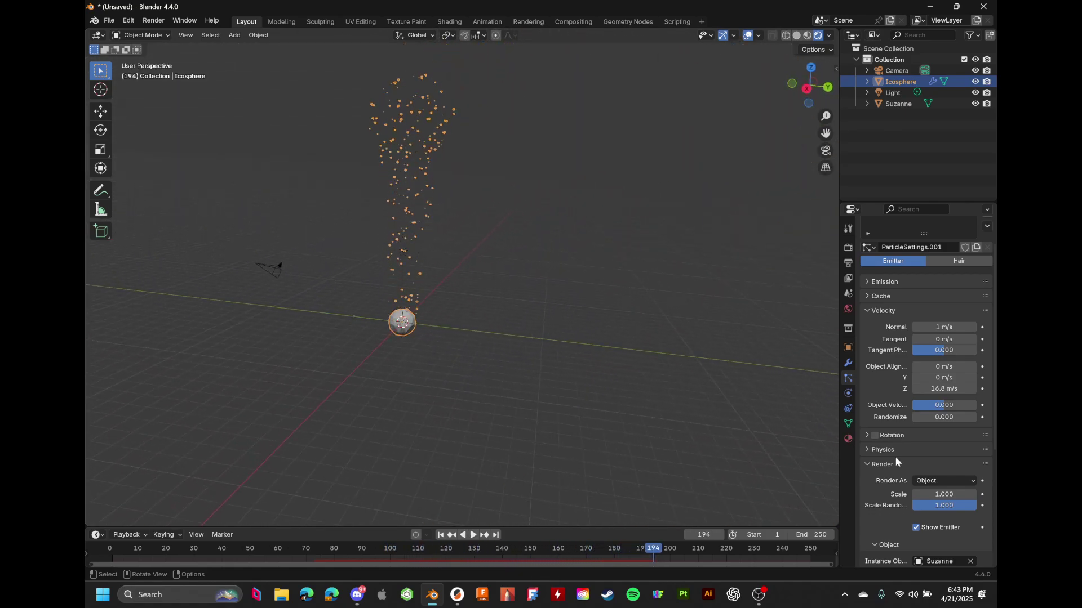
Expand the Cache and Emission settings and set the particle lifetime to 200 frames
scroll(890, 459, down, 4)
scroll(883, 401, up, 6)
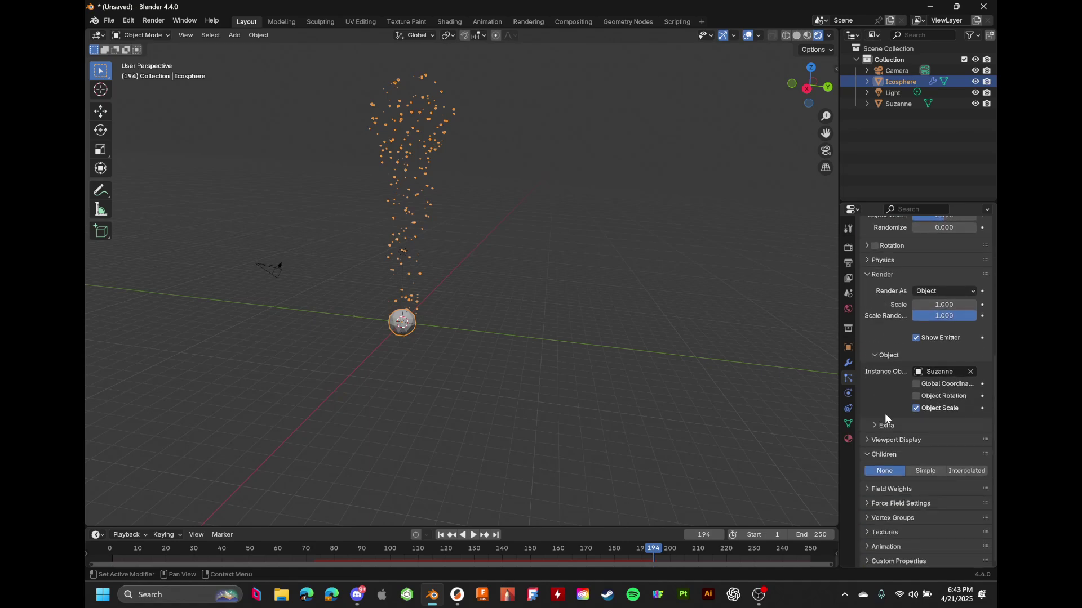
click(878, 338)
click(877, 329)
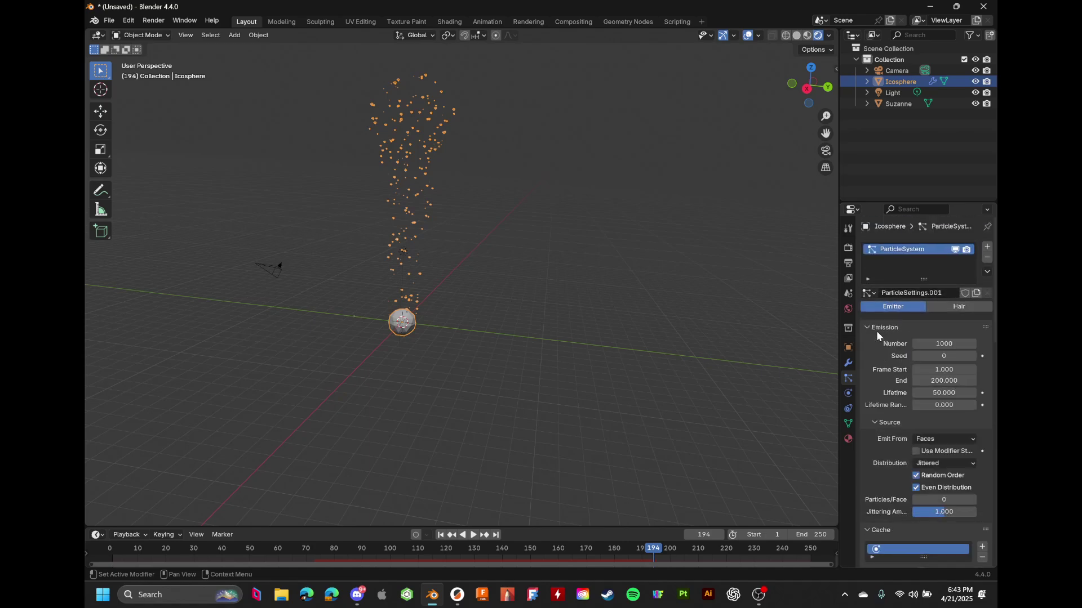
click(958, 396)
text(200)
key(Return)
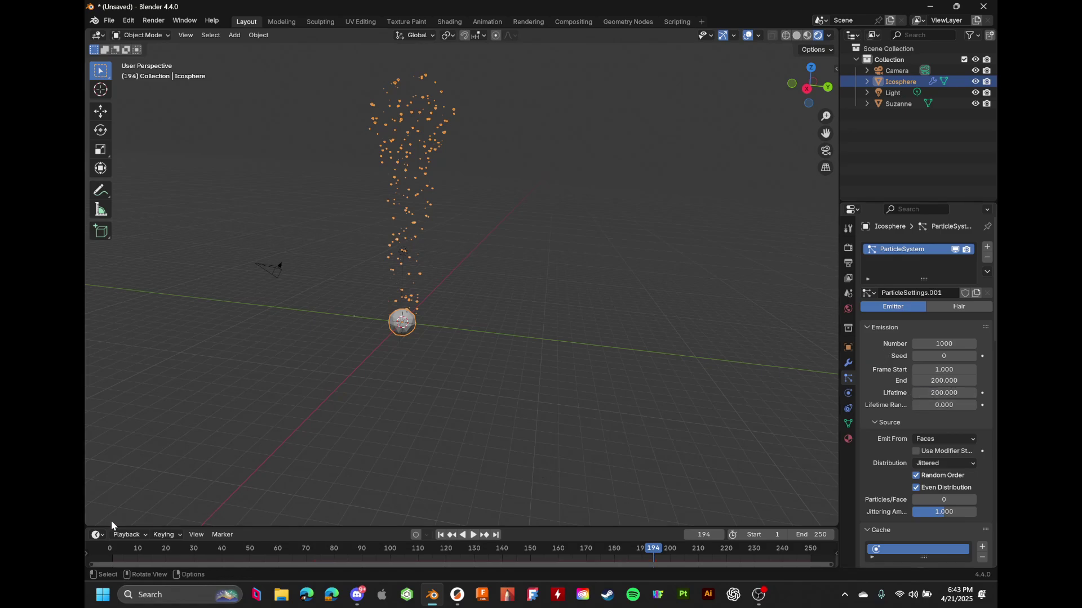
Replay the particle animation from the start to watch the 200-frame lifetime, and stop the playback
click(97, 543)
key(space)
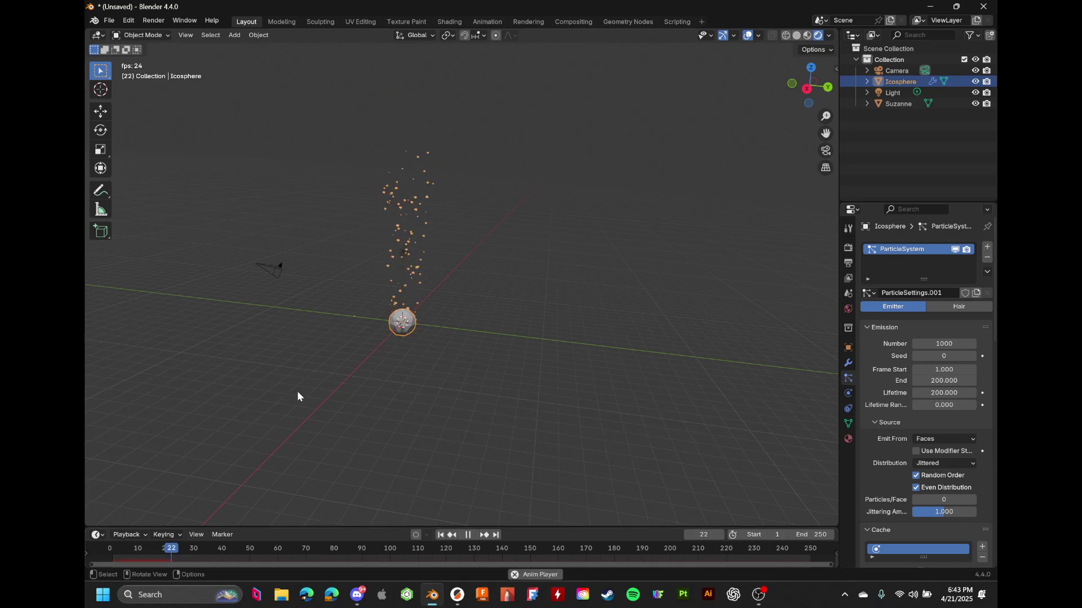
middle_drag(296, 391, 563, 362)
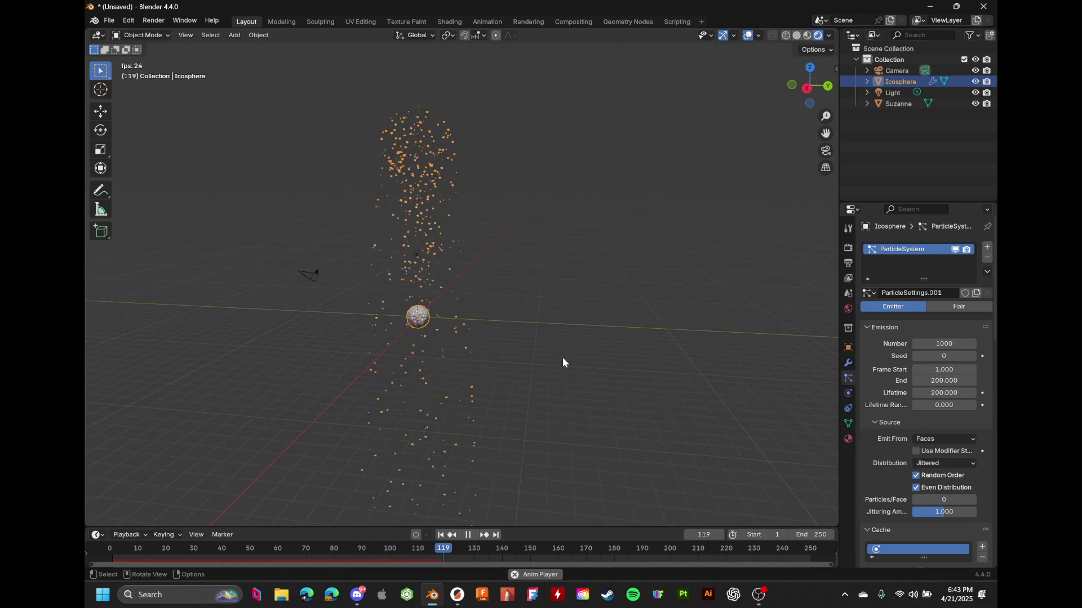
key(space)
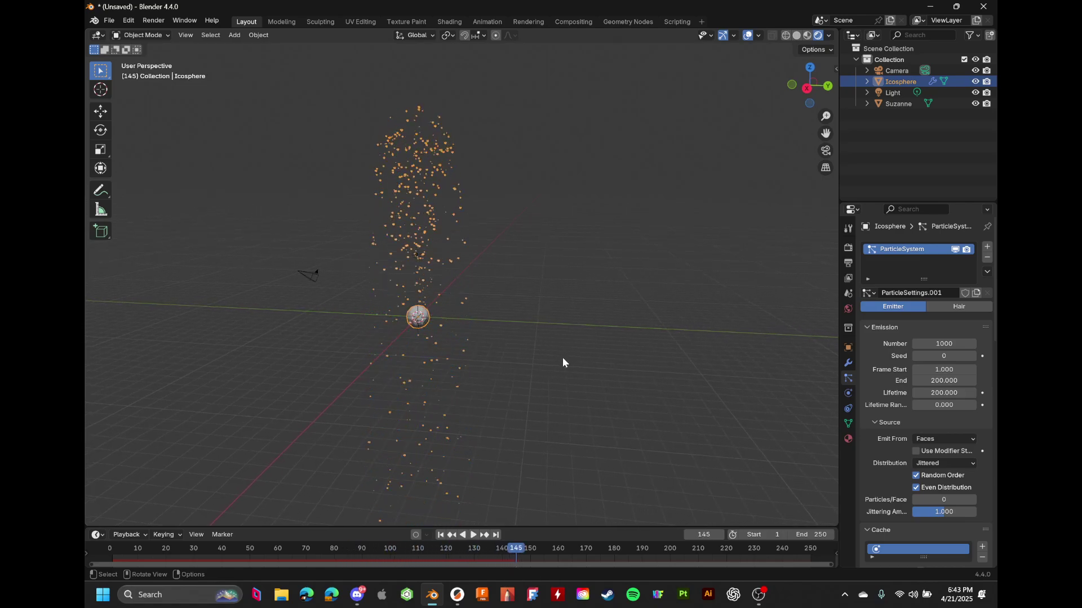
Delete the icosphere, light and Suzanne from the scene, keeping the camera
drag(563, 460, 326, 140)
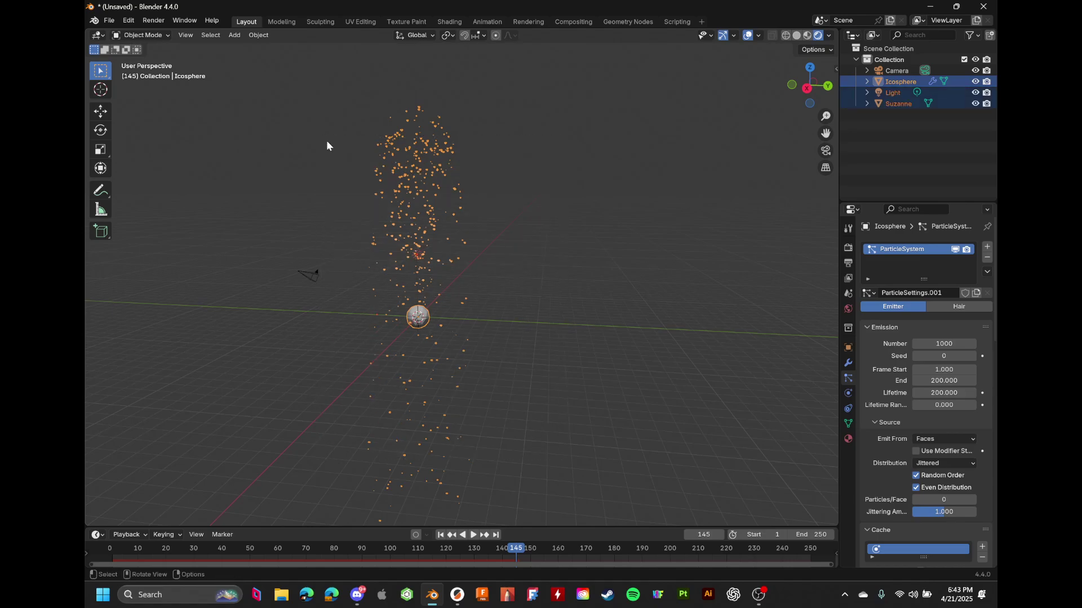
key(Delete)
scroll(442, 180, down, 3)
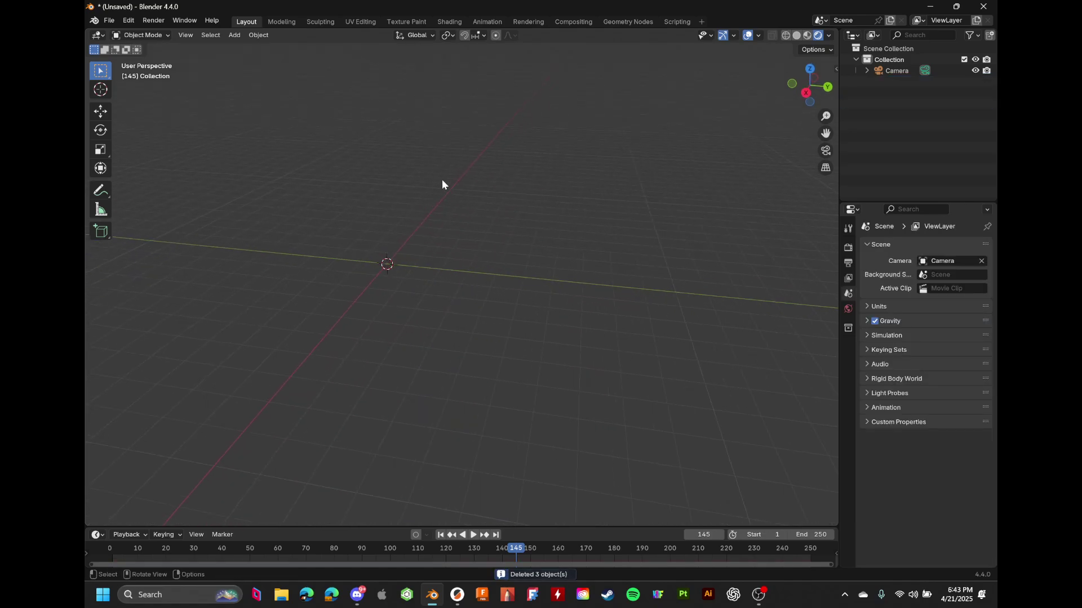
click(258, 34)
scroll(373, 179, up, 4)
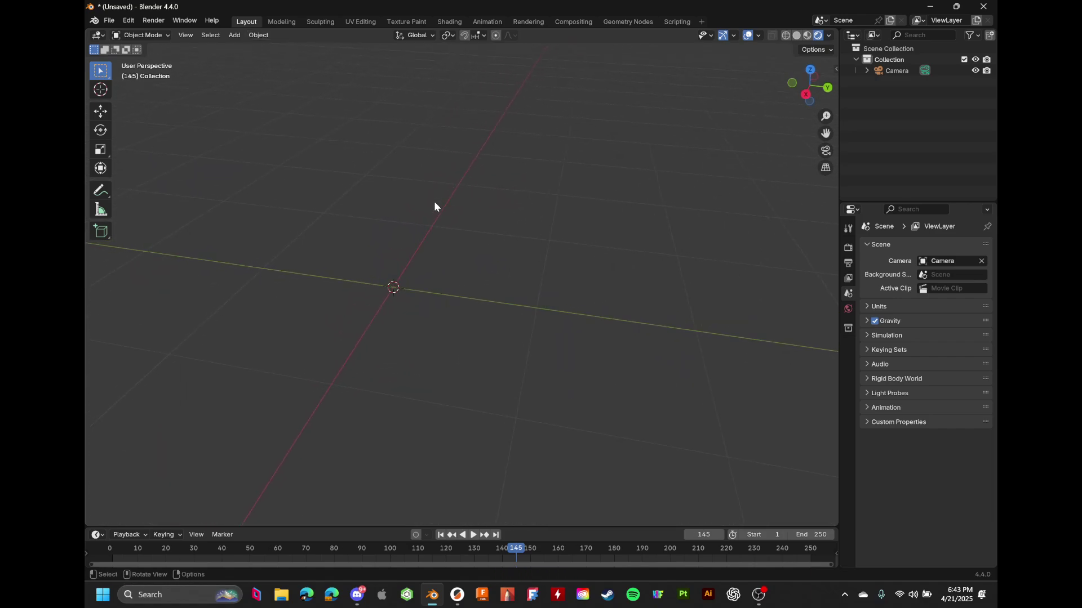
Add a Monkey mesh at the scene origin and display it in solid viewport shading
key(shift+a)
mouse_move(430, 214)
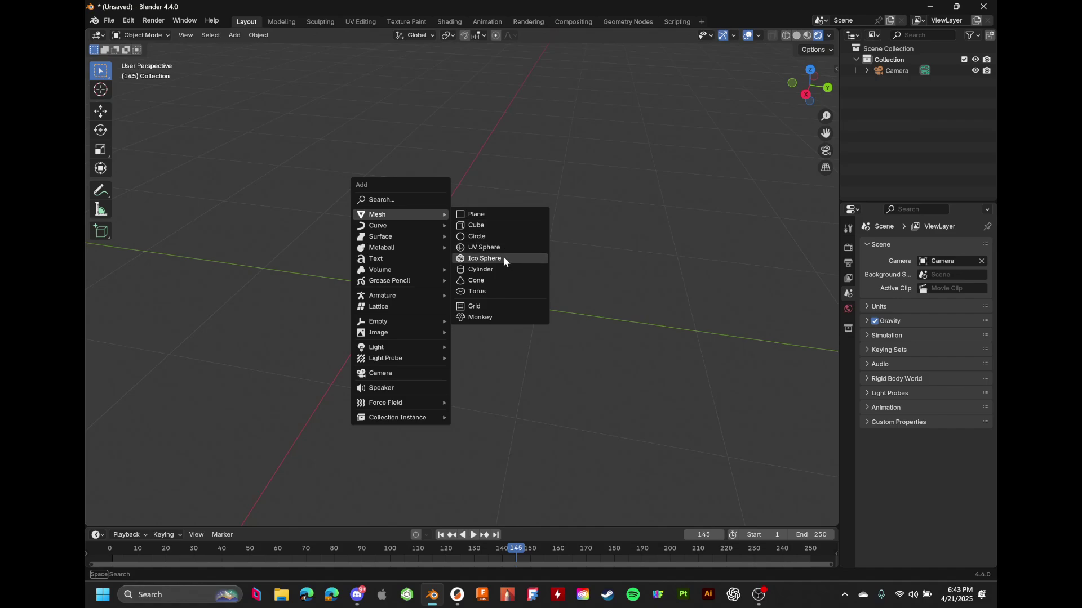
click(494, 318)
middle_drag(630, 197, 707, 191)
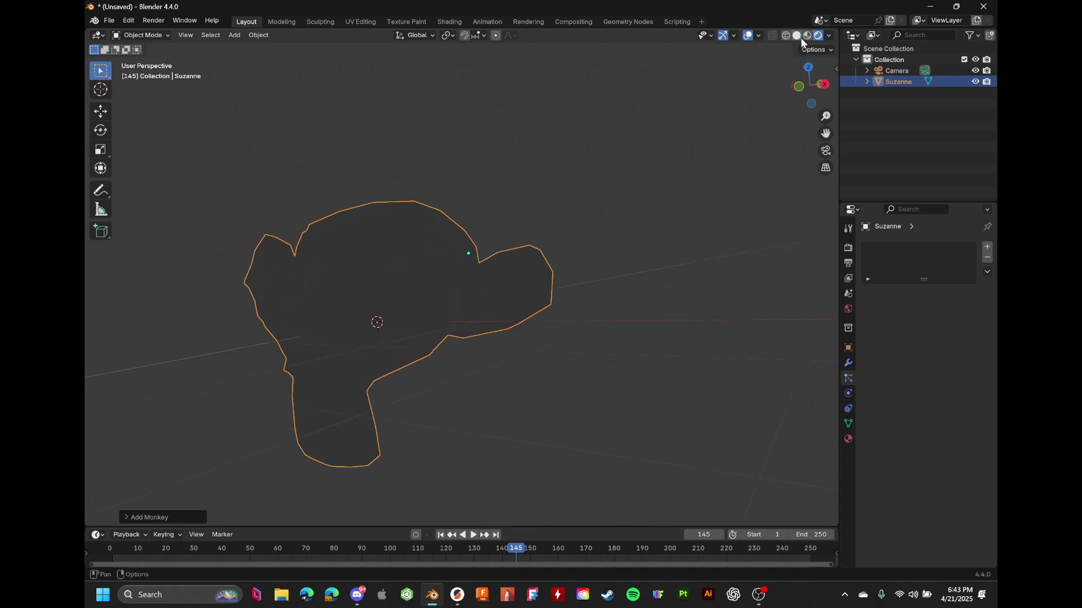
click(797, 36)
mouse_move(580, 197)
middle_down()
mouse_move(618, 172)
mouse_move(654, 192)
mouse_move(764, 344)
mouse_move(715, 308)
middle_up()
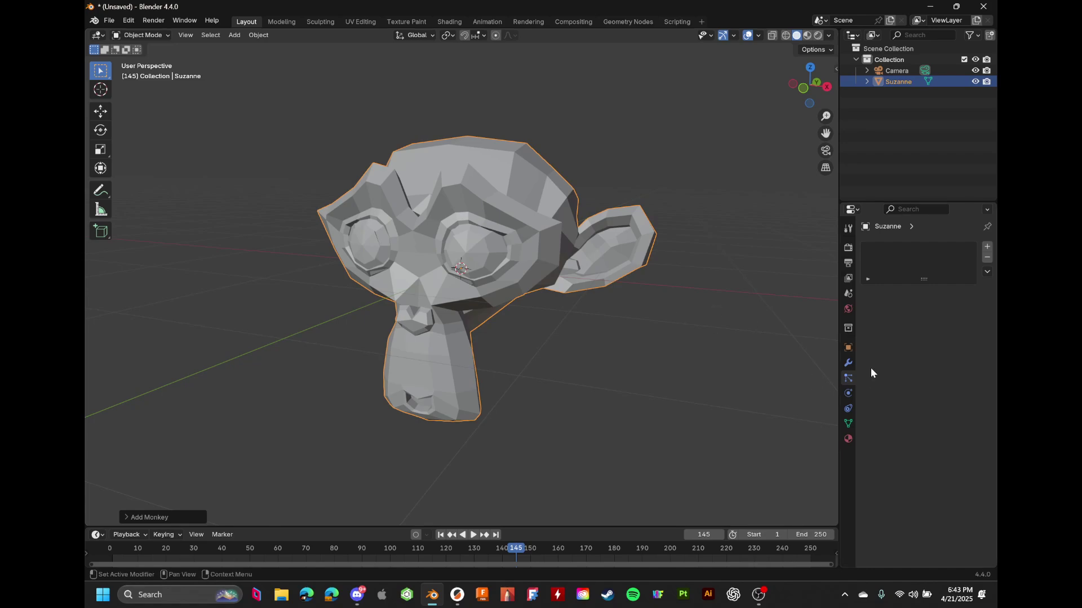
Add a particle system to the monkey and set its type to Hair
click(847, 394)
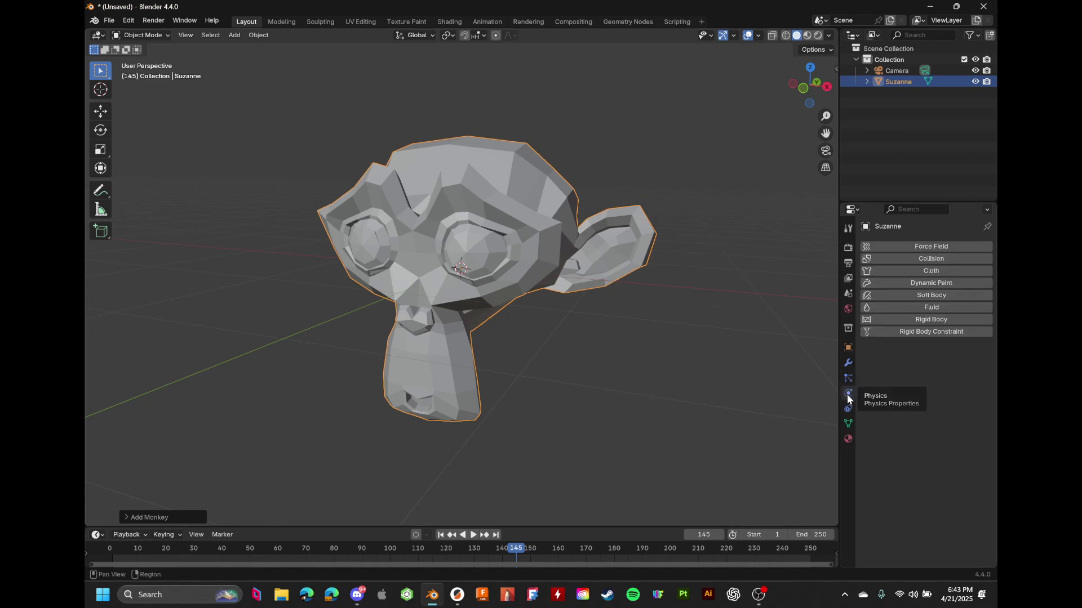
click(850, 380)
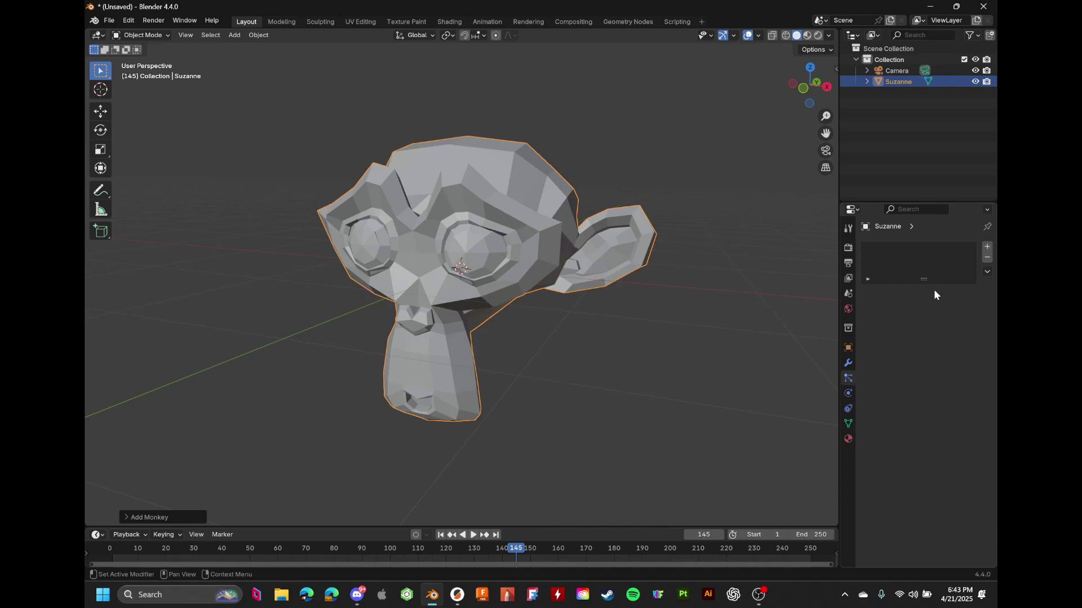
click(987, 246)
click(971, 307)
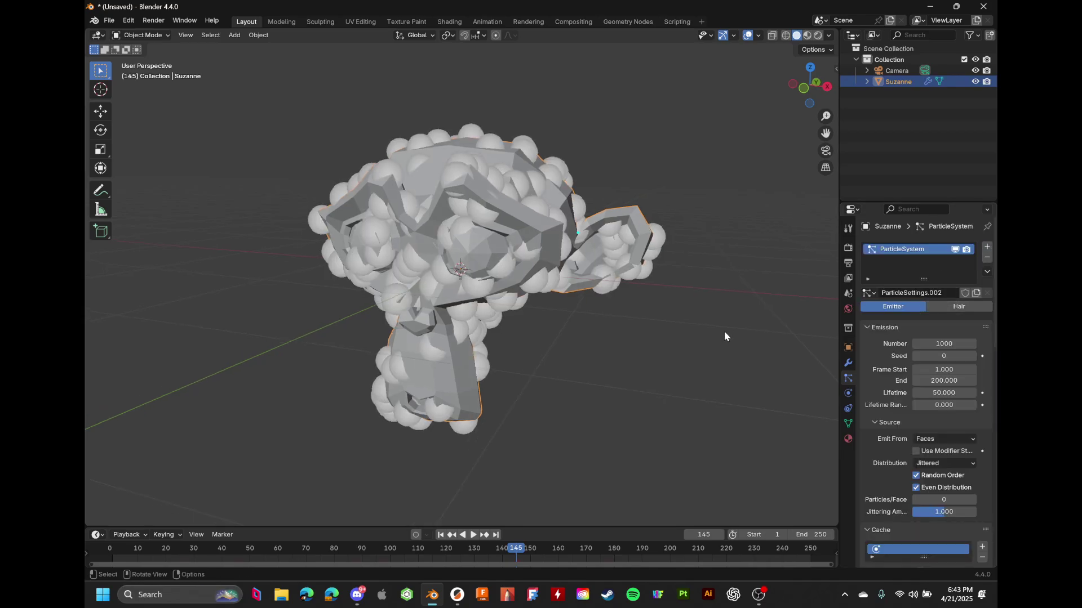
scroll(638, 294, down, 8)
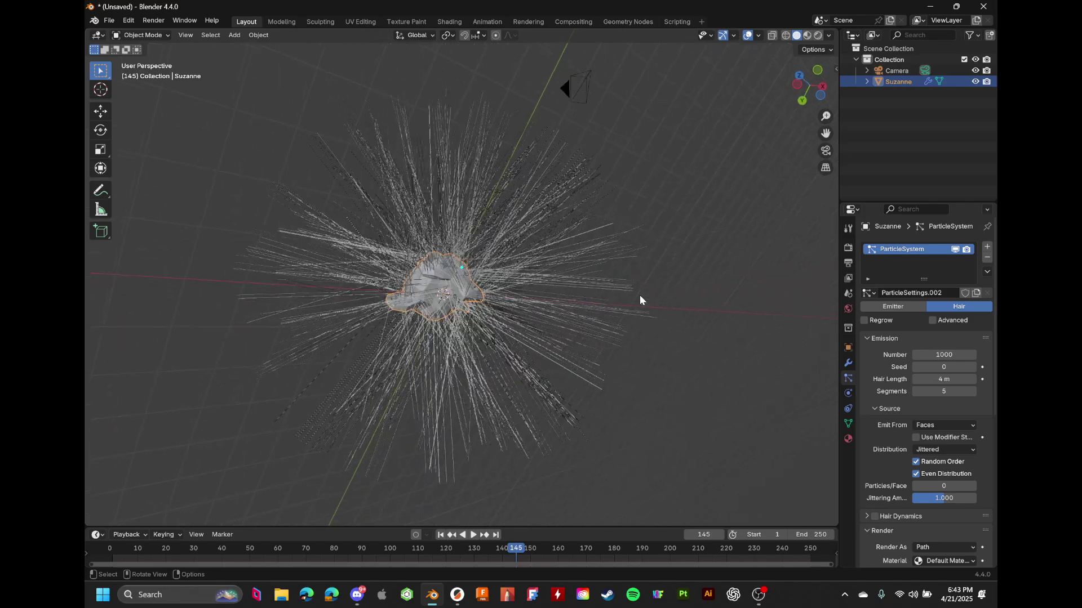
middle_drag(640, 295, 697, 330)
scroll(698, 330, up, 3)
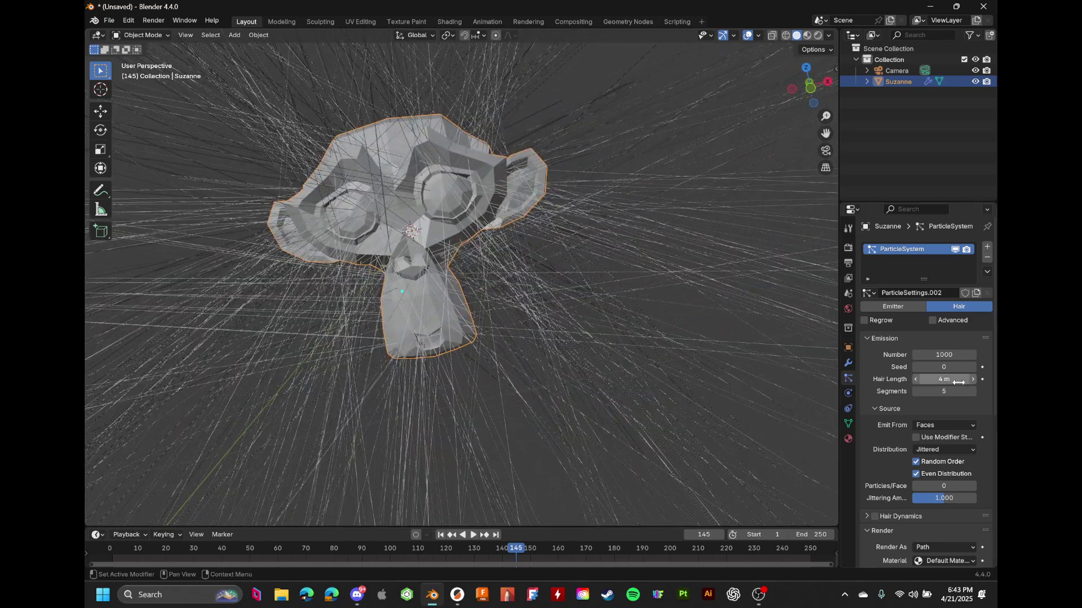
Shorten the monkey's Hair Length to 0.18 m and inspect the strands up close
drag(958, 380, 907, 380)
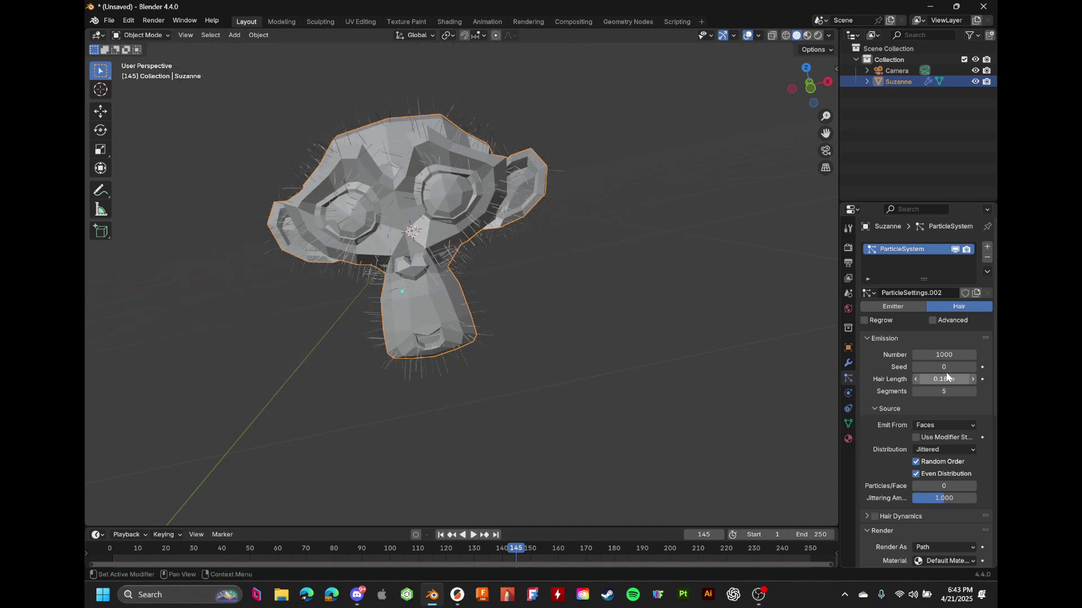
middle_drag(670, 293, 675, 360)
scroll(691, 302, up, 4)
scroll(691, 302, up, 3)
scroll(890, 446, down, 3)
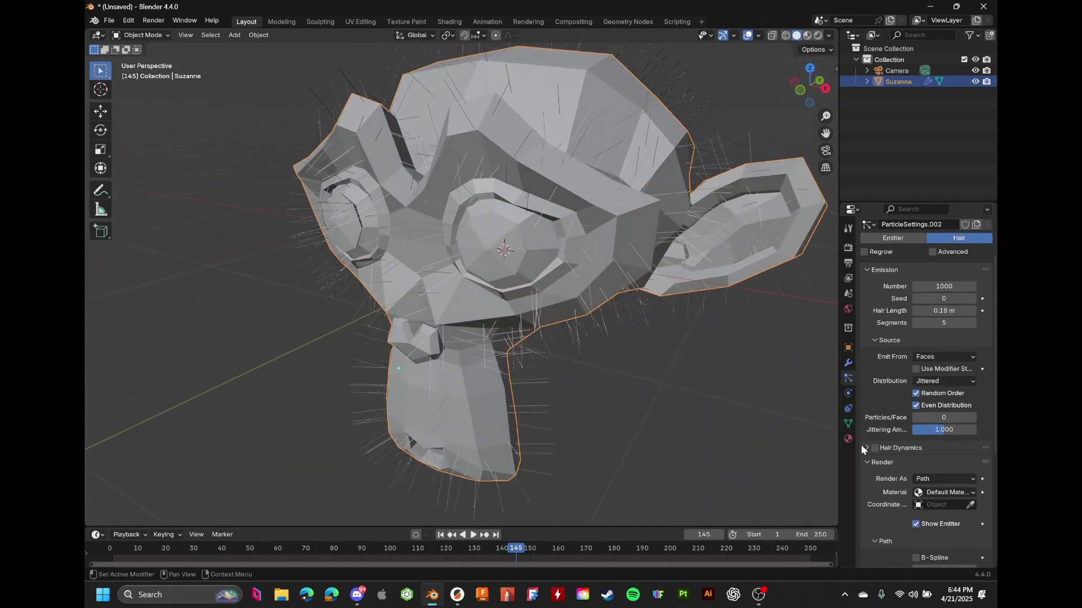
Expand the Hair Dynamics and Hair Shape settings and try a Strand Shape of -0.211
click(862, 446)
scroll(862, 446, down, 8)
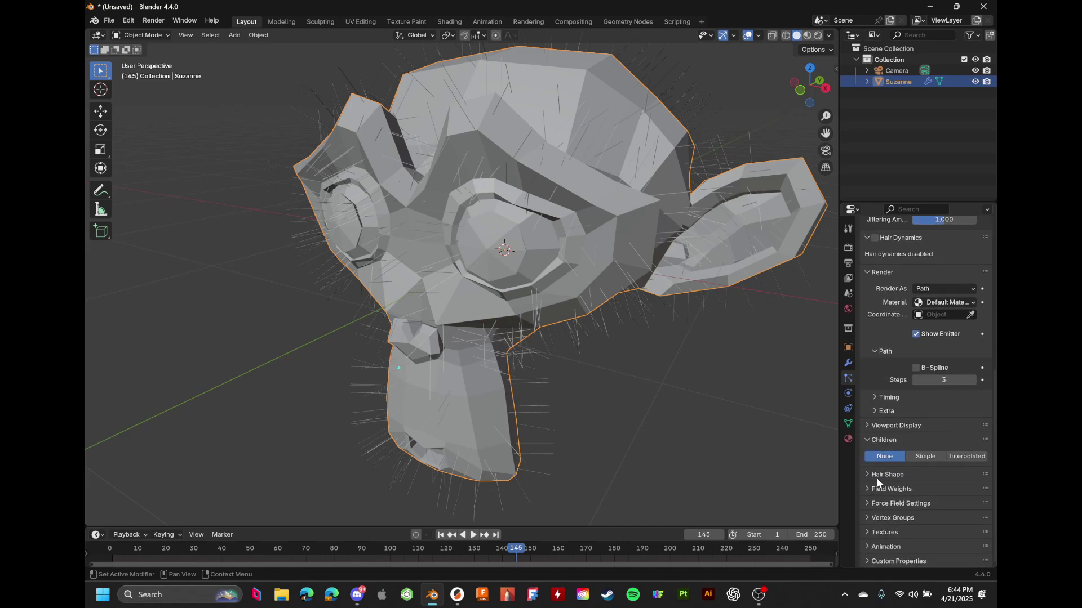
click(875, 474)
scroll(932, 479, down, 3)
drag(944, 422, 978, 423)
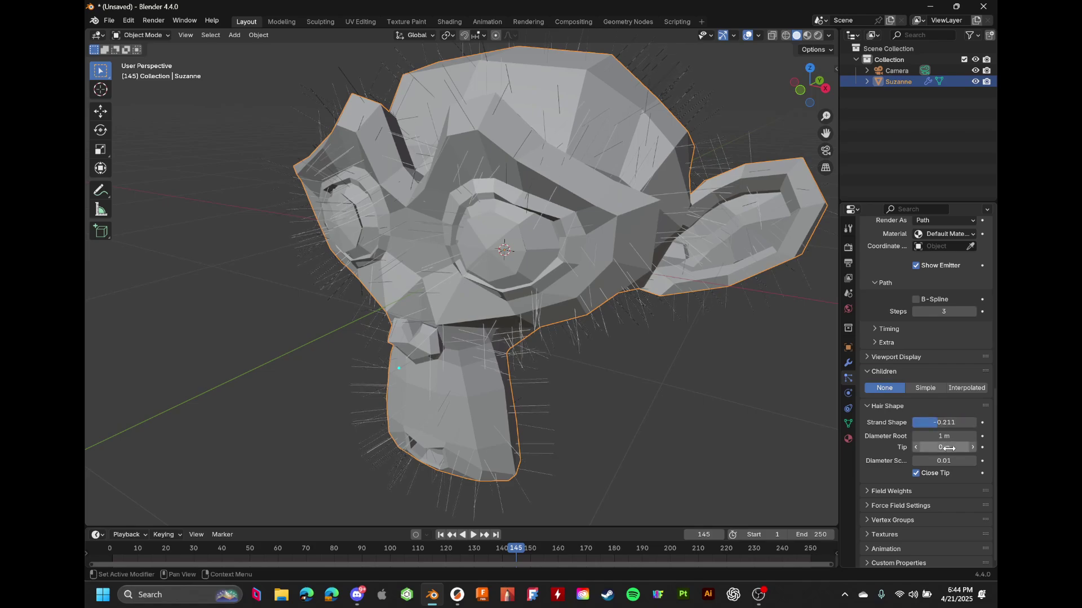
scroll(913, 472, down, 1)
scroll(885, 451, up, 10)
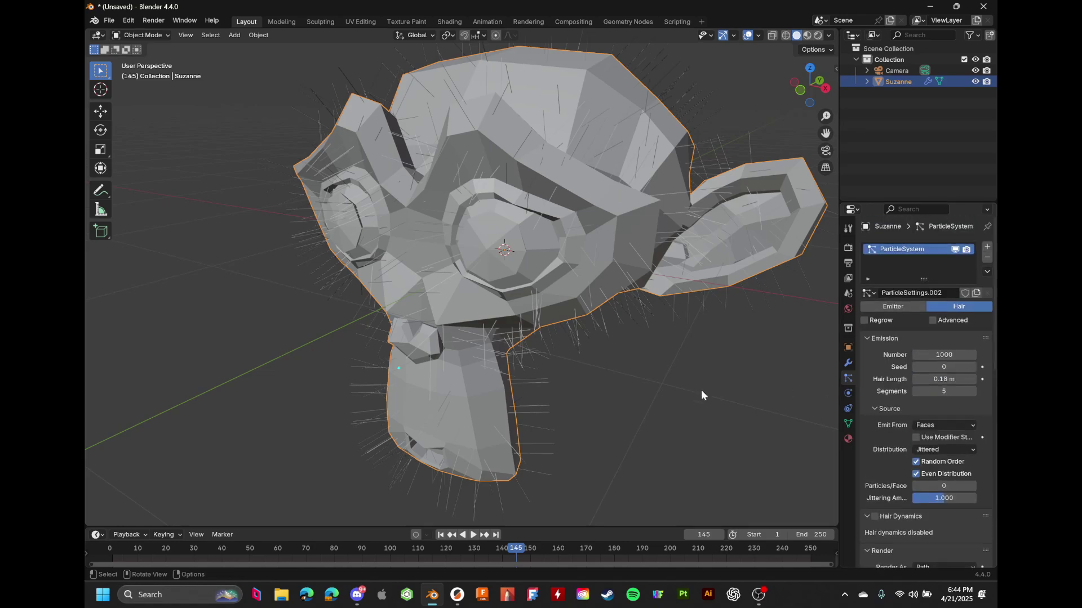
Remove the monkey's particle system, apply the Quick Fur effect instead and deselect the fur
click(987, 258)
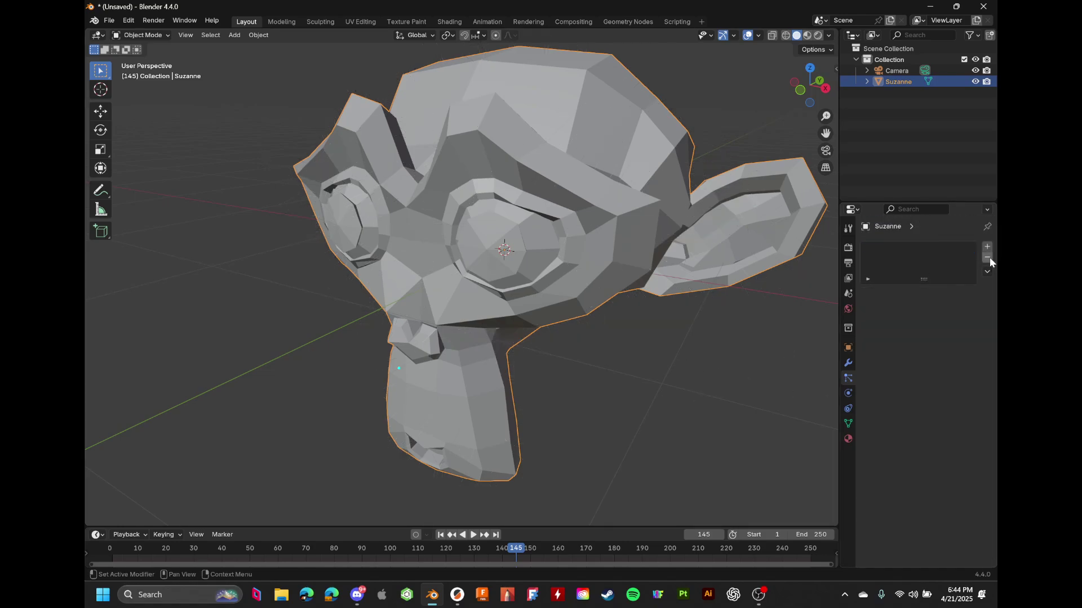
click(267, 34)
mouse_move(344, 351)
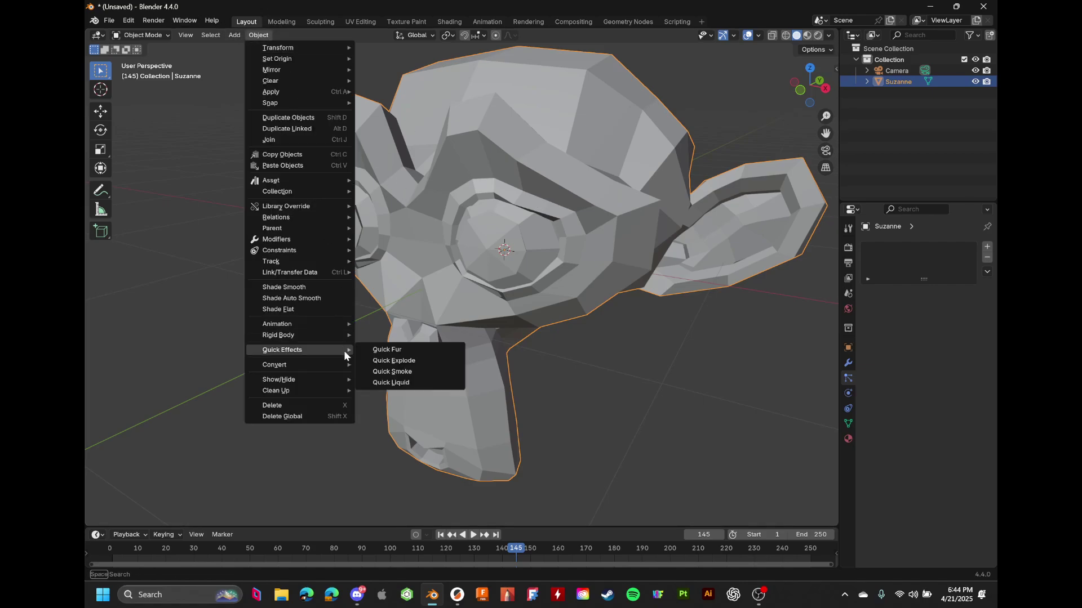
click(416, 350)
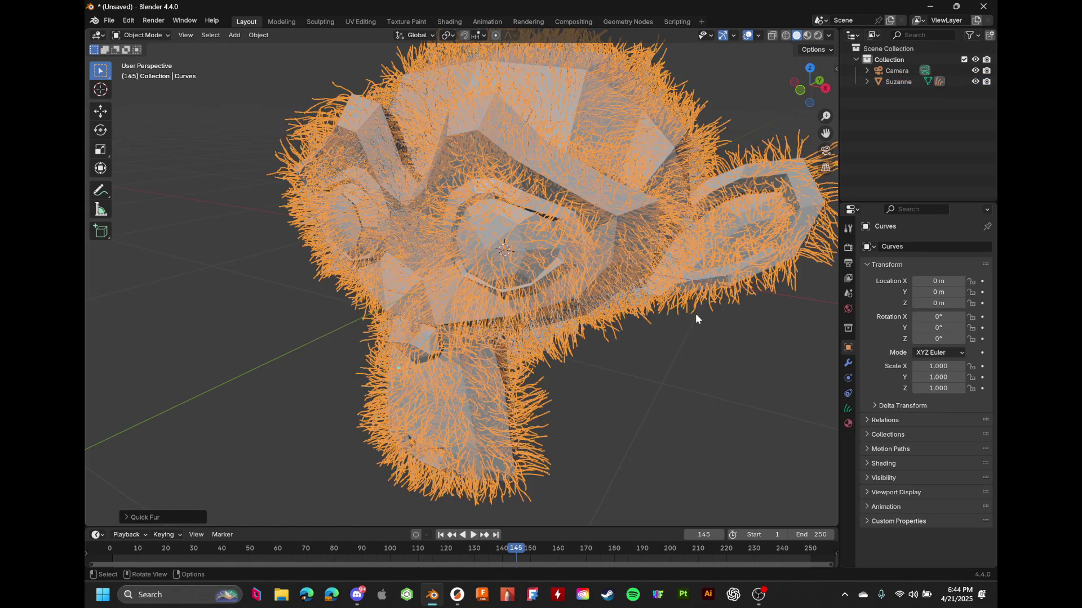
click(695, 315)
middle_drag(684, 329, 837, 406)
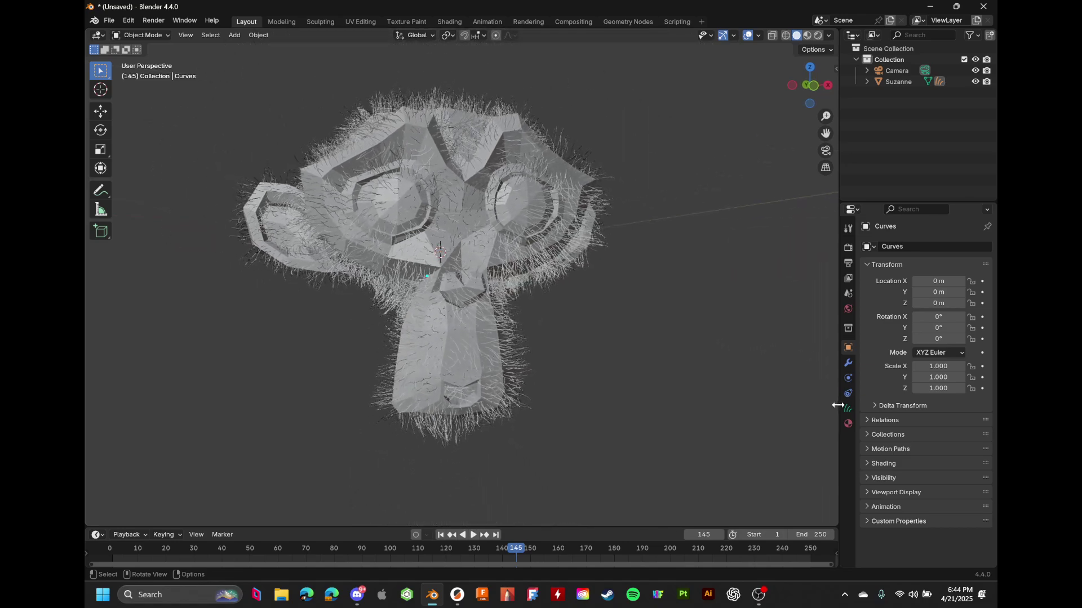
Examine the fur curves' data properties and the settings of their hair modifiers
click(847, 408)
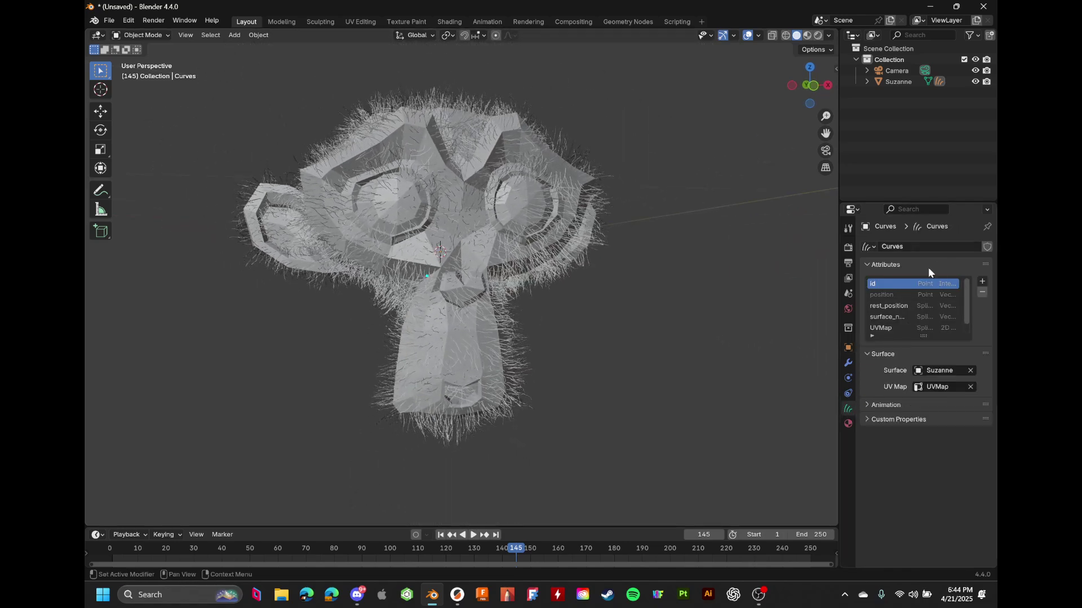
scroll(915, 309, down, 1)
click(886, 405)
click(882, 440)
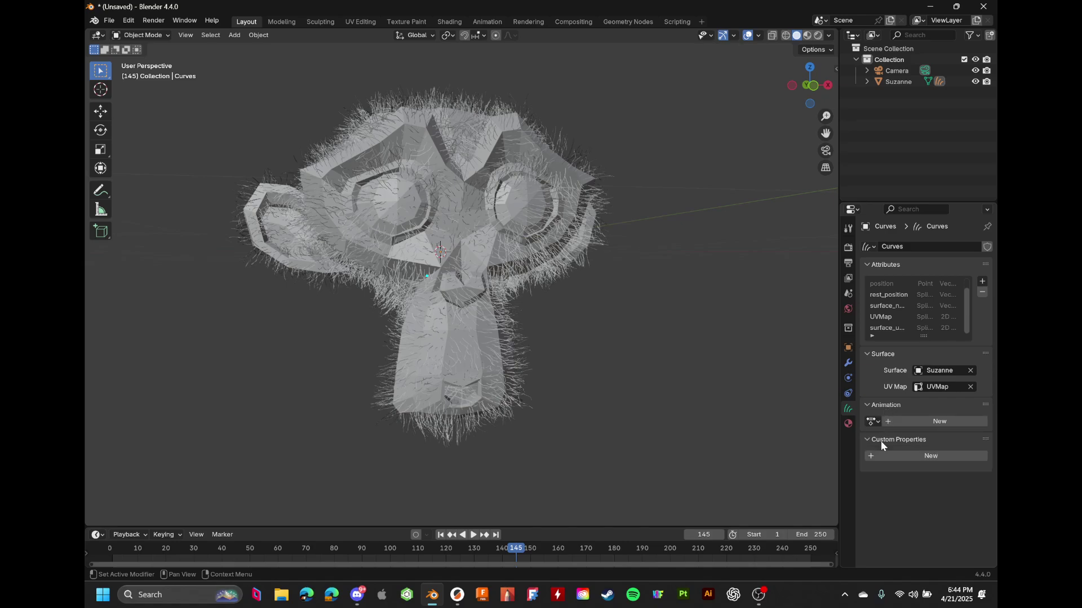
click(850, 364)
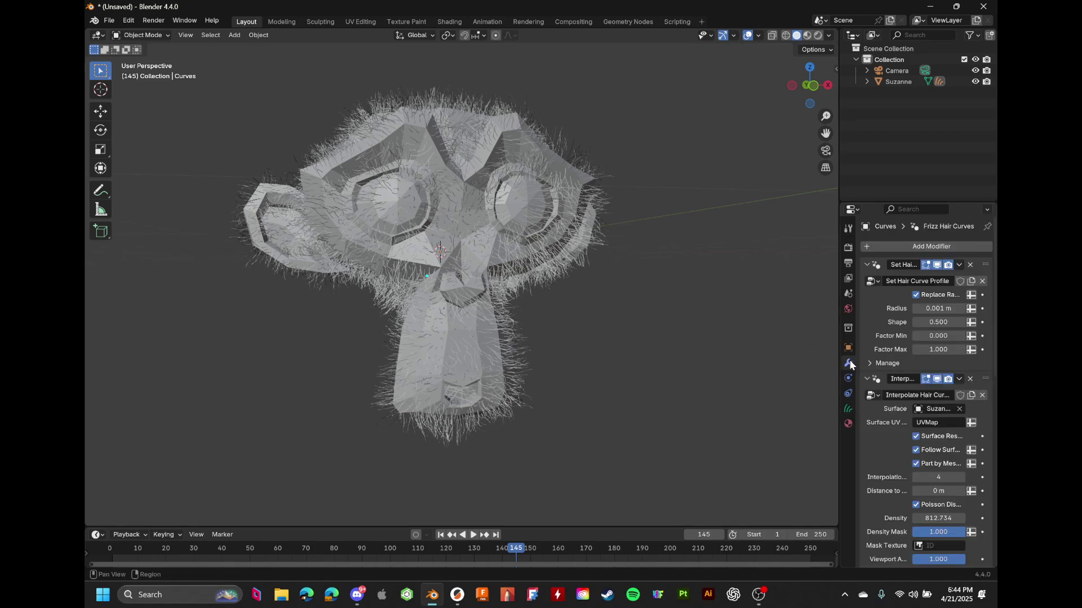
scroll(882, 310, down, 12)
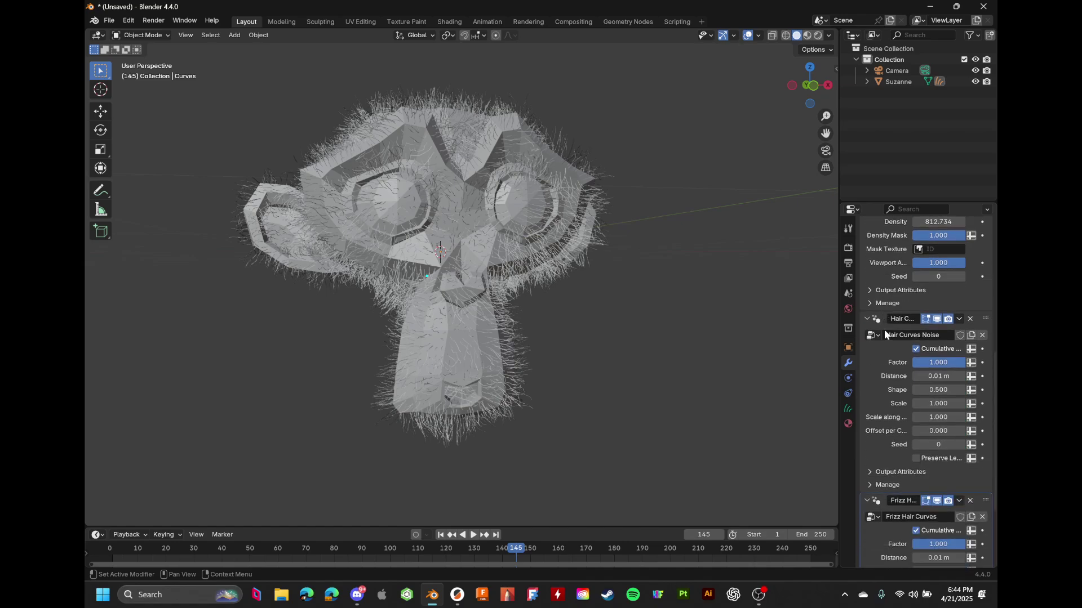
scroll(884, 354, up, 12)
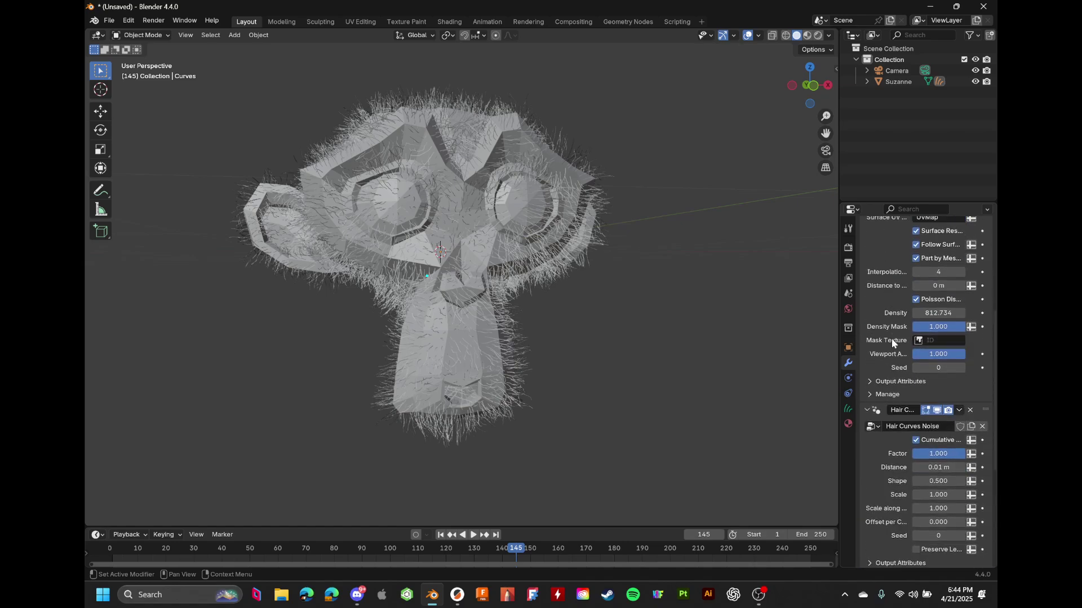
scroll(782, 294, up, 5)
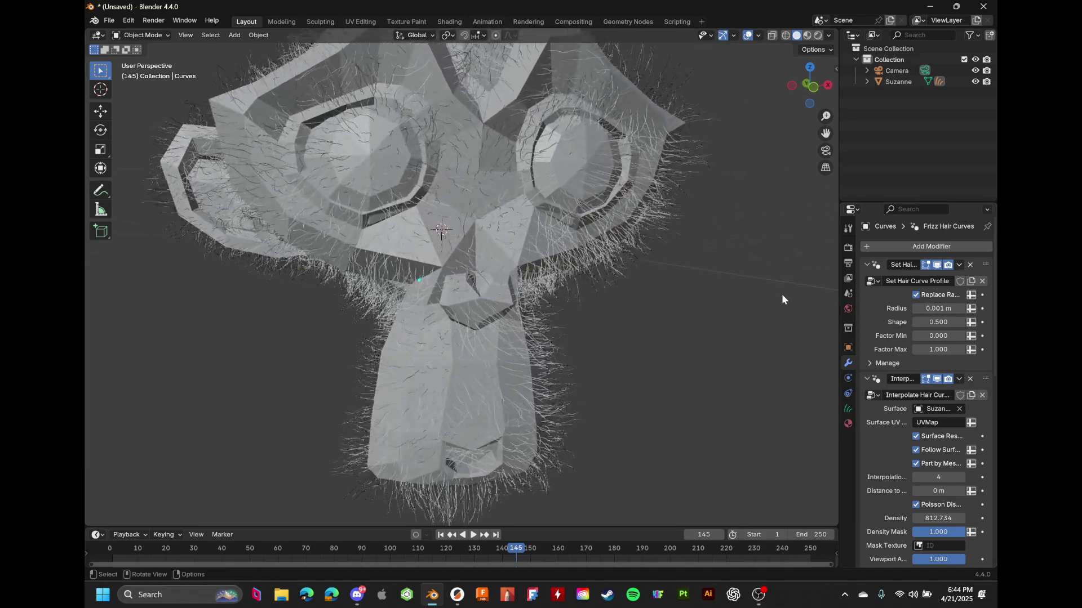
Set the Hair Curve Profile radius to 0.011 m and the Hair Curves Noise distance to 0 m, shape to 0.370 and scale to 0.690
mouse_move(930, 309)
mouse_down()
mouse_move(969, 308)
mouse_move(942, 308)
mouse_up()
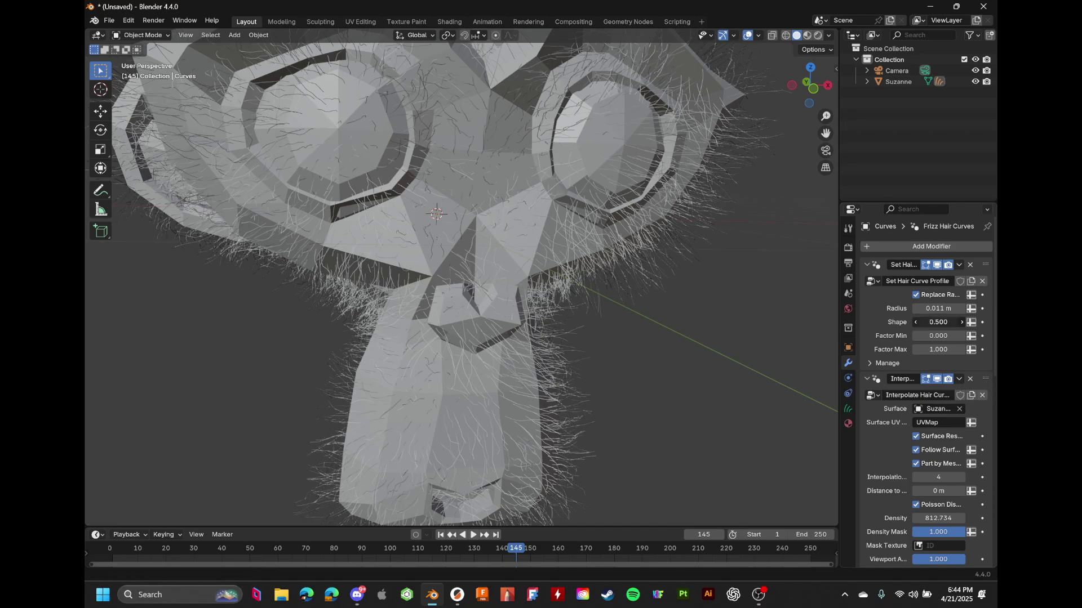
scroll(889, 332, down, 10)
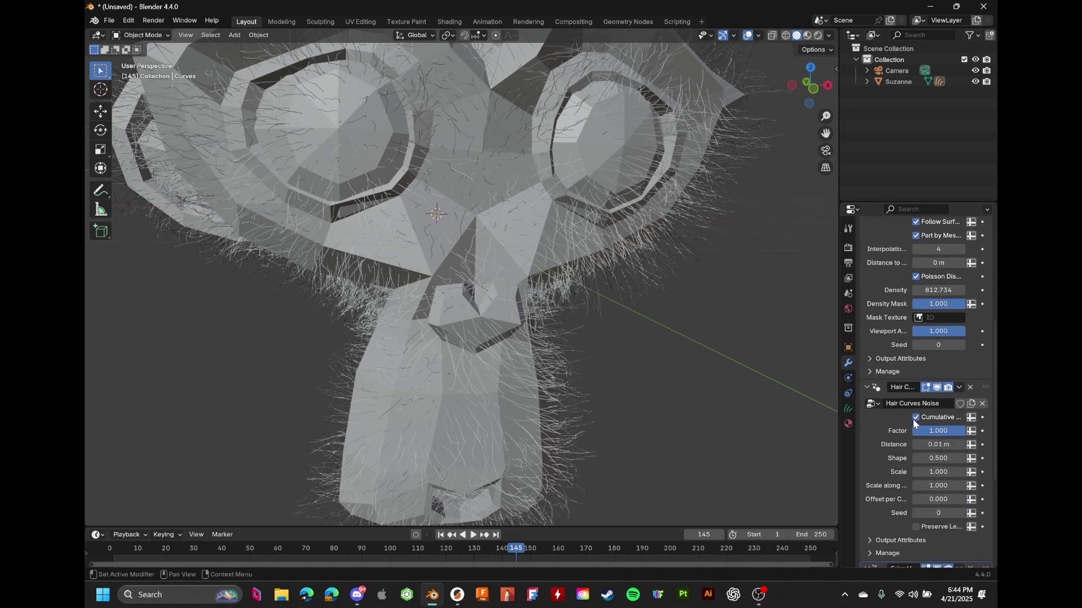
mouse_move(940, 450)
mouse_down()
mouse_move(967, 451)
mouse_move(930, 460)
mouse_up()
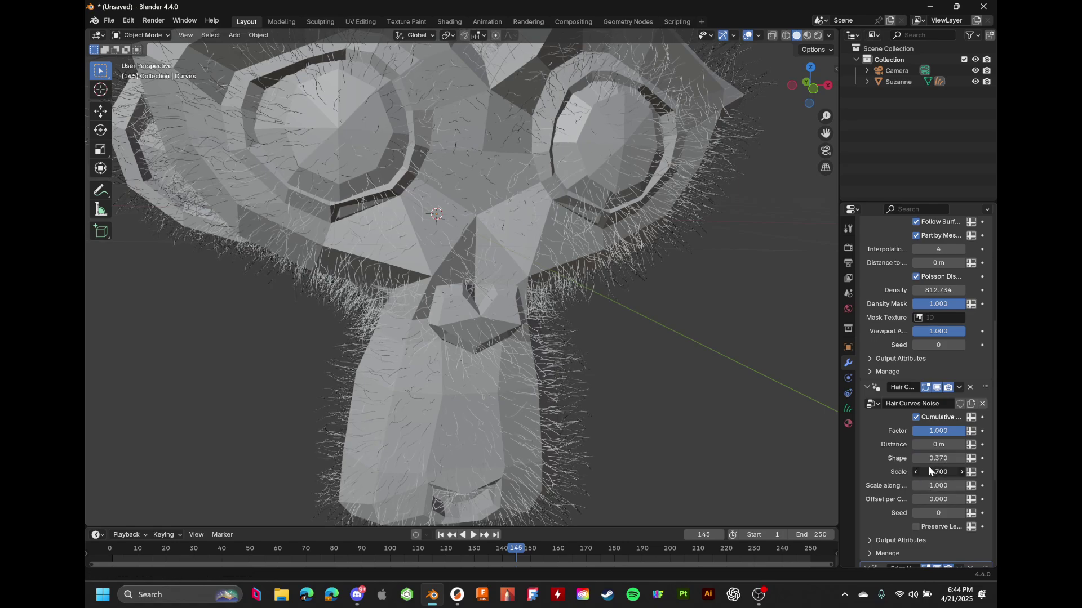
Increase the Frizz Hair Curves distance to 0.03 m
scroll(929, 471, down, 6)
mouse_move(928, 467)
mouse_down()
mouse_move(947, 467)
mouse_move(932, 467)
mouse_up()
scroll(879, 414, down, 1)
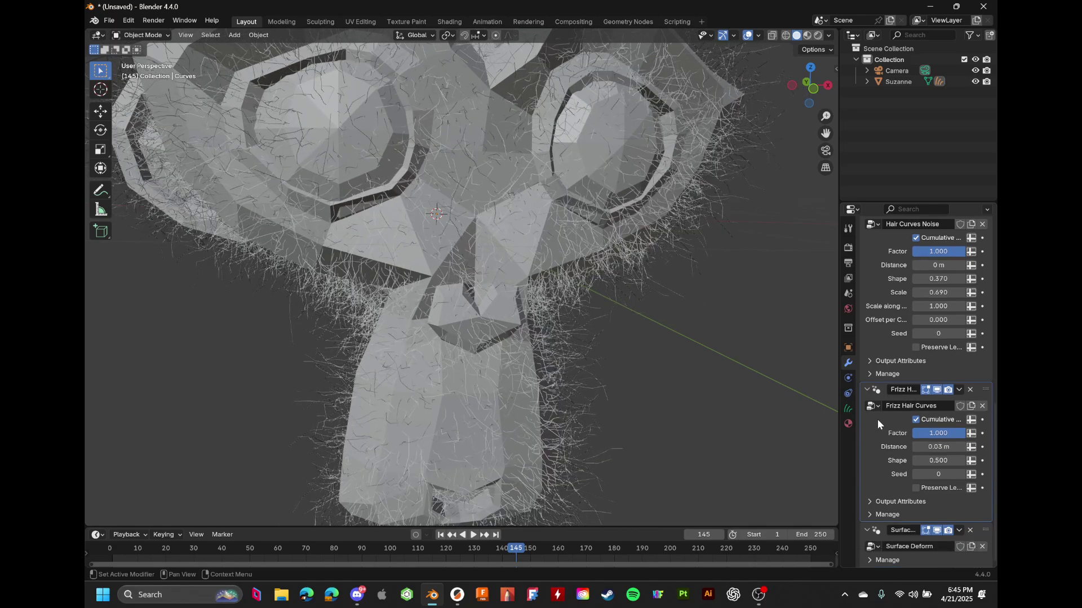
Try adjusting the Hair Curves Noise distance again, ending at 0 m
scroll(902, 445, up, 5)
mouse_move(936, 380)
mouse_down()
mouse_move(945, 379)
mouse_move(915, 379)
mouse_up()
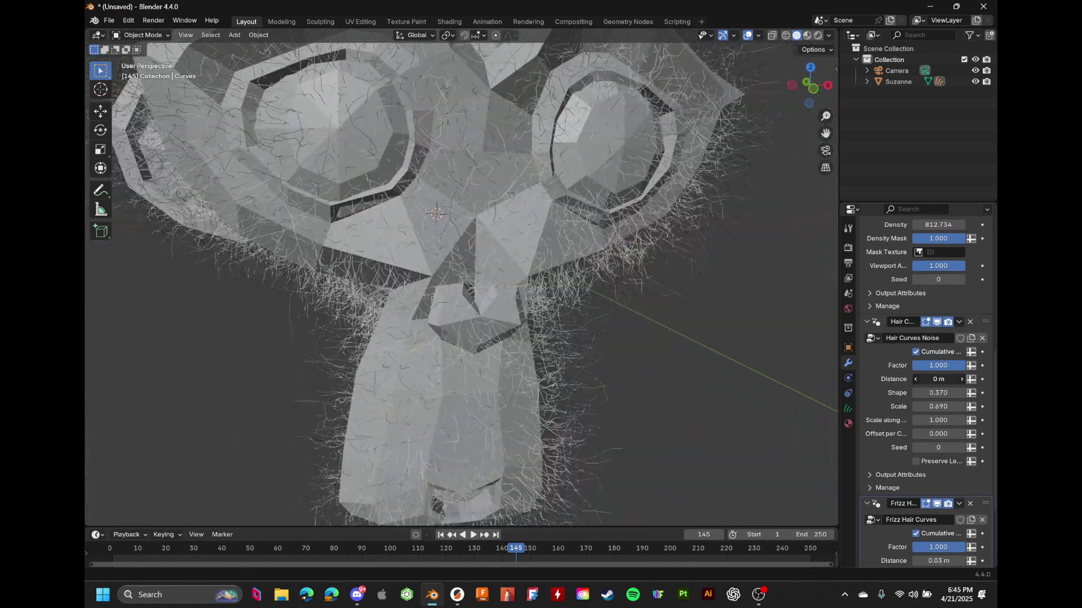
scroll(905, 386, up, 5)
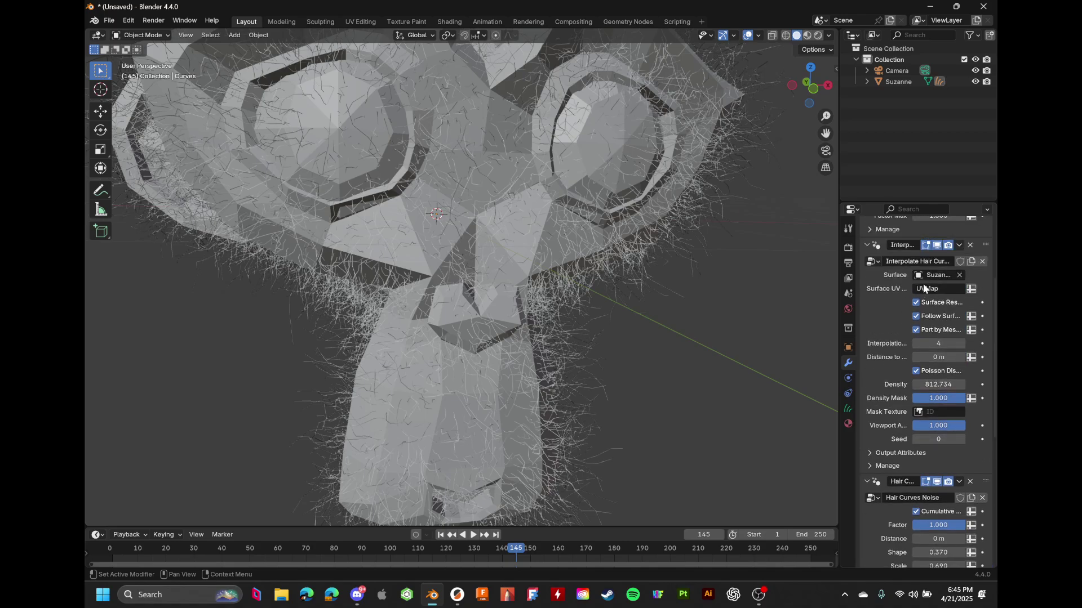
Set the Interpolate Hair Curves seed to 211
scroll(885, 394, down, 3)
drag(938, 348, 989, 348)
scroll(665, 312, down, 4)
Switch the viewport to rendered shading and set the render engine to Cycles, viewing the fur up close
middle_drag(639, 309, 699, 305)
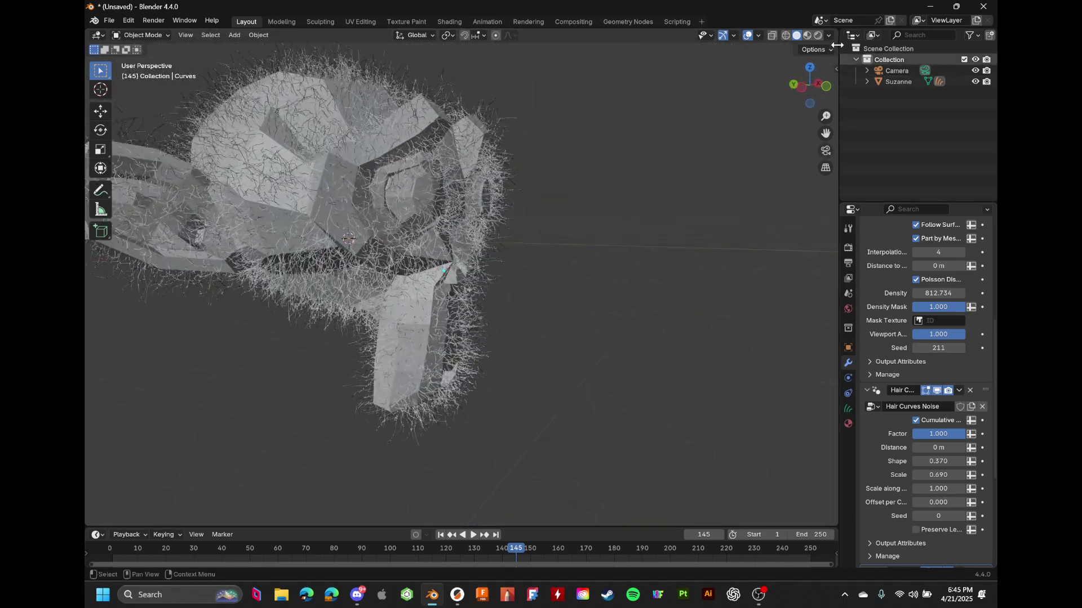
click(818, 35)
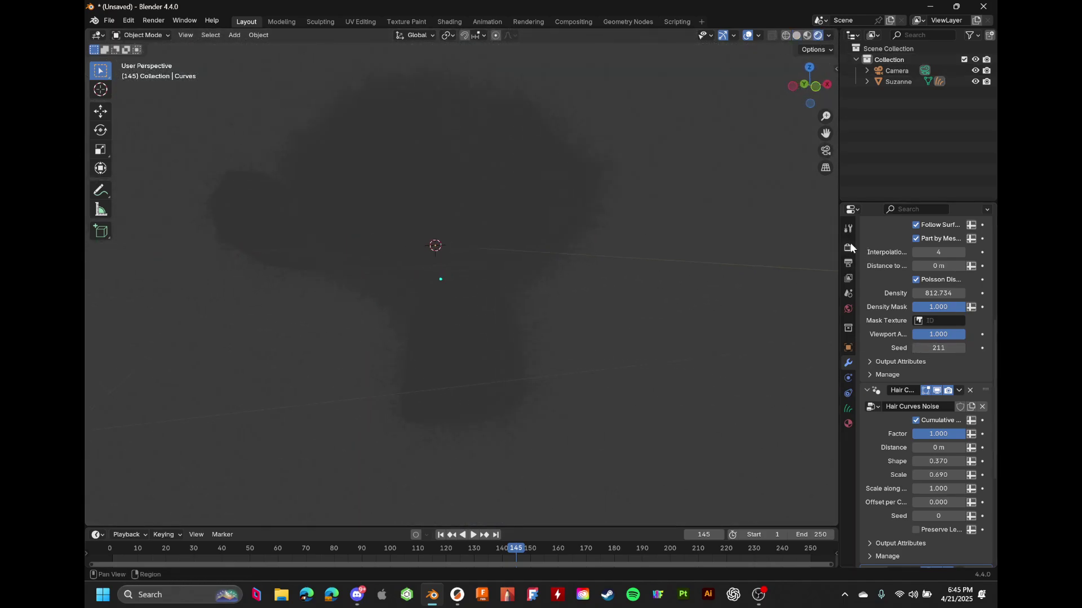
click(848, 247)
click(924, 246)
click(946, 285)
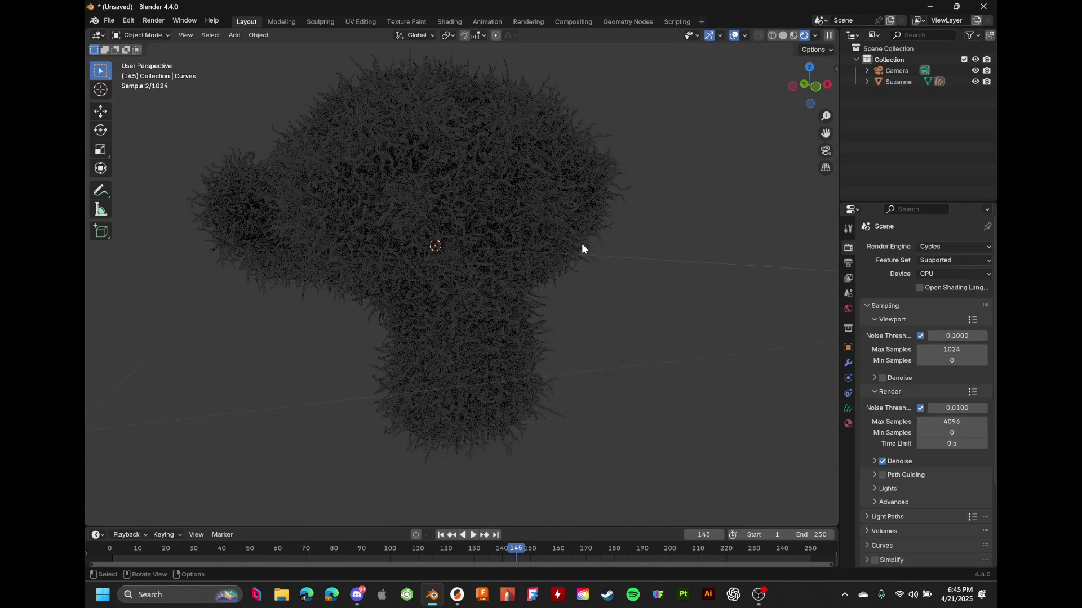
scroll(583, 245, up, 3)
scroll(588, 253, down, 4)
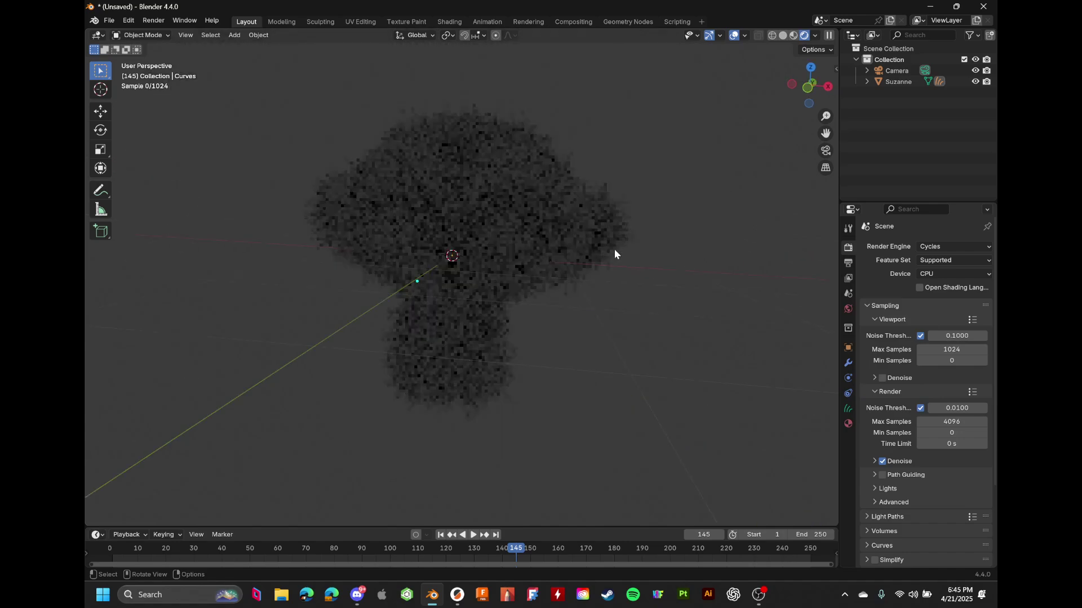
Add a point light to the scene
key(ctrl+a)
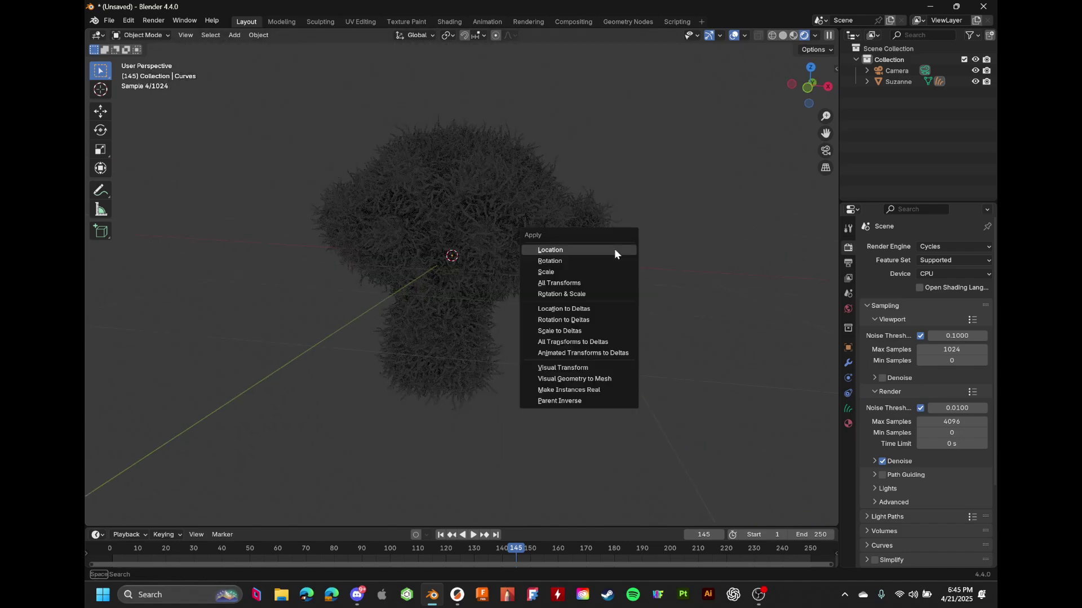
key(Escape)
key(shift+a)
mouse_move(640, 198)
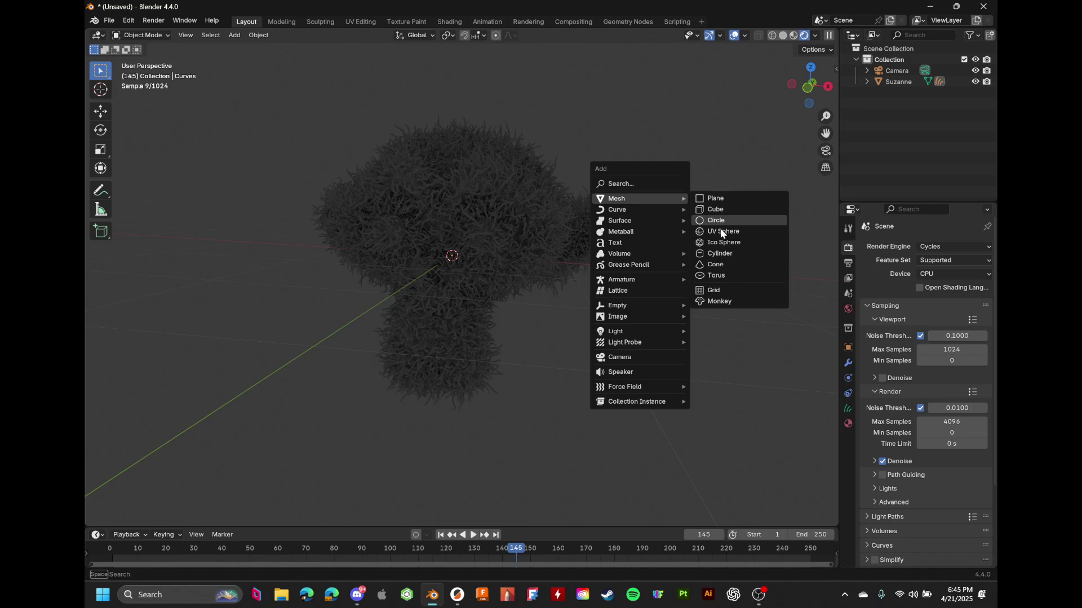
mouse_move(616, 331)
click(719, 328)
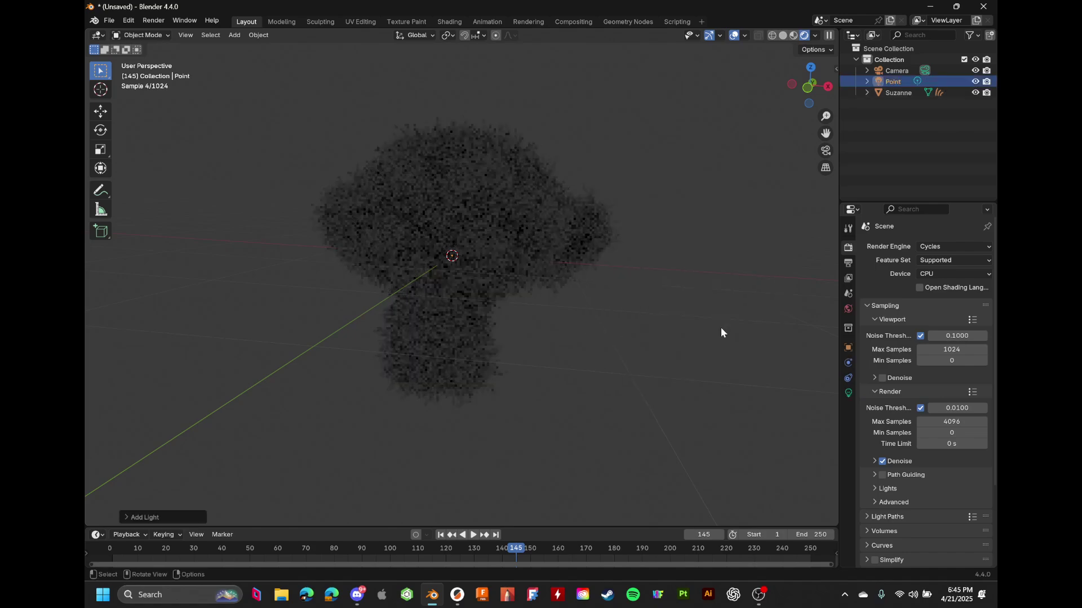
Move the point light about 4.4 m away so it sits above the monkey
middle_drag(721, 328, 658, 238)
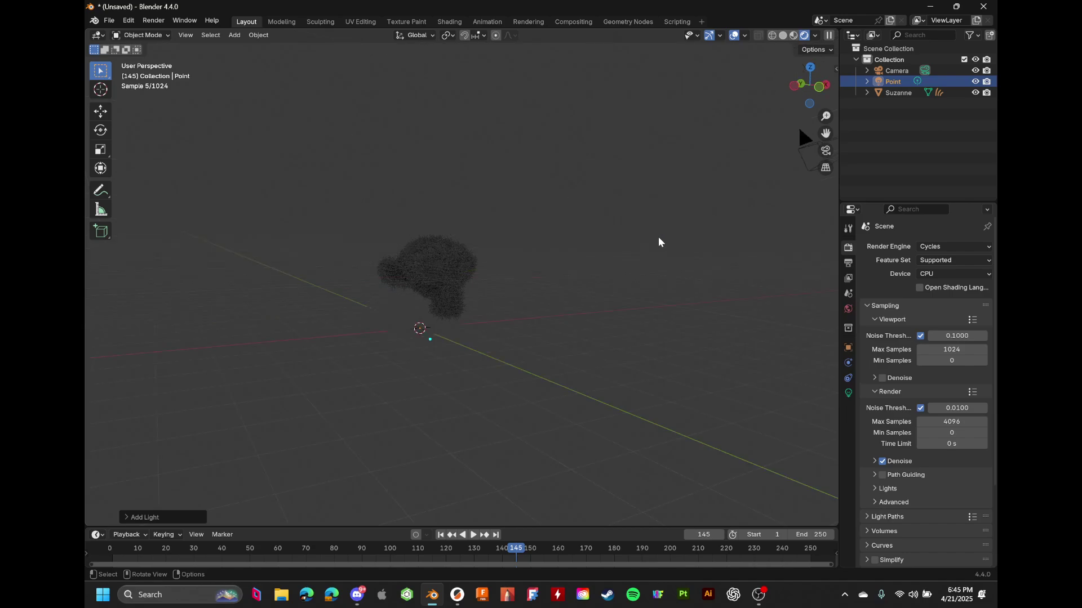
scroll(657, 242, down, 6)
key(g)
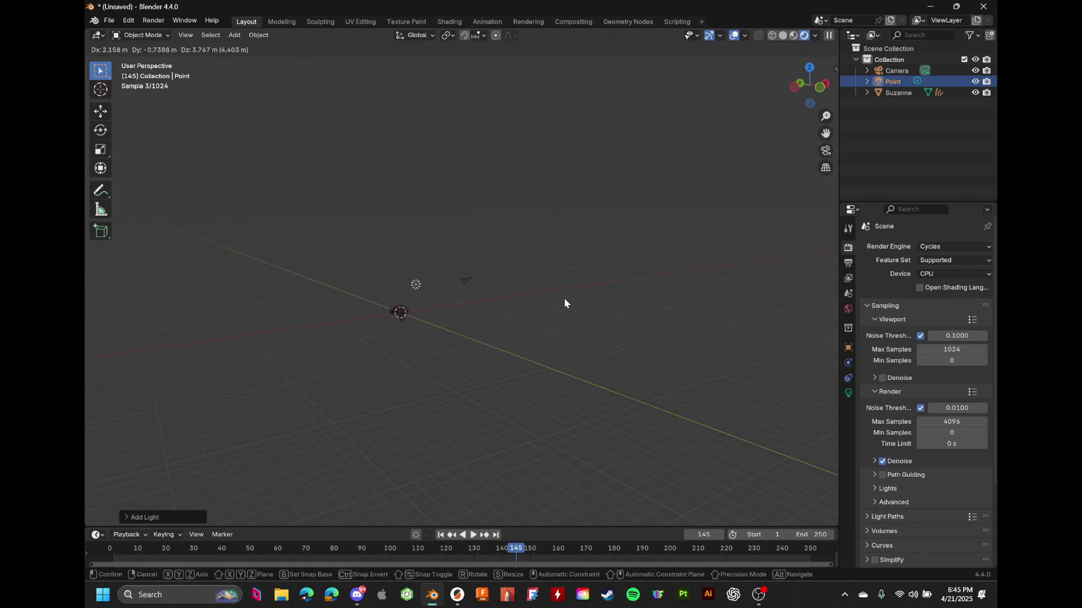
click(564, 298)
middle_drag(562, 296, 548, 326)
scroll(548, 326, up, 7)
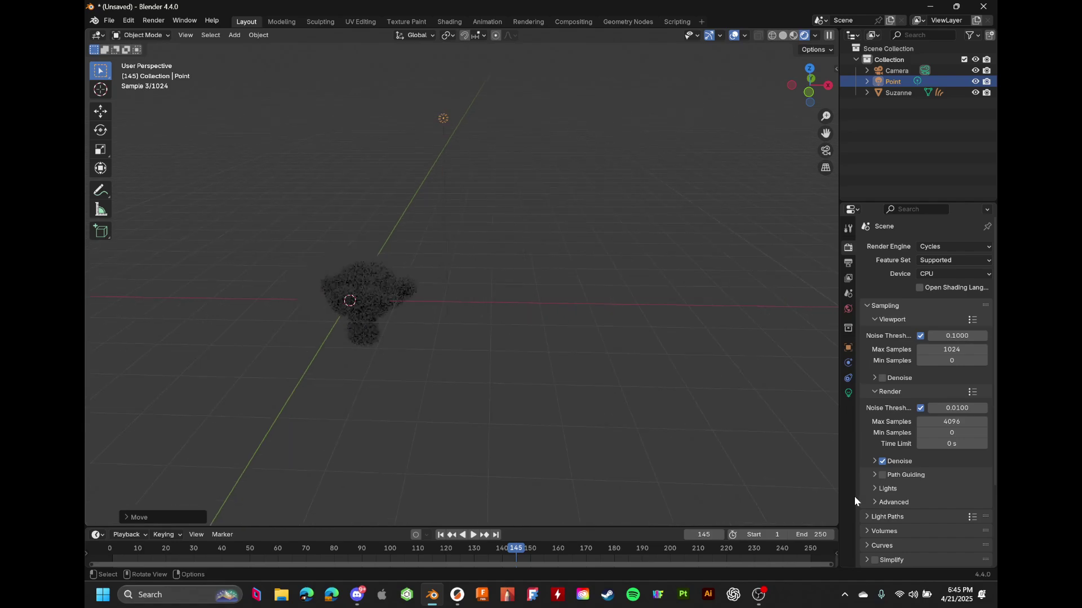
Set the point light's power to 1000 W and view the lit fur up close
click(848, 393)
click(939, 321)
text(1)
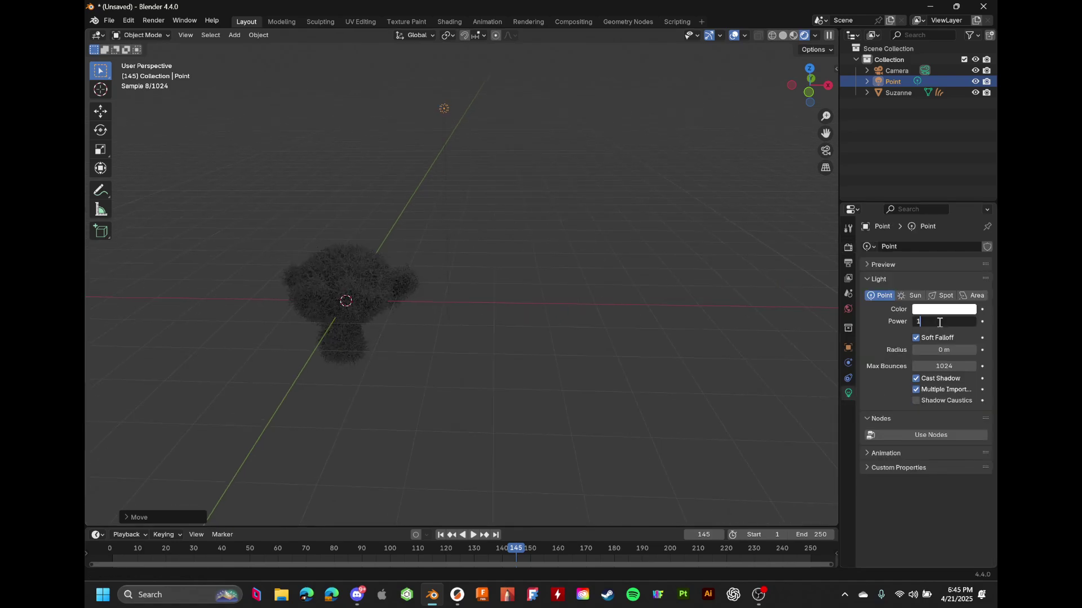
text(000)
key(Return)
middle_drag(654, 146, 695, 269)
scroll(622, 285, up, 6)
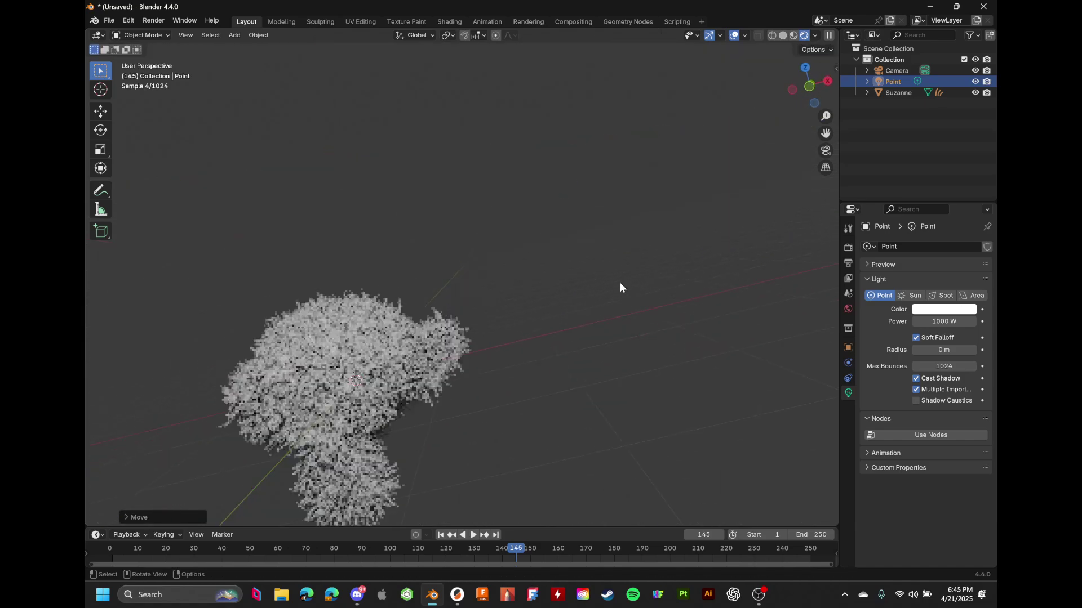
scroll(621, 284, up, 3)
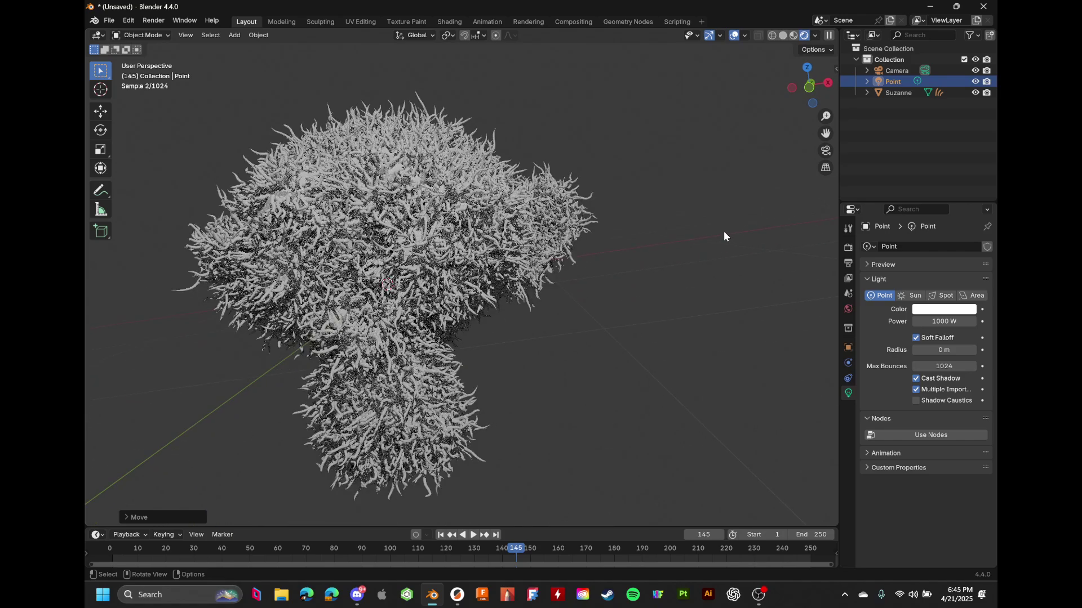
Set the Cycles render device to GPU Compute and view the rendered fur from another angle
click(848, 247)
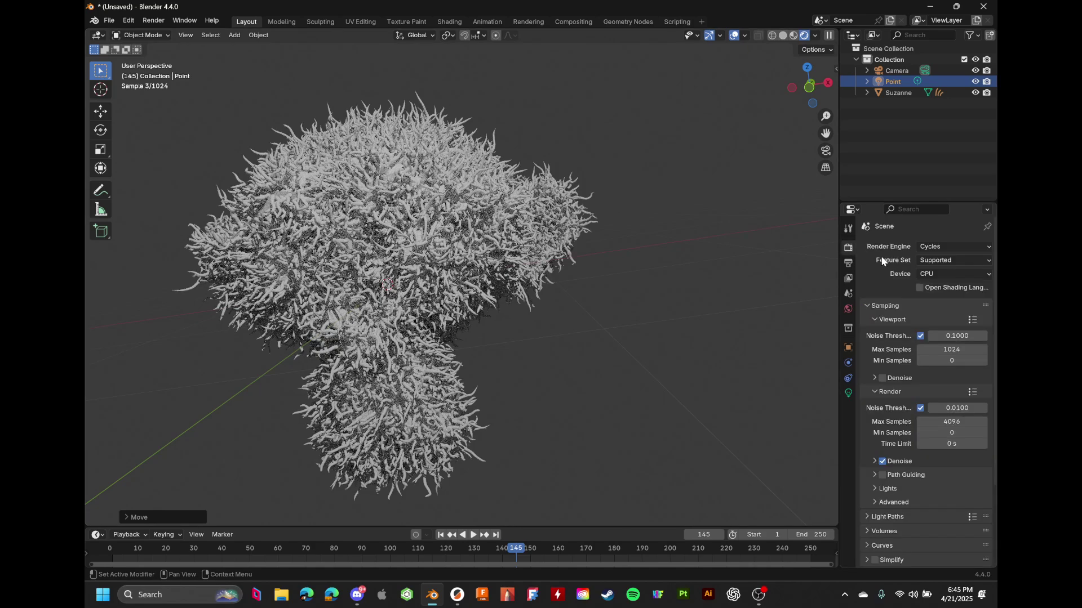
click(932, 274)
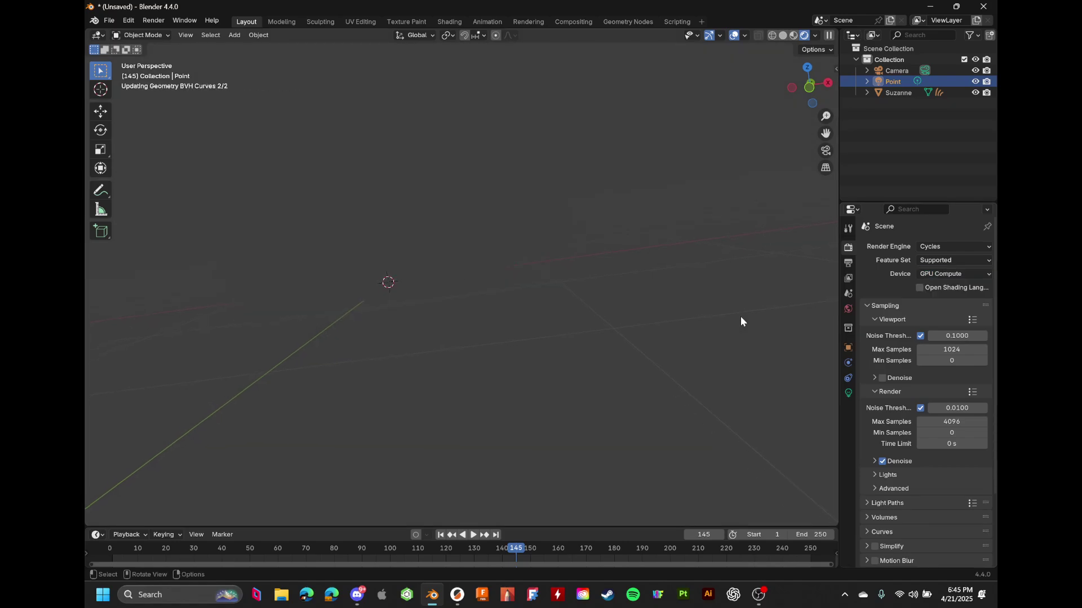
middle_drag(741, 321, 783, 314)
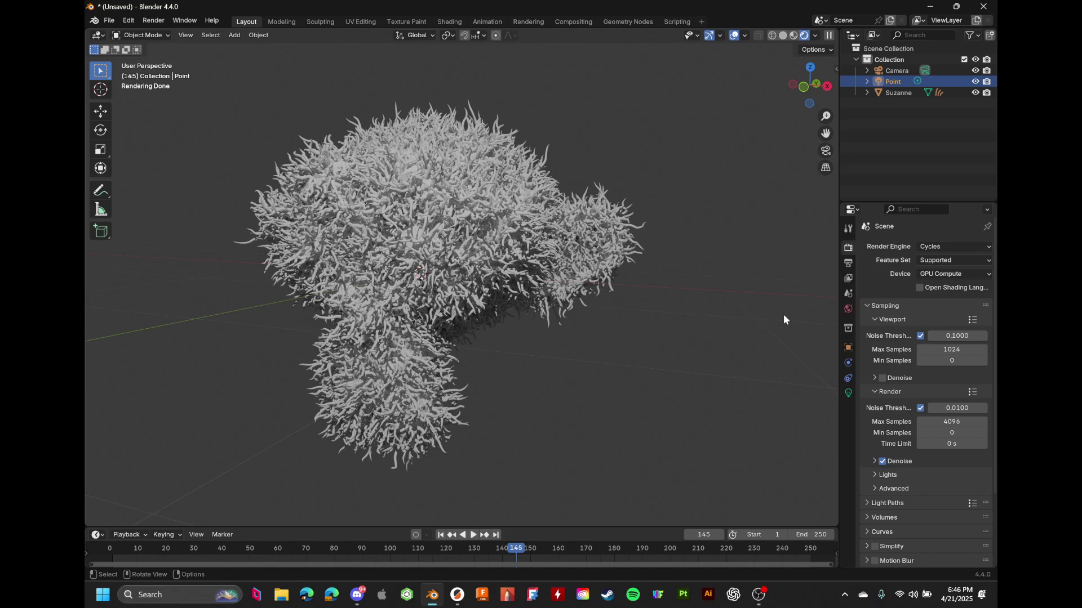
Return the viewport to solid shading and check the fur curves' physics and modifier settings
click(793, 36)
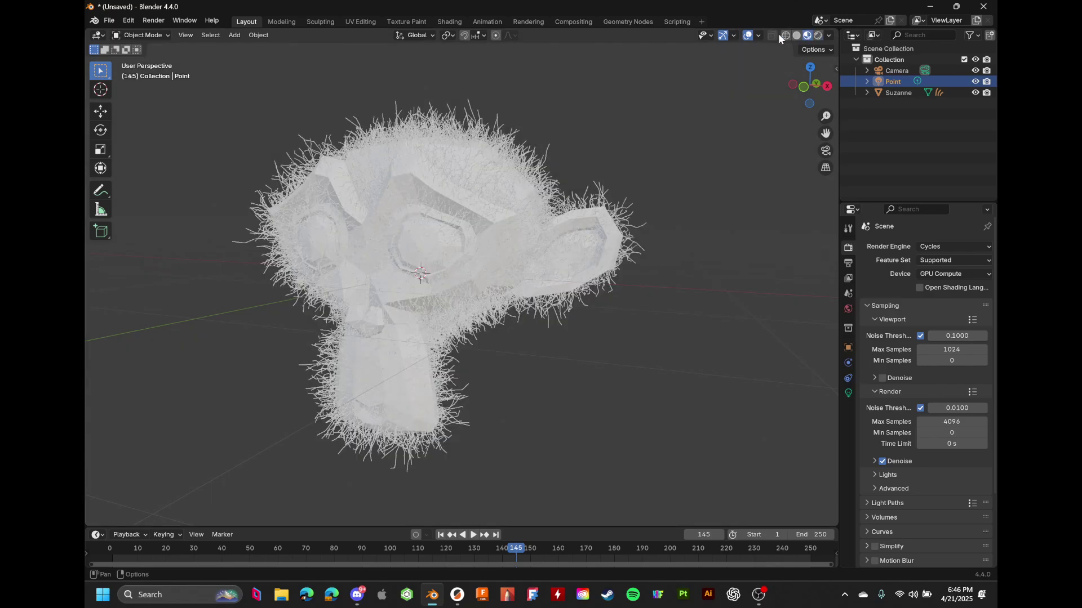
click(797, 35)
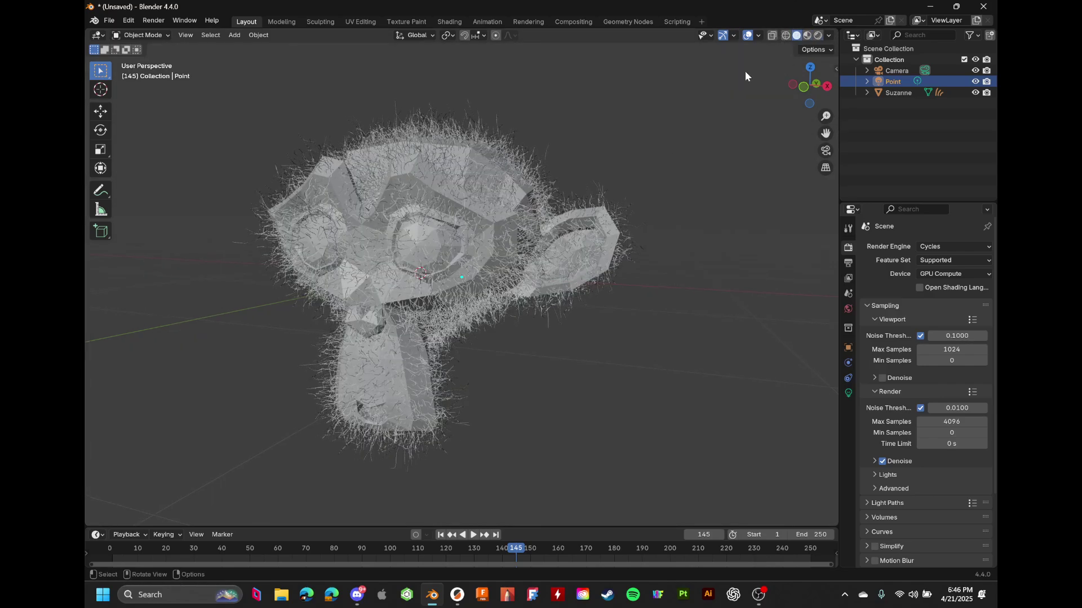
middle_drag(745, 71, 522, 191)
click(522, 191)
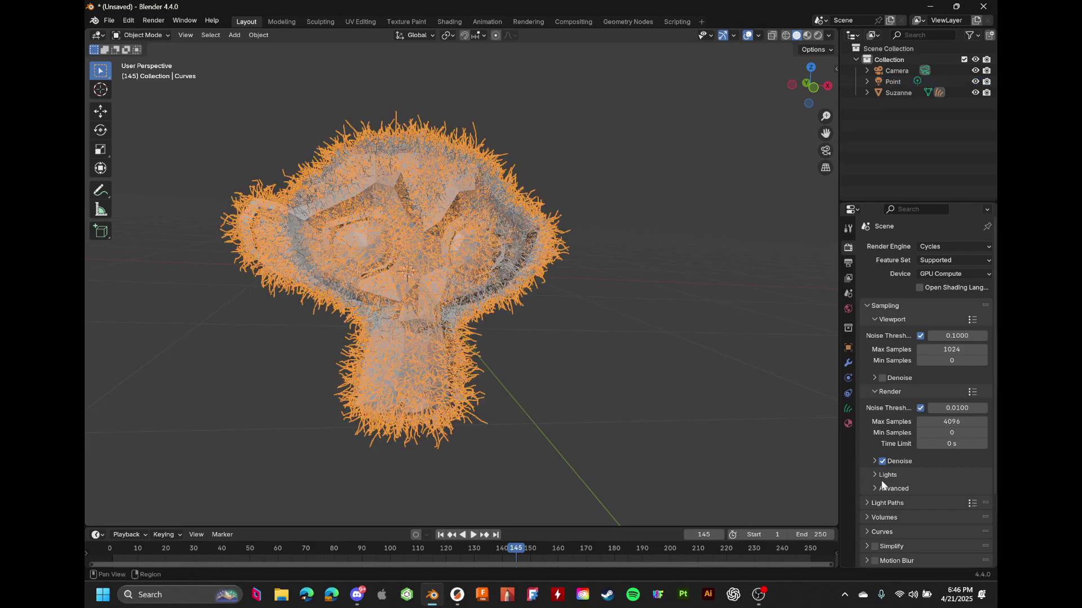
click(847, 378)
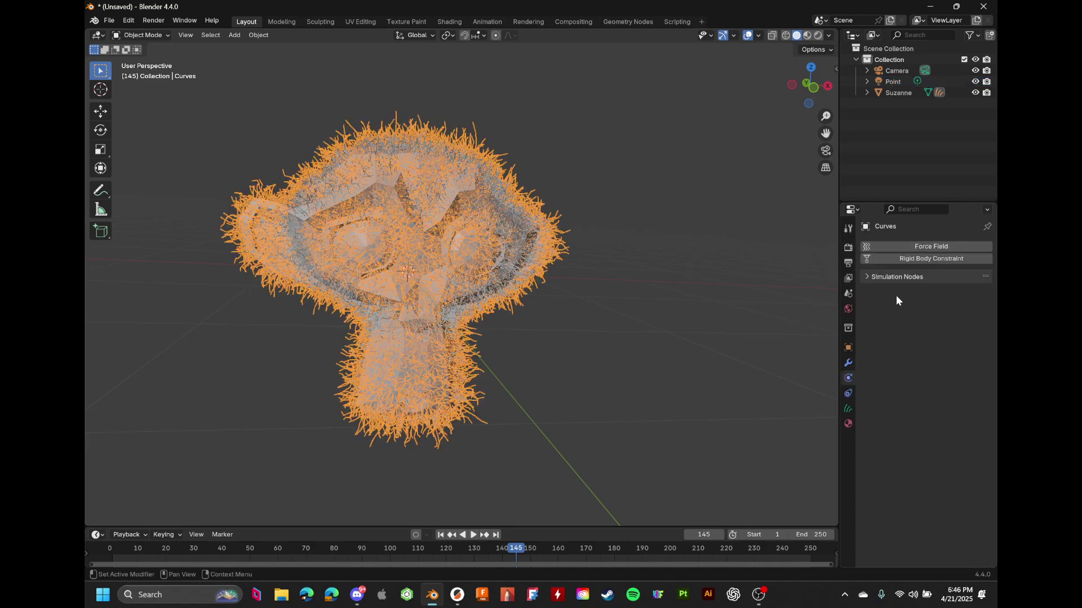
click(848, 363)
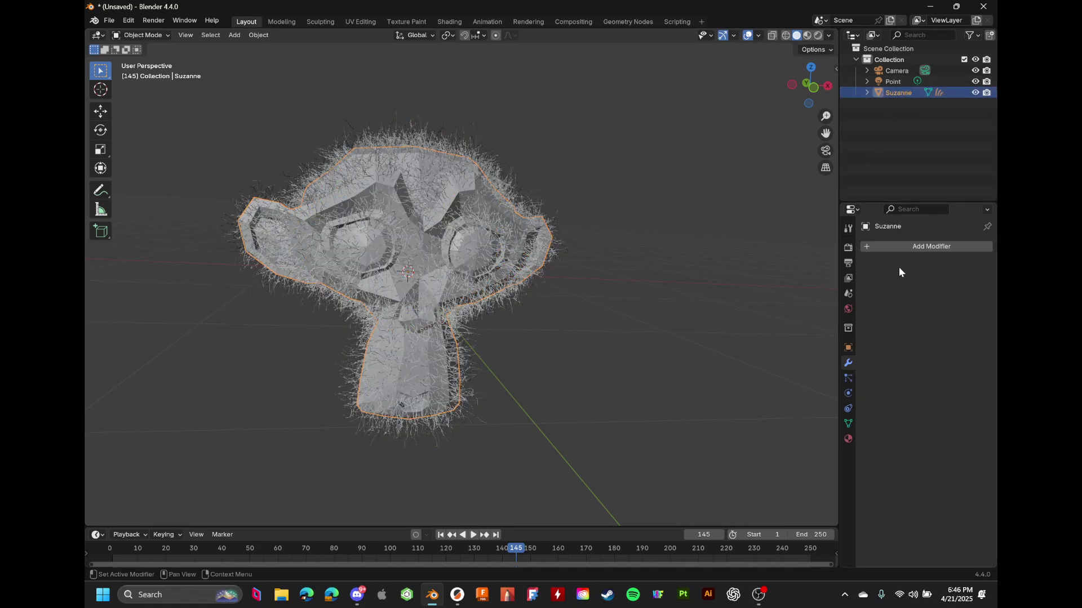
Try the Quick Smoke effect on the monkey mesh
click(893, 245)
click(892, 245)
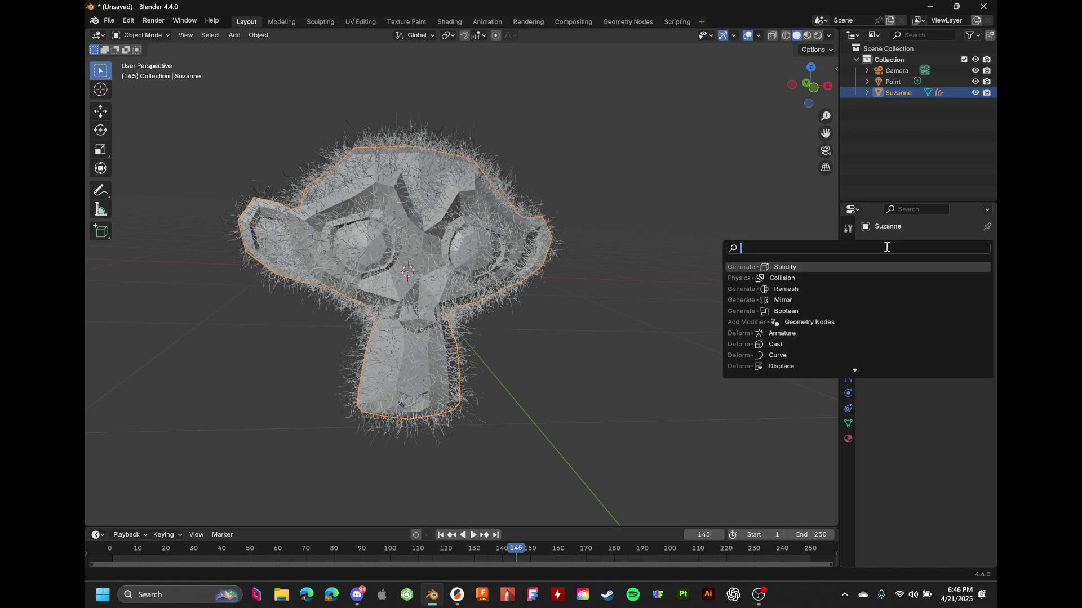
click(259, 35)
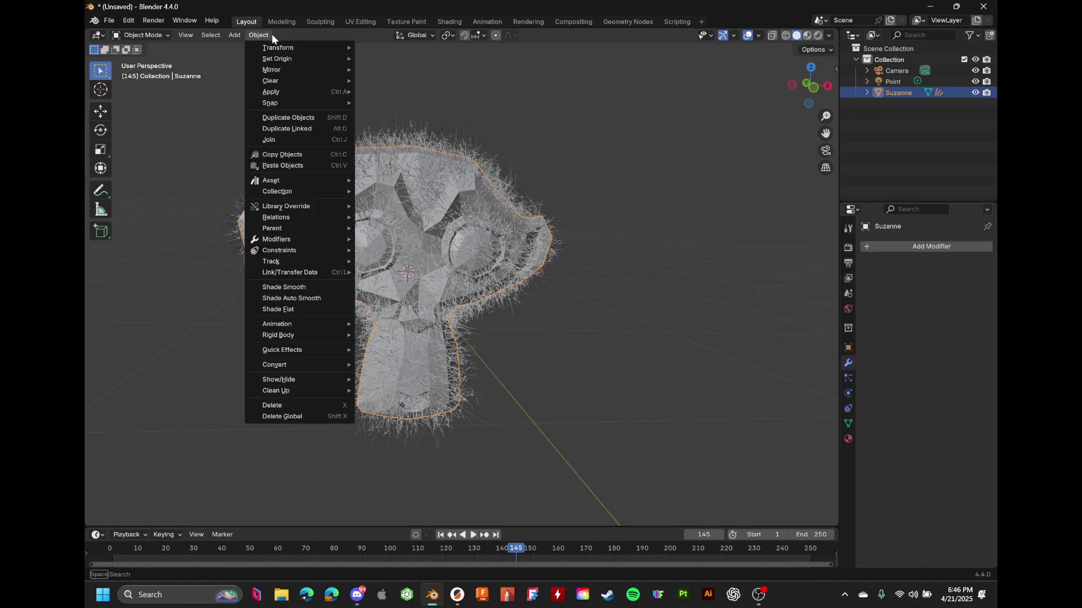
mouse_move(309, 350)
click(391, 372)
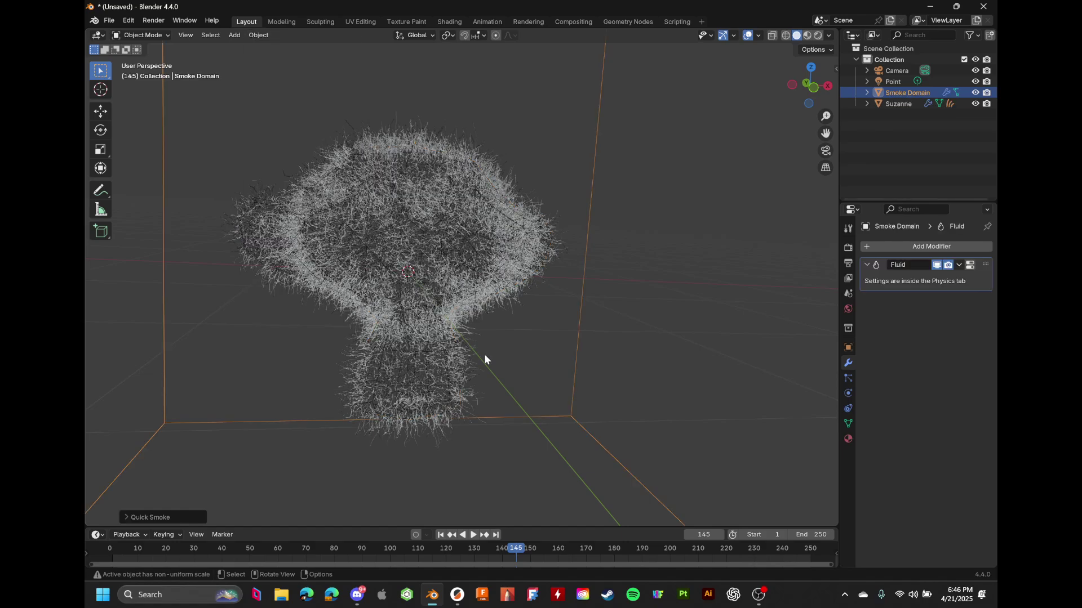
scroll(549, 278, down, 2)
middle_drag(549, 278, 560, 278)
Try the Quick Liquid effect on the smoke domain and play its simulation from the start of the timeline
click(259, 35)
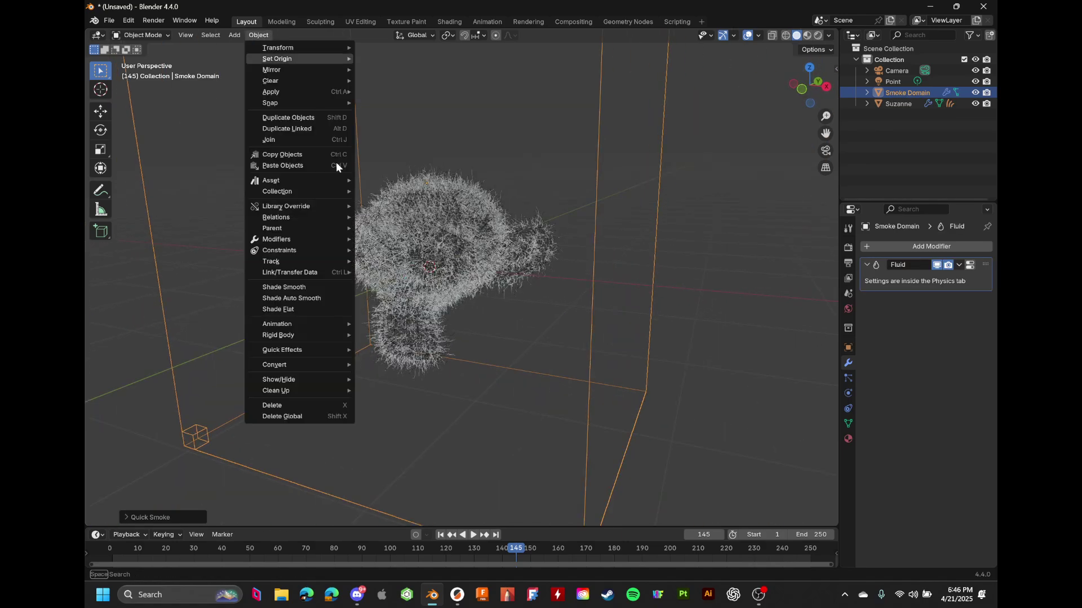
click(259, 34)
mouse_move(329, 350)
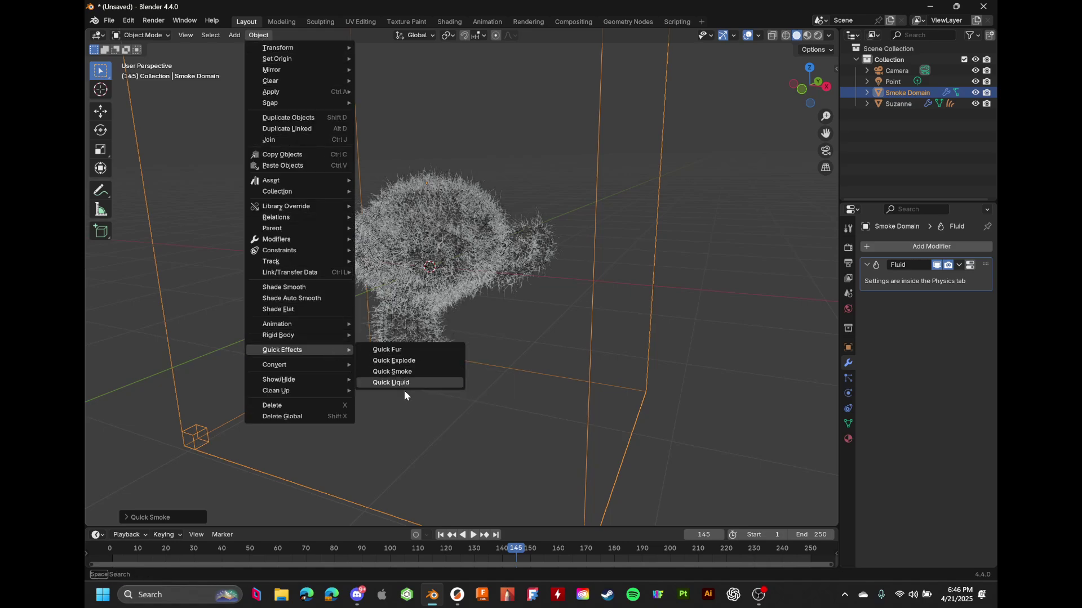
click(404, 385)
click(104, 546)
key(space)
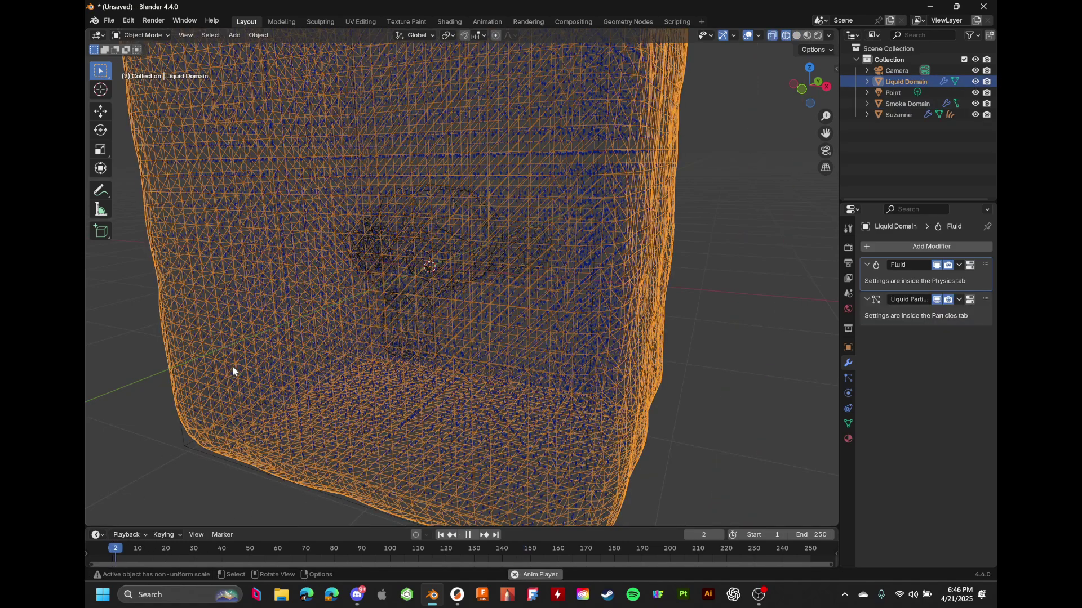
key(space)
scroll(338, 350, down, 5)
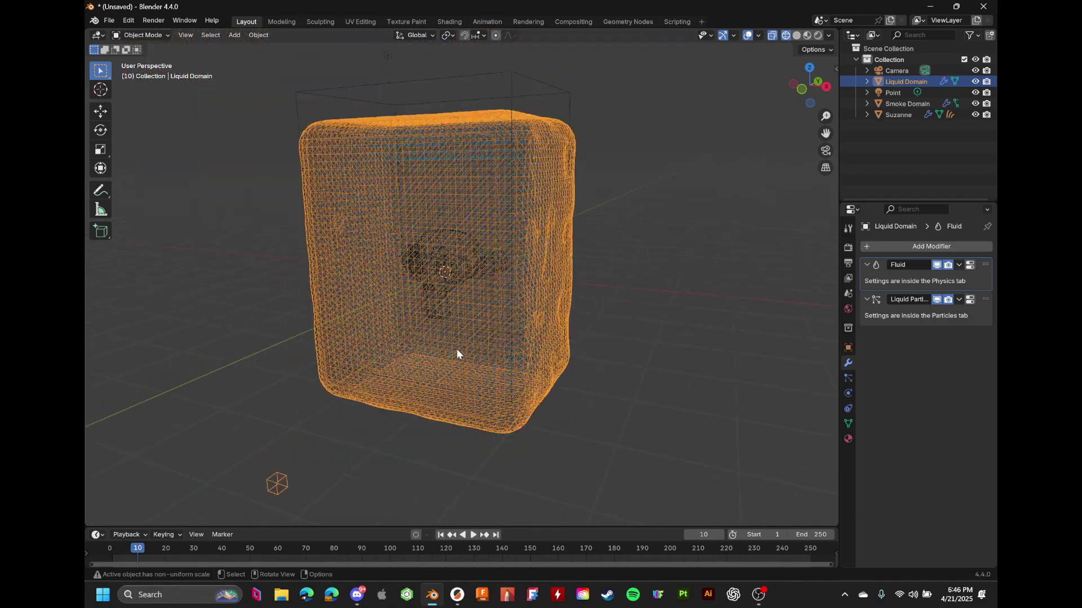
Undo the liquid effect on the smoke domain and apply Quick Liquid to the monkey mesh instead
key(ctrl+z)
key(ctrl+z)
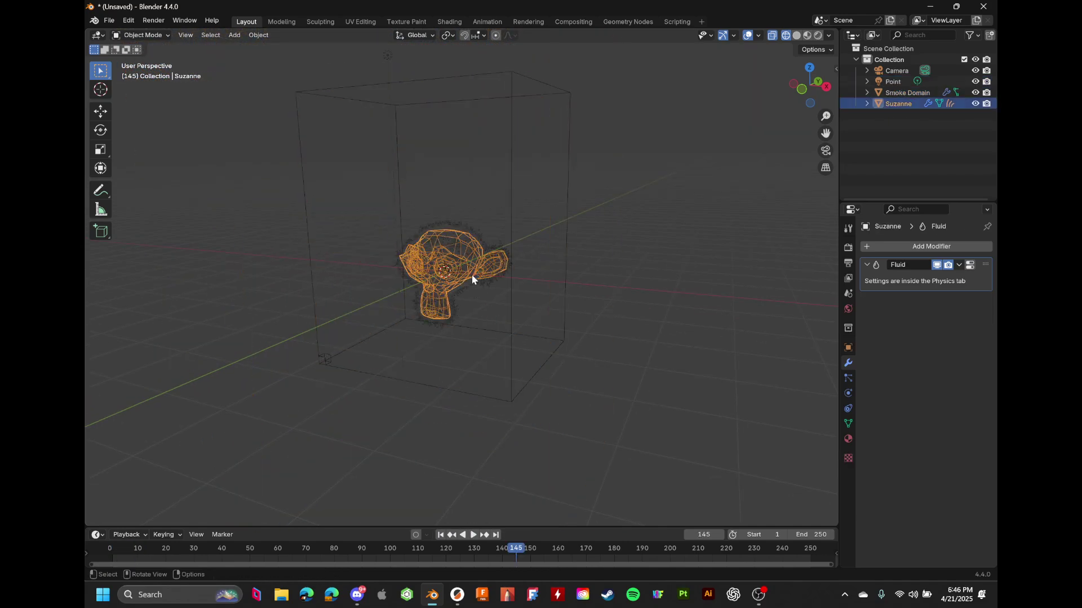
scroll(471, 275, up, 3)
click(265, 36)
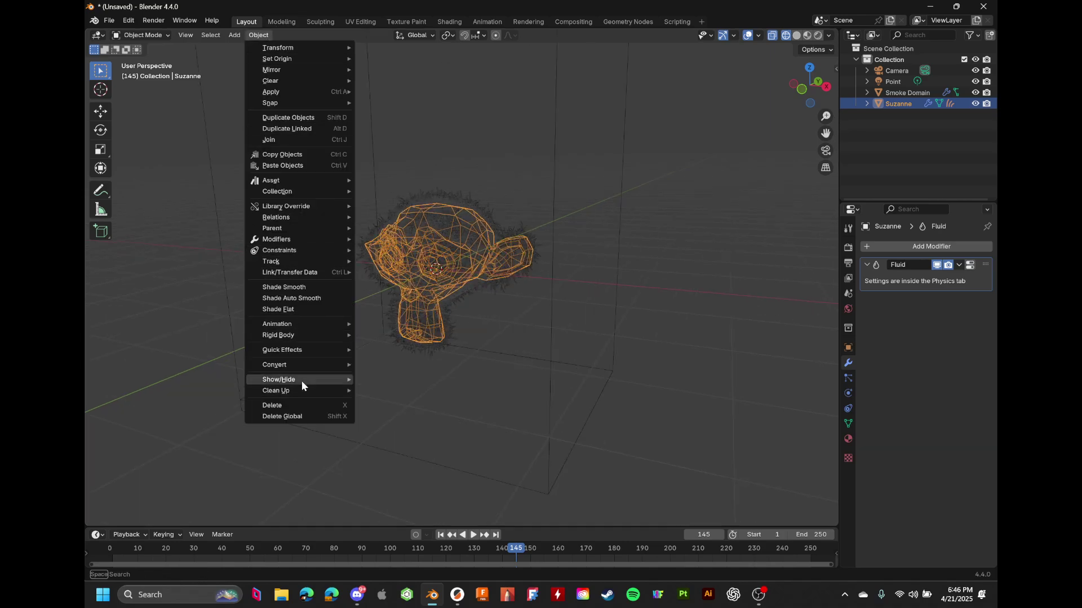
mouse_move(306, 353)
click(384, 379)
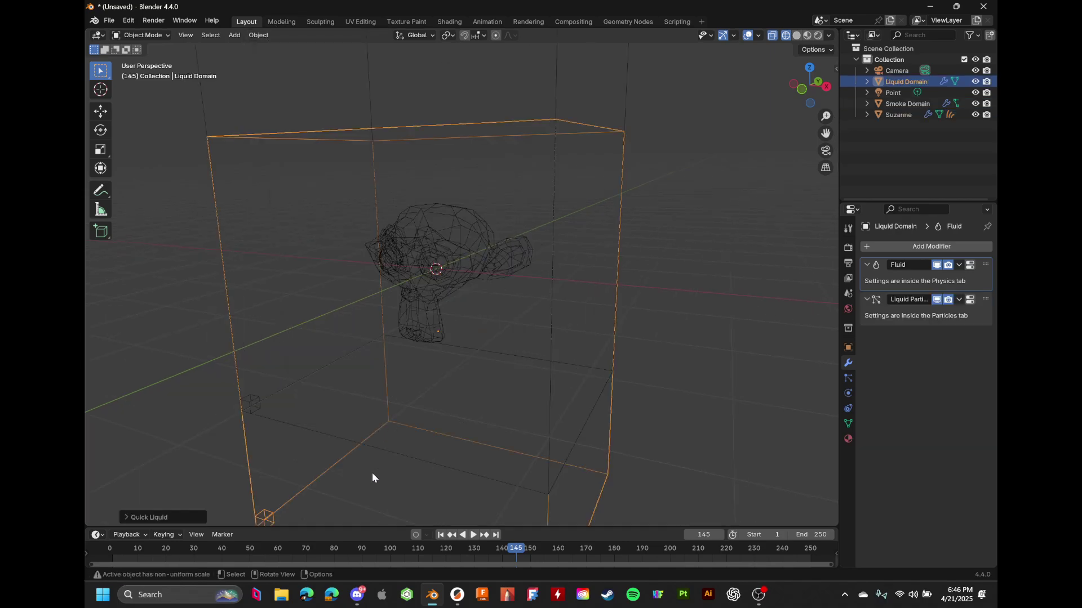
Play the monkey's liquid simulation from the start of the timeline and replay it in solid shading
click(112, 549)
key(space)
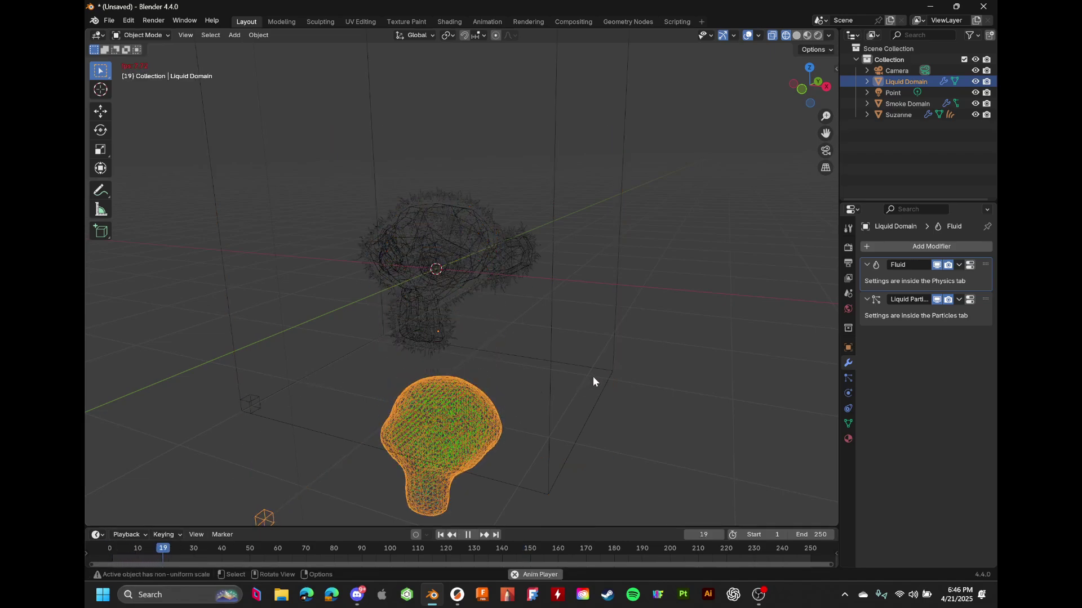
key(space)
click(797, 36)
scroll(603, 203, down, 3)
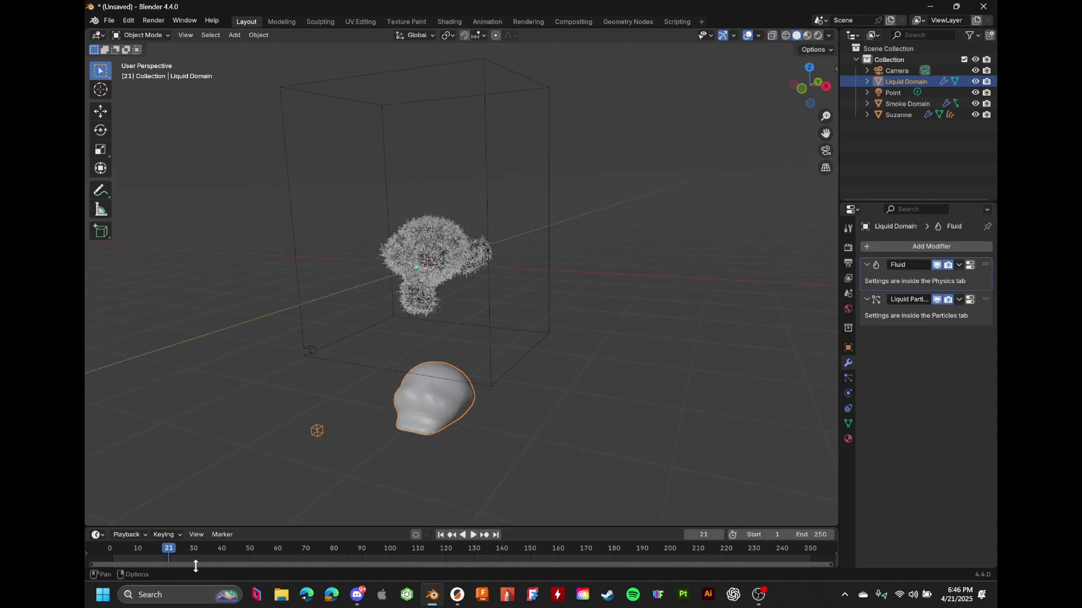
mouse_move(128, 549)
mouse_down()
mouse_move(360, 545)
mouse_move(116, 544)
mouse_up()
key(space)
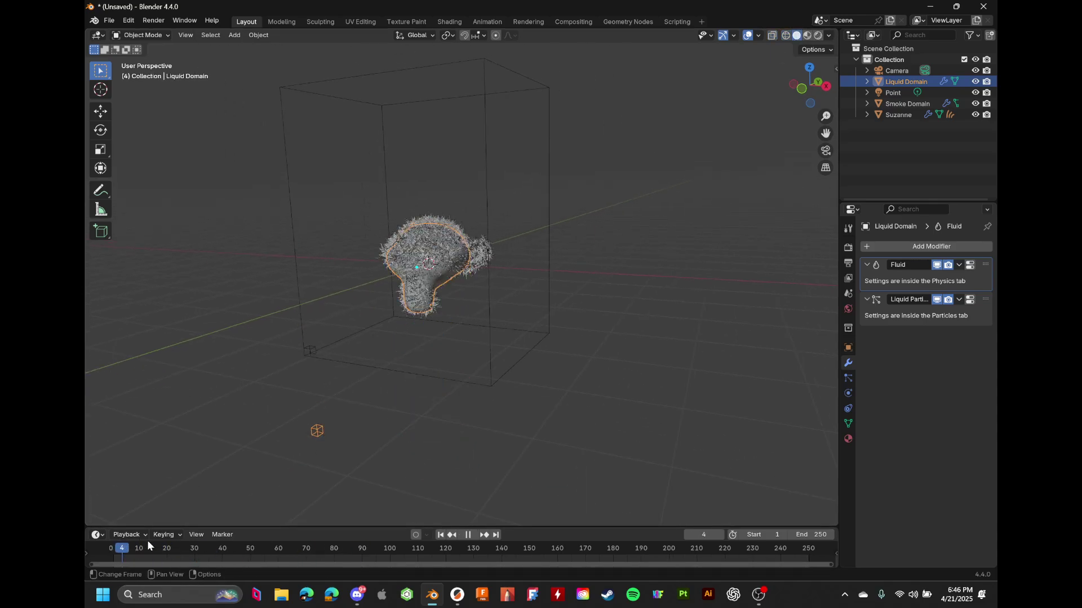
scroll(485, 356, up, 5)
key(space)
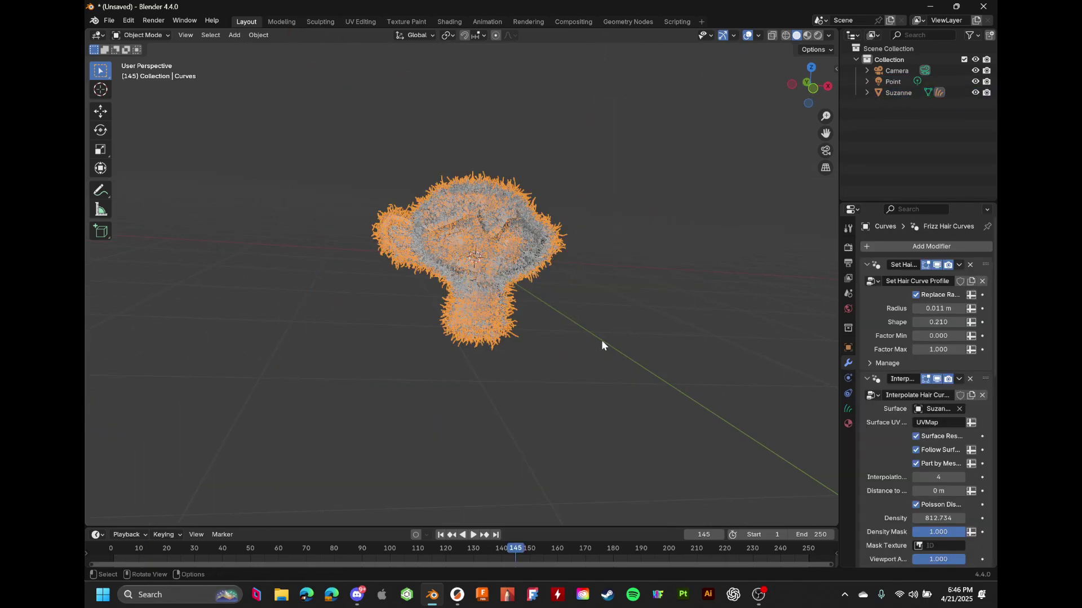
click(672, 344)
middle_drag(671, 344, 692, 333)
scroll(717, 276, up, 8)
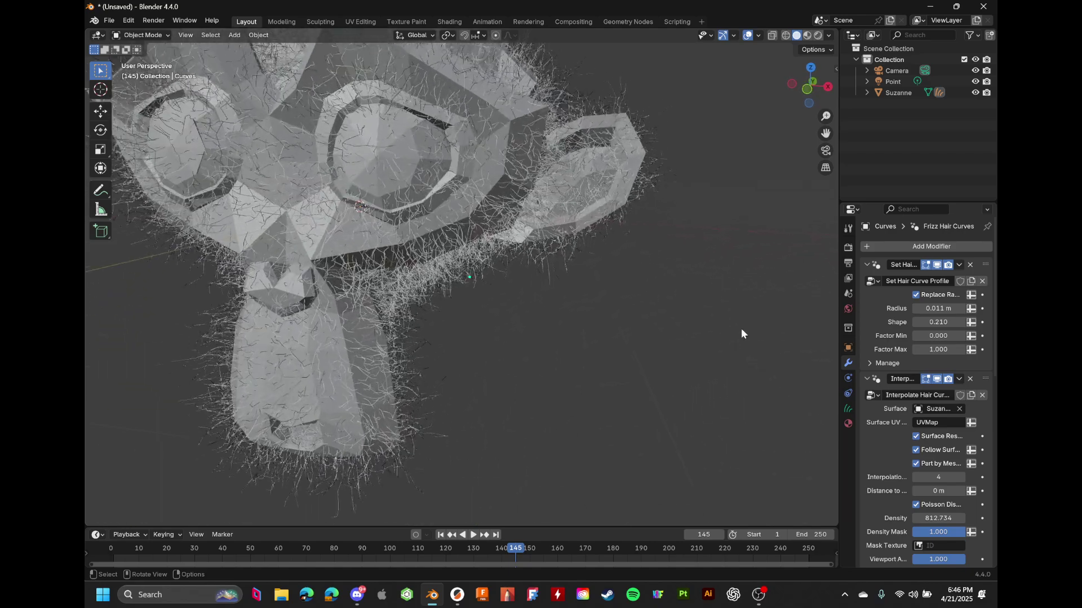
scroll(637, 345, down, 6)
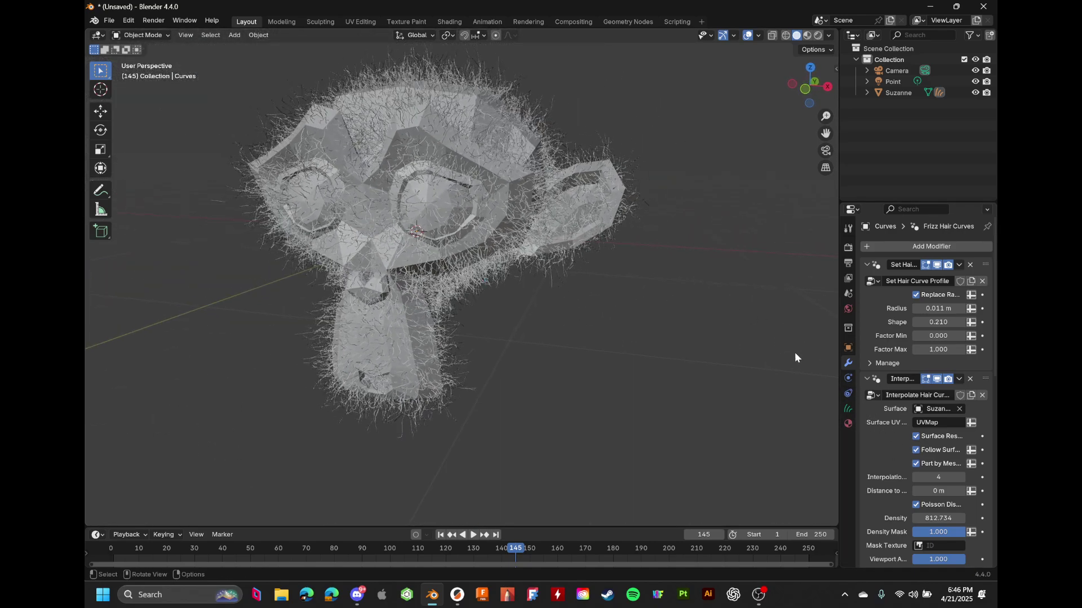
click(259, 35)
mouse_move(320, 341)
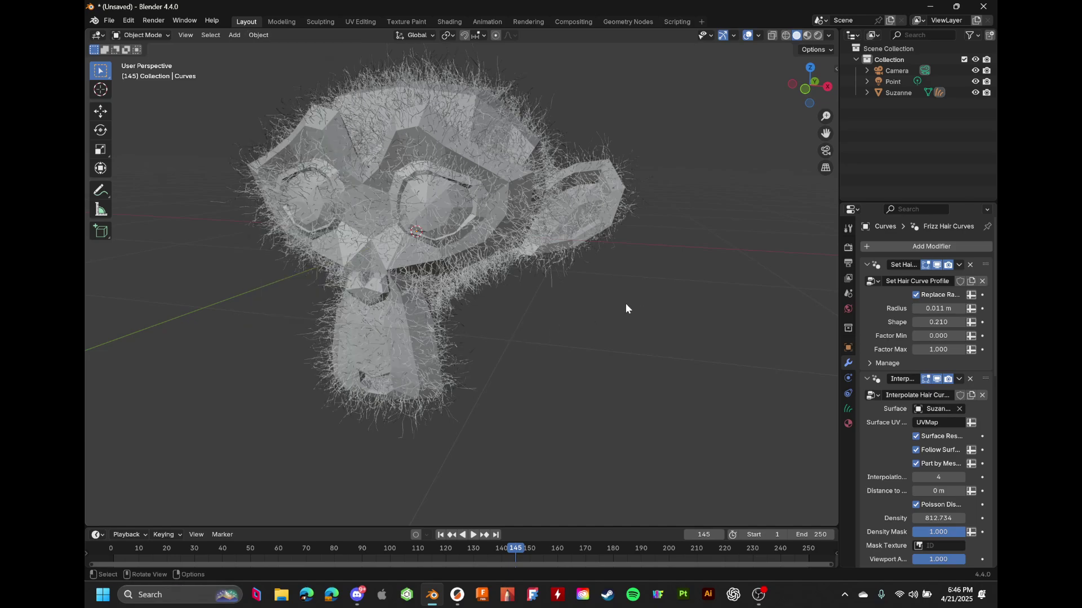
Start a fresh default scene without saving the current file
click(109, 20)
click(108, 21)
click(124, 251)
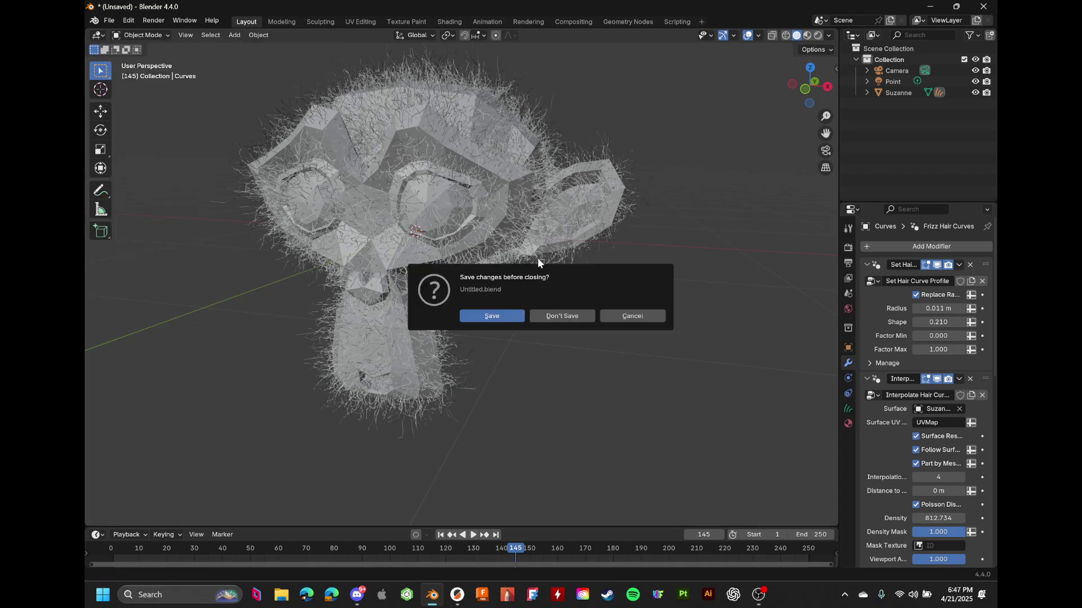
click(566, 316)
scroll(544, 301, up, 3)
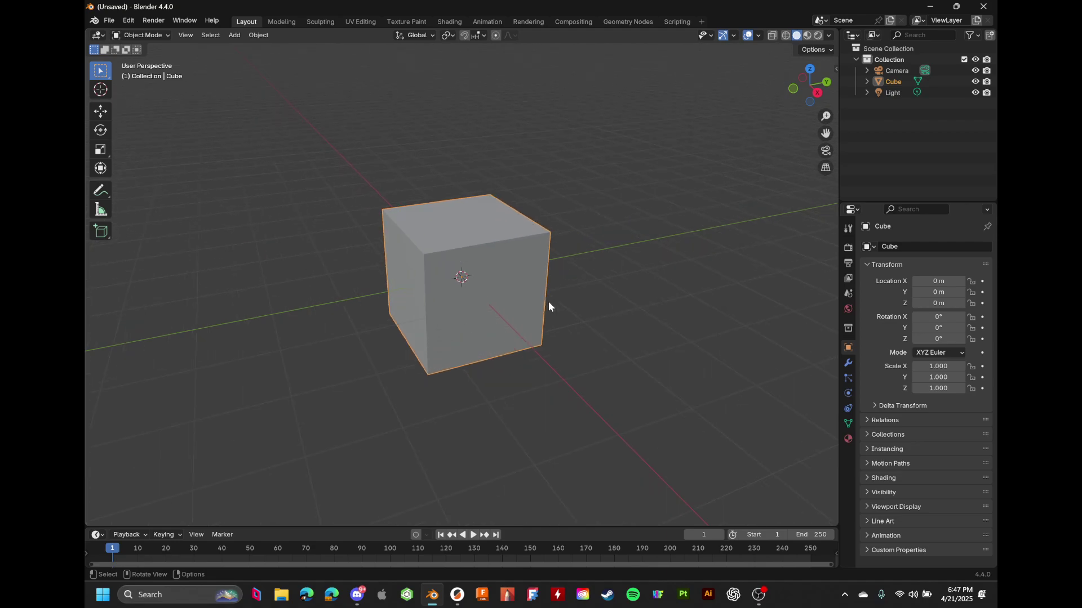
Delete the default cube and add a monkey mesh in its place
key(Delete)
key(shift+a)
mouse_move(549, 302)
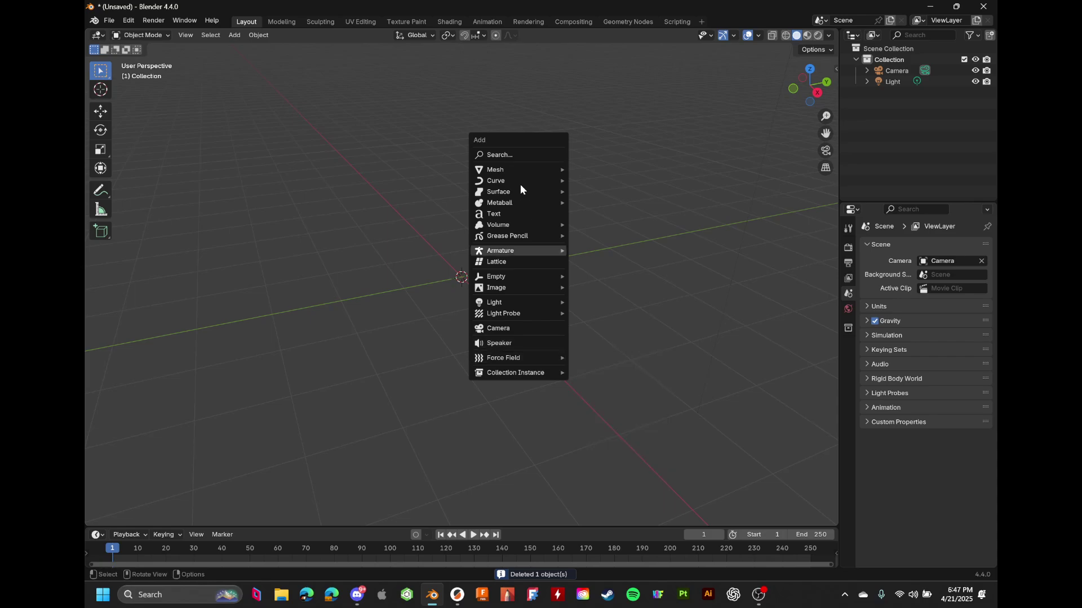
mouse_move(556, 172)
click(642, 276)
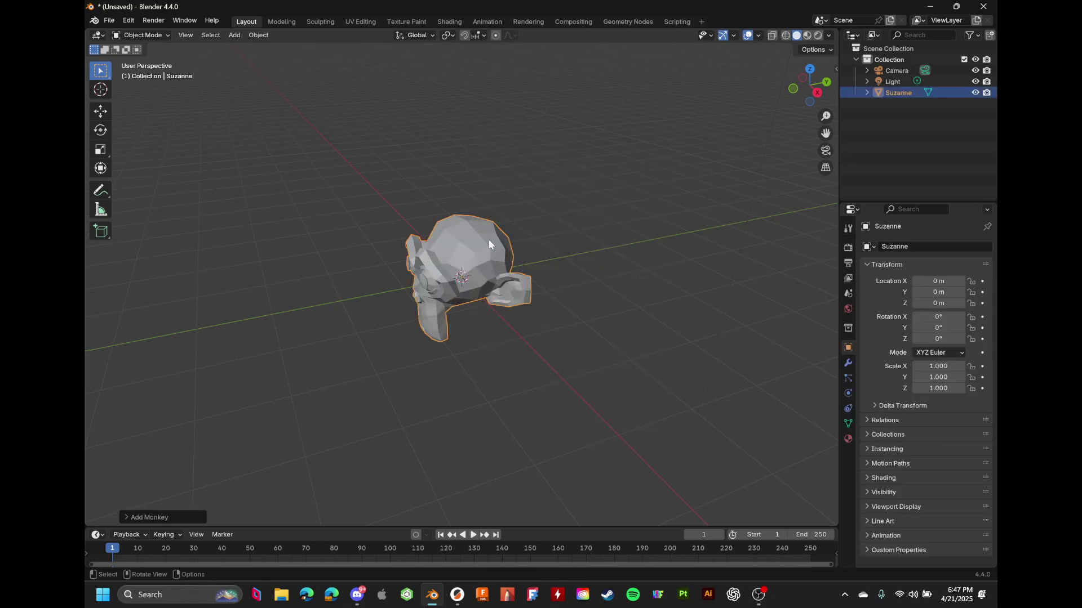
Apply the Quick Explode effect to the monkey mesh
scroll(489, 239, up, 6)
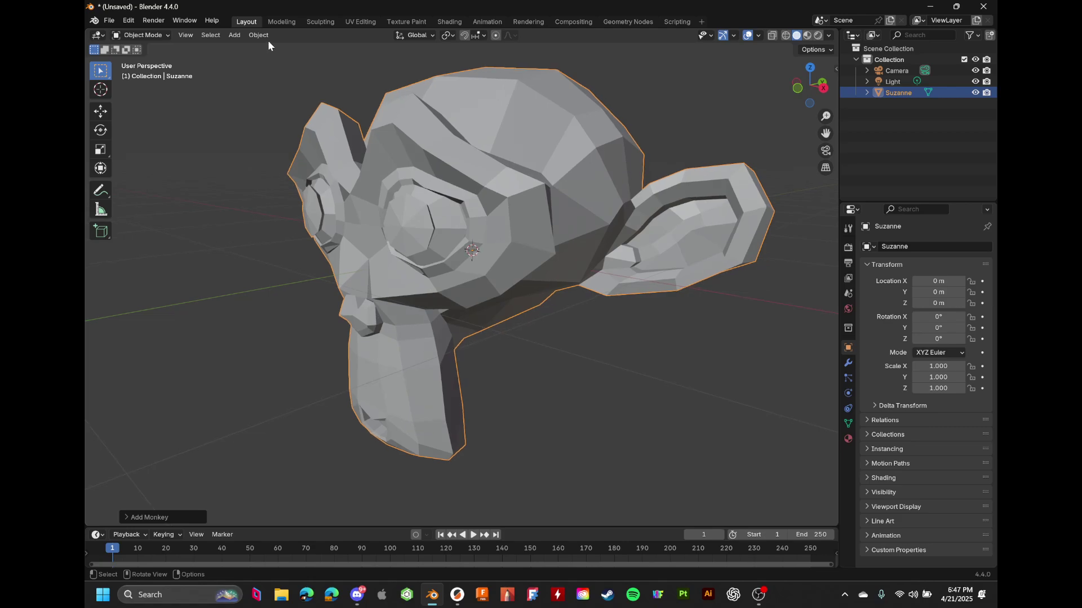
click(266, 37)
mouse_move(298, 354)
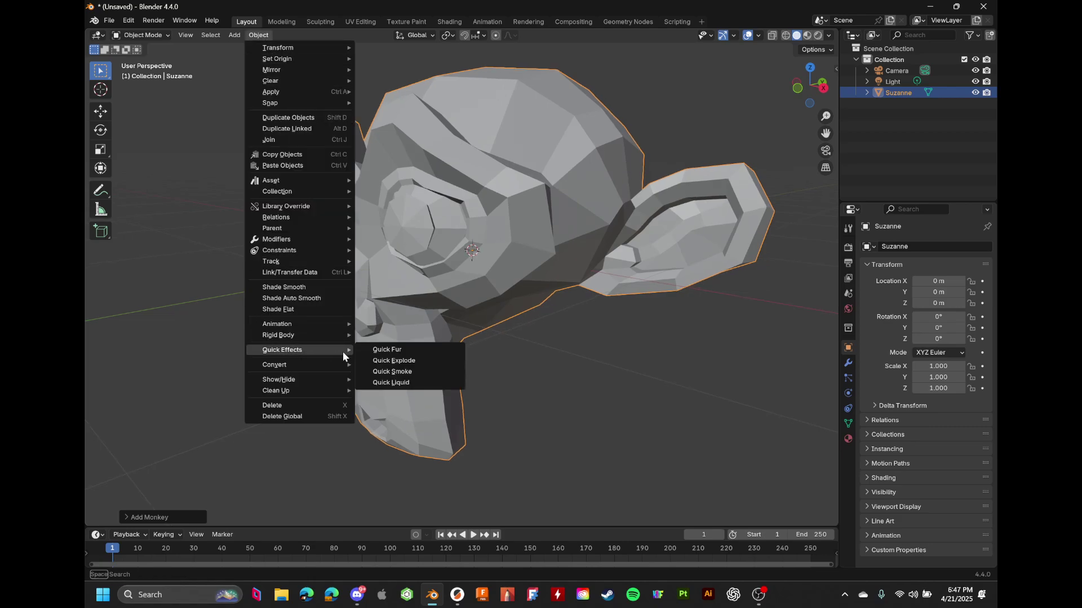
click(422, 360)
scroll(482, 374, down, 4)
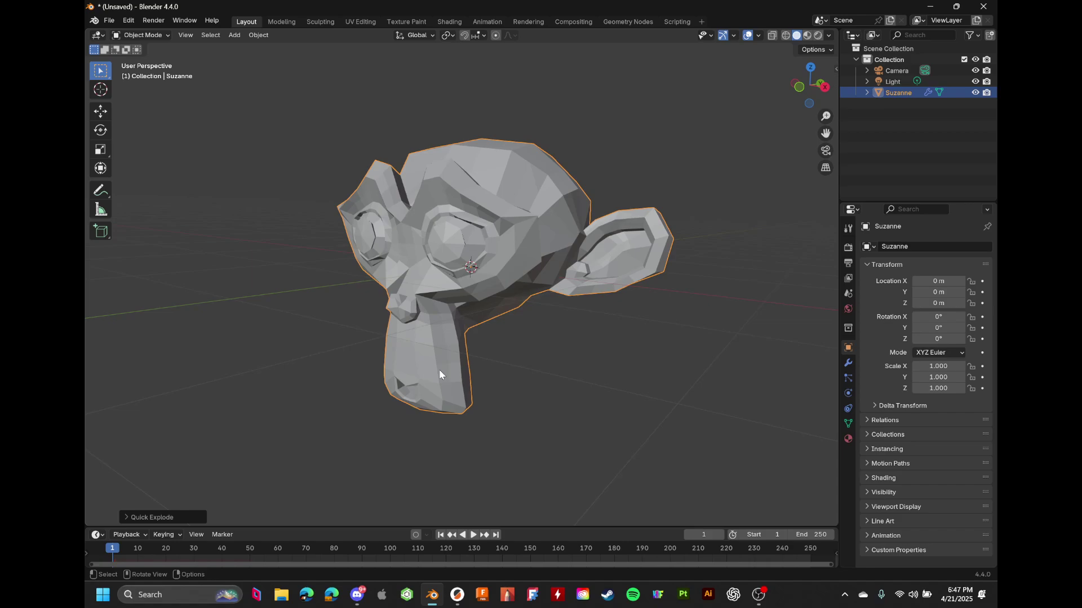
Play the monkey's explosion, replay it from frame 0, and return to frame 0
key(space)
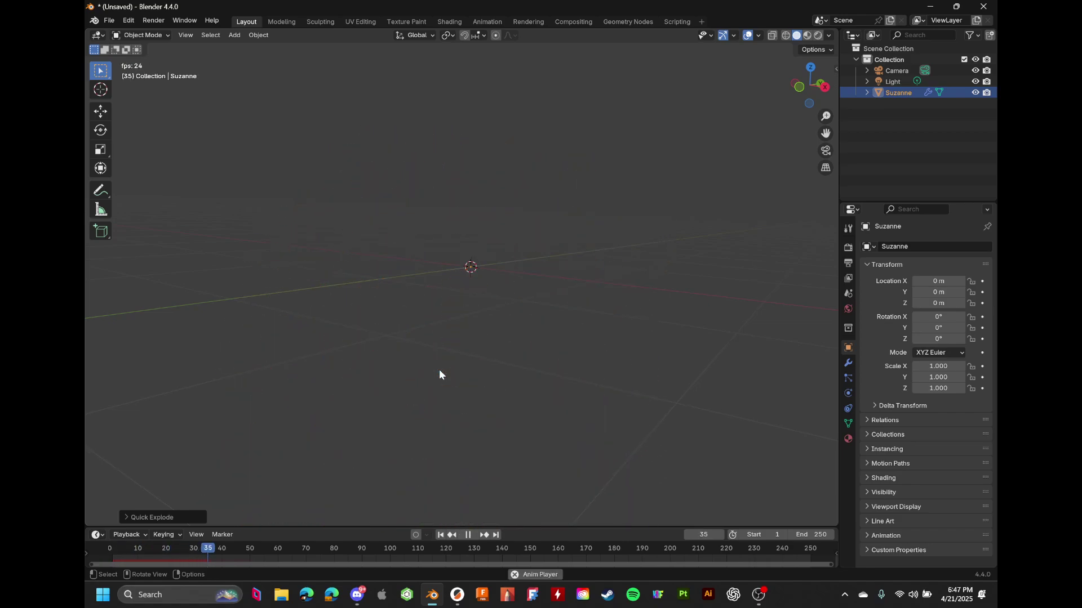
key(space)
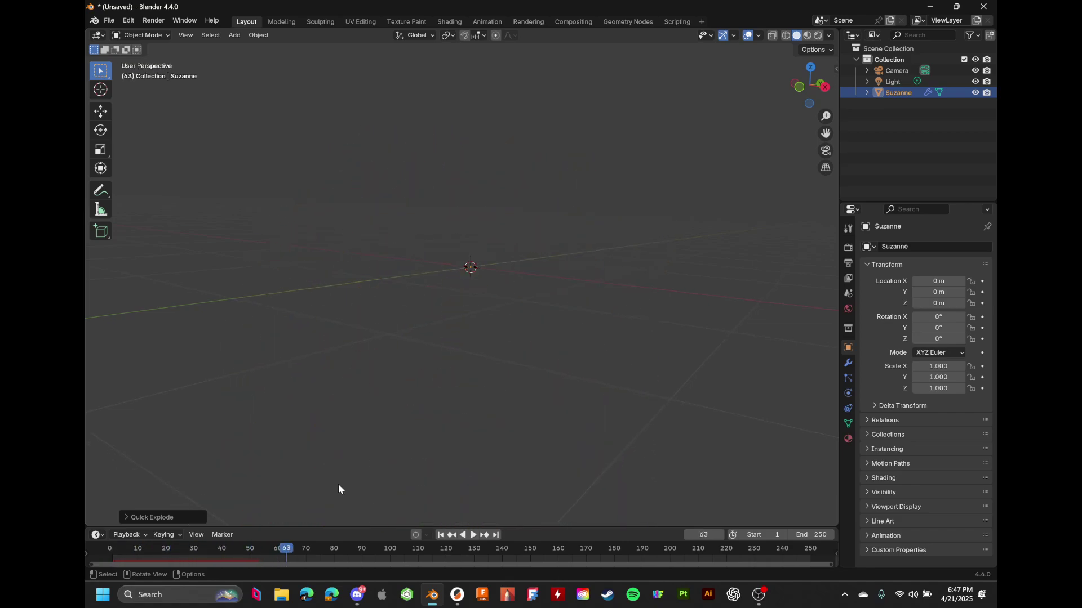
click(110, 549)
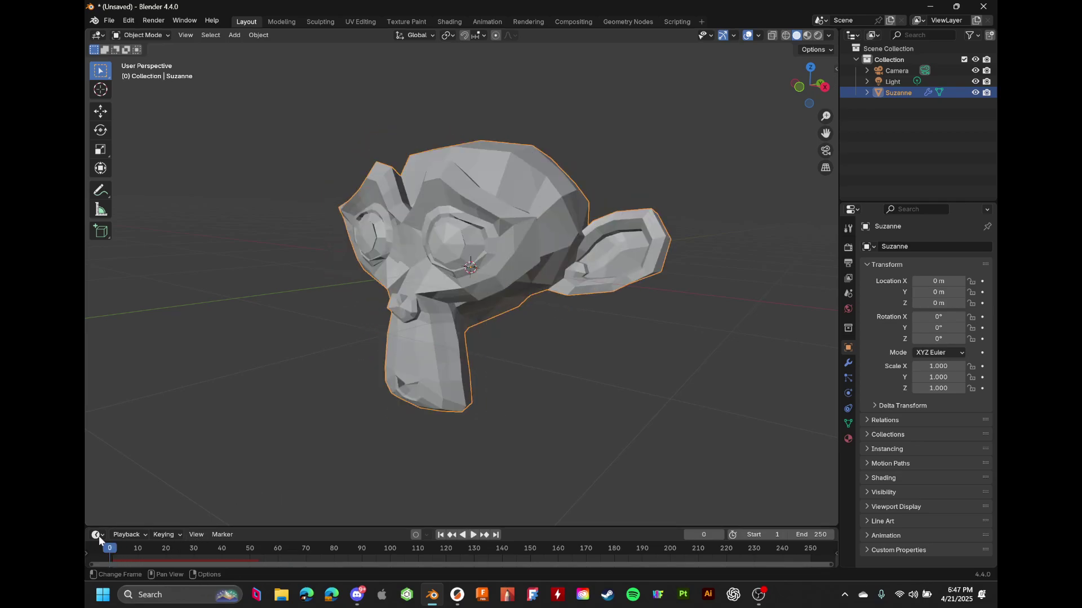
key(space)
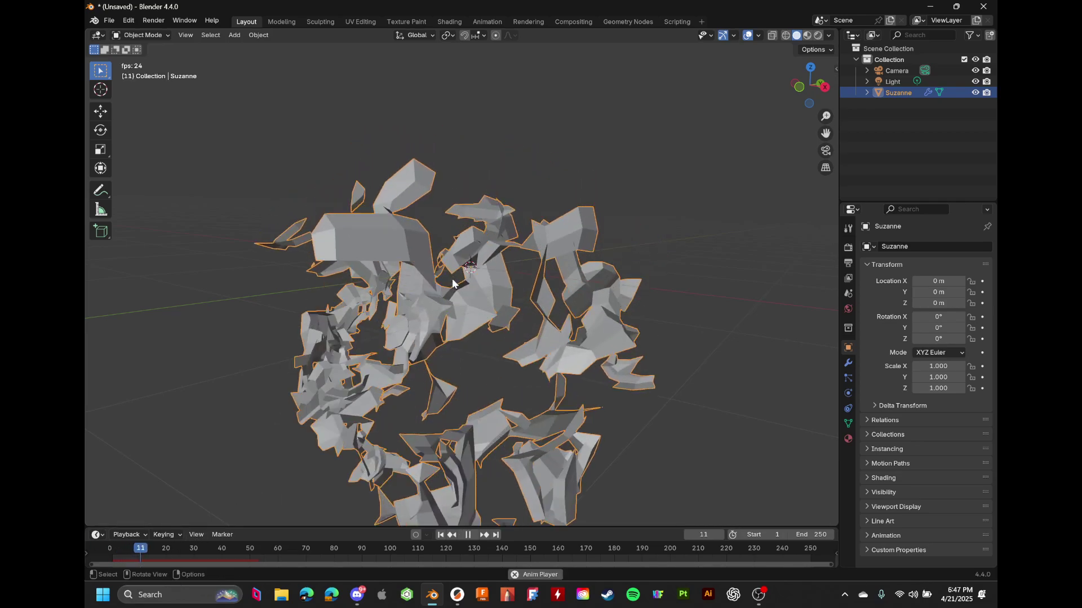
key(space)
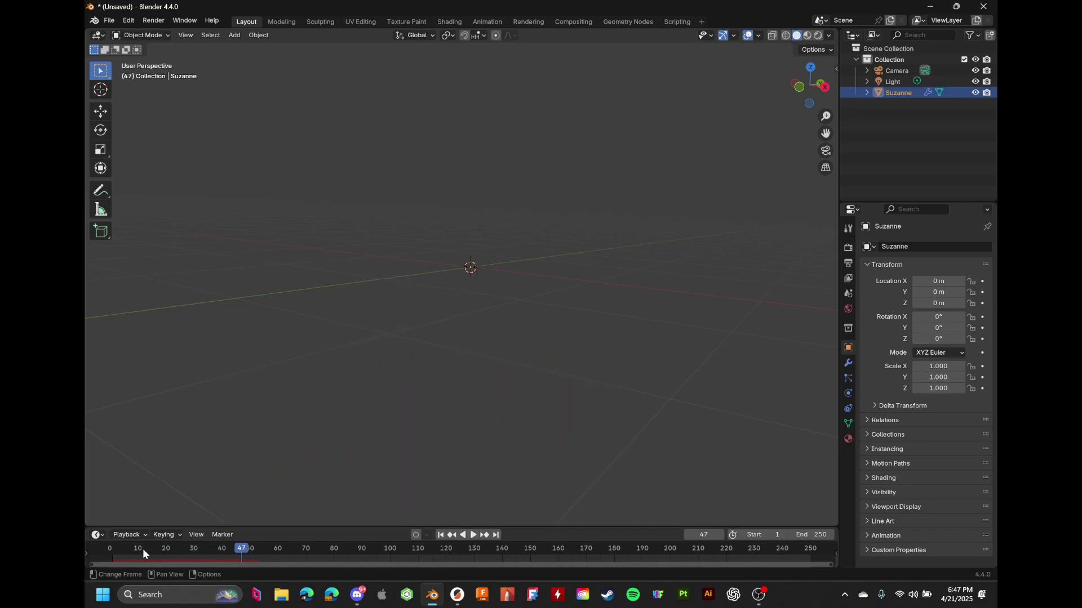
click(110, 548)
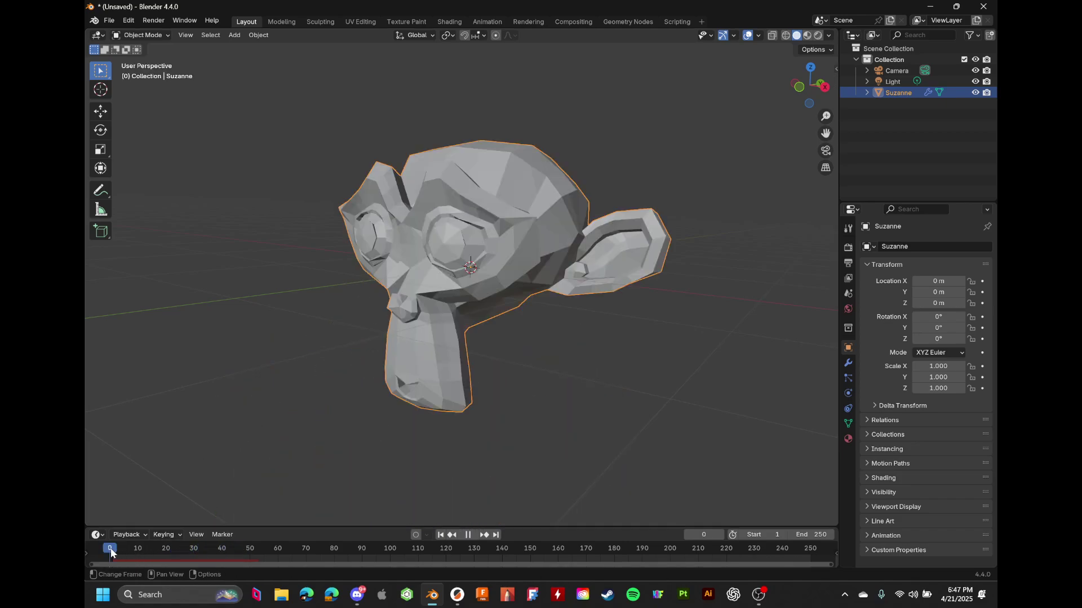
Examine the monkey's Explode modifier settings and its particle system's emission settings
click(848, 363)
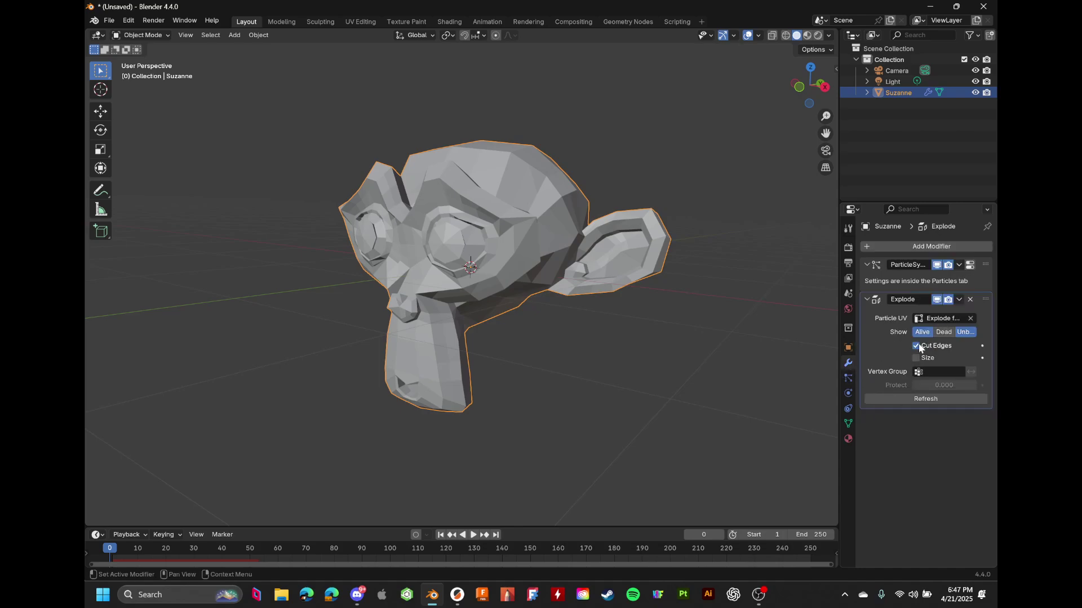
click(848, 394)
click(848, 378)
click(848, 363)
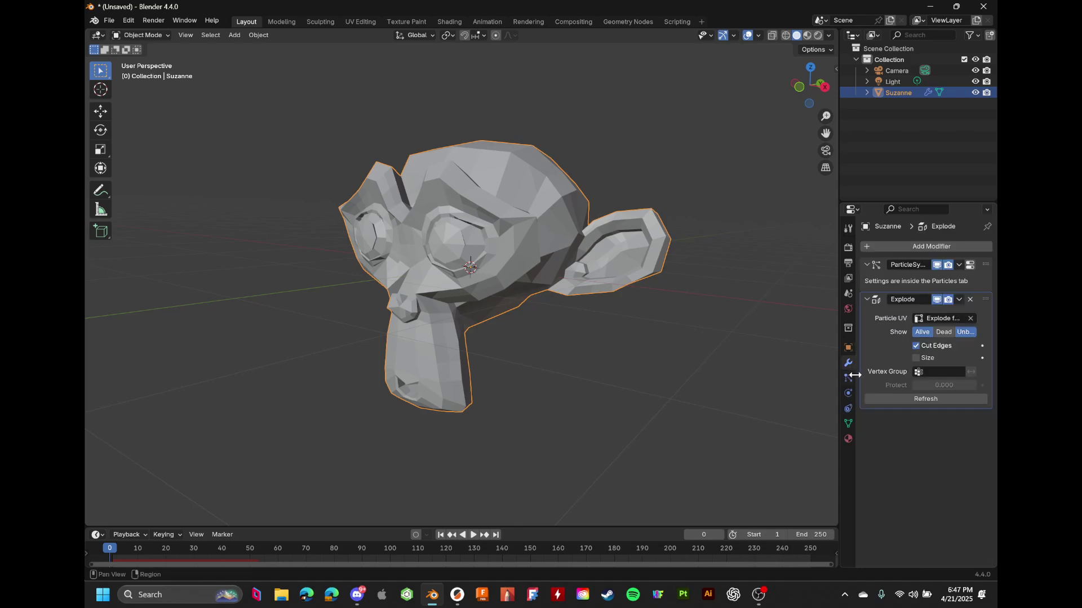
click(848, 394)
click(849, 378)
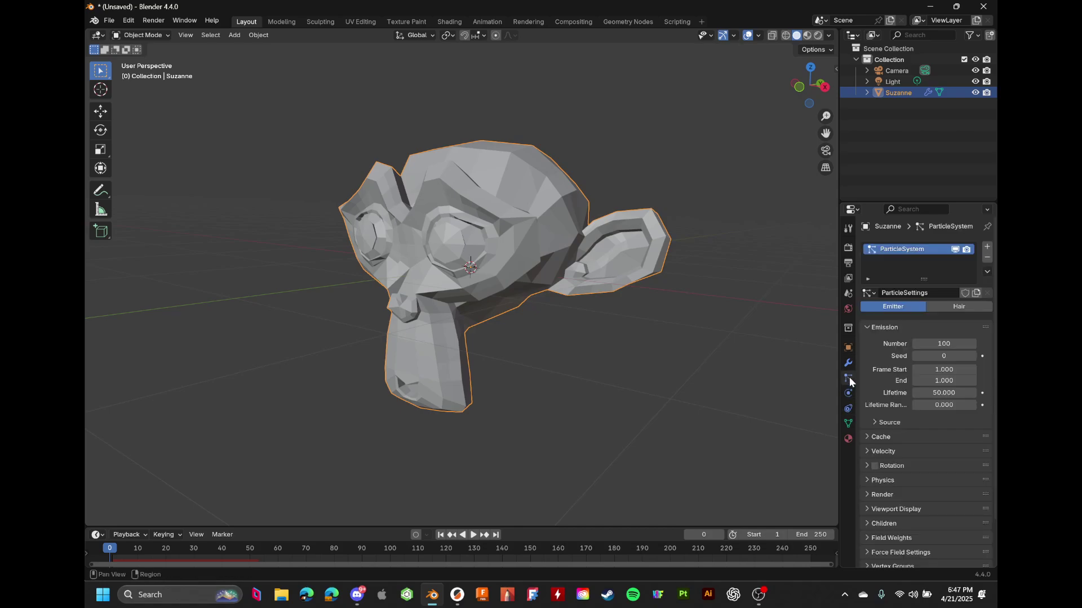
scroll(871, 374, down, 2)
scroll(873, 375, up, 2)
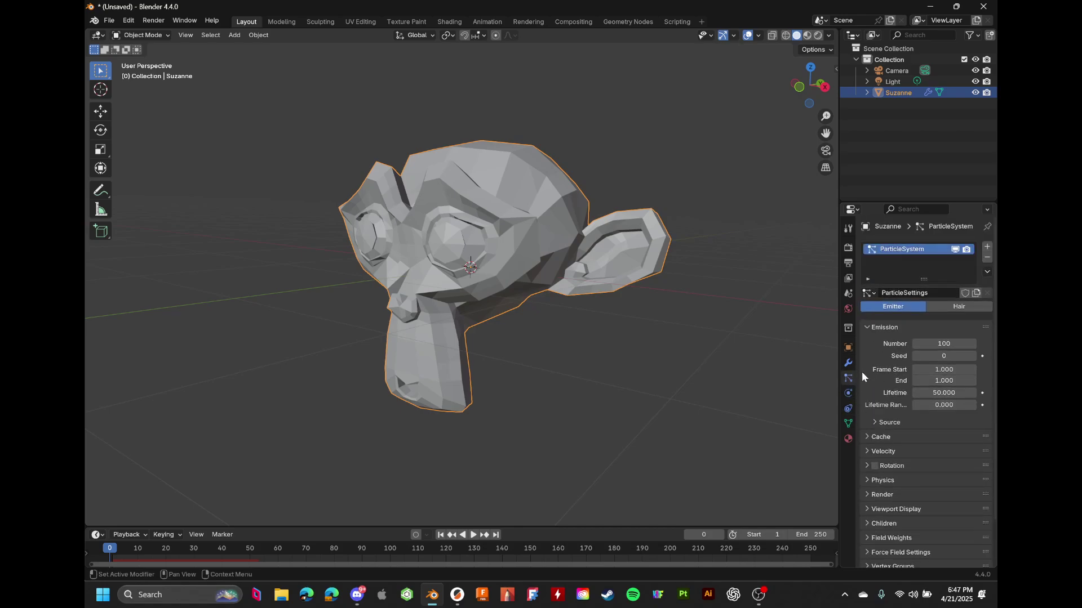
Set the particle system's emission number to 342 and play the explosion briefly
drag(936, 344, 975, 344)
key(space)
key(space)
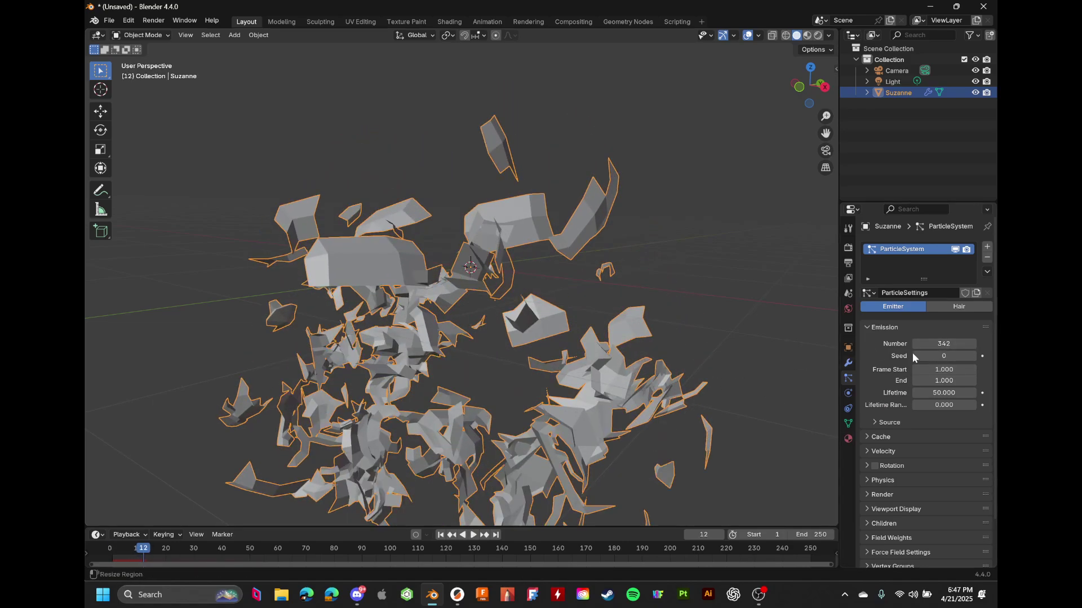
Set the emission number to 1000 and play the explosion from the first frame
click(949, 343)
text(1000)
key(Return)
key(shift+Left)
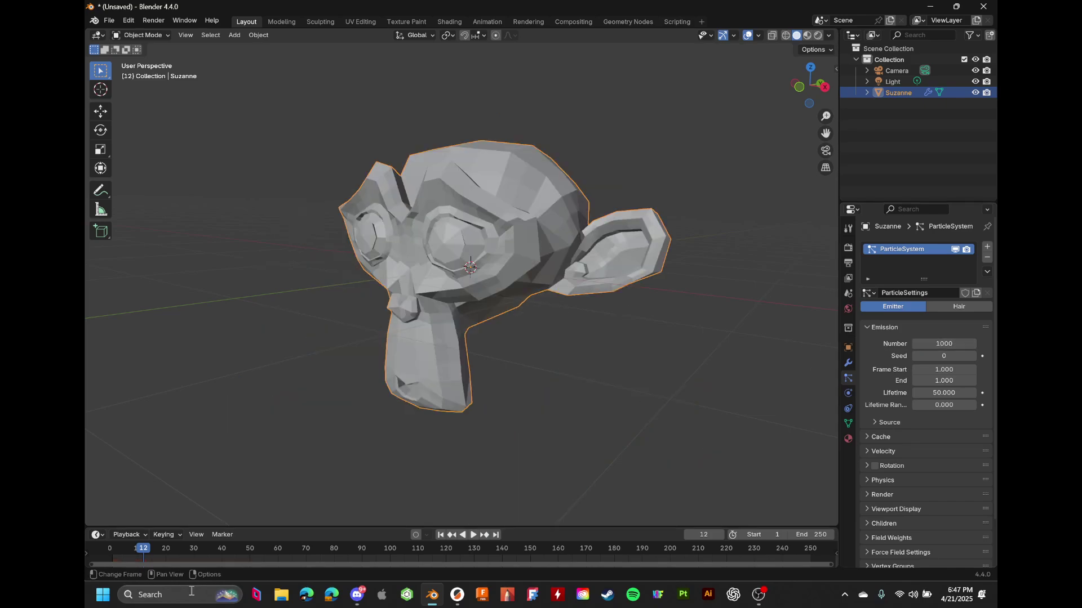
key(space)
key(space)
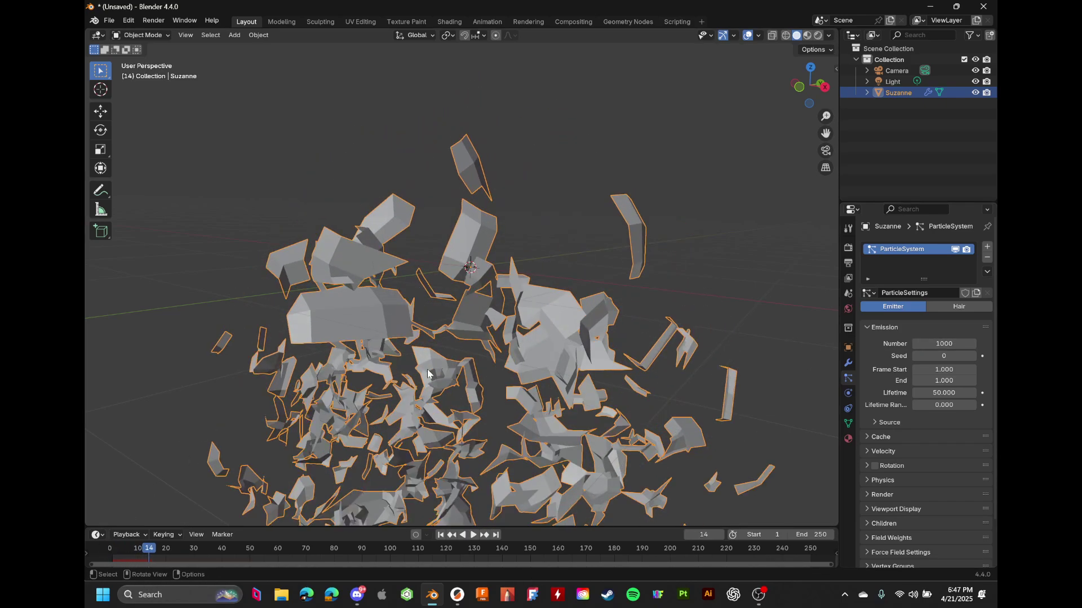
Set the emission number to 10 and play the explosion from the first frame
click(957, 343)
text(10)
key(Return)
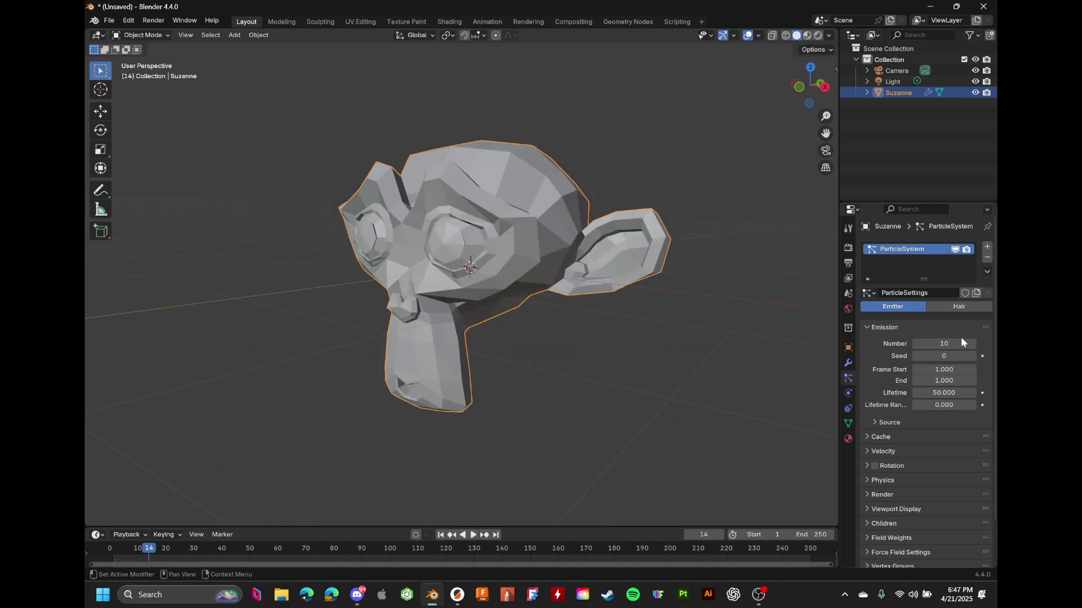
key(shift+Left)
key(space)
key(space)
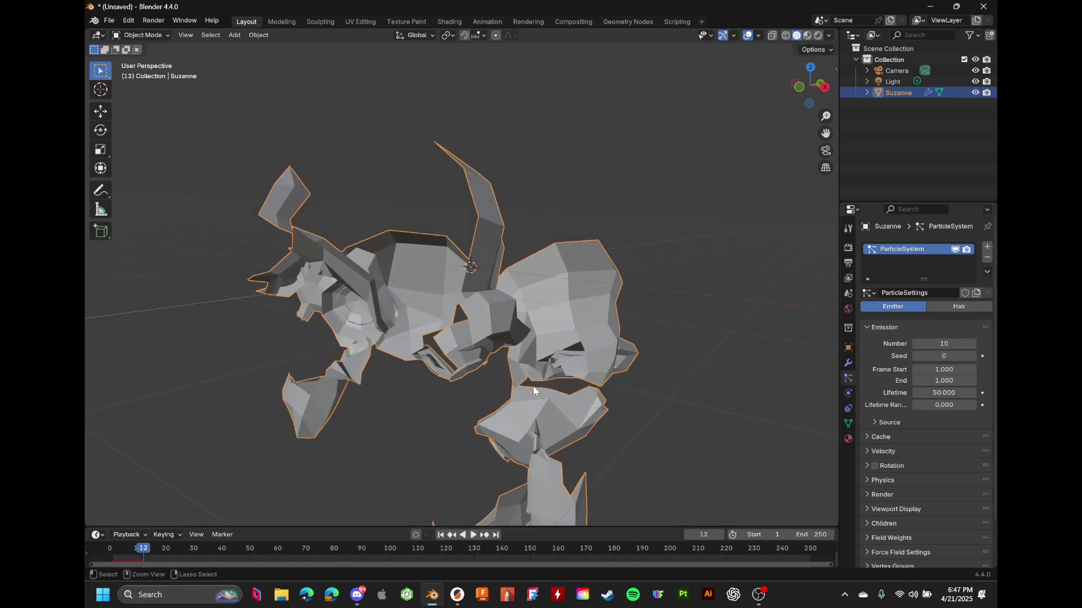
Set the emission number to 2000 and play the explosion
click(956, 343)
text(2000)
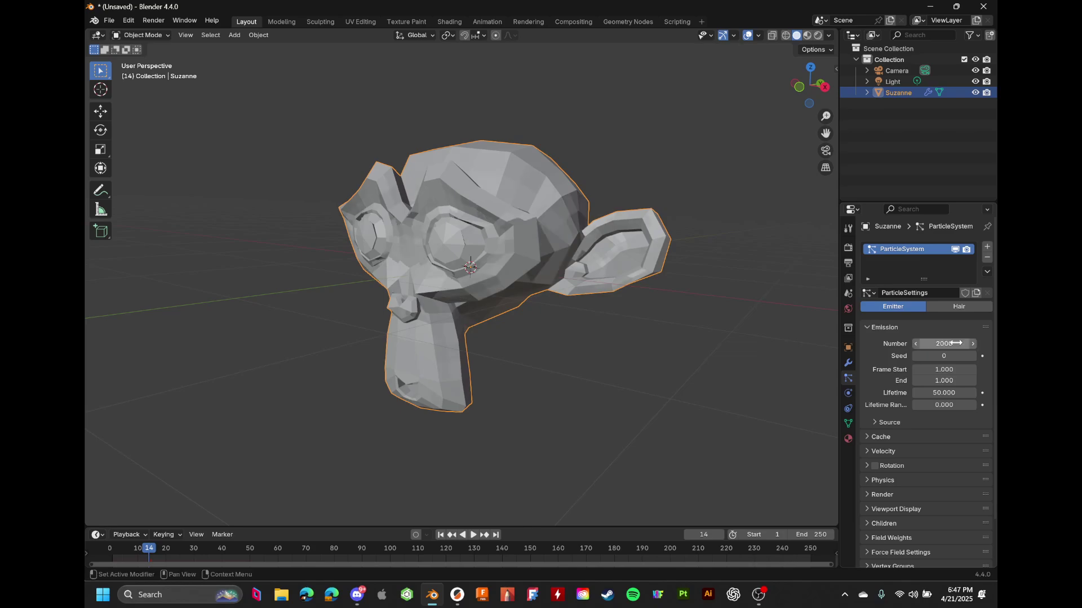
key(Return)
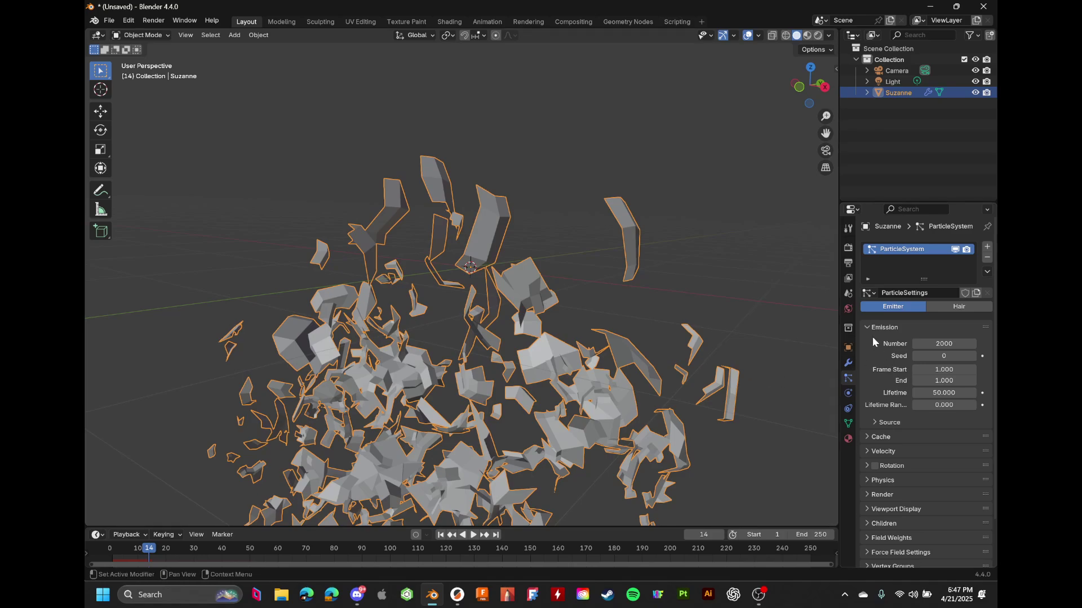
Try showing the mesh for dead particles in the Explode modifier, play the explosion from the start, and return to frame 0
click(850, 363)
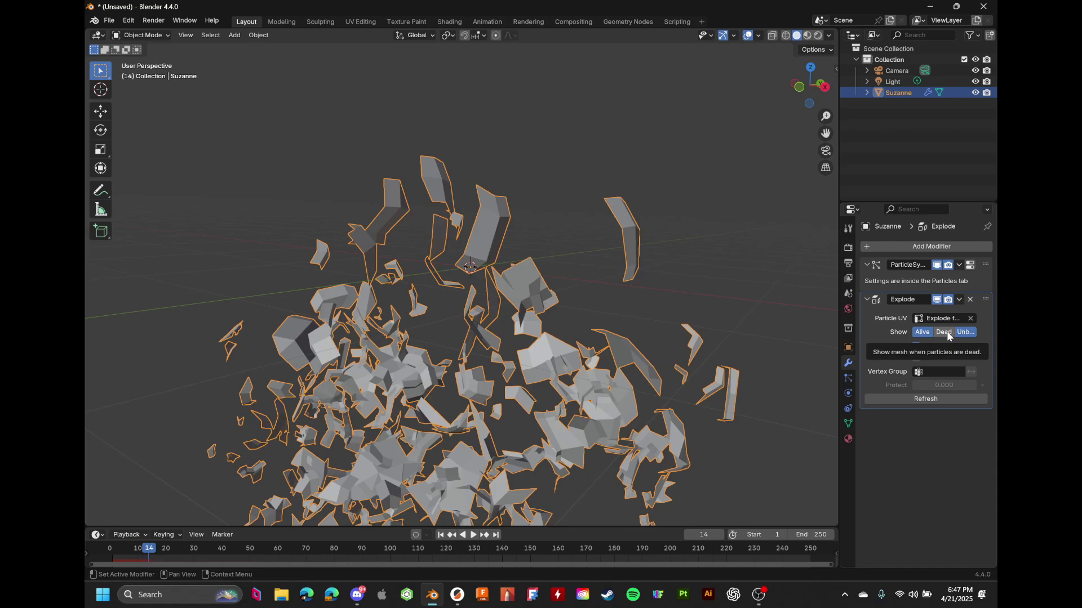
key(shift+Left)
key(space)
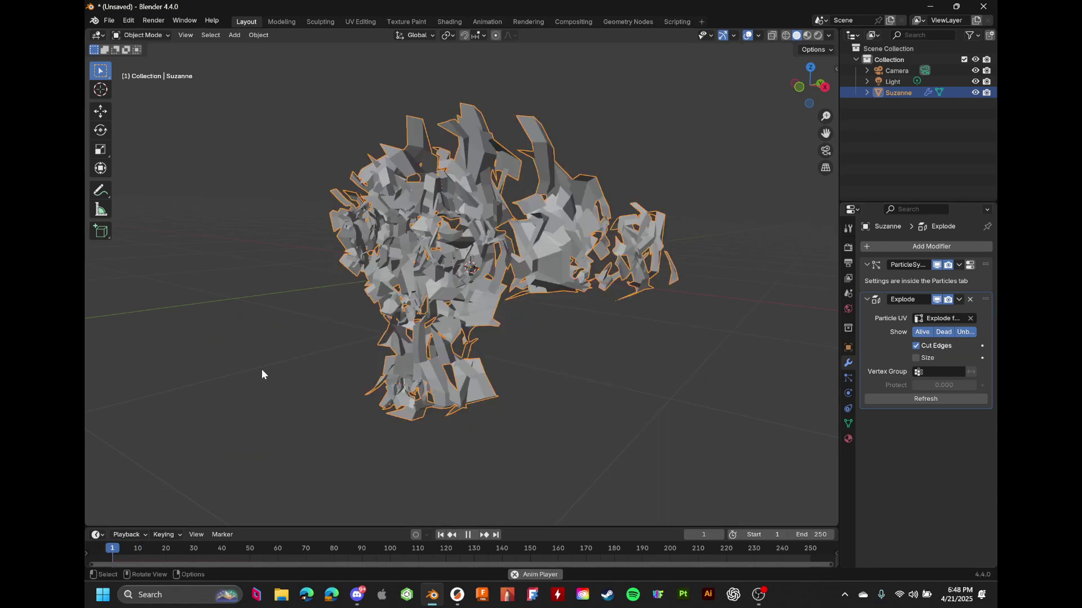
scroll(281, 360, down, 5)
scroll(322, 348, down, 3)
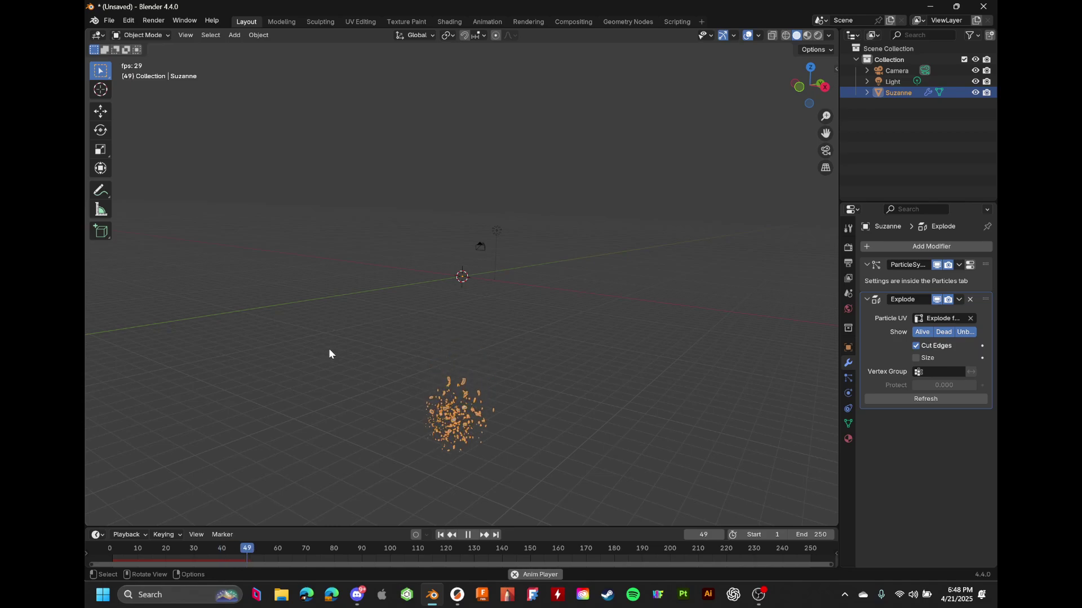
key(space)
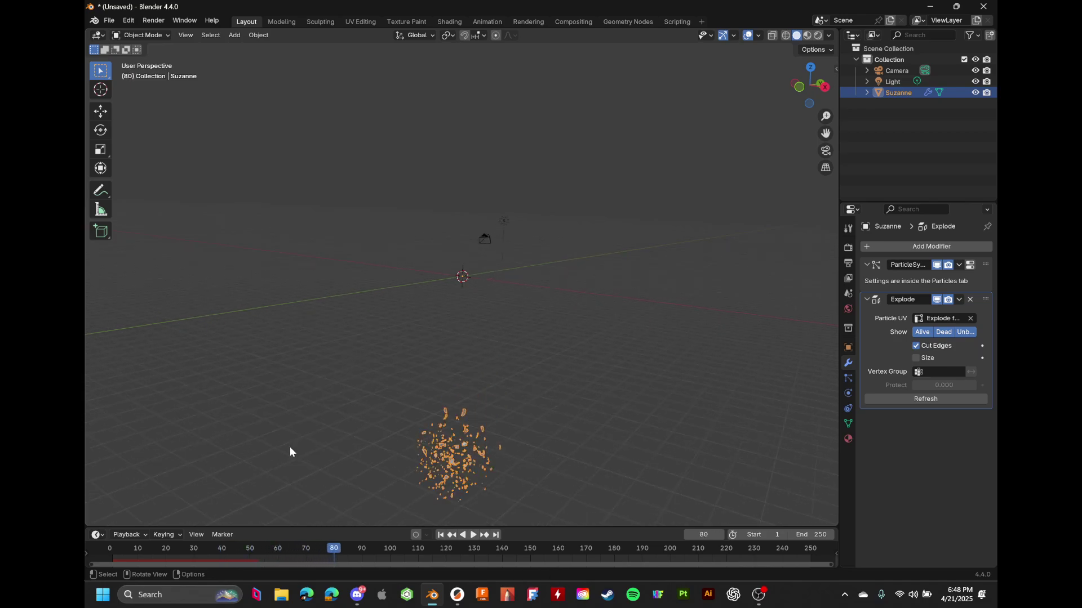
click(108, 548)
scroll(675, 326, up, 7)
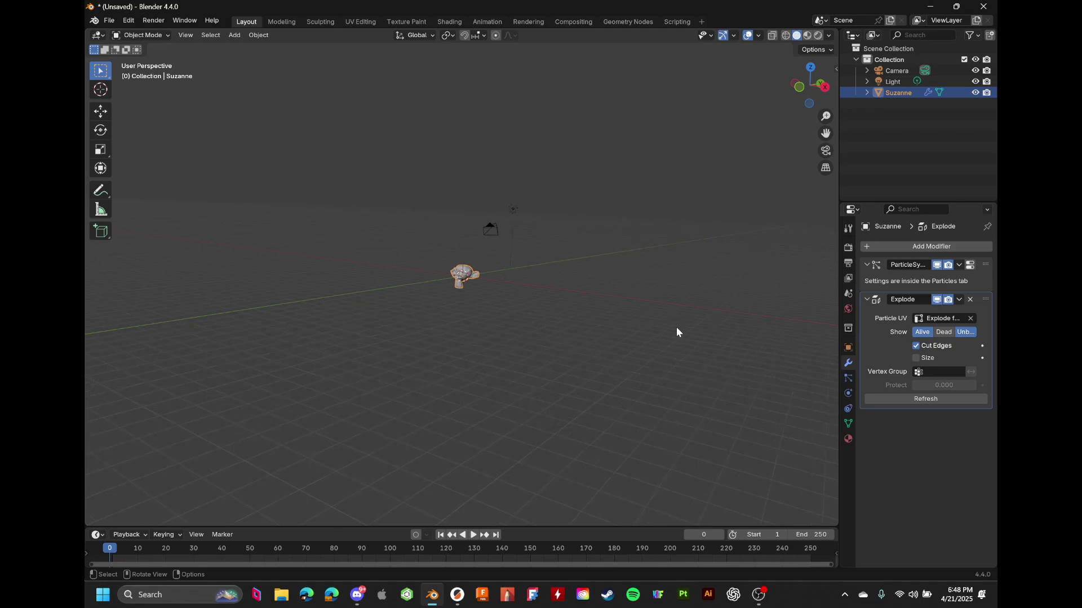
scroll(662, 317, up, 4)
Set the particle system's tangent velocity to 6.9 m/s and play the explosion from the start
click(848, 378)
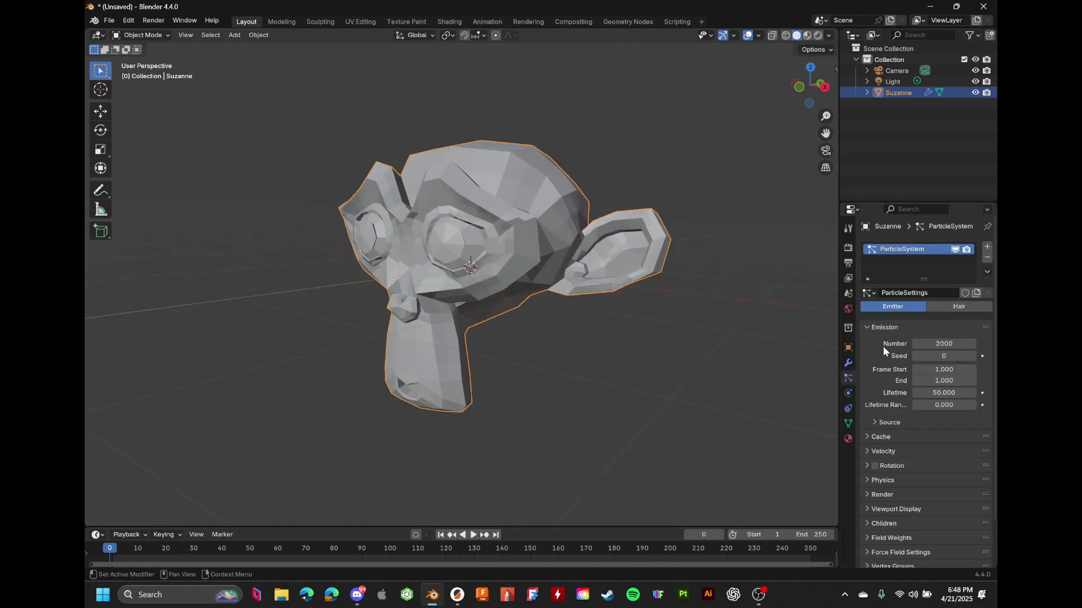
scroll(877, 336, down, 2)
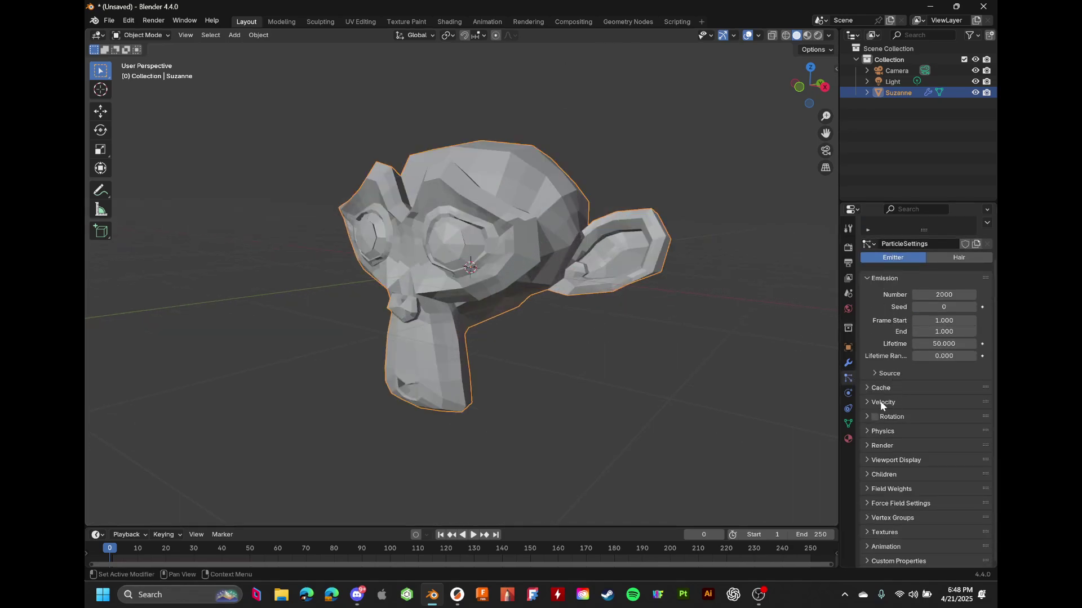
click(899, 402)
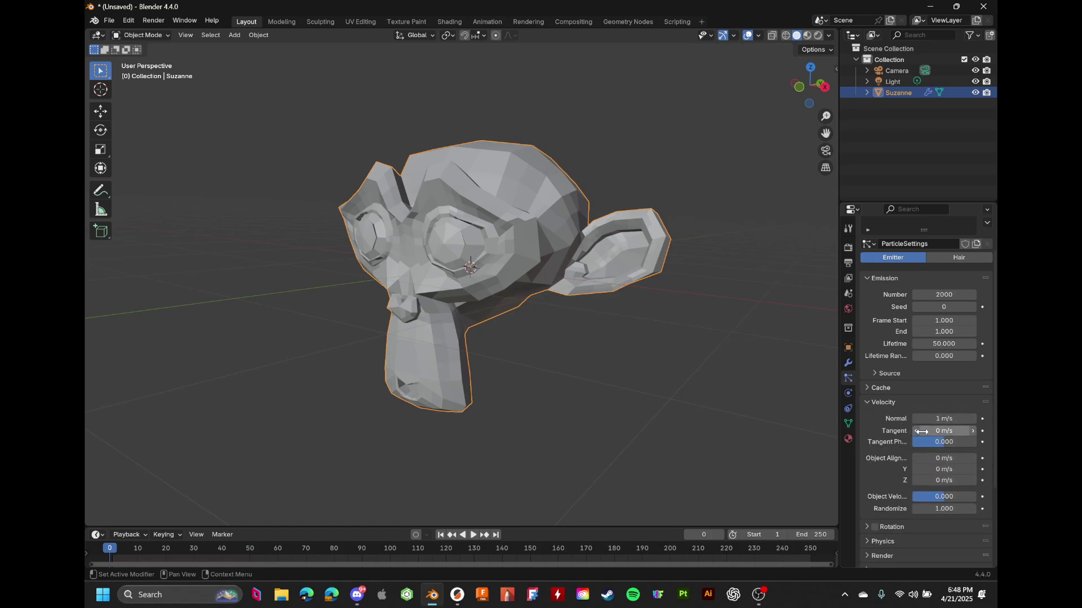
drag(940, 431, 945, 431)
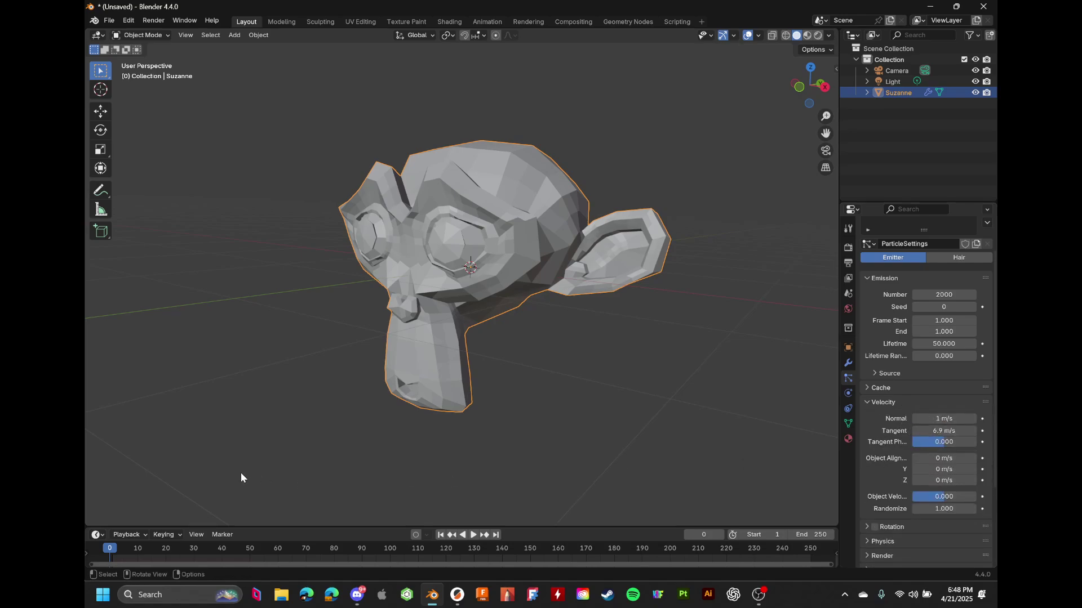
key(space)
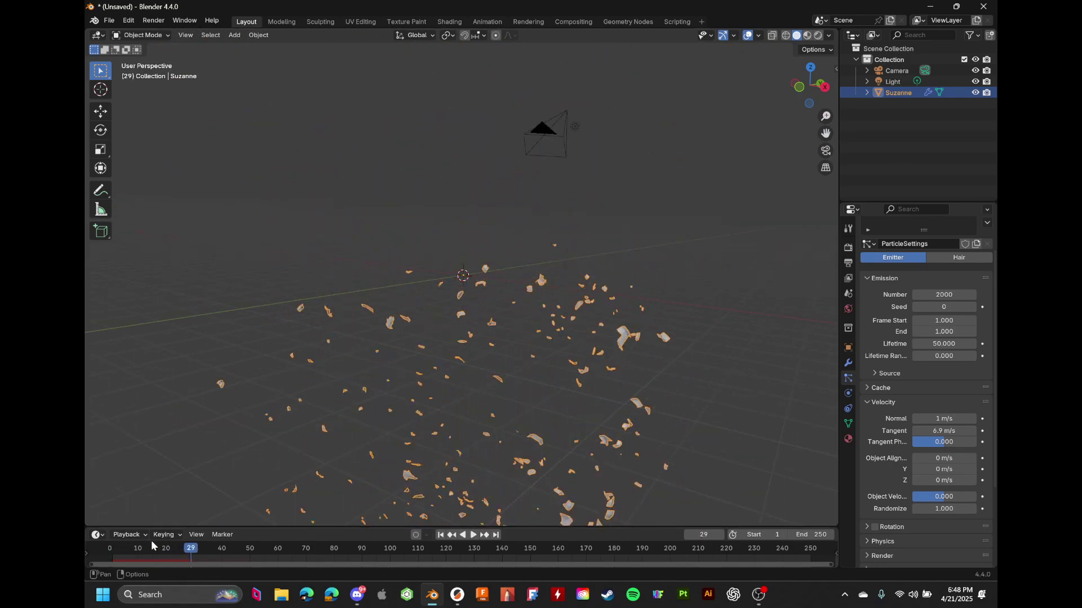
click(110, 549)
key(space)
key(space)
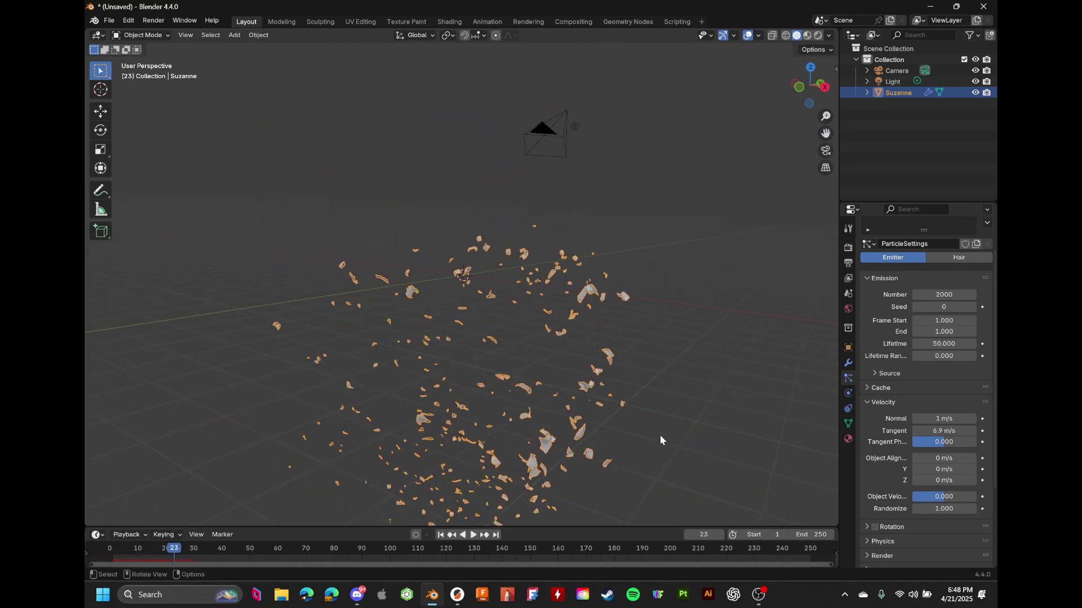
Set the tangent velocity to 100 m/s and play the explosion from the first frame
click(958, 431)
text(100)
key(Return)
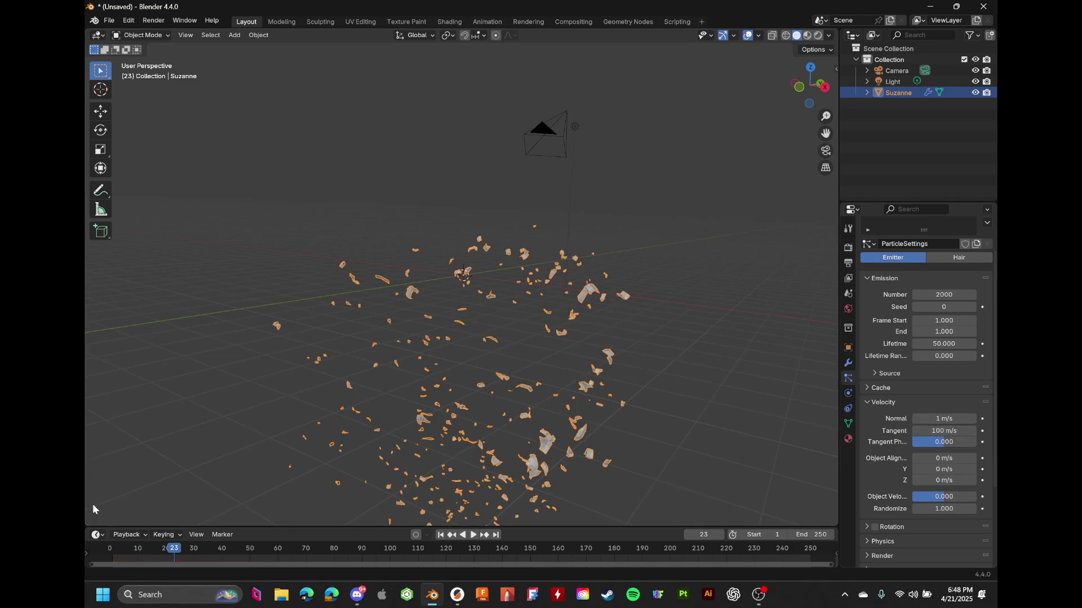
click(104, 550)
key(space)
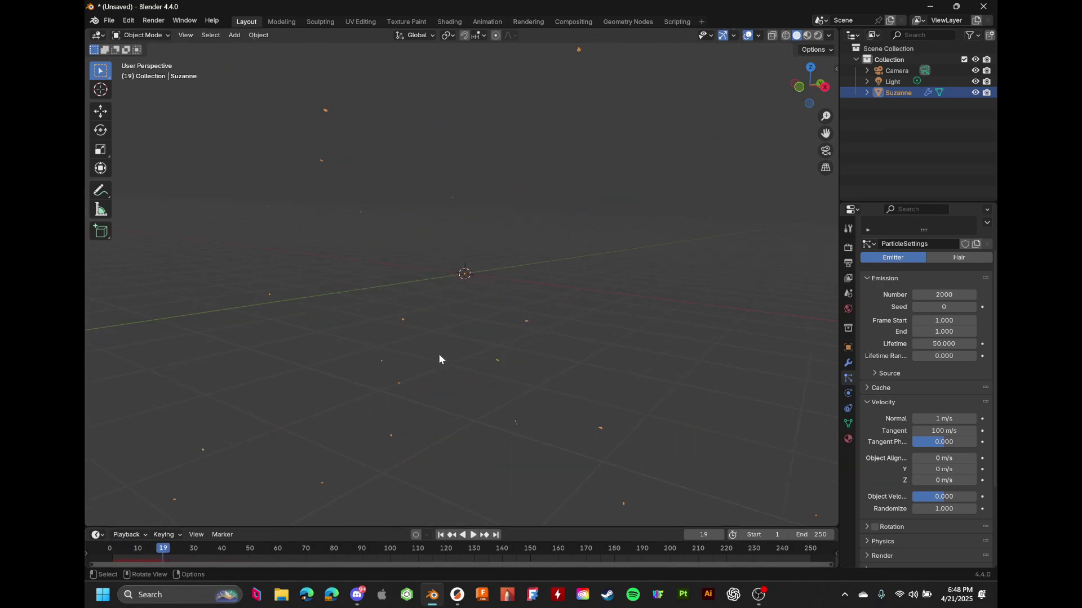
scroll(439, 359, down, 4)
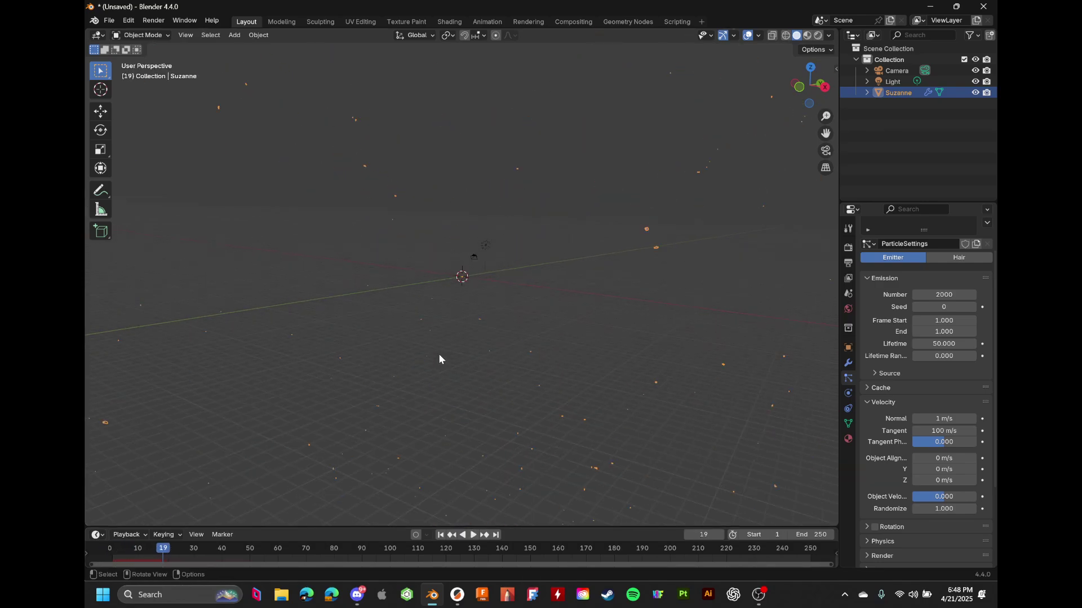
Replay and scrub the opening frames of the explosion, stopping at frame 5 to examine the scattered pieces
click(112, 549)
key(space)
key(space)
click(116, 549)
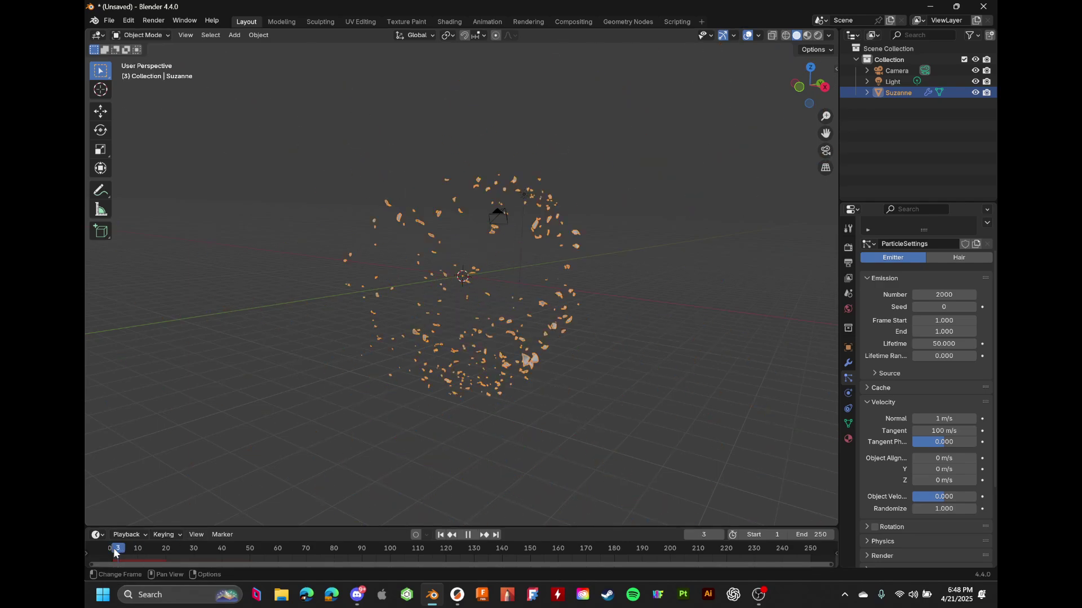
drag(114, 549, 123, 538)
key(space)
key(space)
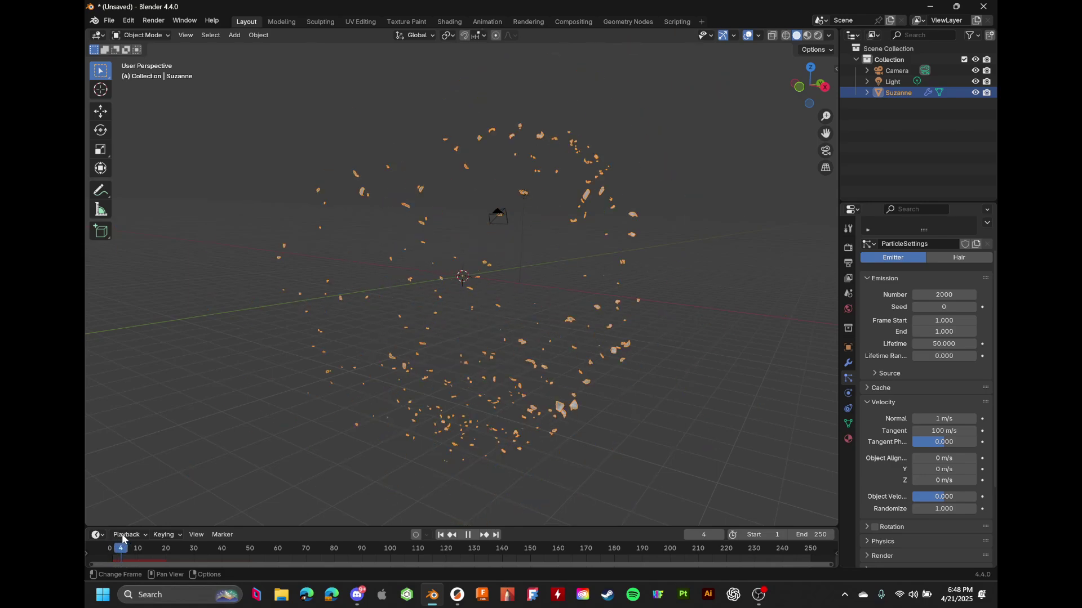
key(space)
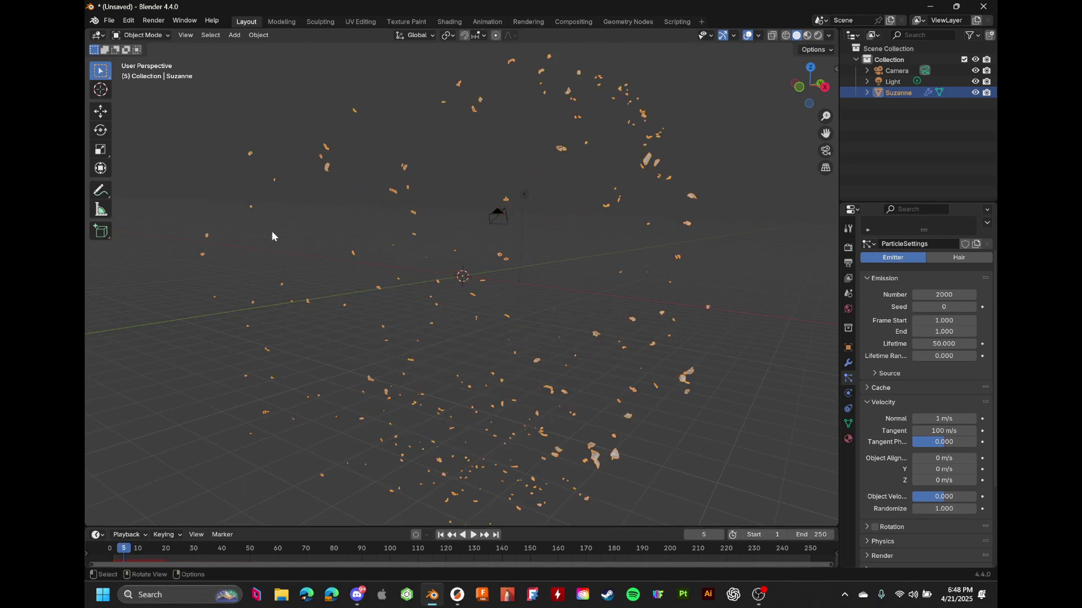
Show the monkey's physics options, resume the explosion playback, and rewind it to frame 0
scroll(915, 217, up, 3)
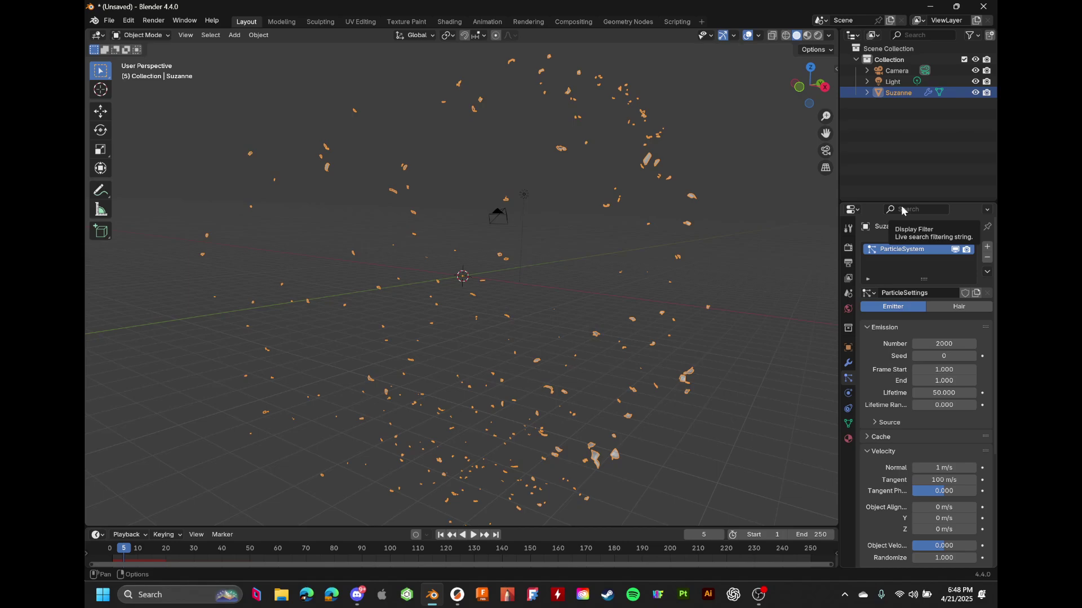
click(848, 394)
scroll(593, 282, up, 2)
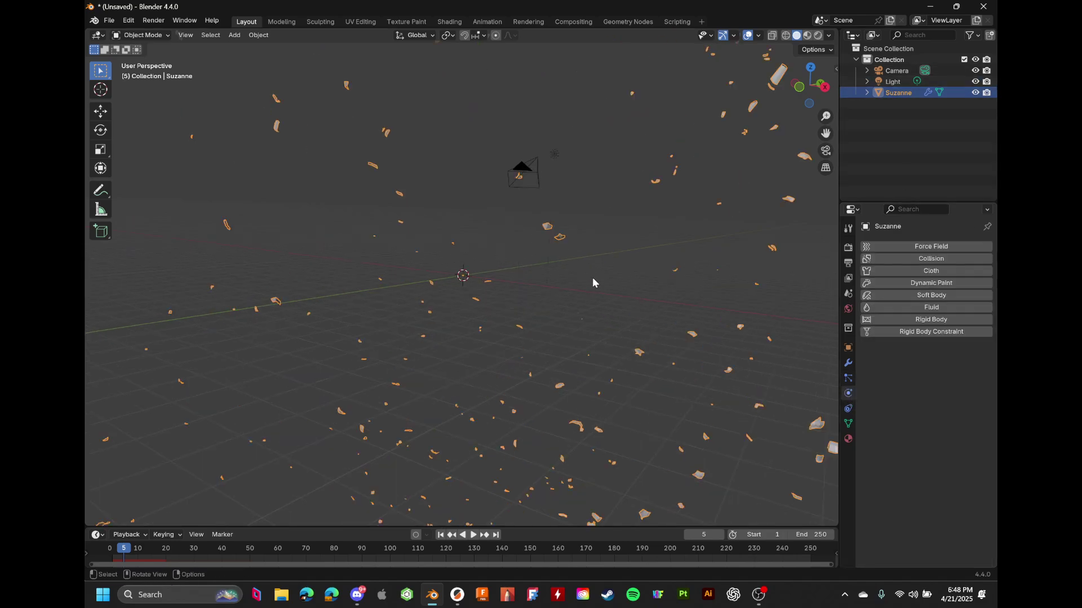
scroll(597, 265, down, 3)
key(space)
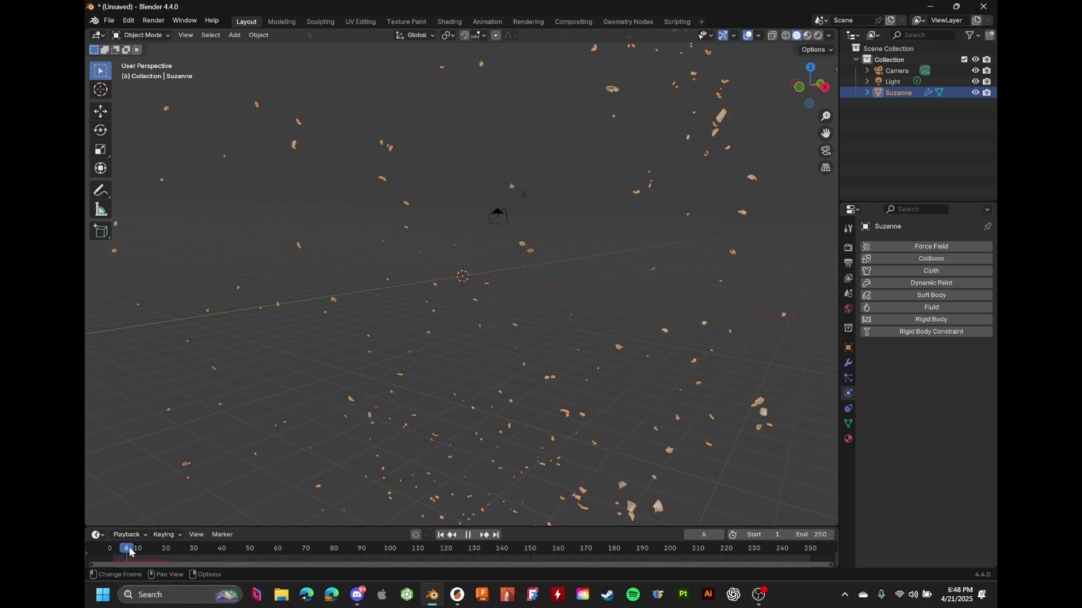
drag(130, 553, 94, 535)
key(space)
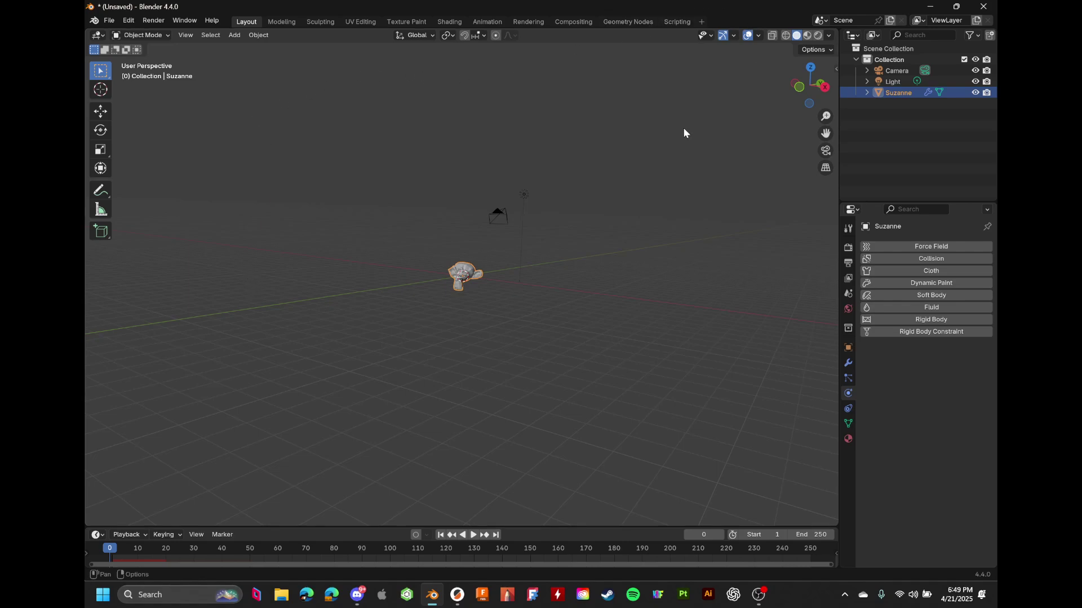
Play the explosion once more, return to frame 0, and inspect the intact monkey from several sides
key(space)
drag(139, 551, 102, 547)
scroll(471, 265, up, 14)
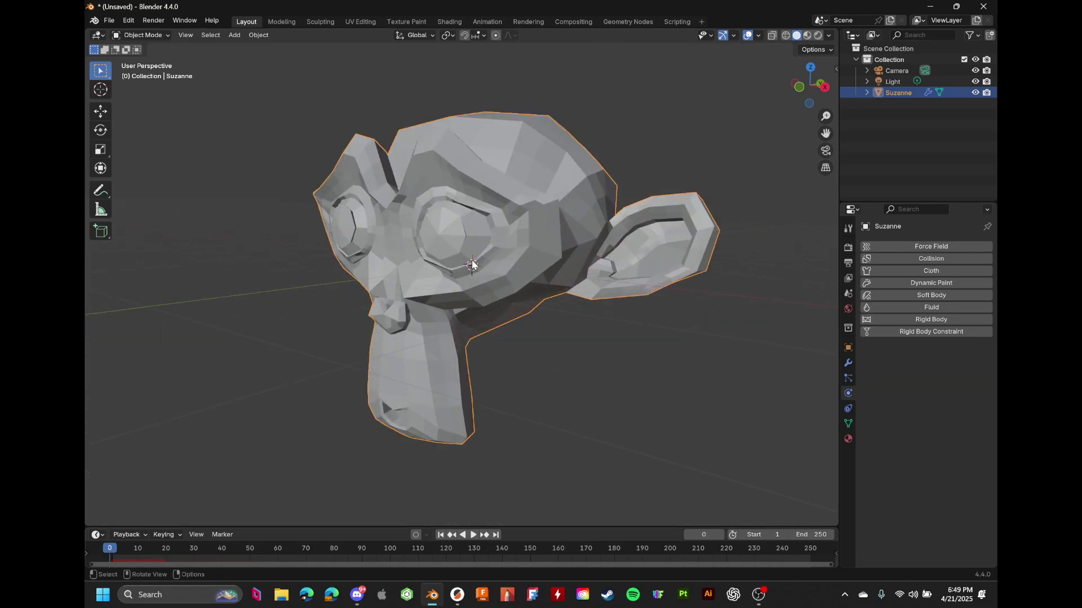
middle_drag(471, 265, 303, 272)
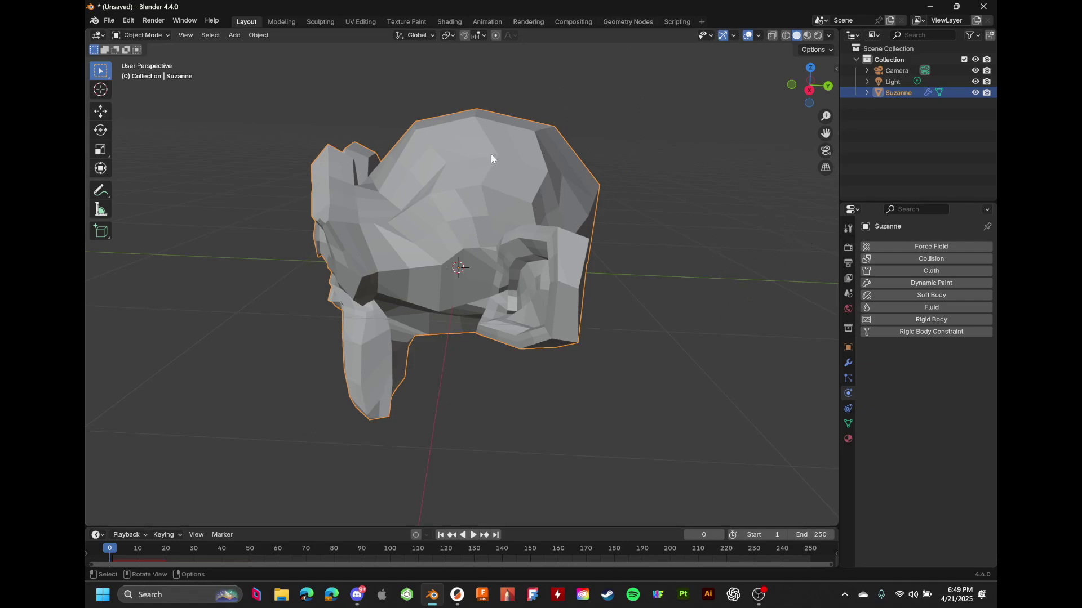
middle_drag(620, 89, 710, 108)
scroll(512, 252, down, 3)
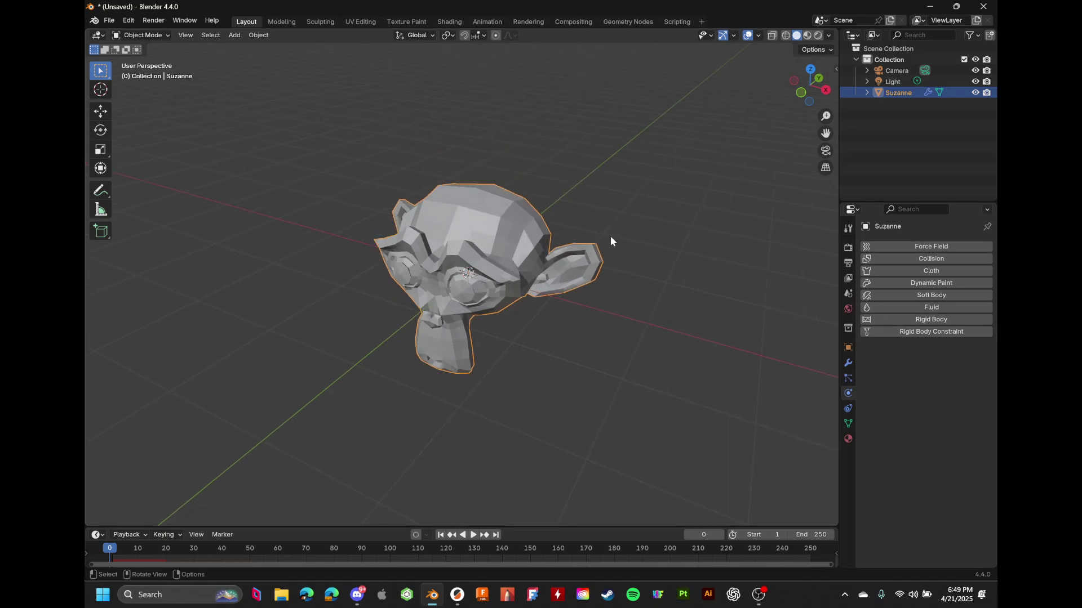
Start a new General file, discarding the unsaved explosion scene
click(109, 21)
mouse_move(114, 32)
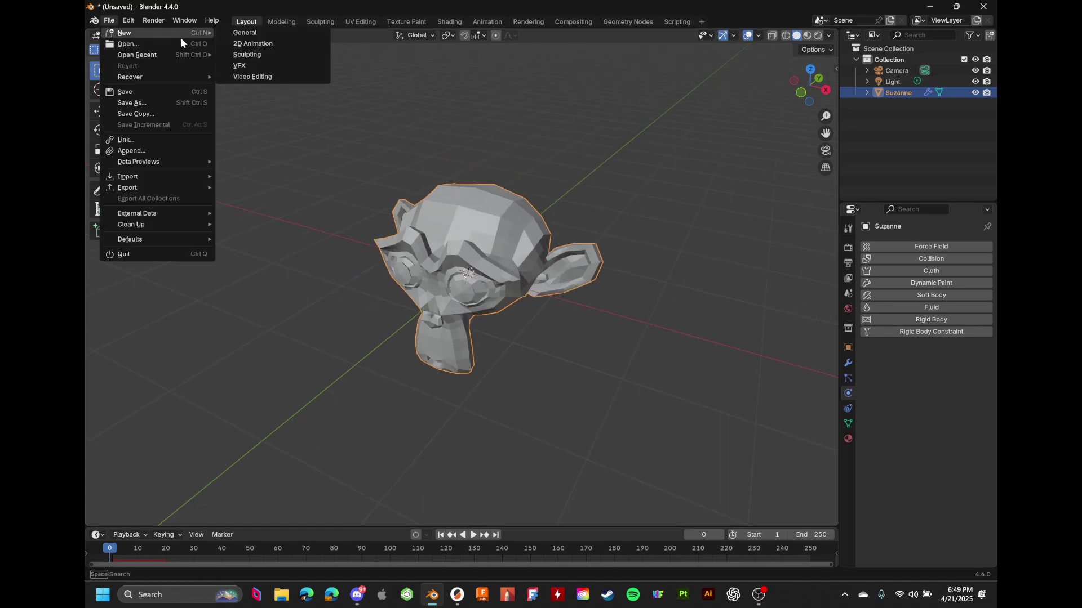
click(283, 32)
click(562, 316)
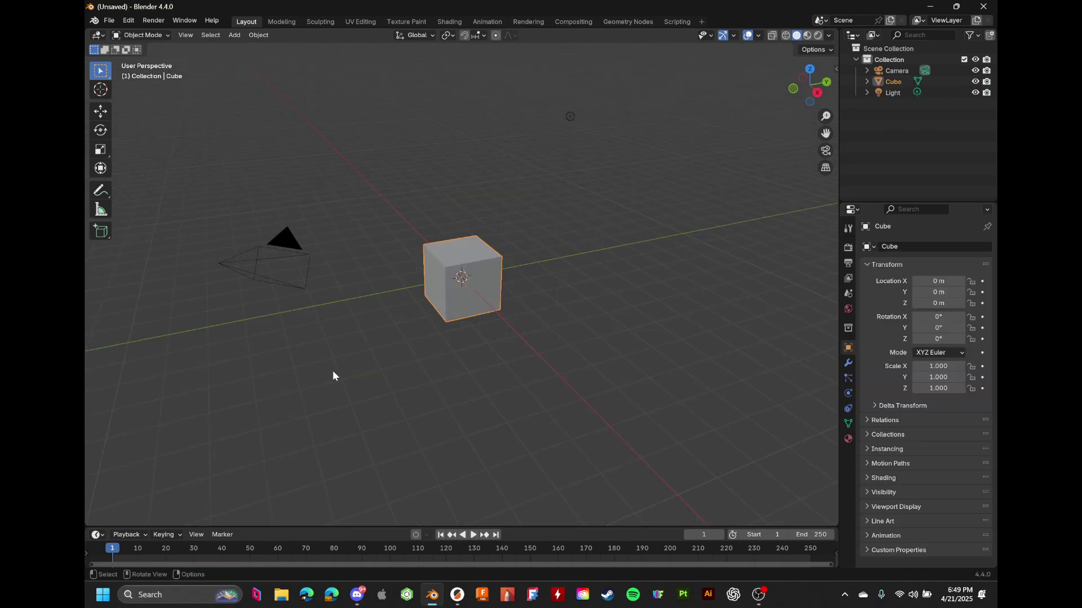
Delete the default cube and add a monkey mesh in its place
key(Delete)
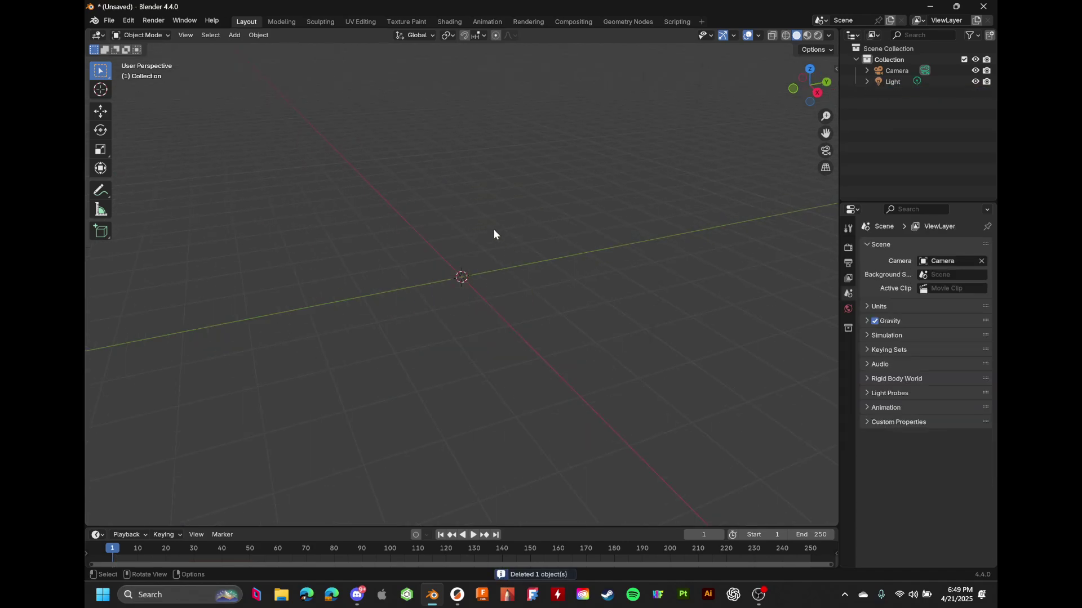
middle_drag(494, 234, 519, 220)
key(shift+a)
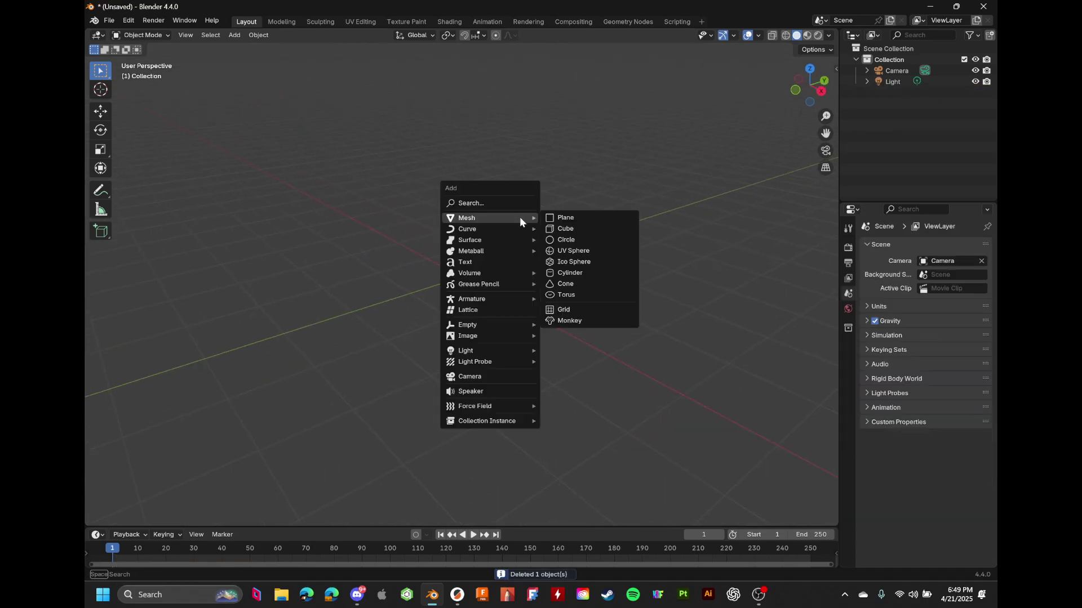
click(597, 321)
Apply the Quick Smoke effect to the monkey
click(258, 35)
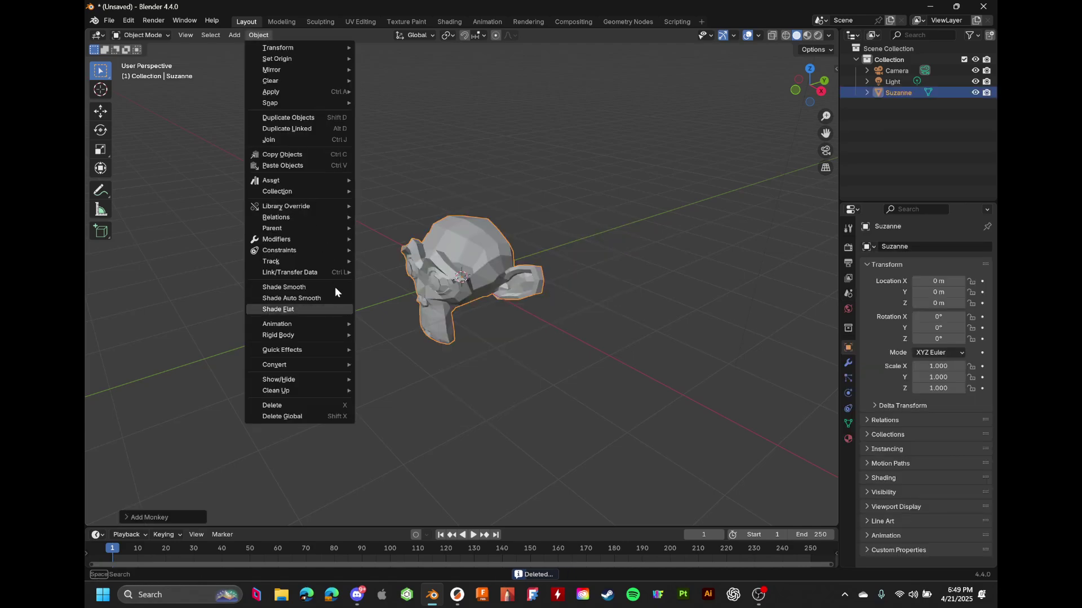
mouse_move(338, 350)
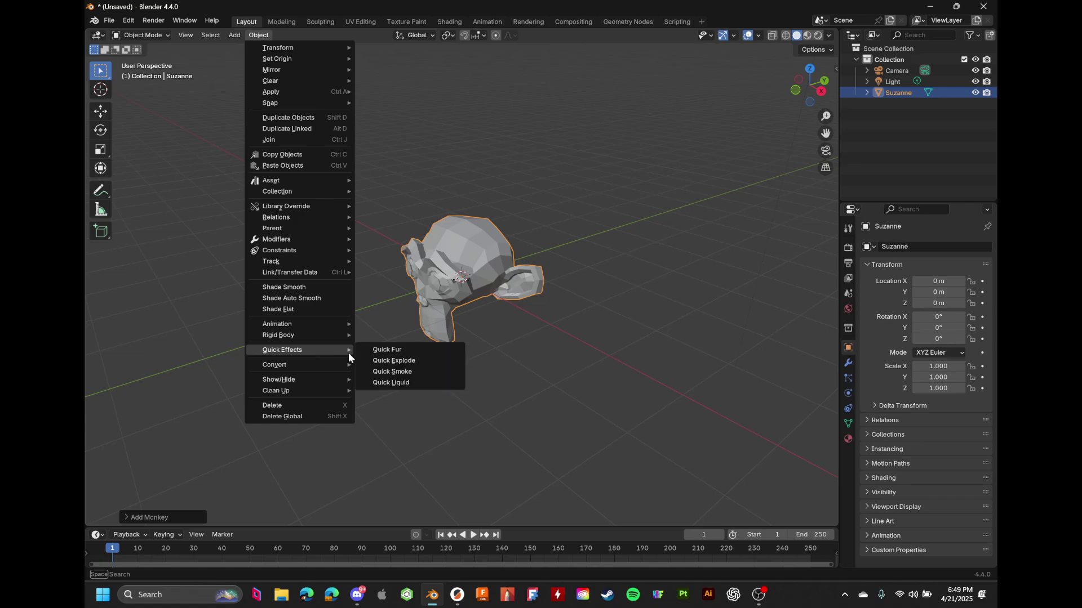
click(404, 372)
middle_drag(589, 264, 588, 253)
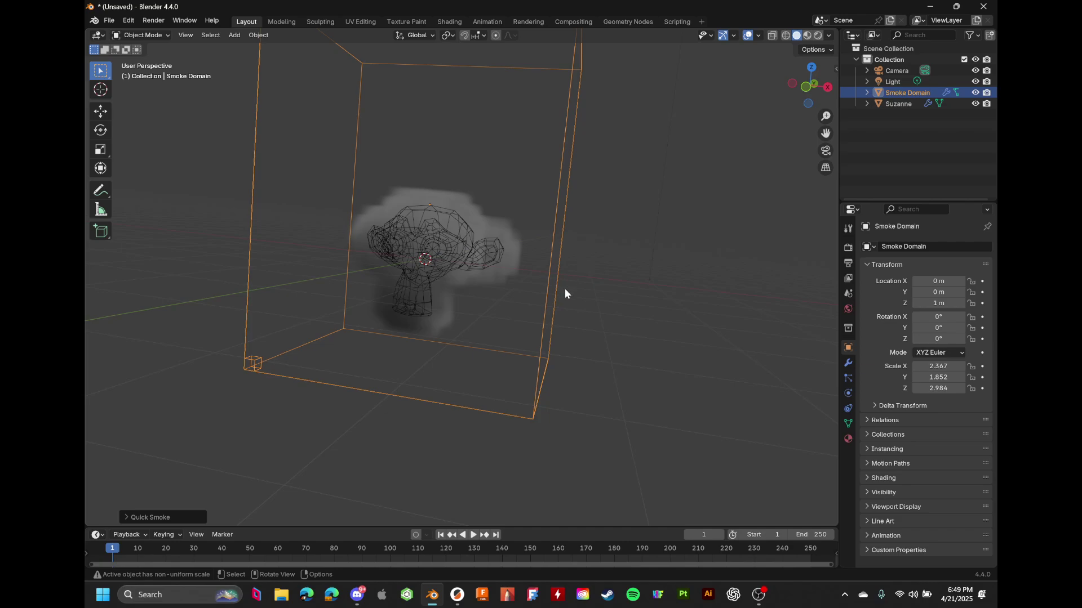
middle_drag(564, 288, 664, 324)
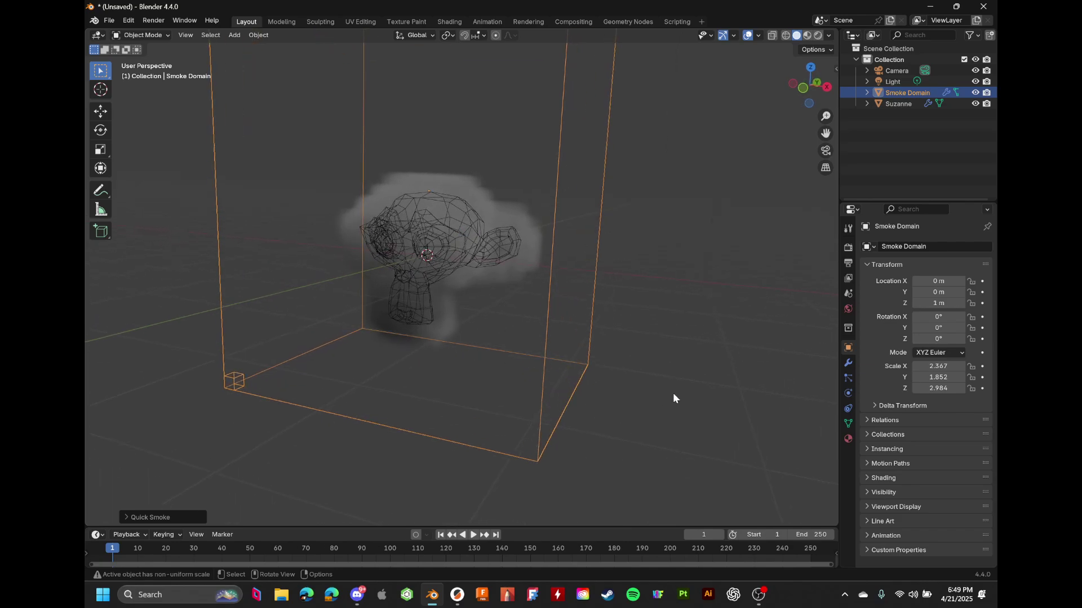
Set the monkey's fluid flow type to Fire + Smoke
click(848, 439)
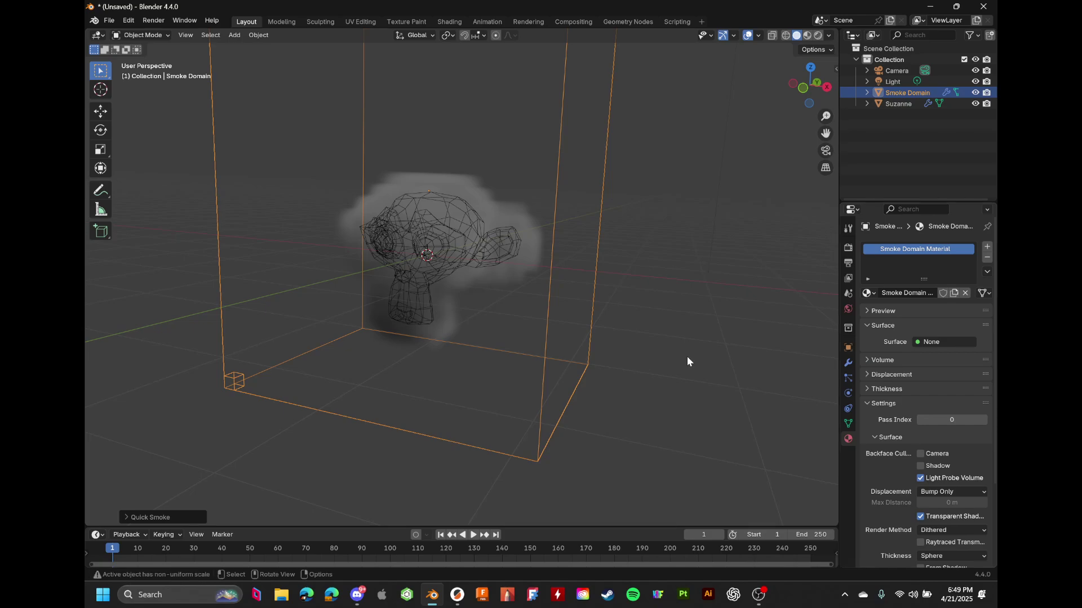
click(428, 233)
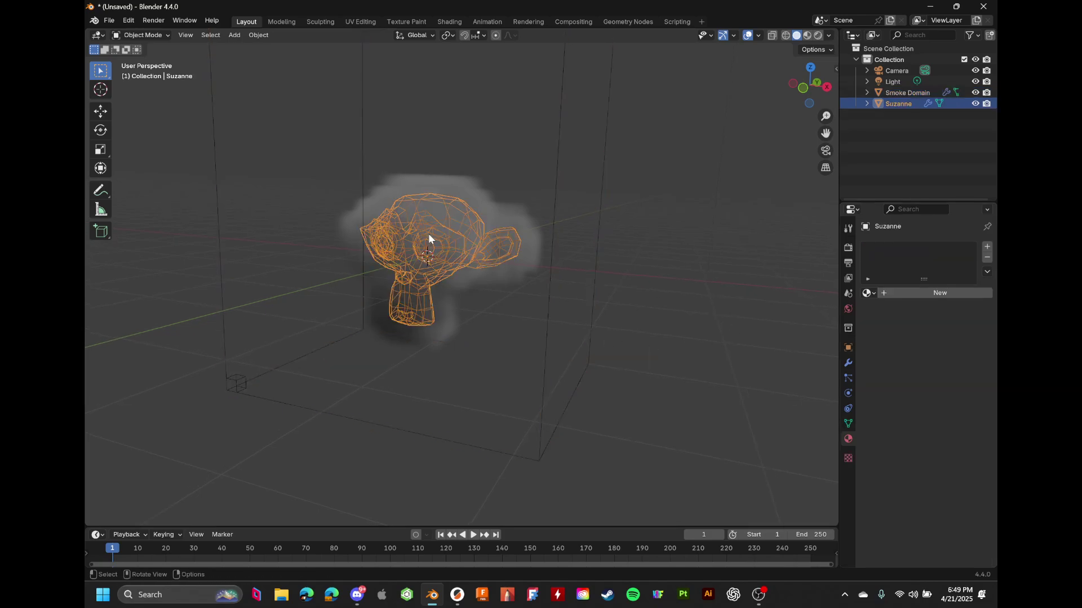
click(848, 363)
click(848, 393)
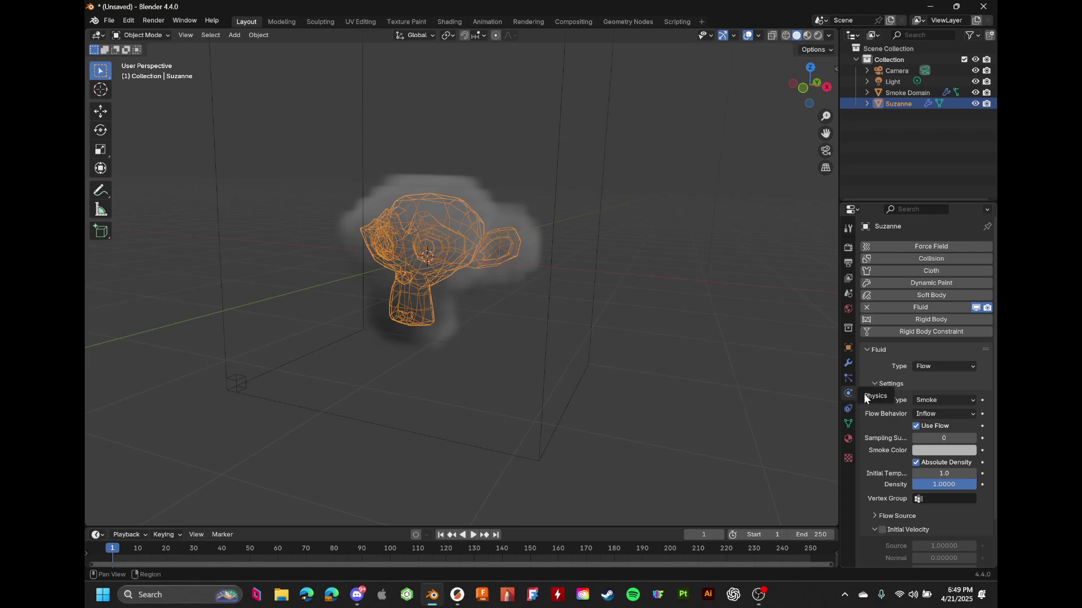
click(941, 400)
click(942, 427)
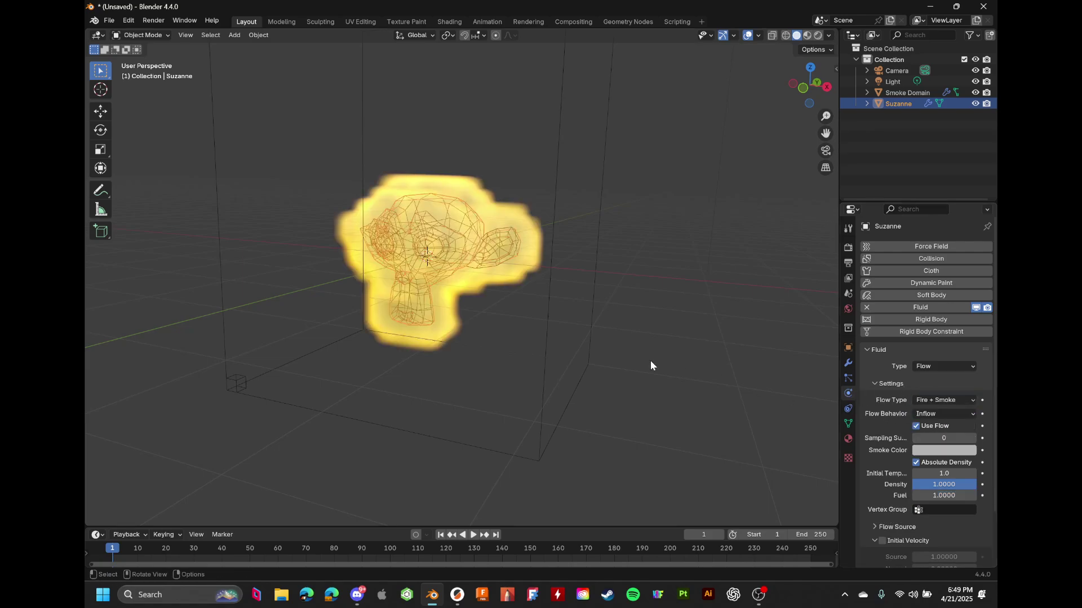
Play the fire and smoke simulation and stop it at frame 72
key(space)
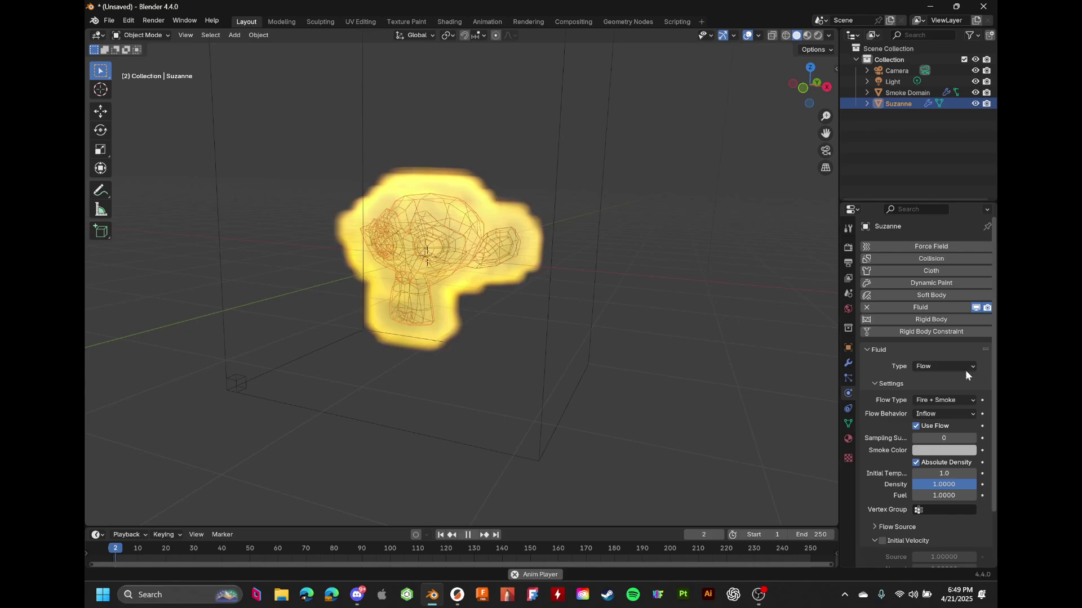
scroll(578, 296, down, 5)
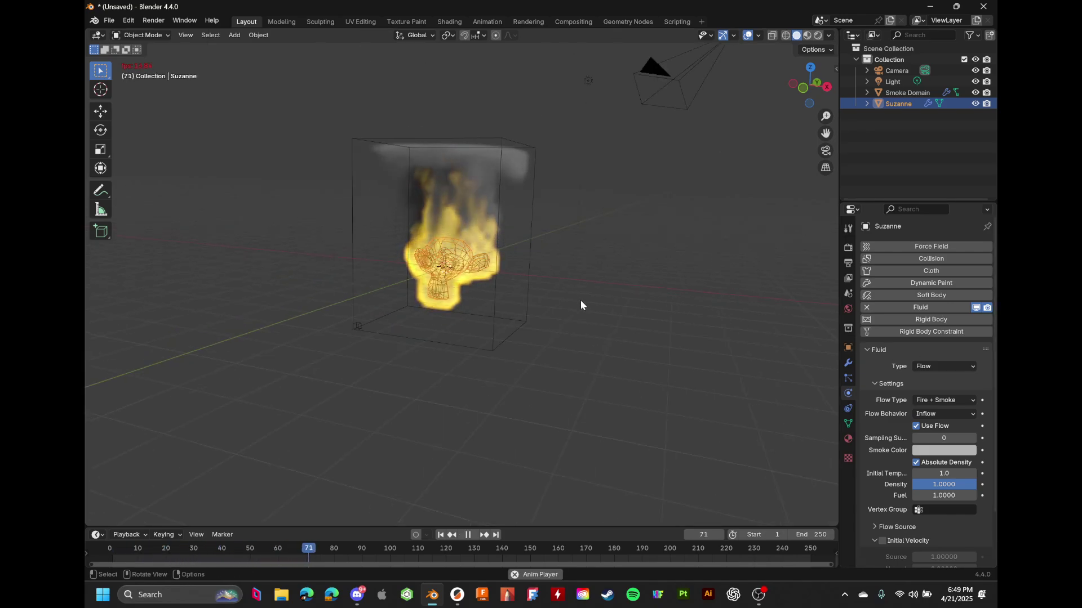
key(space)
Enlarge the Smoke Domain around the monkey and raise it so the monkey sits near its base
click(532, 242)
key(s)
key(z)
click(669, 237)
key(g)
key(z)
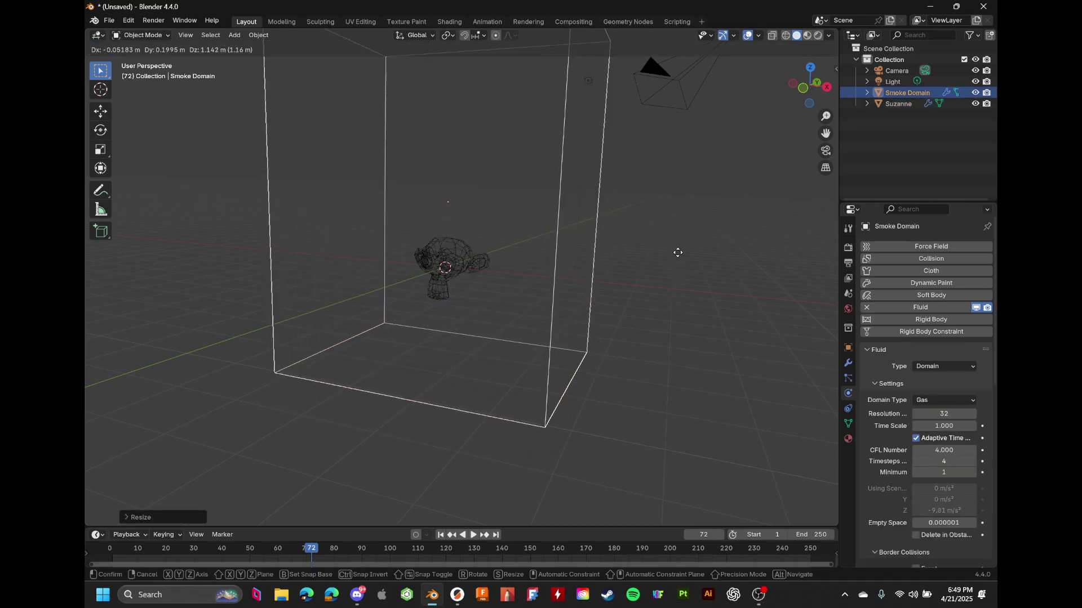
click(698, 184)
scroll(700, 187, up, 3)
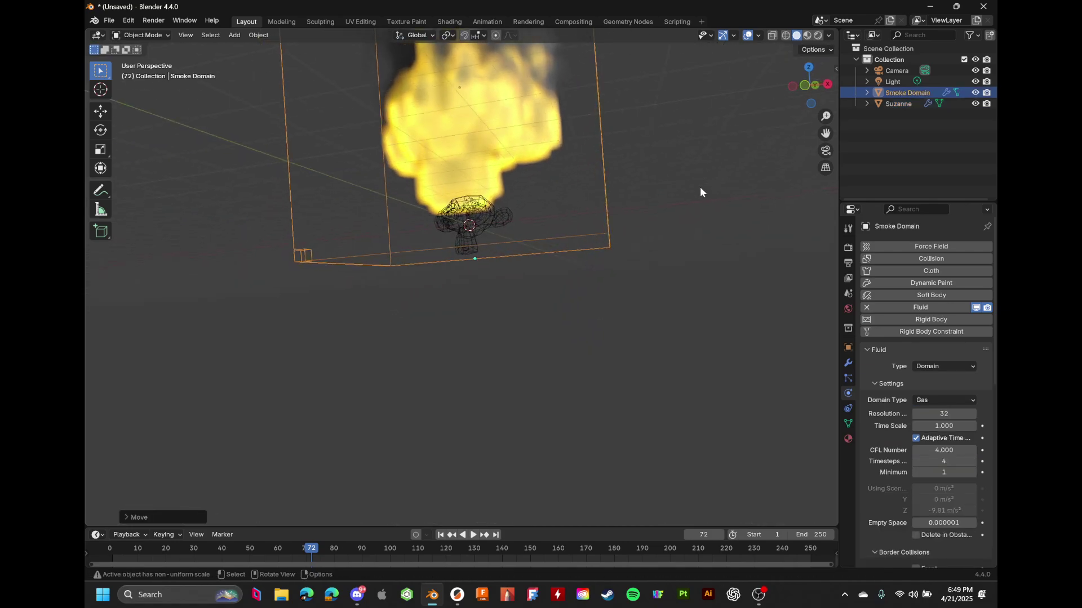
Play the fire and smoke simulation from the start in the enlarged domain and stop it at frame 73
scroll(698, 188, up, 2)
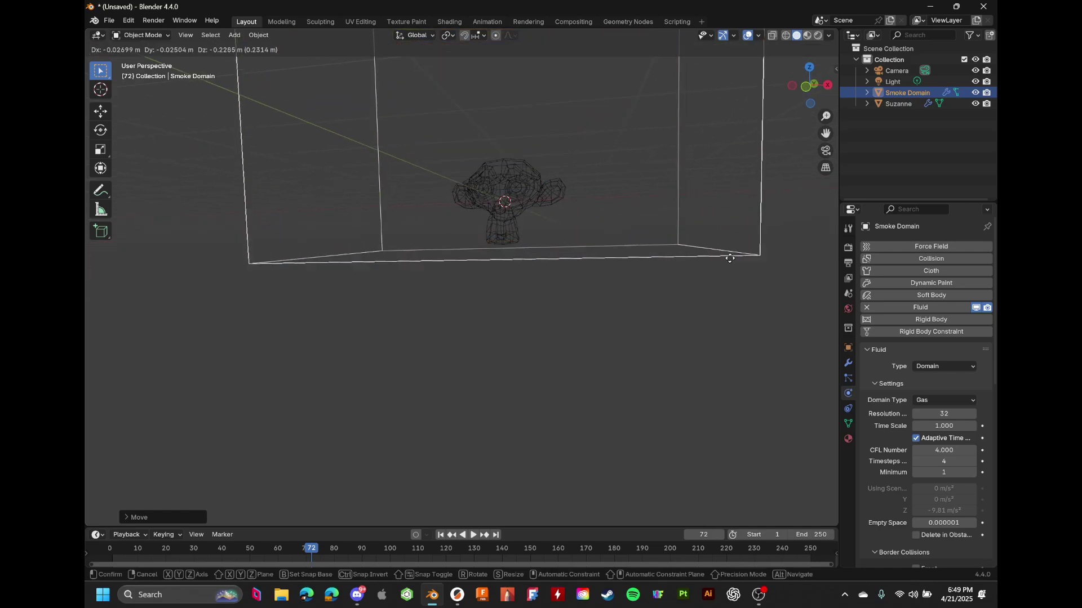
middle_drag(691, 222, 350, 451)
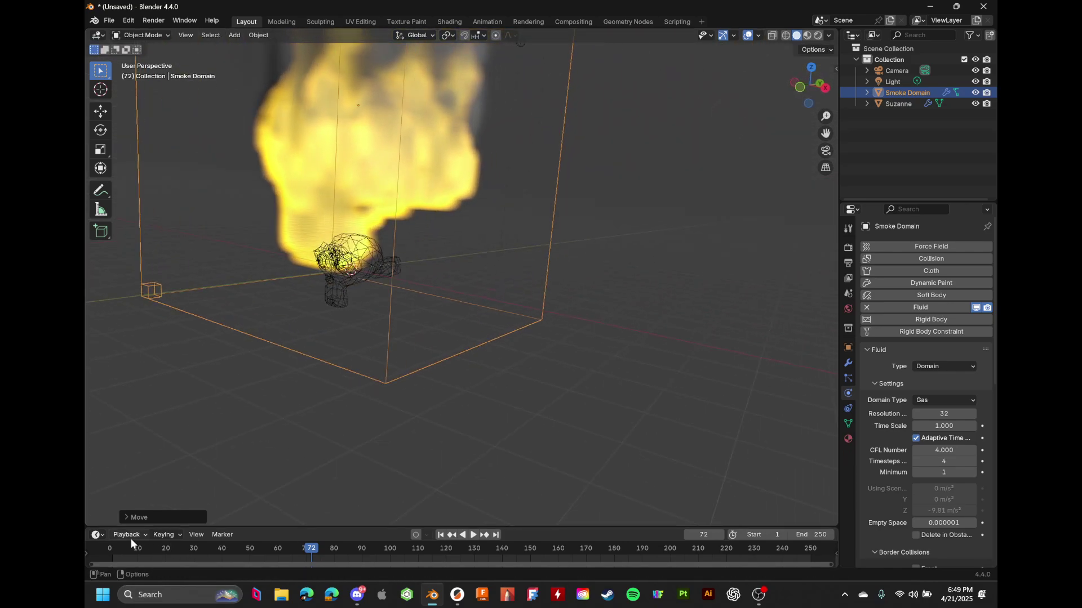
click(100, 542)
key(space)
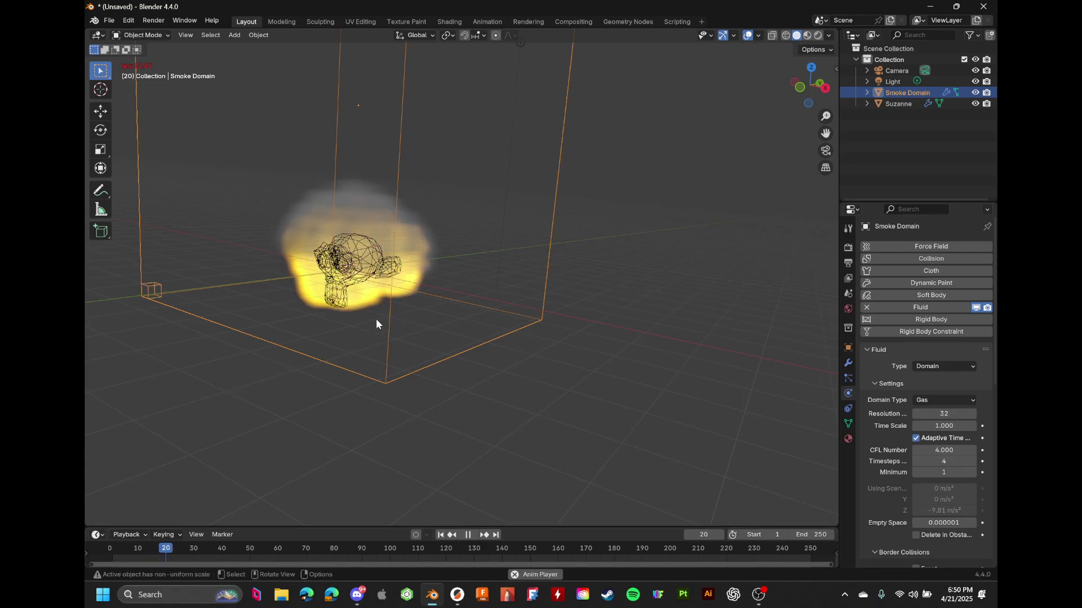
scroll(376, 319, down, 3)
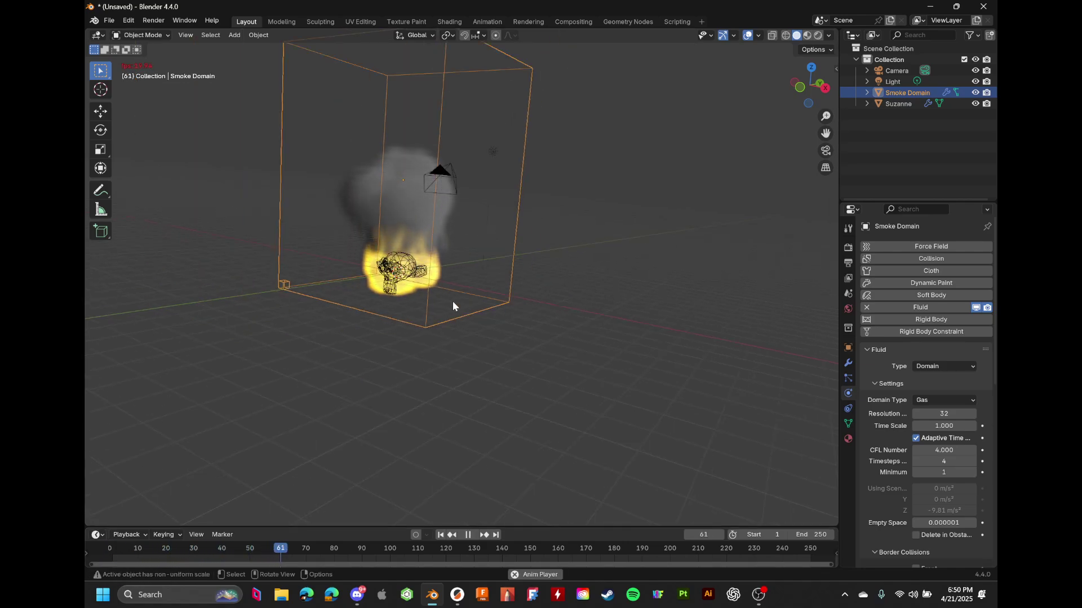
key(space)
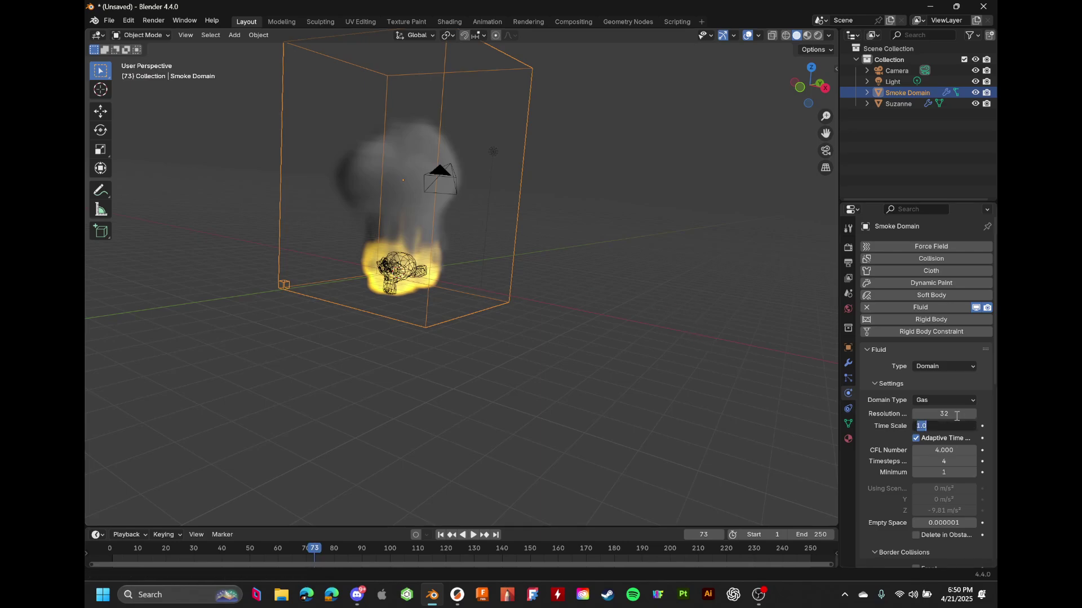
Set the Smoke Domain's resolution divisions to 64
drag(939, 414, 945, 412)
click(945, 413)
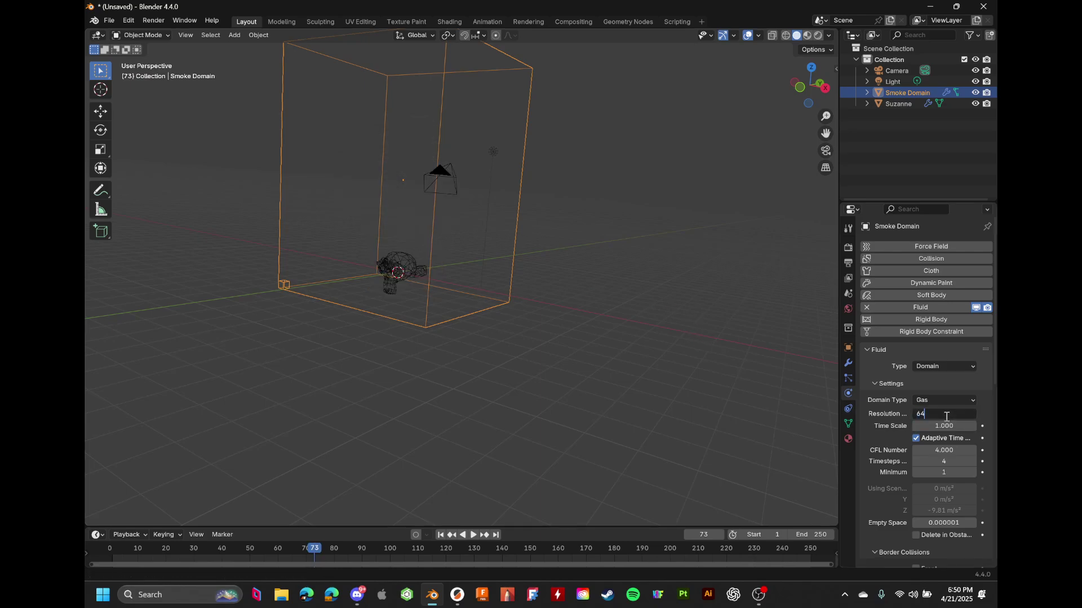
key(Return)
middle_drag(519, 313, 520, 314)
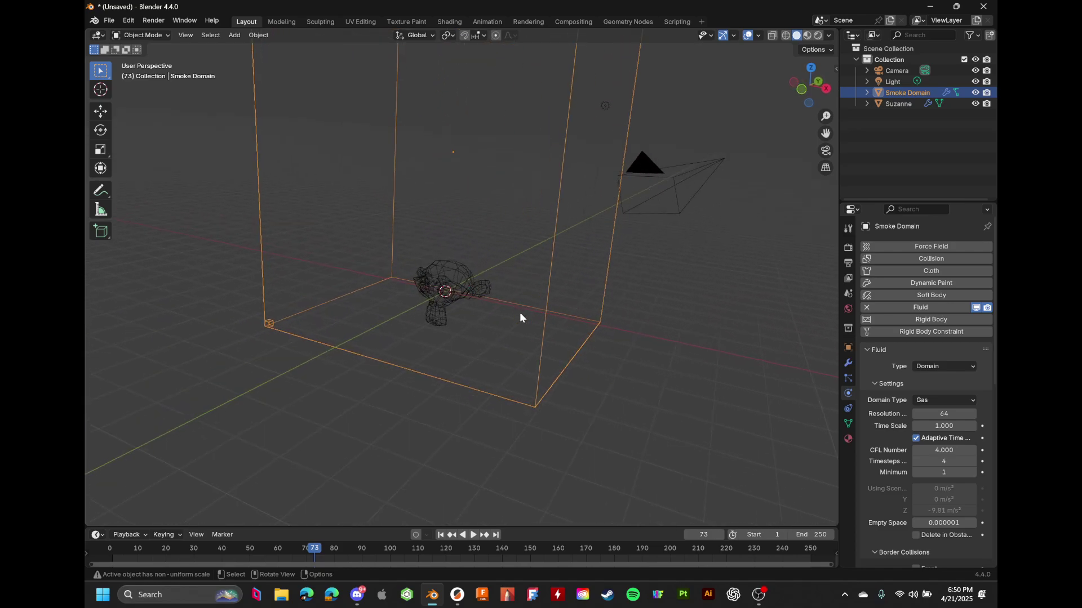
key(s)
key(Escape)
Replay the higher-resolution simulation from frame 0 and stop it at frame 13
key(space)
key(space)
click(108, 552)
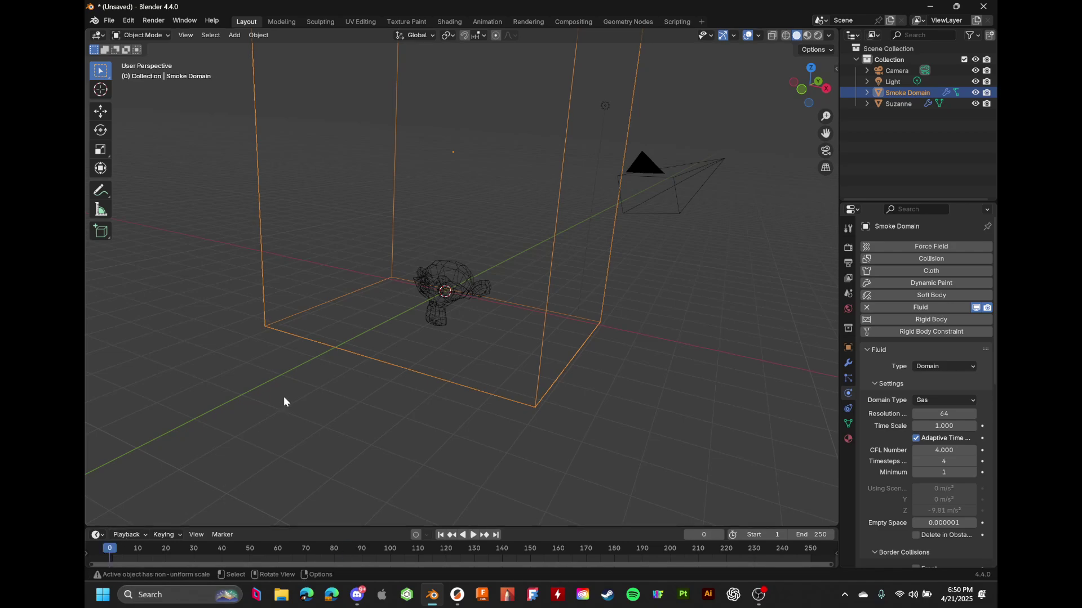
key(space)
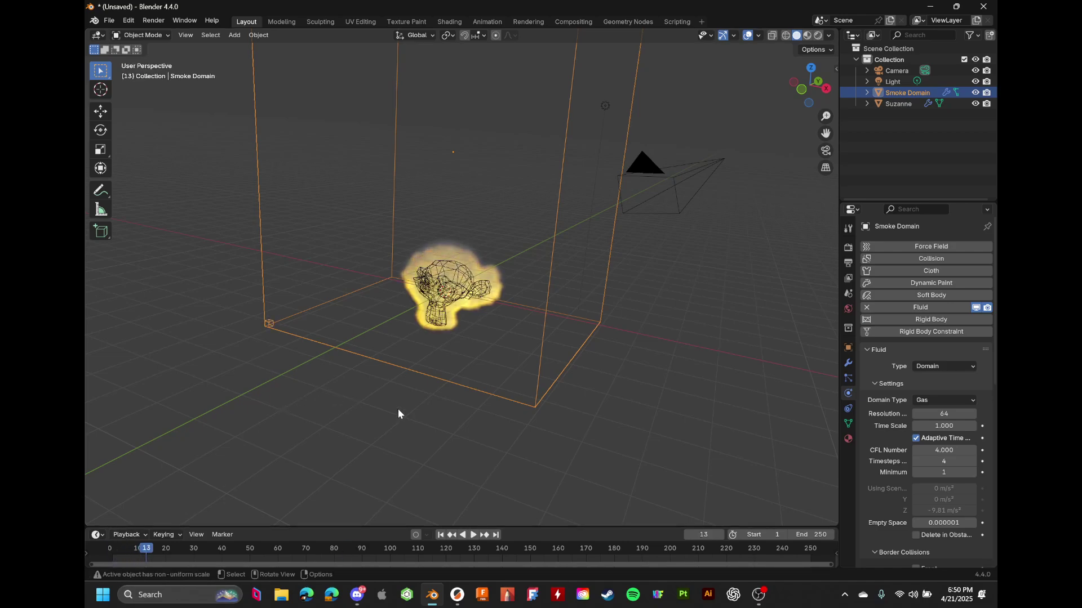
Set the Smoke Domain's cache type to All and try playing the simulation from frame 0
scroll(876, 428, down, 5)
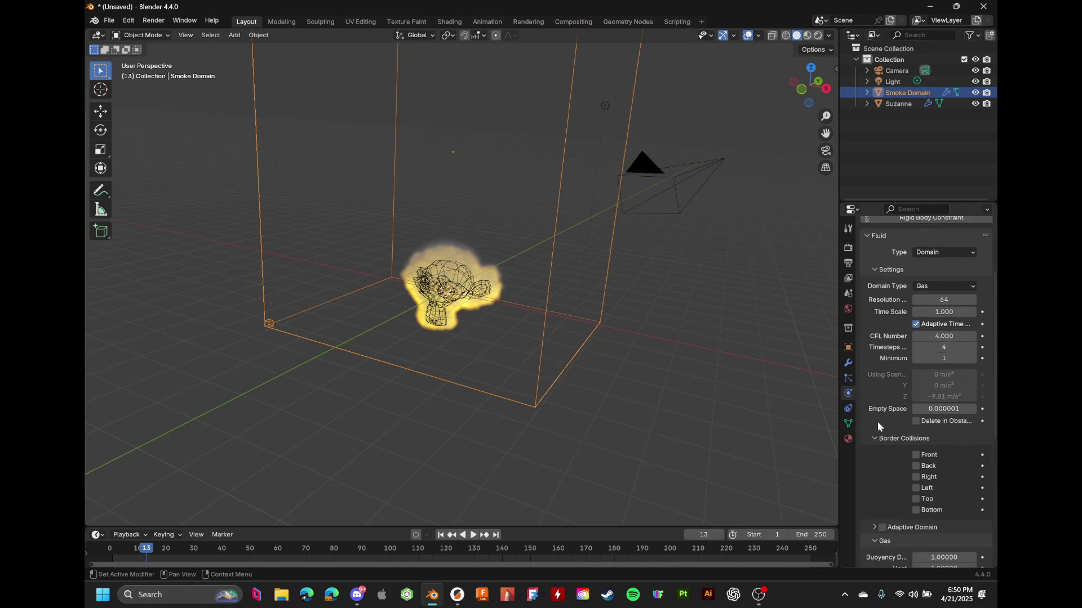
scroll(878, 422, down, 10)
click(957, 478)
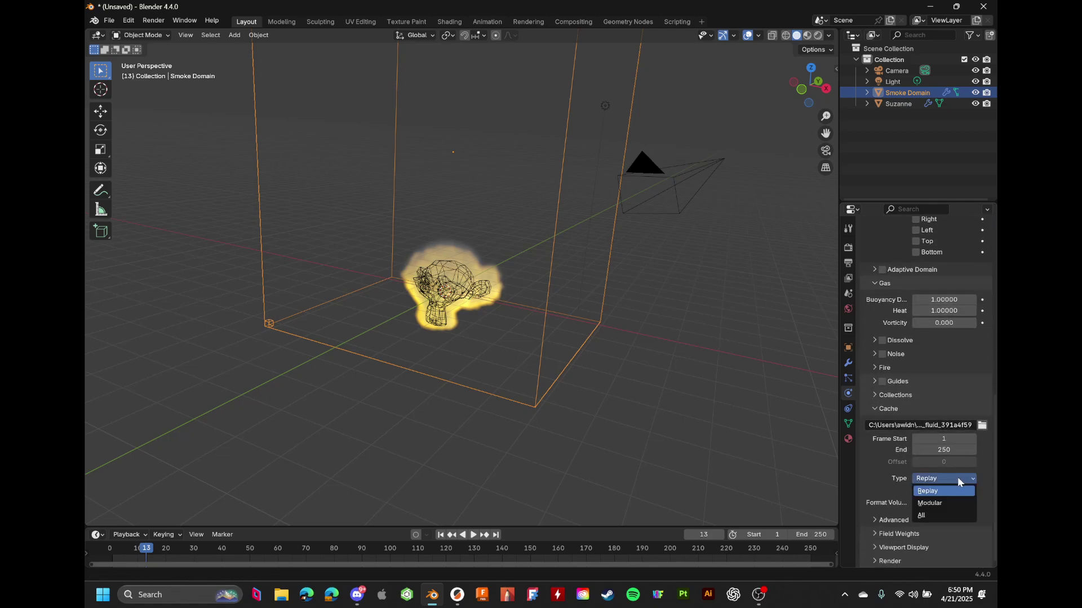
click(948, 516)
click(109, 556)
key(space)
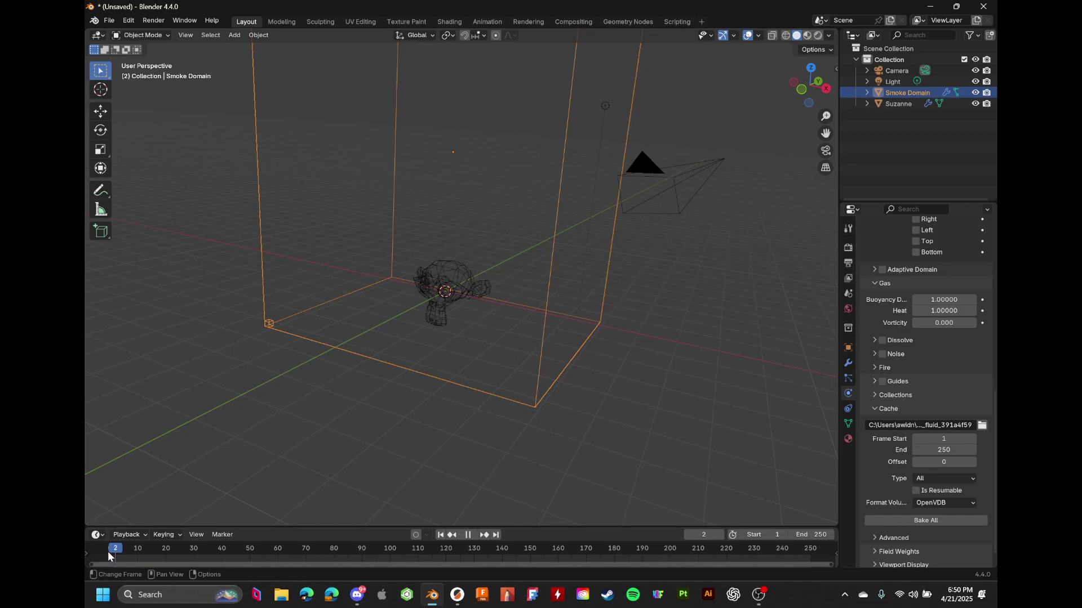
key(Escape)
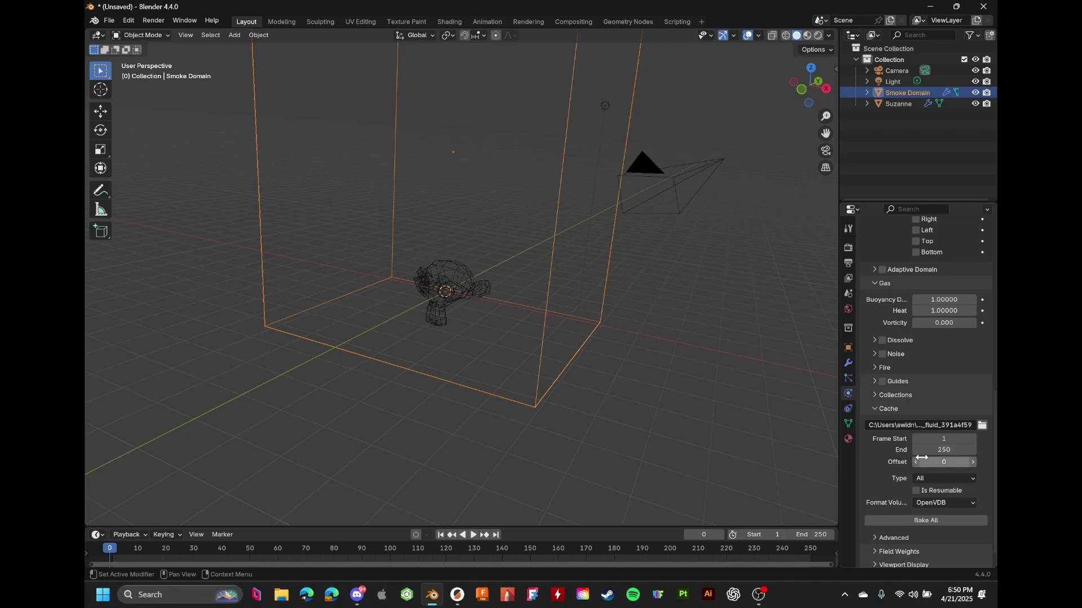
Enable Noise on the Smoke Domain and bake the whole simulation, stopping the bake at frame 39
click(882, 354)
click(876, 368)
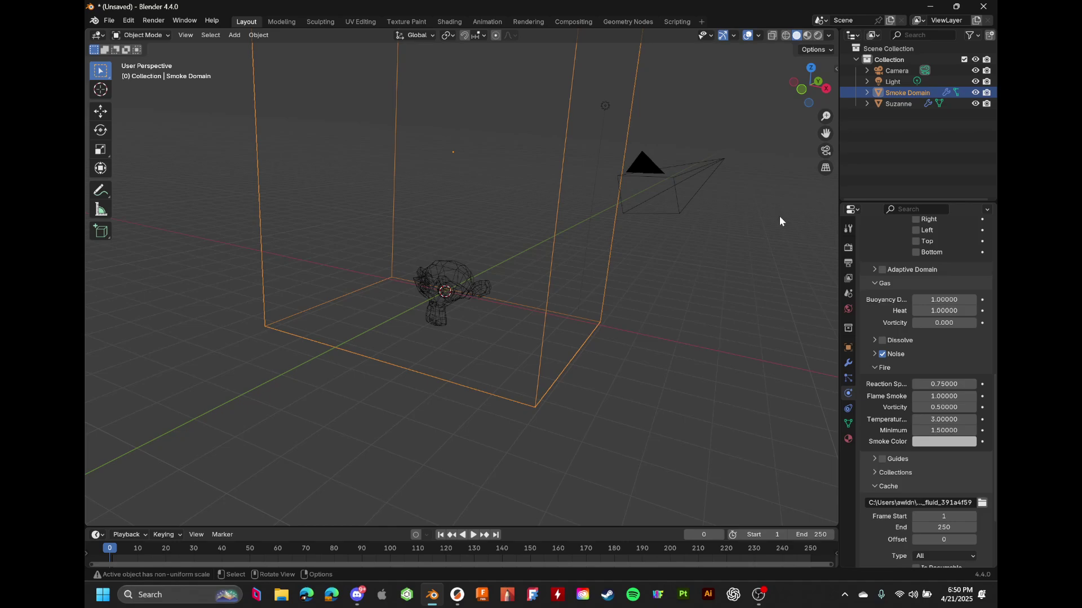
scroll(896, 445, down, 4)
click(933, 503)
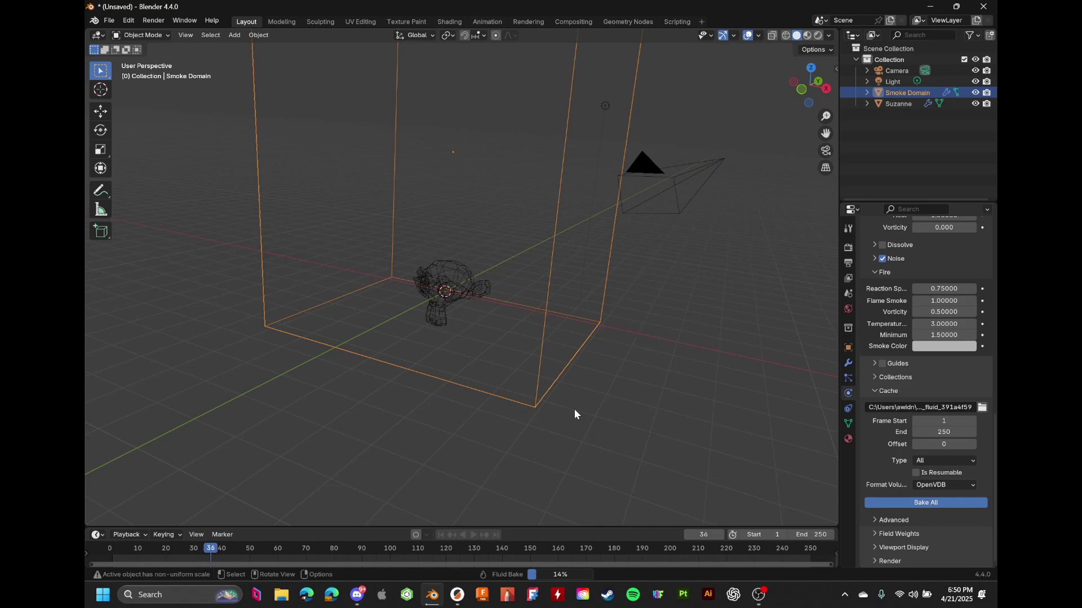
key(Escape)
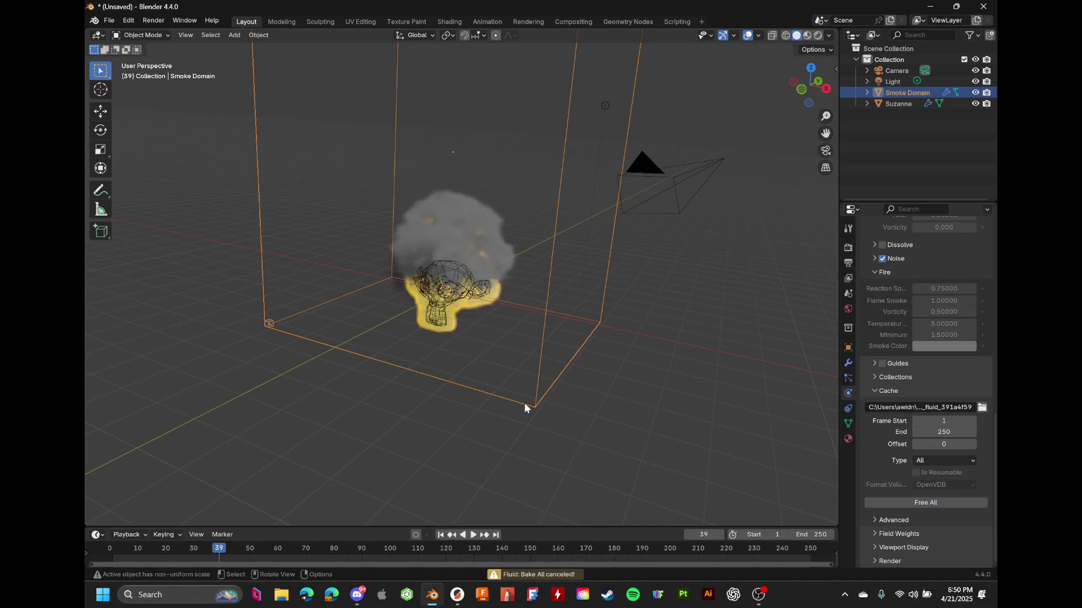
scroll(524, 404, up, 5)
middle_drag(471, 331, 564, 344)
Free the bake, set the fire vorticity to 1.0 and bake again, stopping at frame 40 to inspect the flames
click(925, 503)
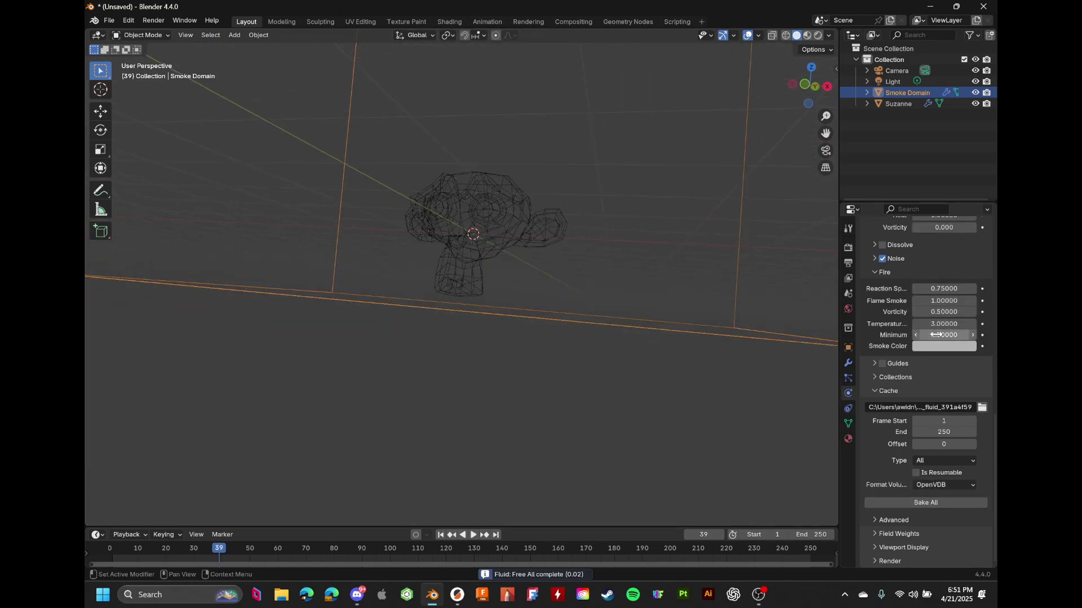
drag(944, 311, 966, 312)
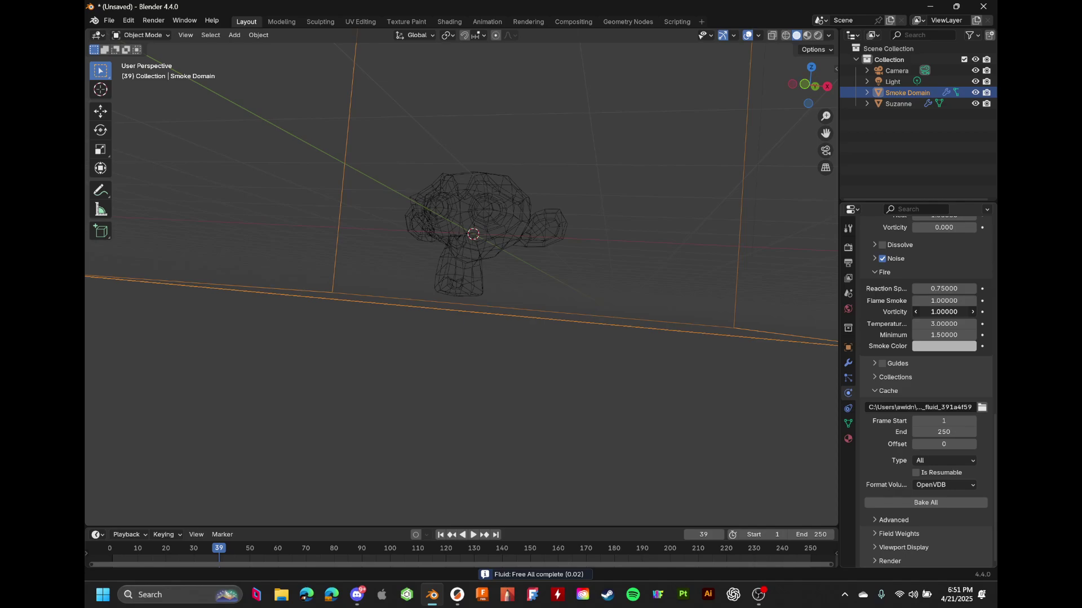
click(942, 503)
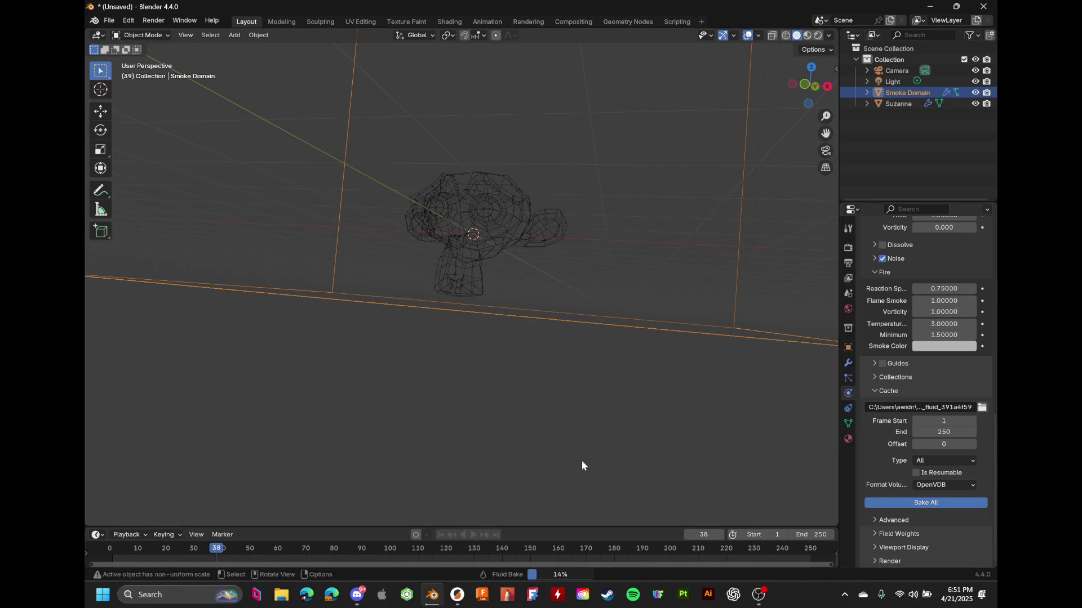
key(Escape)
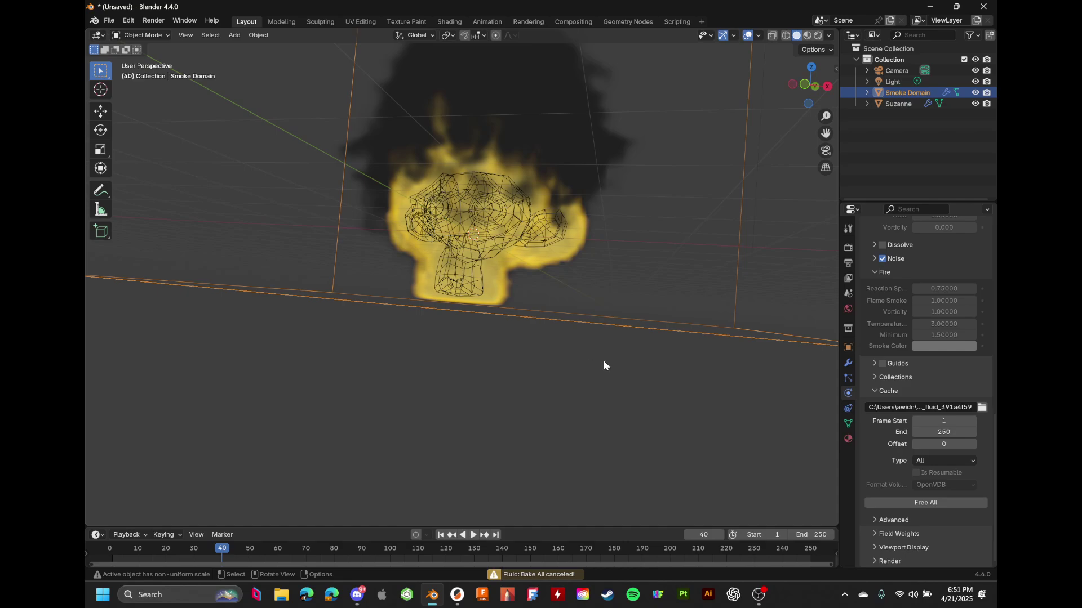
middle_drag(603, 361, 631, 367)
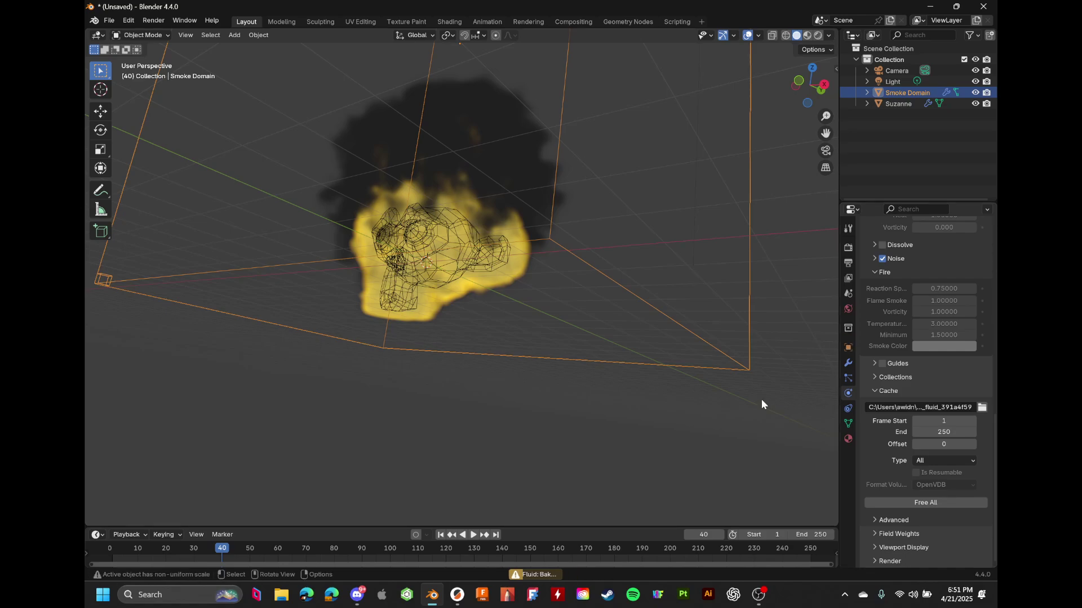
Free the bake, set the fire vorticity to 0 and rebake, stopping at frame 40 to inspect the flames
click(909, 504)
drag(947, 313, 914, 312)
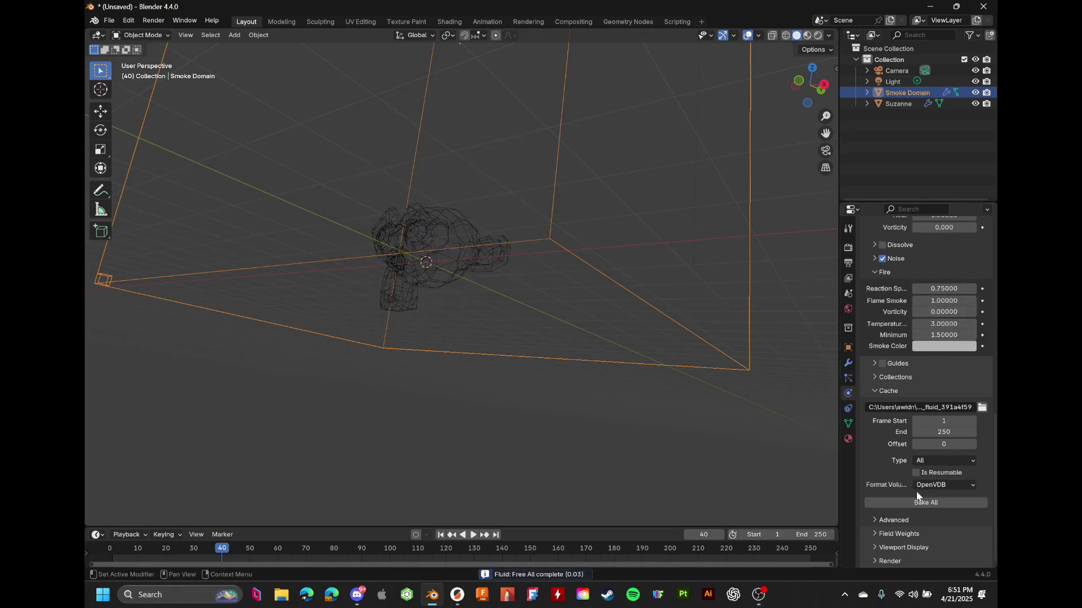
click(958, 503)
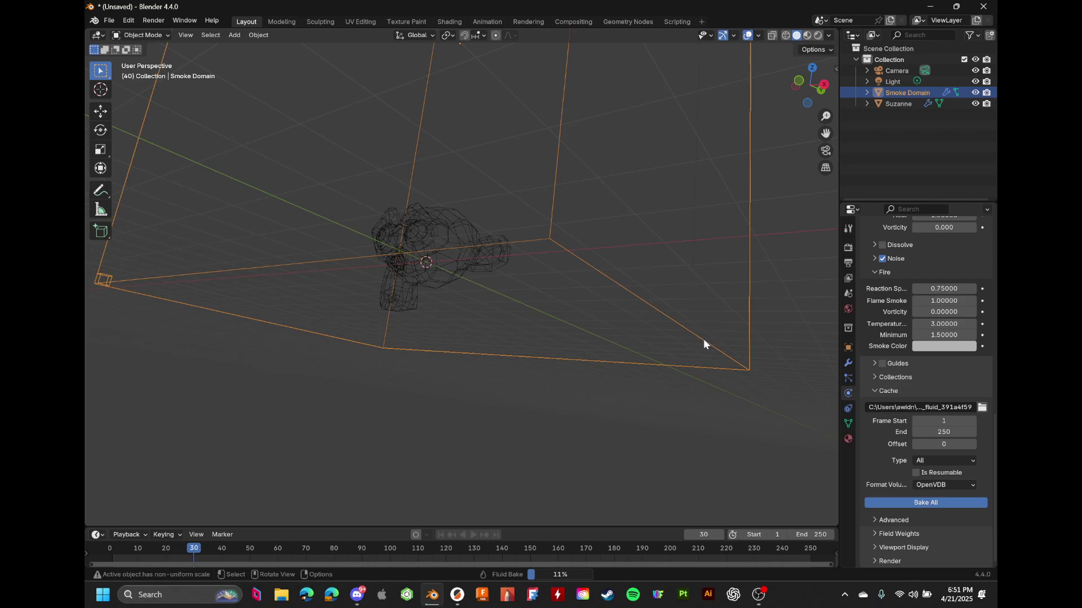
key(super+w)
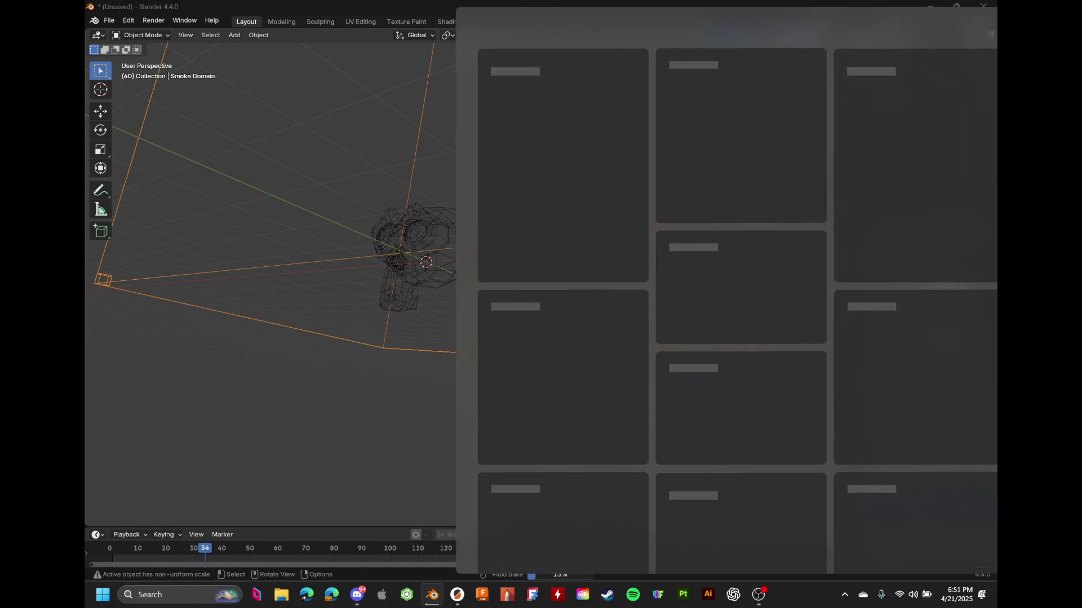
click(350, 349)
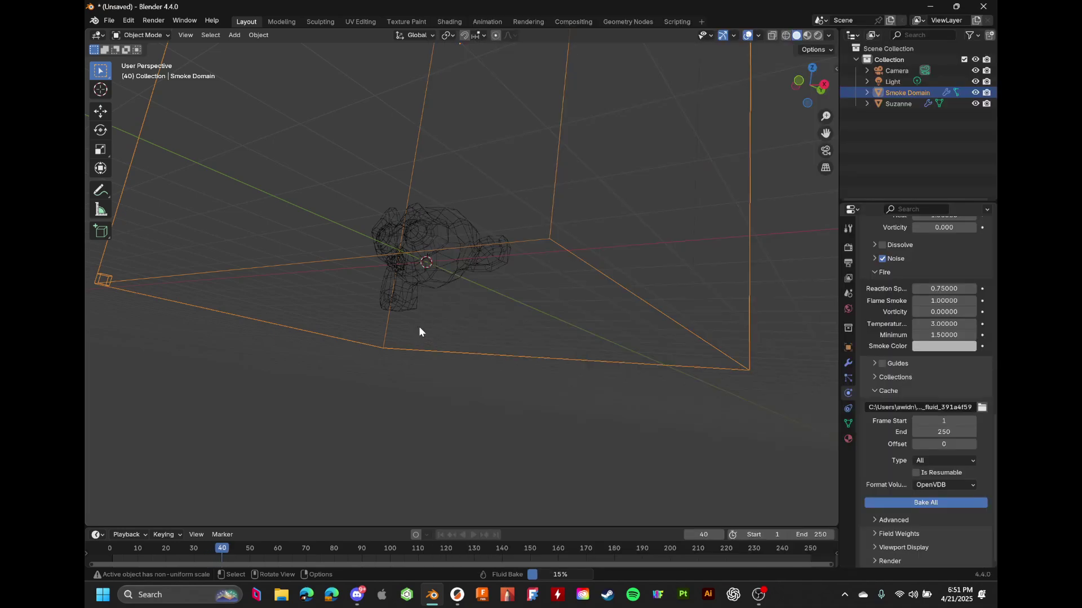
key(Escape)
middle_drag(411, 415, 704, 513)
scroll(474, 397, up, 1)
Free the baked fluid data and set the fire vorticity to 0.5
click(952, 501)
click(950, 313)
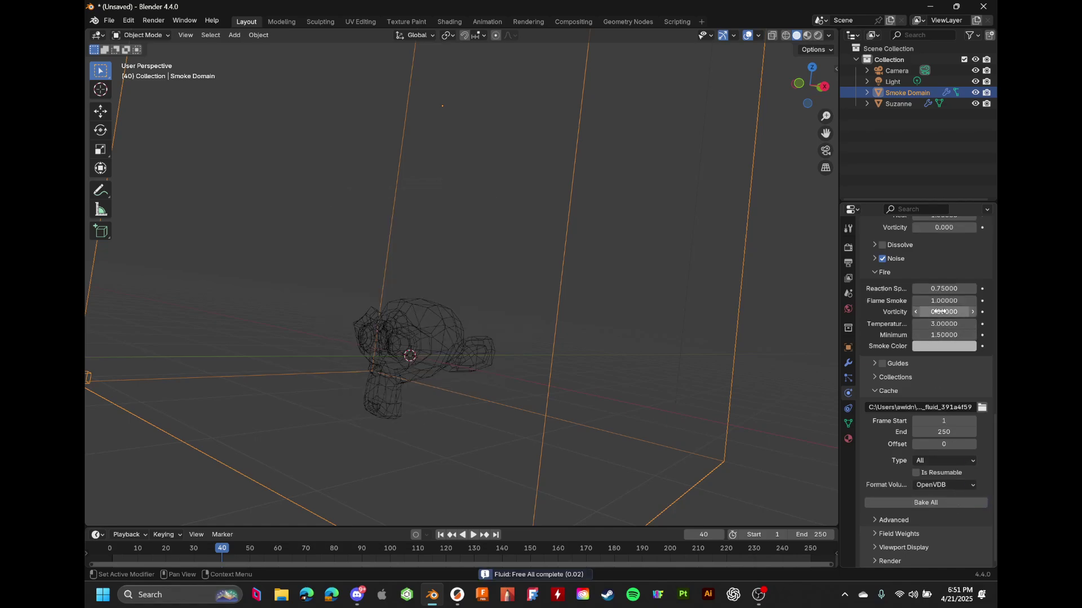
text(0.5)
key(Return)
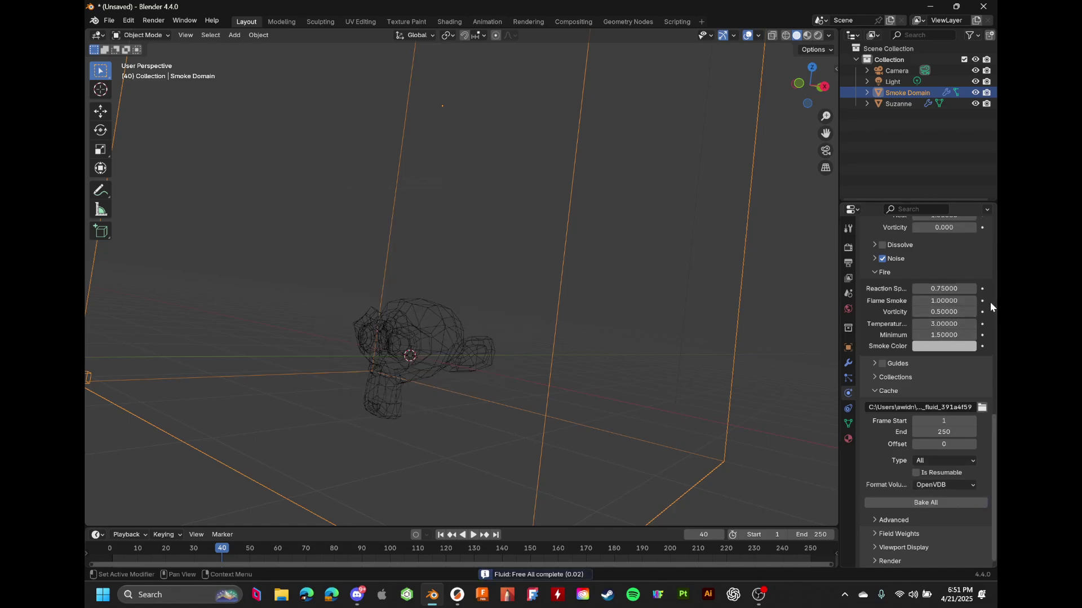
click(911, 326)
key(Return)
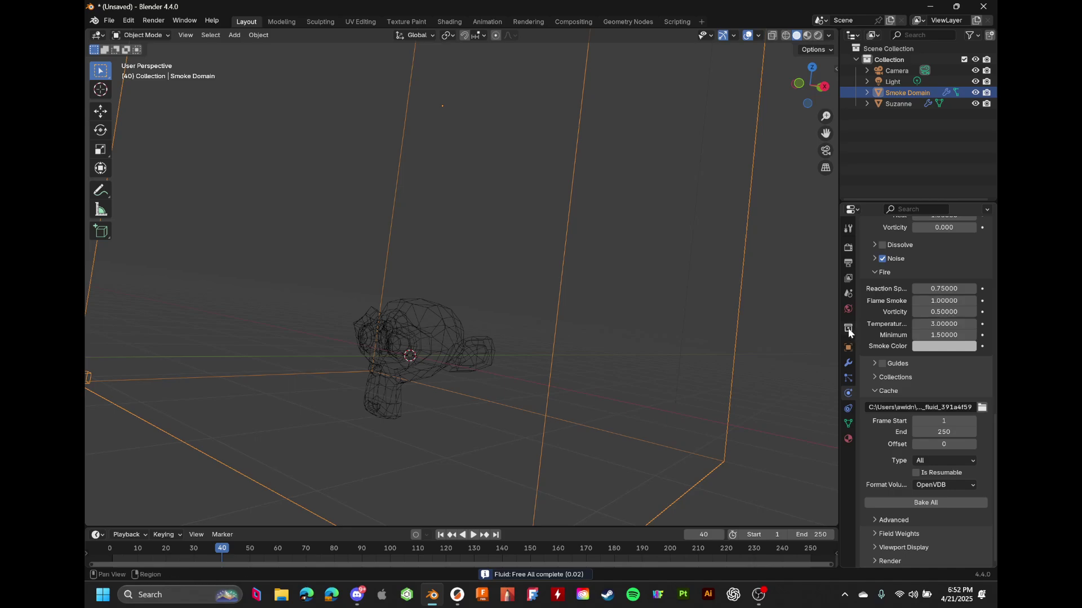
Close PrusaSlicer and delete the default cube in a fresh Blender session
drag(840, 328, 707, 330)
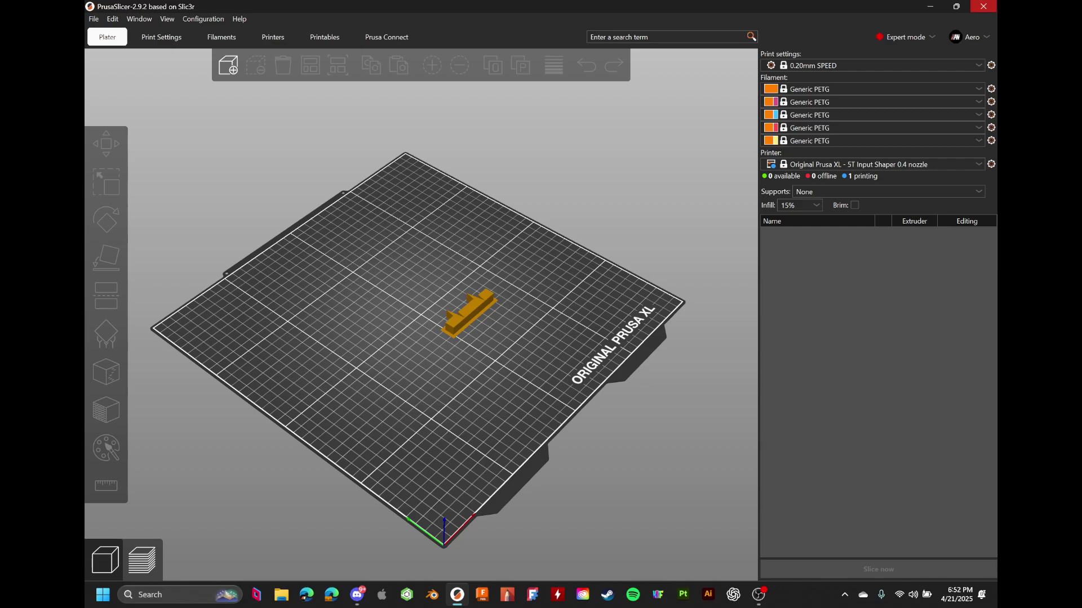
click(983, 6)
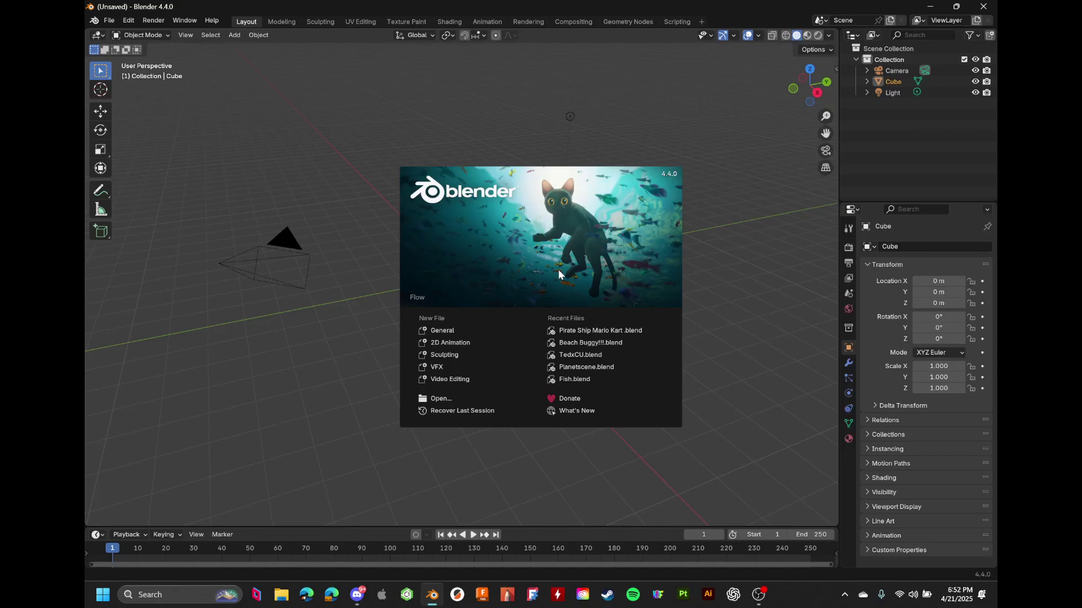
click(589, 107)
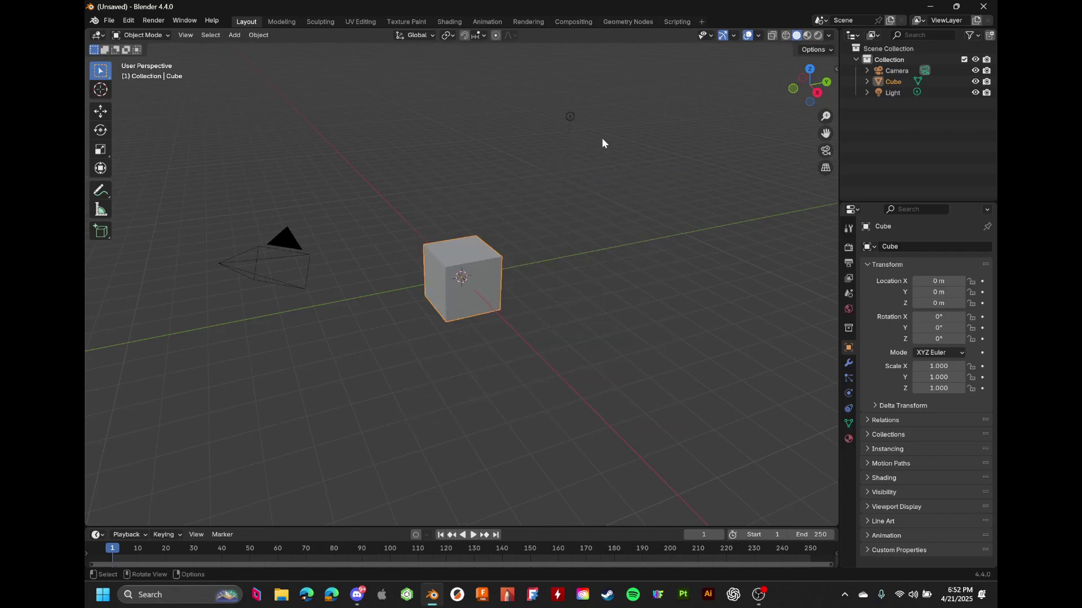
key(Delete)
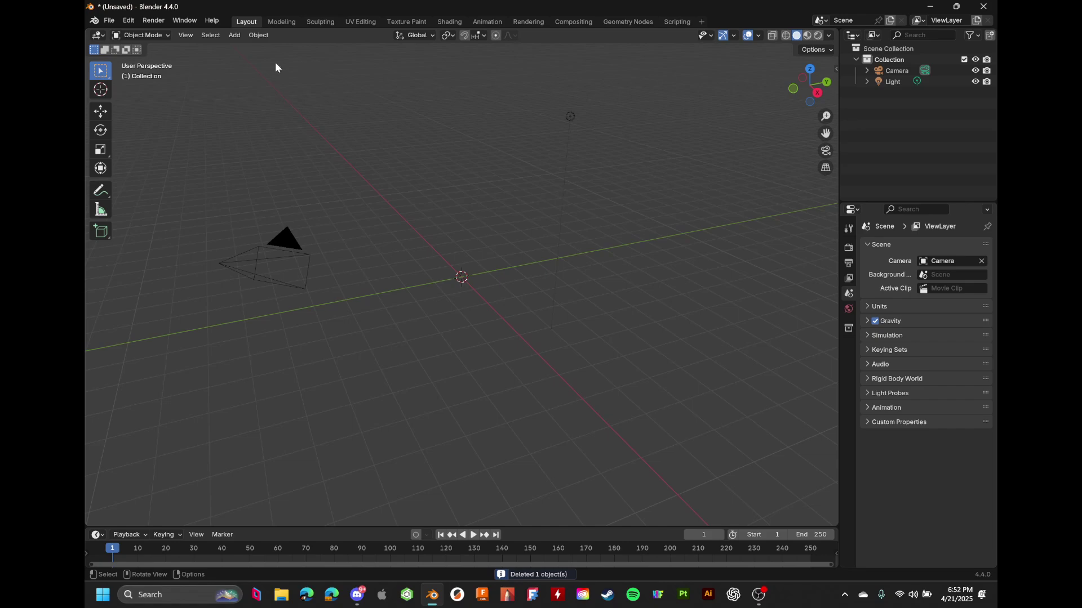
Try to apply the Quick Liquid effect with no mesh selected
click(259, 35)
mouse_move(317, 337)
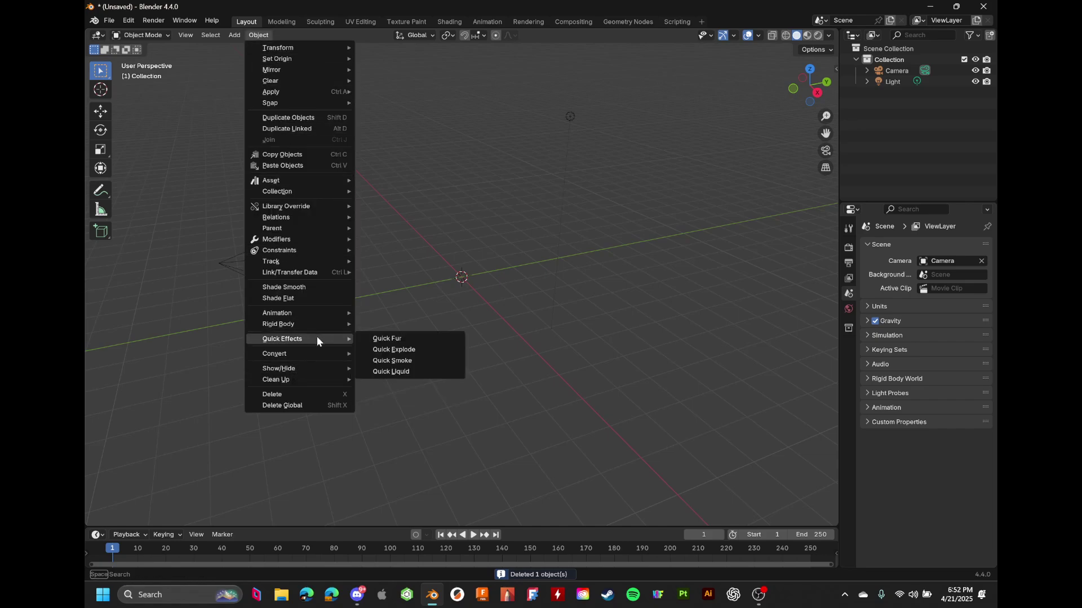
click(404, 372)
Add a monkey mesh at the centre of the empty scene
key(shift+a)
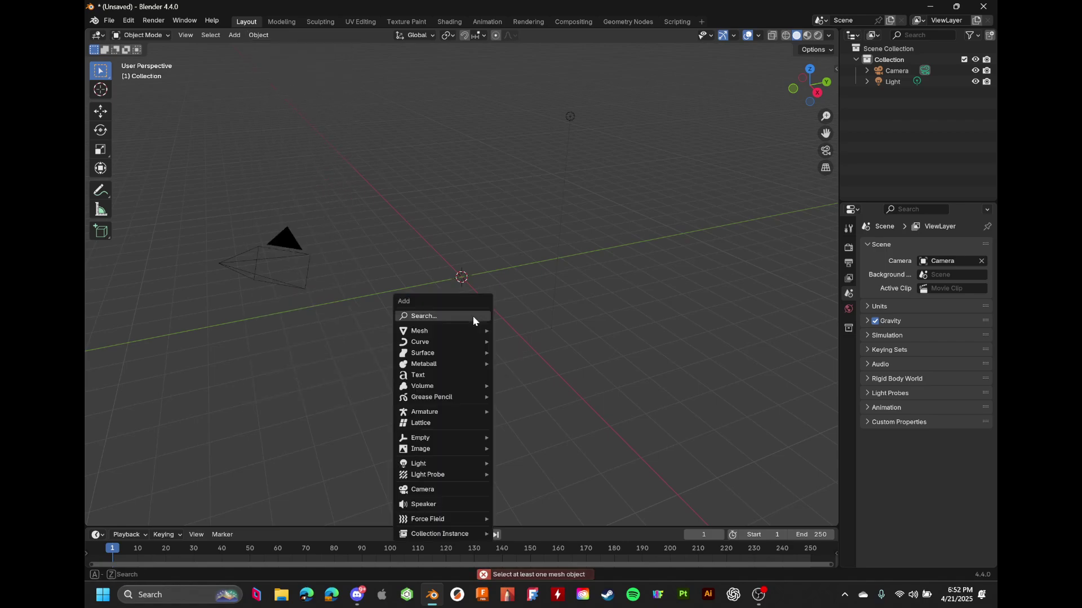
mouse_move(470, 333)
click(537, 430)
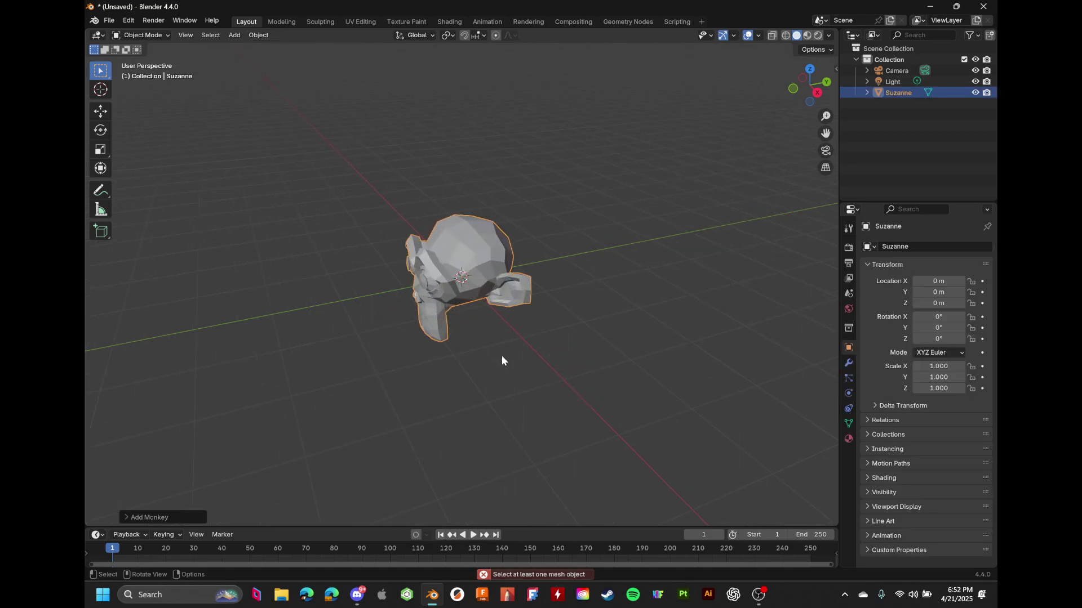
Apply the Quick Smoke effect to the monkey and look at the resulting smoke domain from below
click(259, 35)
mouse_move(313, 350)
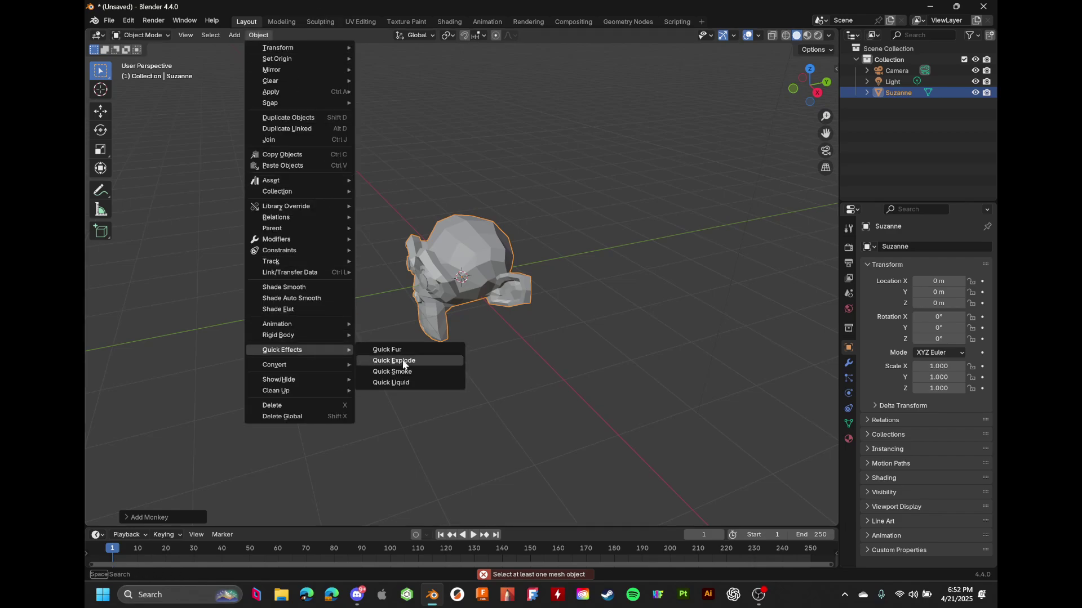
click(412, 372)
middle_drag(582, 293, 560, 347)
click(584, 360)
click(592, 375)
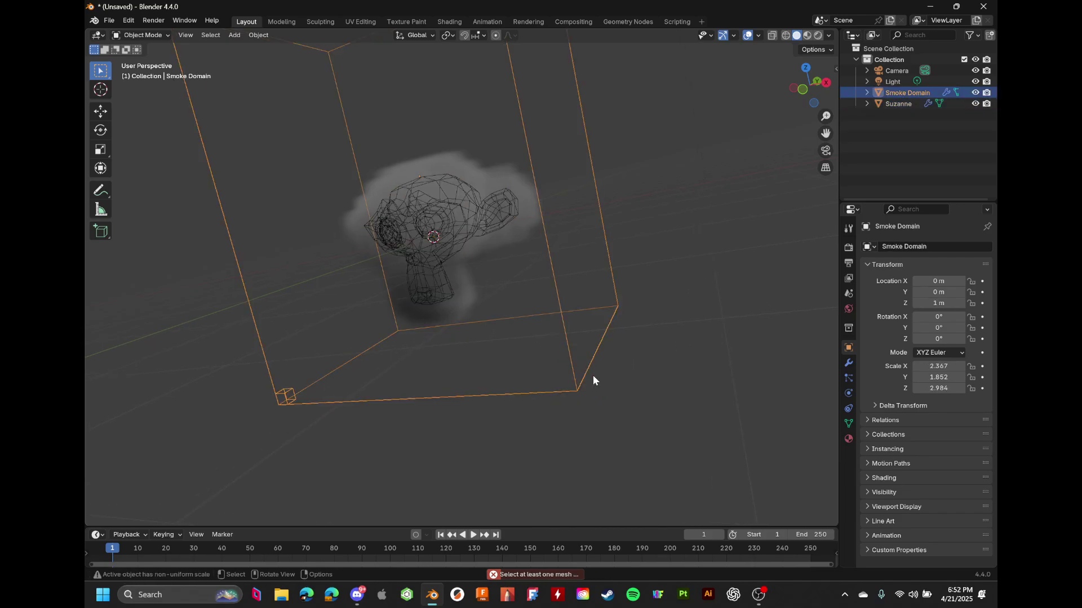
click(614, 363)
click(600, 363)
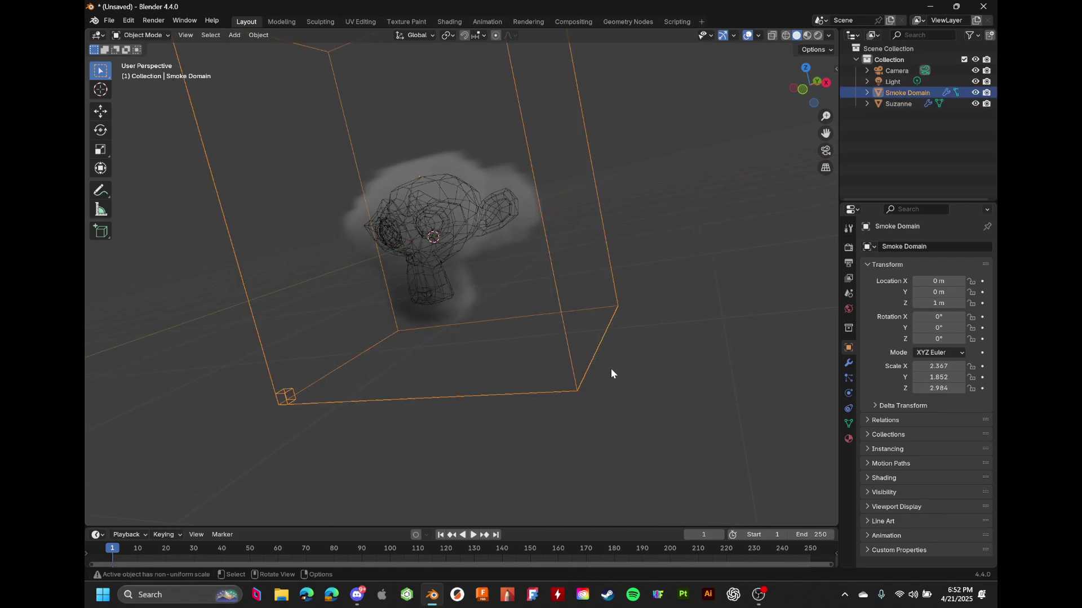
Set the smoke domain's resolution divisions to 64 and play the first frames of the simulation
click(848, 393)
click(951, 414)
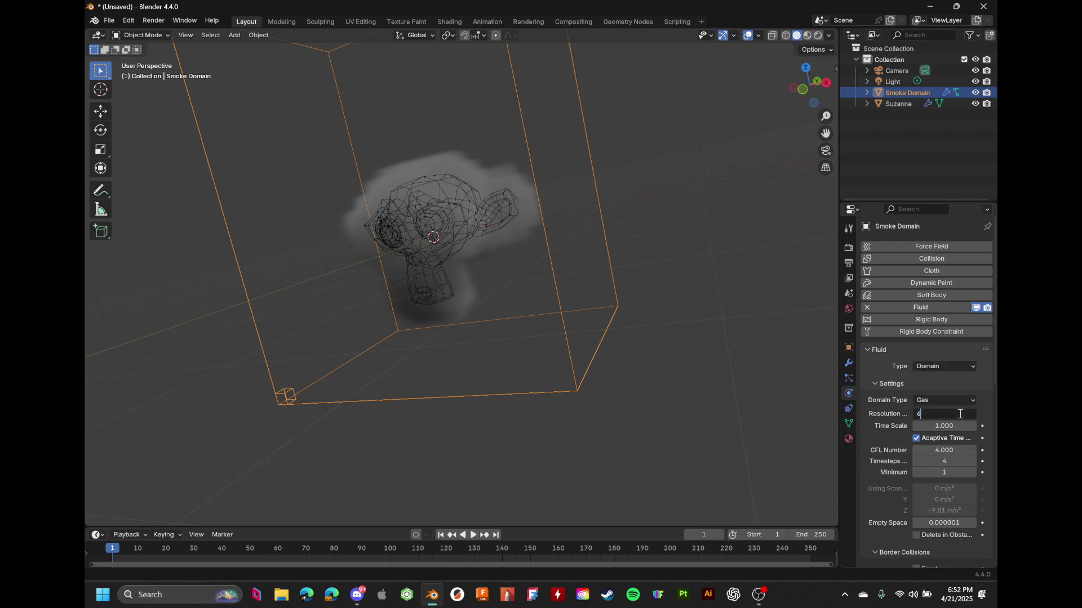
key(Return)
scroll(876, 472, down, 3)
key(space)
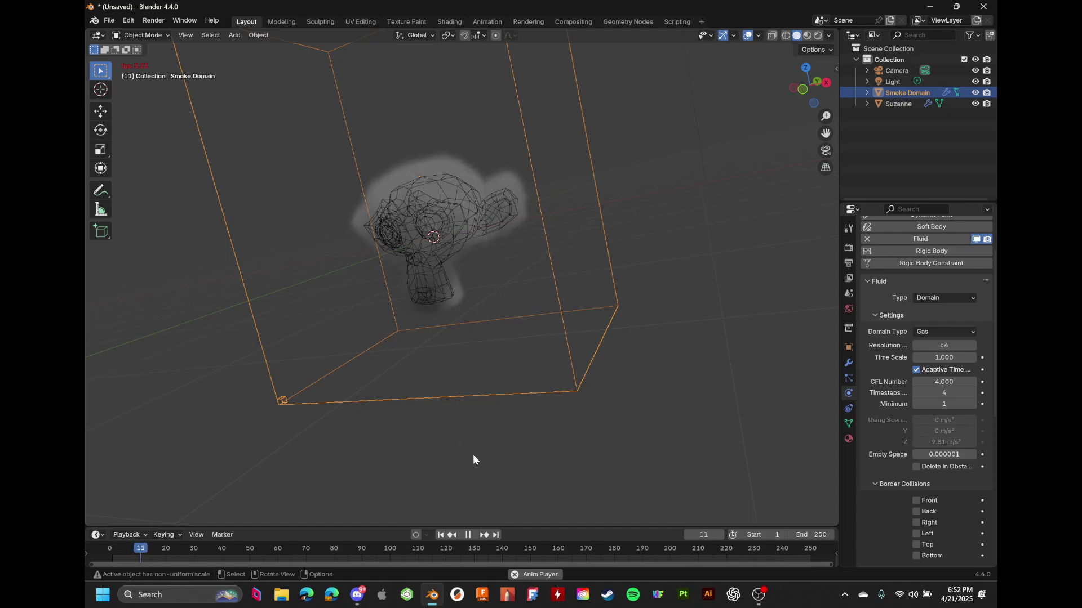
key(space)
Enable Dissolve for the domain's gas and replay the smoke simulation from frame 1
scroll(898, 461, down, 9)
scroll(903, 461, down, 2)
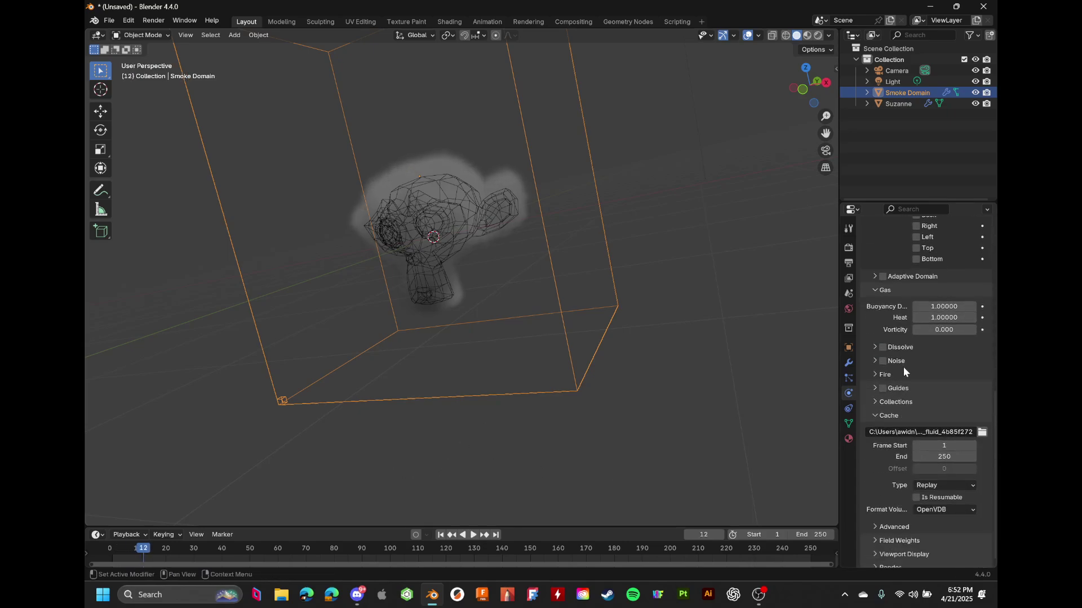
click(883, 347)
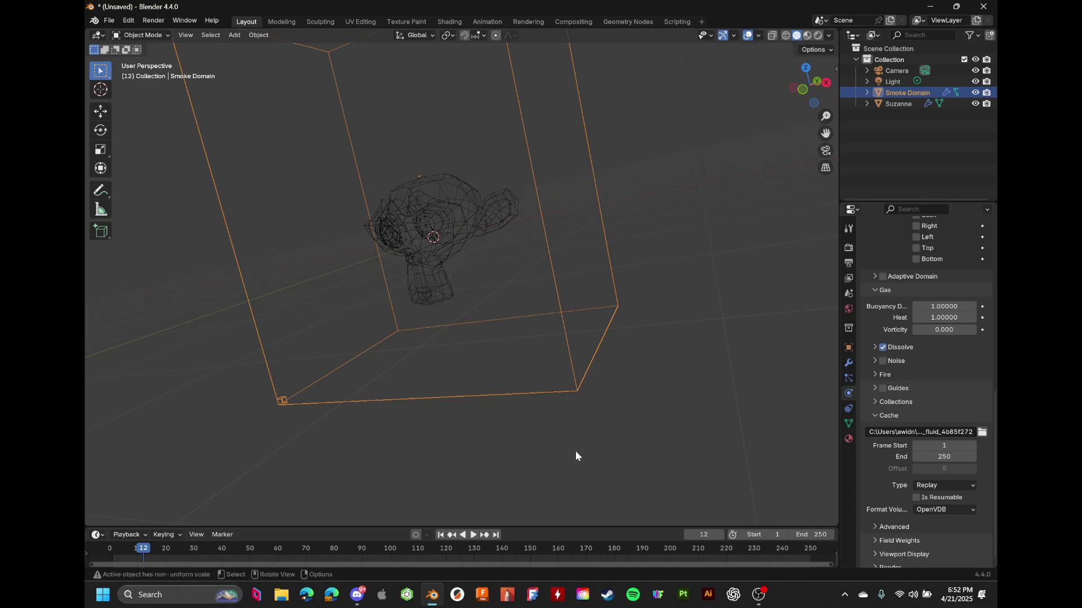
click(112, 552)
key(space)
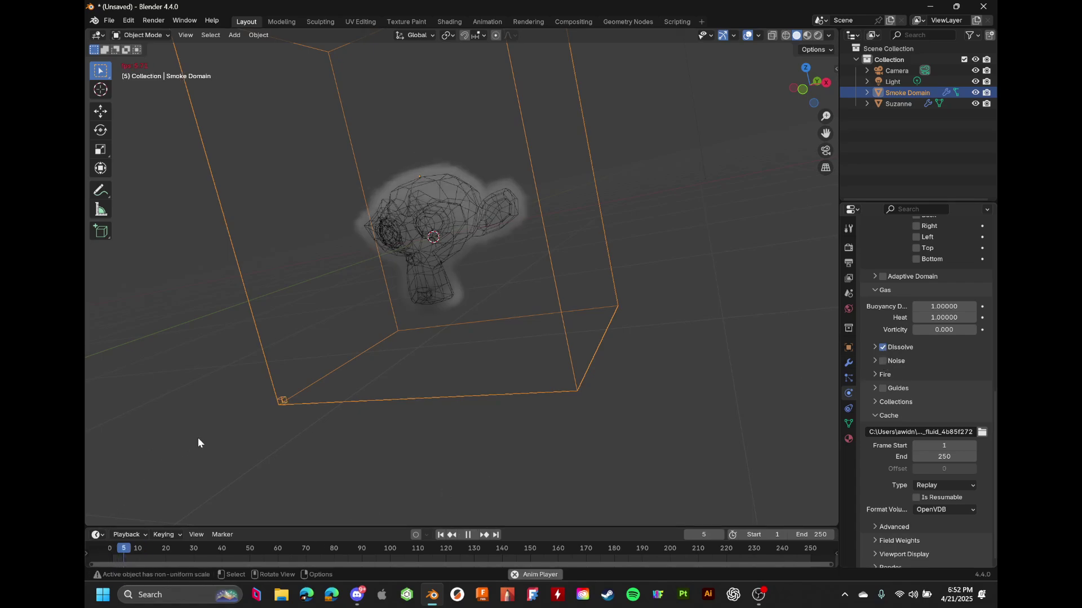
key(space)
Enable Noise on the smoke domain and show the Dissolve, Noise and Fire settings
click(875, 348)
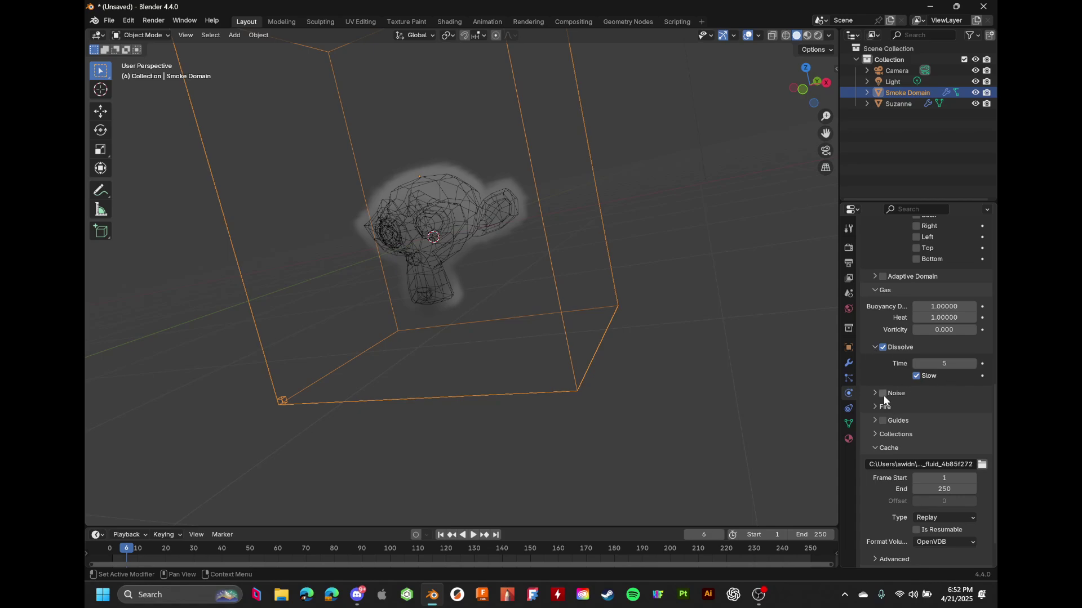
click(882, 393)
click(875, 393)
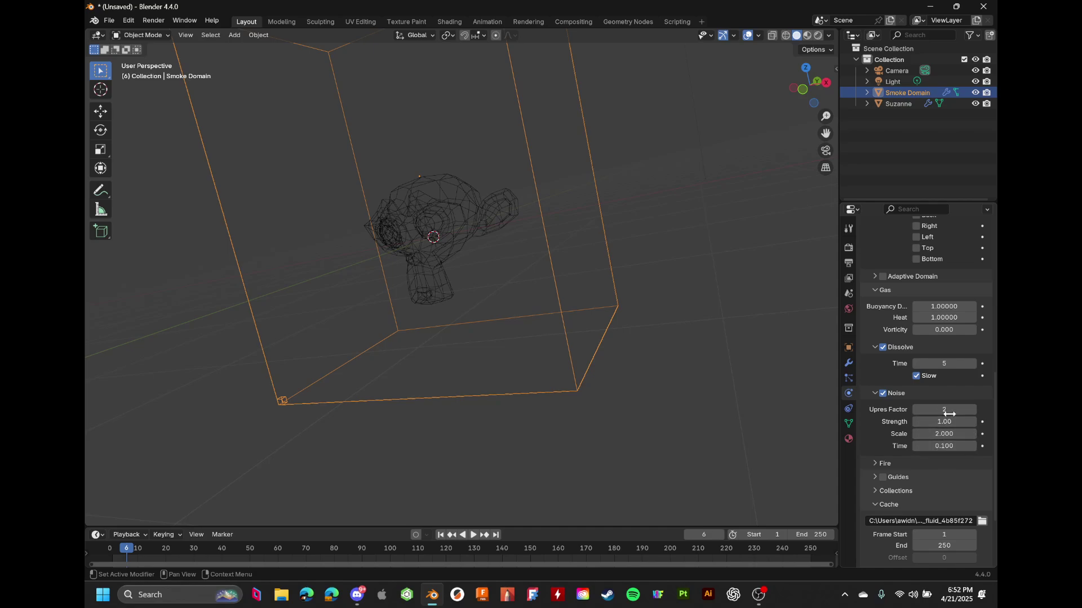
click(878, 463)
scroll(902, 462, down, 3)
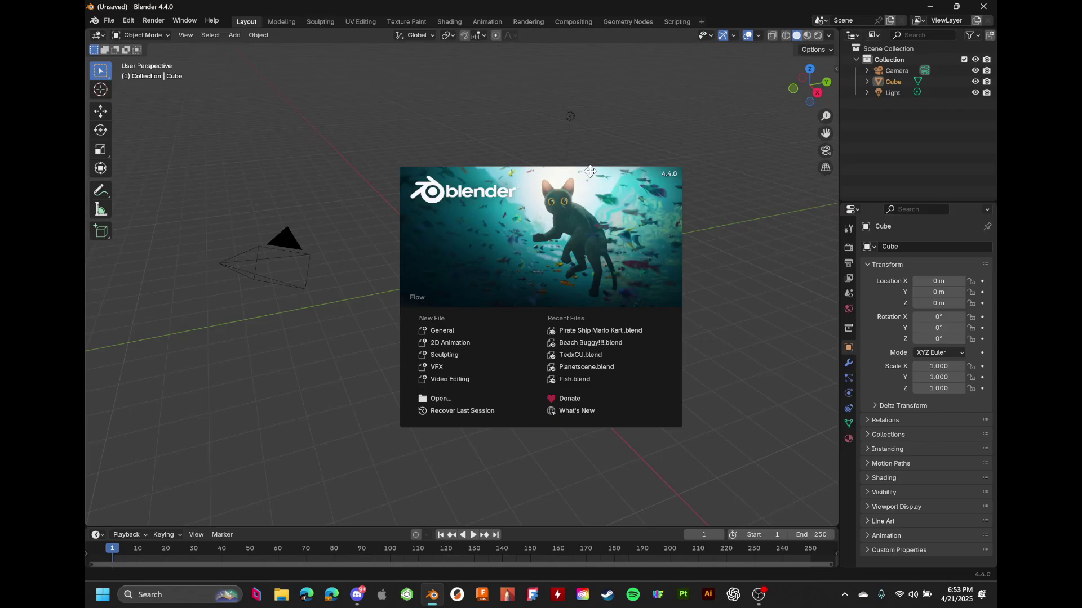
Delete the default cube from the fresh scene and add a monkey mesh at the centre
click(582, 156)
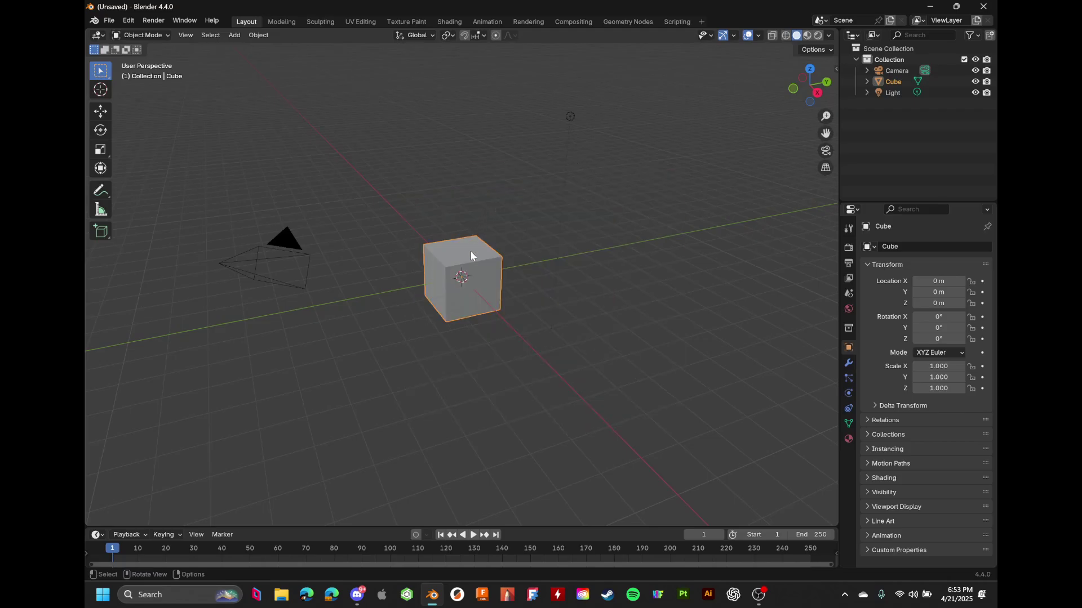
key(Delete)
click(258, 35)
mouse_move(326, 337)
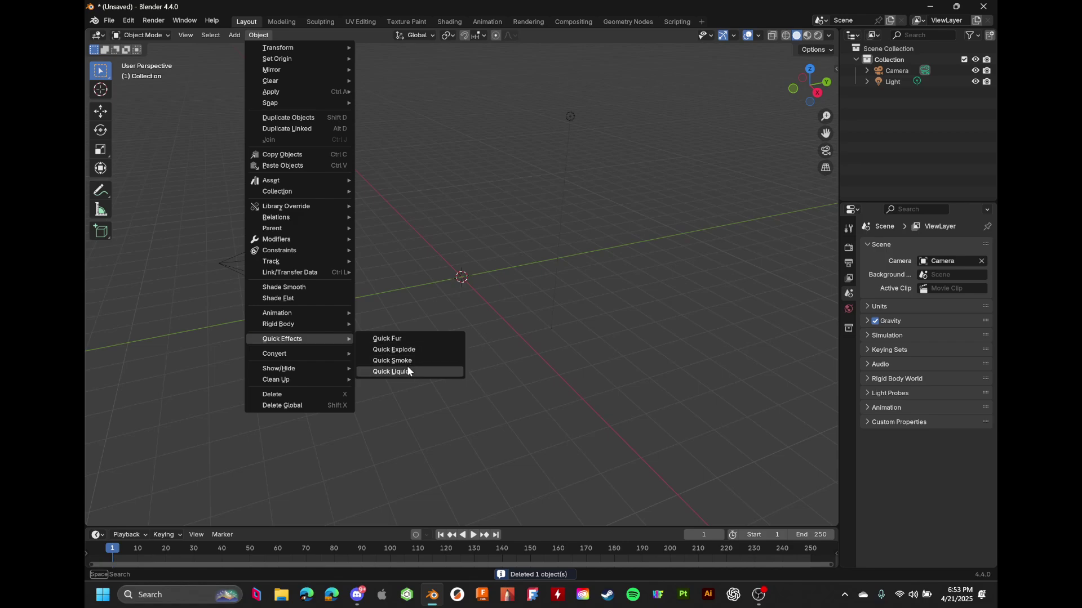
key(shift+a)
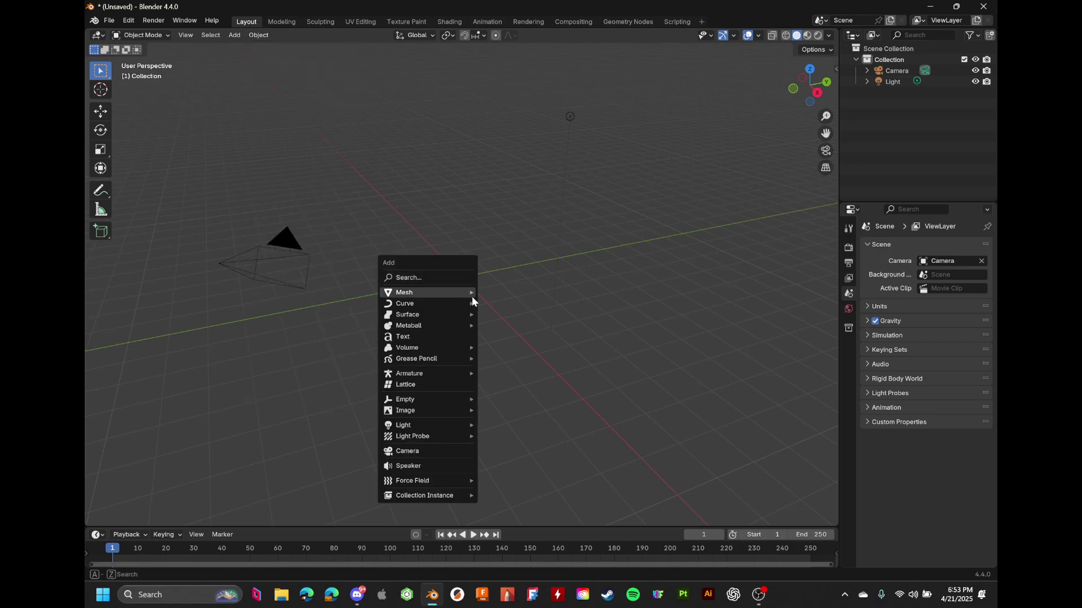
mouse_move(470, 294)
click(523, 397)
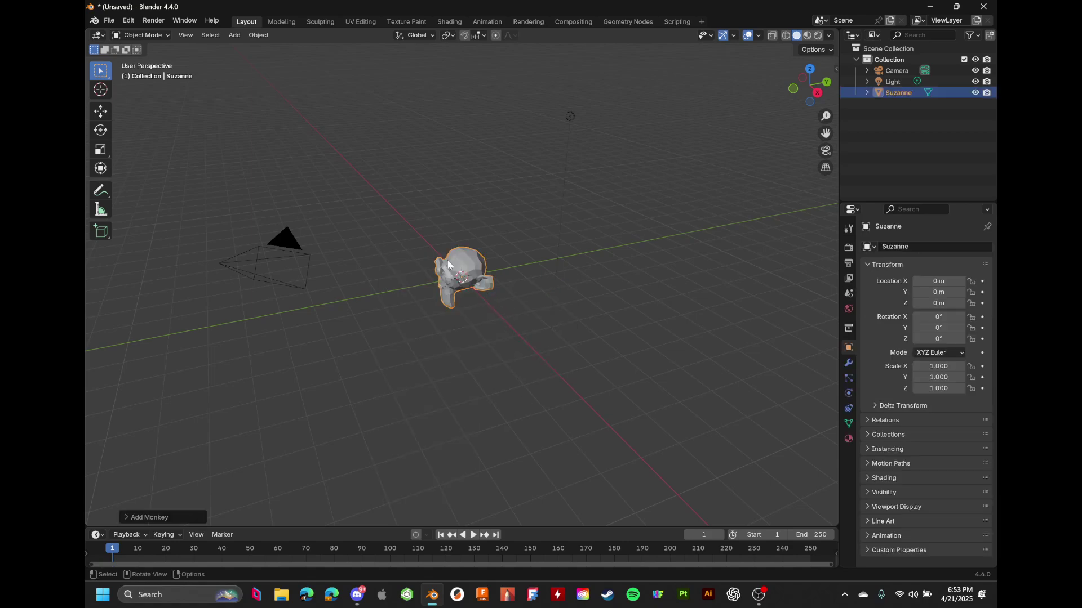
Apply the Quick Smoke effect to the new monkey mesh
click(262, 36)
mouse_move(319, 351)
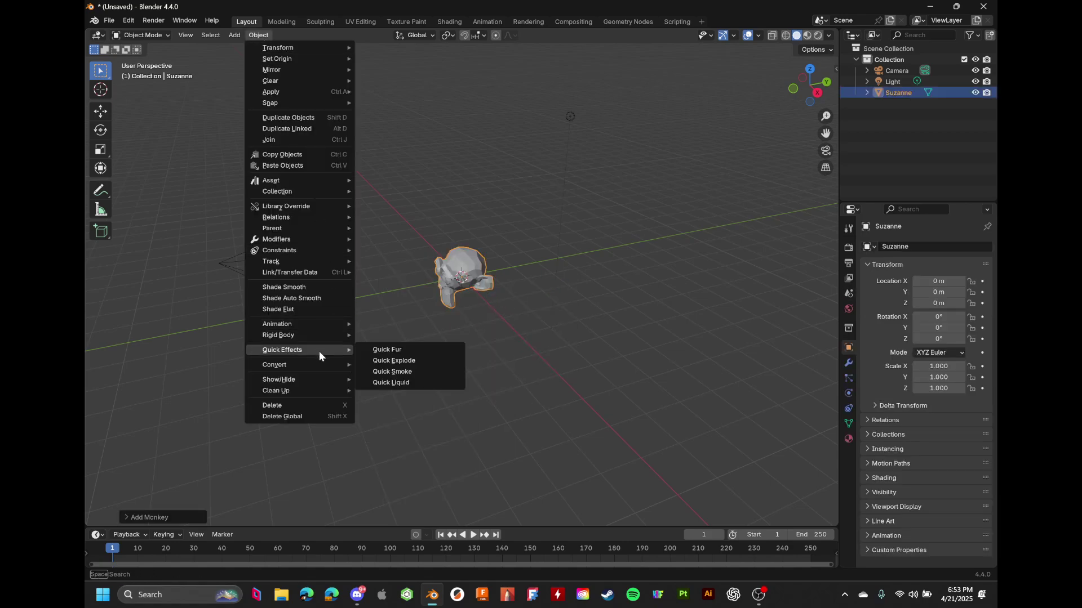
click(445, 370)
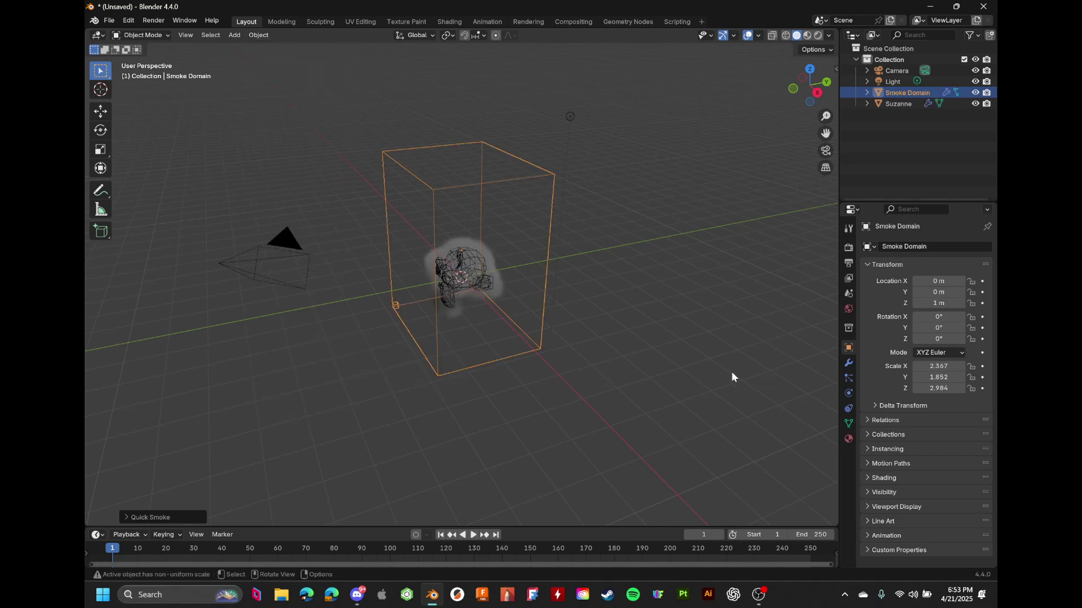
Set the monkey's fluid flow type to Fire + Smoke
click(848, 409)
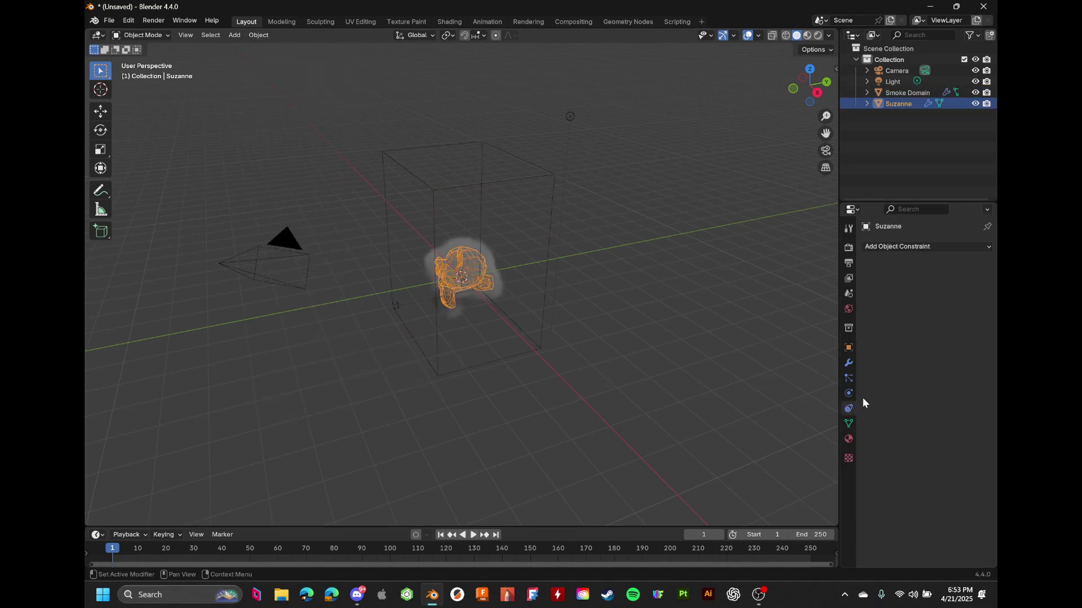
click(848, 393)
click(949, 401)
click(942, 425)
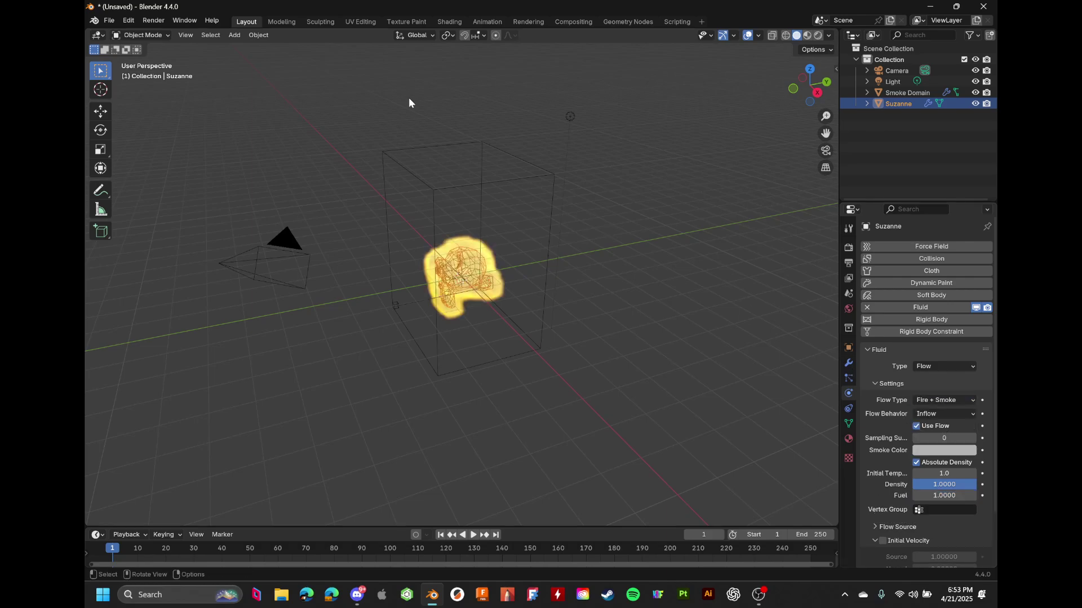
Switch the viewport to rendered shading and play the fire and smoke simulation to frame 30
click(818, 35)
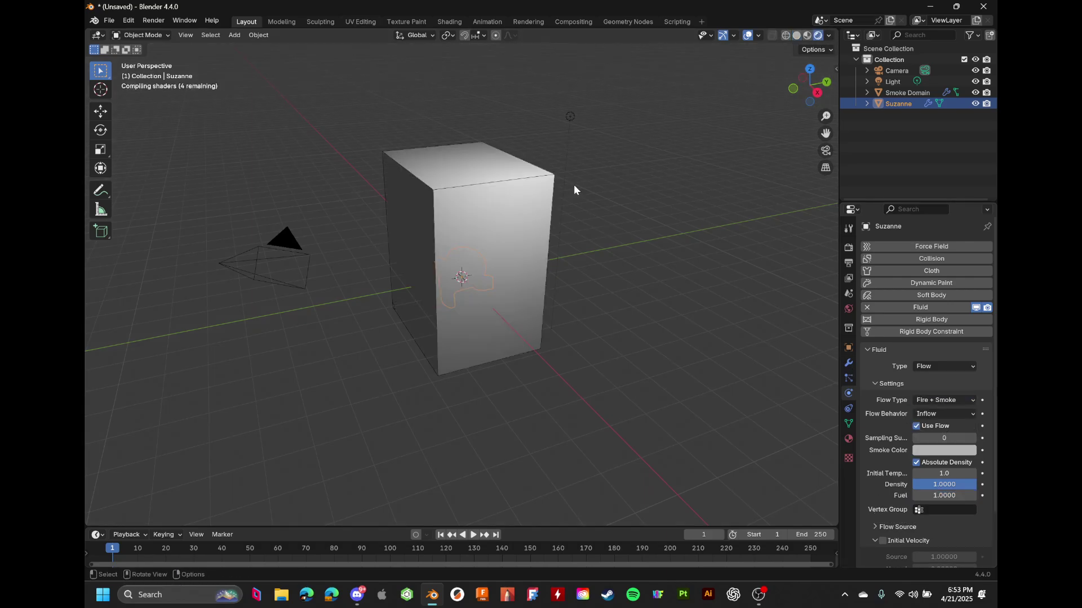
key(space)
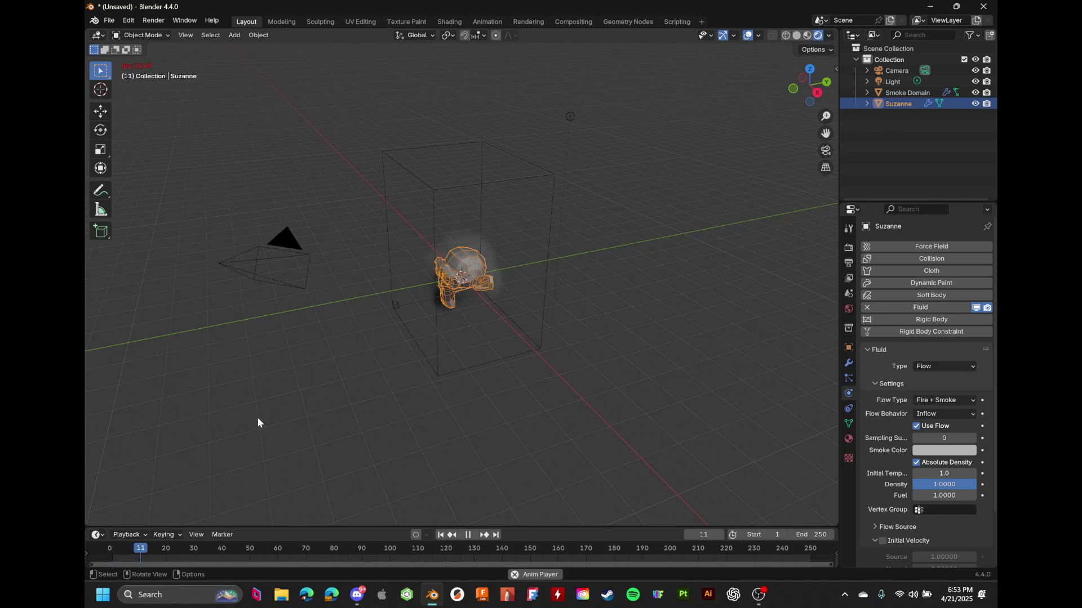
key(space)
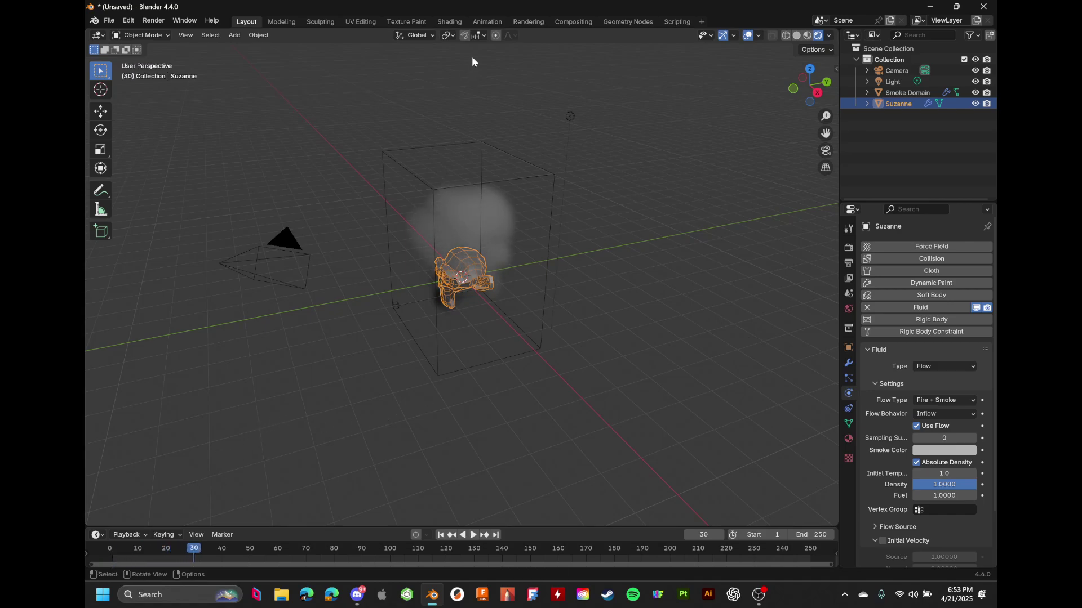
In the Shading workspace, set the Blackbody Intensity of the smoke domain's Principled Volume to 1
click(454, 21)
click(818, 35)
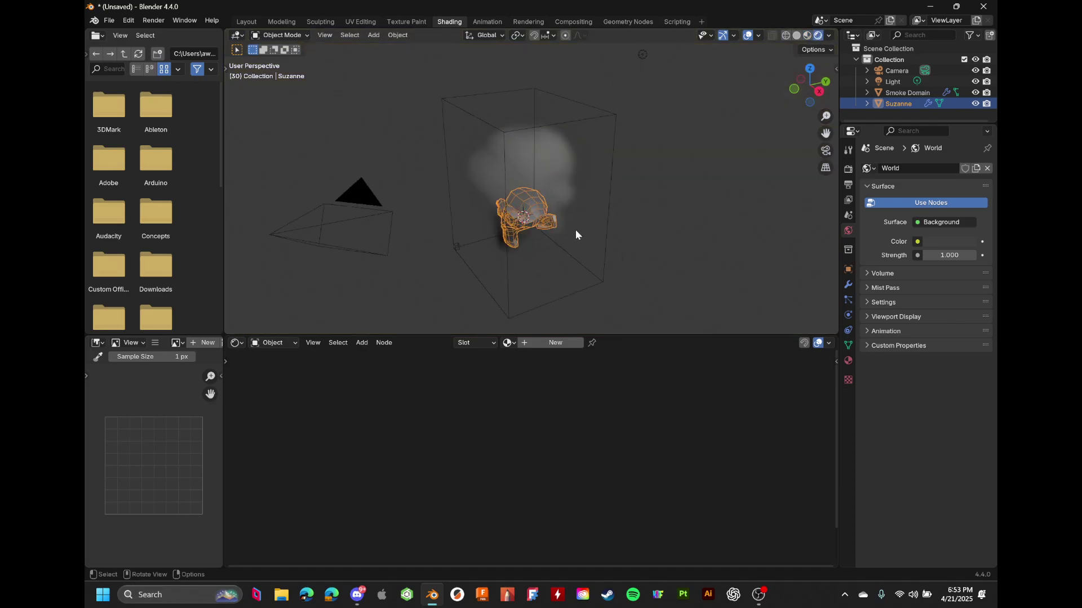
scroll(576, 231, up, 2)
click(650, 231)
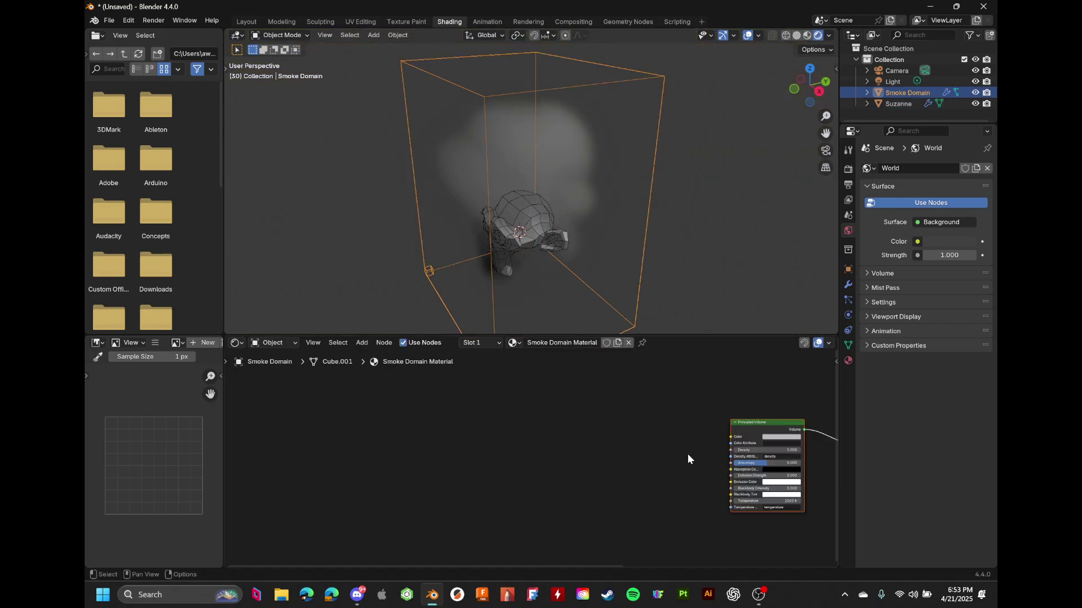
middle_drag(688, 454, 483, 449)
scroll(680, 456, up, 2)
scroll(681, 456, up, 3)
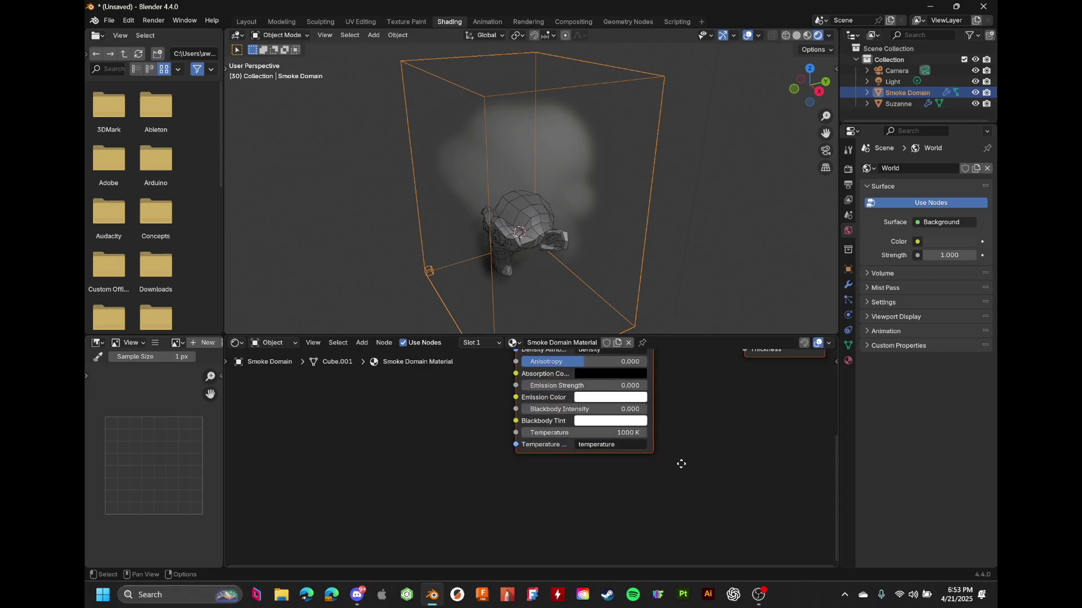
drag(563, 425, 634, 425)
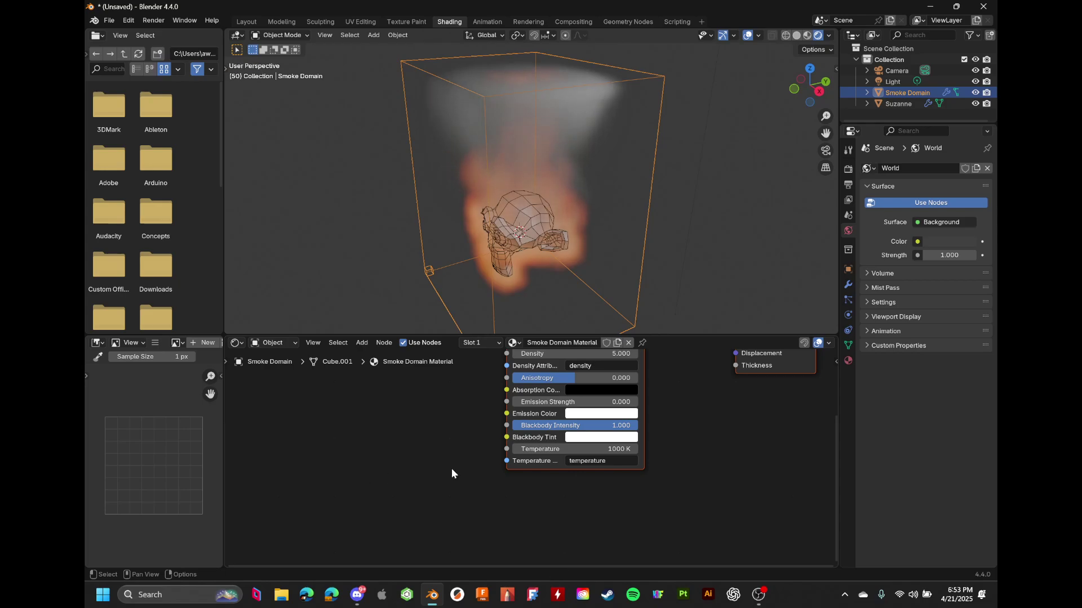
Set the Principled Volume's Emission Color to a saturated blue-violet and its Blackbody Tint to bright green
click(586, 419)
drag(619, 296, 579, 248)
drag(599, 348, 644, 348)
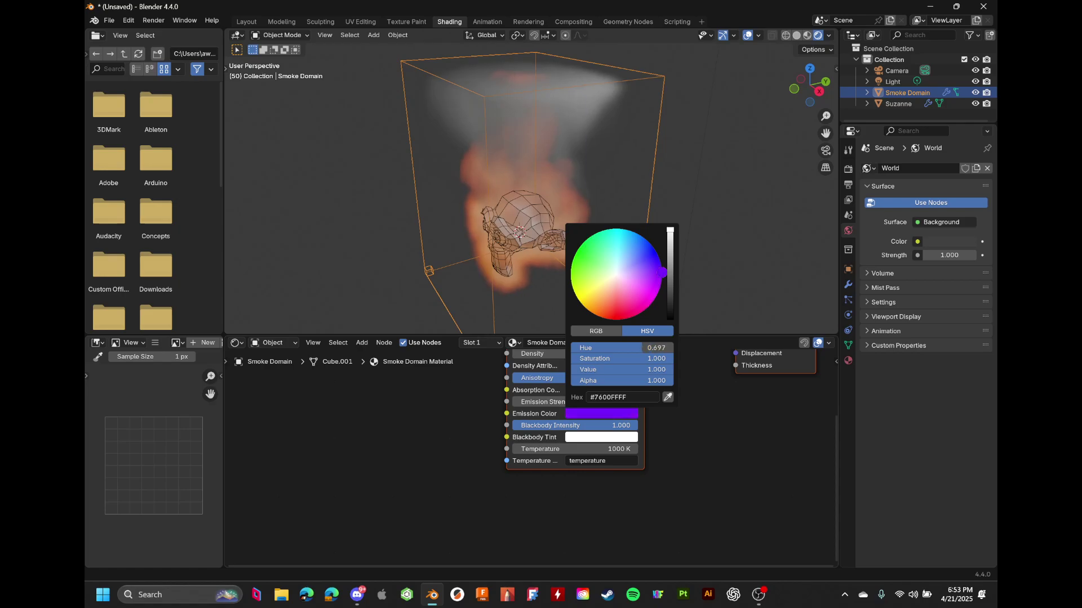
click(591, 437)
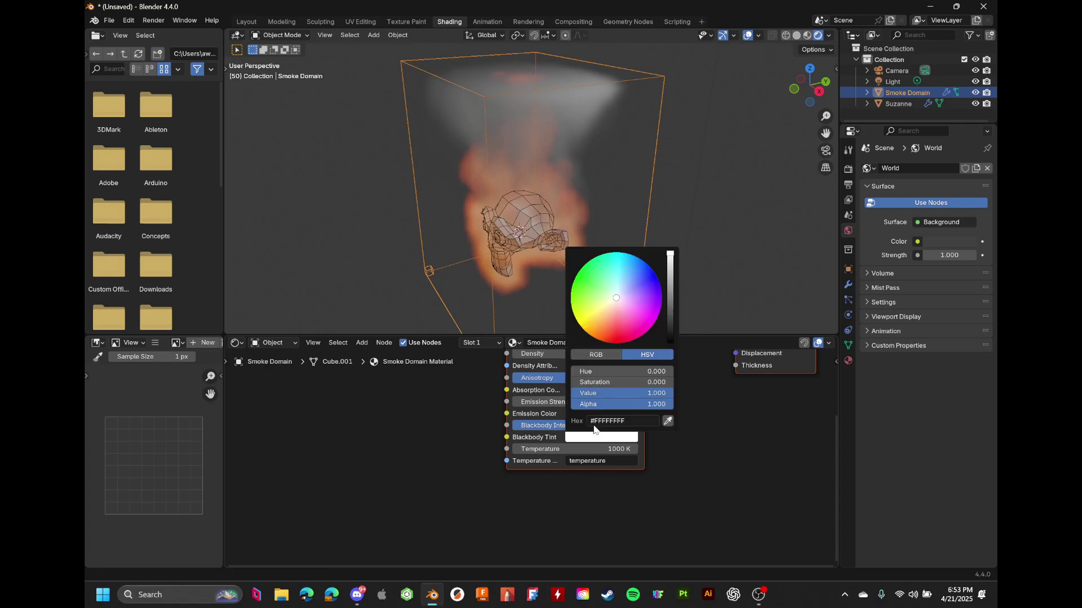
drag(581, 382, 608, 371)
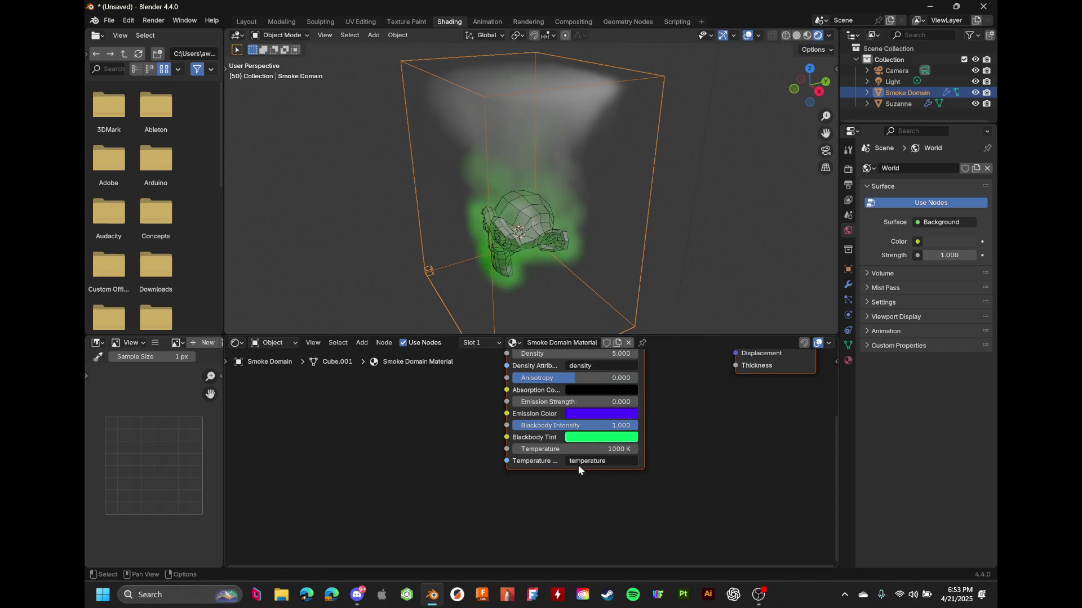
Try higher and lower blackbody temperatures, settle the Principled Volume's temperature at 1239 K, and open its base colour for editing
mouse_move(558, 449)
mouse_down()
mouse_move(721, 449)
mouse_move(558, 451)
mouse_up()
click(573, 448)
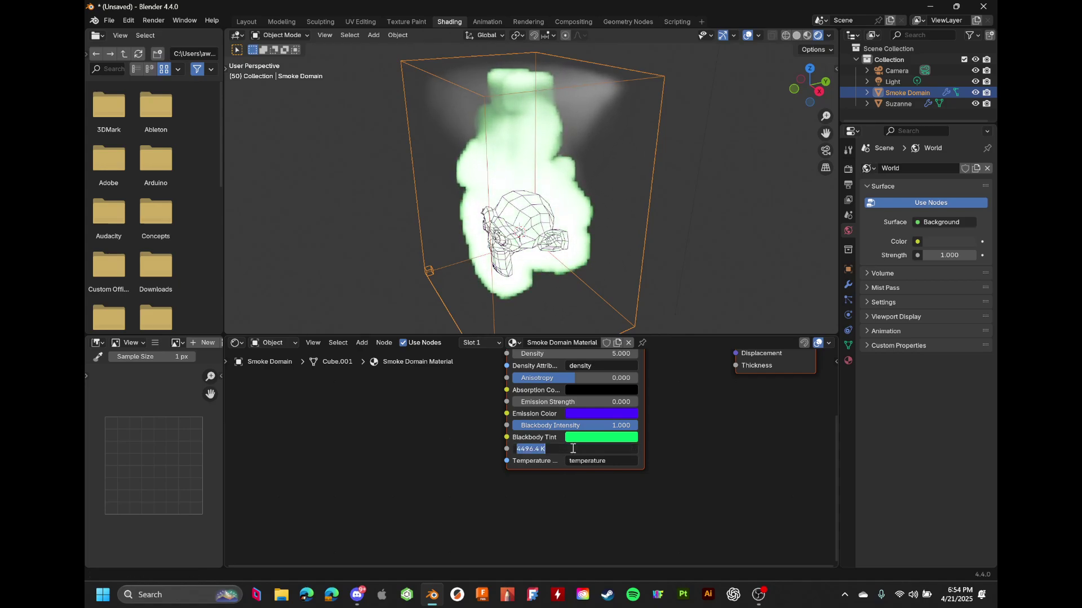
text(10)
key(Return)
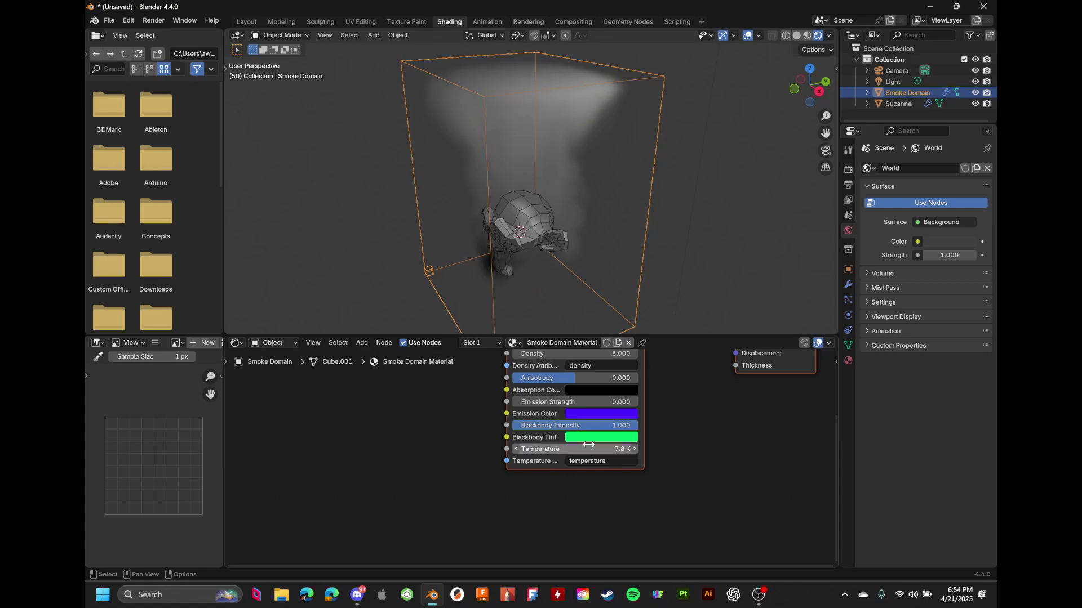
middle_drag(592, 455, 676, 462)
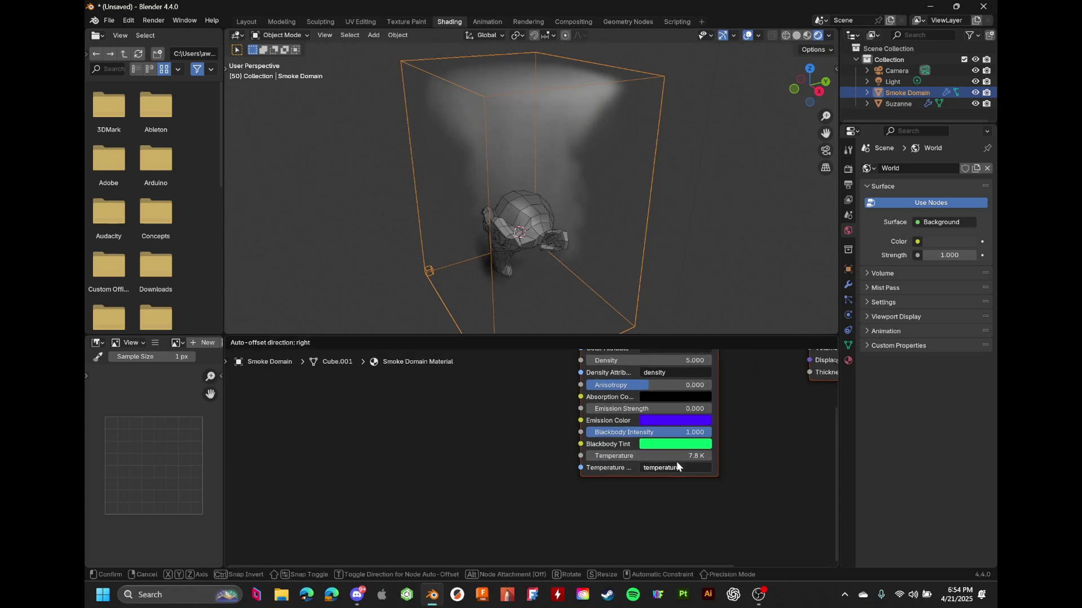
drag(676, 456, 694, 456)
scroll(628, 469, up, 1)
scroll(625, 468, down, 2)
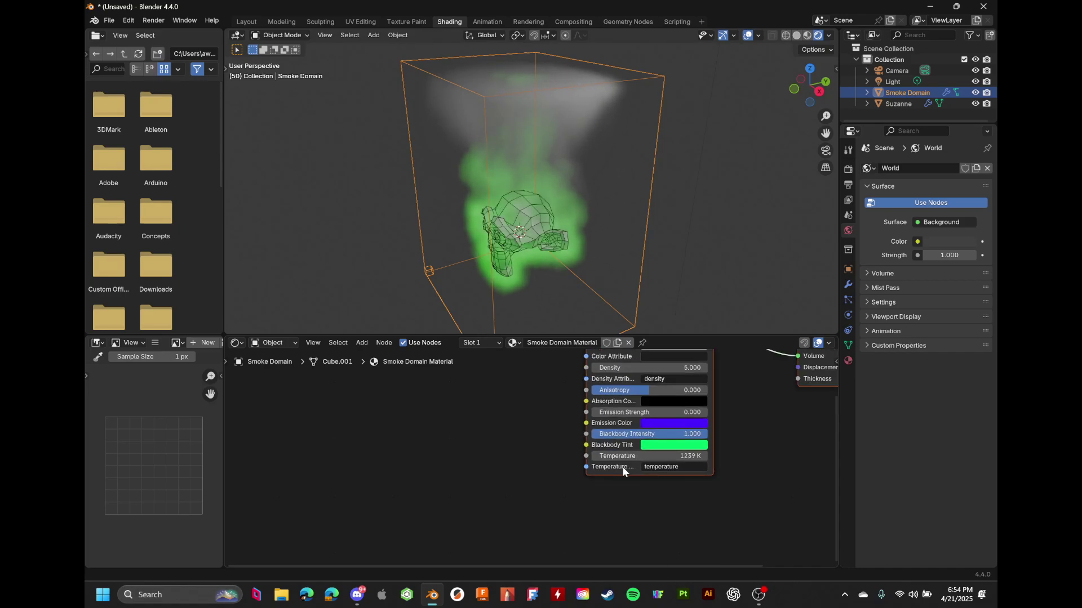
middle_drag(473, 440, 378, 503)
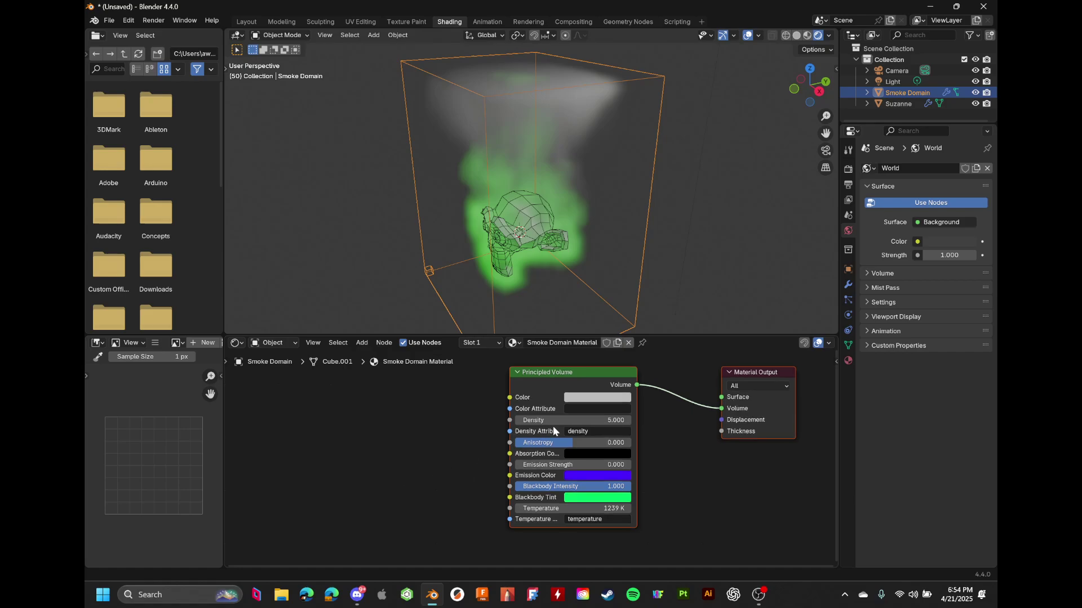
click(578, 399)
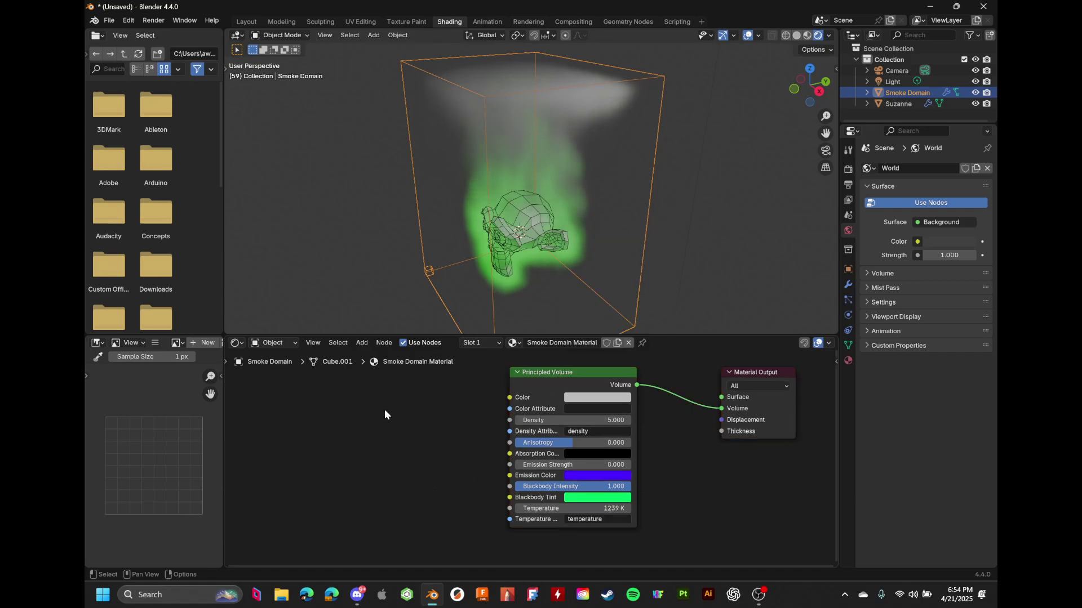
Add a Color Ramp node, feed its Color into the Principled Volume's Color, and move the black stop to position 0.390
key(shift+a)
text(comb)
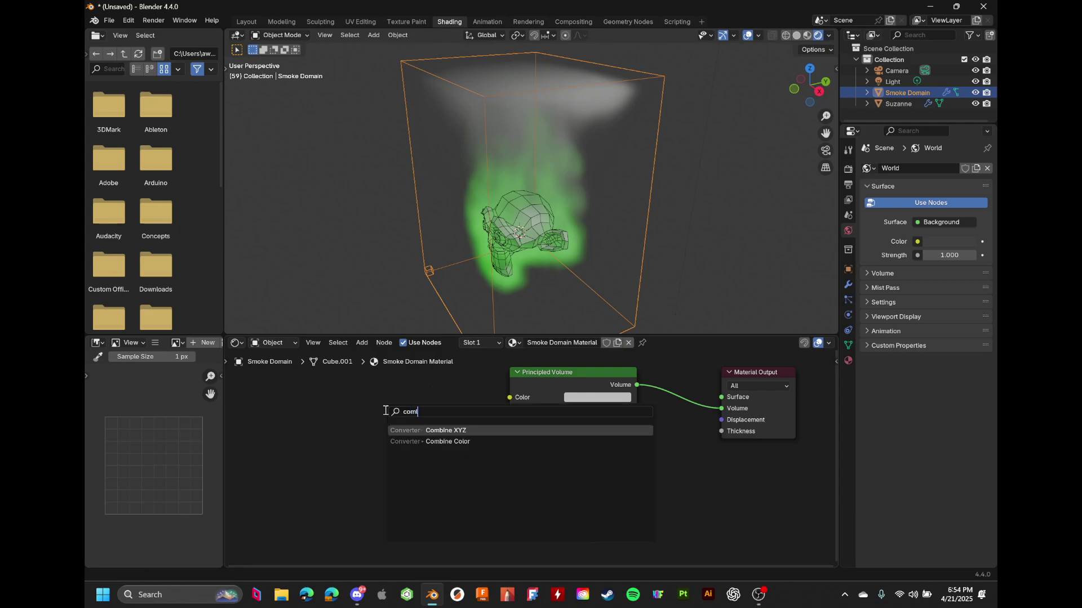
key(BackSpace)
key(BackSpace)
text(lor)
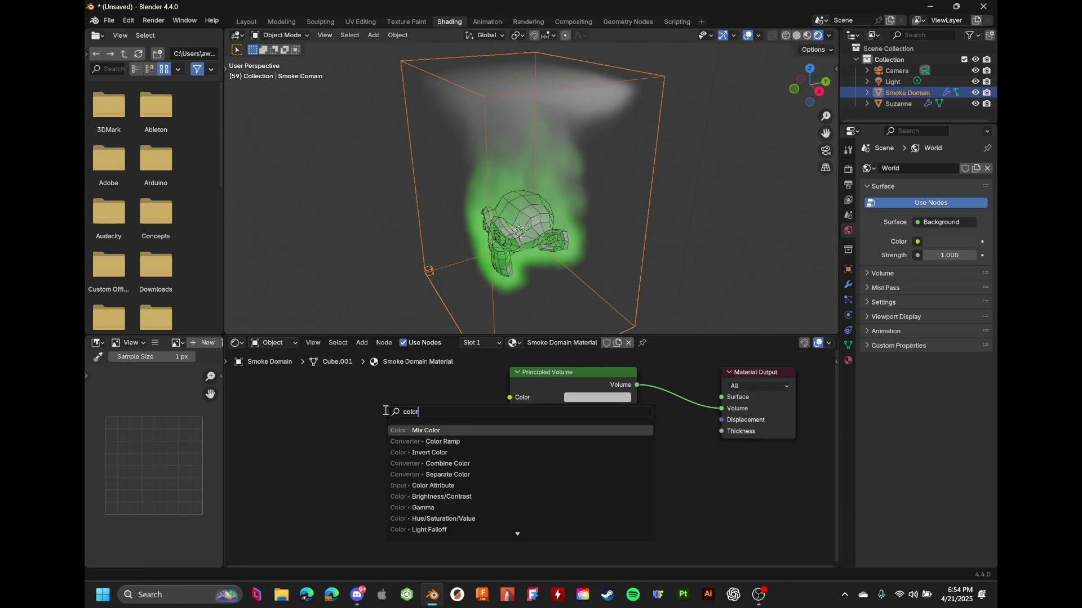
key(Down)
key(Return)
click(289, 398)
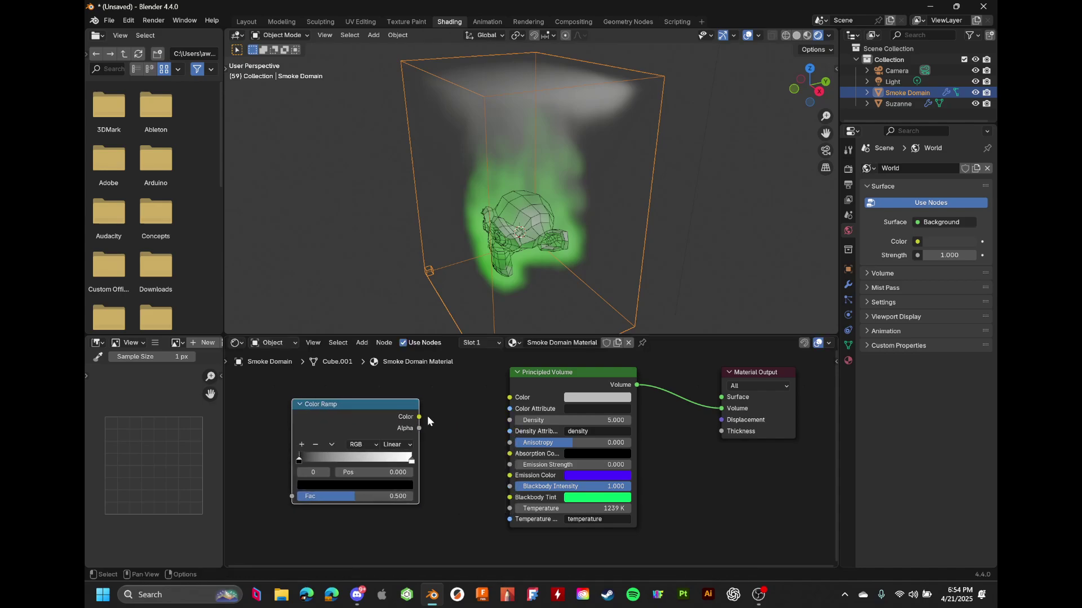
drag(427, 416, 499, 400)
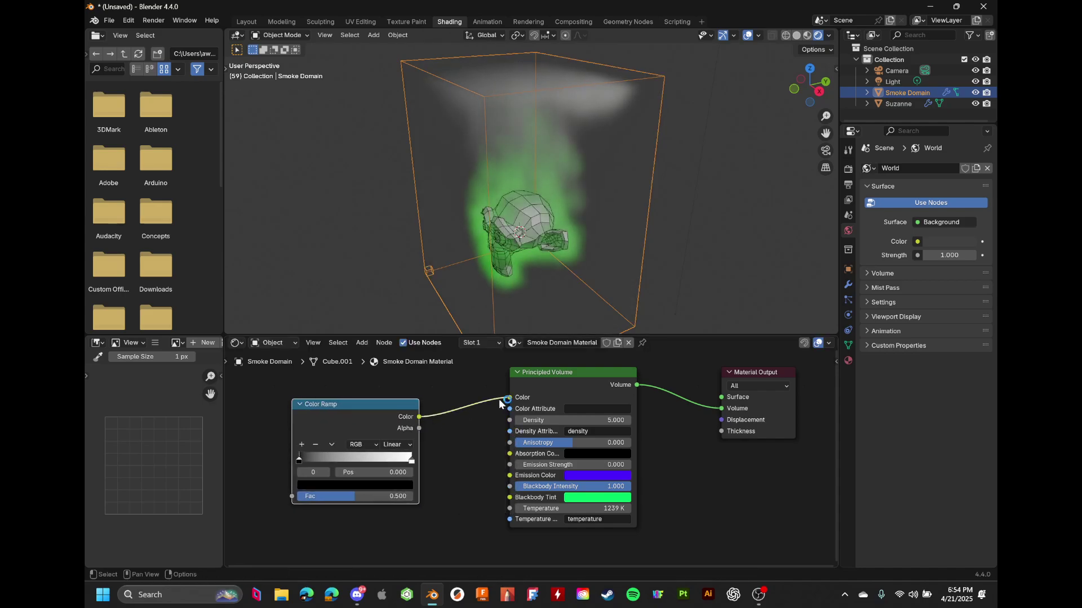
drag(299, 458, 448, 456)
mouse_move(351, 459)
mouse_down()
mouse_move(403, 462)
mouse_move(330, 466)
mouse_move(339, 468)
mouse_up()
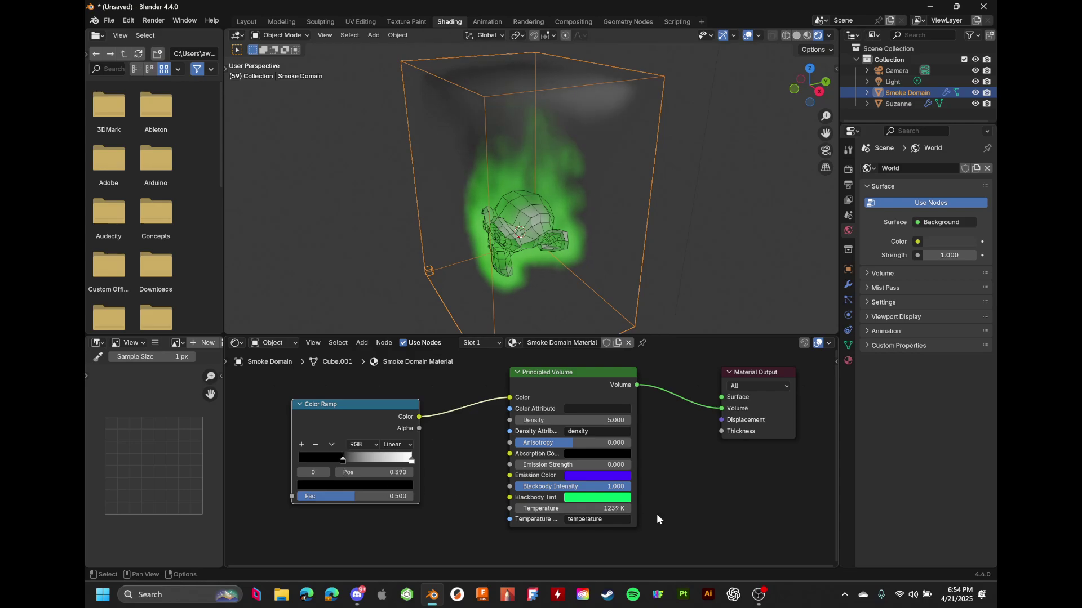
Return to the Layout workspace and replay the fire simulation from the start to frame 78, viewing the monkey head from the front
click(246, 22)
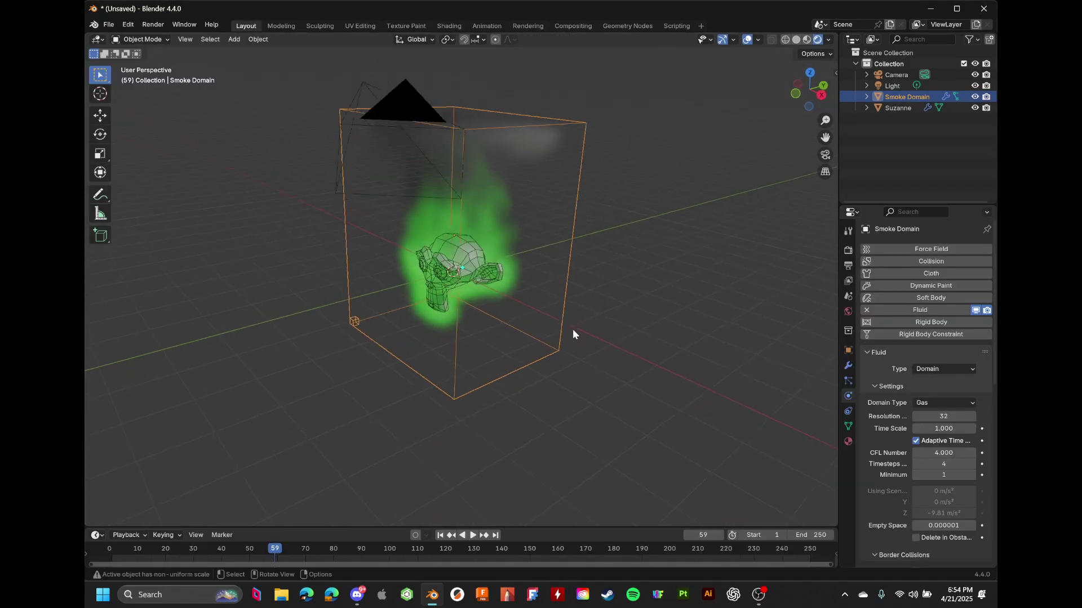
middle_drag(573, 329, 537, 336)
scroll(572, 329, up, 5)
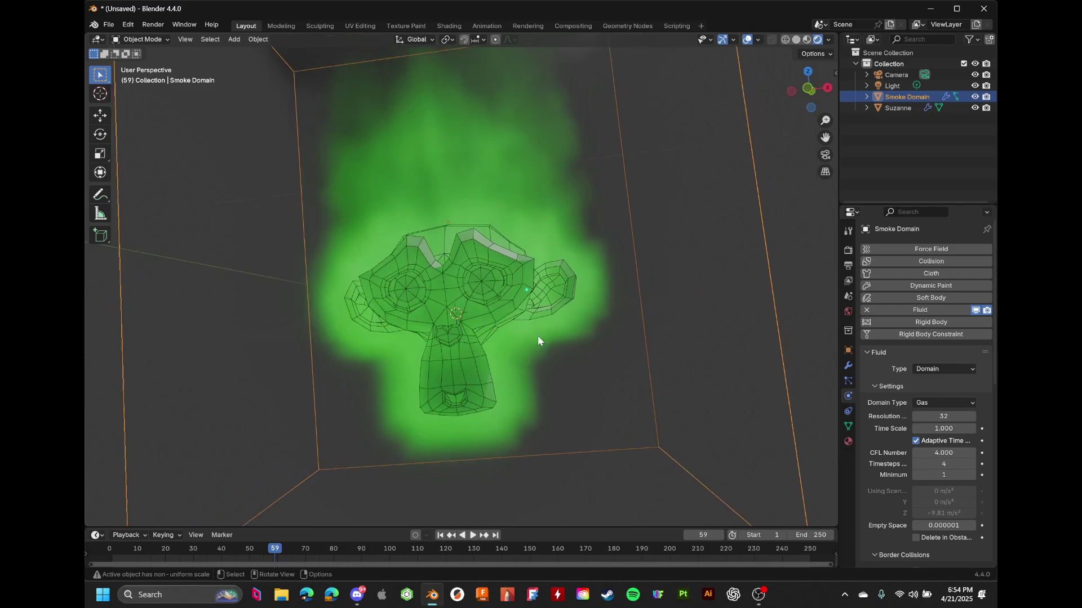
scroll(538, 336, down, 2)
drag(179, 548, 109, 549)
key(space)
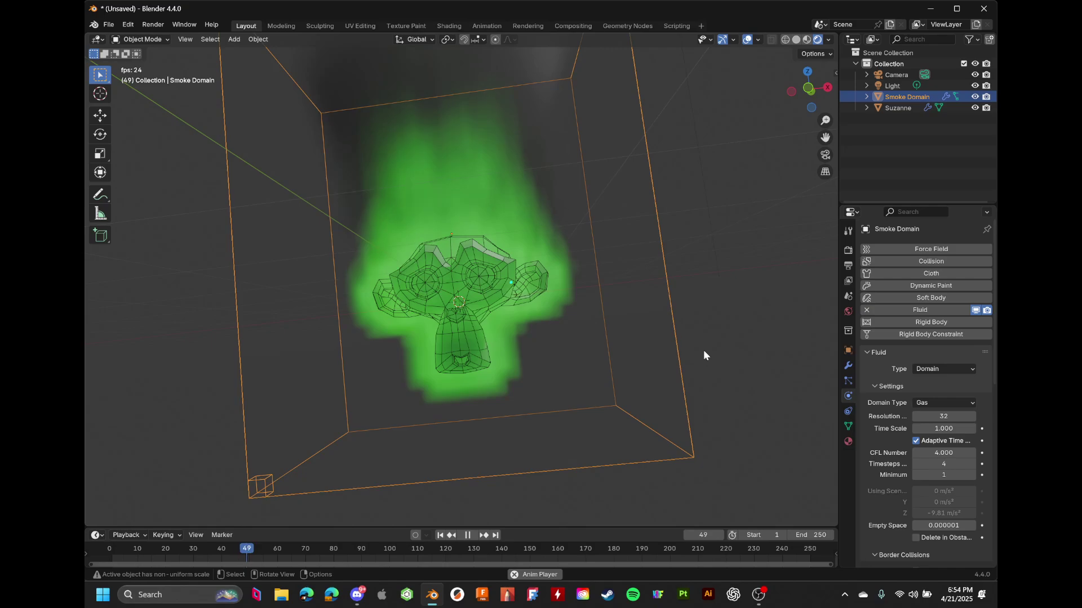
key(space)
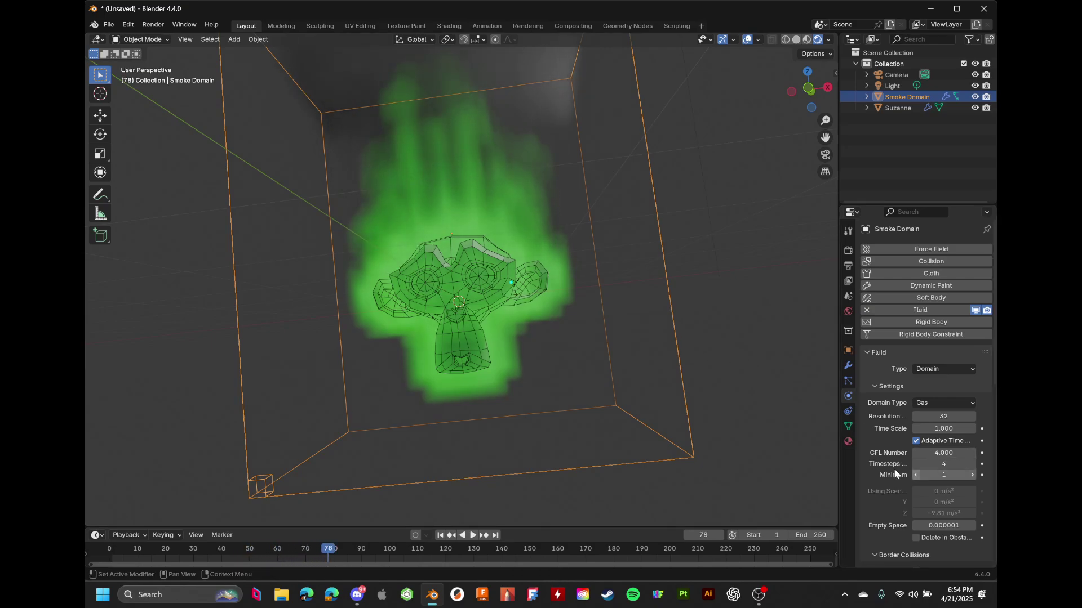
Expand the Noise and Fire settings in the smoke domain's fluid physics
scroll(894, 470, down, 10)
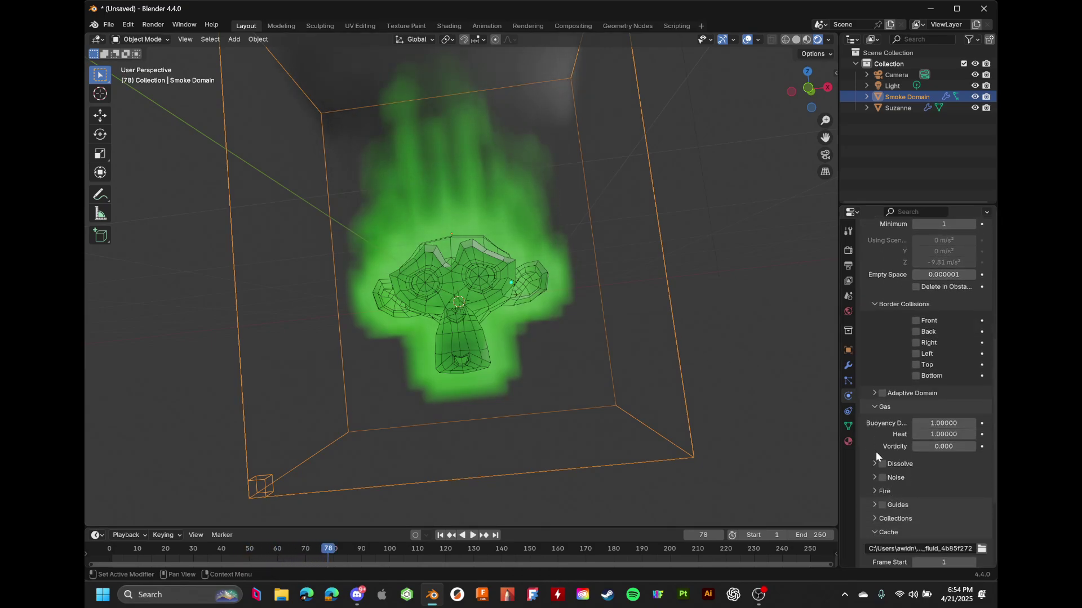
click(875, 478)
scroll(866, 485, down, 5)
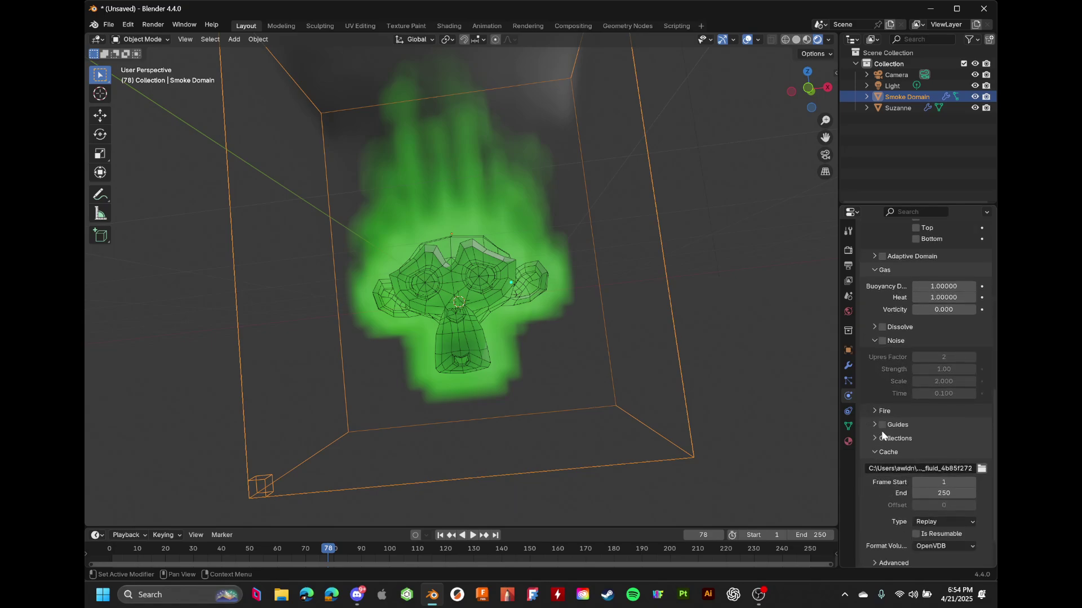
click(875, 411)
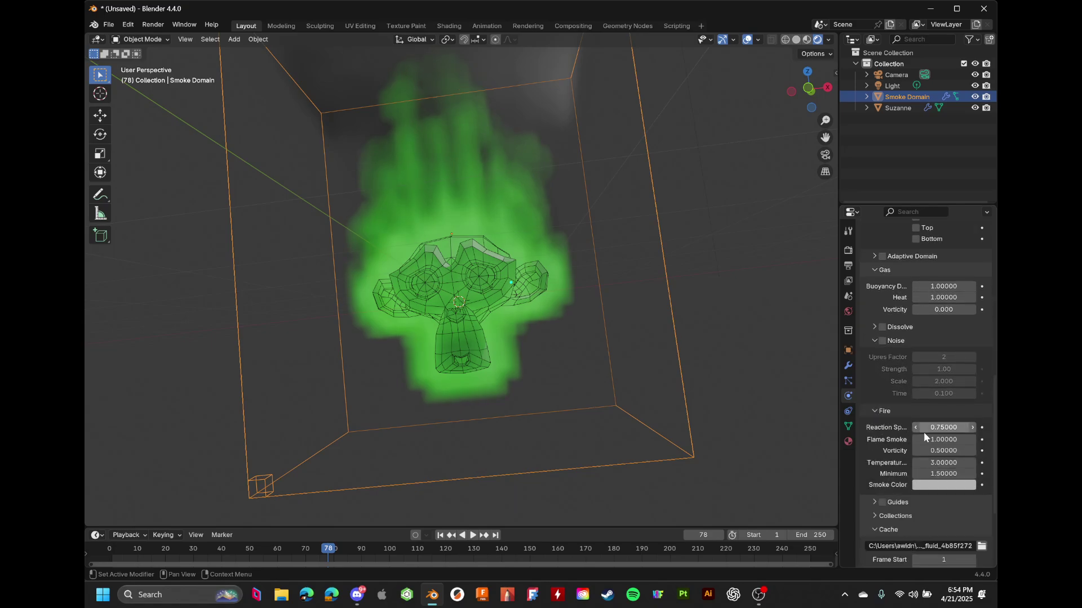
Set the fire's Reaction Speed to 1.93, replay the simulation, and rewind it to frame 0
drag(924, 432, 992, 432)
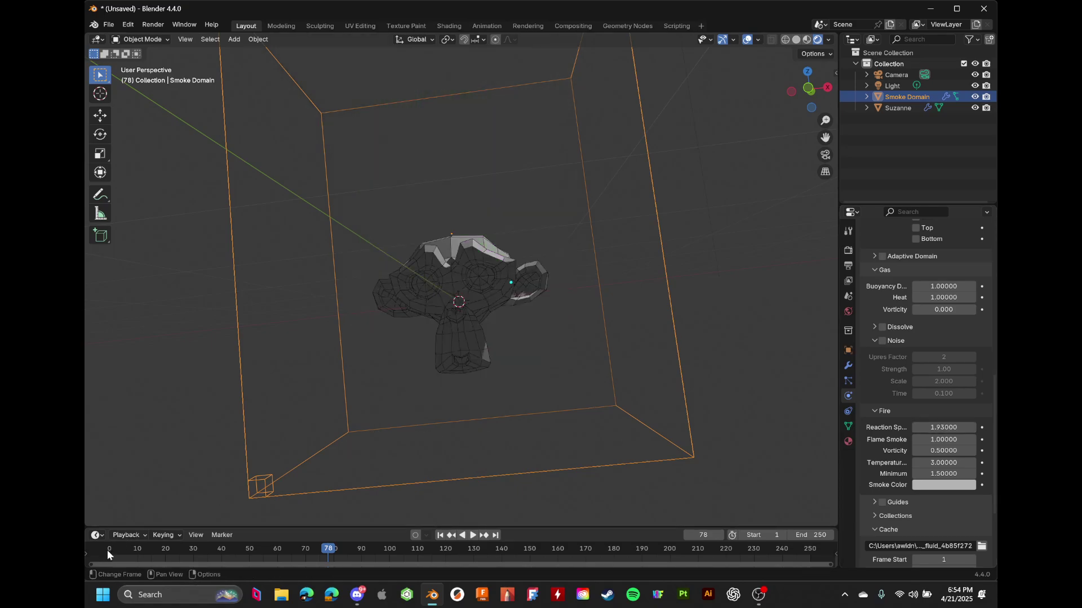
key(shift+Left)
key(space)
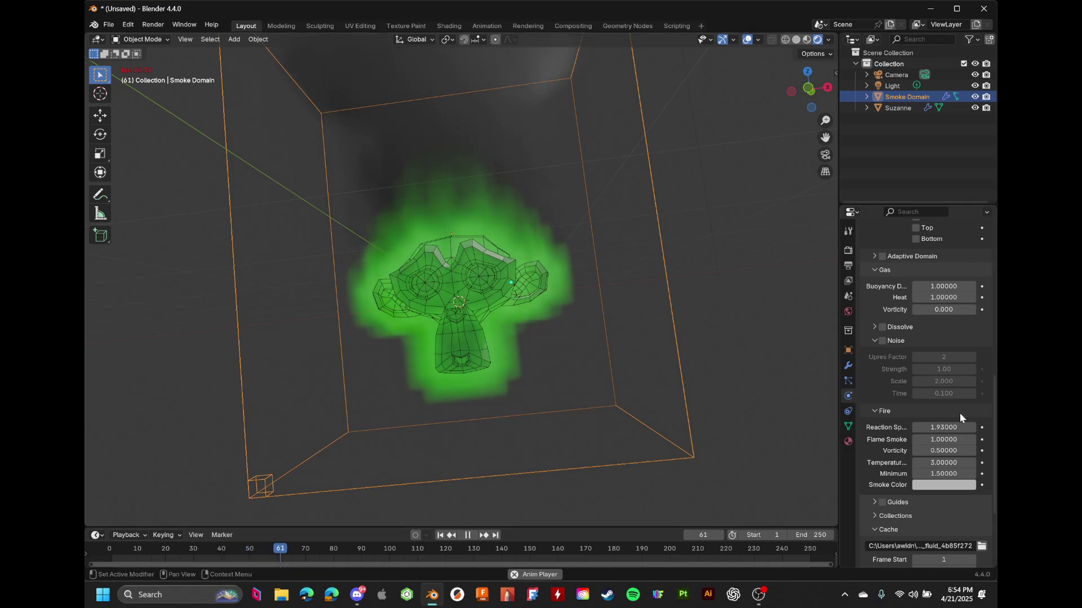
key(space)
key(shift+Left)
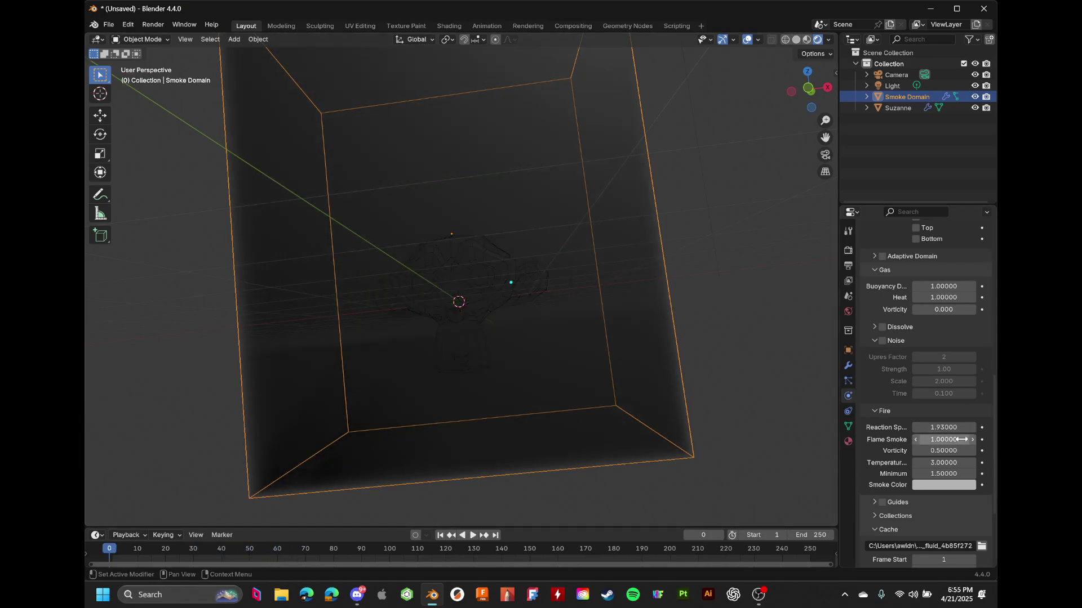
Try a fire Reaction Speed of 0.01, play the simulation to frame 63, and rewind it
drag(937, 428, 862, 428)
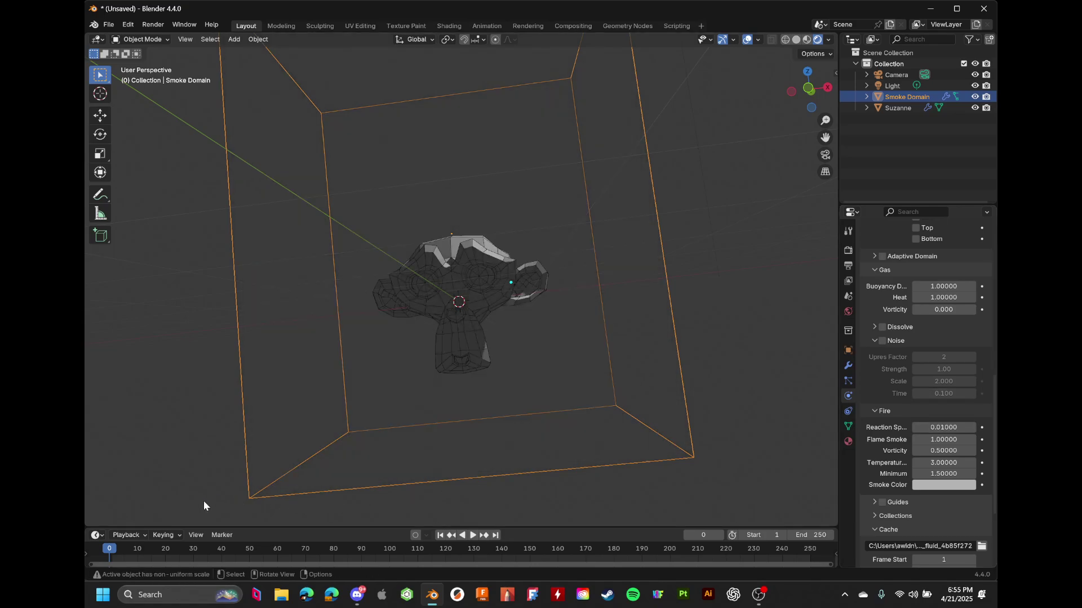
key(space)
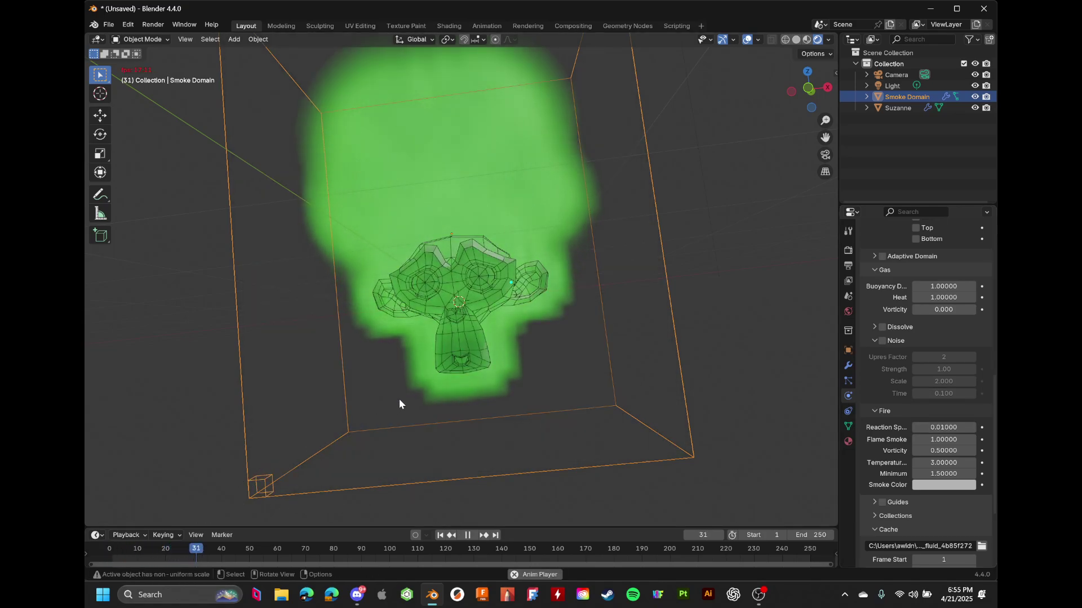
scroll(451, 365, down, 5)
scroll(479, 354, up, 2)
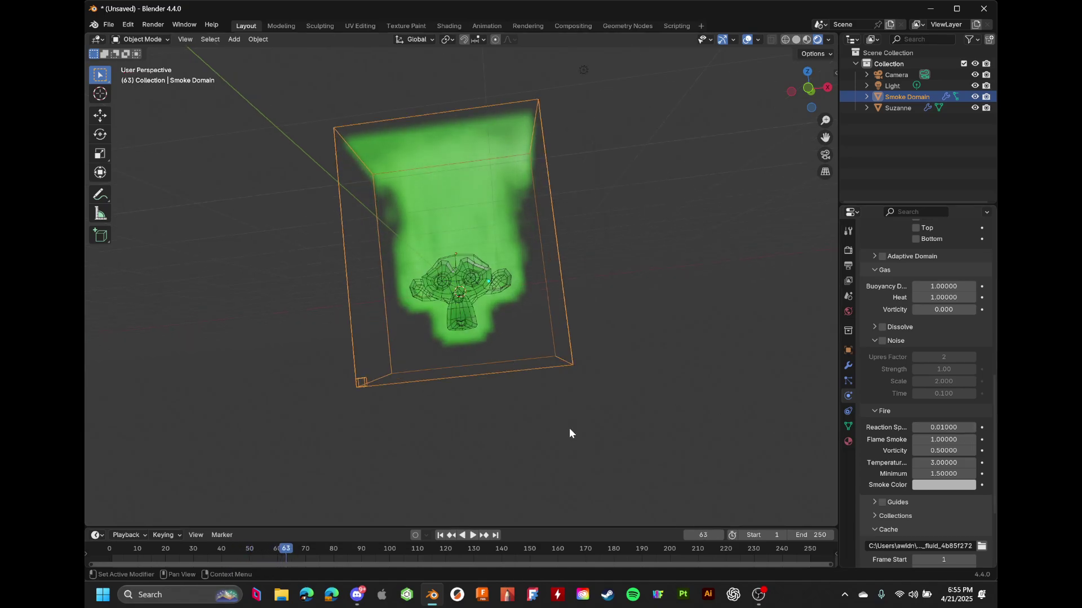
key(Escape)
Try a fire Reaction Speed of 2 and play the simulation to frame 80, viewing the flames from another angle
drag(944, 427, 972, 428)
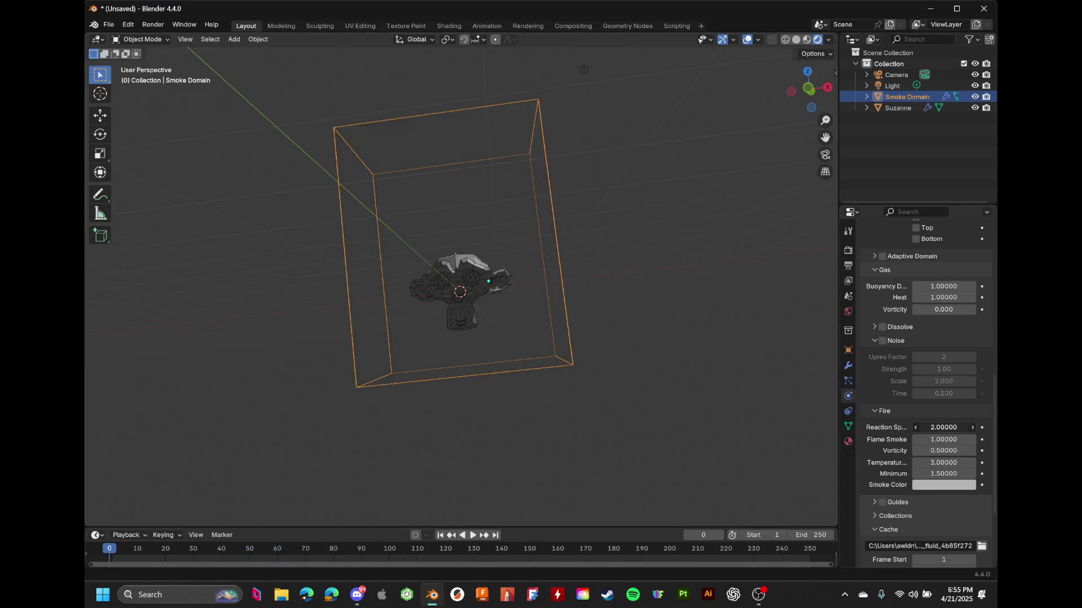
key(space)
scroll(346, 376, up, 3)
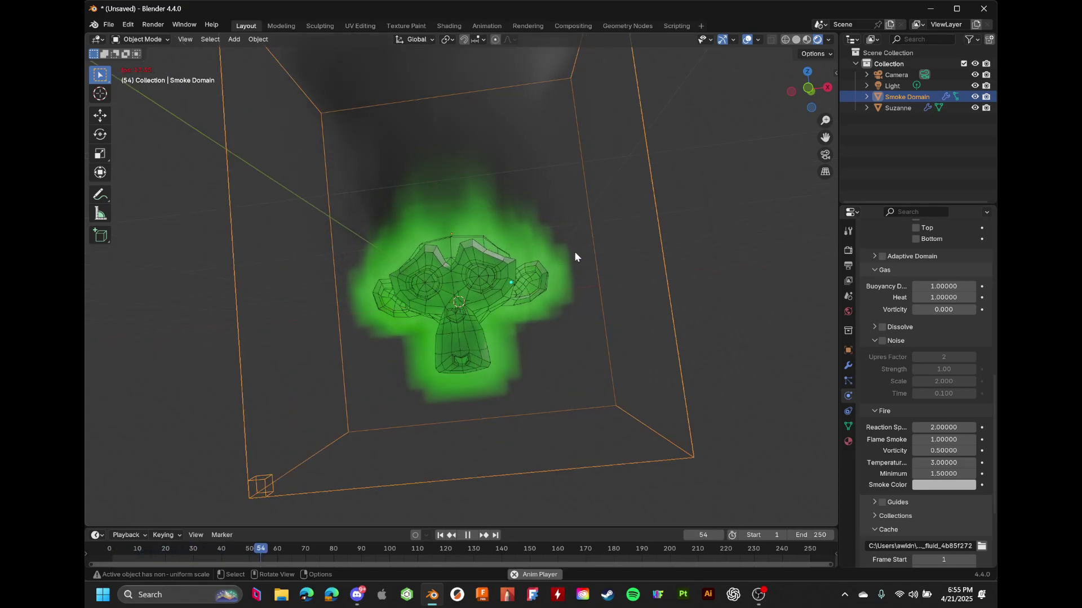
middle_drag(562, 277, 539, 302)
key(space)
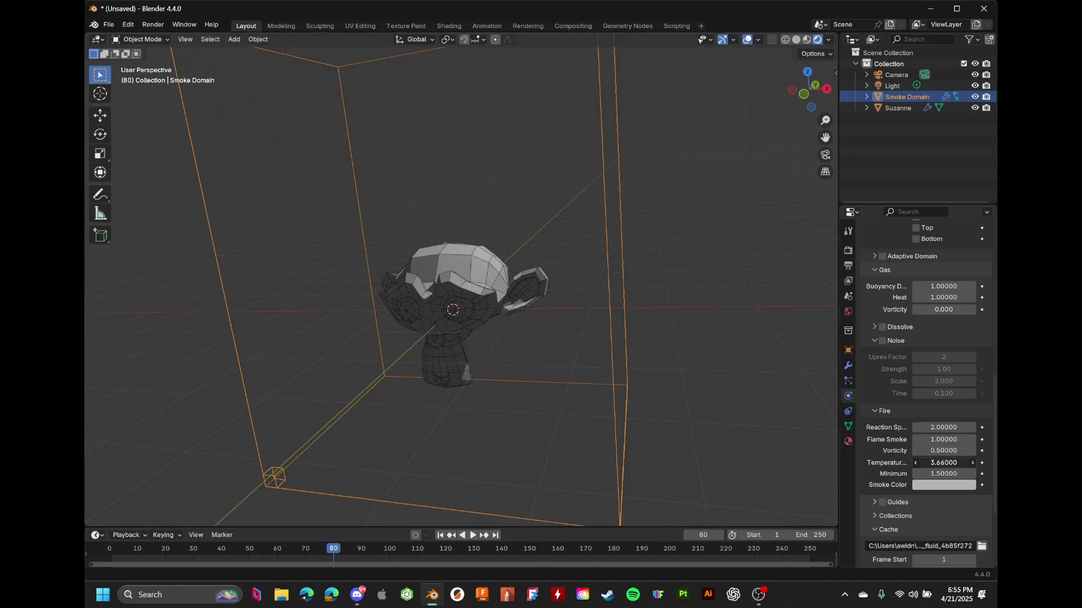
Set the fire's maximum temperature to 5 and replay the simulation from the start
click(112, 548)
key(space)
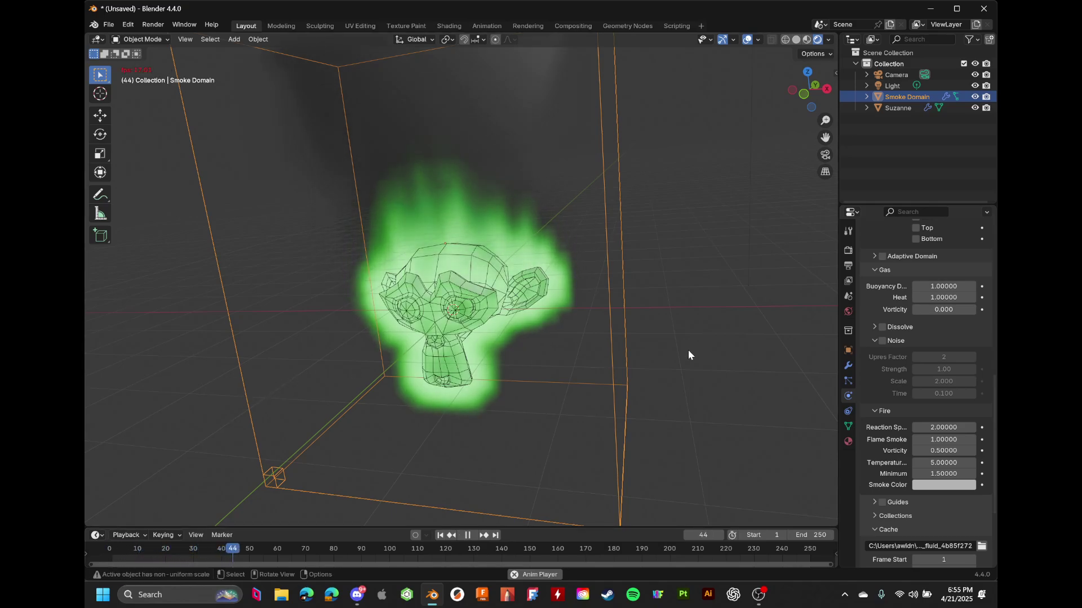
Set the fire's Reaction Speed to 0.3 and its Vorticity to 1, and replay the simulation to frame 106
mouse_move(944, 428)
mouse_down()
mouse_move(924, 427)
mouse_move(950, 427)
mouse_up()
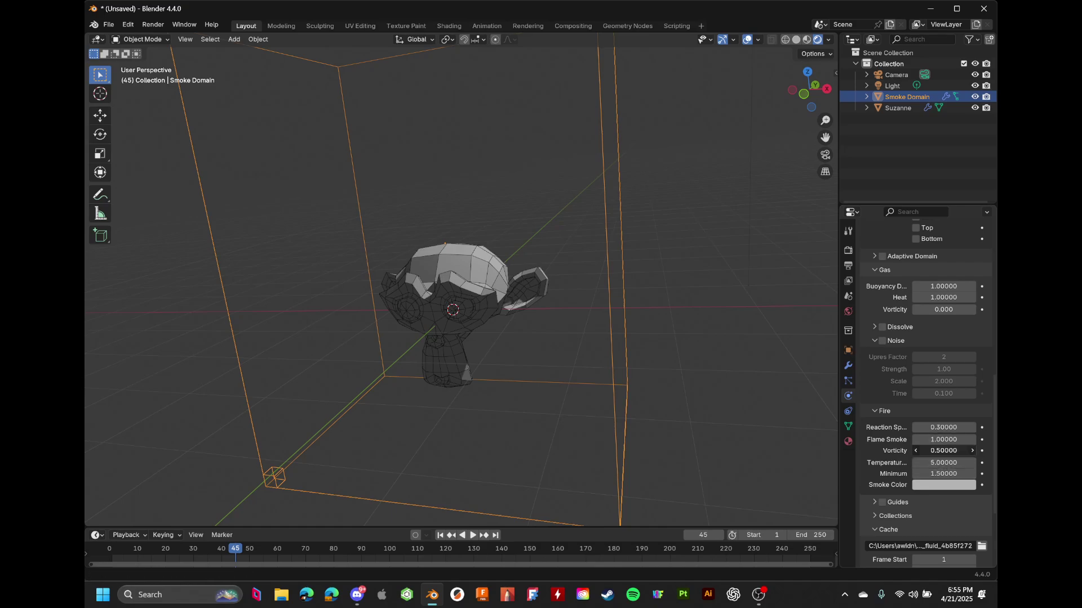
click(117, 543)
key(space)
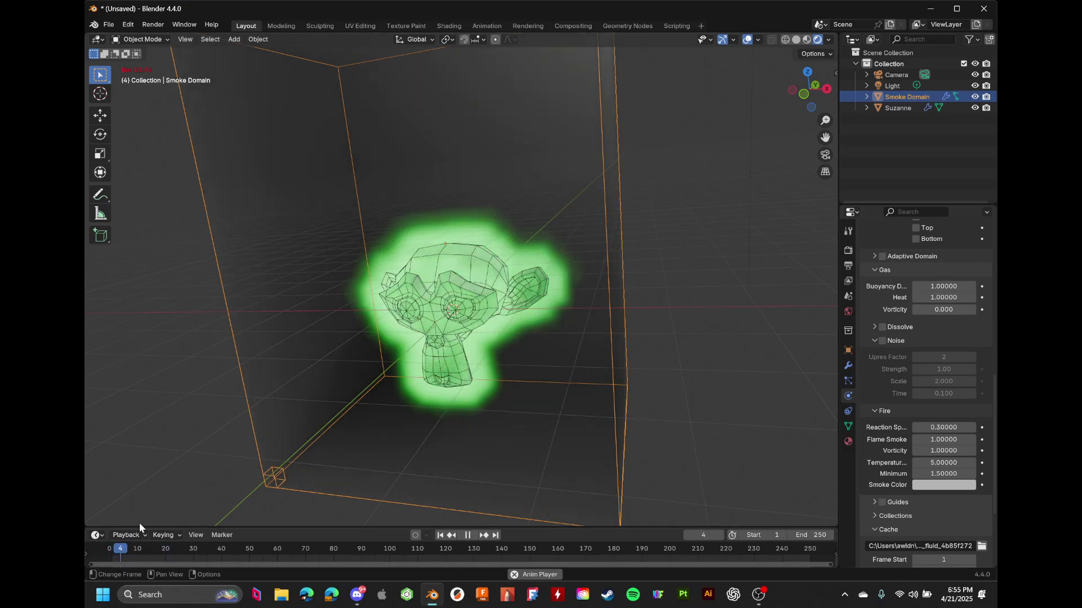
scroll(428, 332, down, 3)
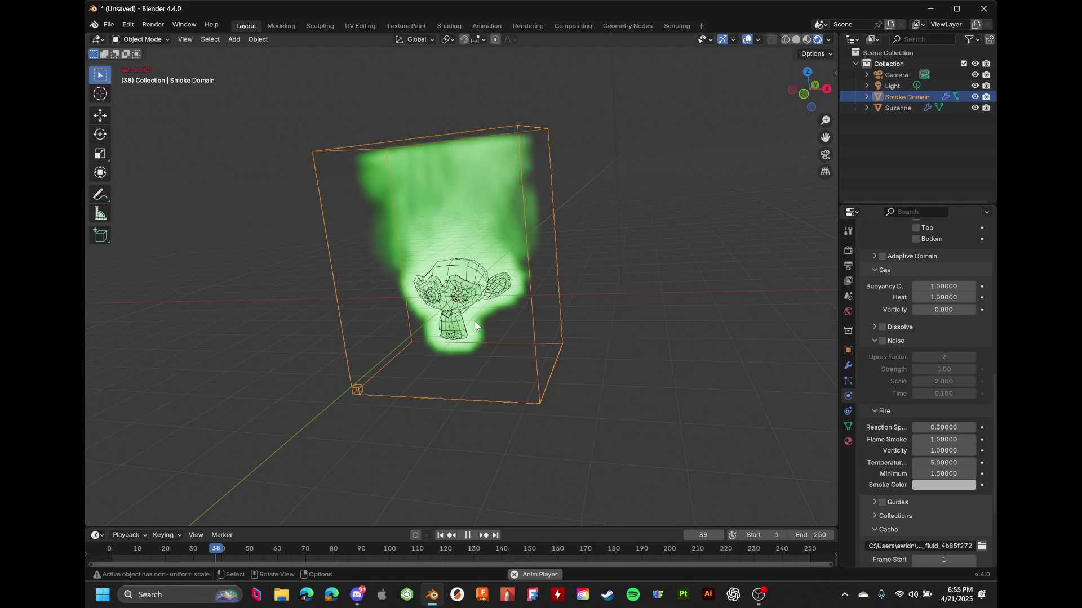
scroll(512, 304, up, 1)
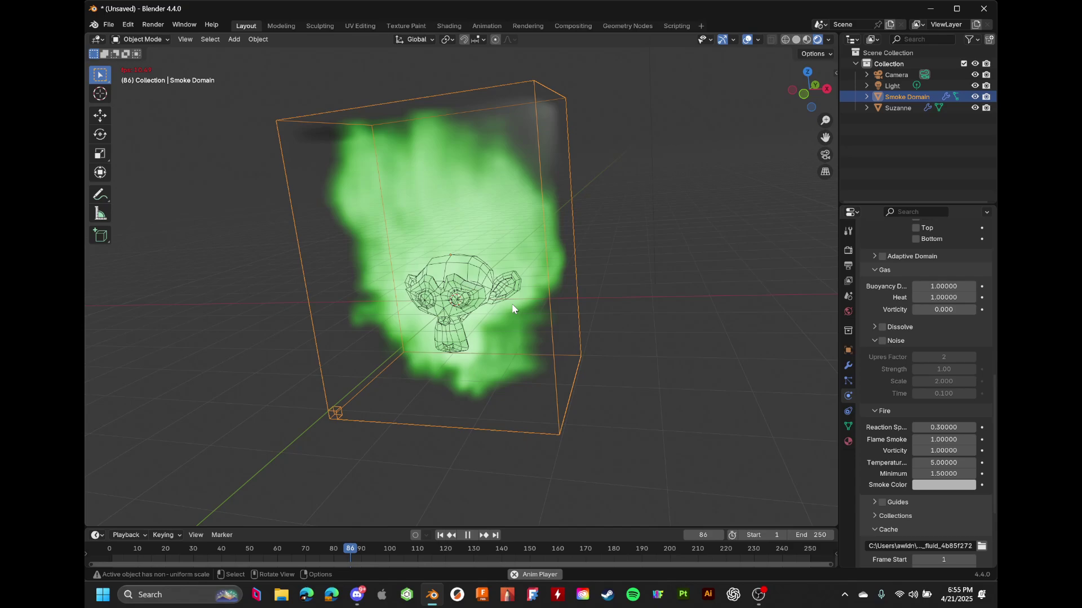
key(space)
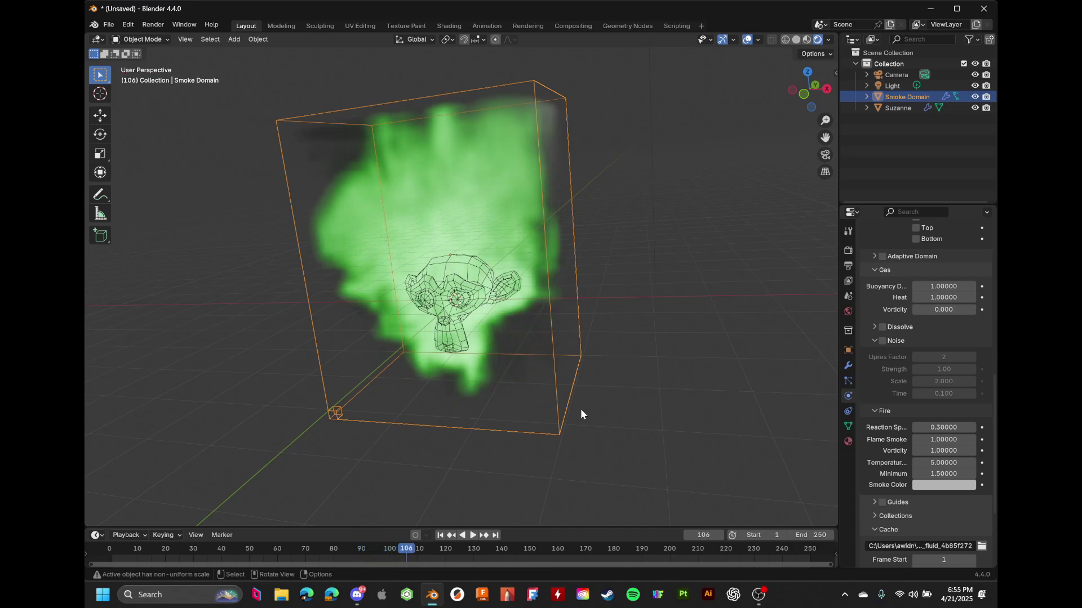
Enable Dissolve and Noise for the smoke domain's gas and expand the Dissolve settings
scroll(861, 434, down, 5)
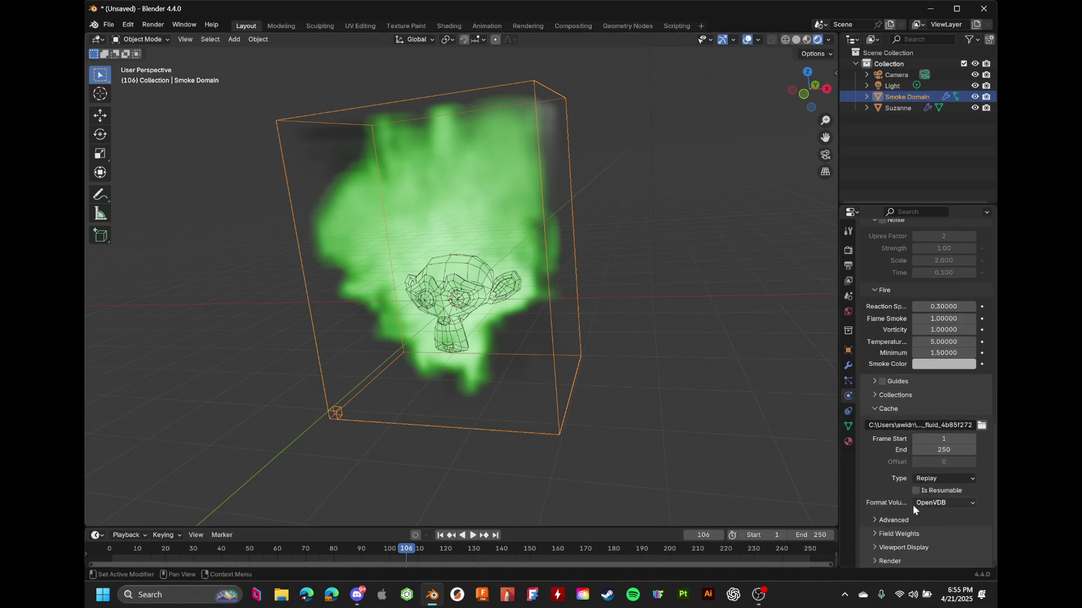
scroll(902, 504, up, 1)
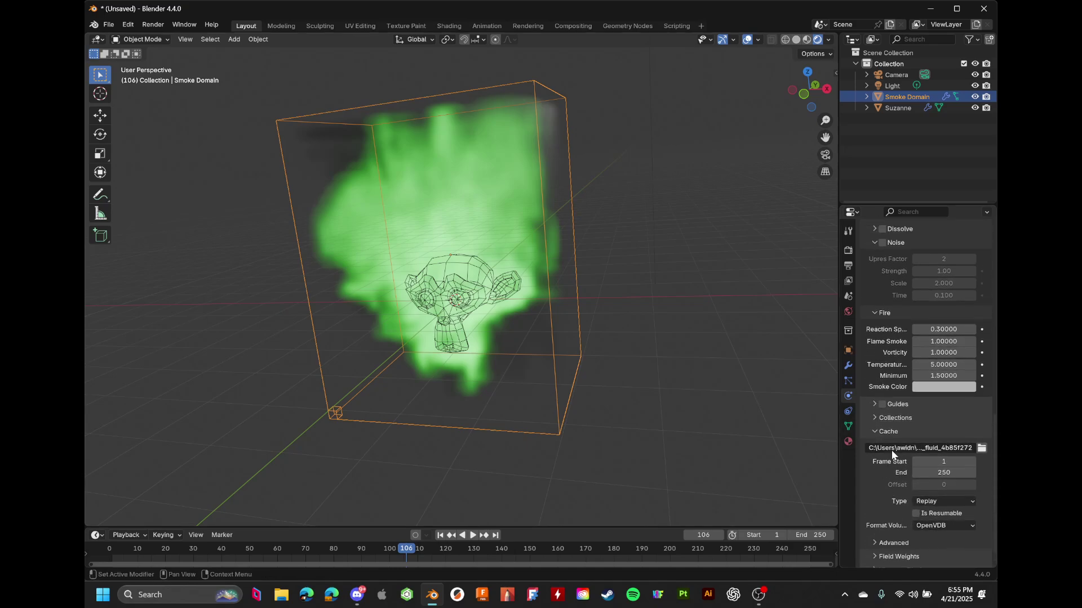
scroll(862, 406, up, 1)
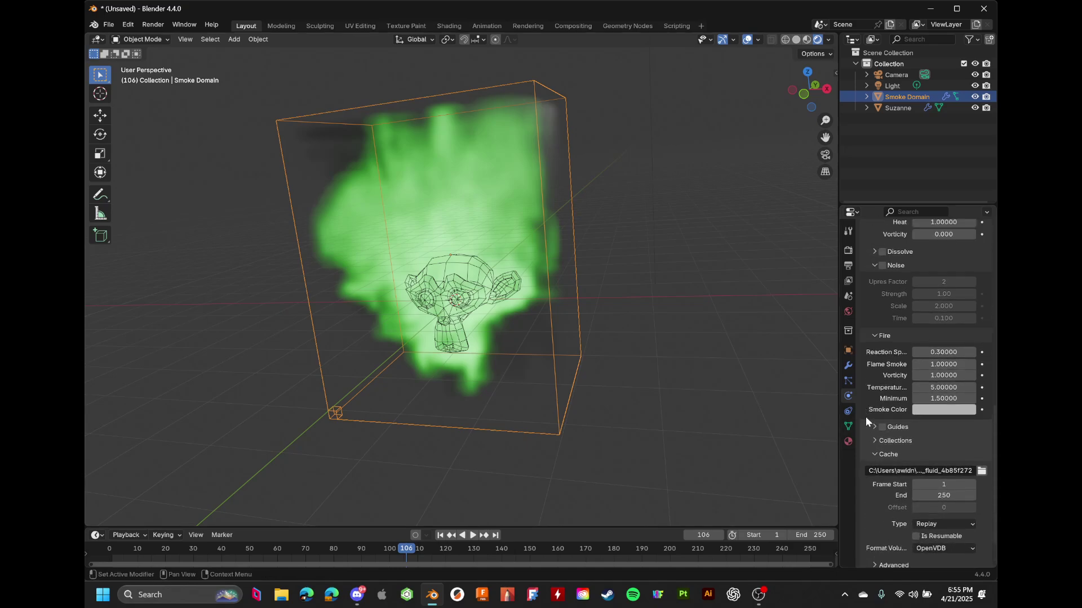
scroll(865, 417, up, 3)
click(882, 320)
click(882, 333)
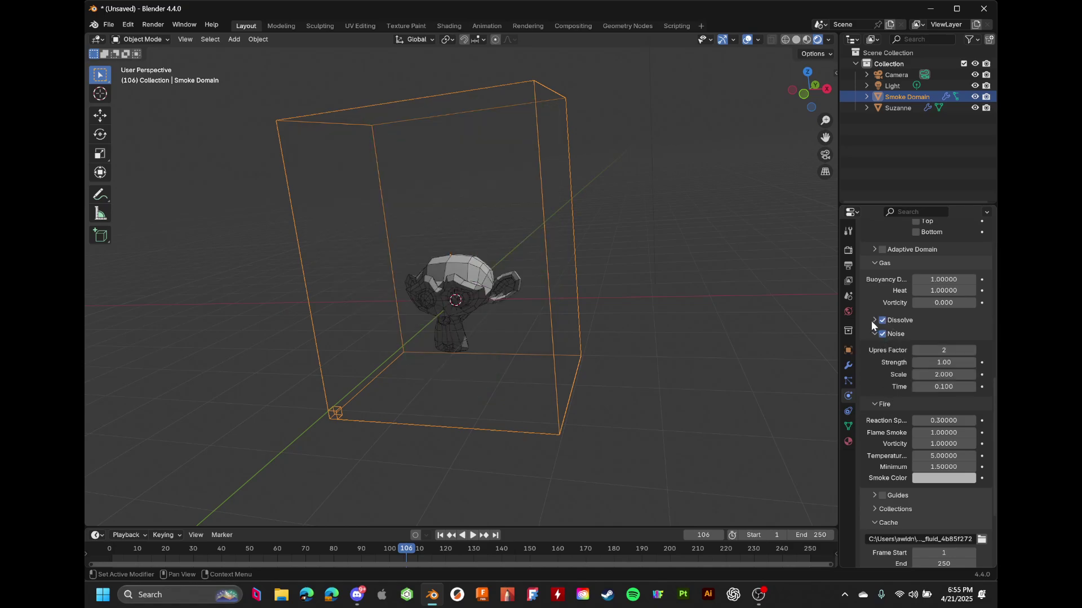
click(873, 320)
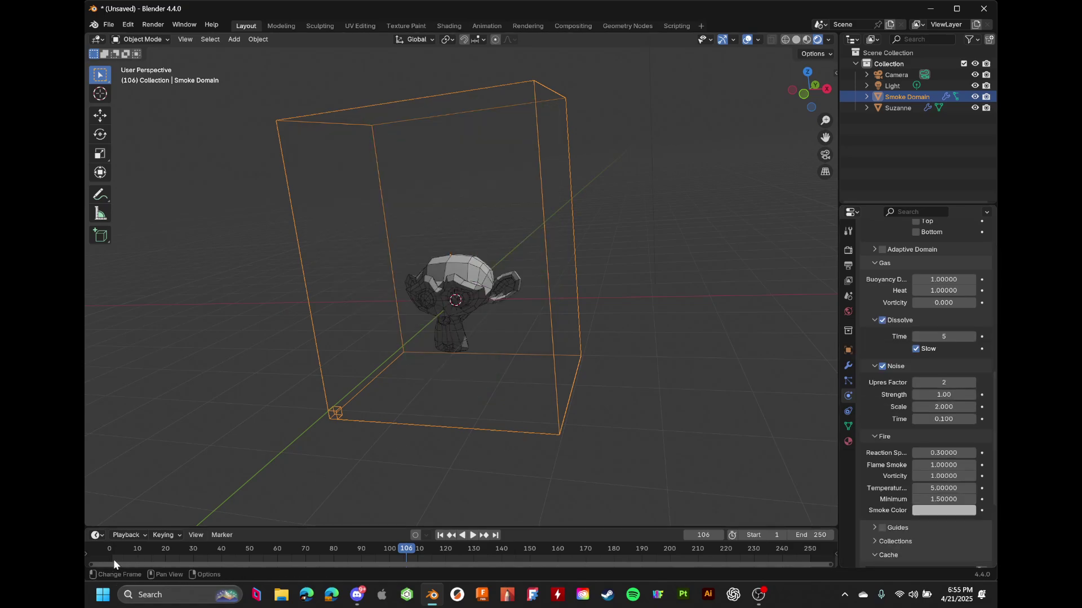
Replay the simulation from the start to frame 69 and examine the dissolving, noisy flames from the other side
click(113, 560)
key(space)
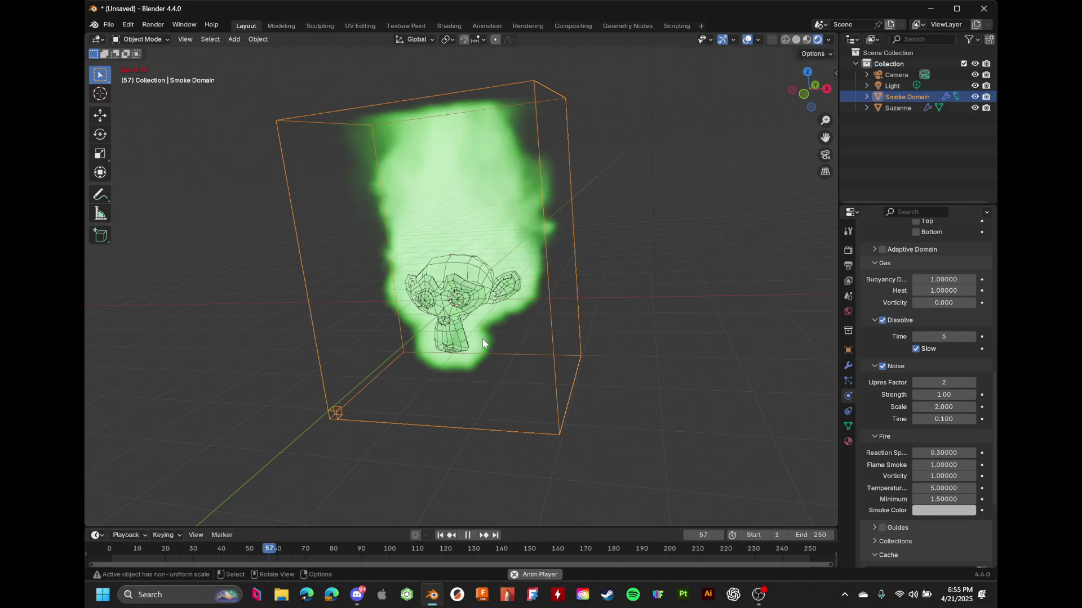
scroll(506, 340, up, 3)
scroll(510, 339, down, 2)
key(space)
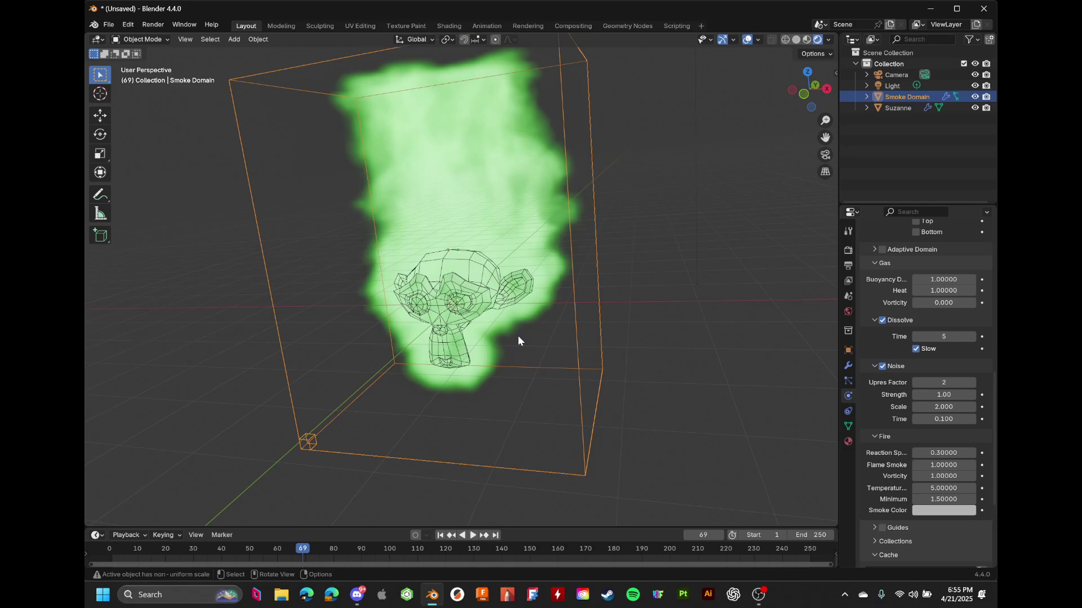
middle_drag(519, 335, 506, 279)
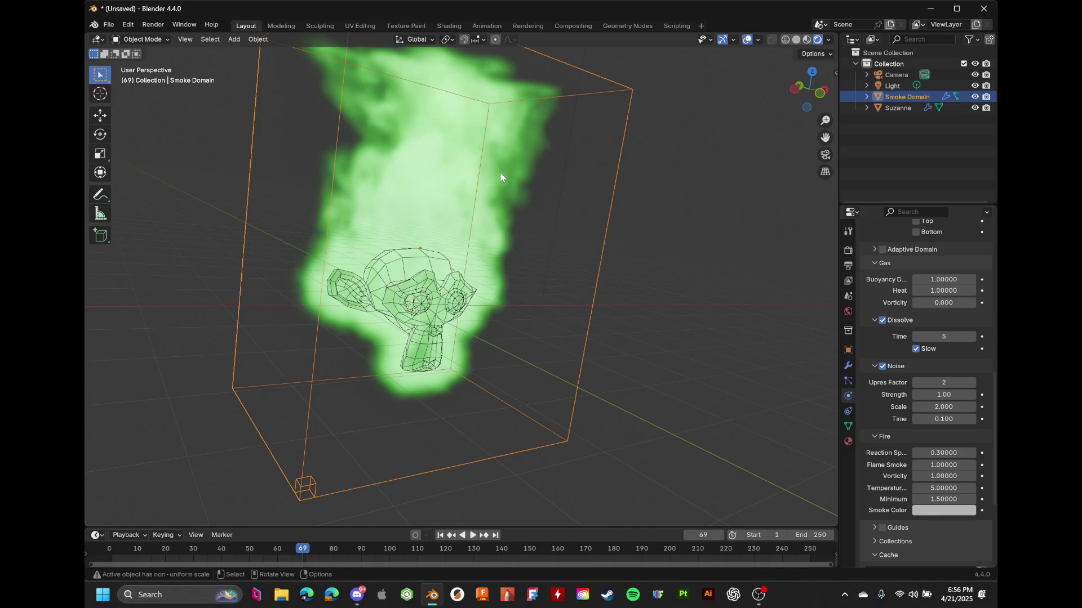
click(763, 595)
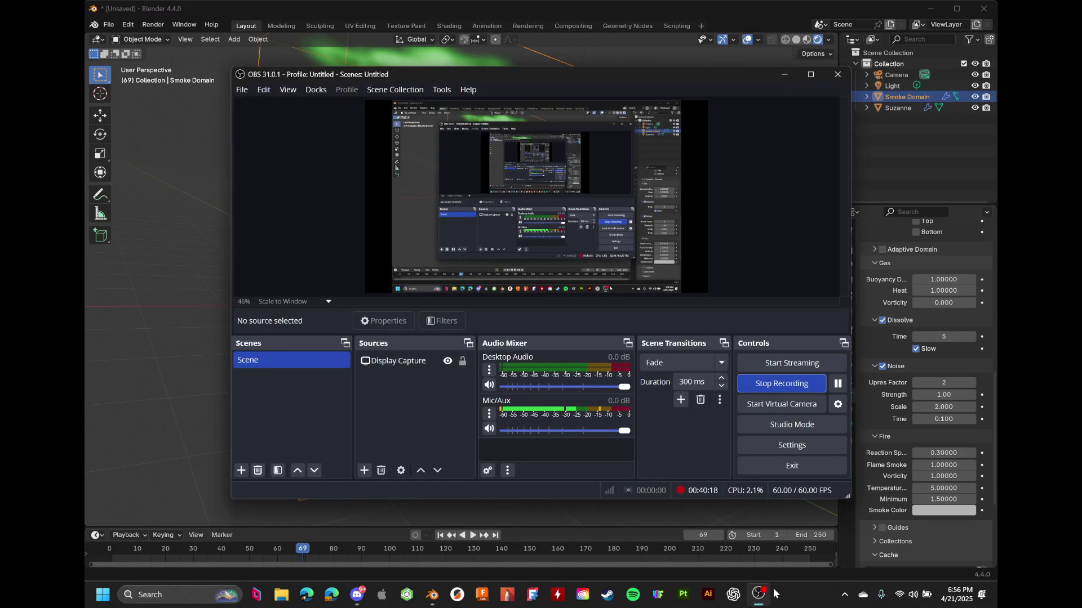